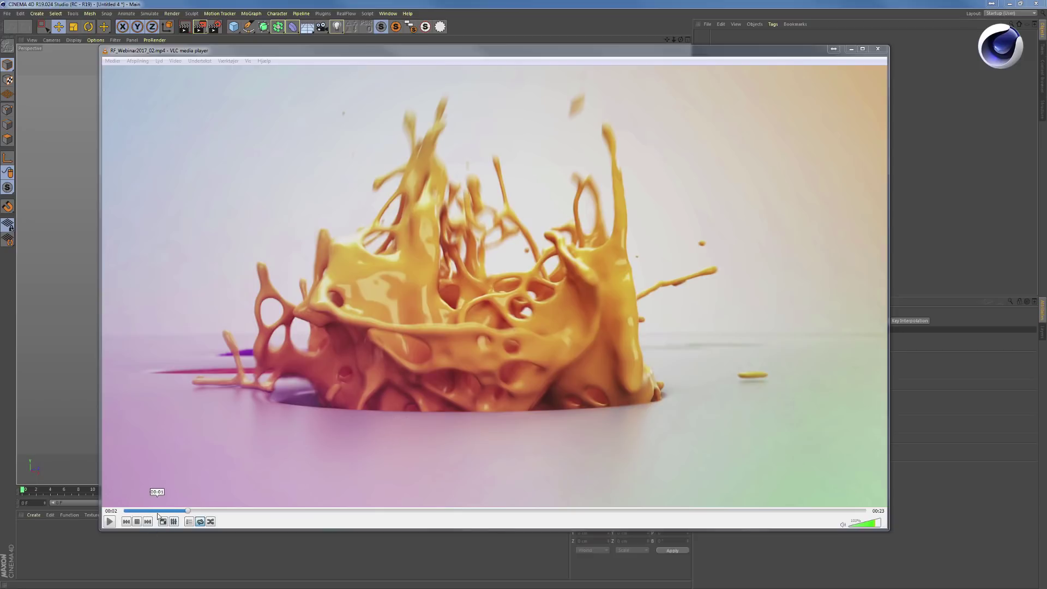
Play RF_Webinar2017_02.mp4 from the beginning and dismiss the player's error dialog
click(117, 510)
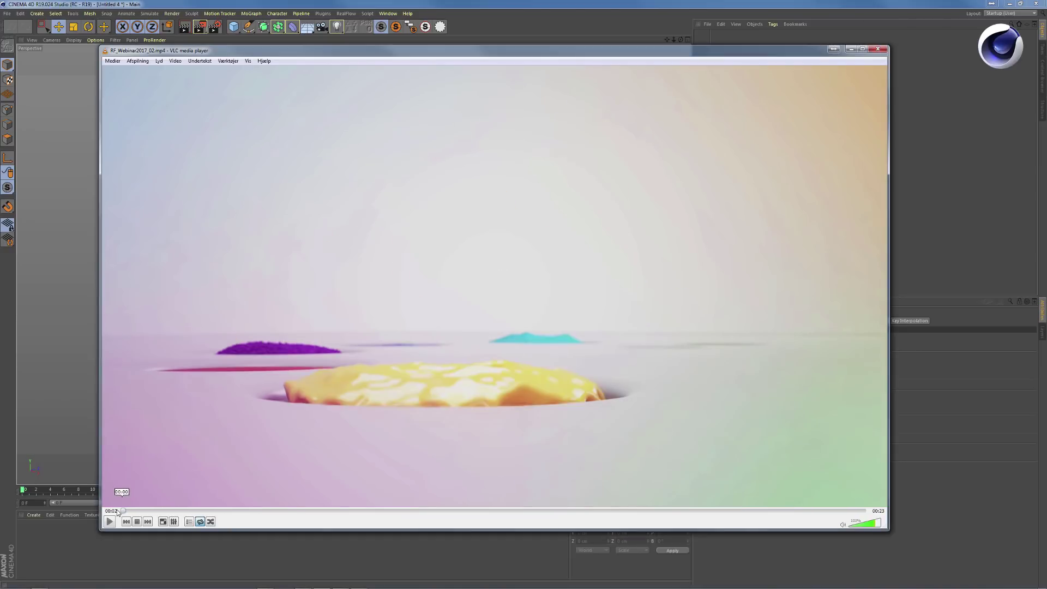
click(110, 522)
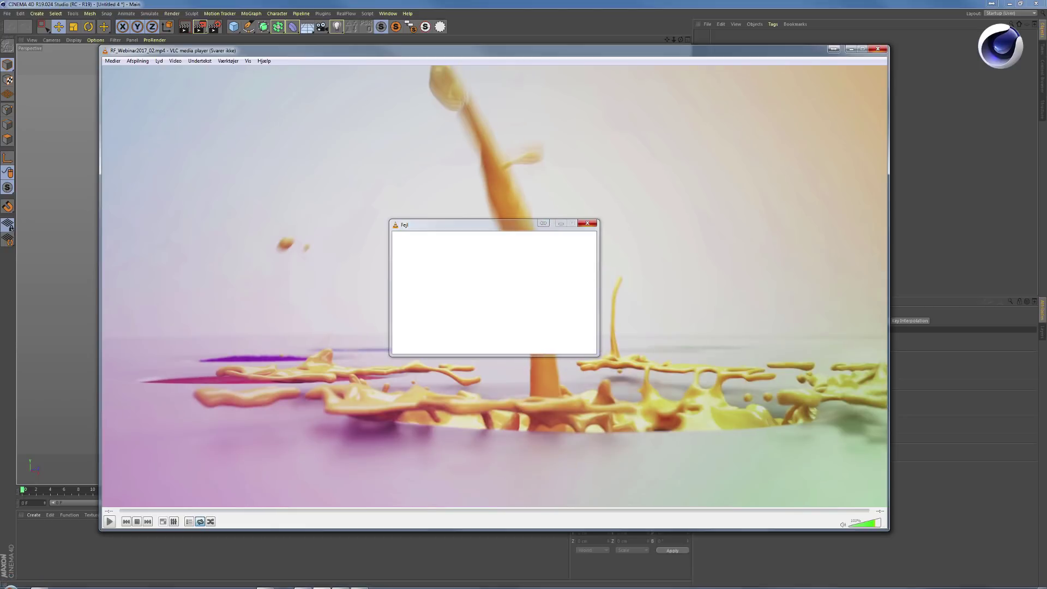
click(587, 222)
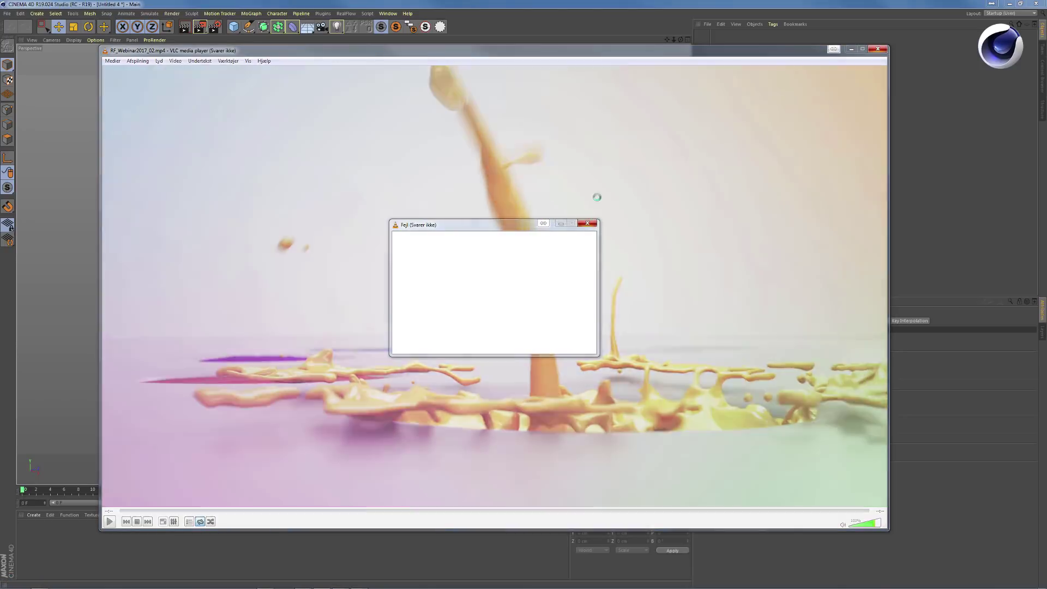
click(483, 299)
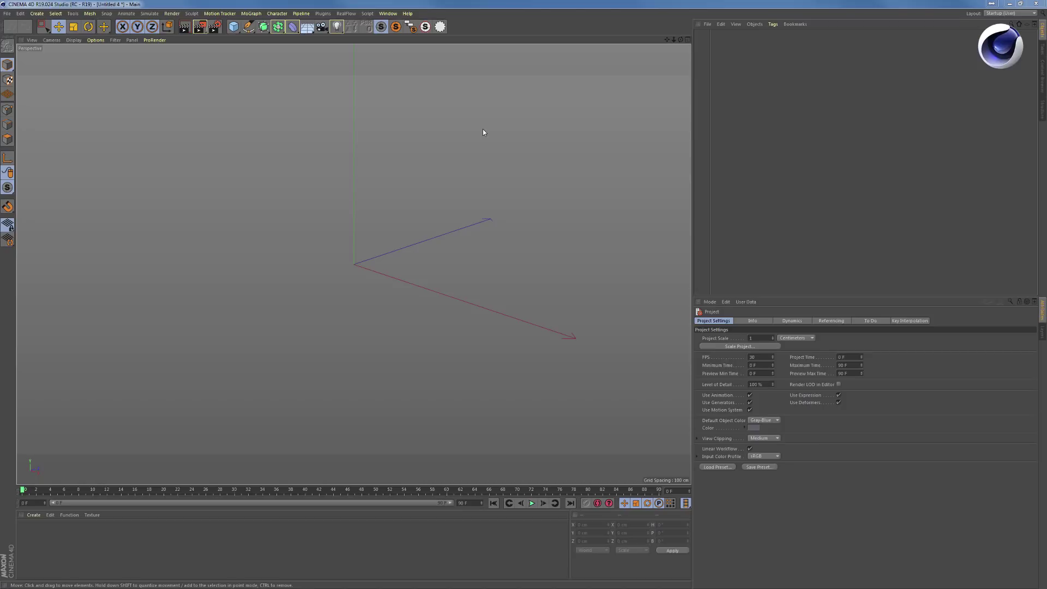
Switch to the Windows Explorer window and go up to the RealFlow2017Webinar folder
key(alt+Tab)
key(alt+Tab)
key(alt+Tab)
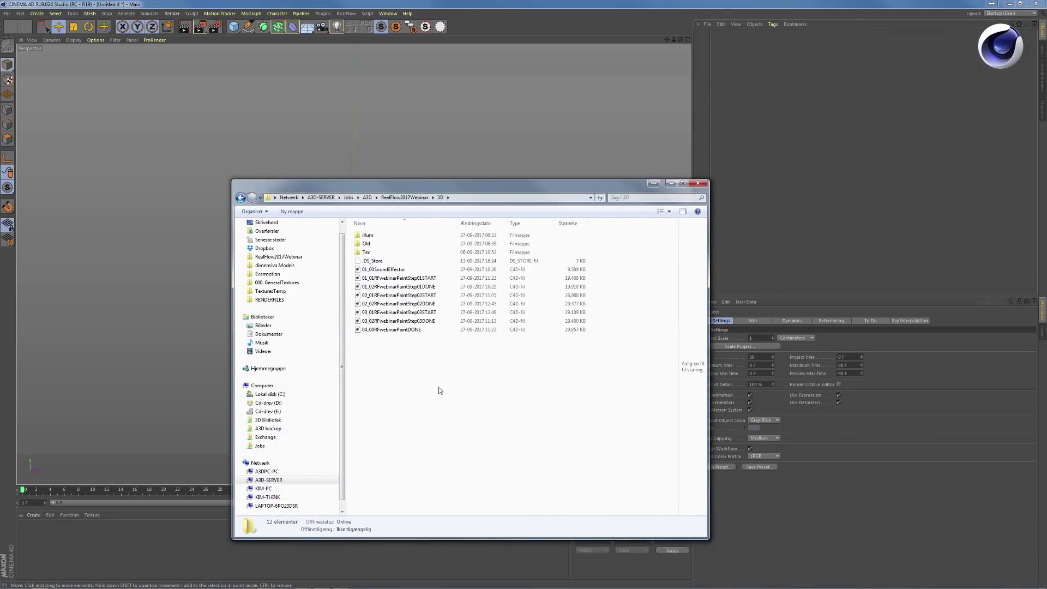
click(405, 198)
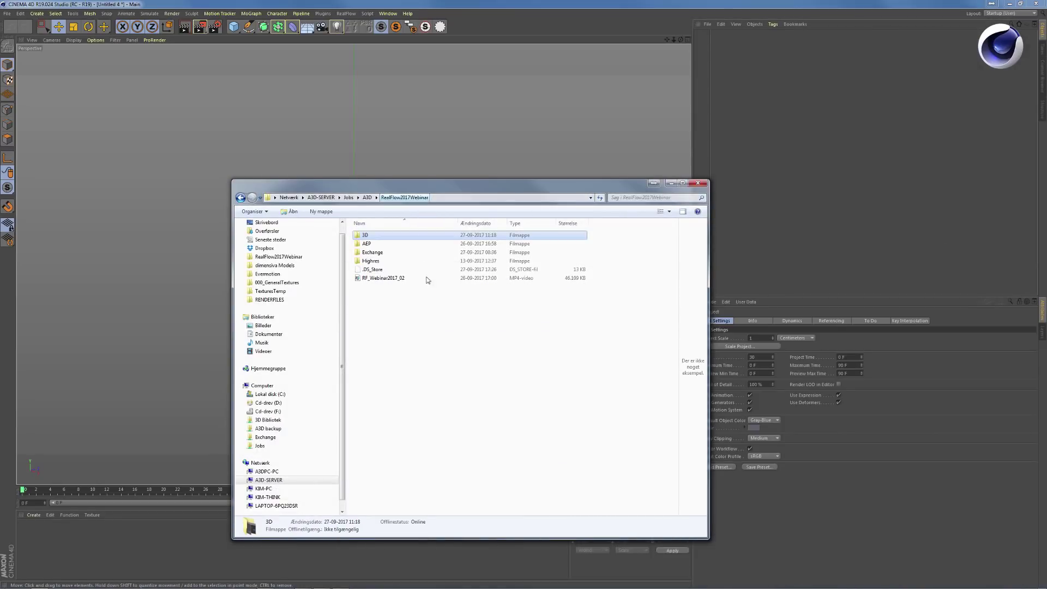
double_click(383, 278)
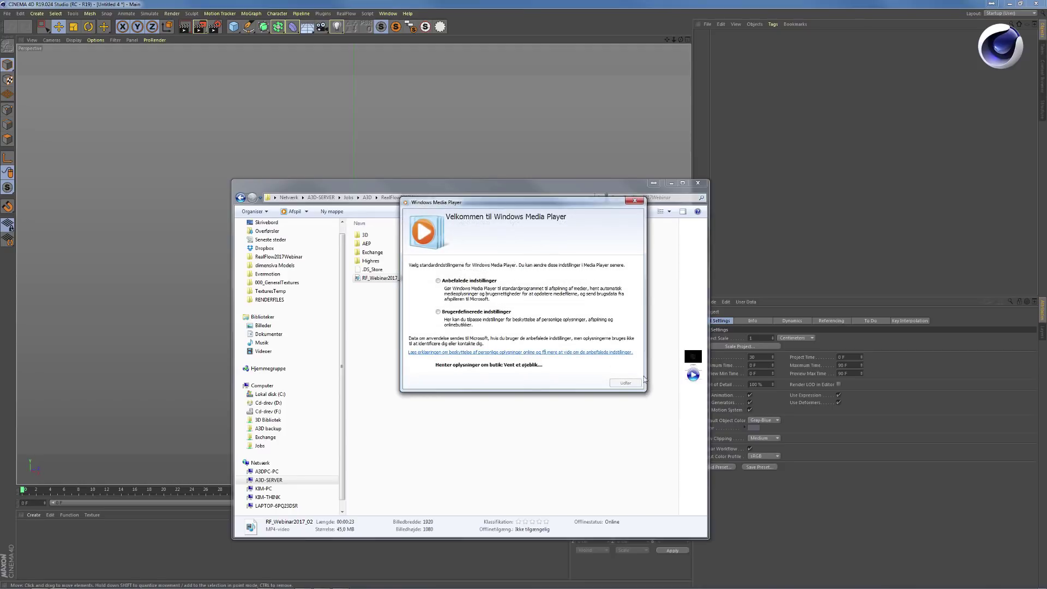
click(634, 201)
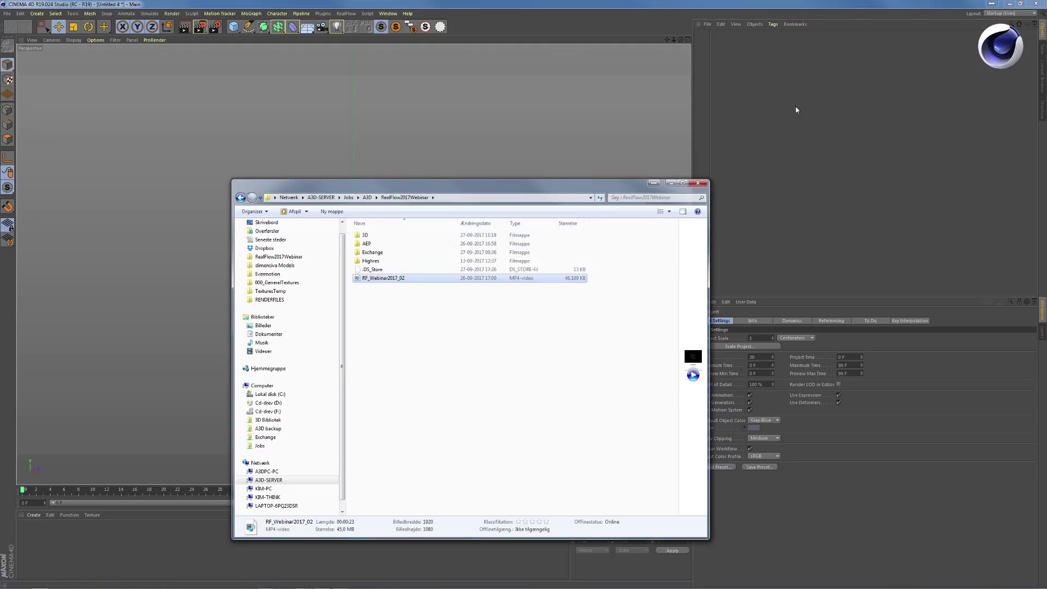
key(alt+F4)
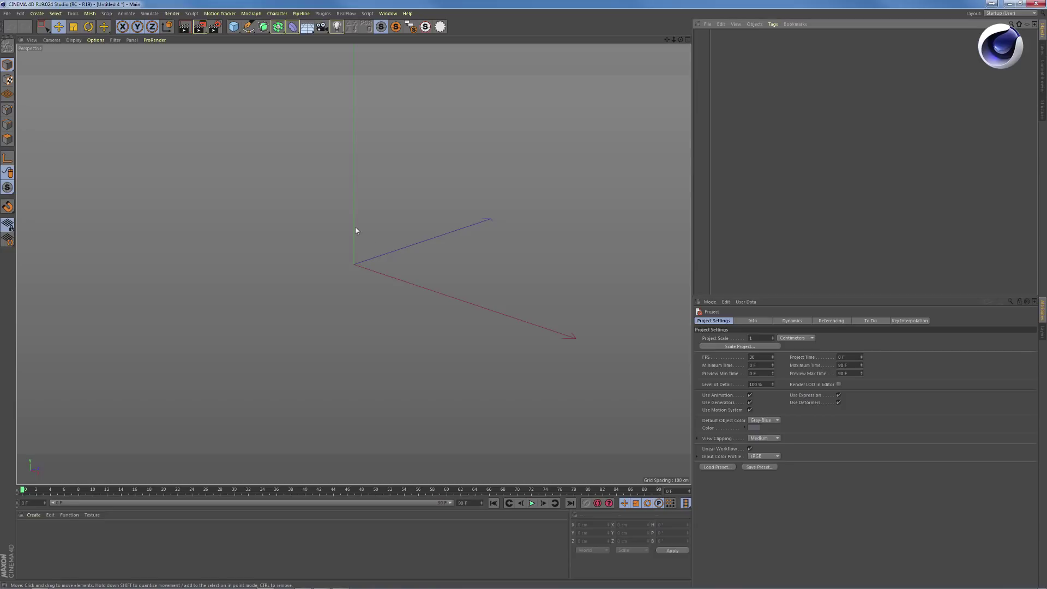
Switch back to Windows Explorer and open RF_Webinar2017_02.mp4 with VLC media player
key(alt+Tab)
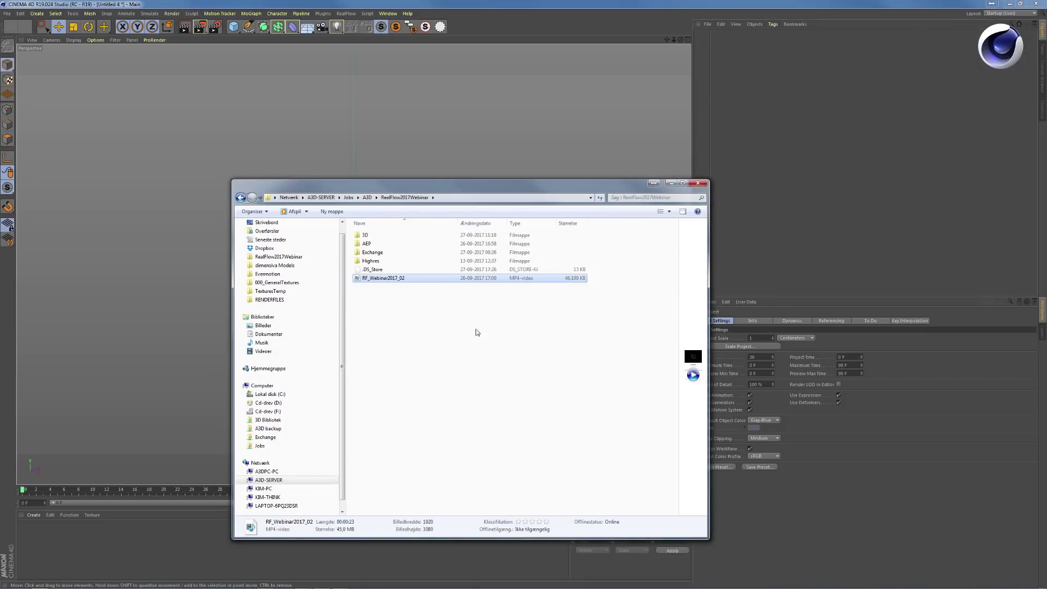
right_click(387, 279)
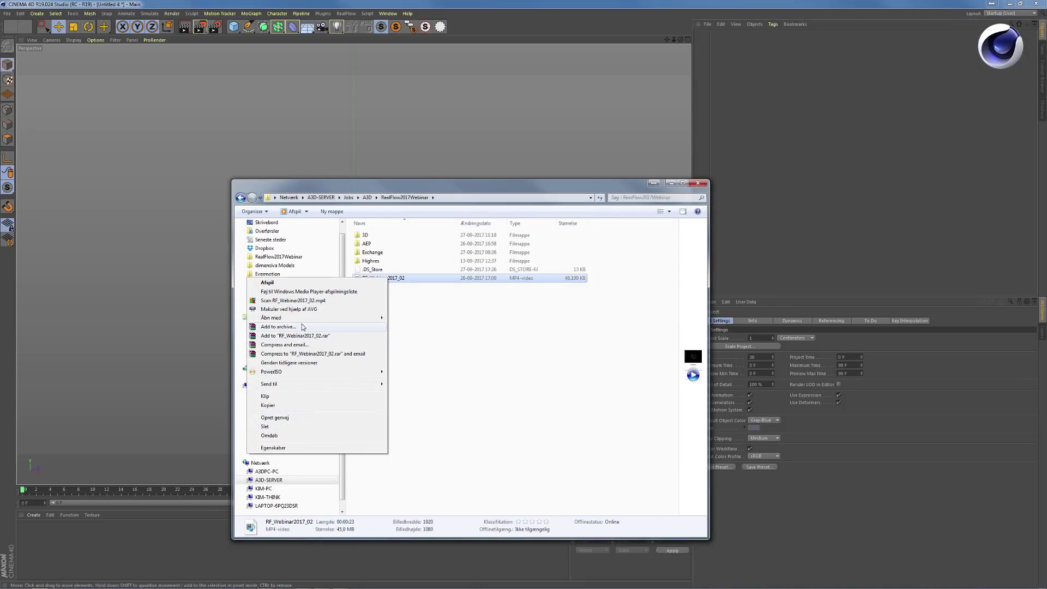
mouse_move(316, 320)
click(184, 338)
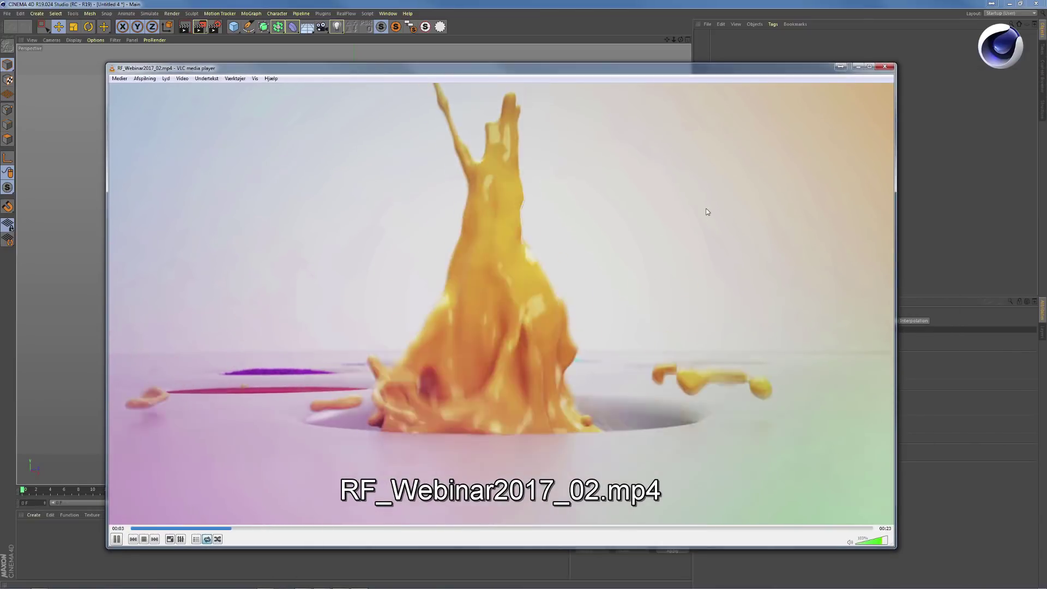
Play the video in sections, pausing to examine each paint simulation and the end title, and close the player
key(space)
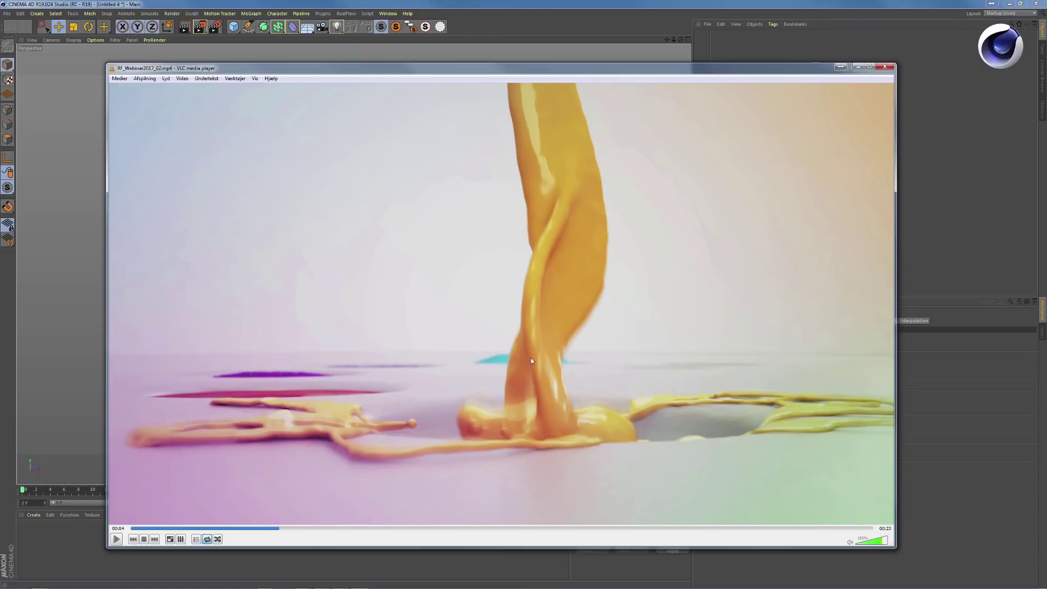
click(116, 539)
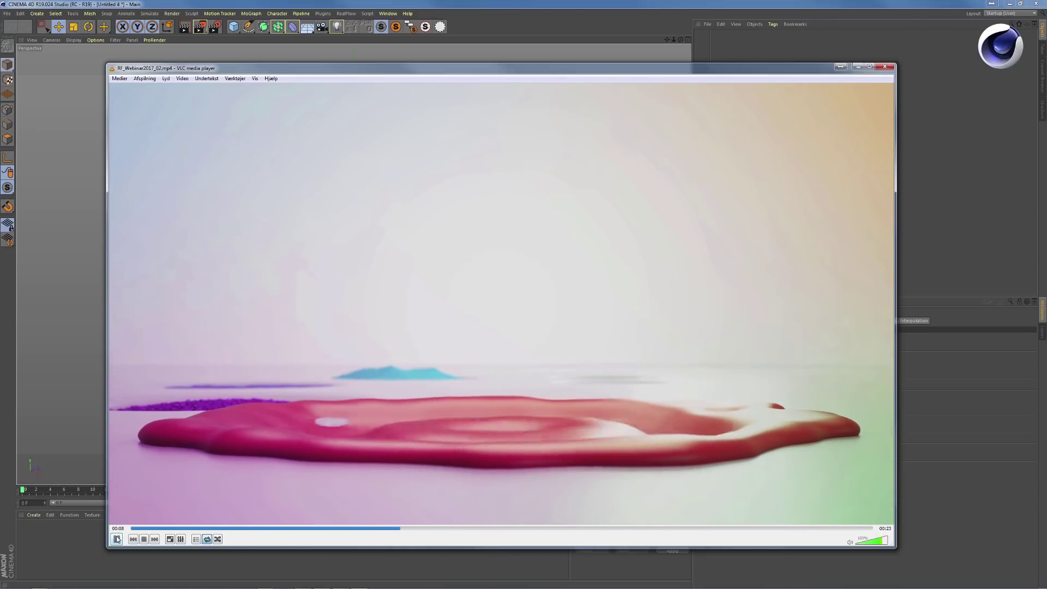
click(116, 539)
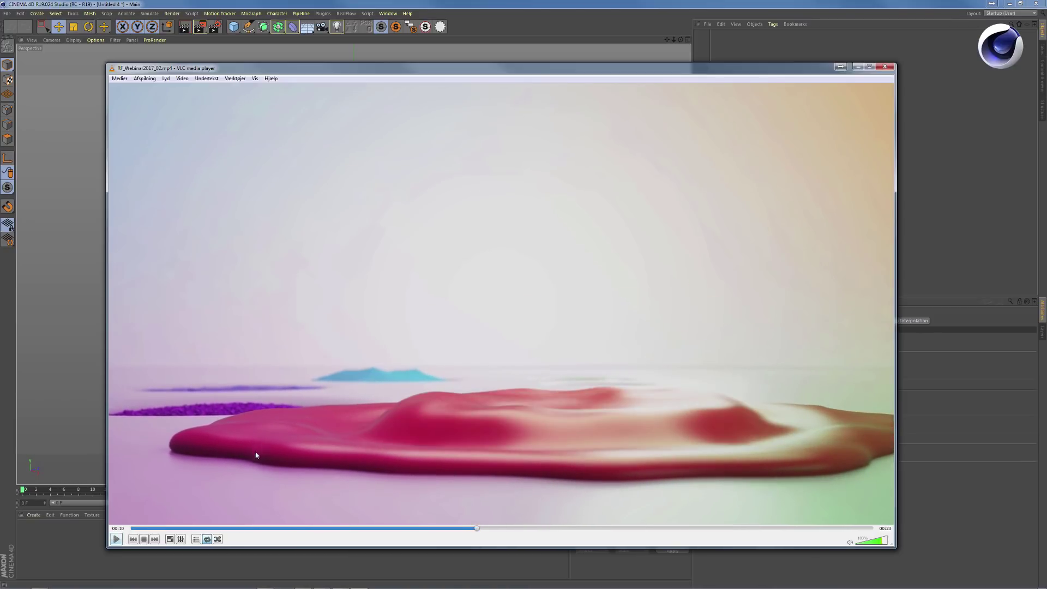
click(116, 539)
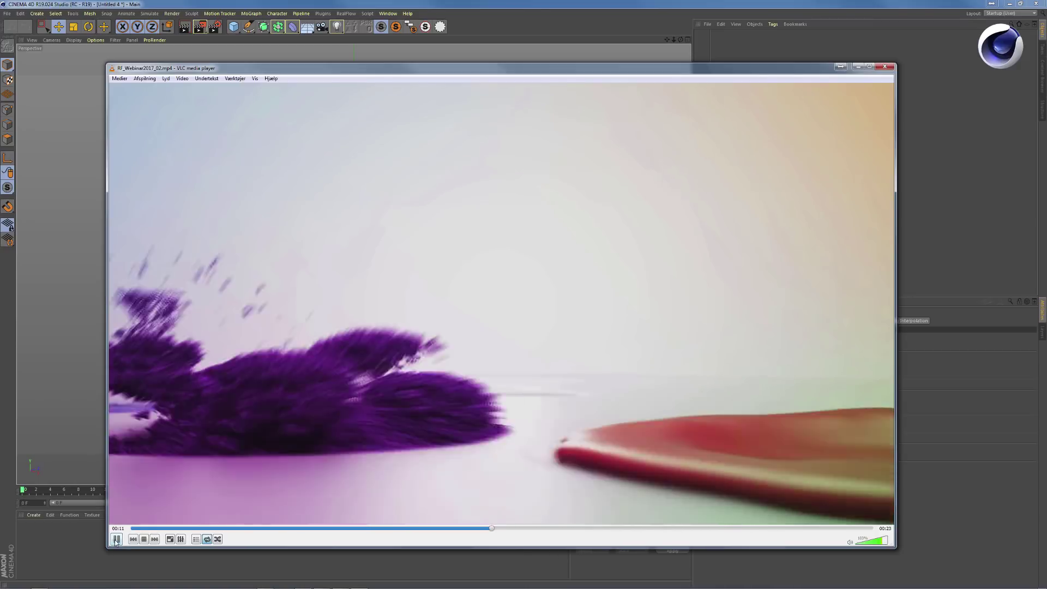
click(115, 540)
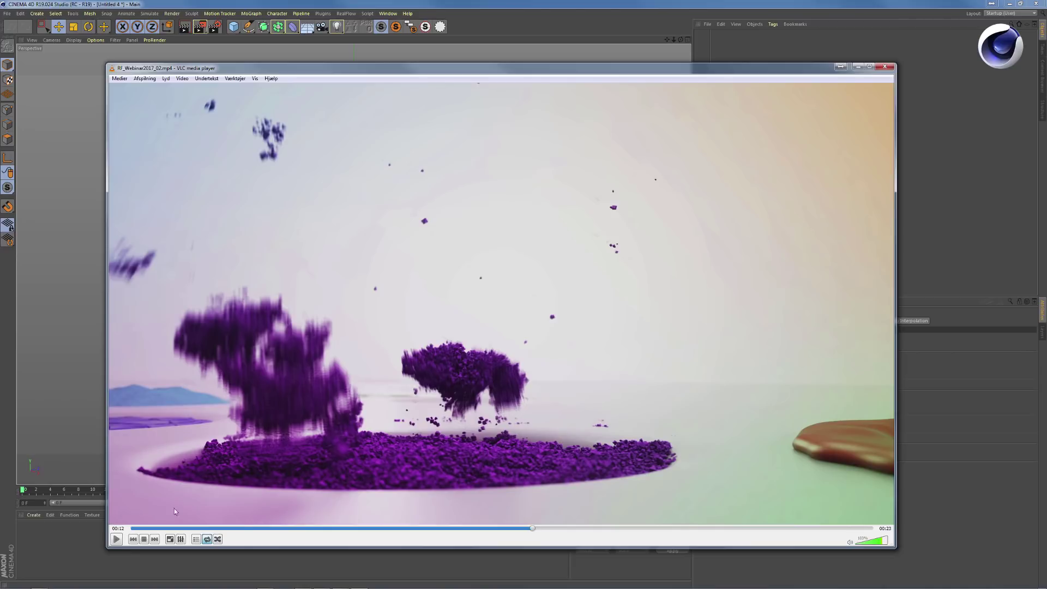
click(117, 539)
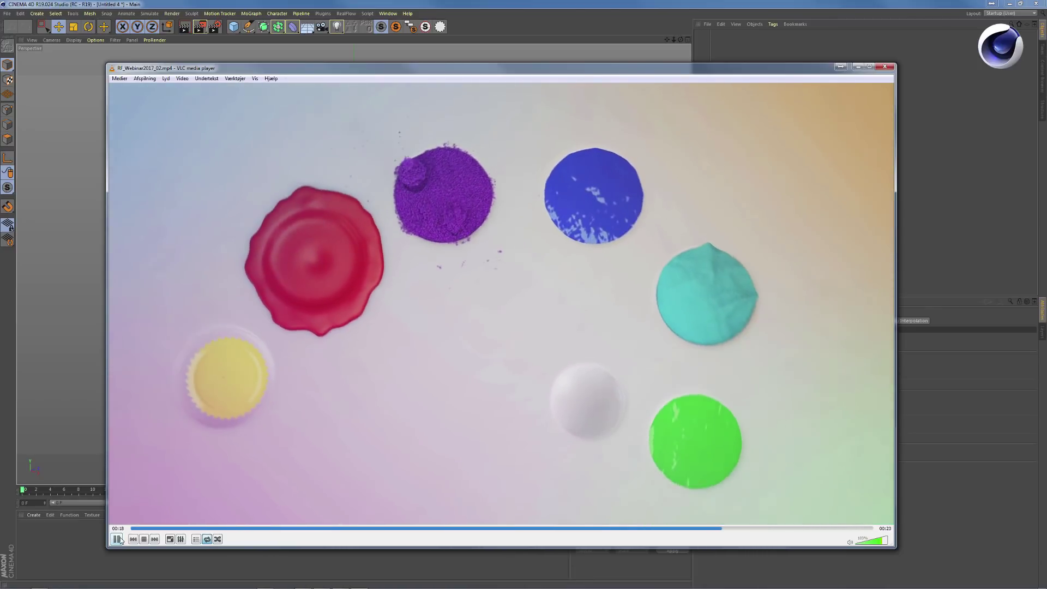
click(118, 539)
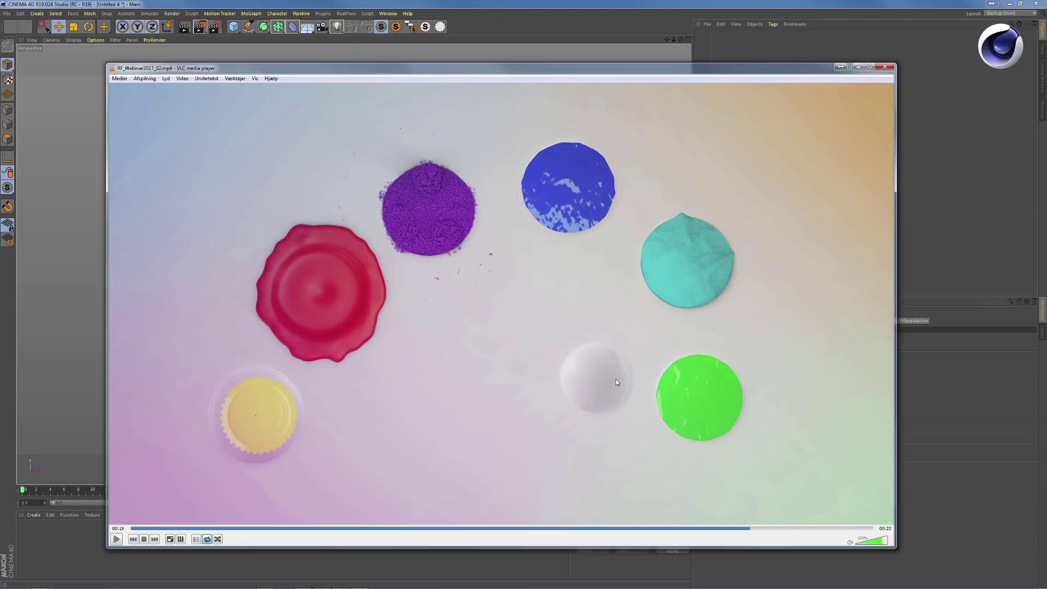
click(116, 539)
click(116, 539)
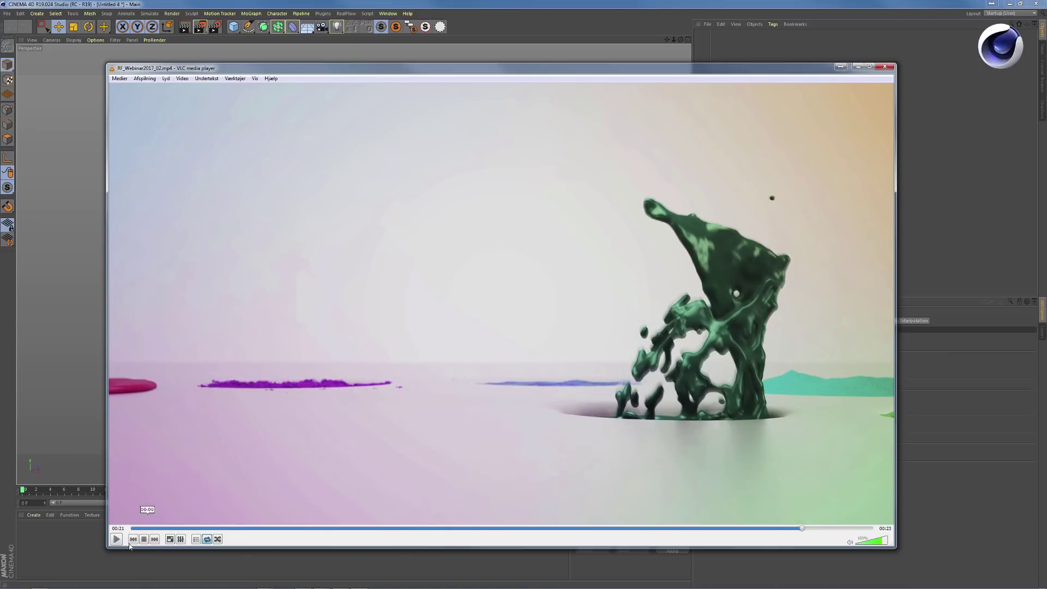
click(117, 539)
click(118, 539)
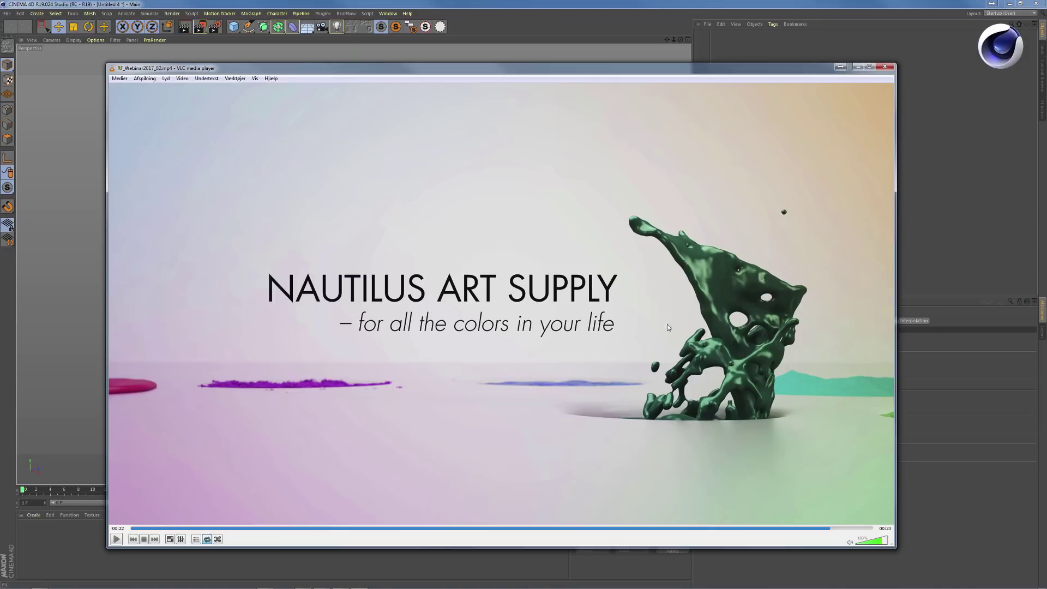
click(885, 67)
click(946, 86)
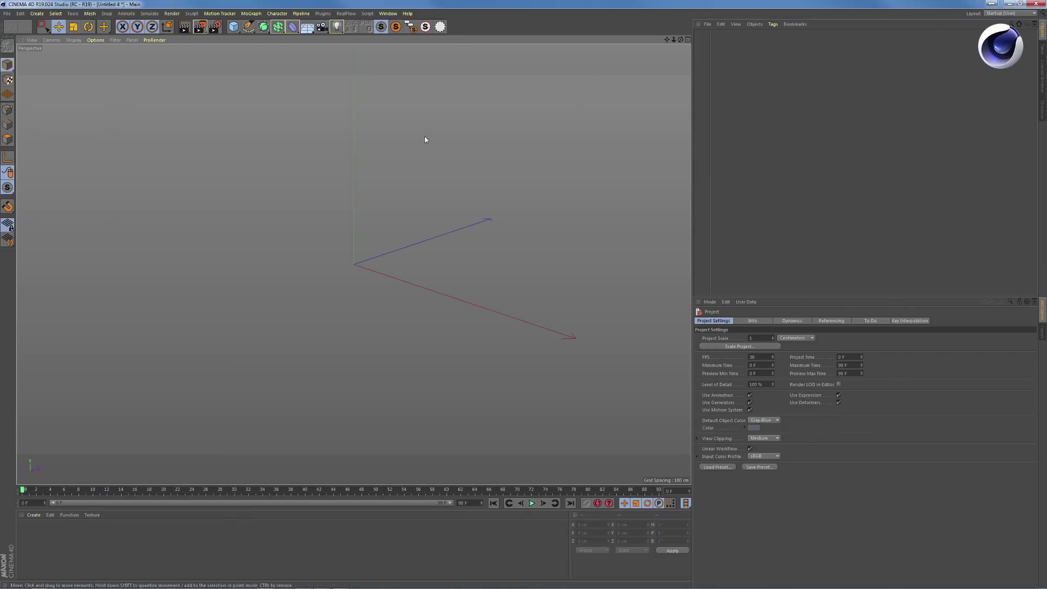
Open the scene file 01_01RFwebinarPaintStep01START from the 3D folder in Cinema 4D
key(ctrl+o)
click(269, 108)
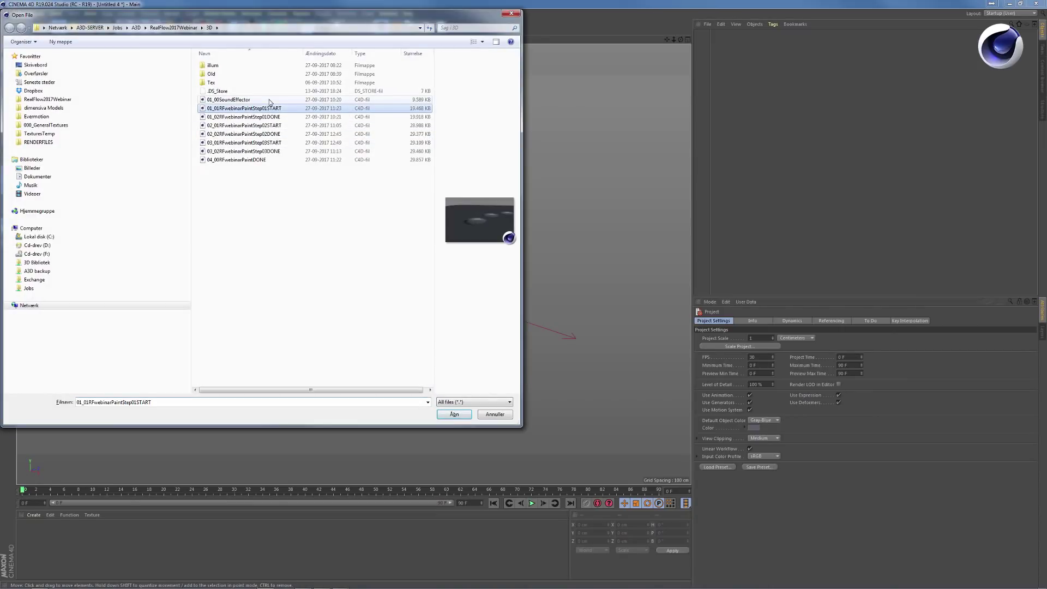
key(Return)
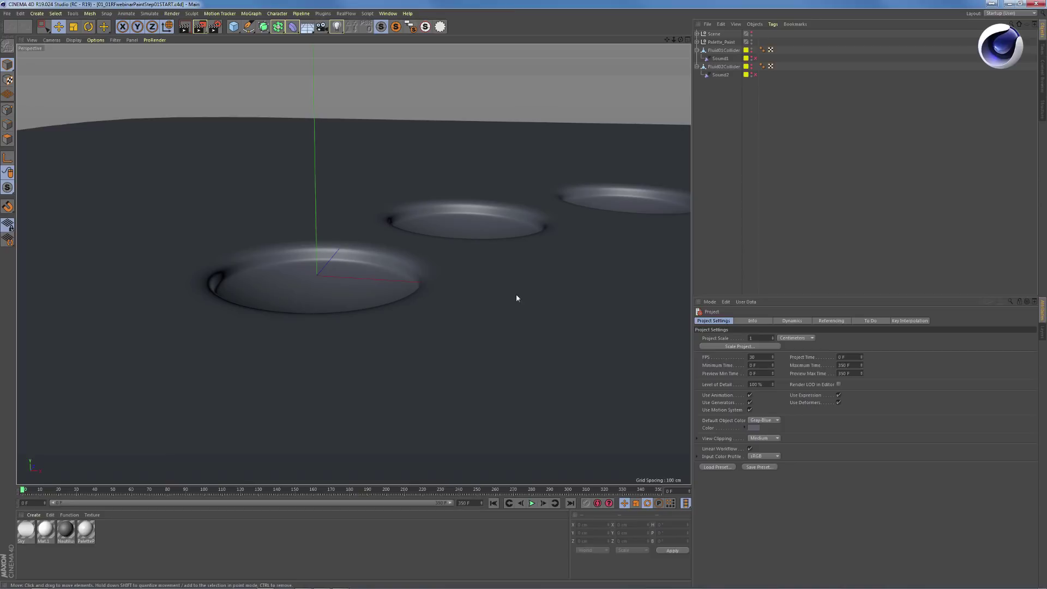
Examine the paint palette's wells and expand Palette_Paint and its Palette subdivision surface in the object hierarchy
alt+drag(512, 282, 417, 238)
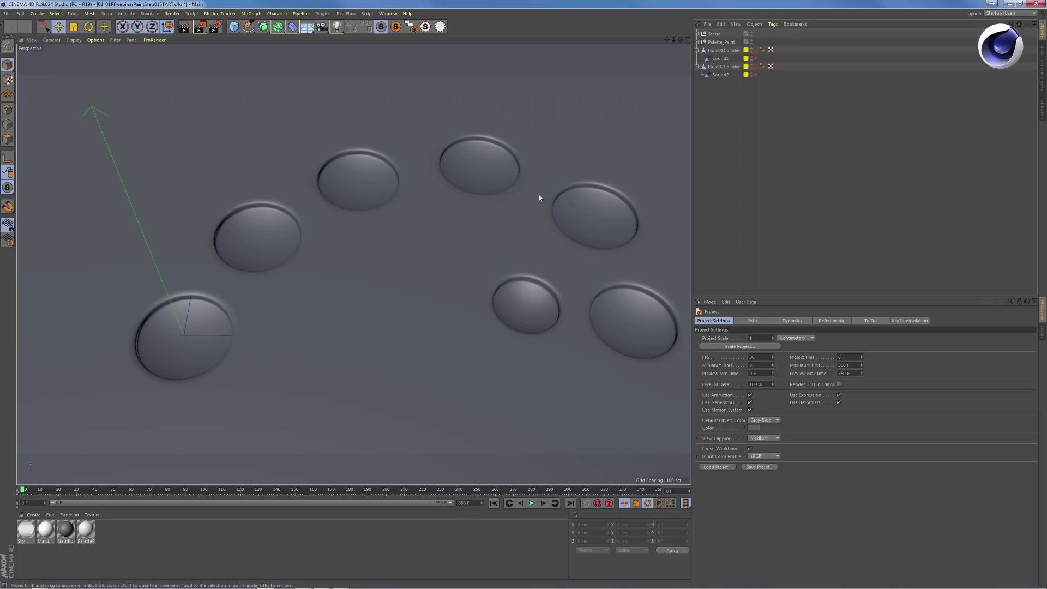
click(697, 42)
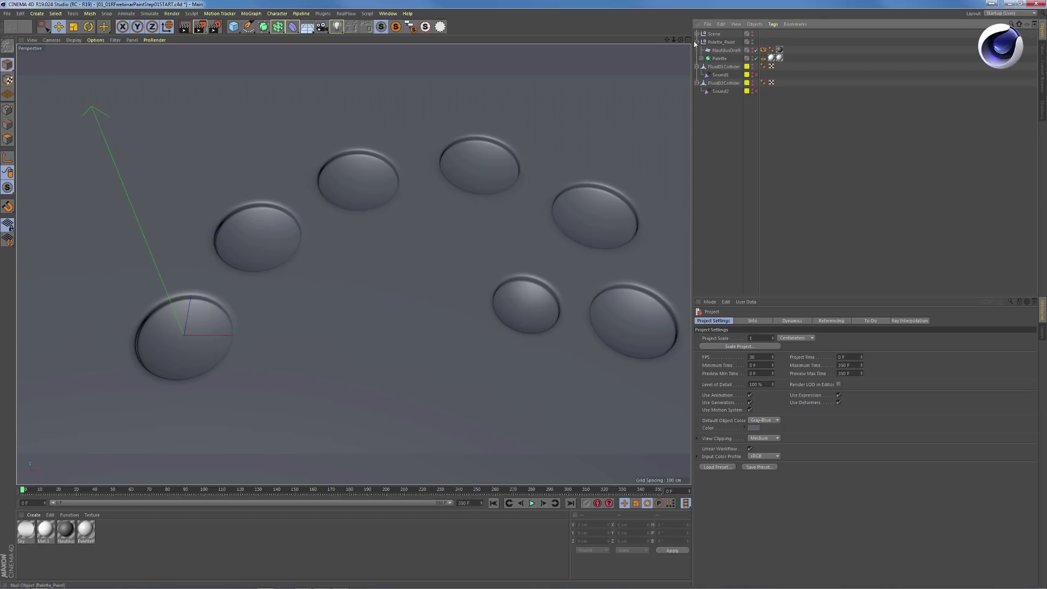
click(700, 58)
click(726, 66)
click(720, 58)
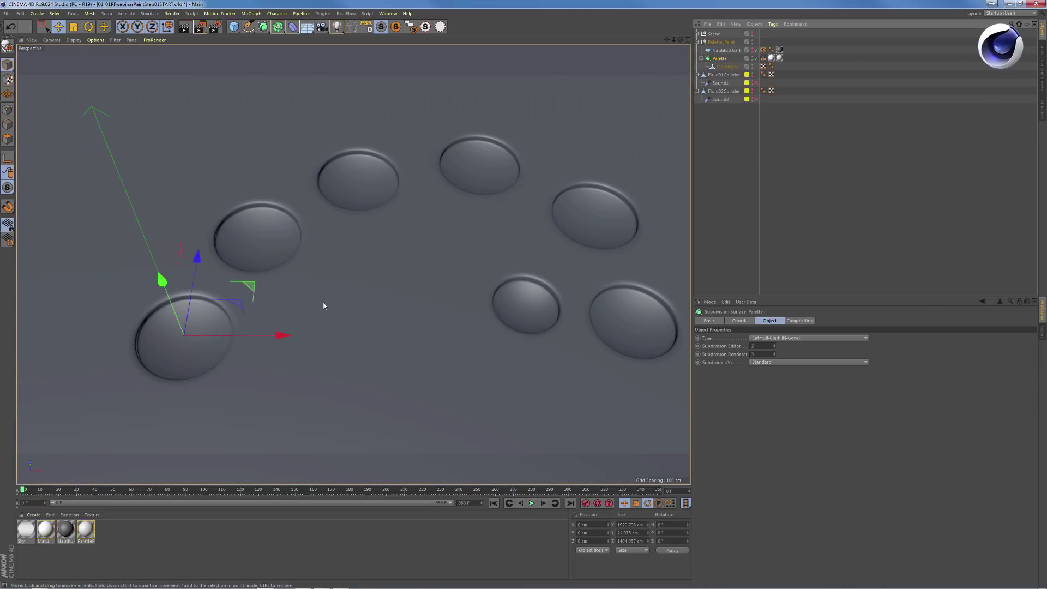
mouse_move(419, 223)
alt+mouse_down()
mouse_move(426, 217)
mouse_move(411, 232)
mouse_move(417, 221)
alt+mouse_up()
Select Fluid01Collider and hide the Palette in the viewport to inspect the collider dish's shape from the side
click(752, 48)
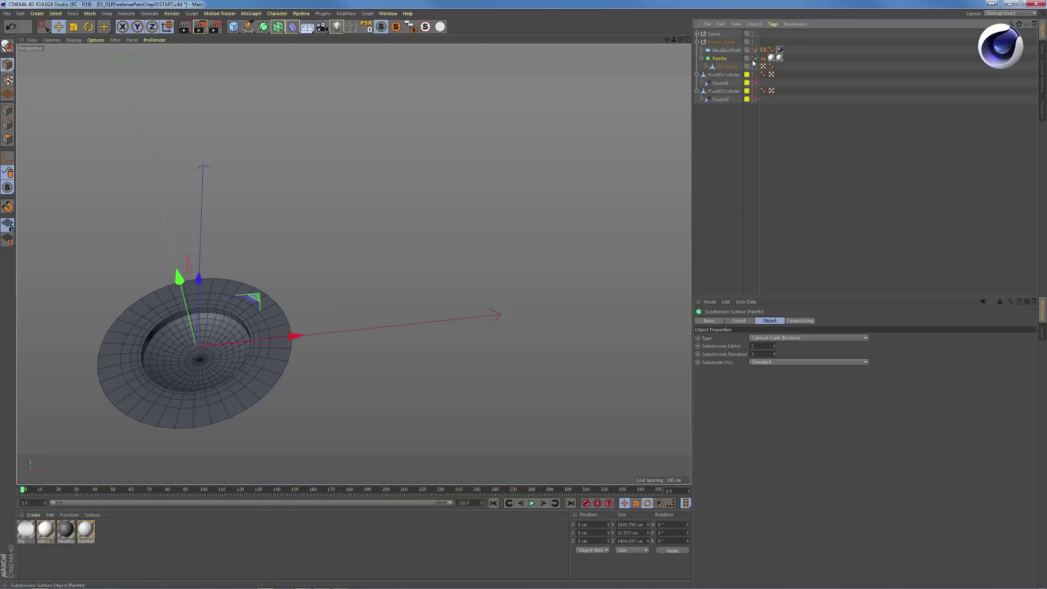
click(754, 58)
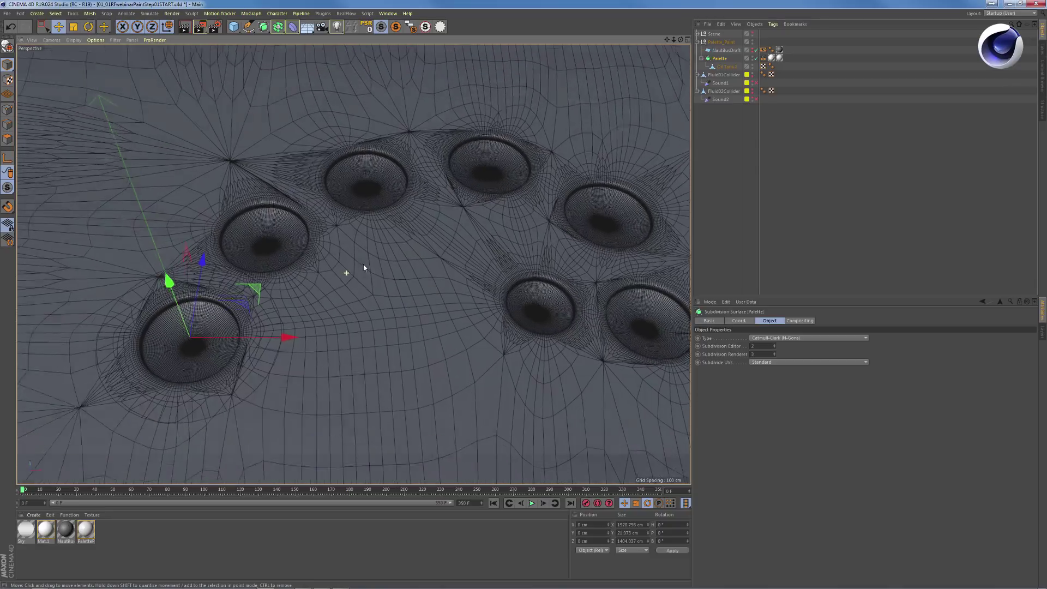
click(725, 74)
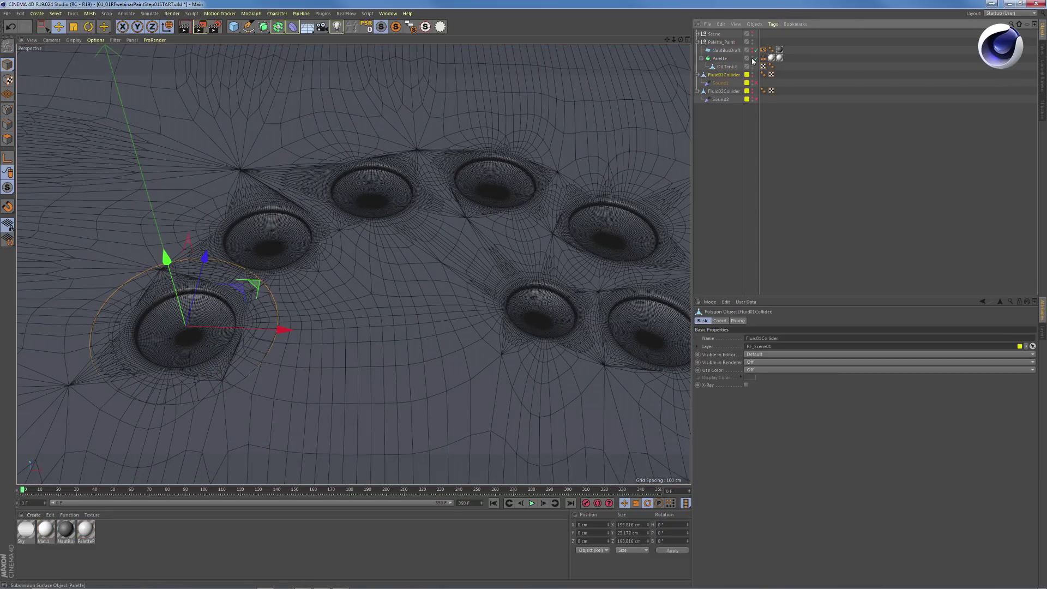
click(753, 59)
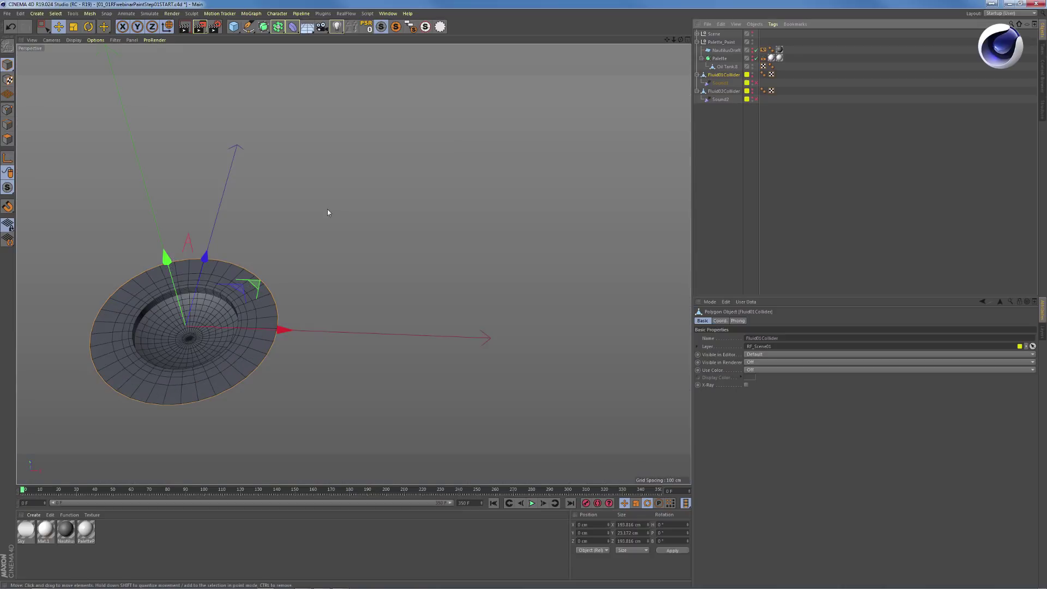
alt+drag(218, 306, 192, 357)
scroll(232, 306, up, 4)
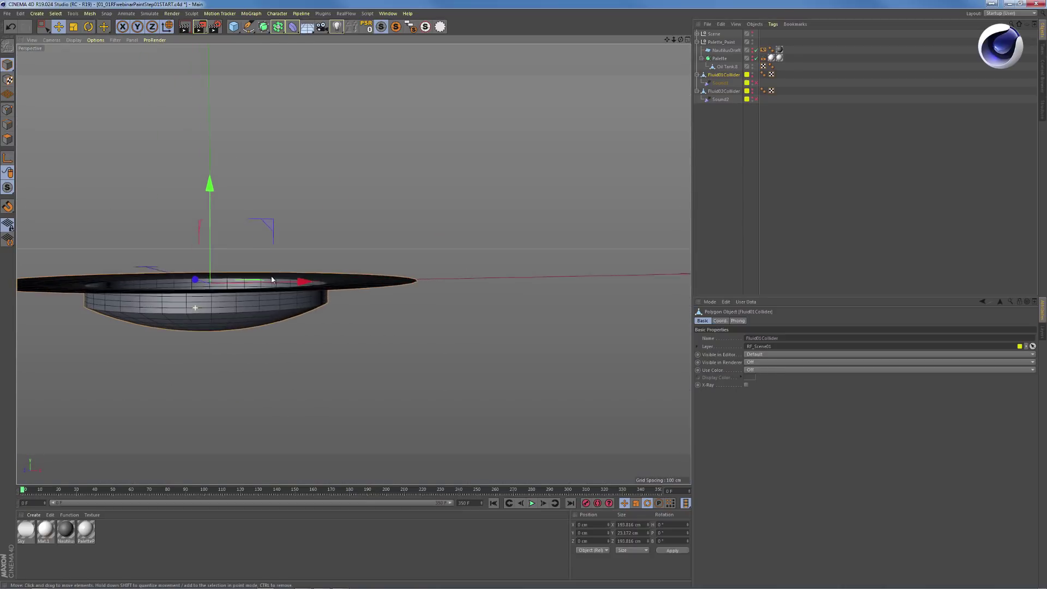
alt+middle_drag(280, 294, 362, 291)
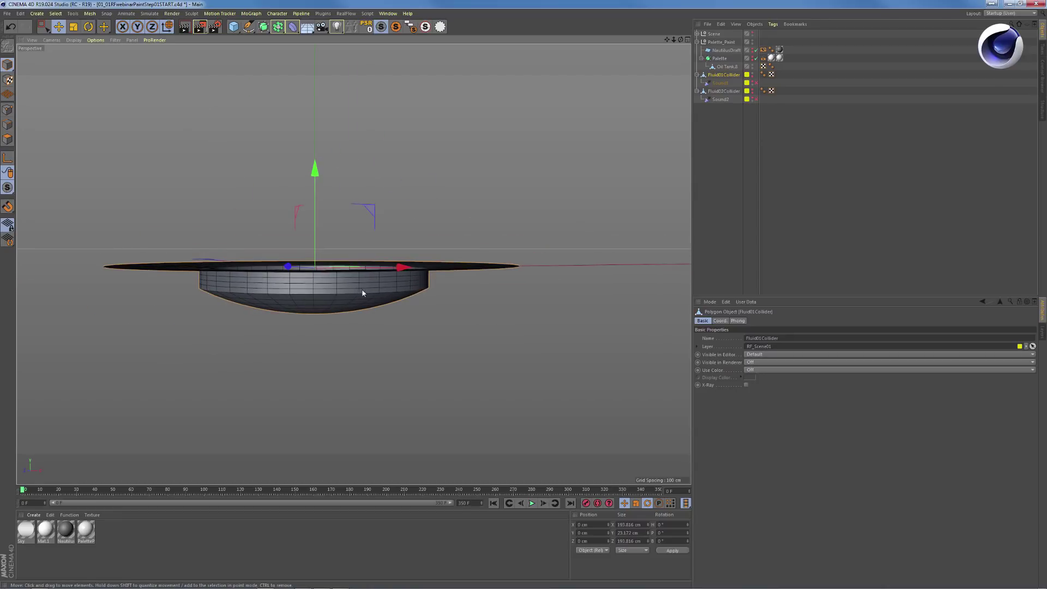
alt+drag(337, 286, 330, 266)
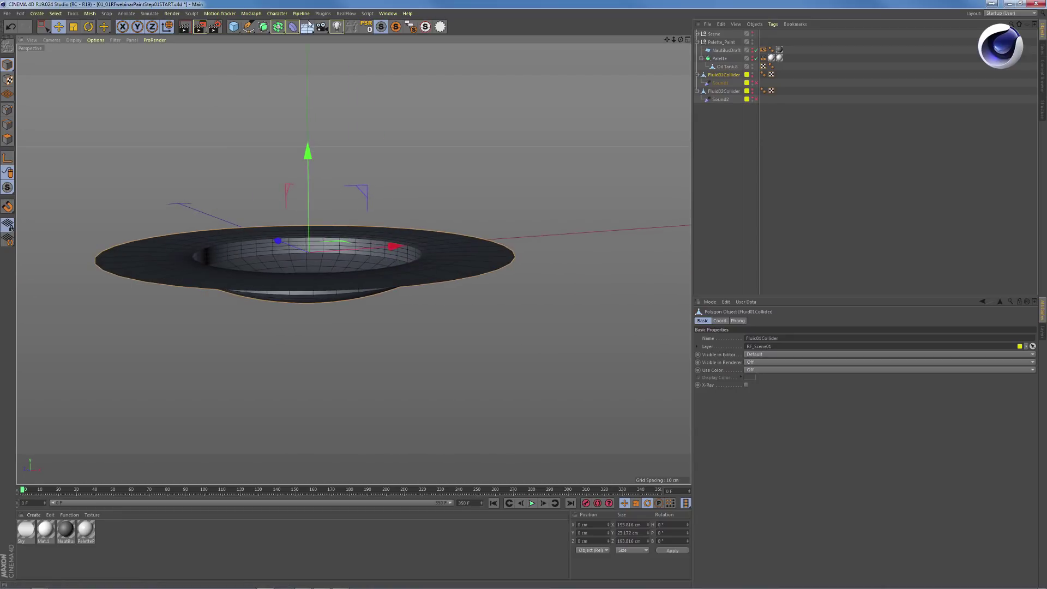
click(233, 26)
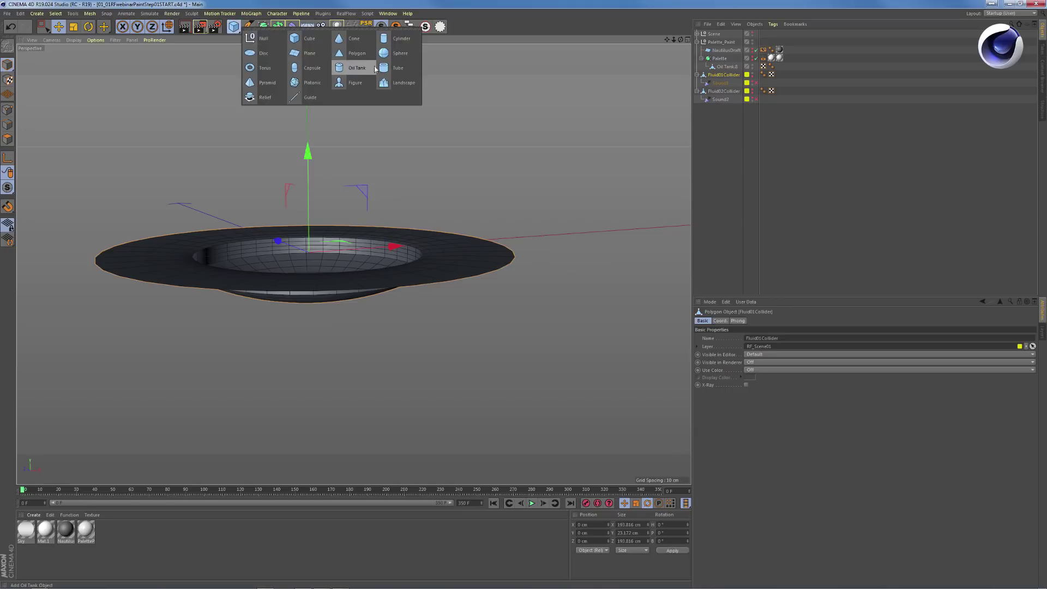
mouse_move(348, 287)
alt+mouse_down()
mouse_move(358, 247)
mouse_move(378, 235)
mouse_move(374, 329)
mouse_move(343, 302)
mouse_move(350, 329)
mouse_move(349, 294)
alt+mouse_up()
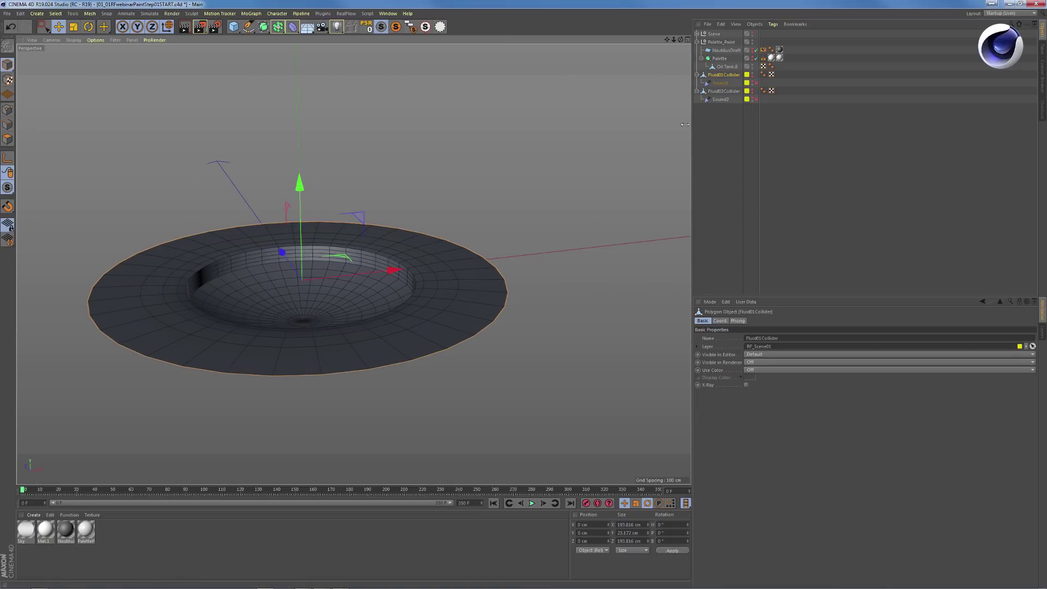
alt+drag(433, 277, 484, 228)
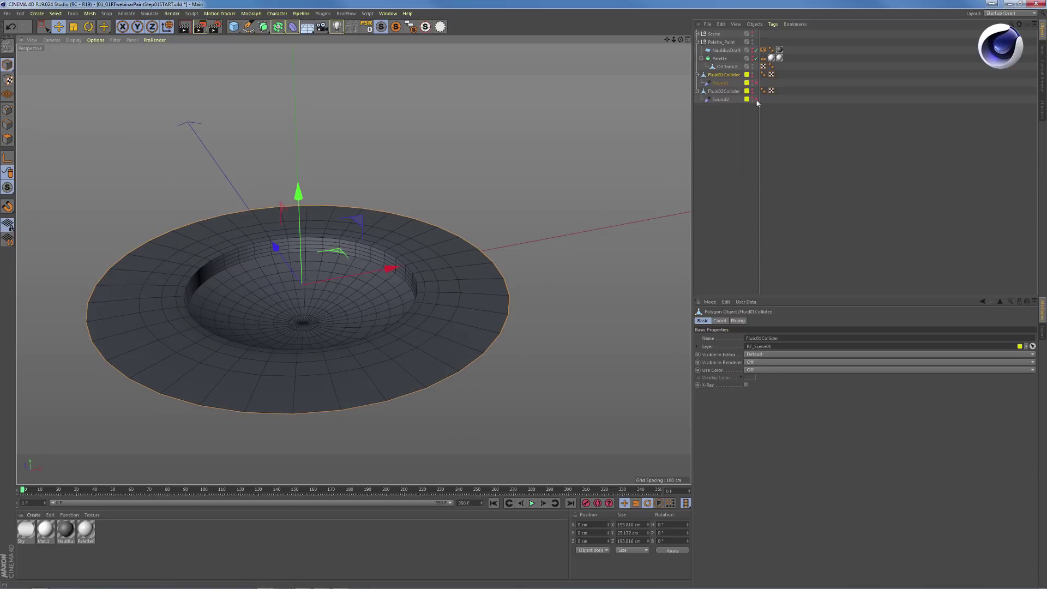
mouse_move(415, 288)
alt+mouse_down()
mouse_move(430, 283)
mouse_move(423, 297)
mouse_move(386, 303)
mouse_move(399, 325)
mouse_move(413, 290)
alt+mouse_up()
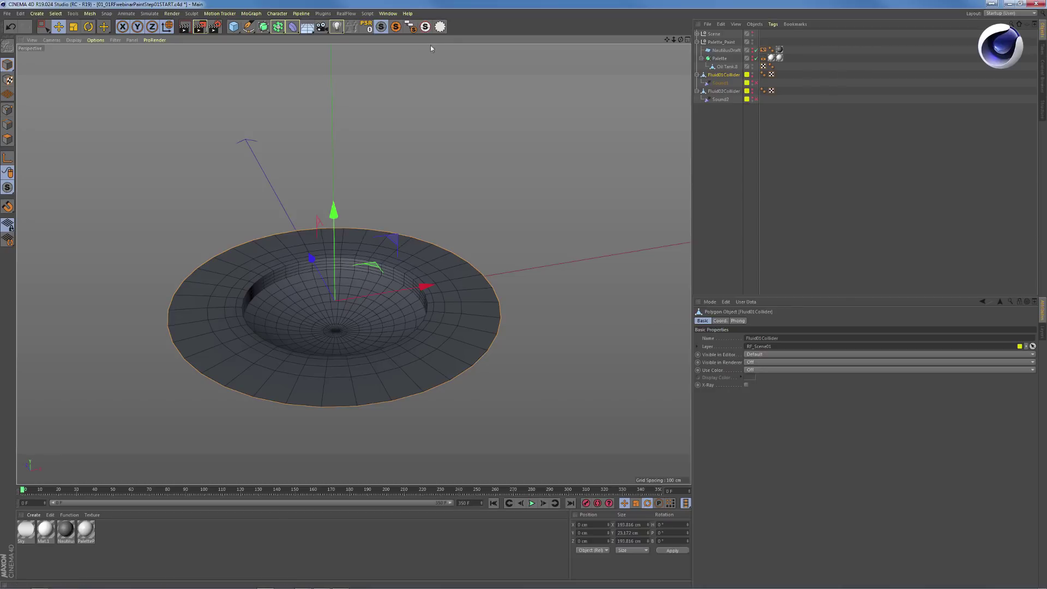
Add a RealFlow Scene to the project and turn off its display icon in the viewport
click(345, 14)
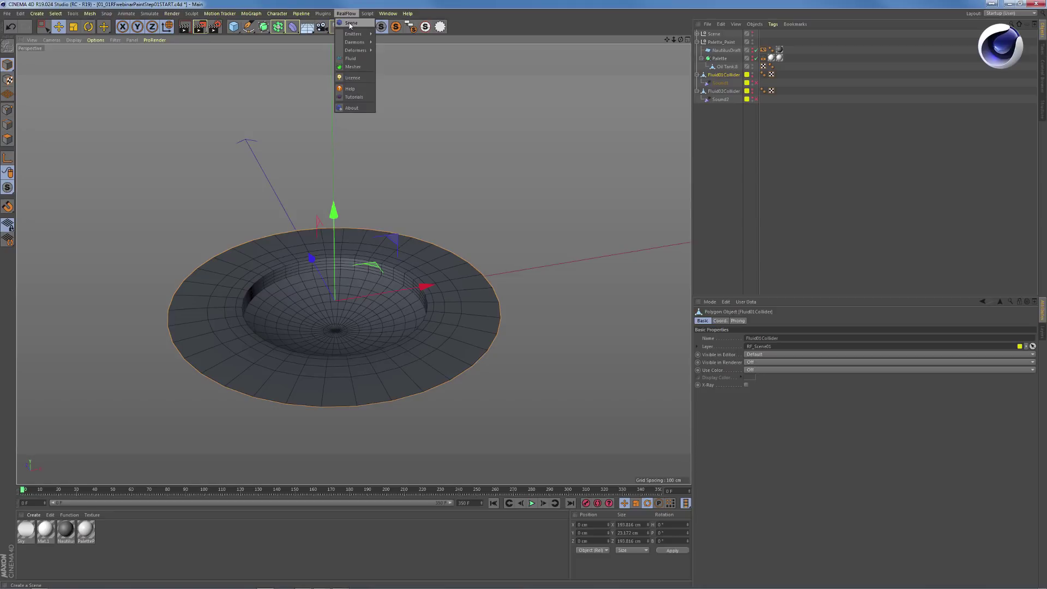
click(350, 23)
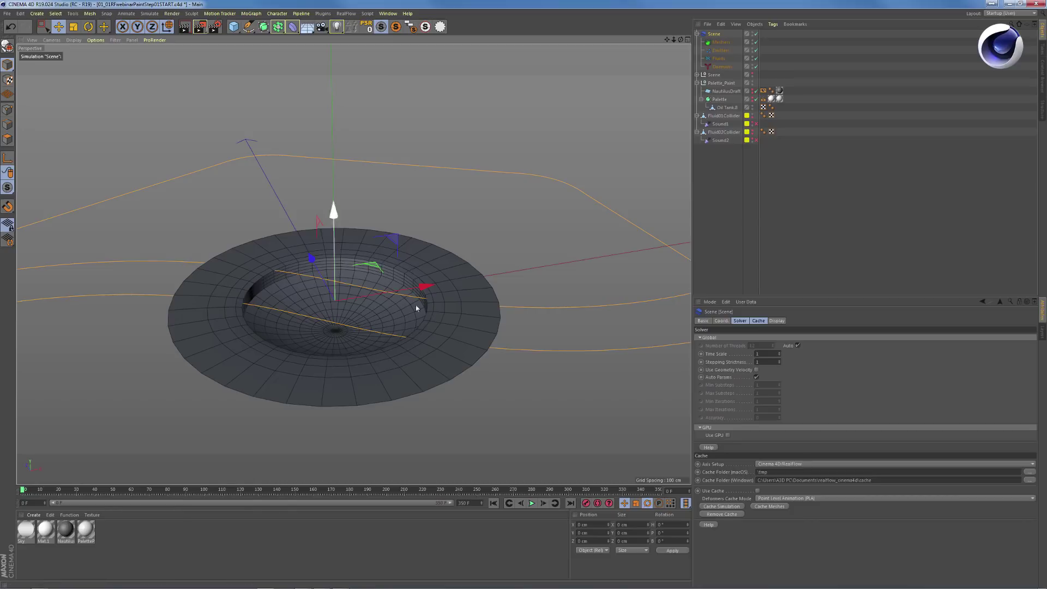
alt+right_drag(494, 299, 430, 287)
alt+middle_drag(430, 286, 344, 303)
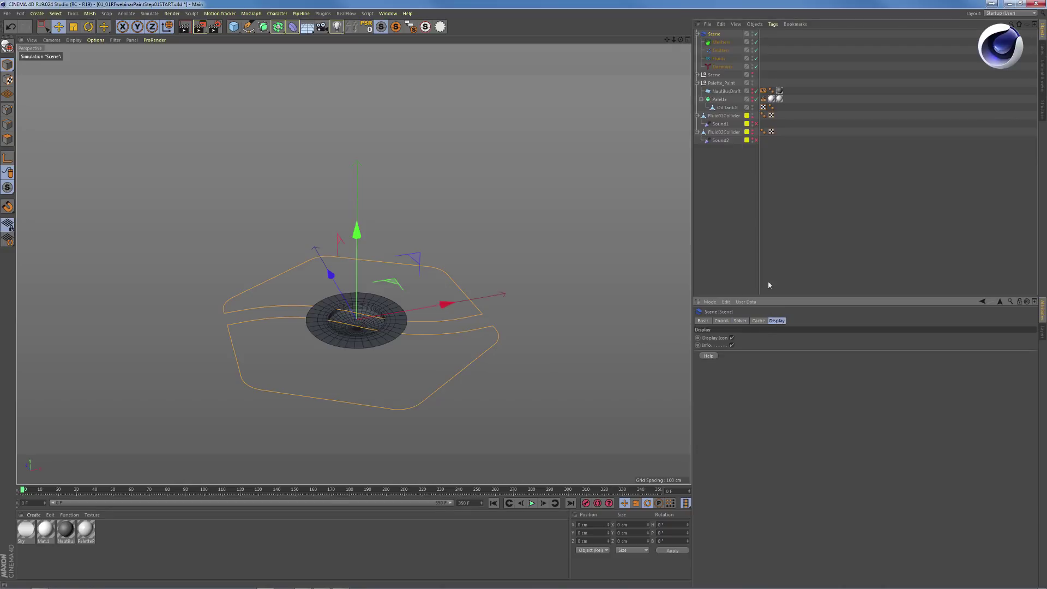
click(732, 338)
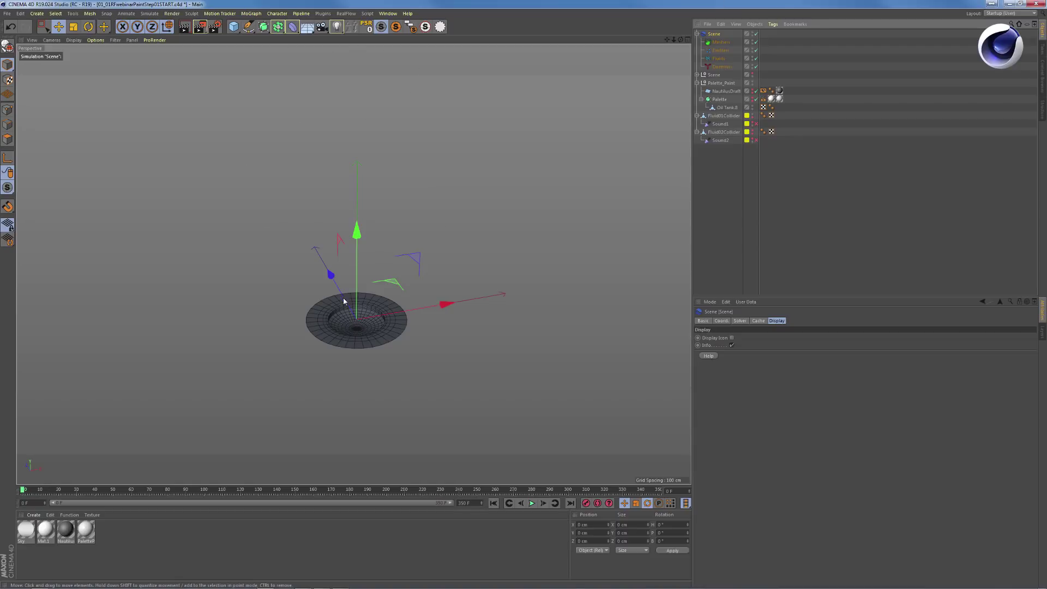
Add a RealFlow Circle emitter above the dish and play the simulation to check how its particles fall
scroll(371, 315, up, 3)
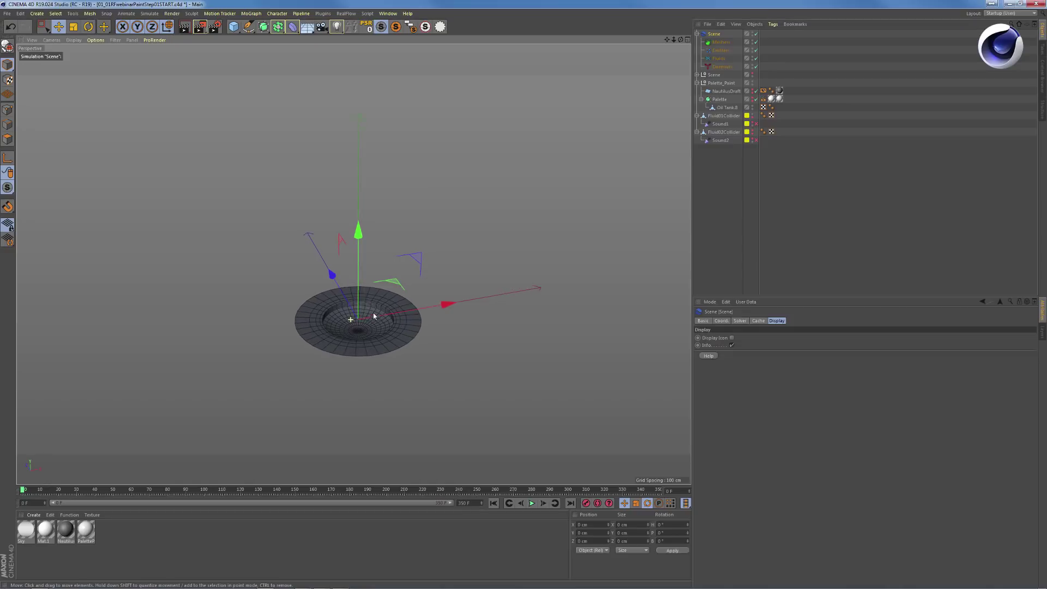
click(344, 13)
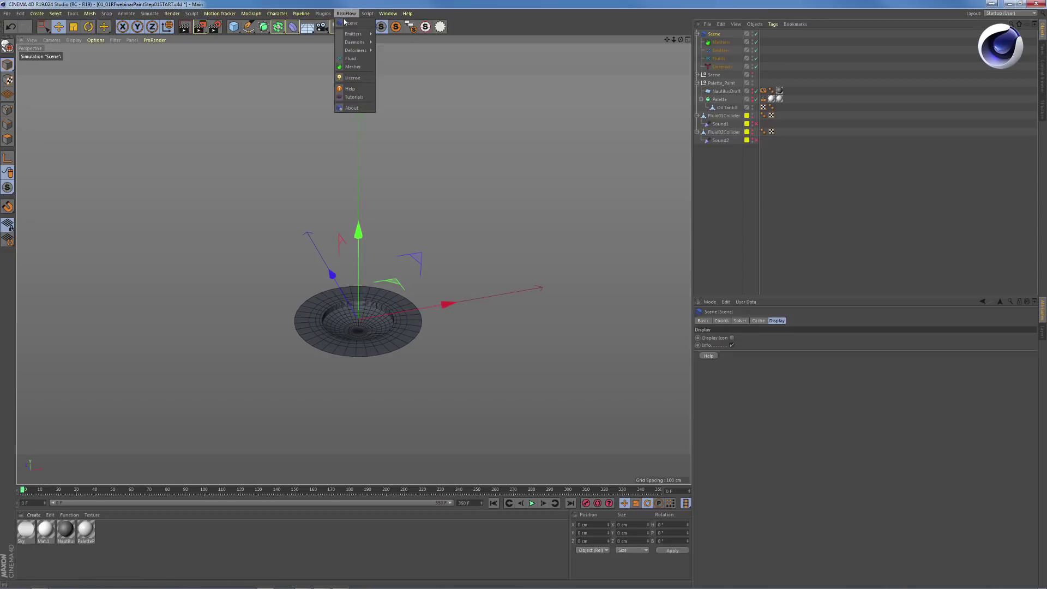
mouse_move(349, 36)
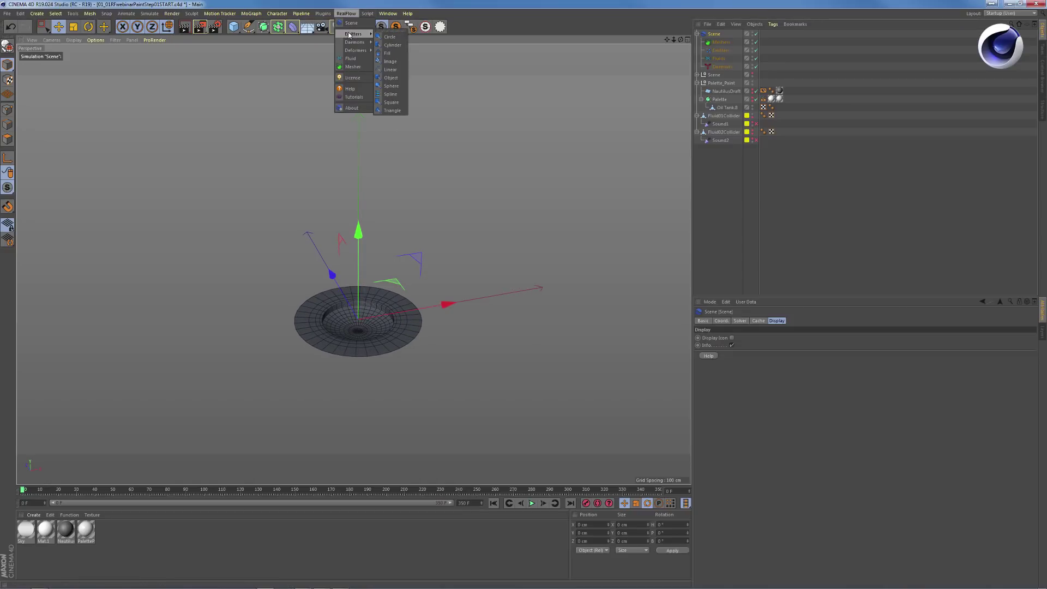
click(390, 36)
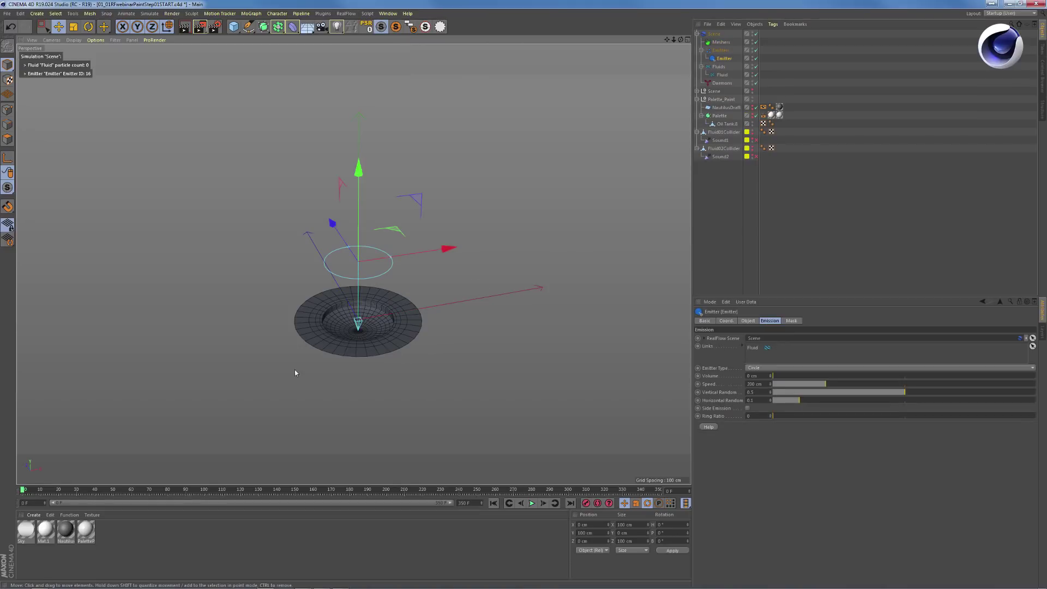
key(F8)
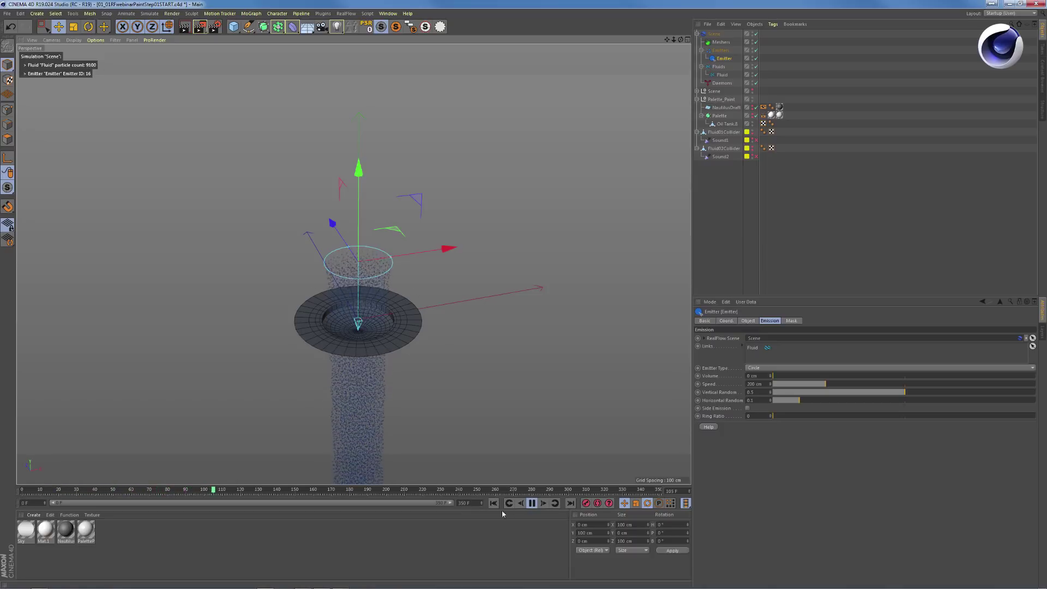
key(shift+f)
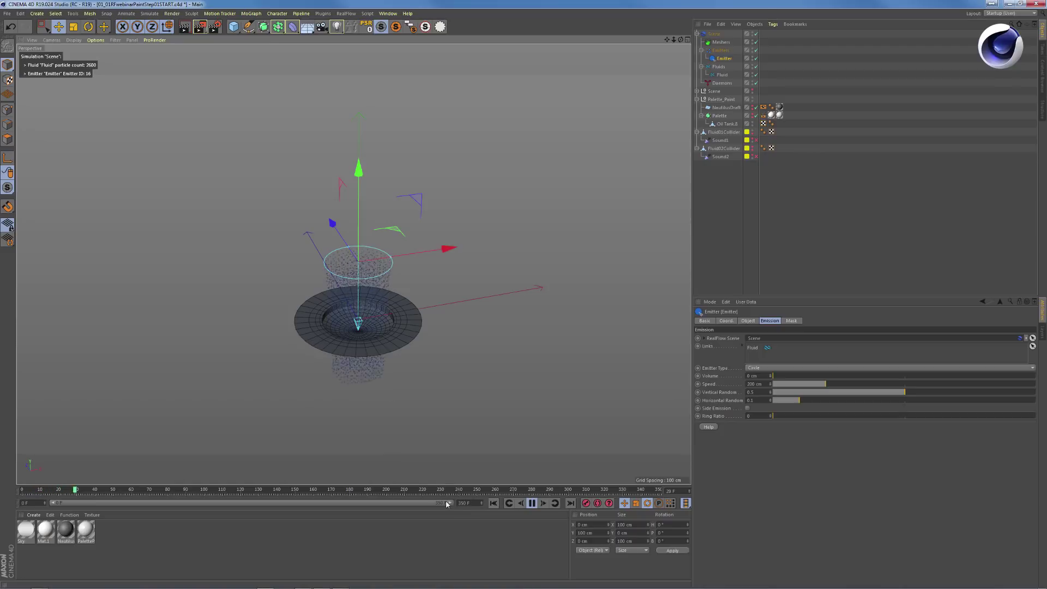
key(F8)
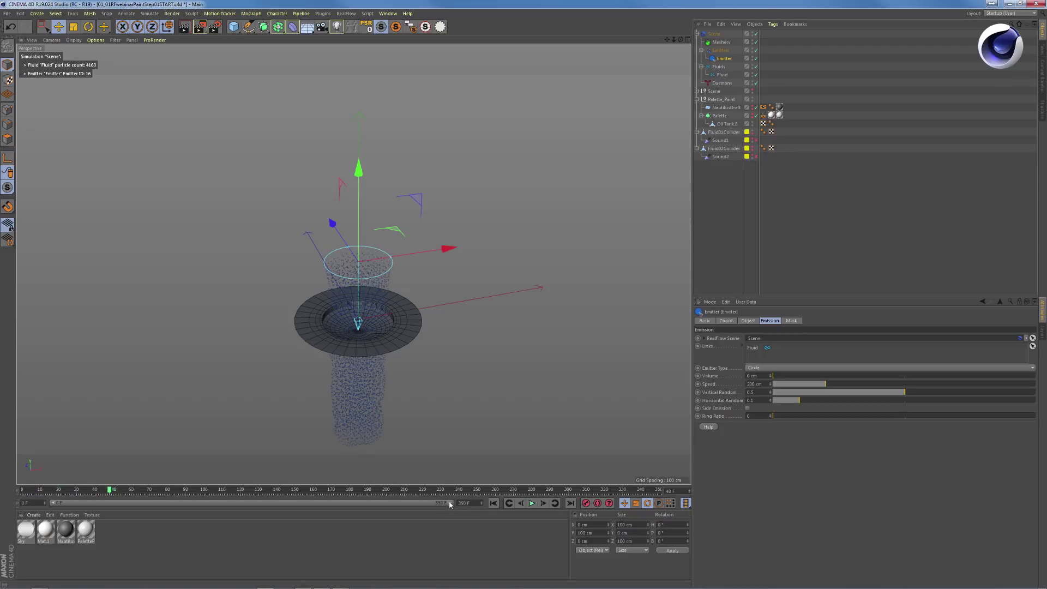
Shorten the timeline's preview range to about 100 frames and lower the circle emitter to a Y position of about 57 cm
drag(450, 505, 171, 504)
mouse_move(368, 309)
alt+mouse_down()
mouse_move(361, 358)
mouse_move(363, 319)
alt+mouse_up()
drag(359, 172, 352, 194)
Replay the simulation with the lowered emitter to check the particles against the dish, and return to the first frame
key(shift+f)
key(F8)
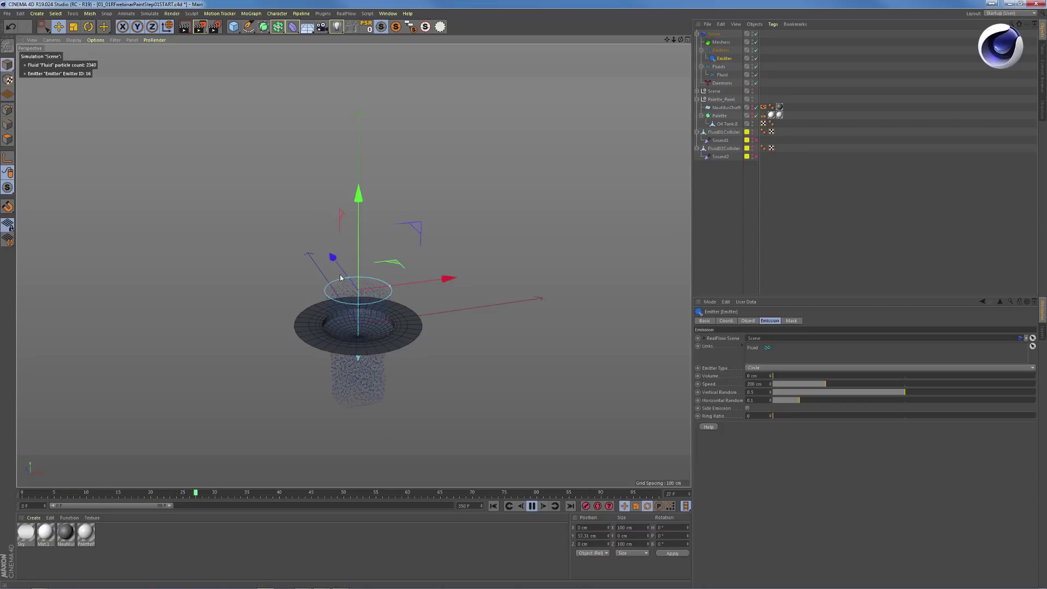
key(F8)
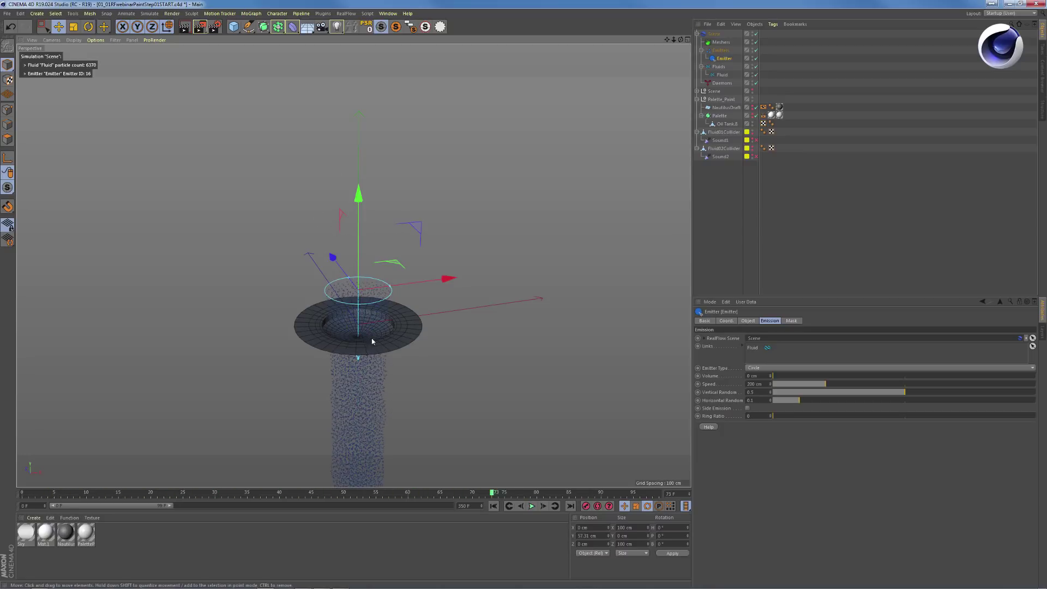
click(493, 506)
Add a RealFlow Collider tag to the Fluid01Collider dish
scroll(431, 300, up, 5)
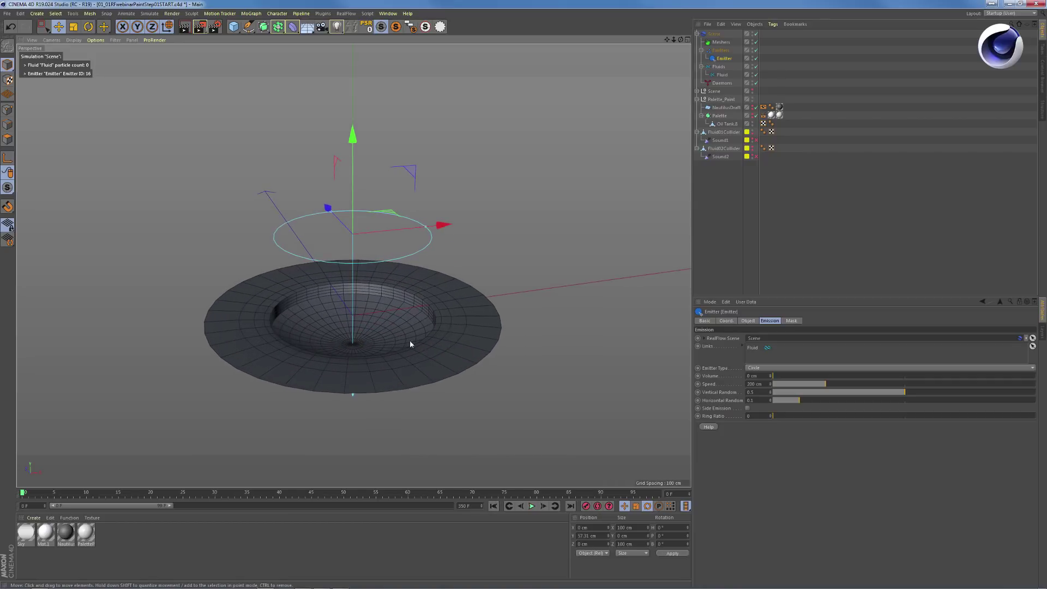
click(410, 343)
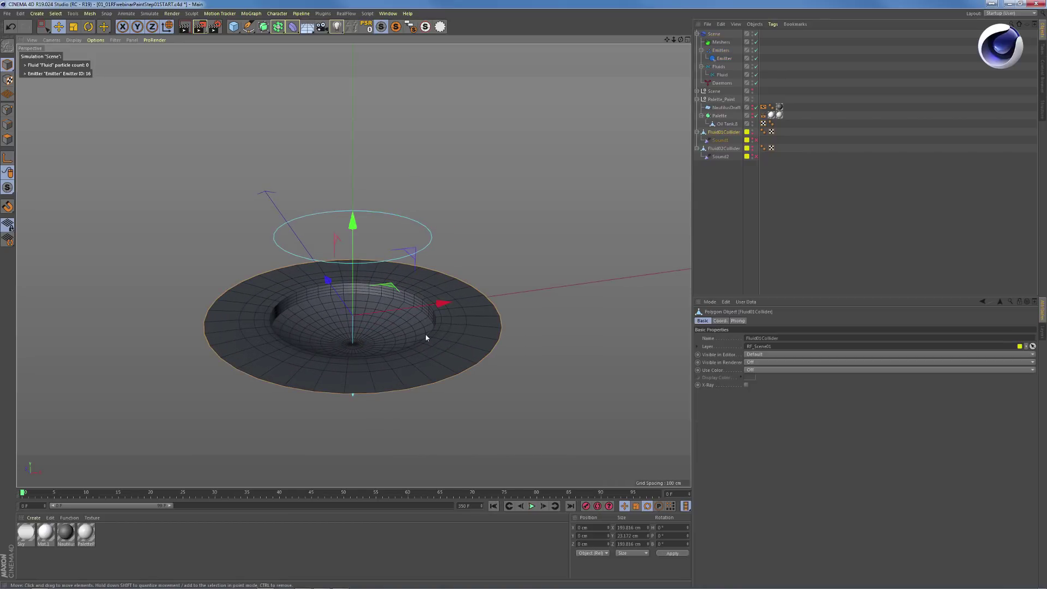
right_click(724, 134)
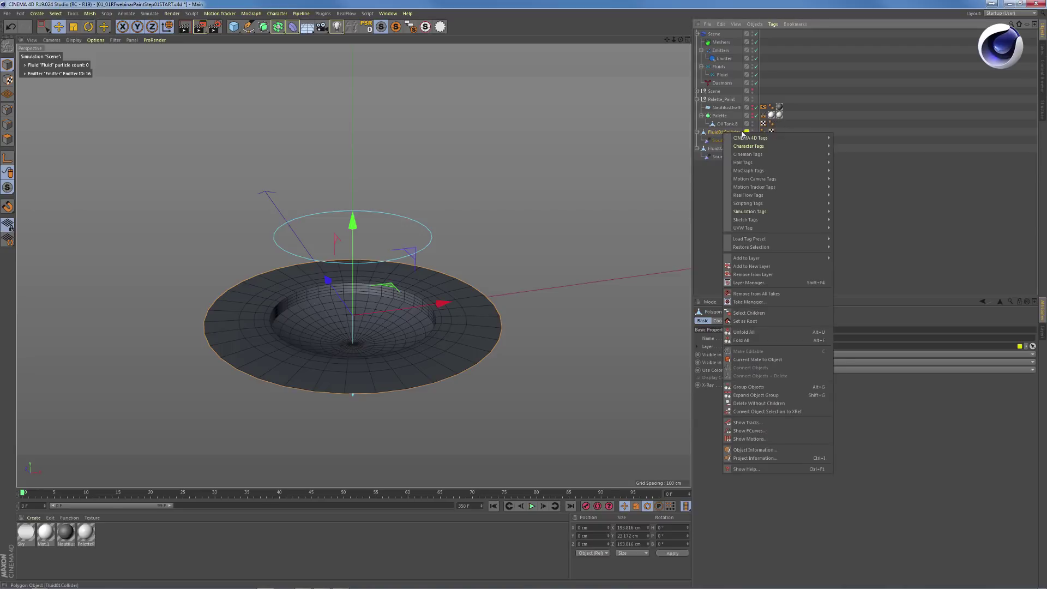
mouse_move(755, 212)
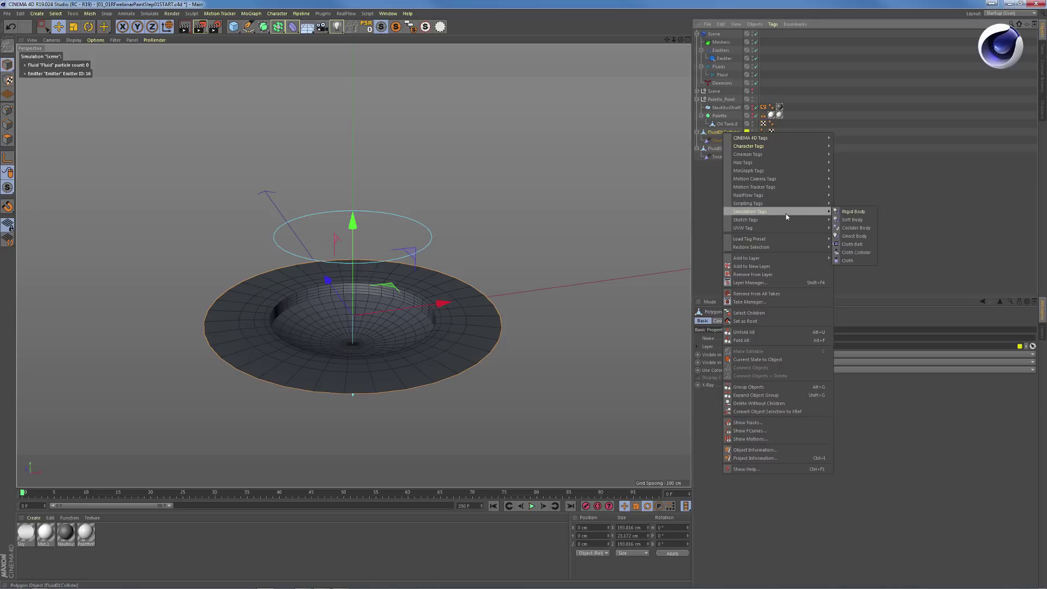
mouse_move(806, 195)
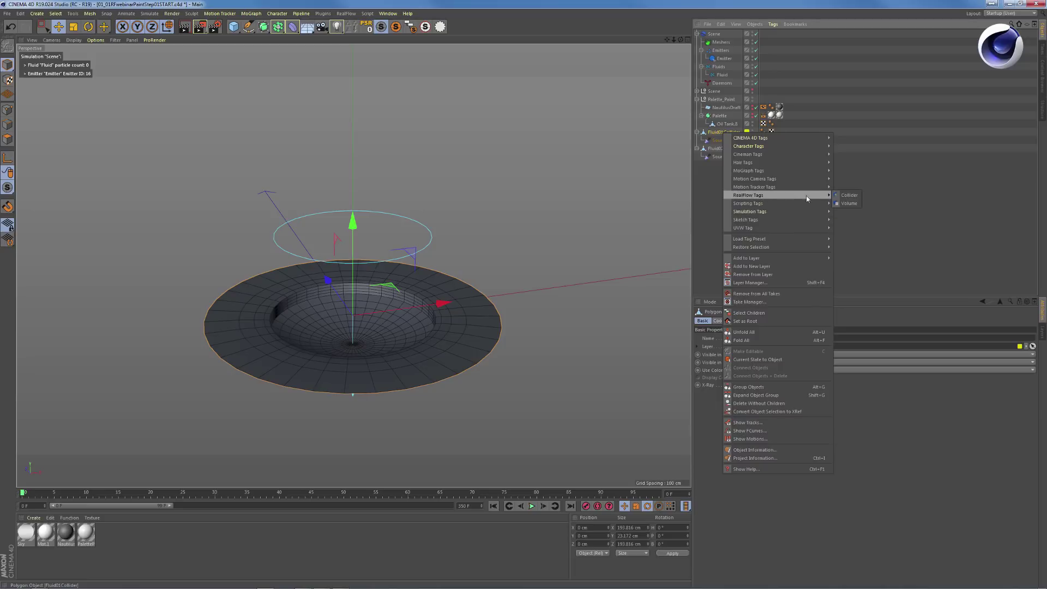
click(848, 195)
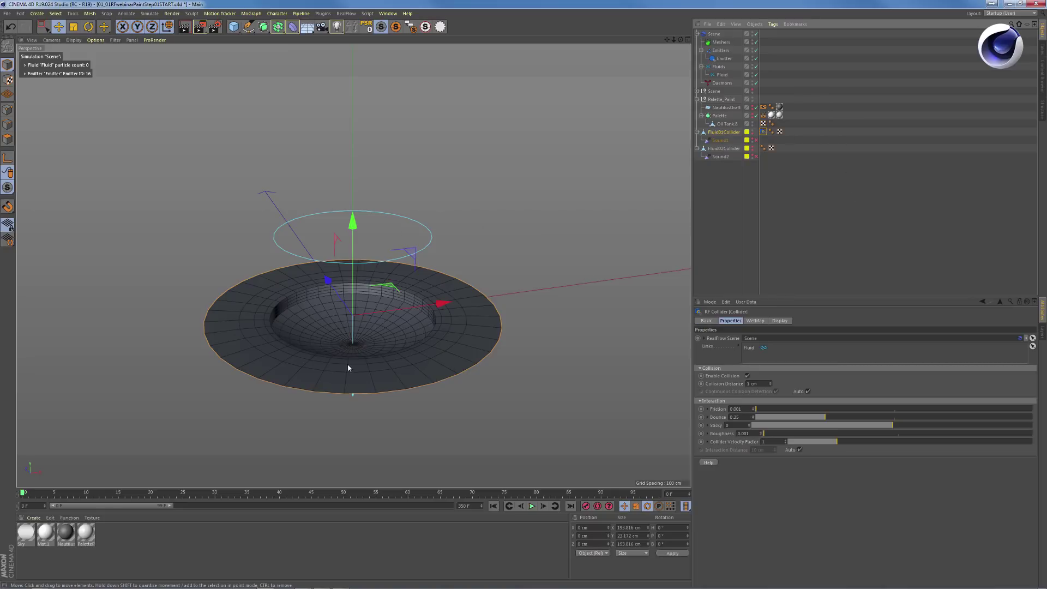
Play the simulation and examine from the side how the particles collide with the dish
key(F8)
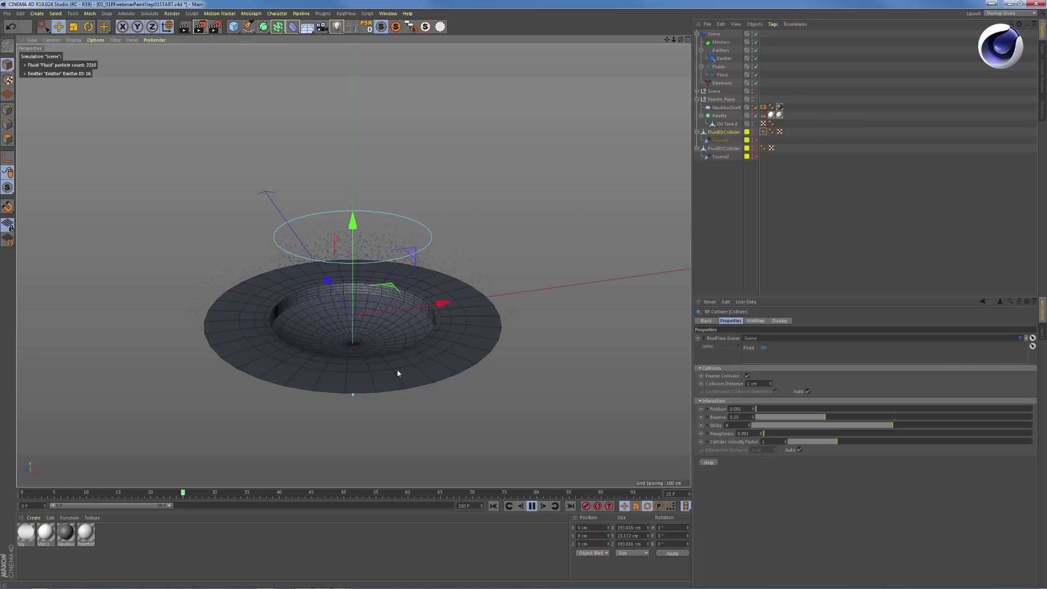
mouse_move(397, 350)
alt+mouse_down()
mouse_move(399, 381)
mouse_move(403, 340)
mouse_move(417, 335)
mouse_move(403, 335)
alt+mouse_up()
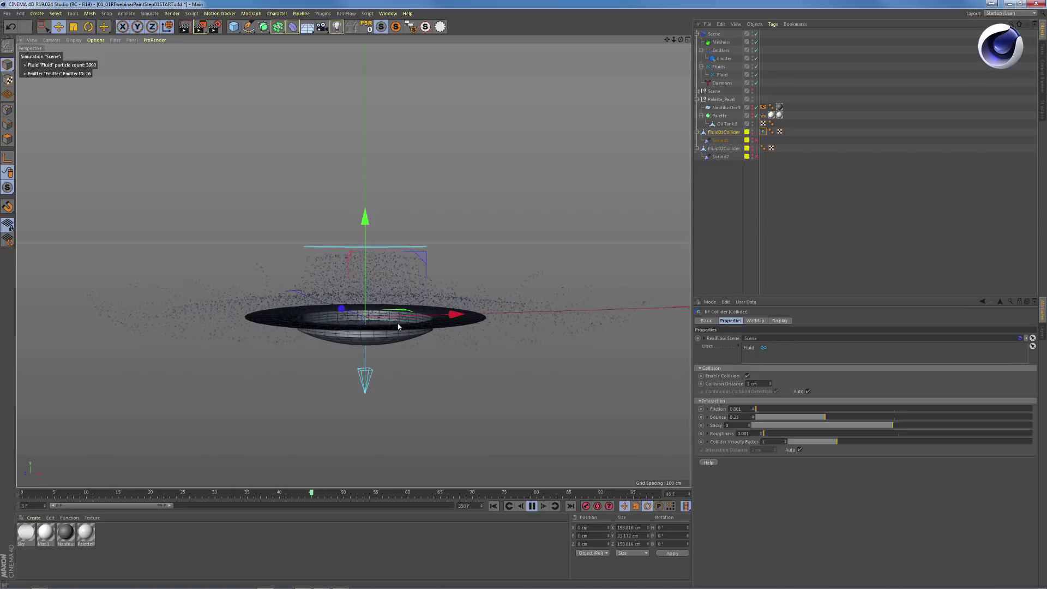
key(F8)
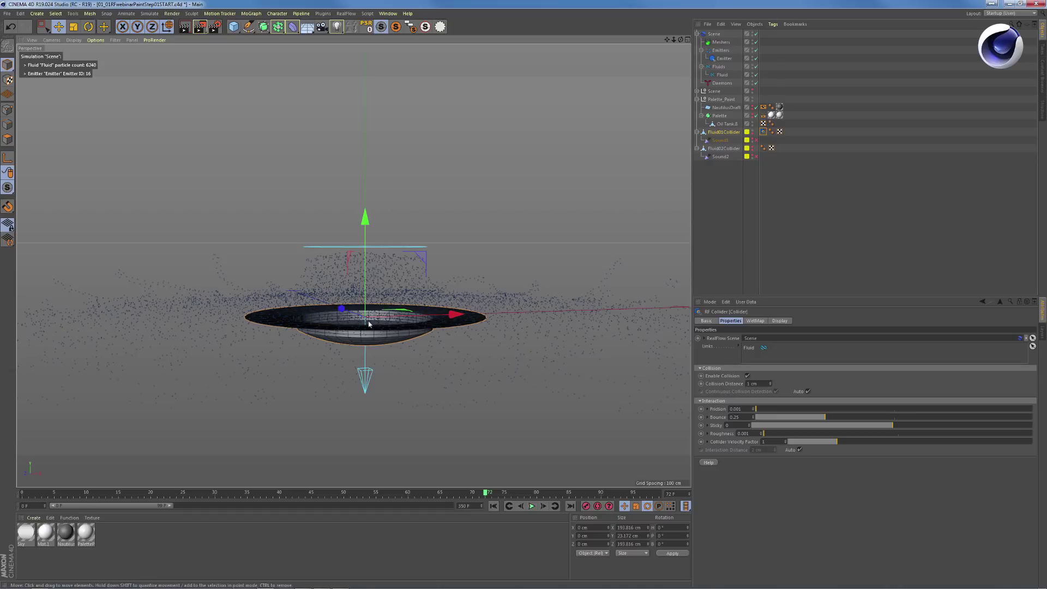
alt+drag(373, 213, 360, 286)
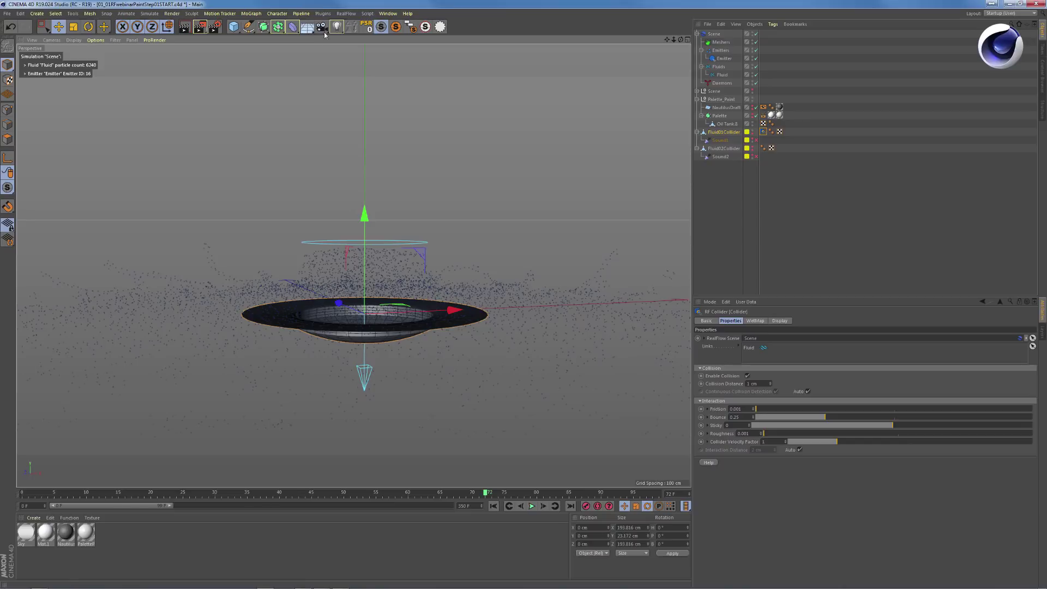
Add a RealFlow Gravity daemon and replay the simulation from the first frame to check how the particles fall around the dish
click(347, 13)
mouse_move(352, 35)
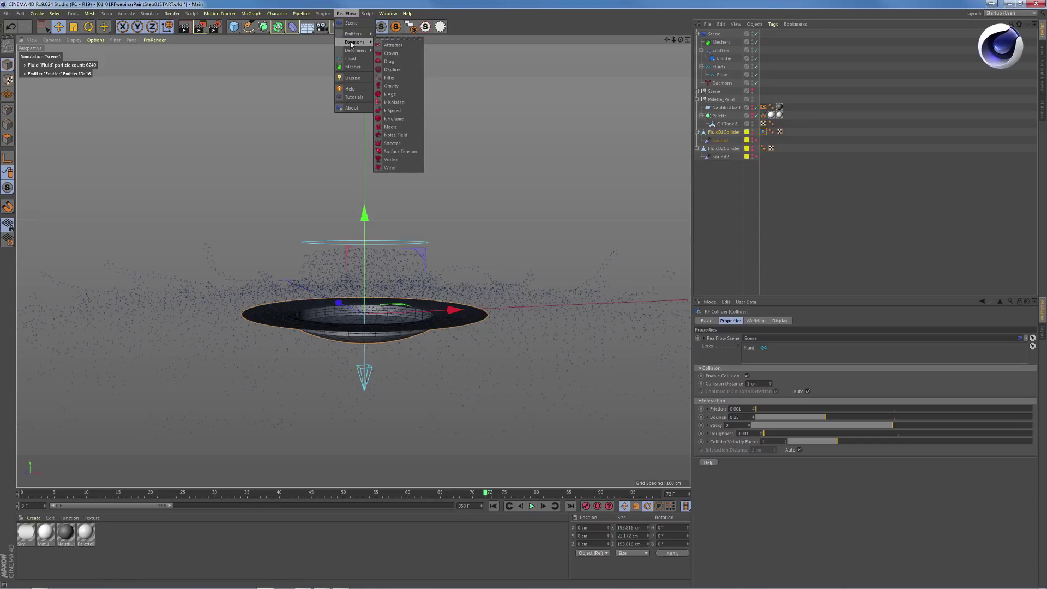
click(391, 86)
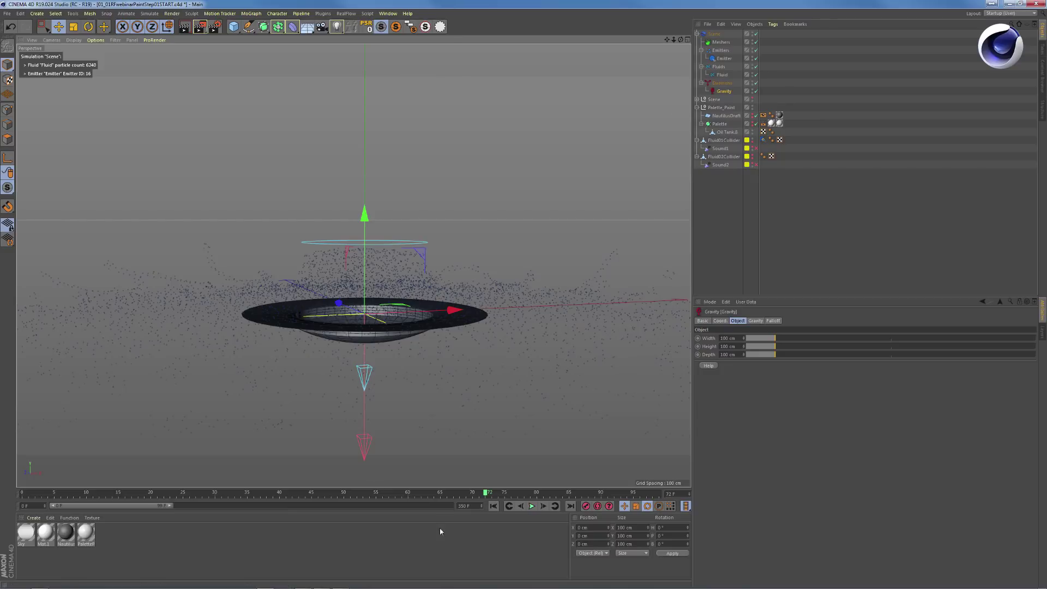
click(493, 506)
click(531, 506)
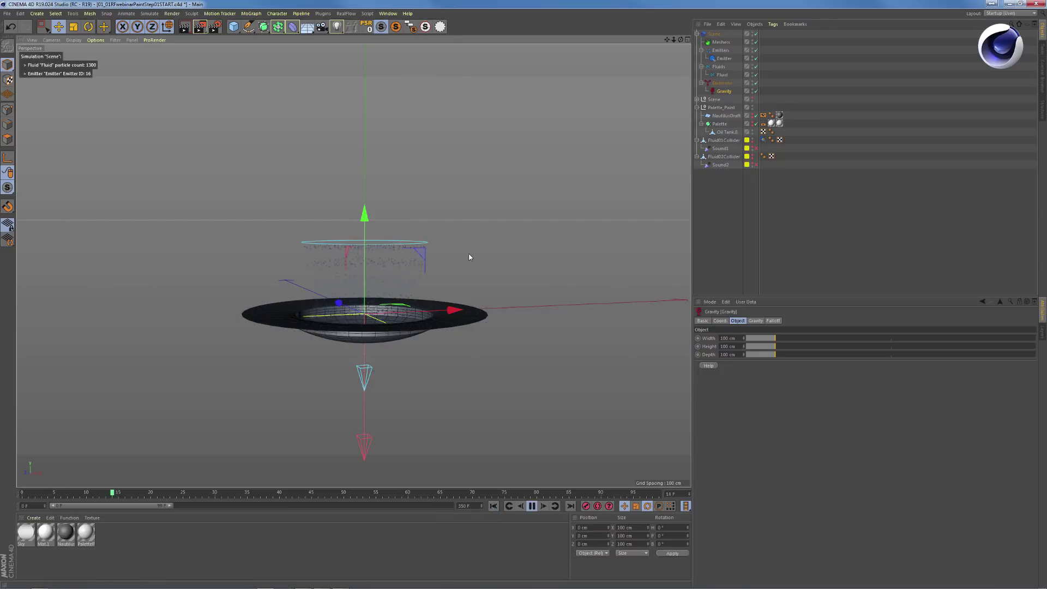
alt+drag(385, 339, 388, 263)
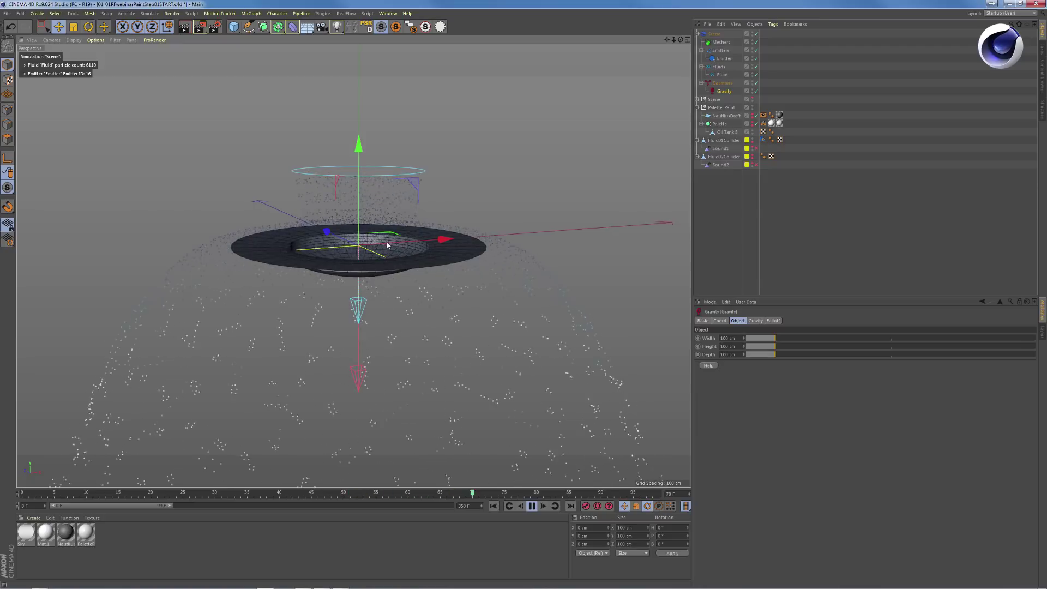
scroll(392, 242, up, 4)
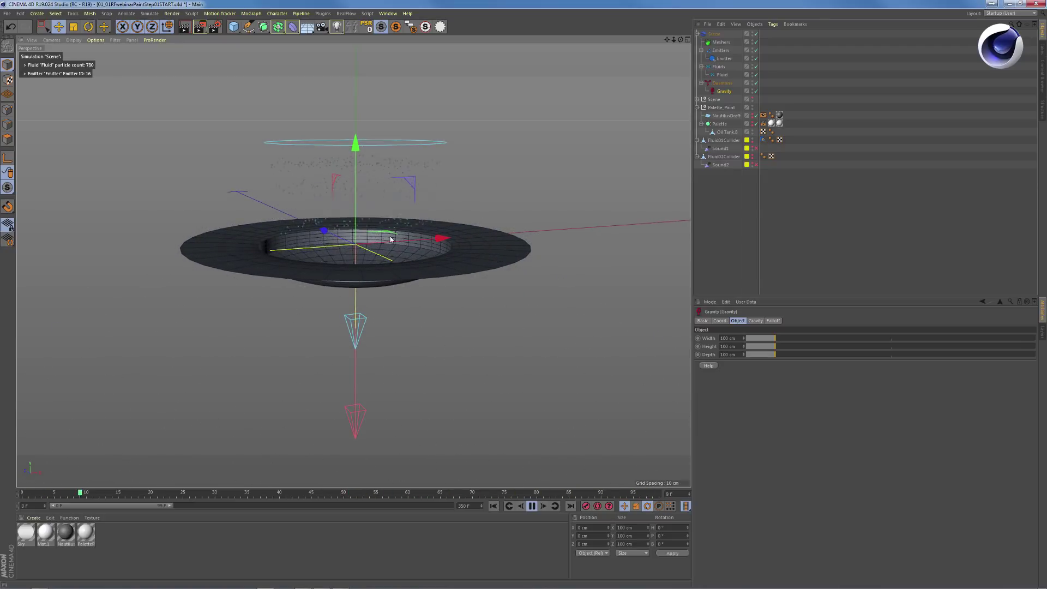
key(F8)
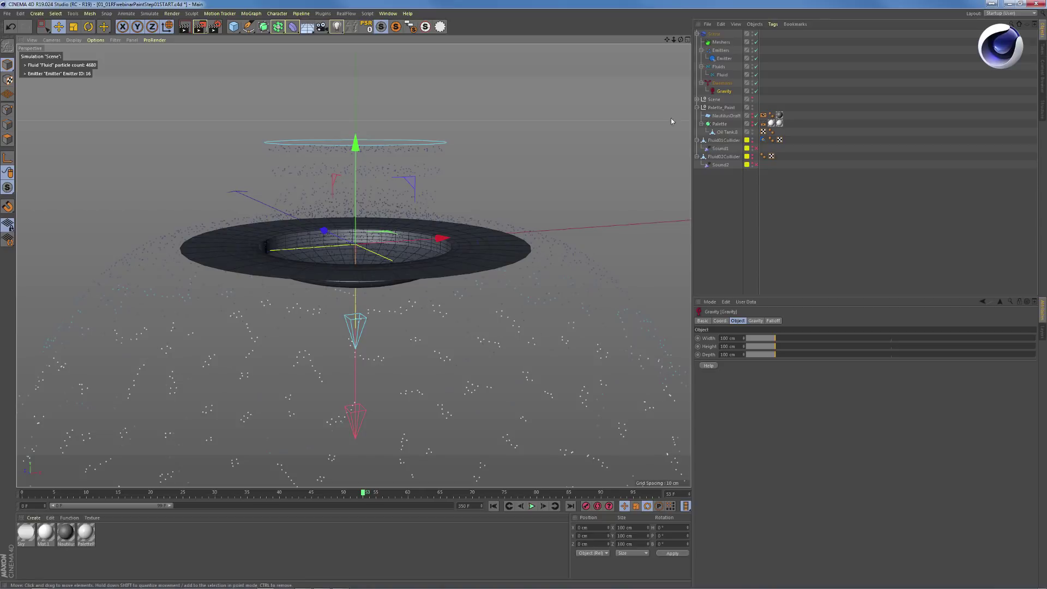
Set the display size of the Fluid object's particles to 5
click(724, 57)
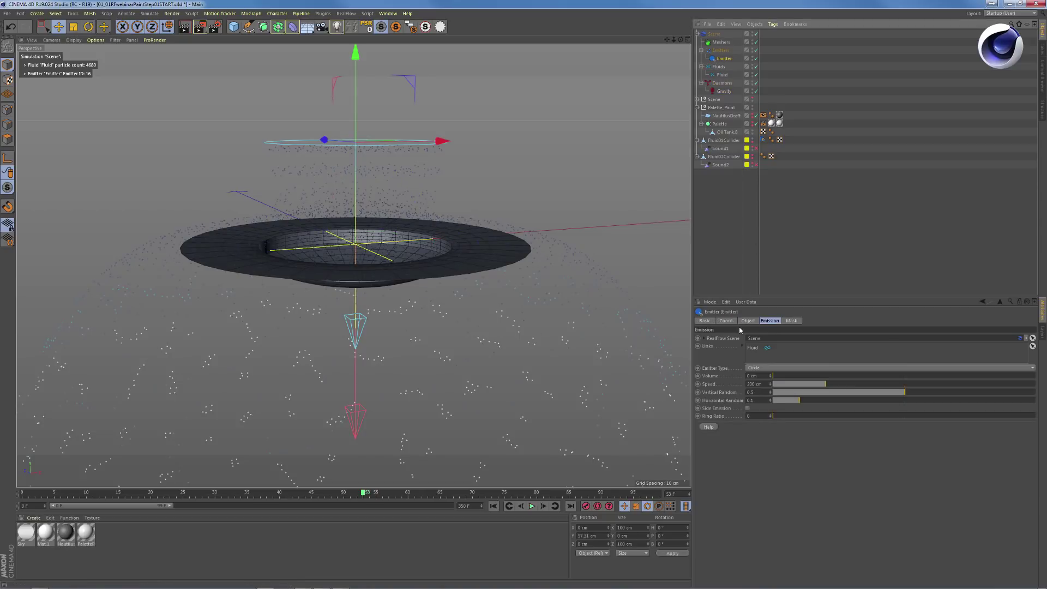
click(721, 74)
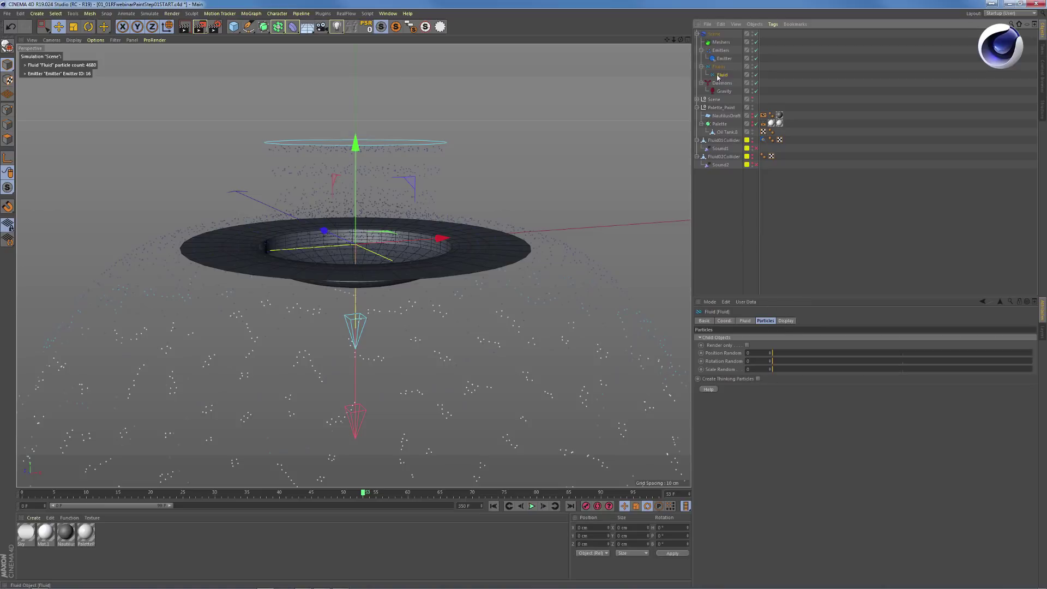
click(786, 321)
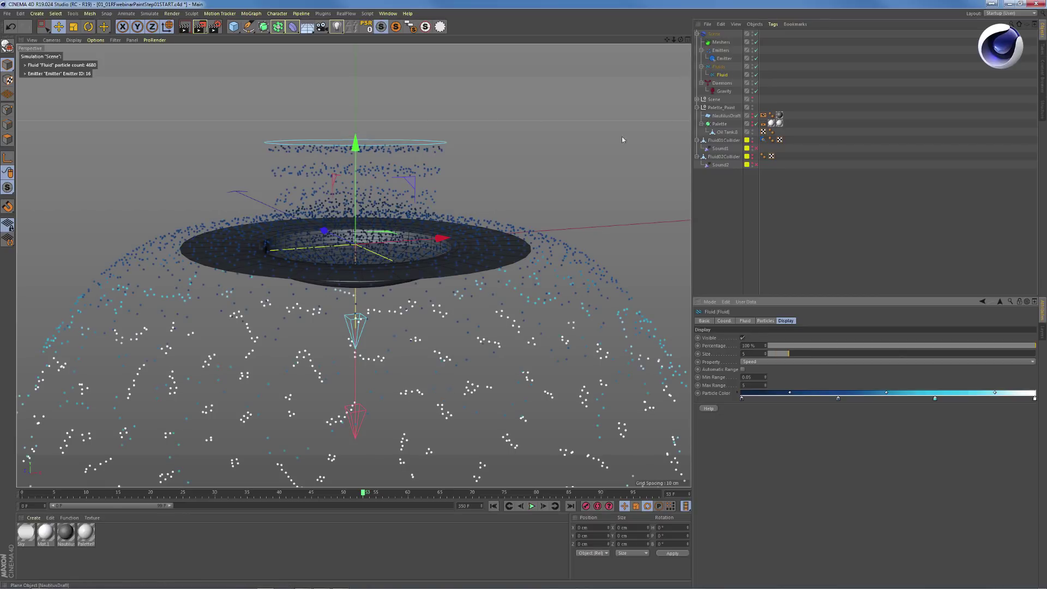
Replay the simulation from the first frame and examine from above how the enlarged particles hit the dish
click(504, 507)
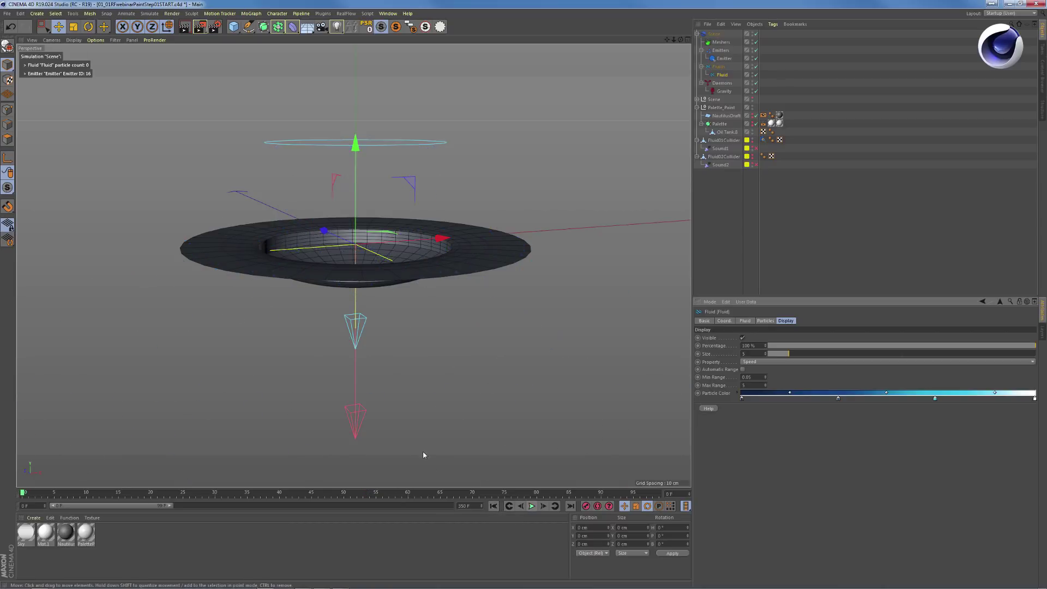
key(F8)
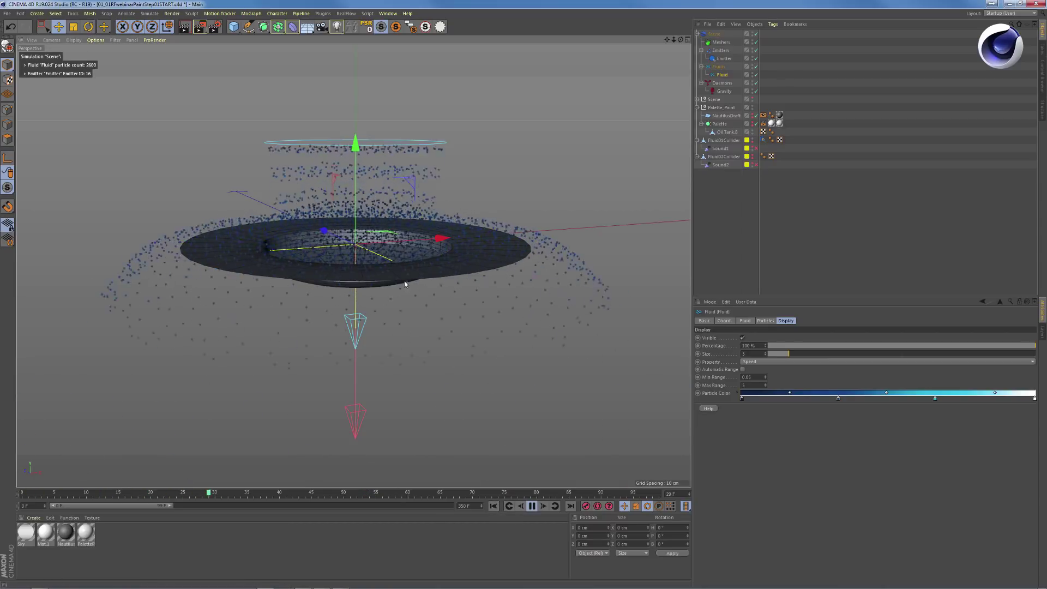
key(F8)
key(shift+f)
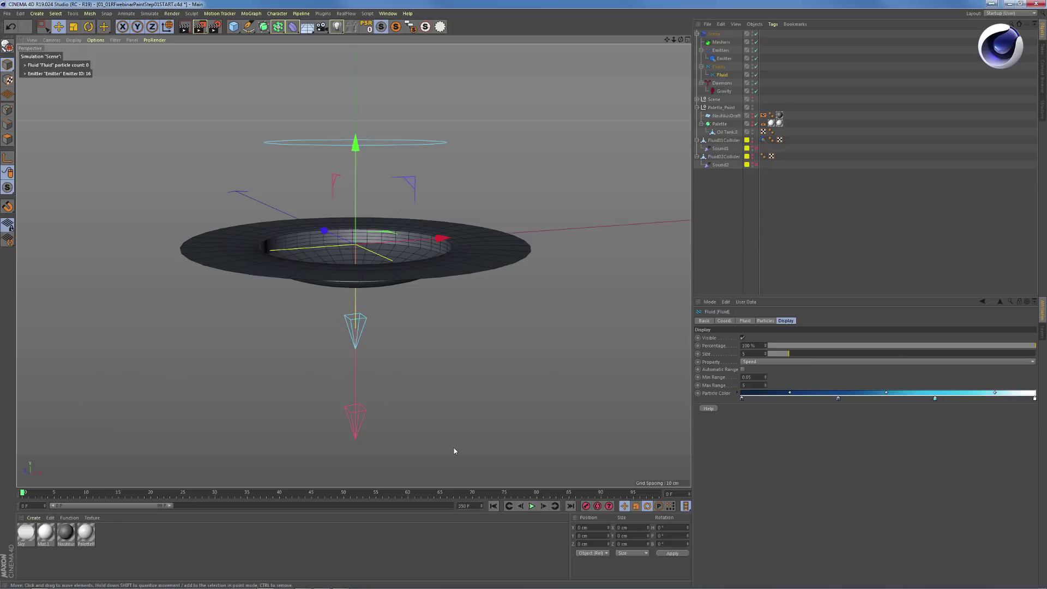
key(F8)
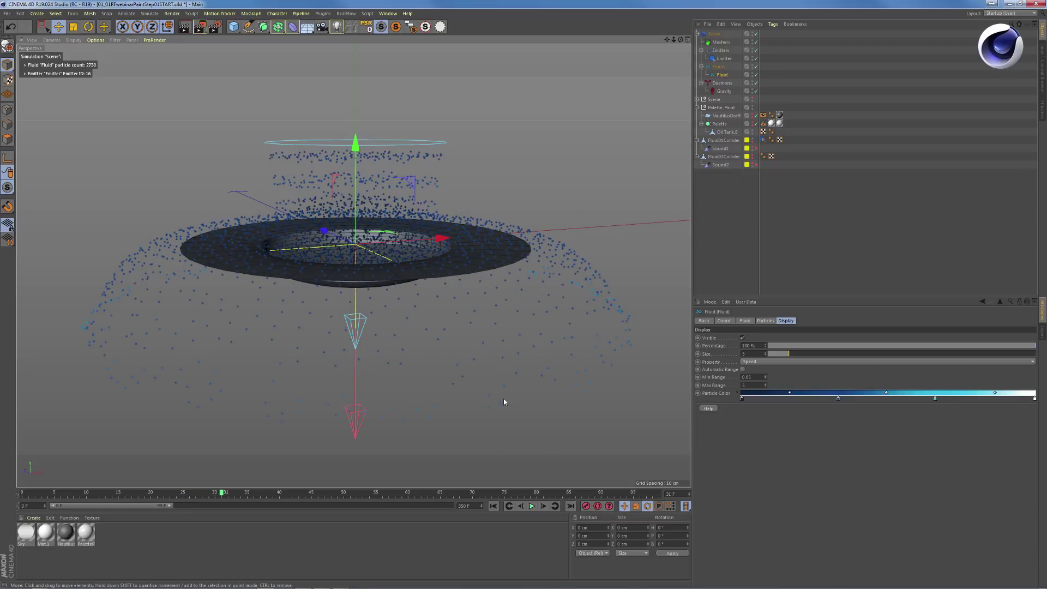
alt+drag(382, 277, 419, 217)
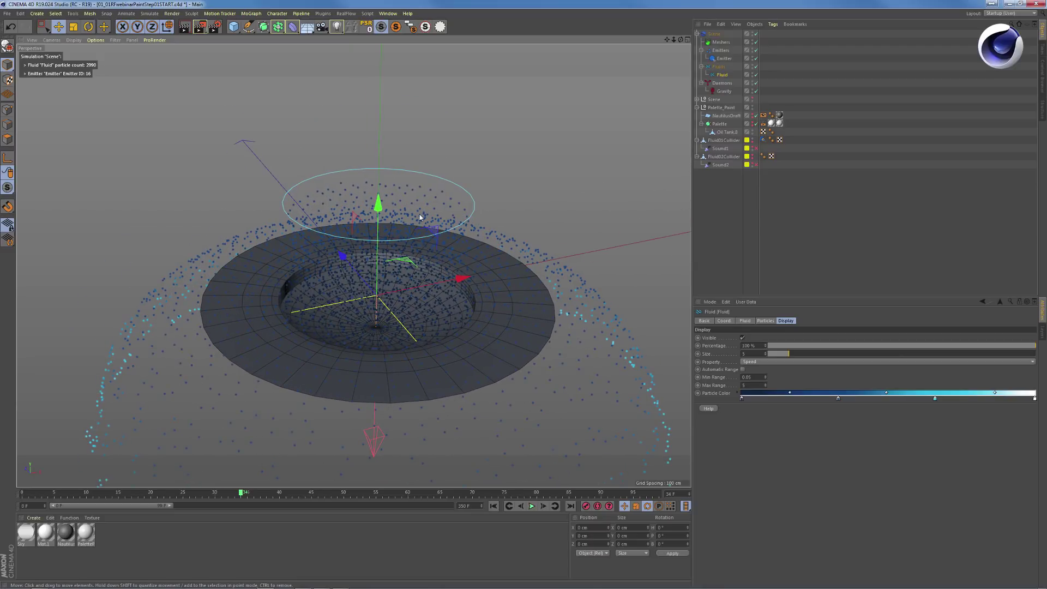
Examine the solver, cache and display settings of the RealFlow Scene object
click(714, 33)
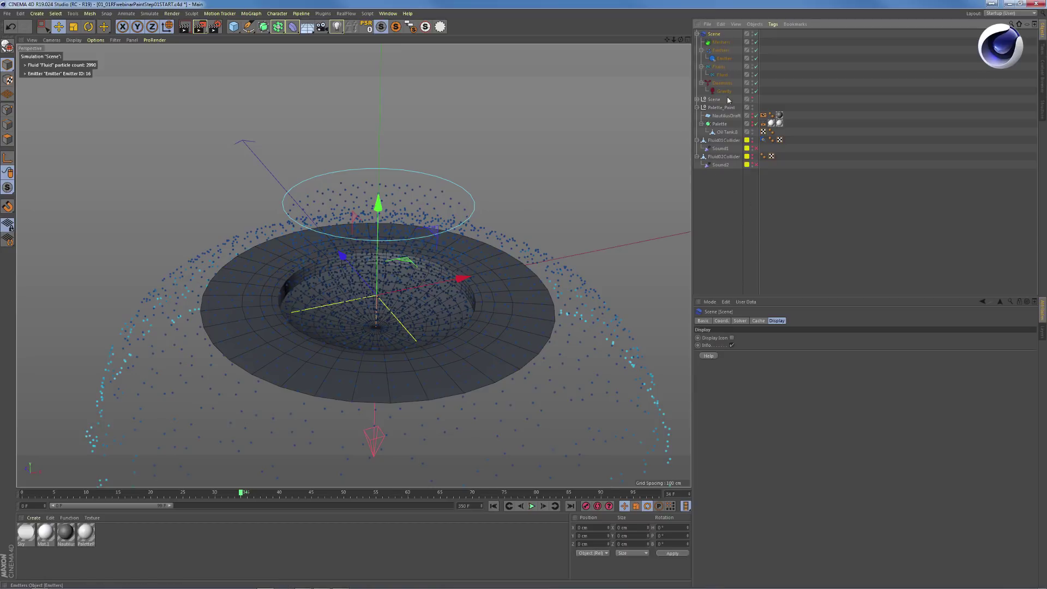
click(740, 321)
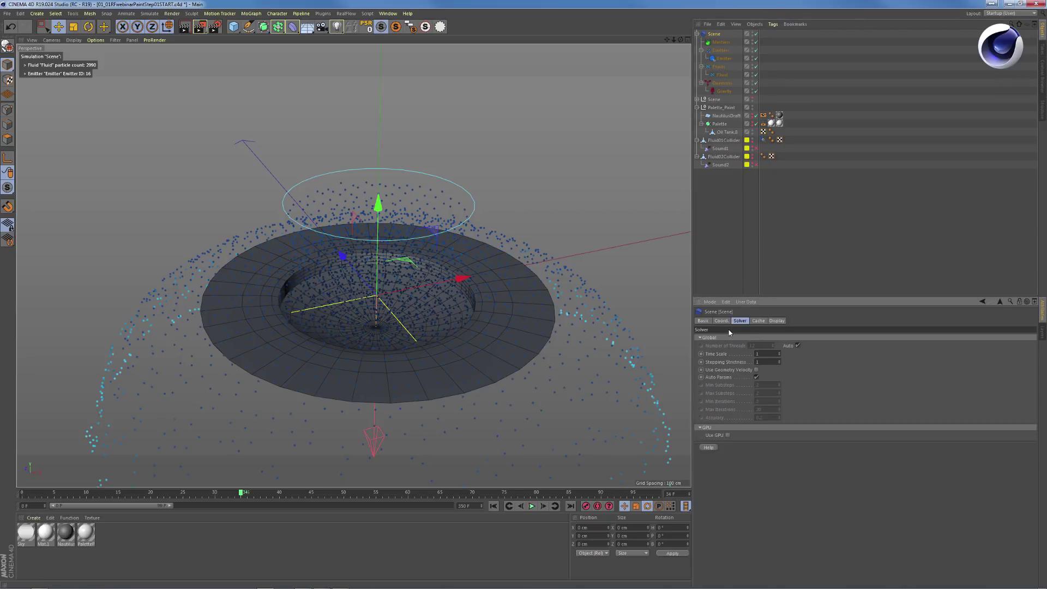
click(756, 377)
click(759, 320)
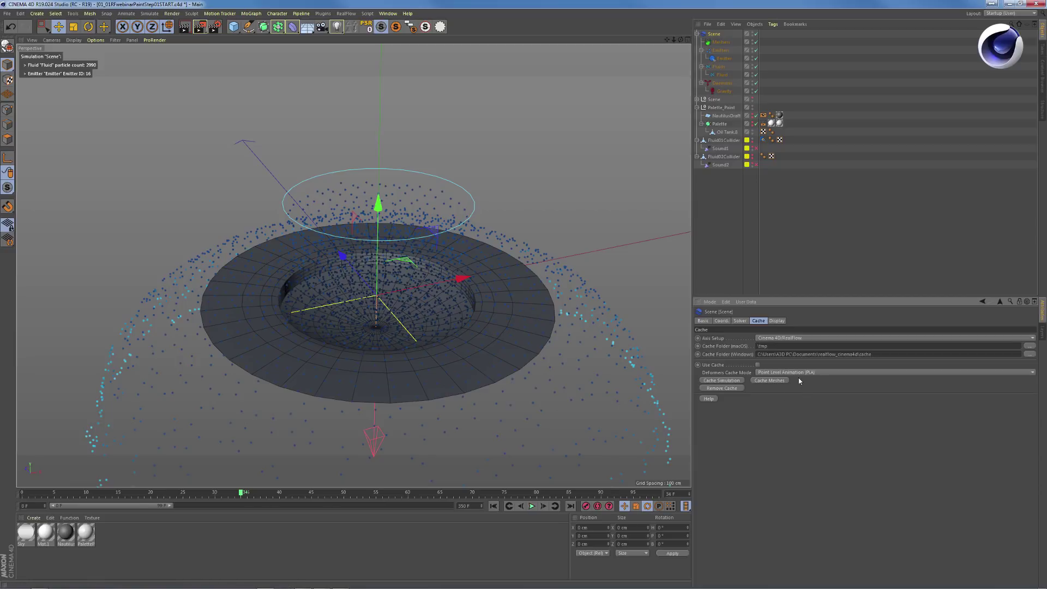
click(783, 321)
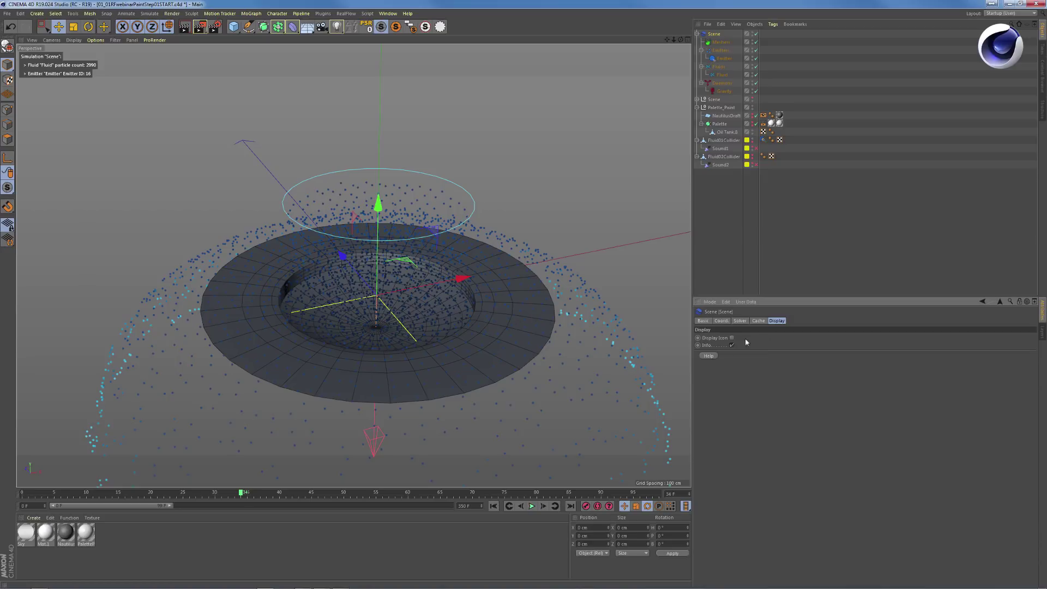
click(740, 321)
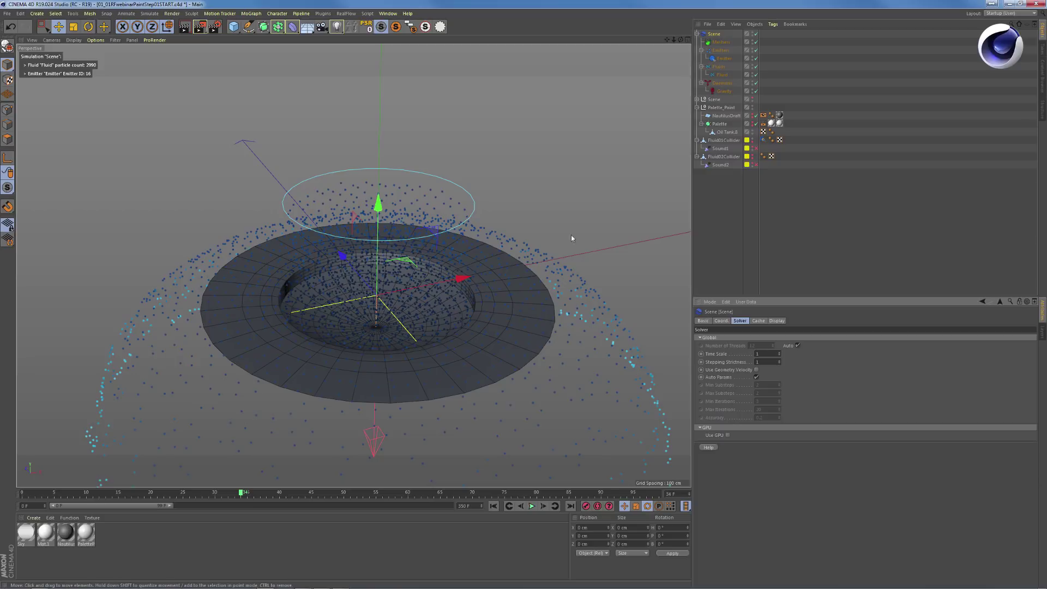
Continue the simulation and examine from the side how the particles spill over the dish's rim
click(532, 506)
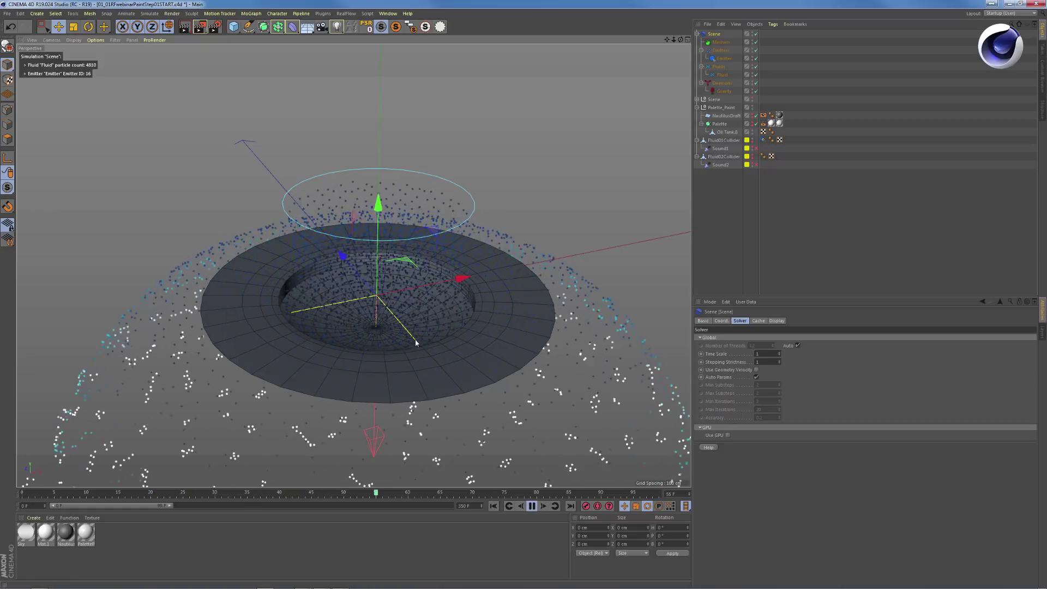
mouse_move(414, 344)
alt+mouse_down()
mouse_move(417, 367)
mouse_move(433, 352)
alt+mouse_up()
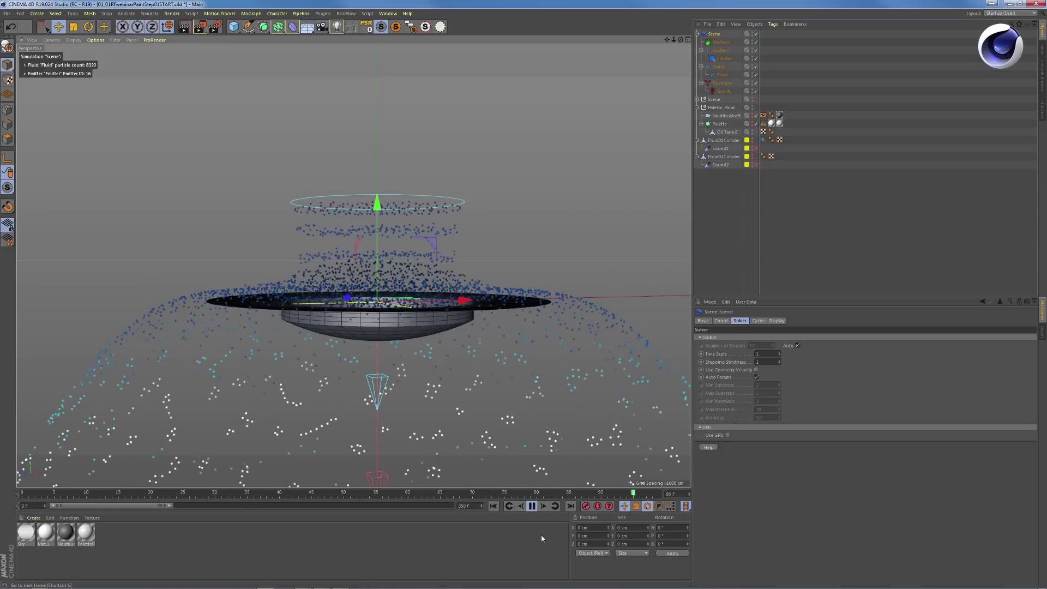
key(F8)
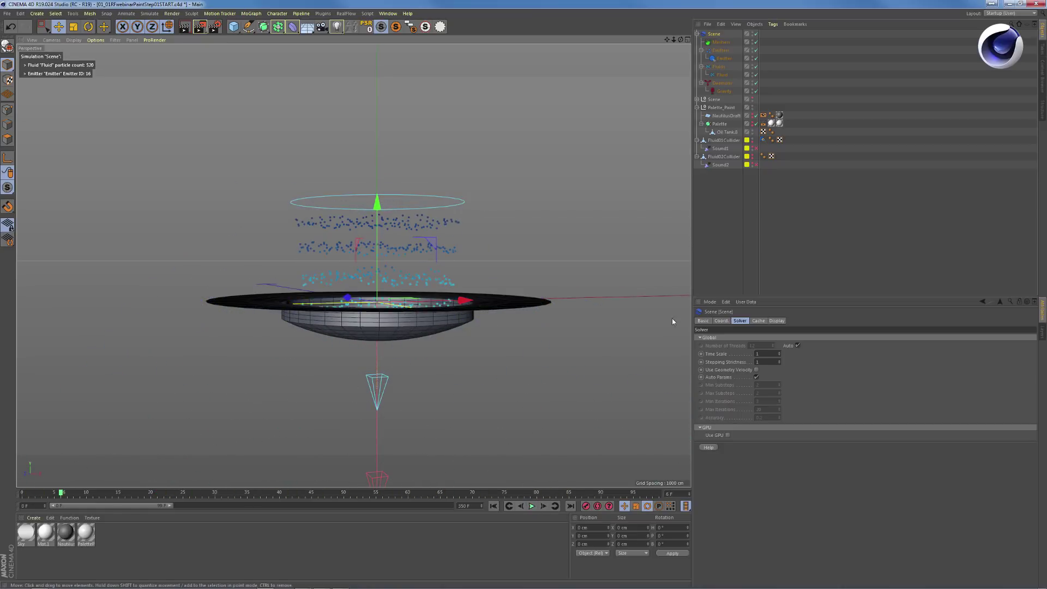
Set the Fluid object's resolution to 200
click(723, 59)
click(722, 75)
click(779, 322)
click(745, 321)
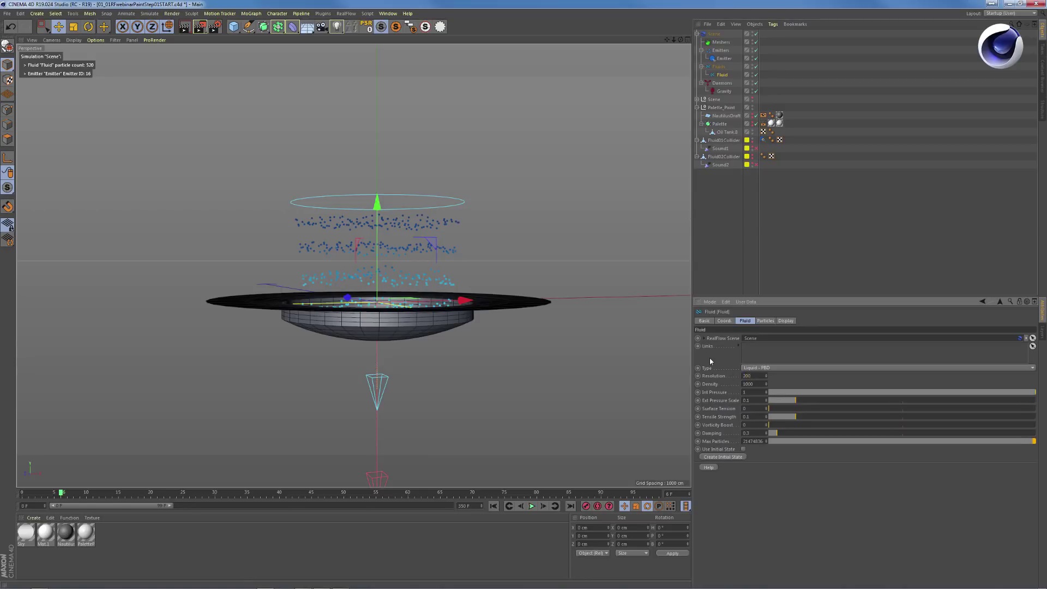
Replay the simulation at the higher fluid resolution to check the denser particles, and return to the first frame
click(493, 506)
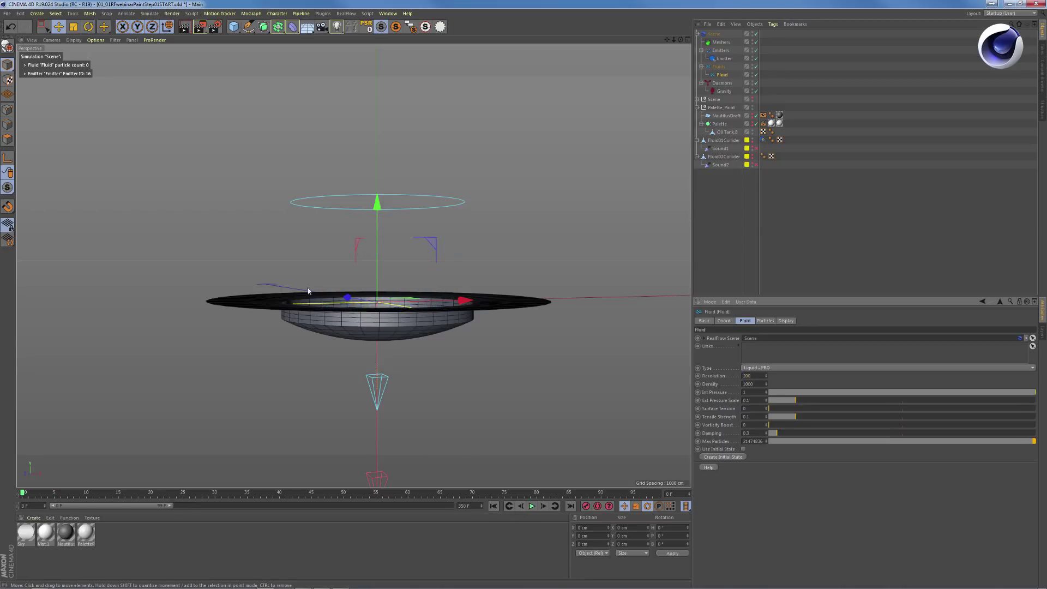
key(F8)
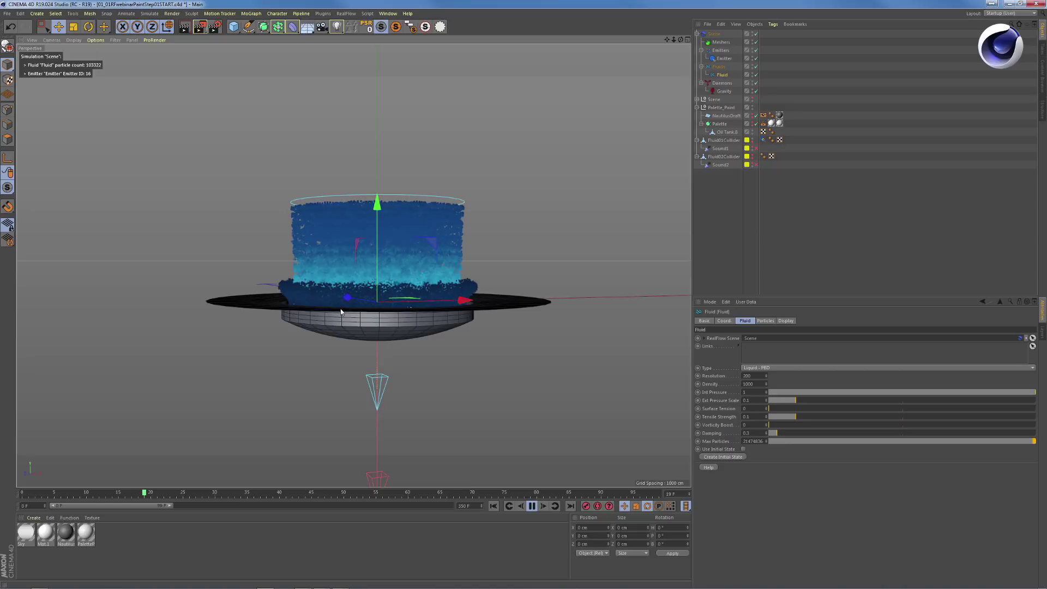
click(532, 505)
click(492, 506)
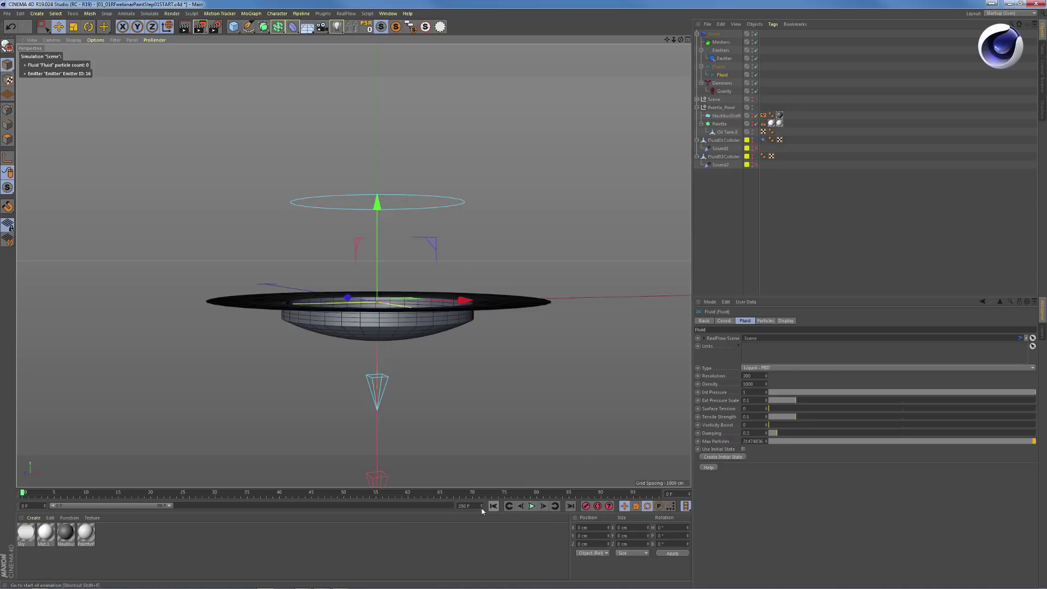
Enable GPU computation in the RealFlow Scene's solver, using a GeForce GTX 1080 as the device
click(713, 34)
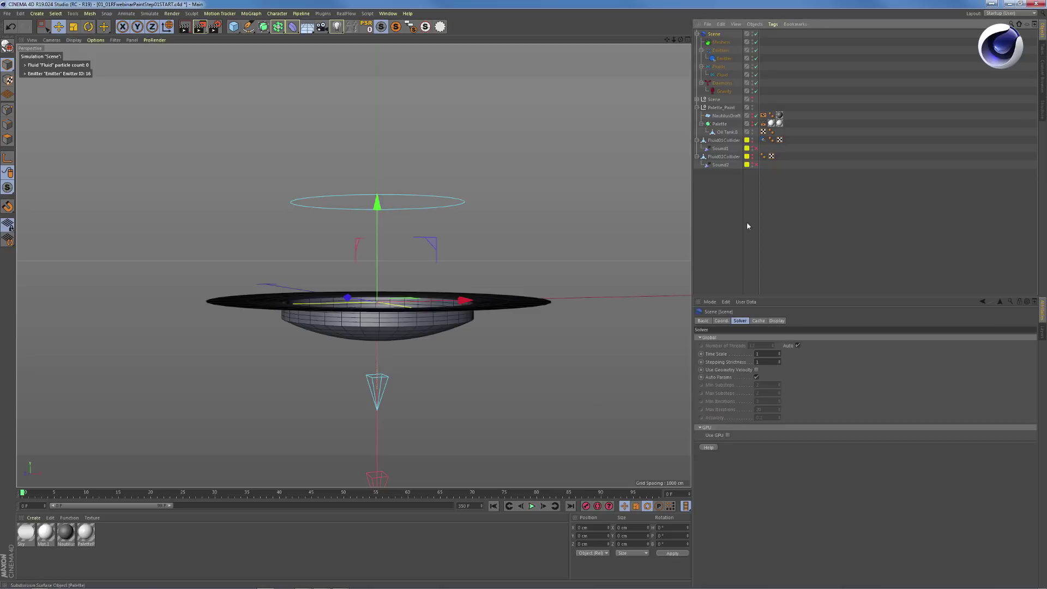
click(728, 435)
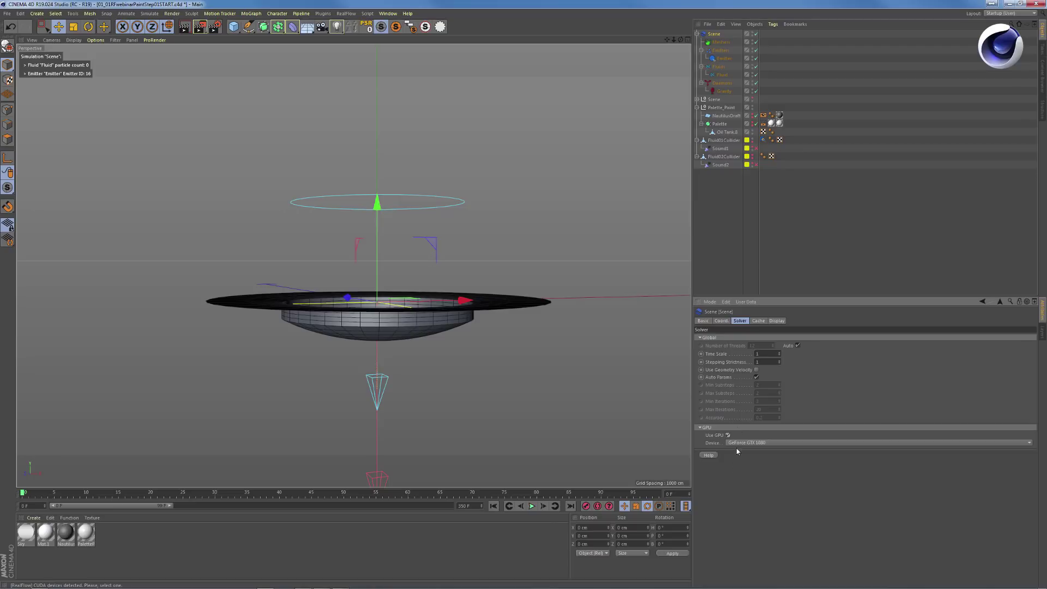
click(745, 442)
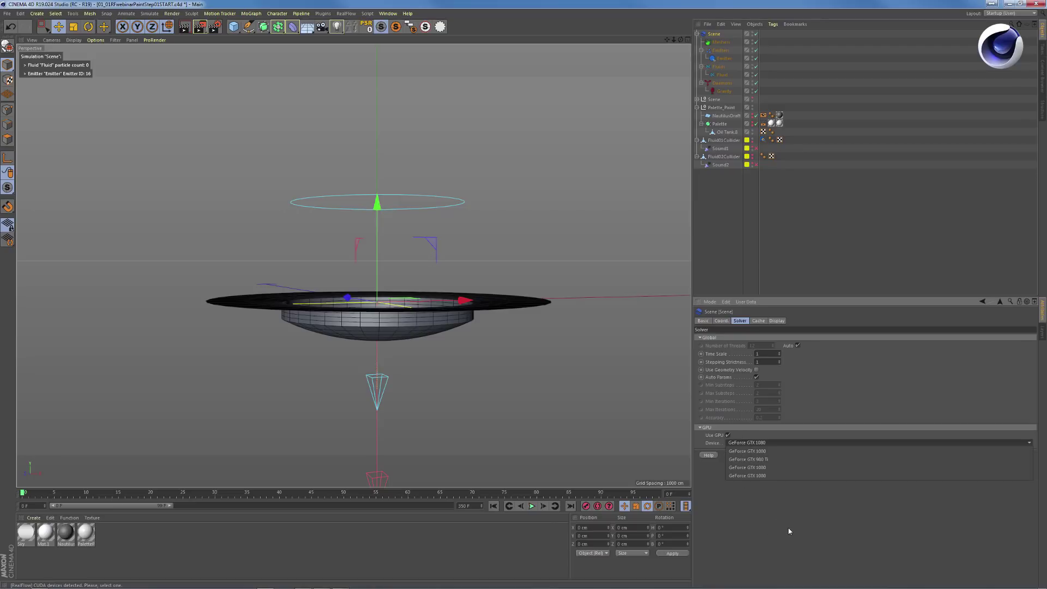
click(792, 467)
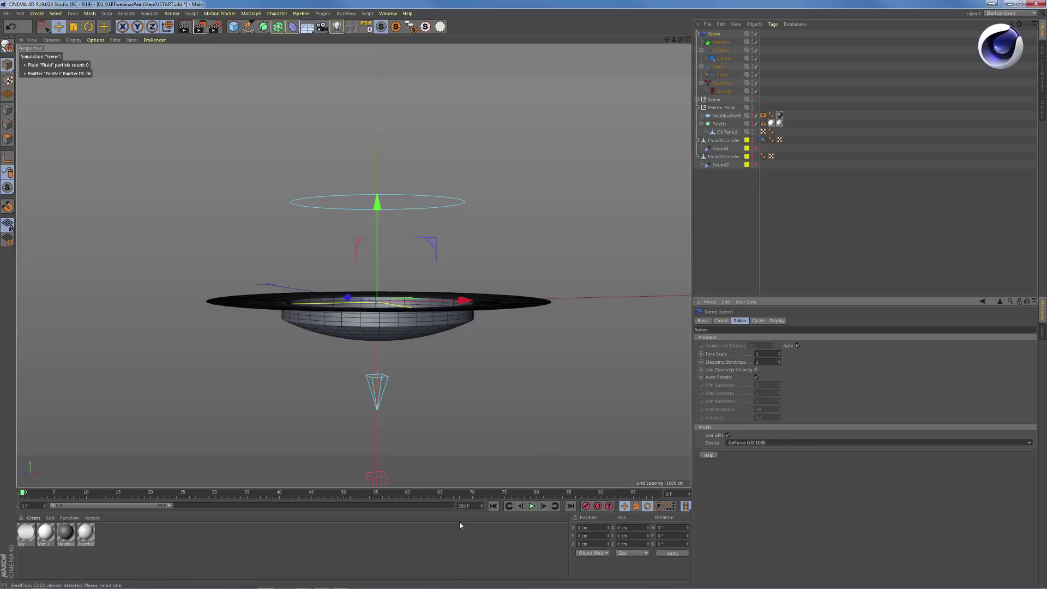
Play the simulation with GPU solving, return to the first frame and view the dish from above
key(F8)
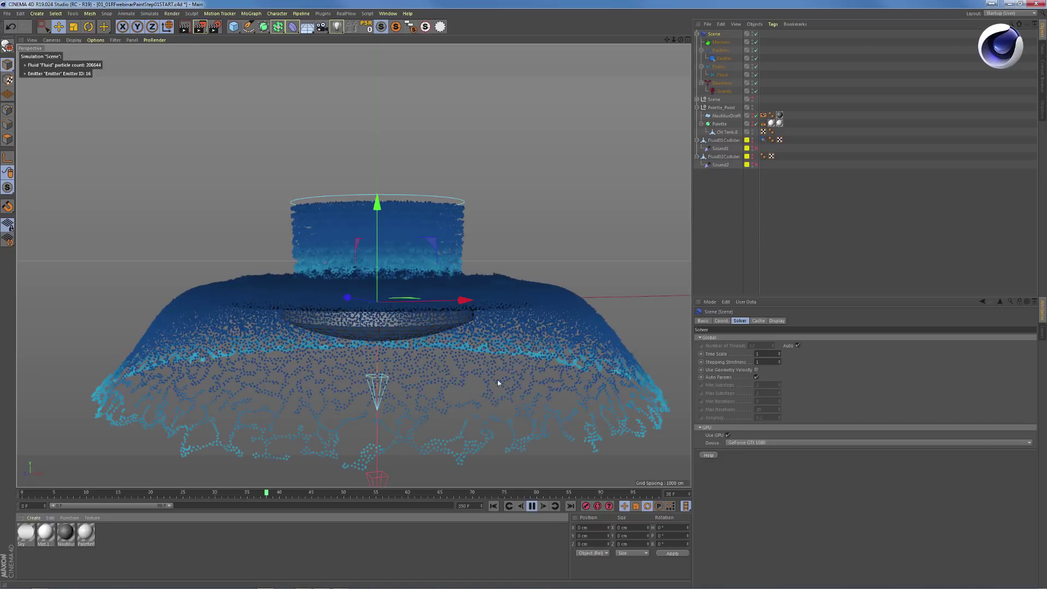
click(493, 506)
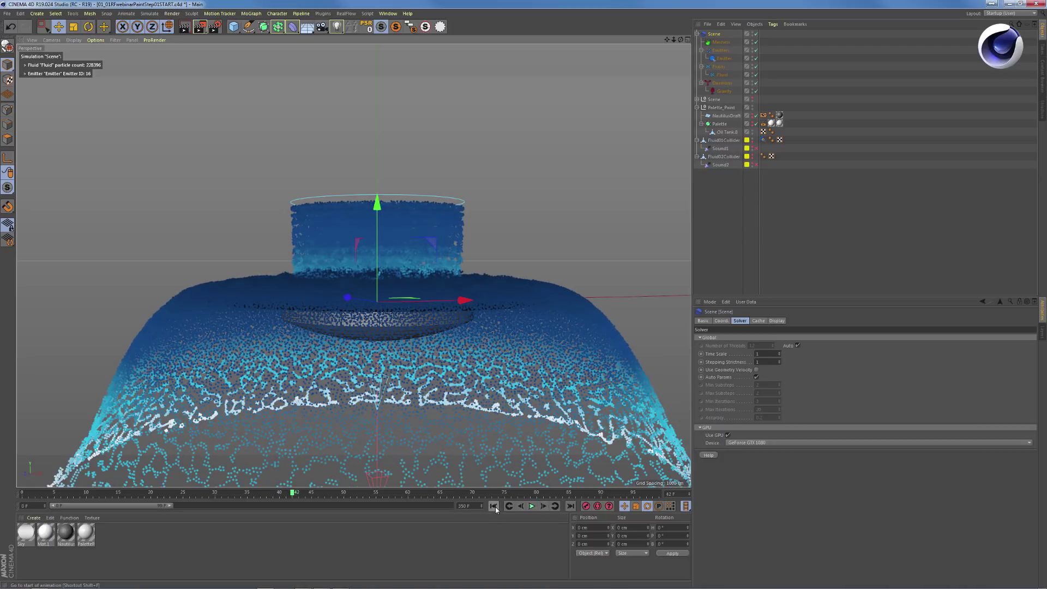
mouse_move(392, 300)
alt+mouse_down()
mouse_move(391, 267)
mouse_move(402, 315)
mouse_move(396, 293)
alt+mouse_up()
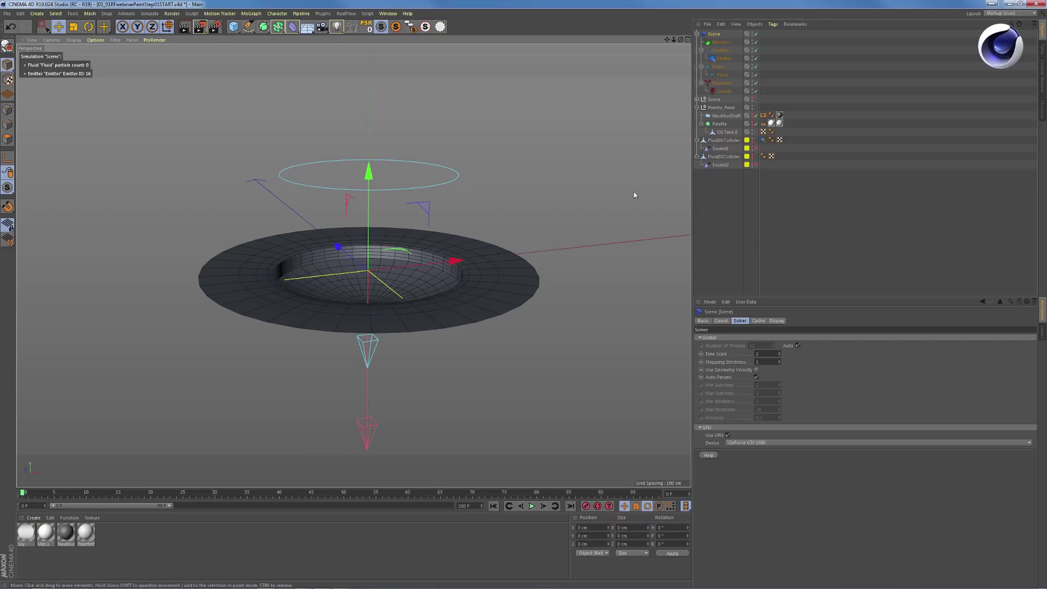
Examine the available RealFlow emitters and the emitter types offered for the existing circle emitter
click(721, 50)
click(724, 58)
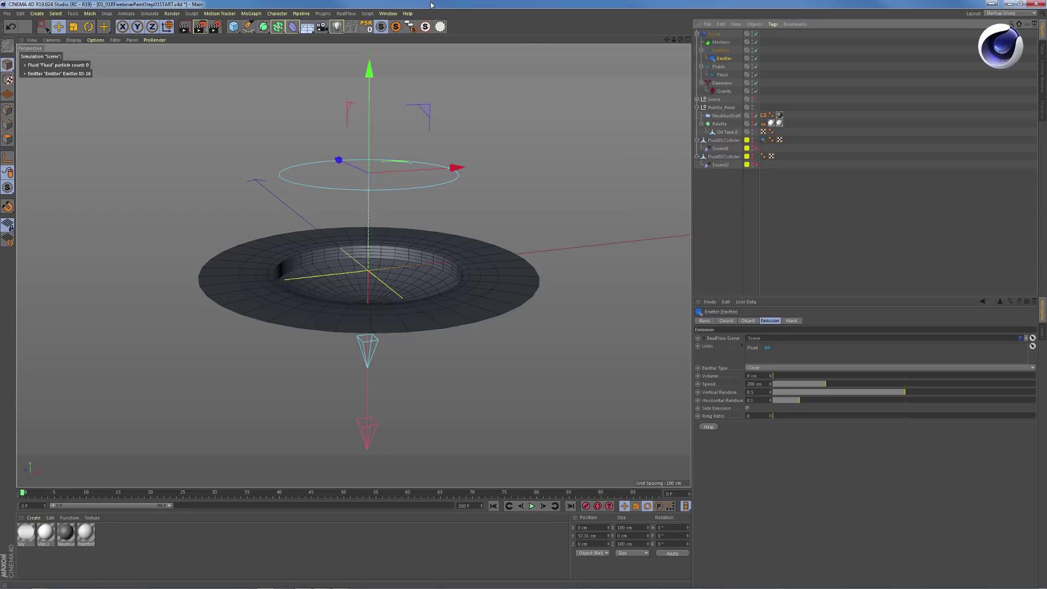
click(345, 13)
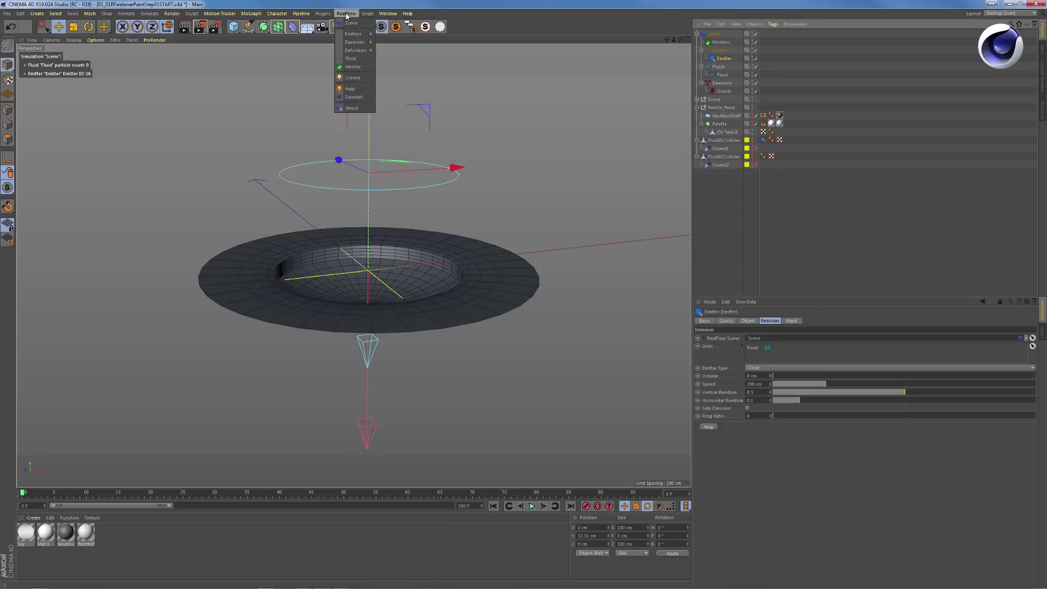
mouse_move(342, 35)
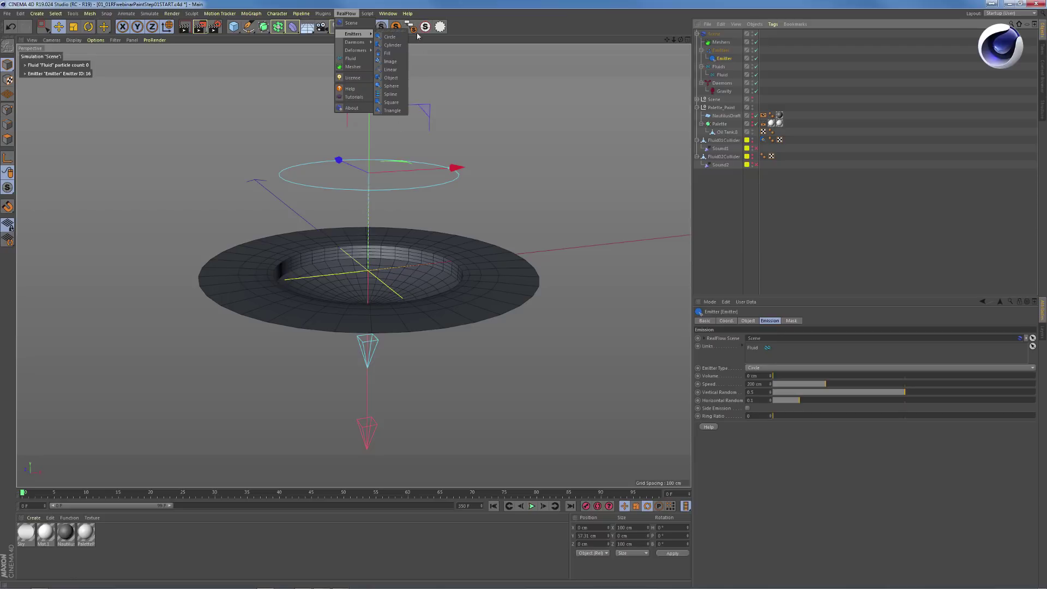
click(406, 118)
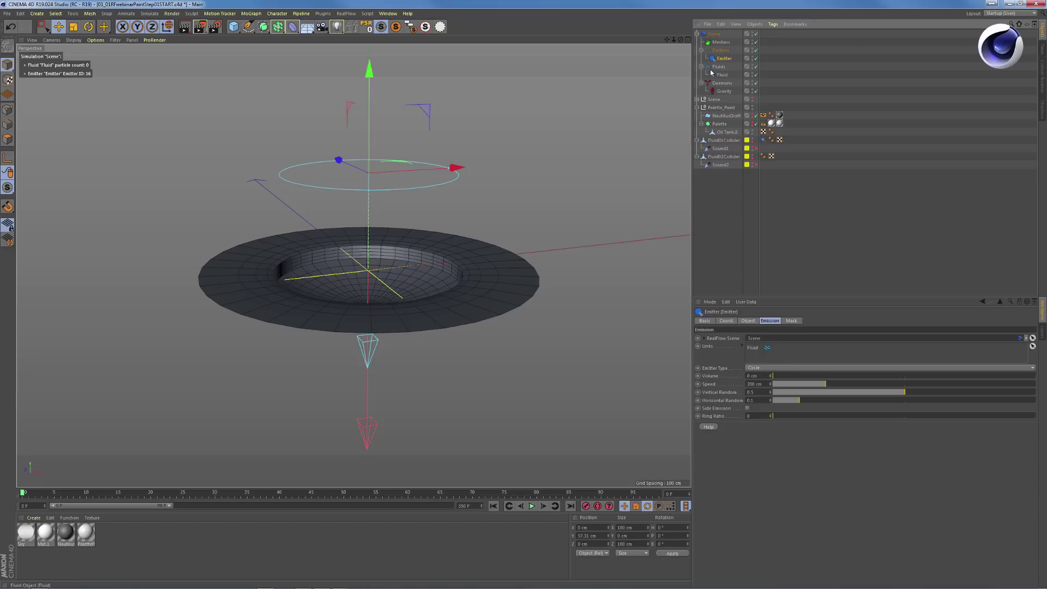
click(766, 370)
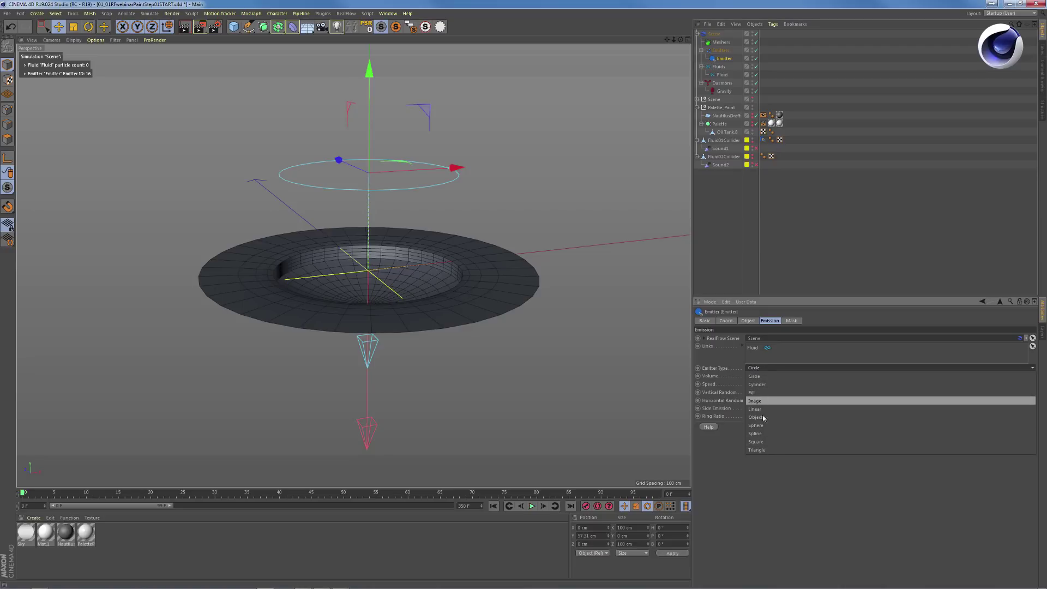
click(764, 482)
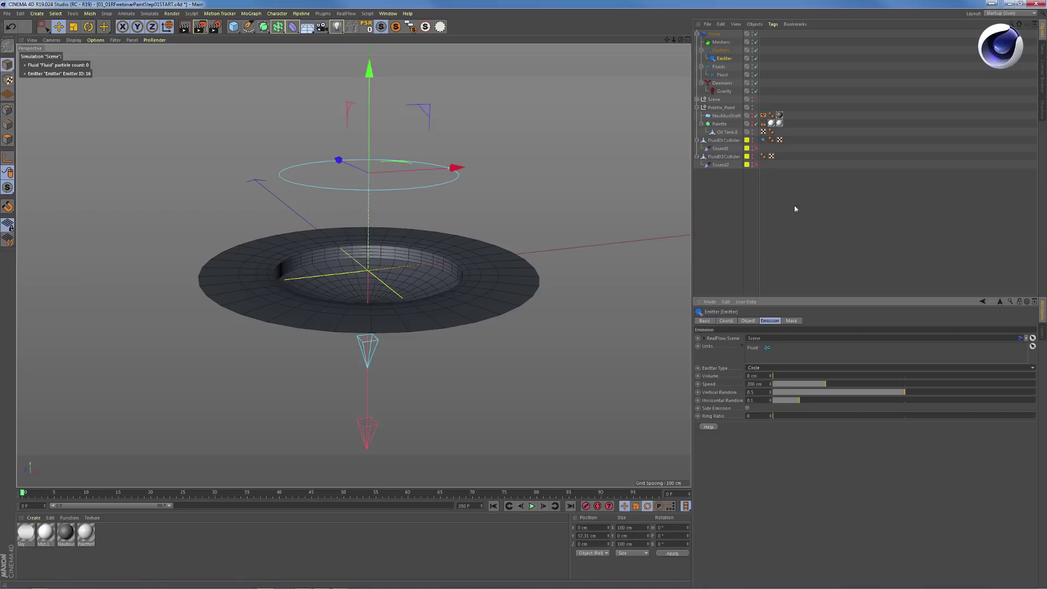
click(774, 368)
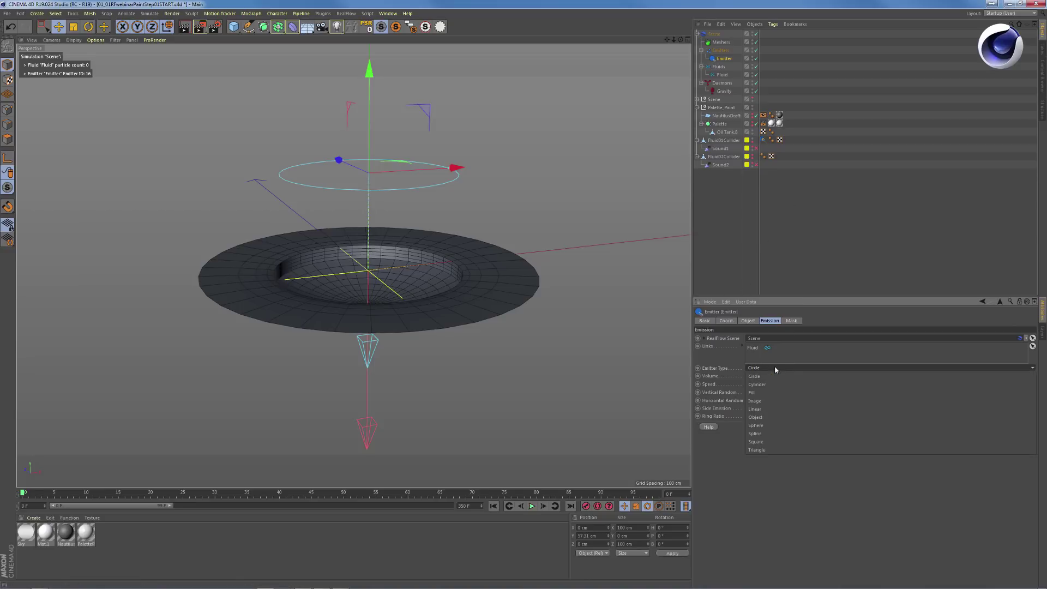
click(800, 353)
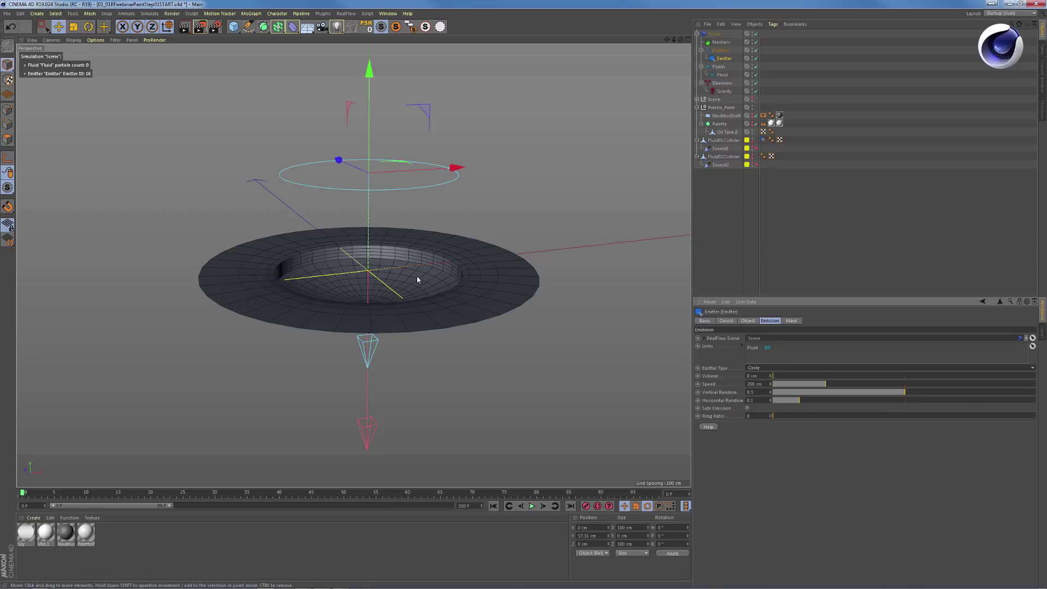
Play the simulation with the circle emitter filling the dish and stop it once the fluid spills over the rim
key(F8)
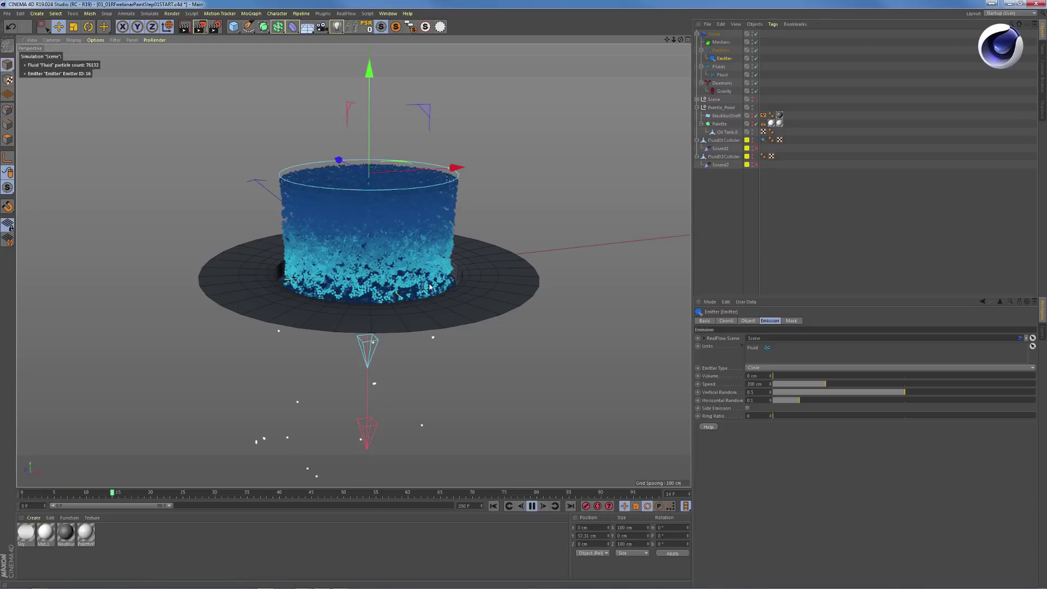
key(F8)
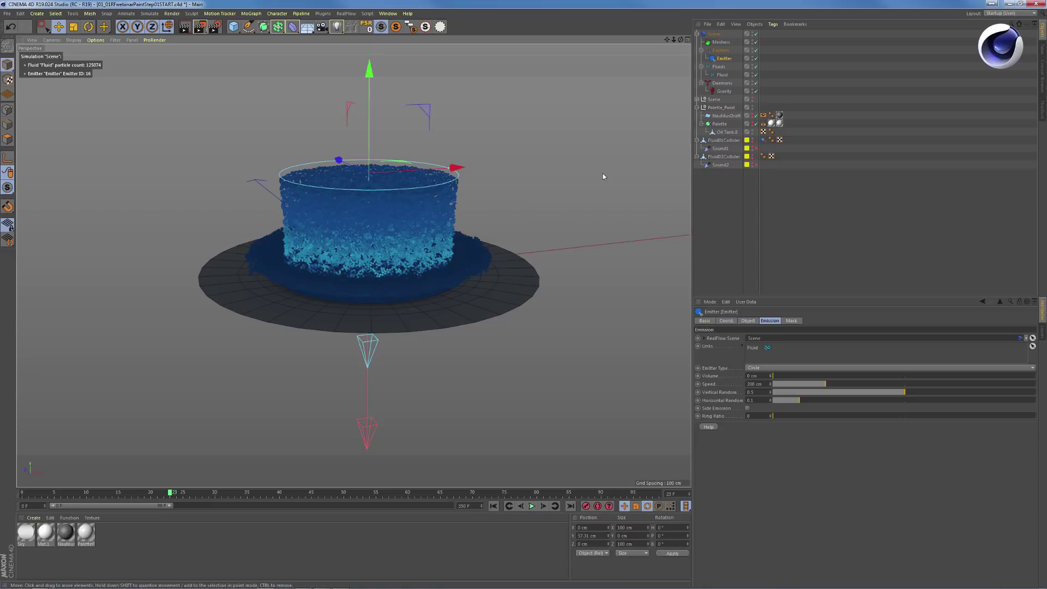
Examine the types and resolution setting offered for the RealFlow fluid, and return to the first frame
click(721, 77)
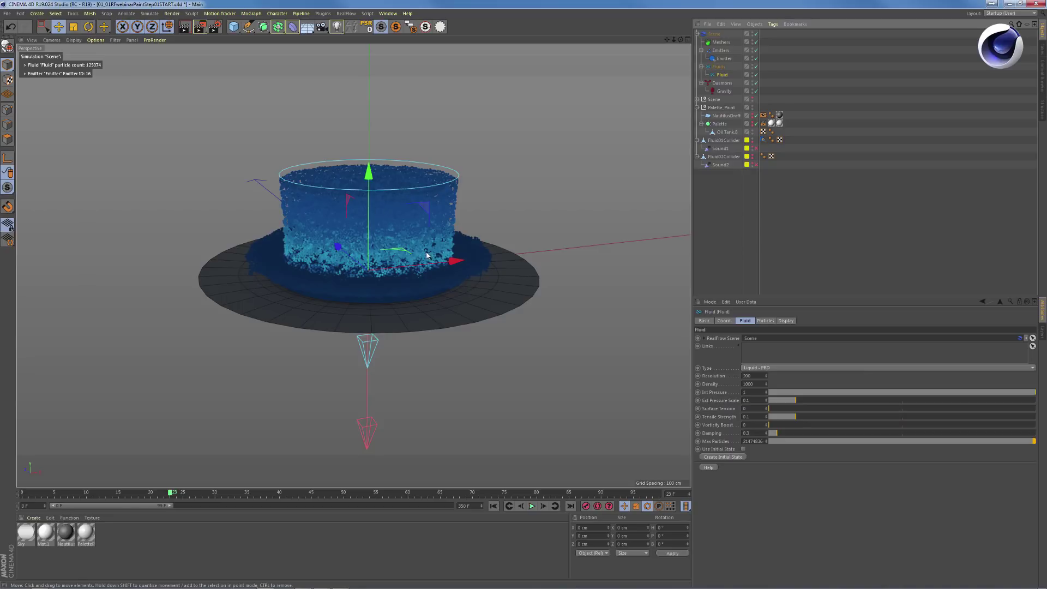
click(771, 368)
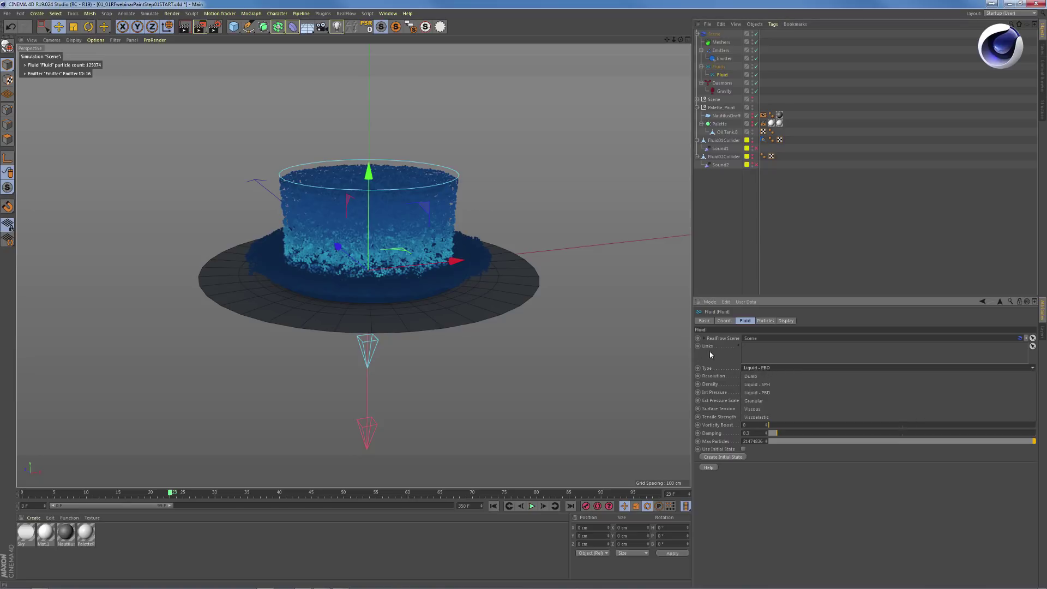
click(781, 365)
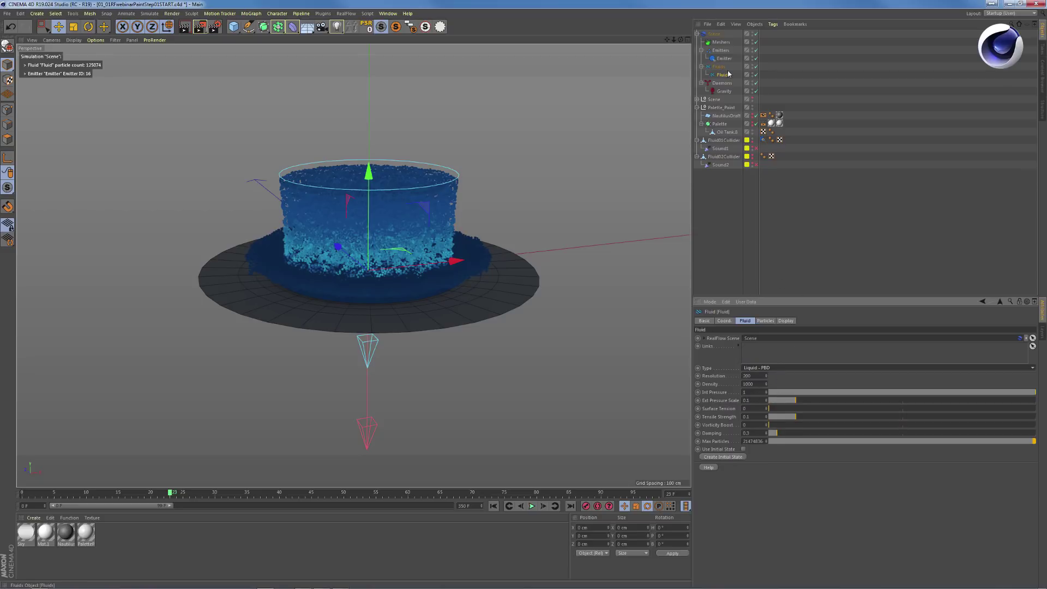
double_click(756, 375)
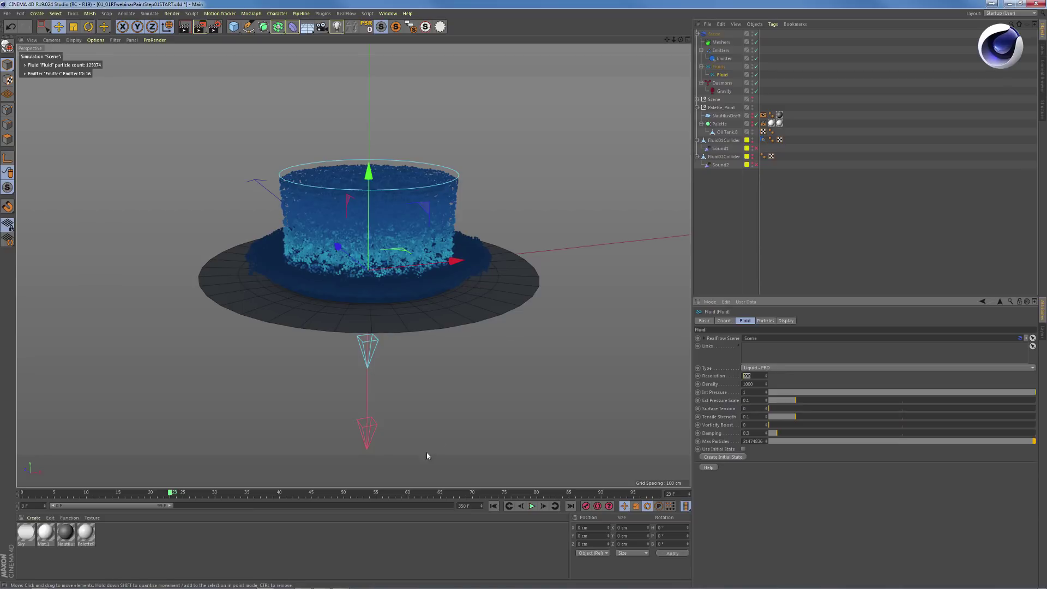
click(493, 506)
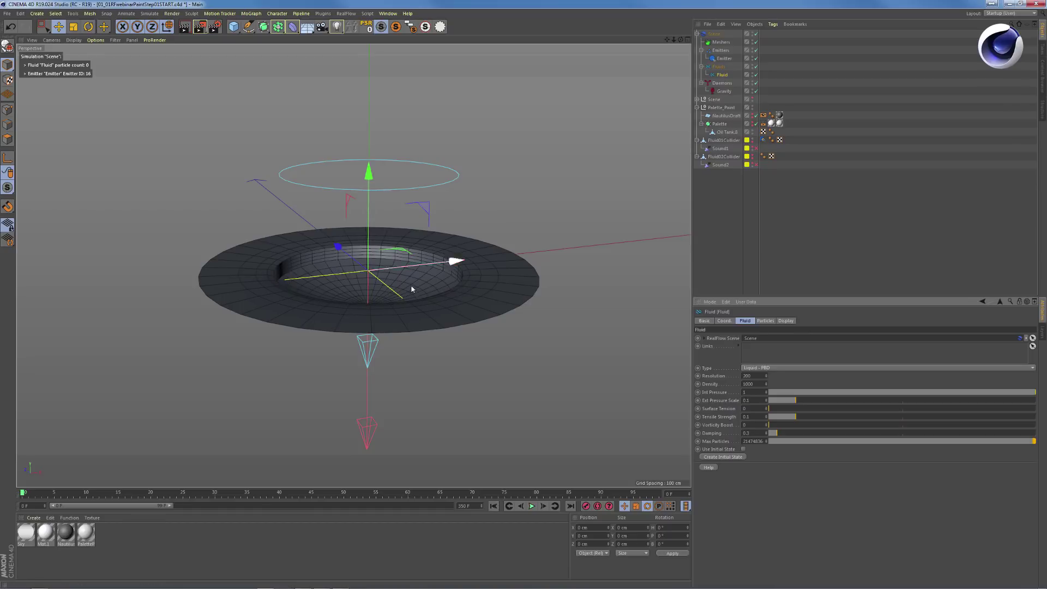
Select the circle emitter, play its continuous emission briefly and return to the first frame
click(475, 293)
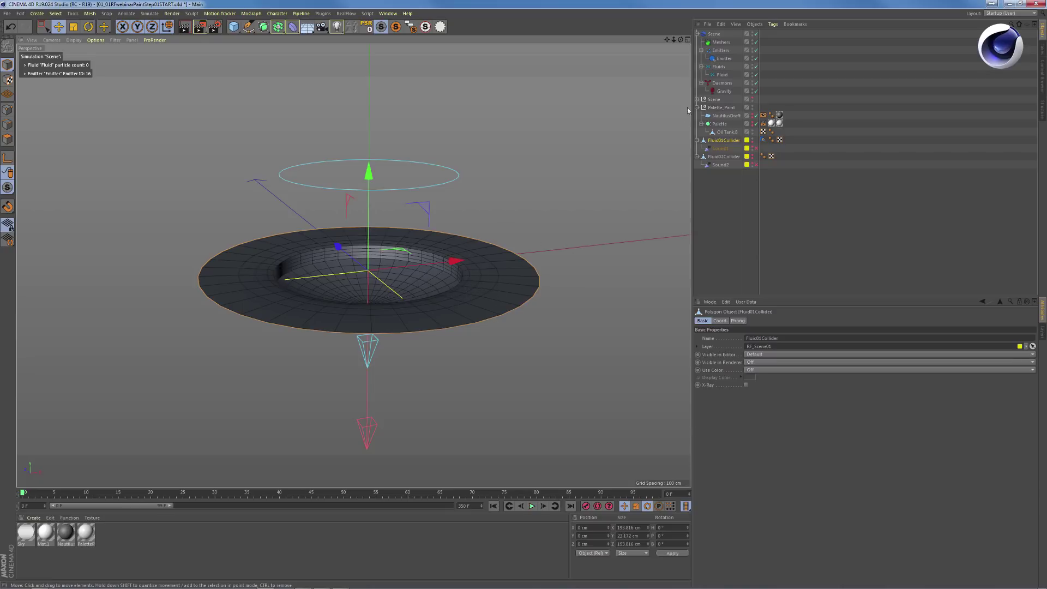
click(723, 59)
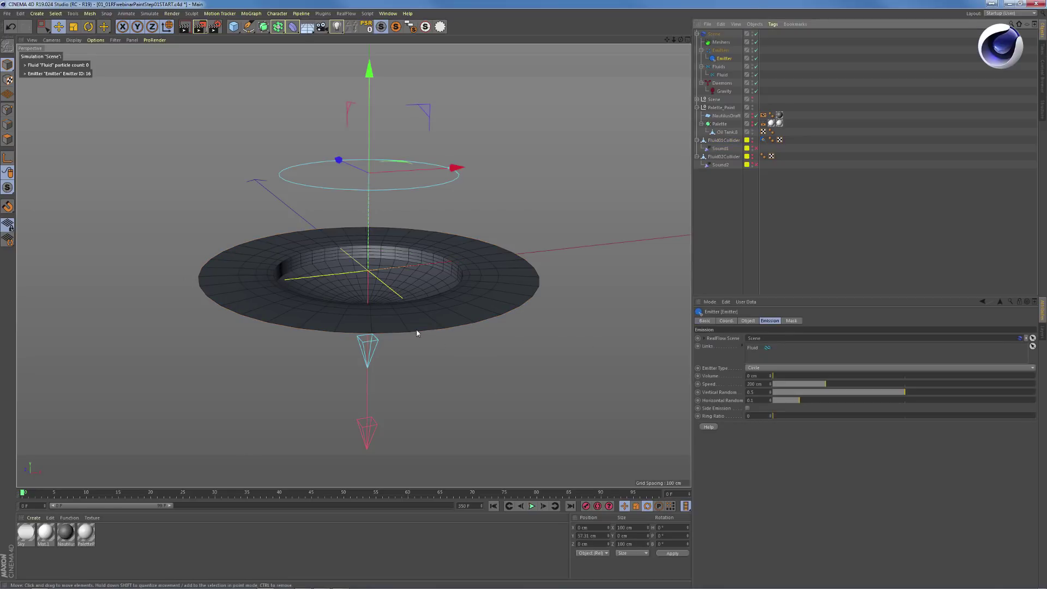
key(F8)
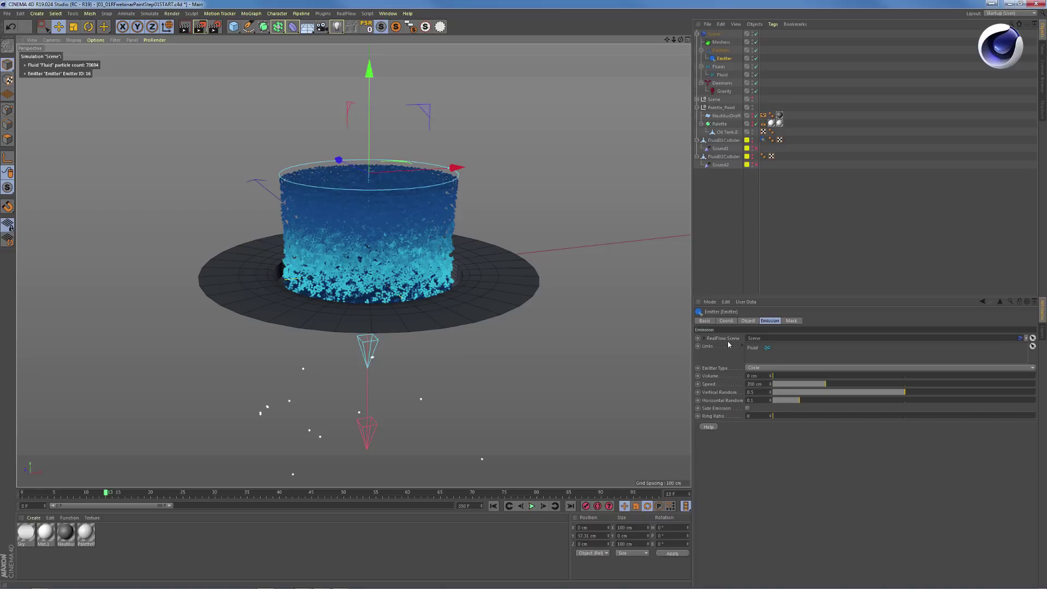
click(494, 506)
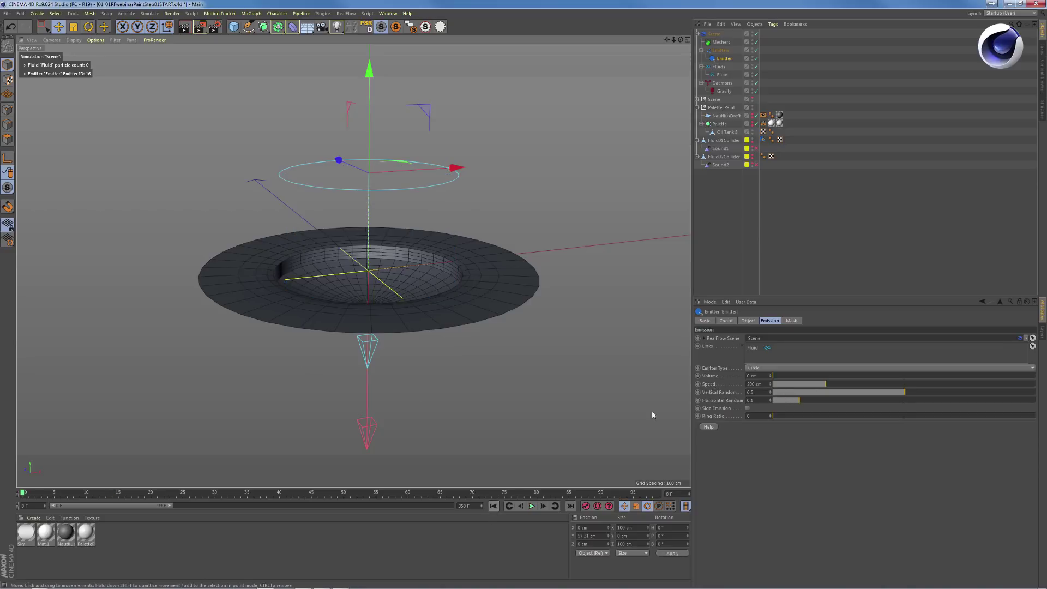
Set the circle emitter's Volume to 33 cm and play the simulation to check how far it fills the dish
click(749, 321)
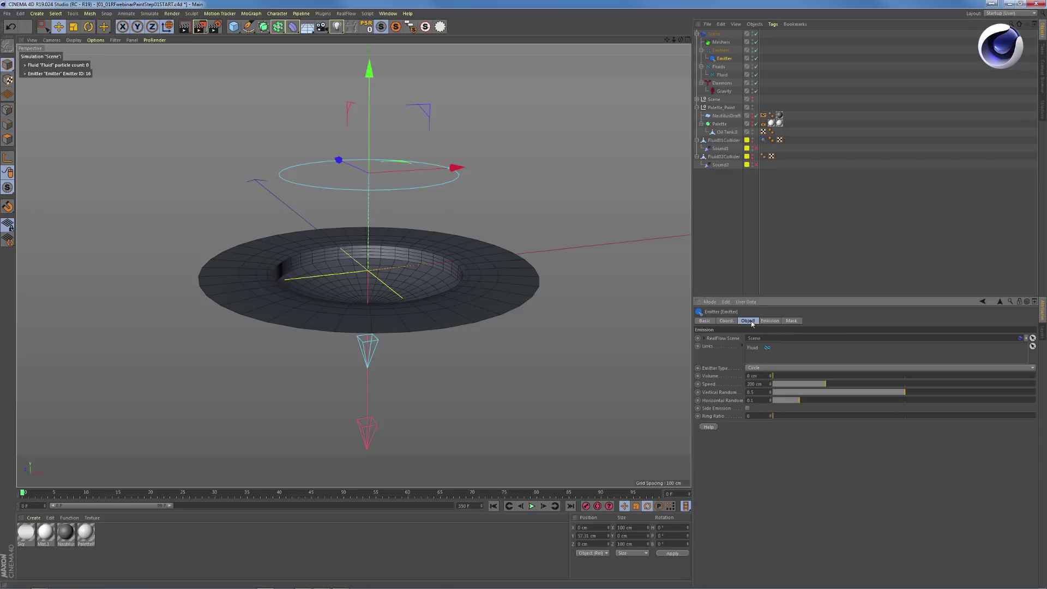
click(769, 322)
drag(773, 376, 782, 377)
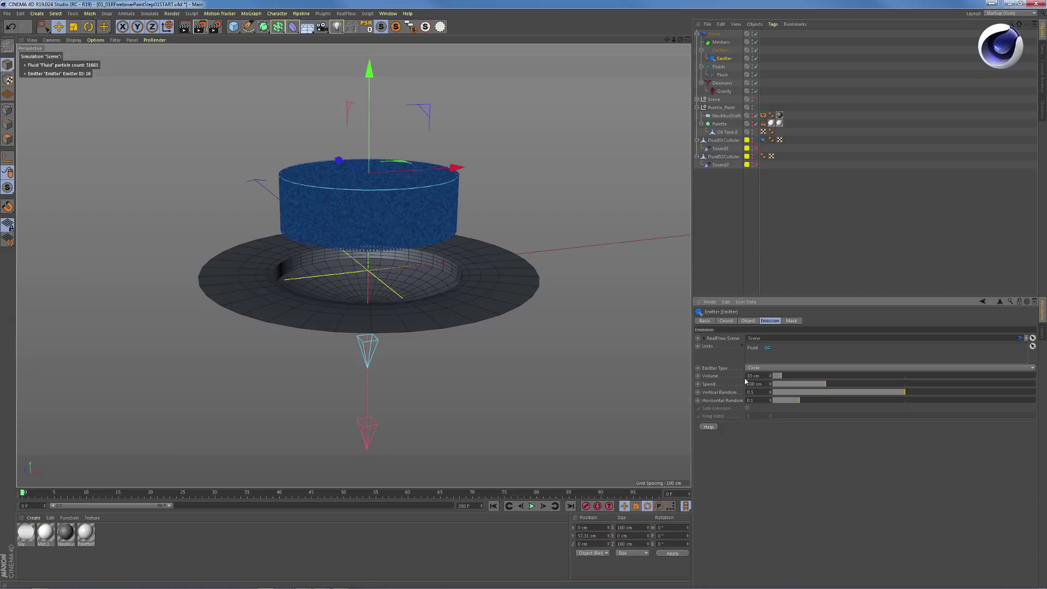
key(F8)
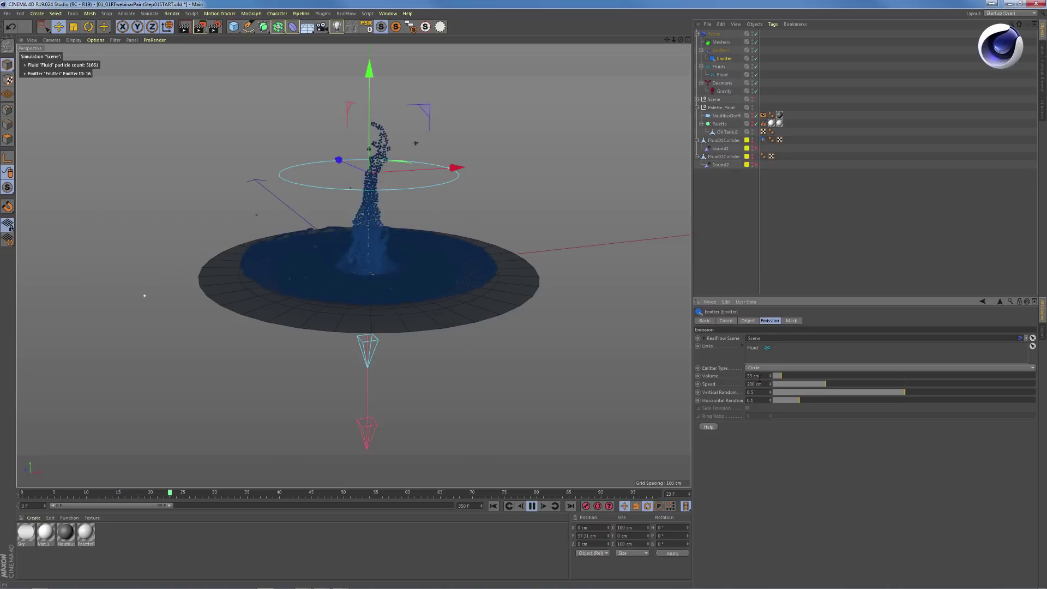
key(F8)
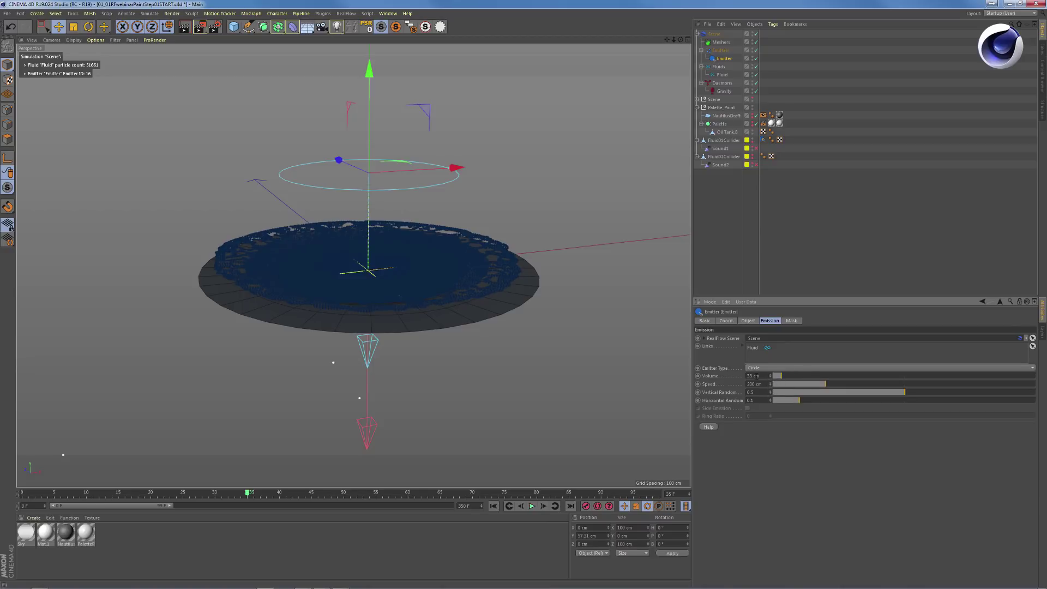
Set the circle emitter's Volume to 19 cm and play the simulation from the first frame until the fluid settles
drag(771, 381, 778, 378)
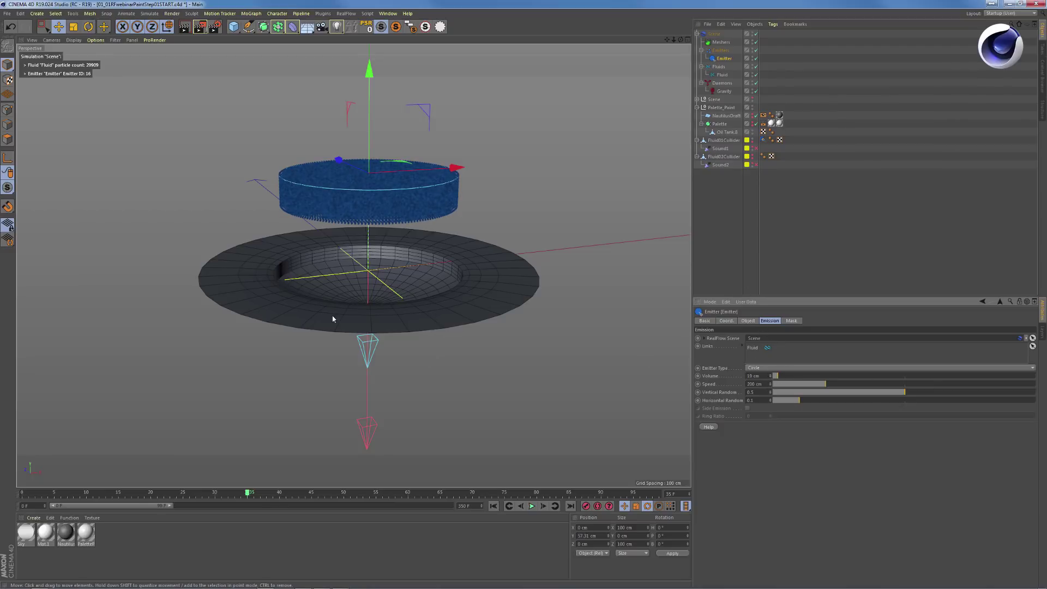
click(493, 506)
key(F8)
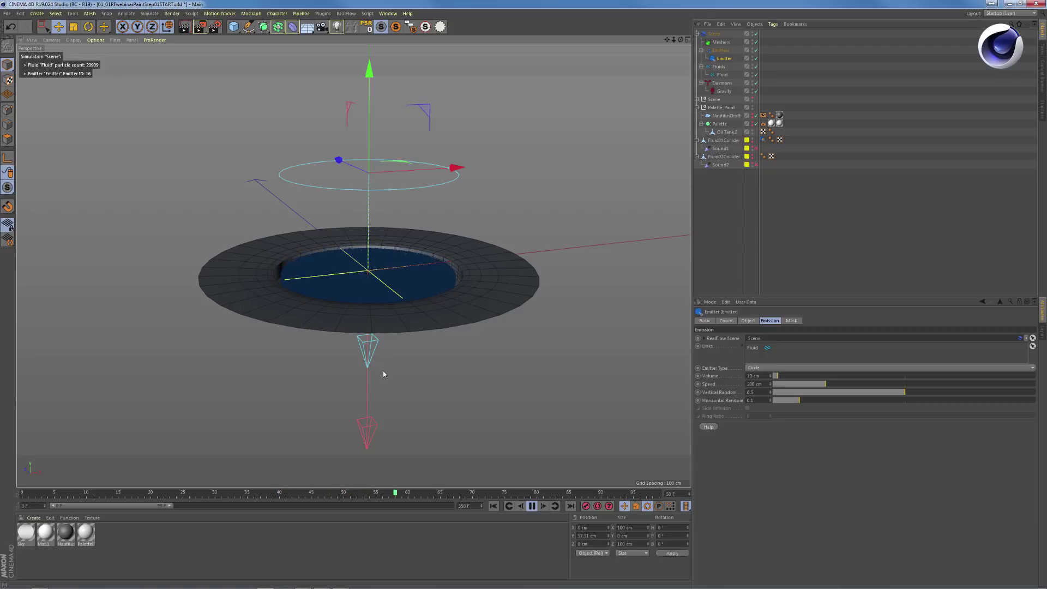
key(F8)
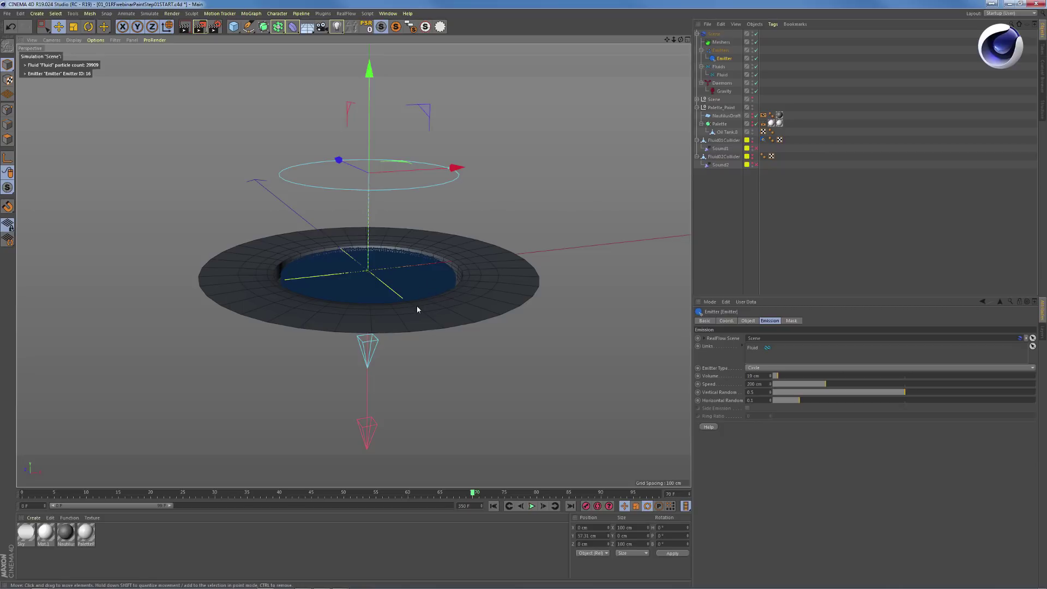
Select the dish collider and replay the simulation from the first frame in a closer view of the bowl
scroll(419, 307, up, 8)
alt+middle_drag(459, 261, 478, 291)
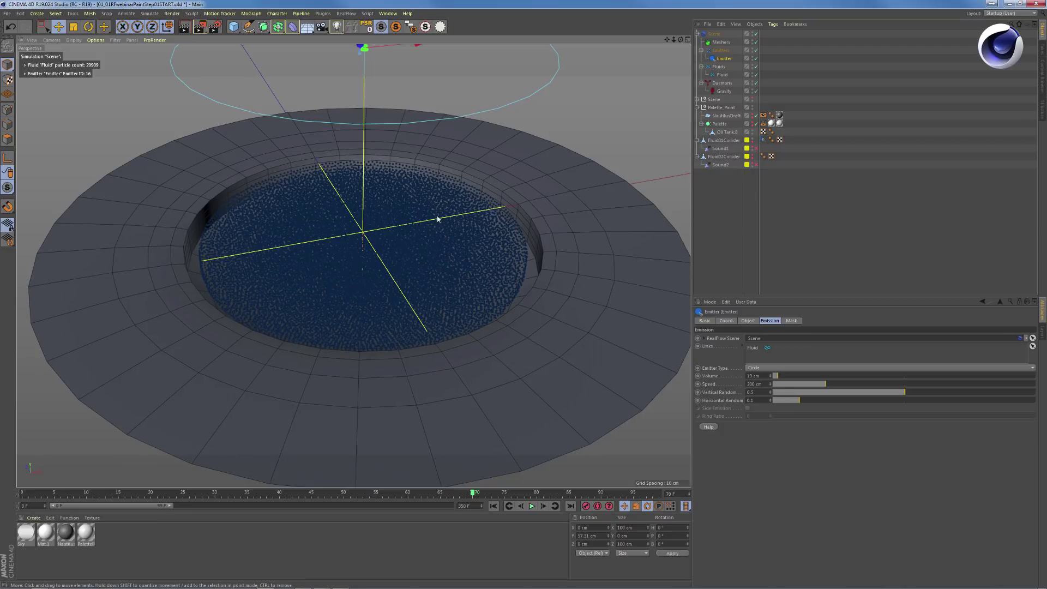
alt+drag(519, 286, 578, 201)
click(597, 191)
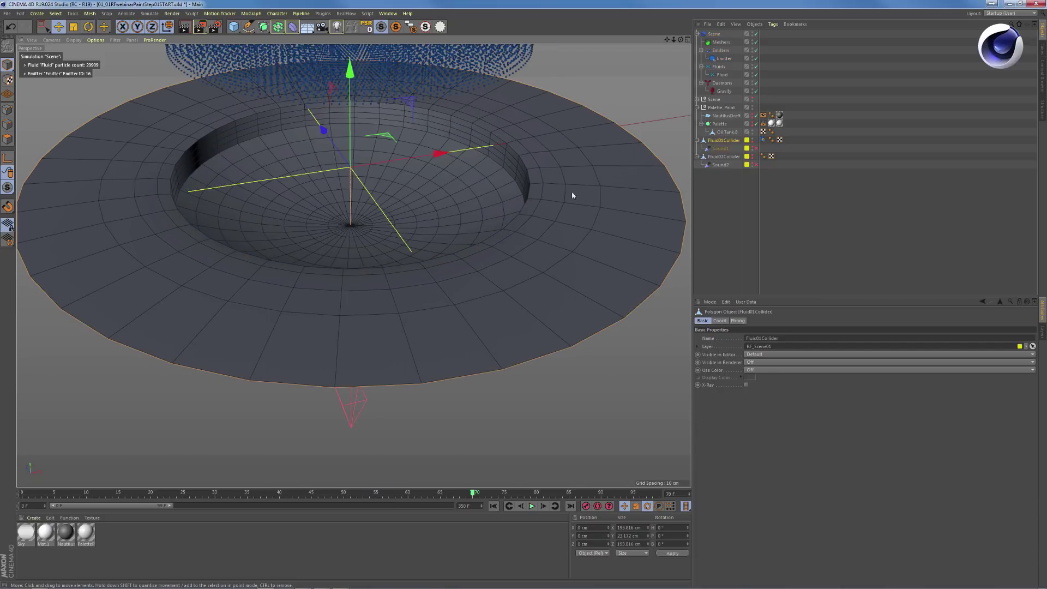
click(494, 506)
key(F8)
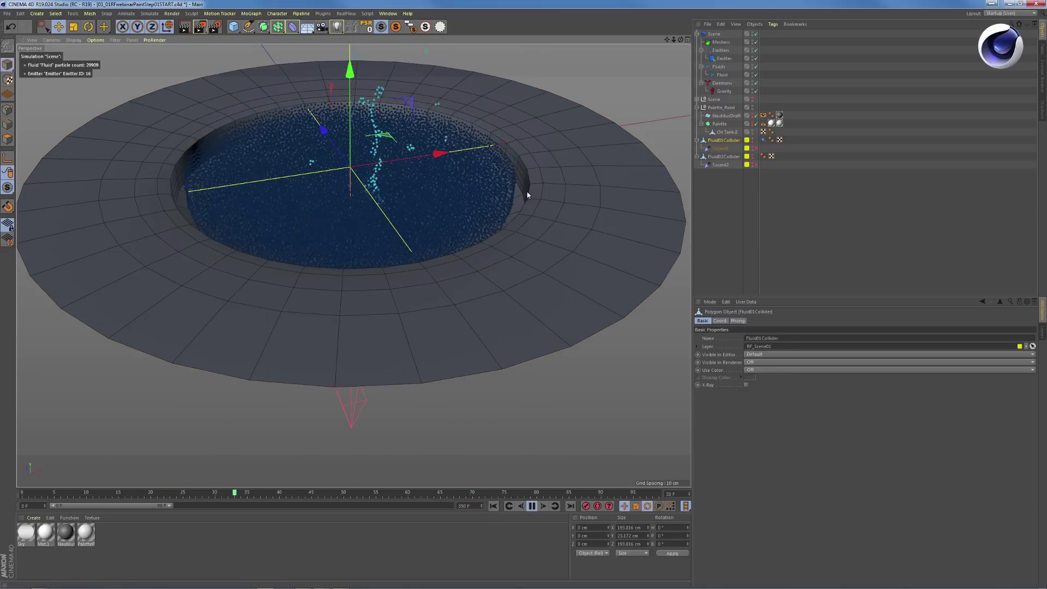
key(F8)
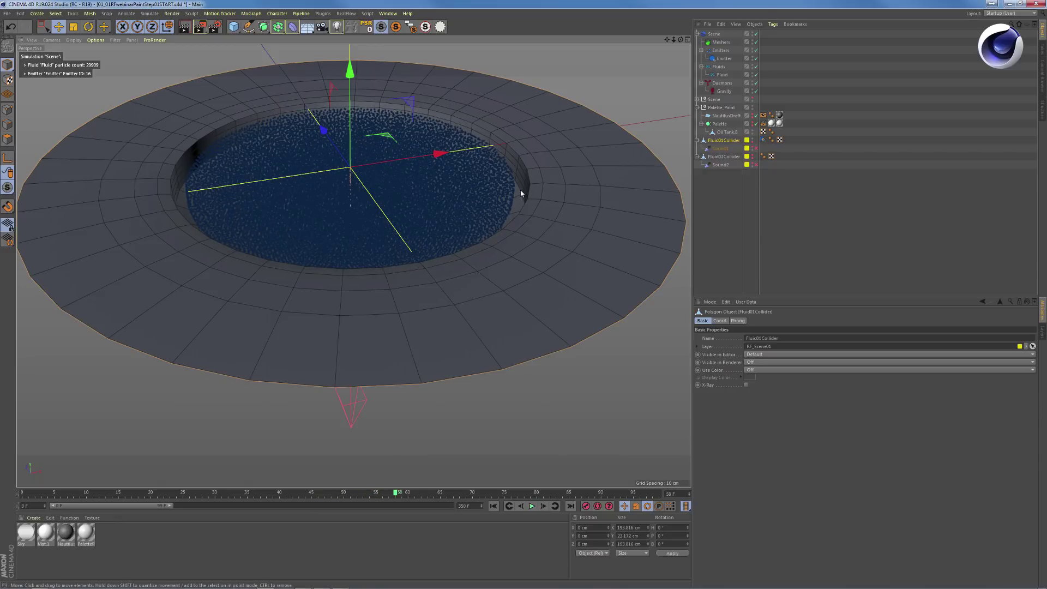
Examine the gap between the settled particles and the dish's inner wall up close
alt+drag(522, 204, 523, 182)
scroll(538, 172, up, 5)
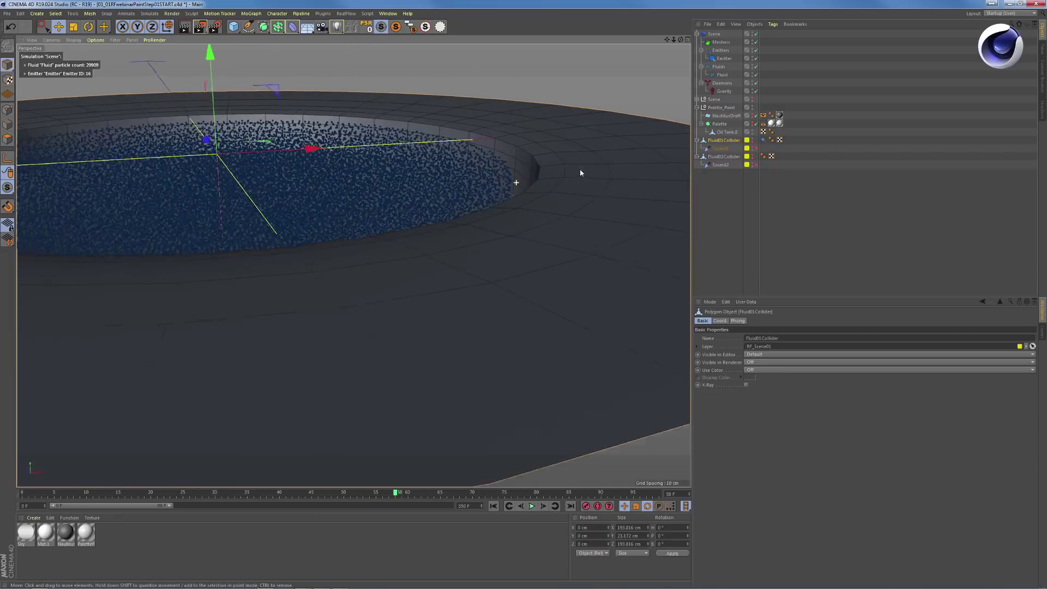
scroll(572, 170, up, 3)
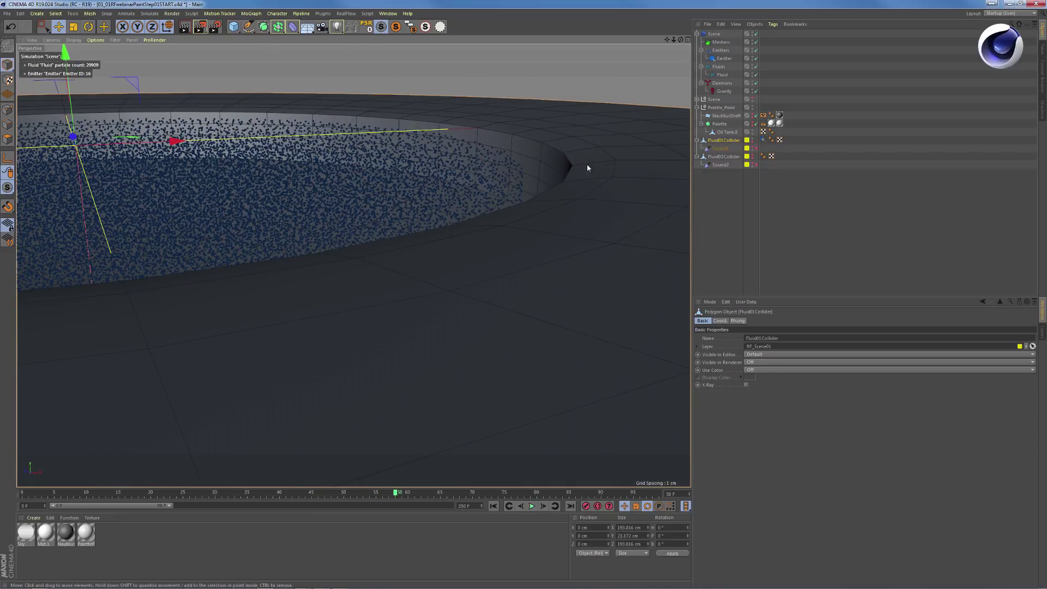
scroll(528, 175, down, 6)
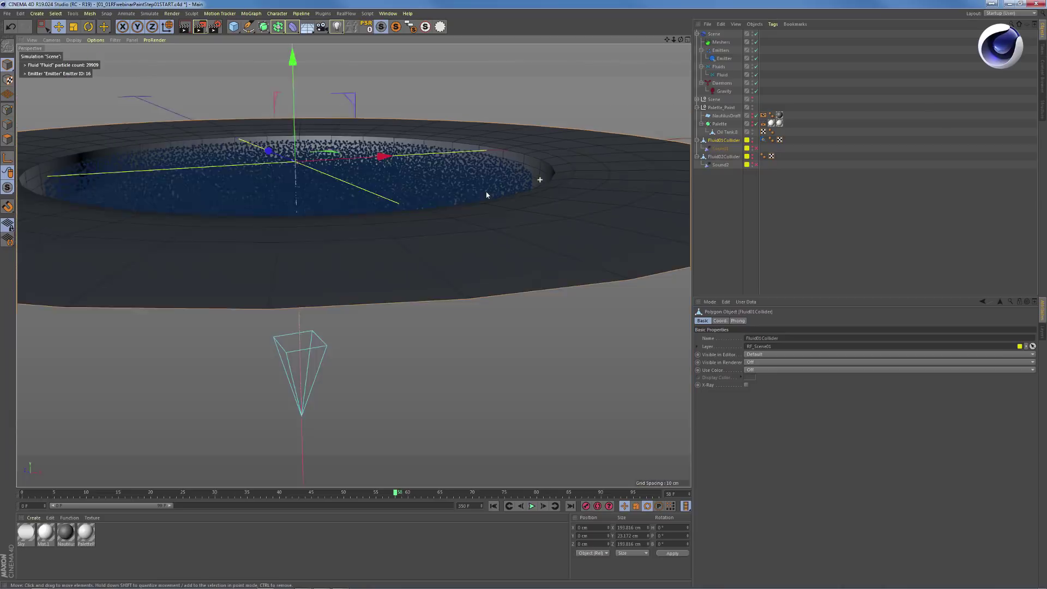
alt+drag(464, 235, 580, 191)
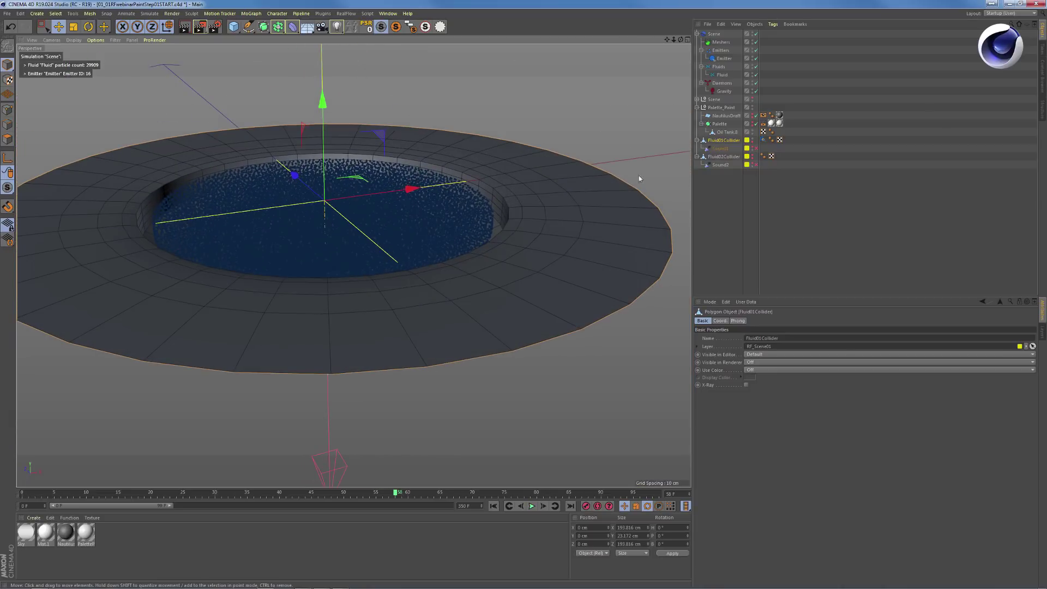
Turn on Show Collision Geometry in the dish's RF Collider tag, comparing it on and off against the original mesh
click(762, 140)
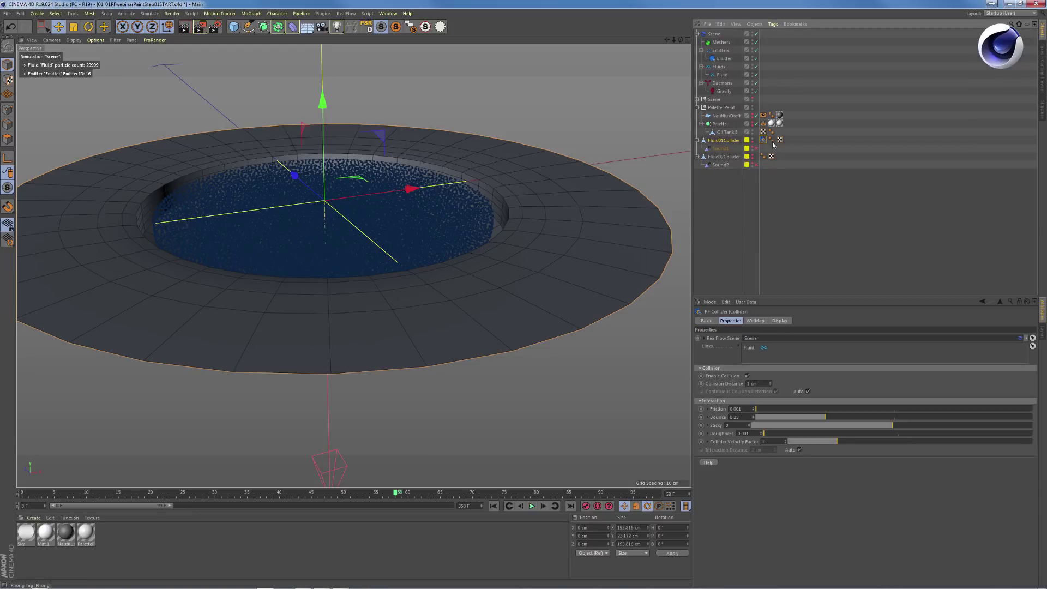
click(780, 321)
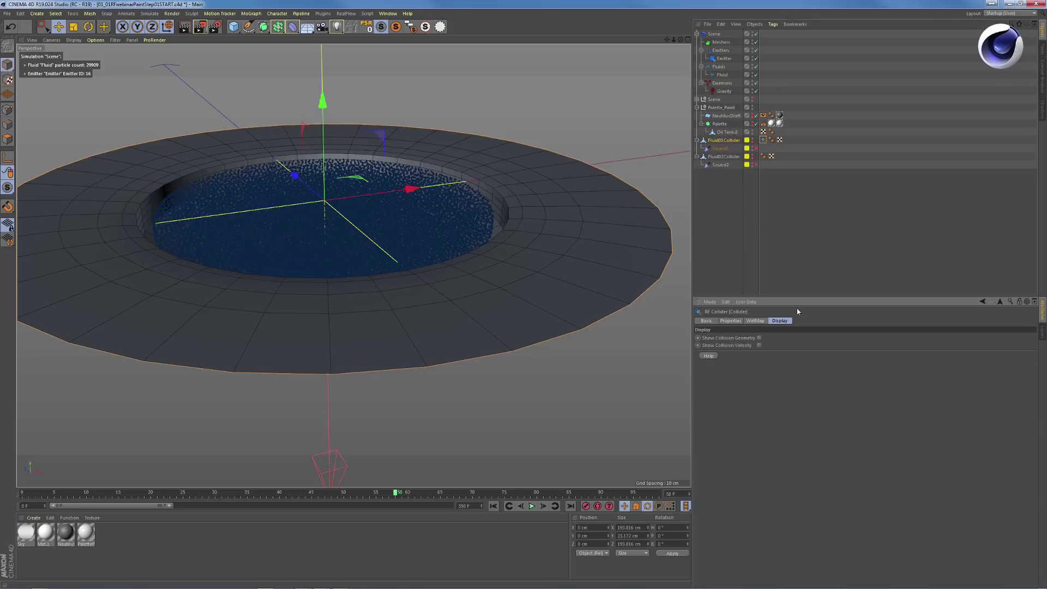
click(759, 338)
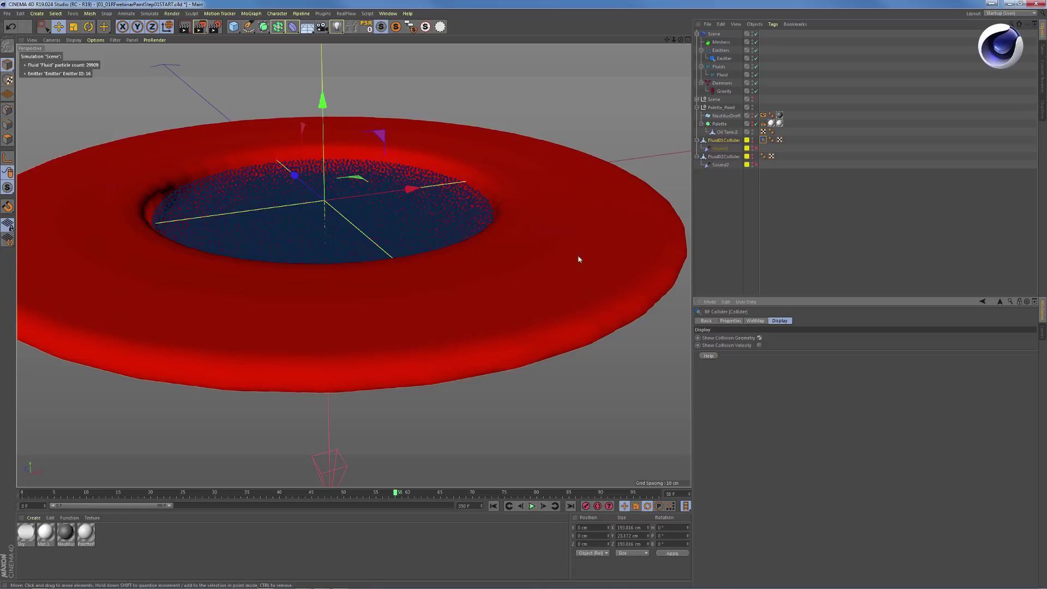
click(759, 338)
click(760, 338)
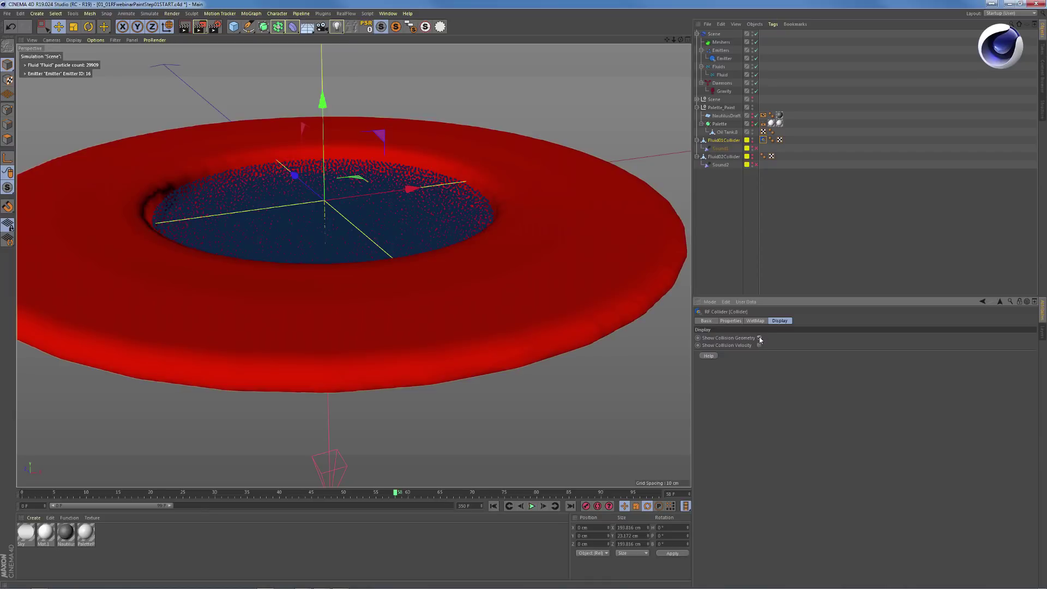
click(760, 338)
click(760, 338)
click(759, 338)
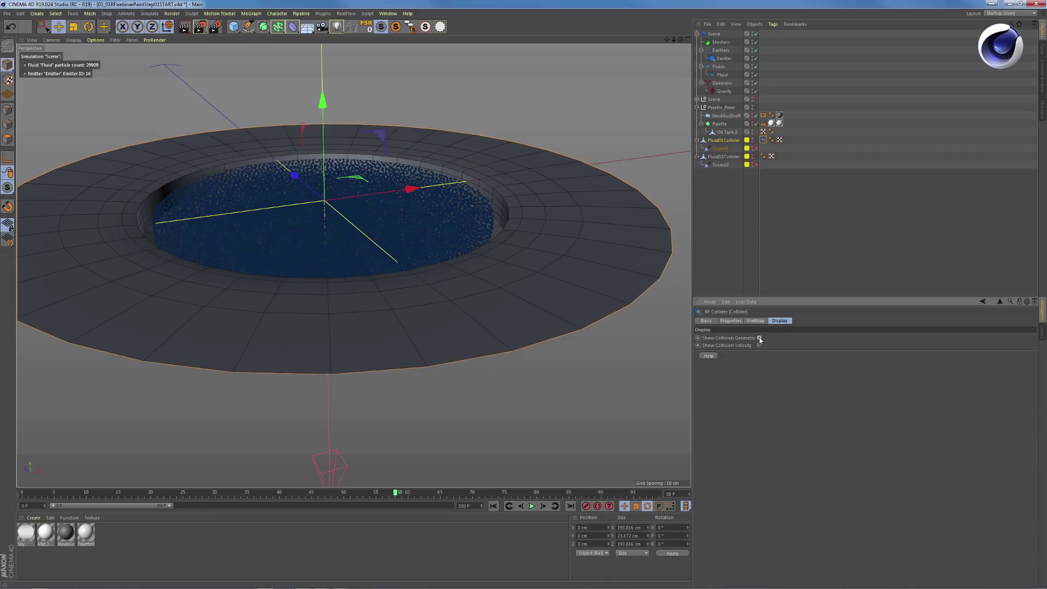
click(759, 338)
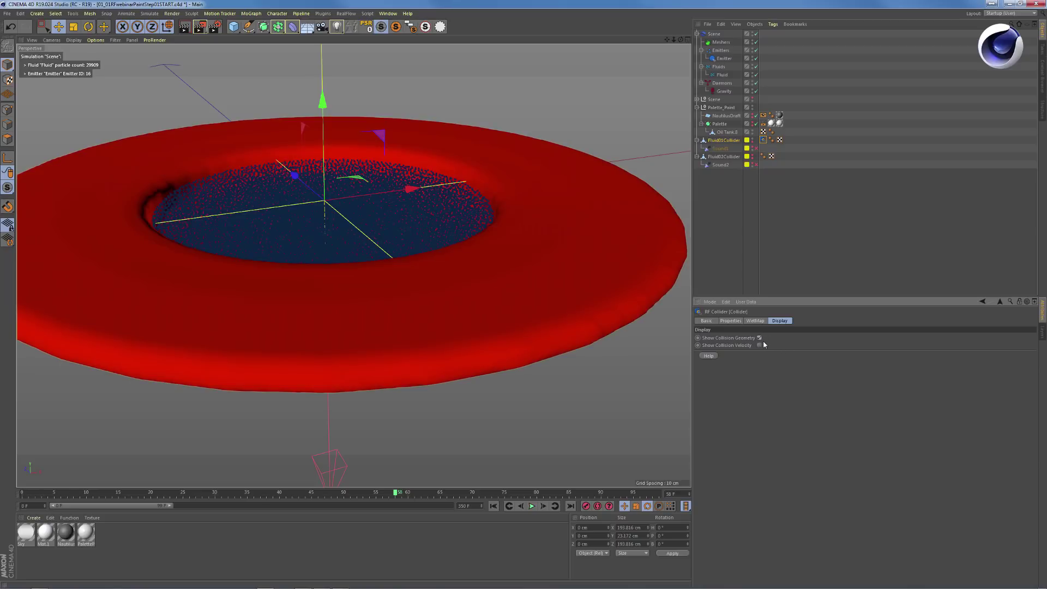
Set the dish collider's Collision Distance to 0 cm and return to the first frame
click(731, 321)
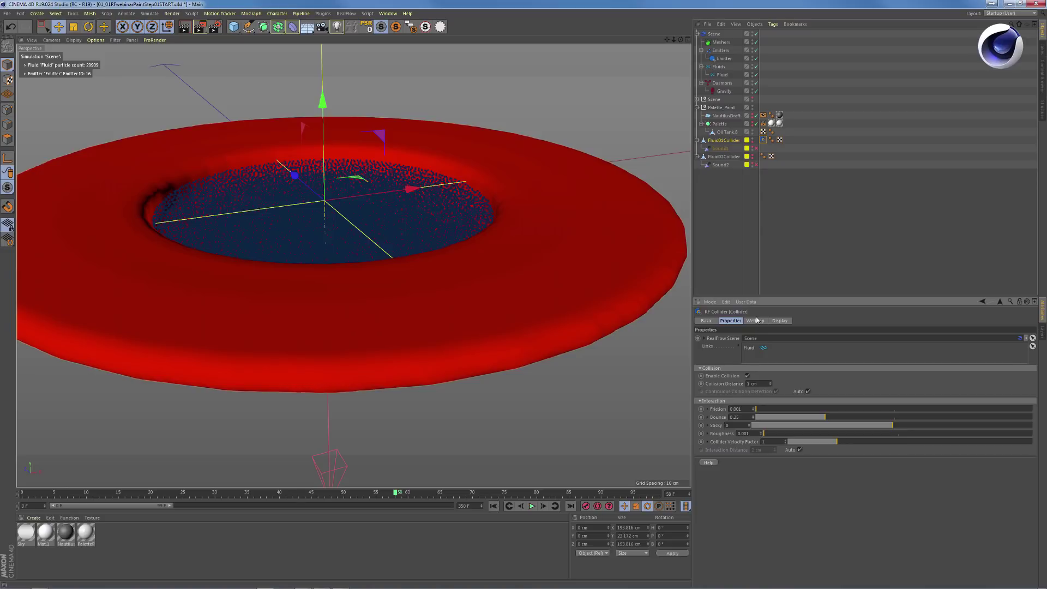
double_click(750, 384)
text(0)
click(493, 506)
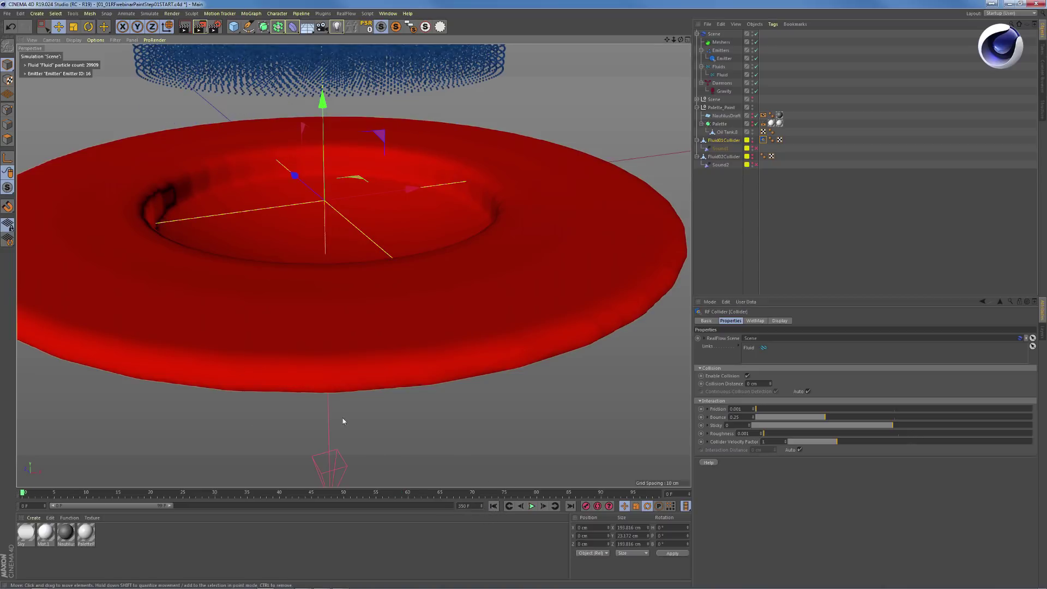
Keep the dish collider's Collision Distance at 0 cm and add a RealFlow Volume tag to Fluid01Collider
click(755, 383)
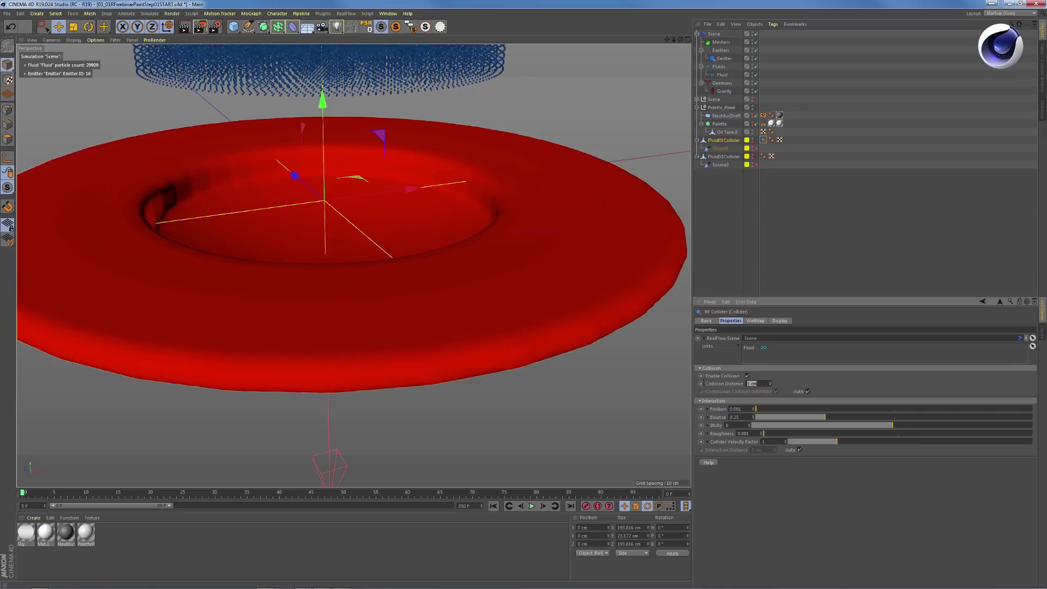
key(Return)
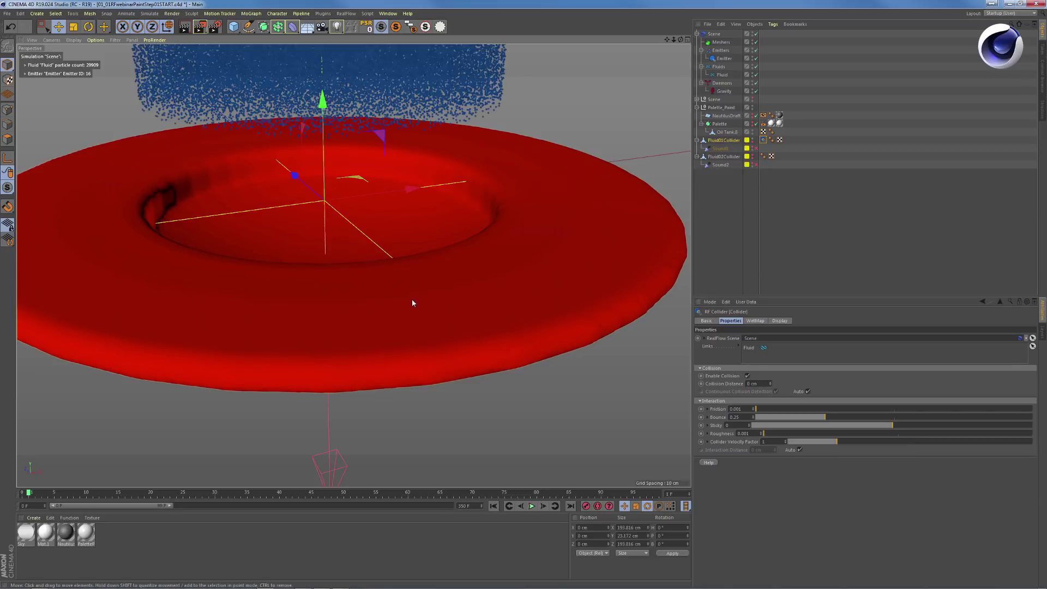
right_click(725, 141)
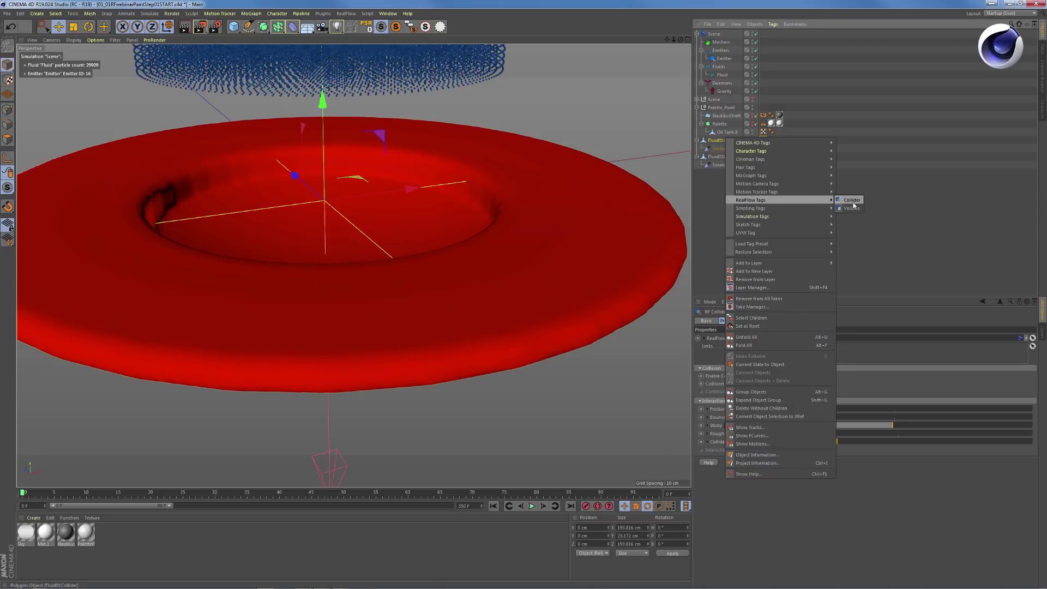
click(854, 208)
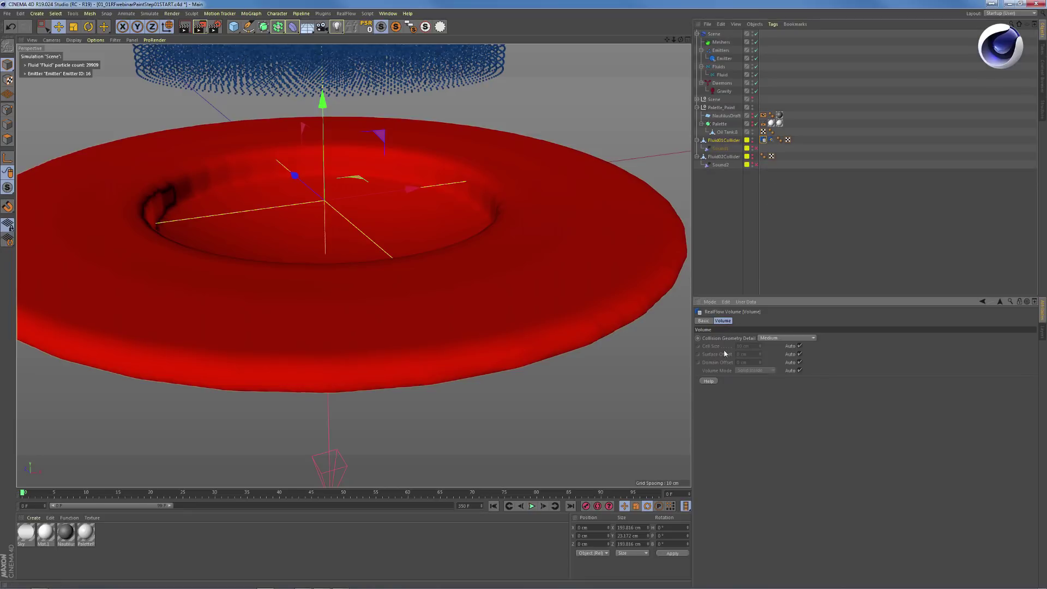
Set the Volume tag's Collision Geometry Detail to Medium-High and turn off Auto for Volume Mode, leaving it on Shell
click(779, 339)
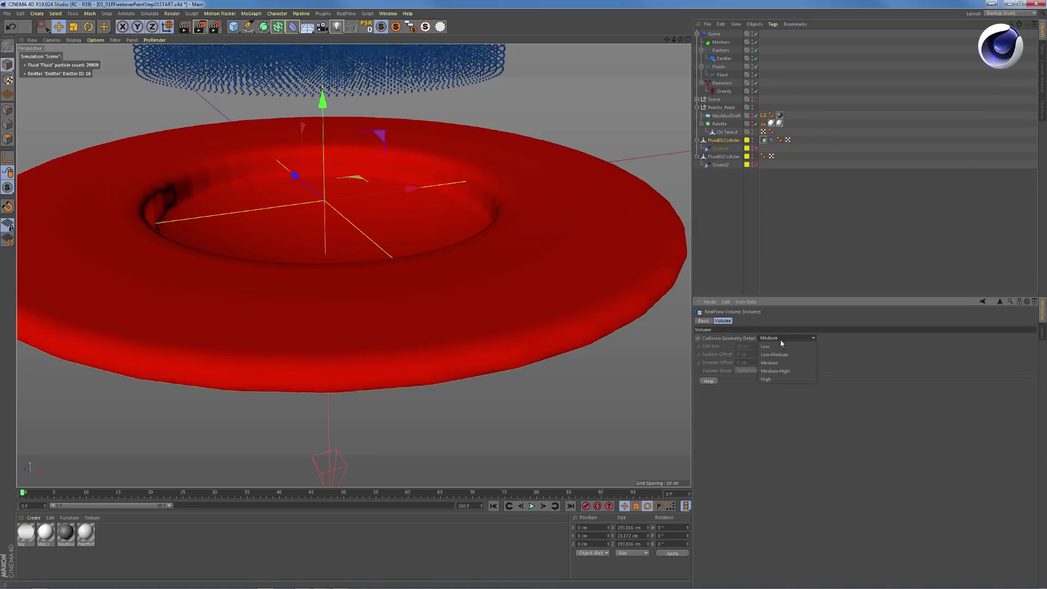
click(777, 371)
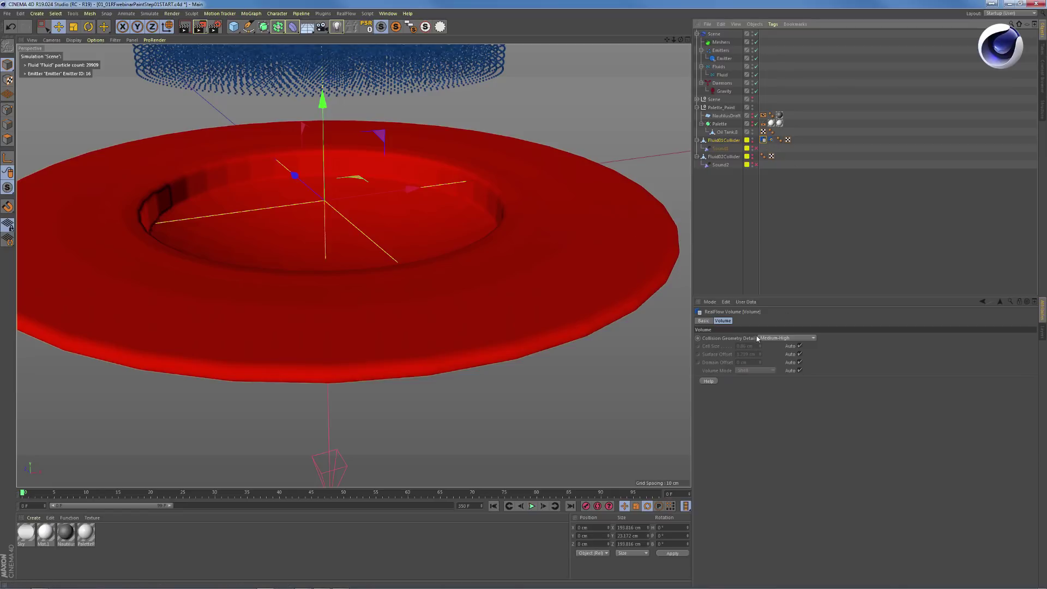
click(800, 370)
click(758, 371)
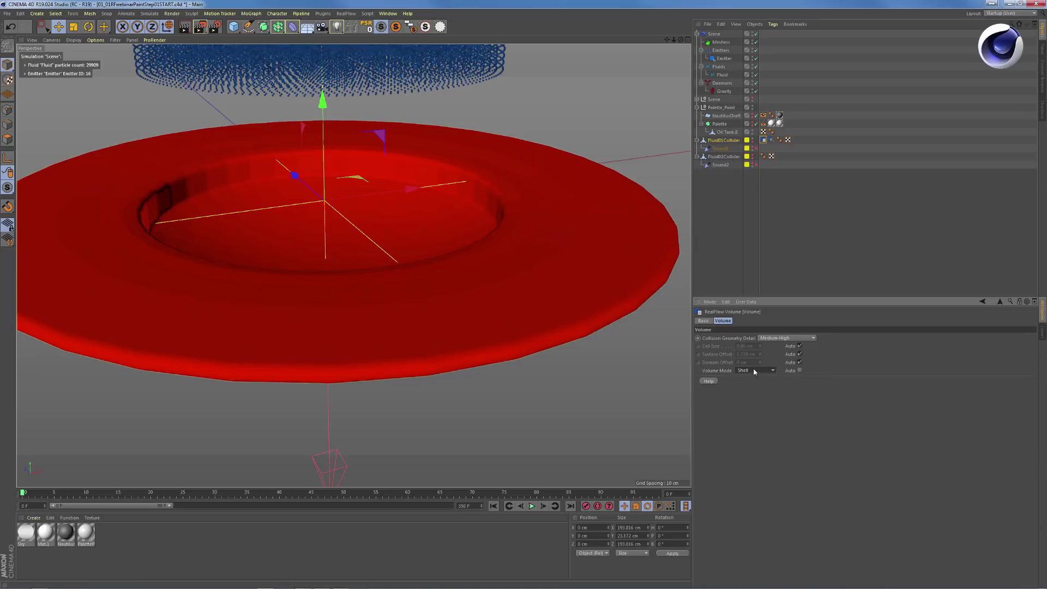
Compare the dish's original mesh with its collision geometry by toggling Show Collision Geometry off and on
click(771, 140)
click(779, 321)
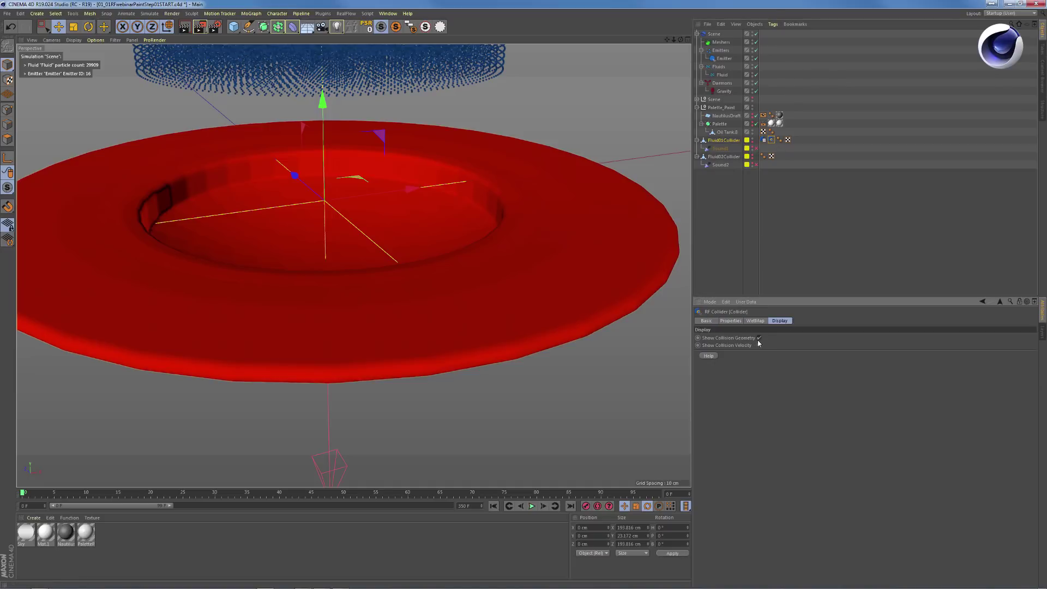
click(759, 337)
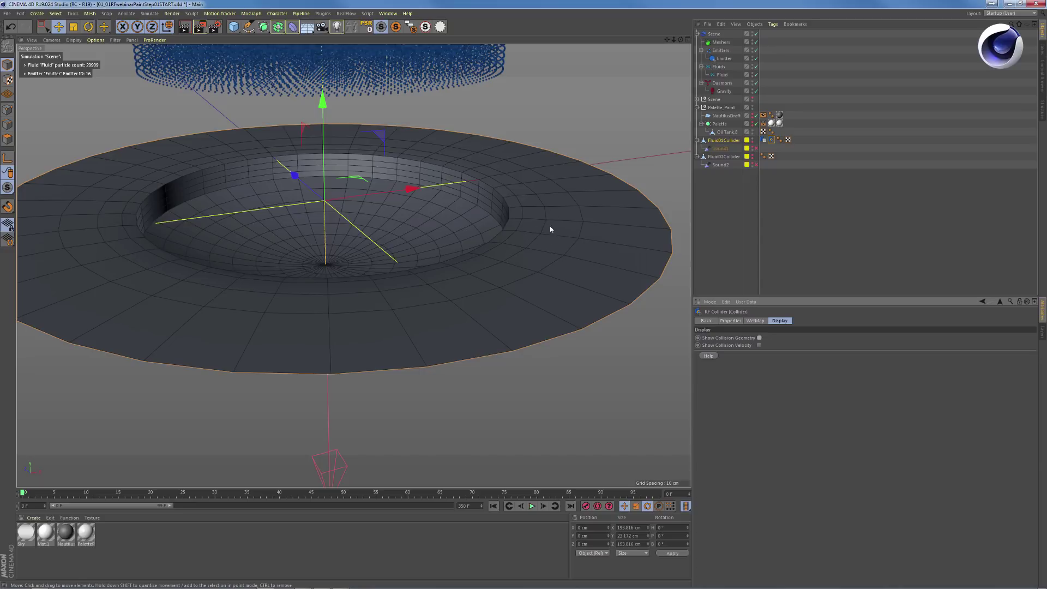
mouse_move(546, 243)
alt+mouse_down()
mouse_move(562, 274)
mouse_move(537, 252)
alt+mouse_up()
click(763, 140)
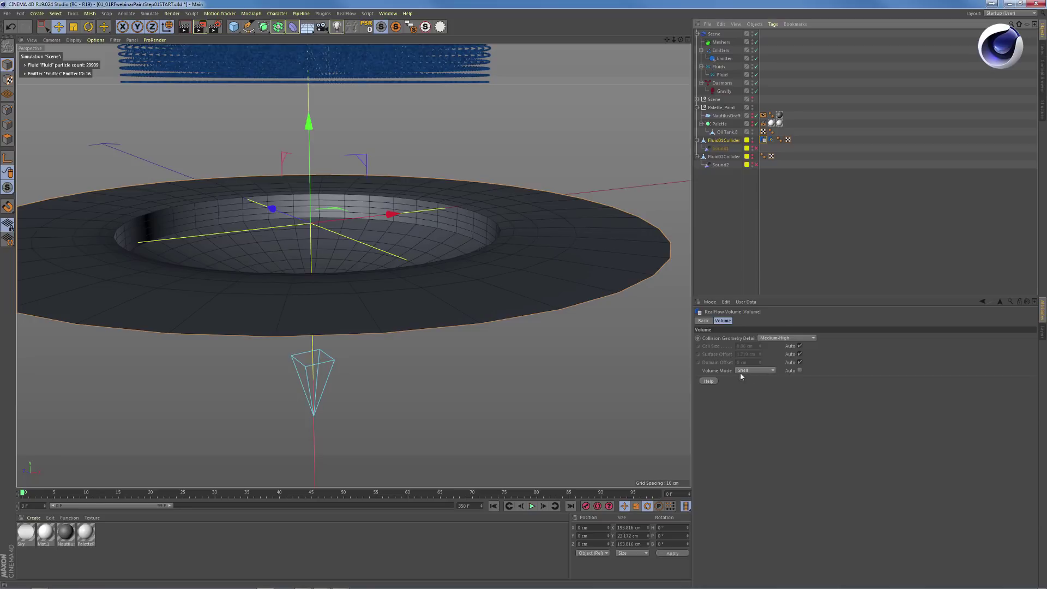
click(771, 140)
click(759, 338)
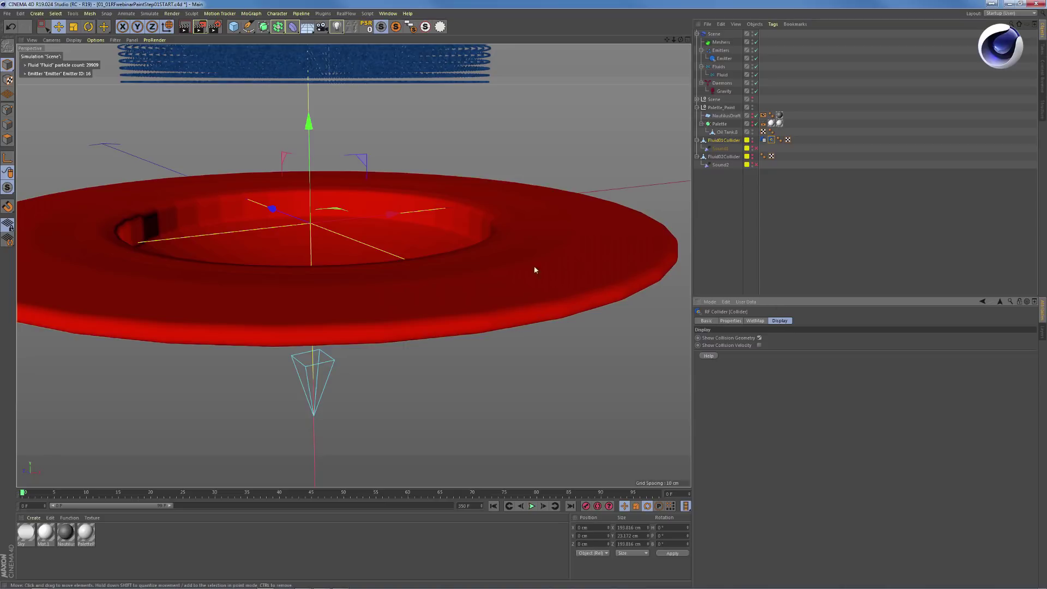
alt+drag(514, 271, 645, 235)
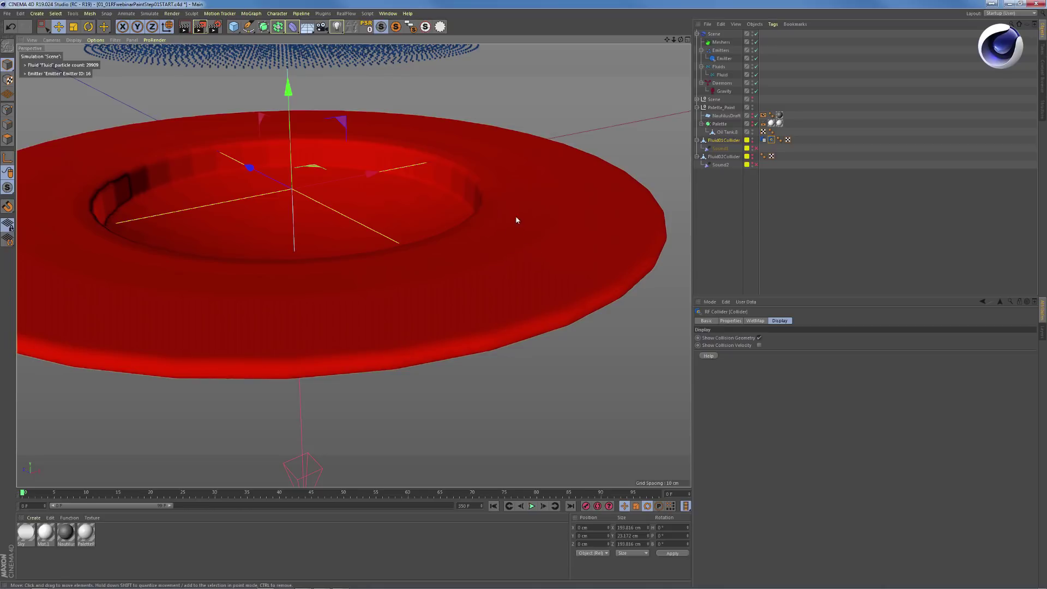
Run the simulation to about frame 34, then hide the collision geometry to inspect the particles against the dish's inner wall
key(F8)
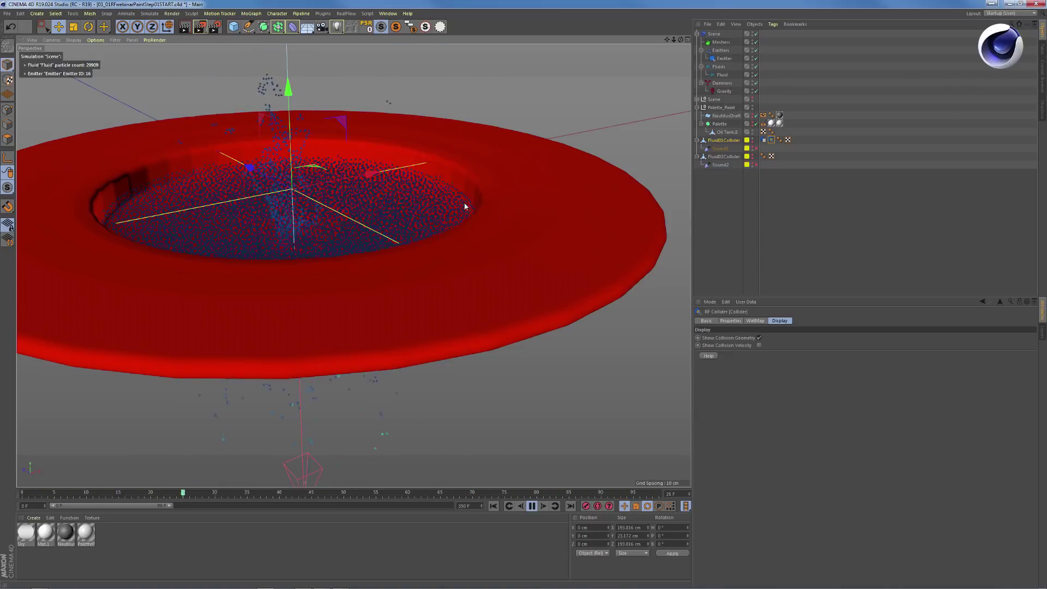
key(F8)
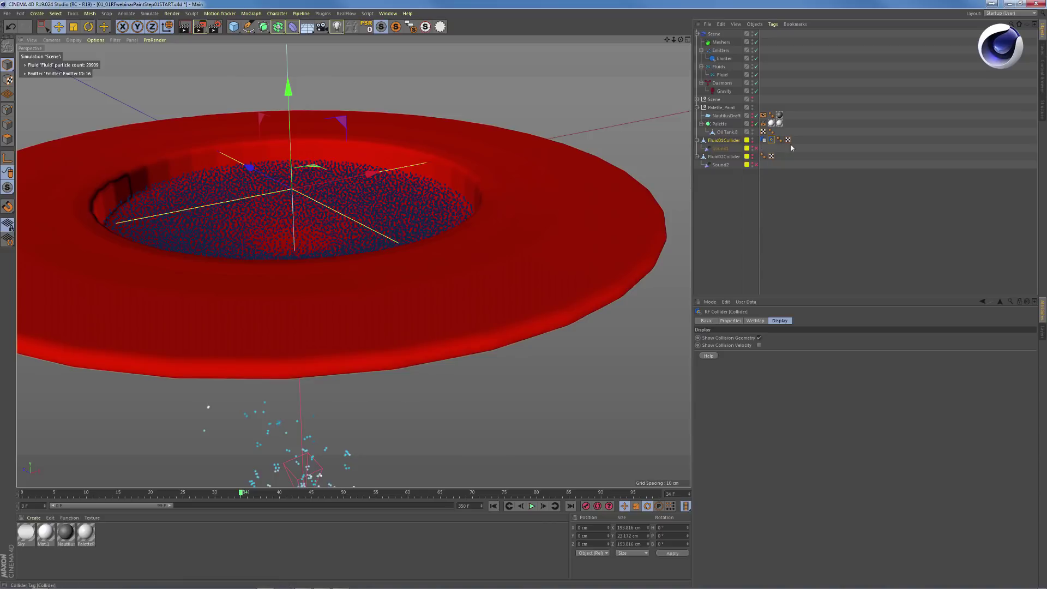
click(759, 338)
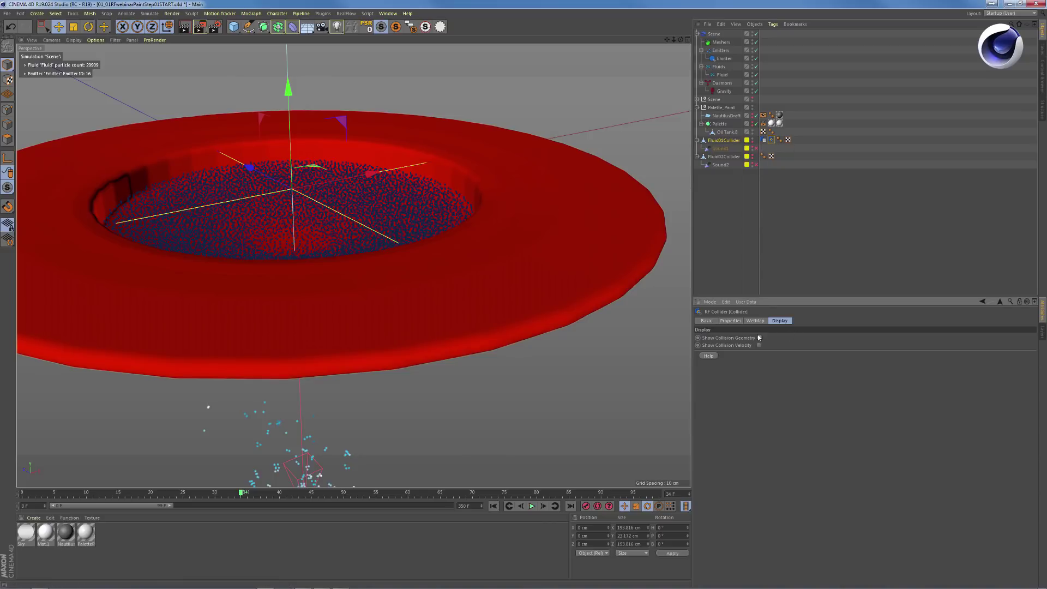
scroll(480, 213, up, 5)
scroll(470, 215, down, 3)
scroll(469, 217, up, 3)
scroll(473, 224, down, 3)
scroll(473, 223, up, 2)
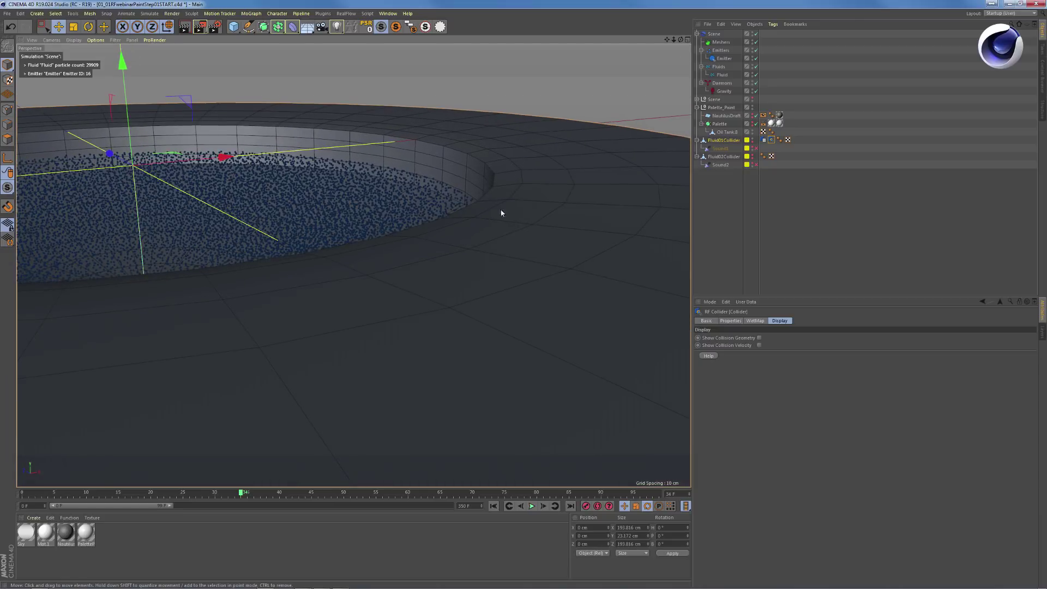
scroll(469, 229, down, 5)
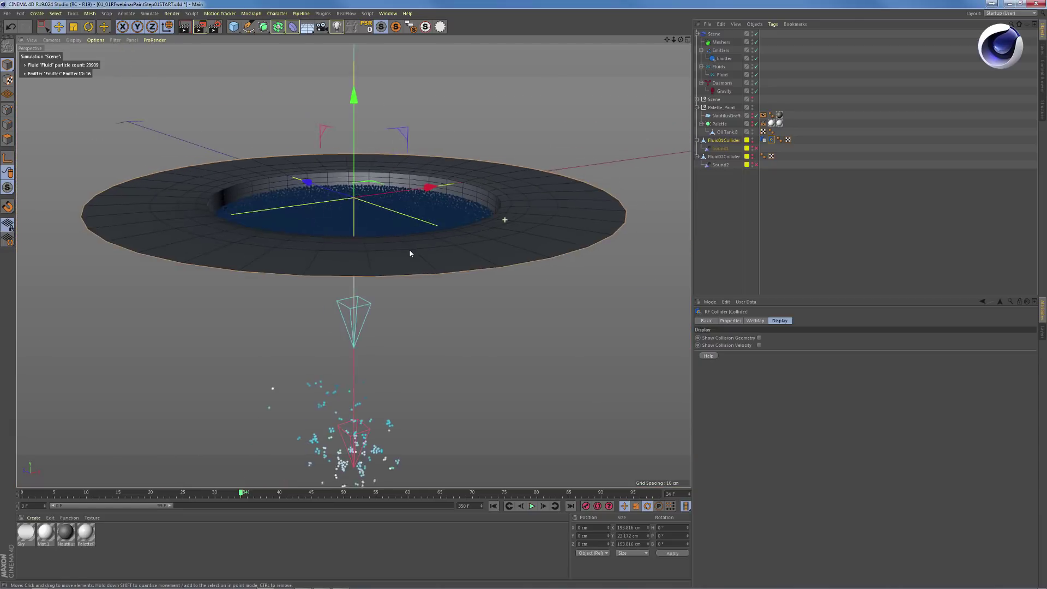
Replay the simulation from the first frame to check for particles leaking through the dish, and rewind it
click(495, 507)
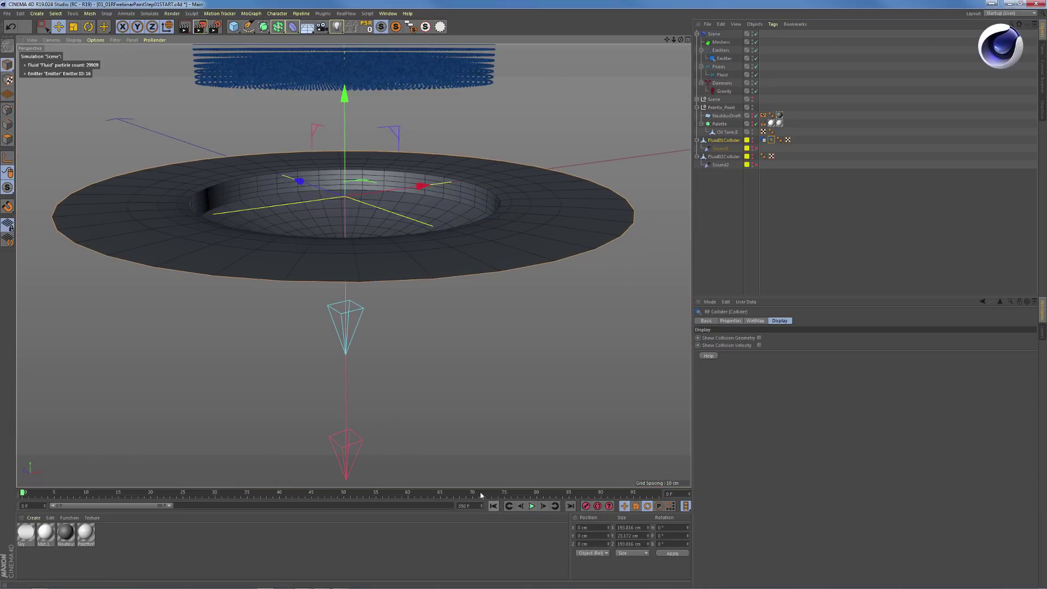
click(532, 506)
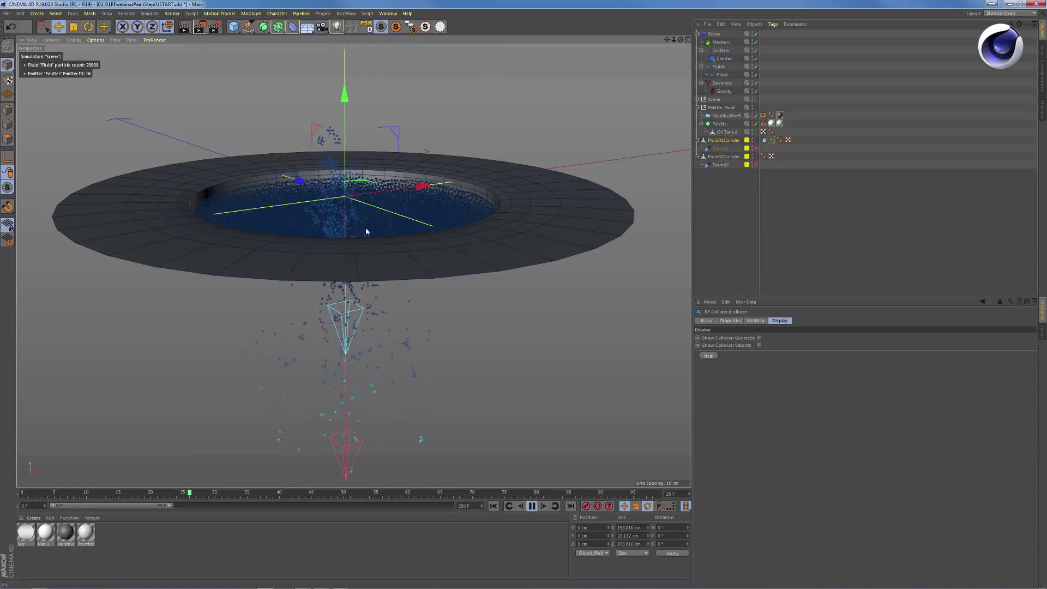
key(F8)
click(493, 506)
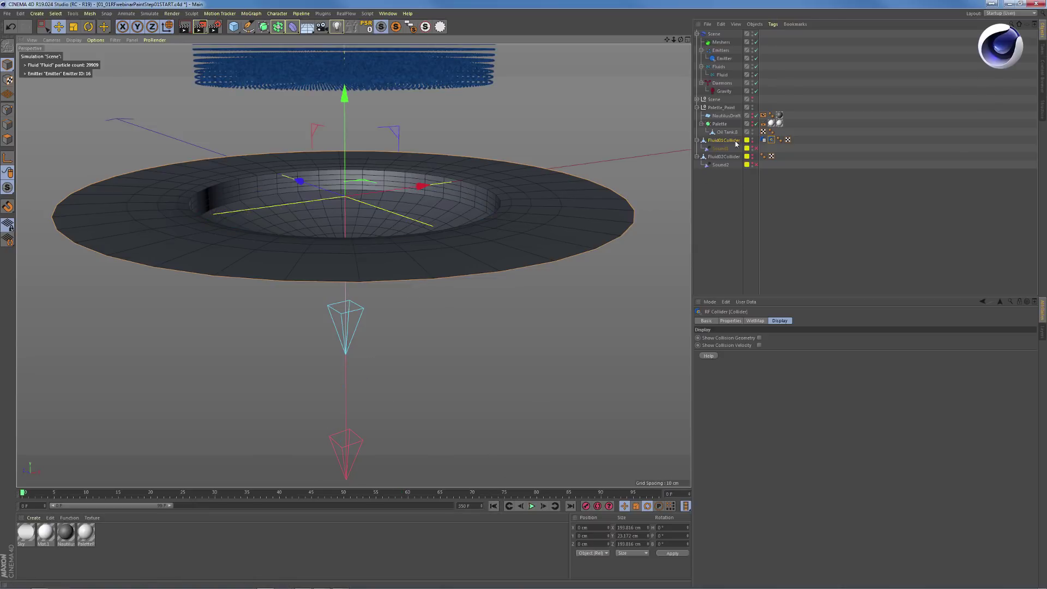
Turn off Auto Params in the RealFlow Scene's solver settings and rerun the simulation from the first frame
click(715, 34)
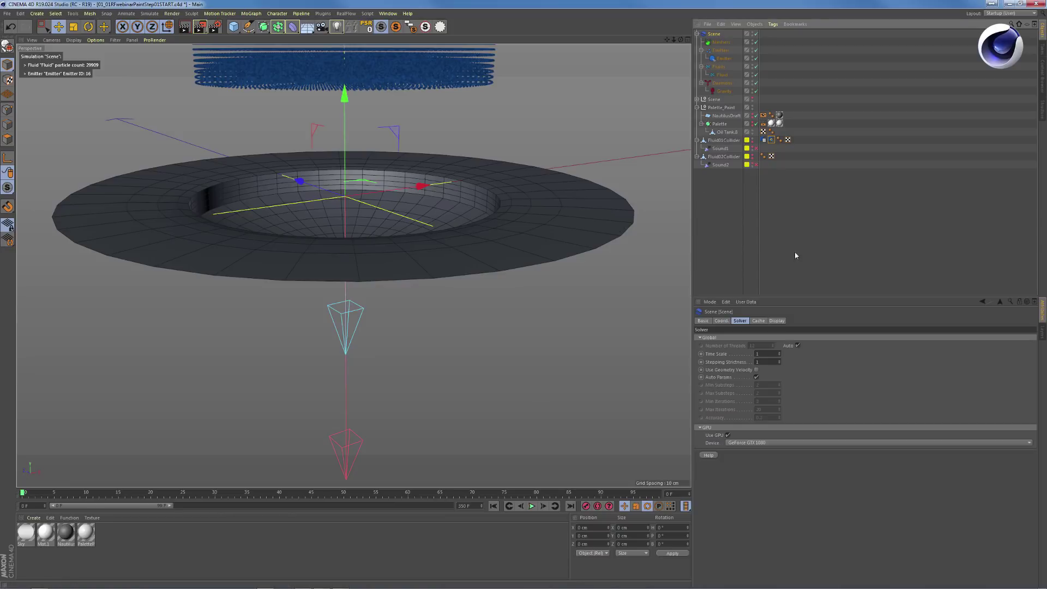
click(756, 377)
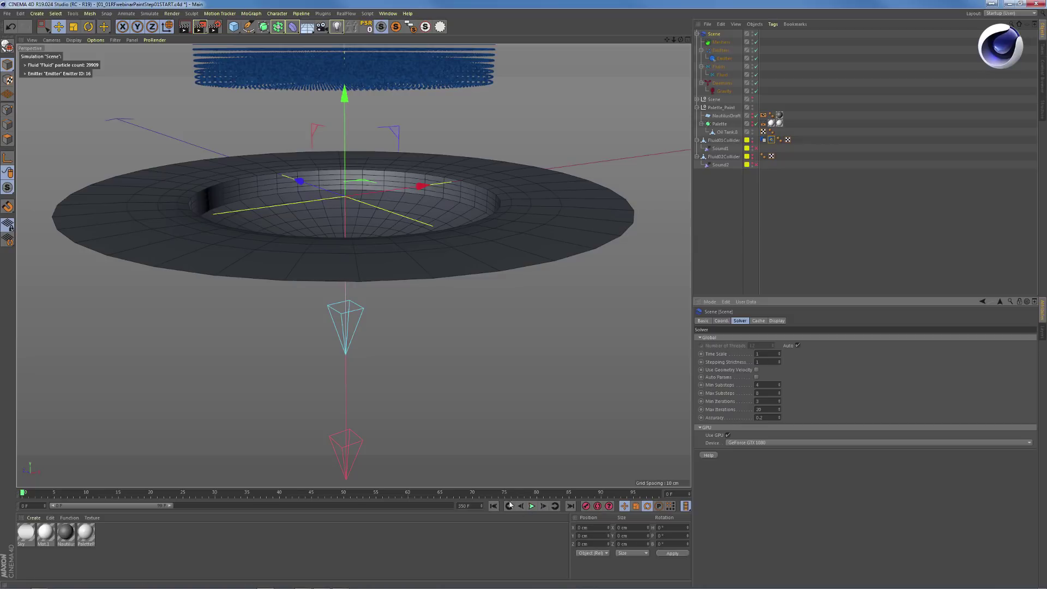
click(532, 506)
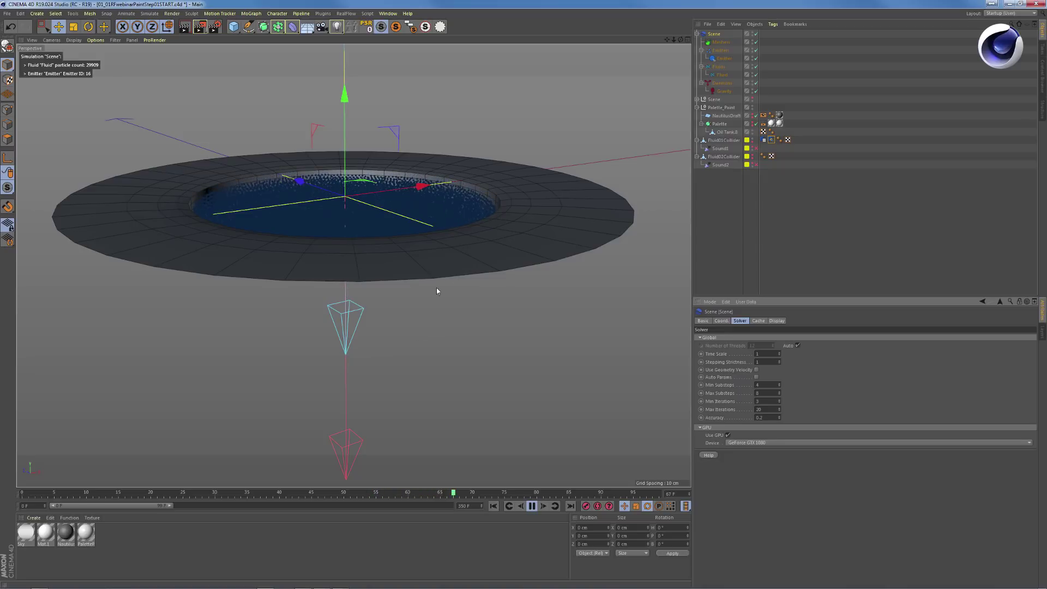
click(493, 507)
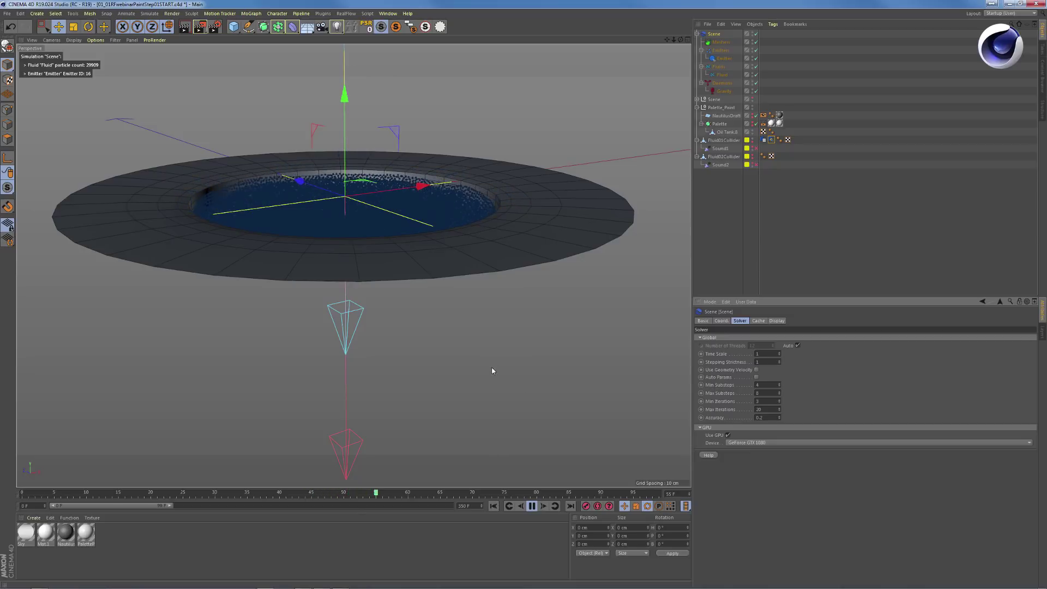
click(494, 506)
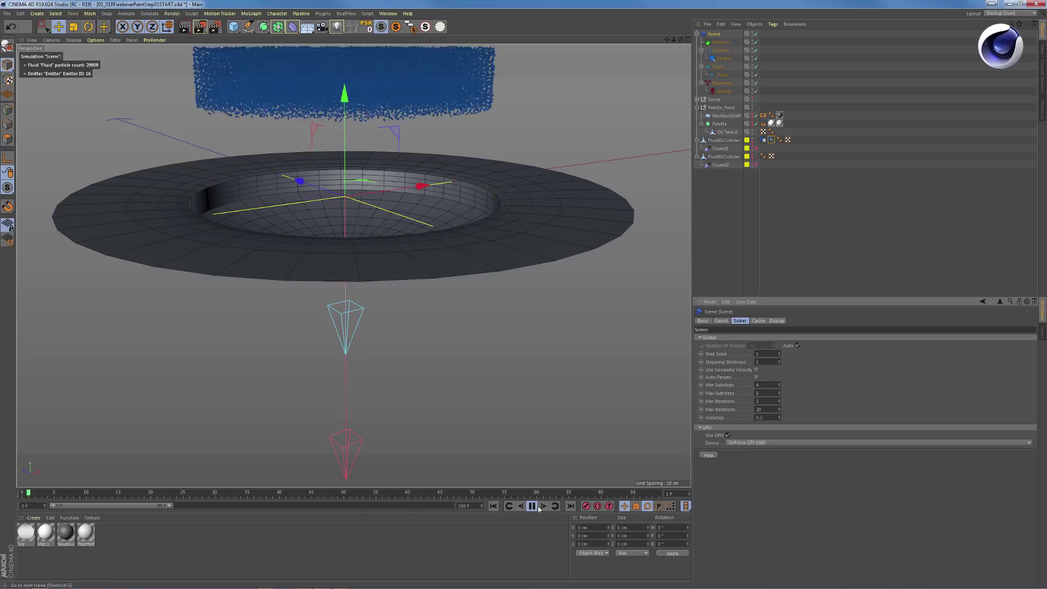
key(9)
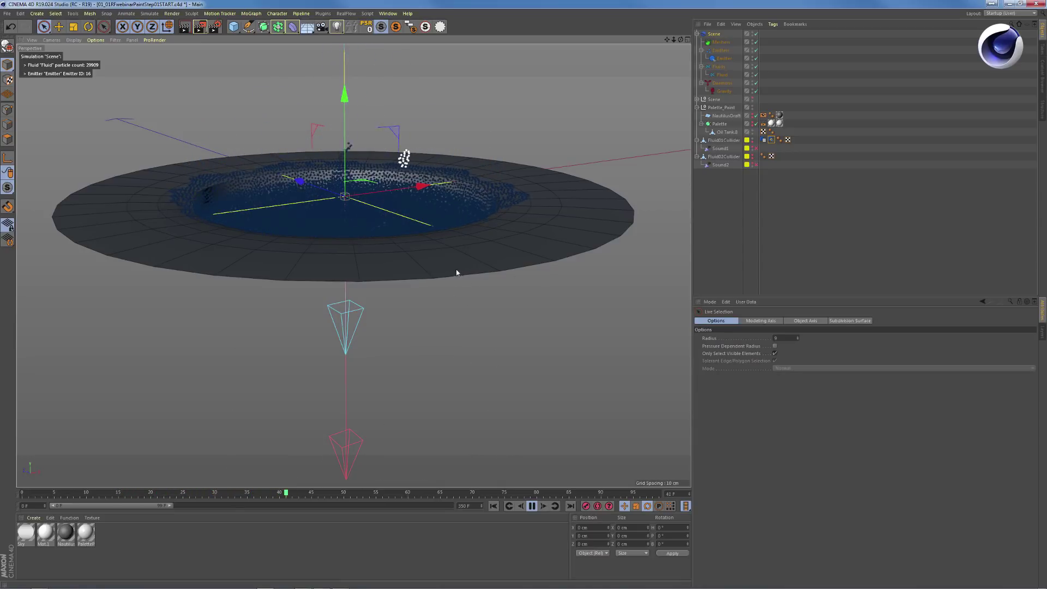
key(F8)
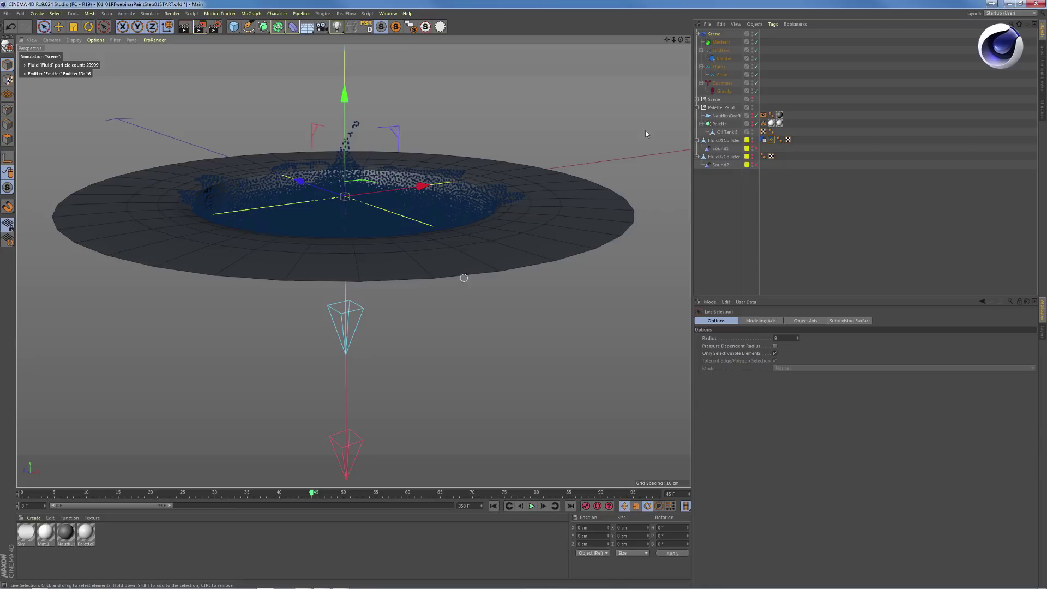
Rewind to the first frame and scale the emitter down uniformly to about 68.5 cm
click(724, 58)
click(493, 506)
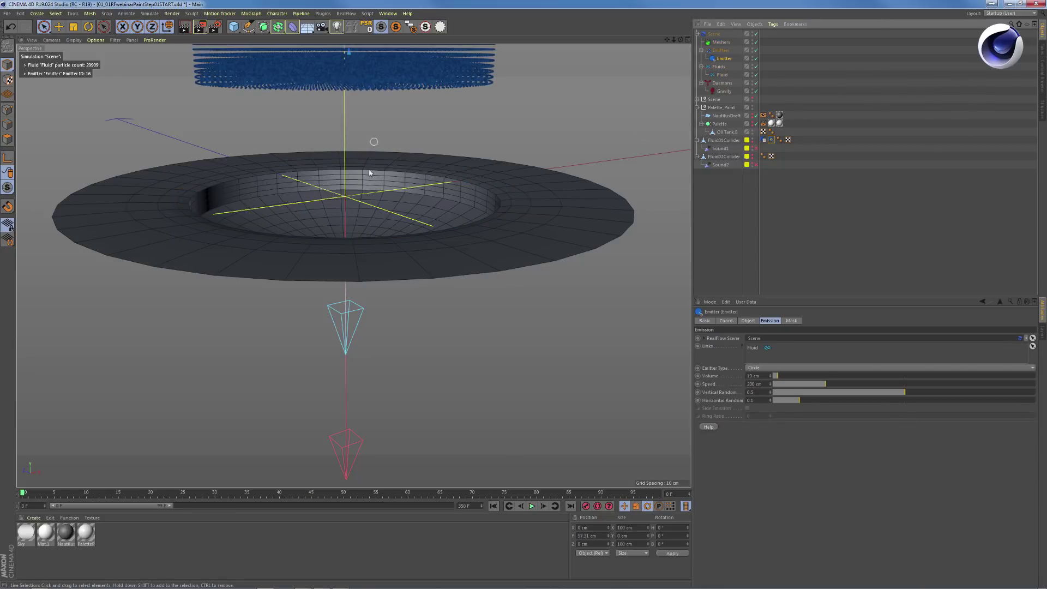
key(o)
key(t)
drag(524, 245, 480, 239)
key(space)
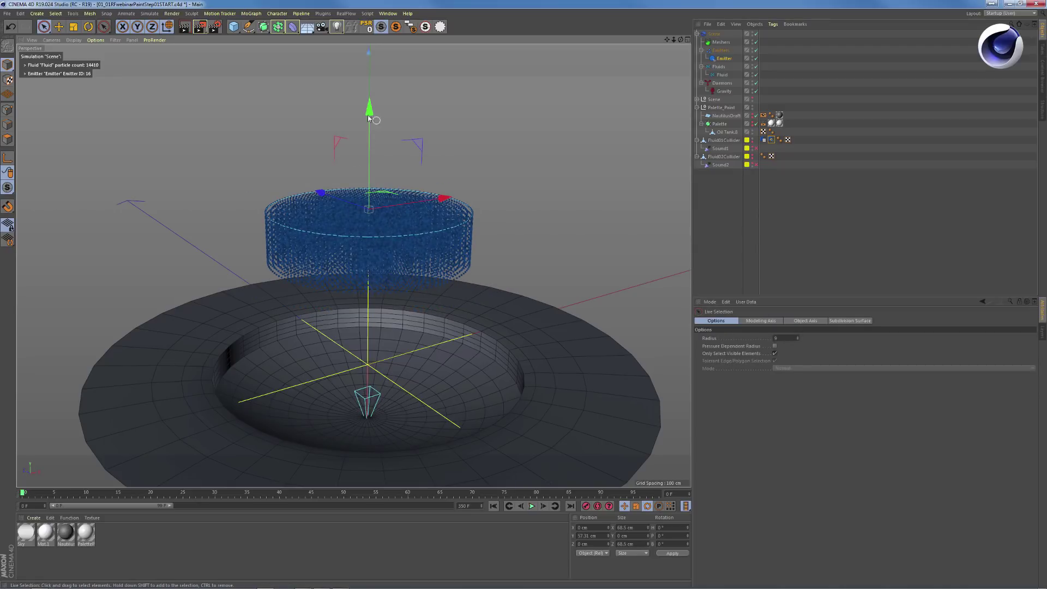
Lower the emitter to about 14.1 cm in Y over the dish and scale it up to about 81.4 cm
drag(372, 120, 384, 327)
drag(367, 210, 367, 245)
key(t)
drag(416, 388, 493, 354)
key(9)
alt+drag(444, 387, 446, 317)
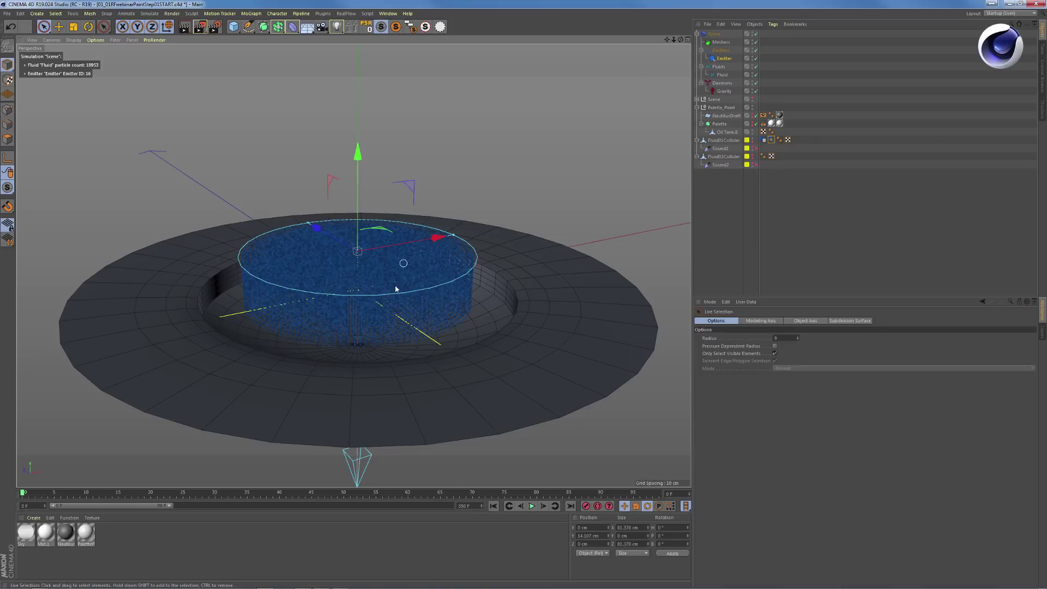
Play the simulation with the resized emitter, examine the settled fluid in the dish up close, and replay it from the first frame
key(F8)
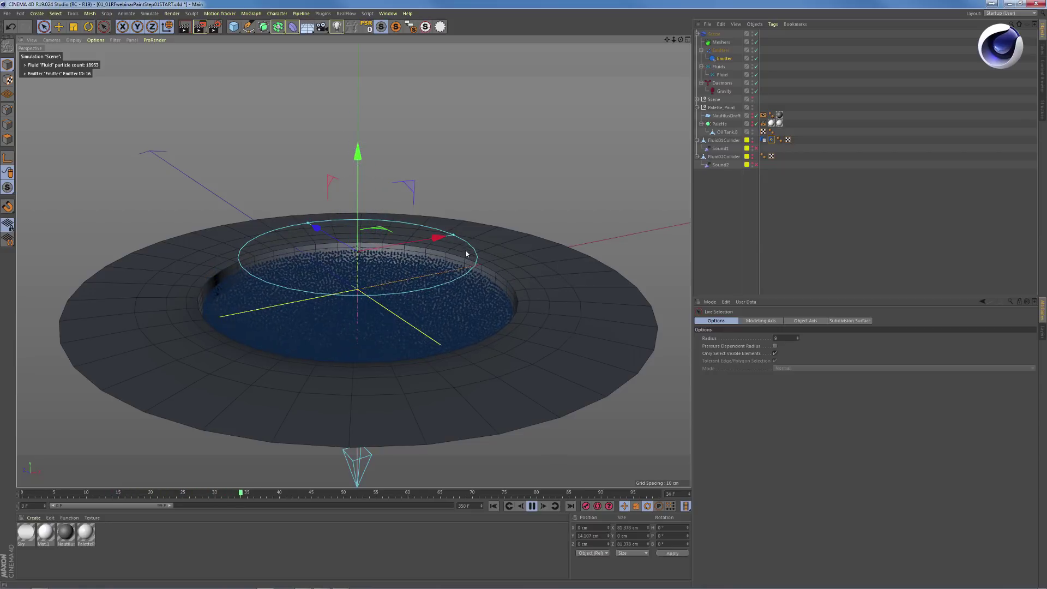
key(F8)
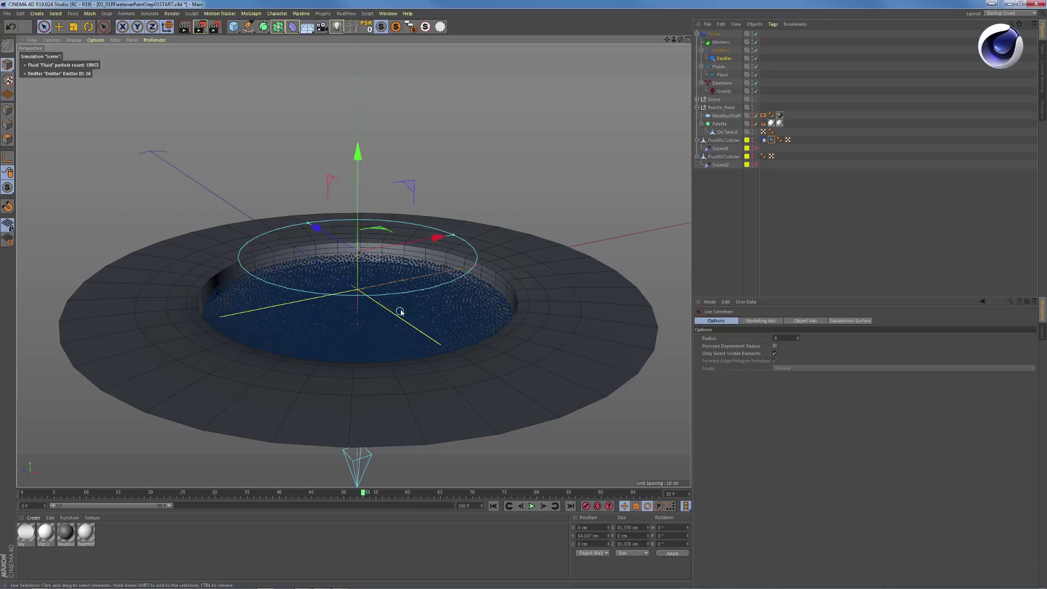
alt+drag(412, 305, 382, 294)
scroll(382, 321, up, 4)
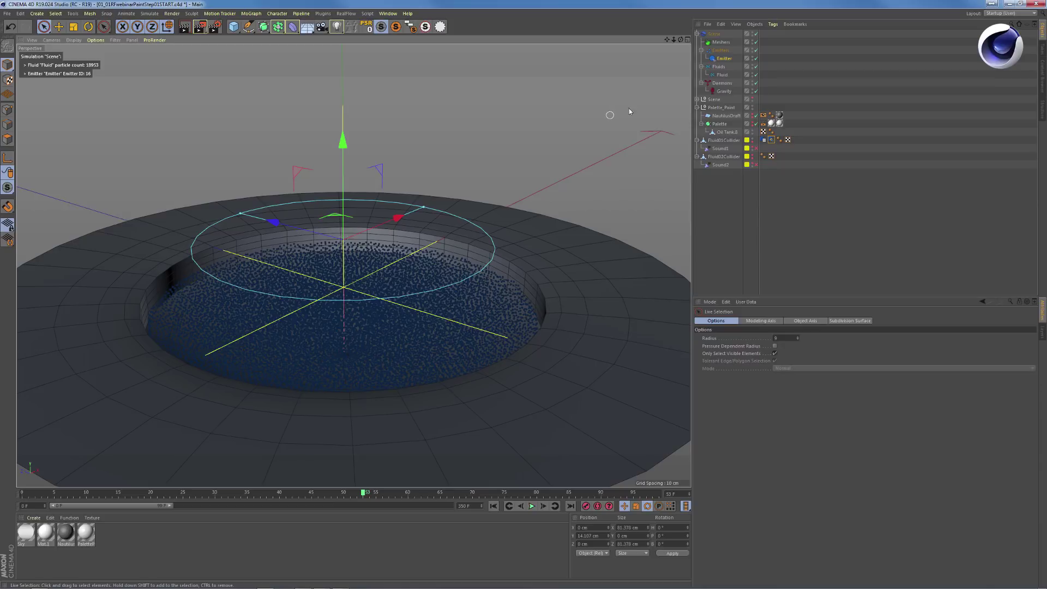
click(493, 506)
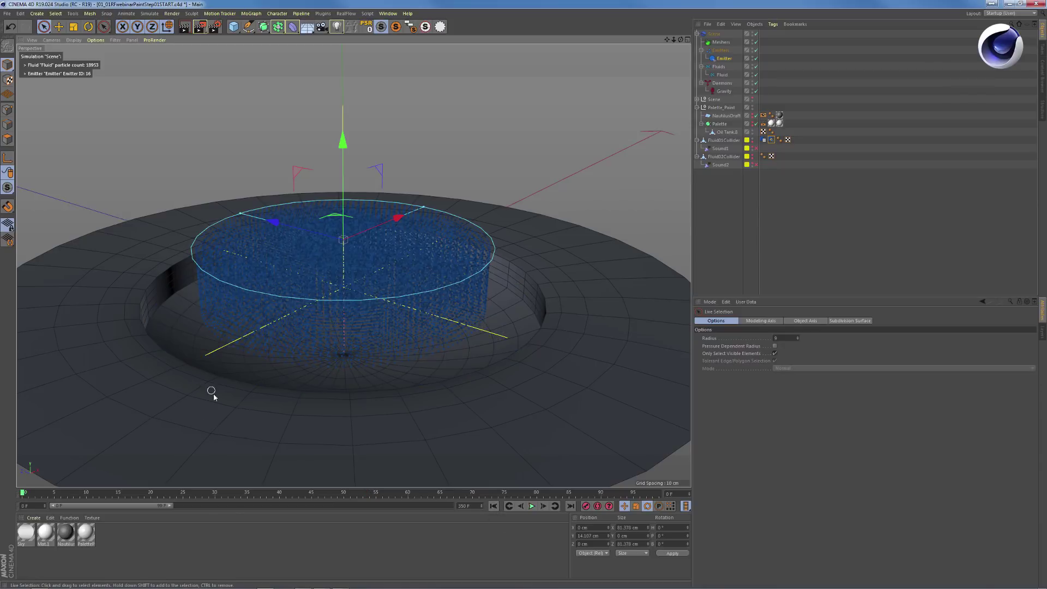
key(F8)
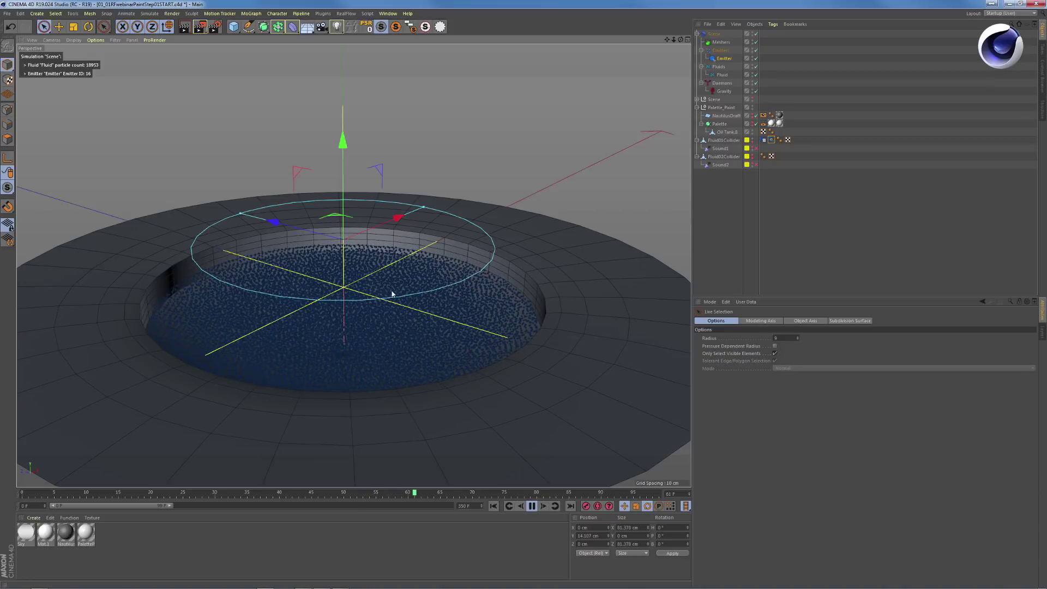
Create an initial state for the Fluid from the settled particles in the dish and return to the first frame
key(F8)
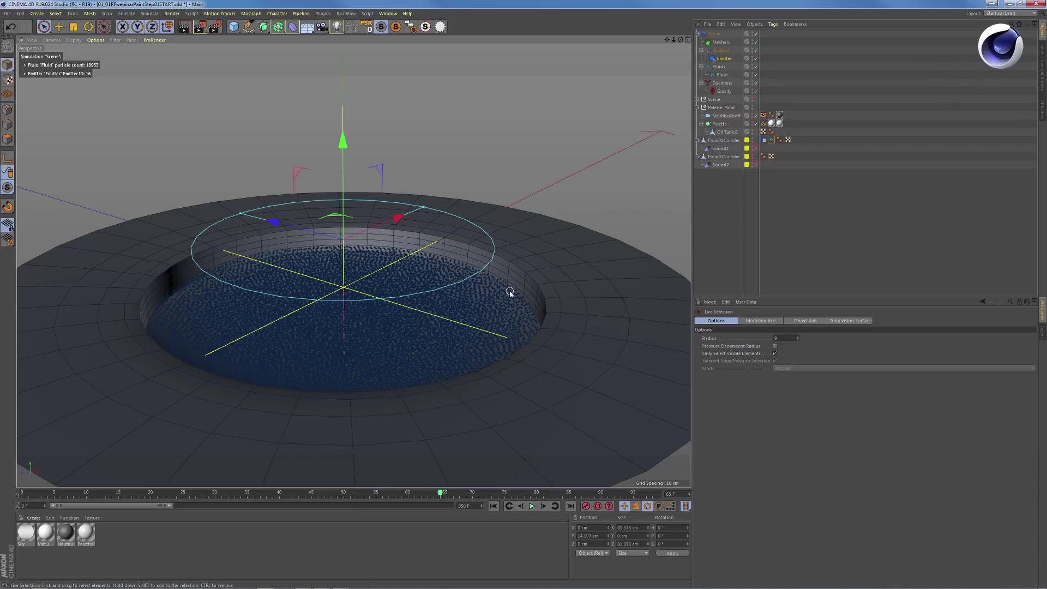
click(722, 75)
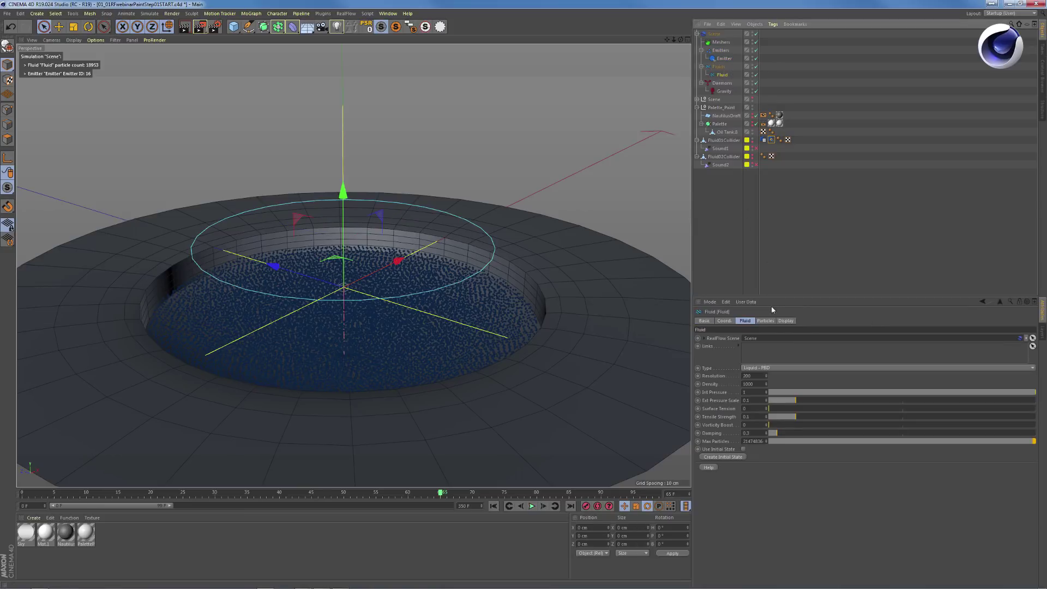
click(733, 458)
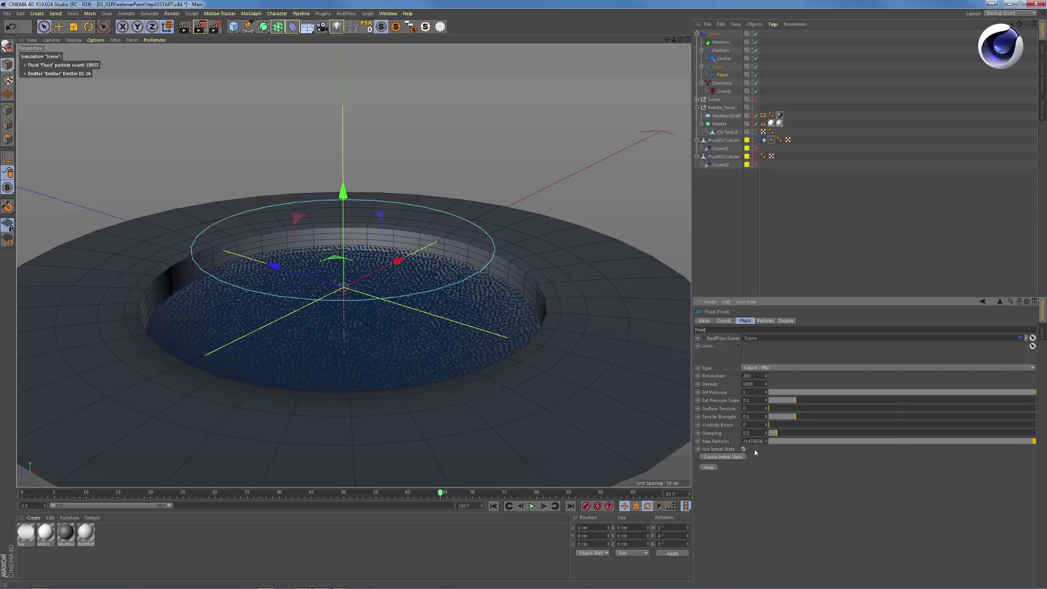
click(493, 506)
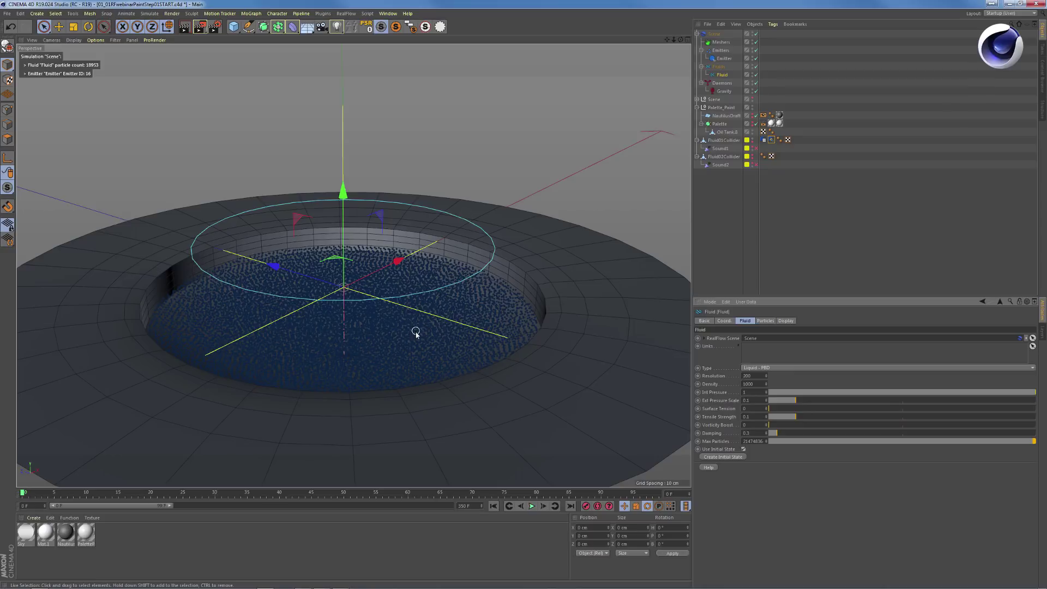
Set the RealFlow Scene's Windows cache folder to the DemoCaches folder inside realflow_cinema4d
click(712, 35)
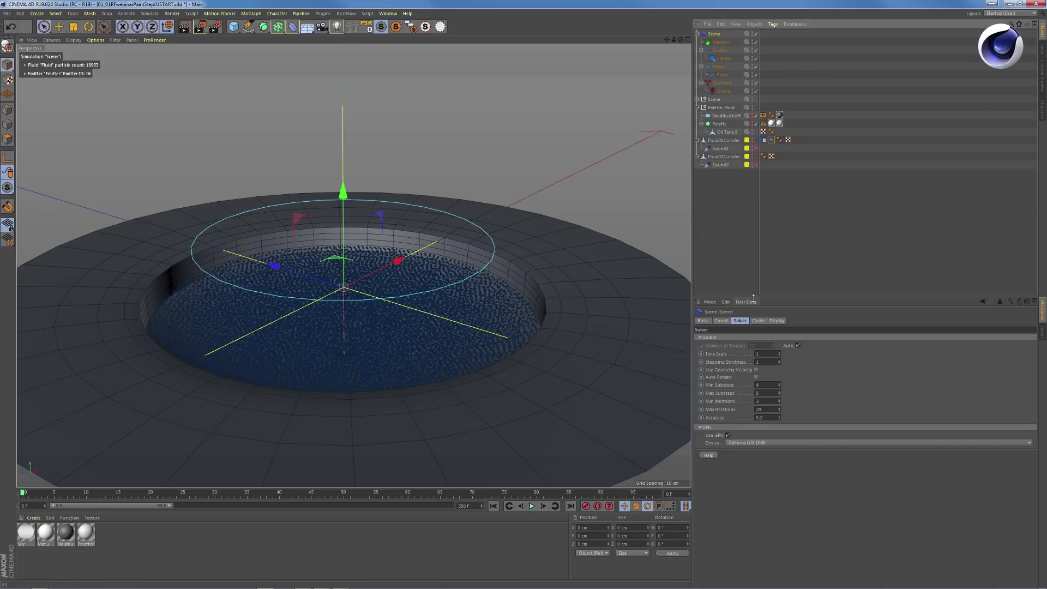
click(758, 321)
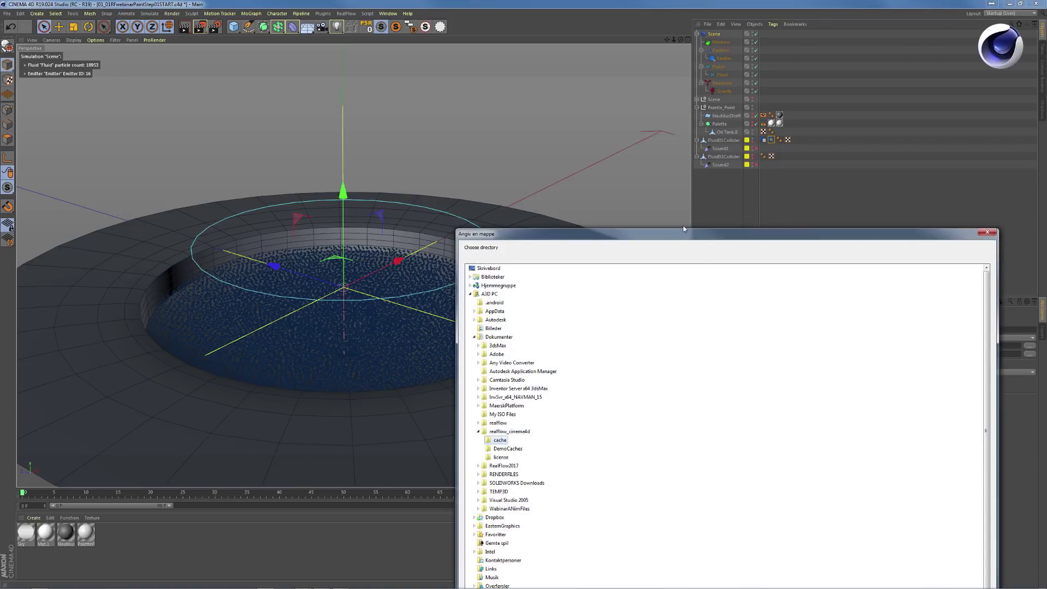
drag(683, 229, 474, 49)
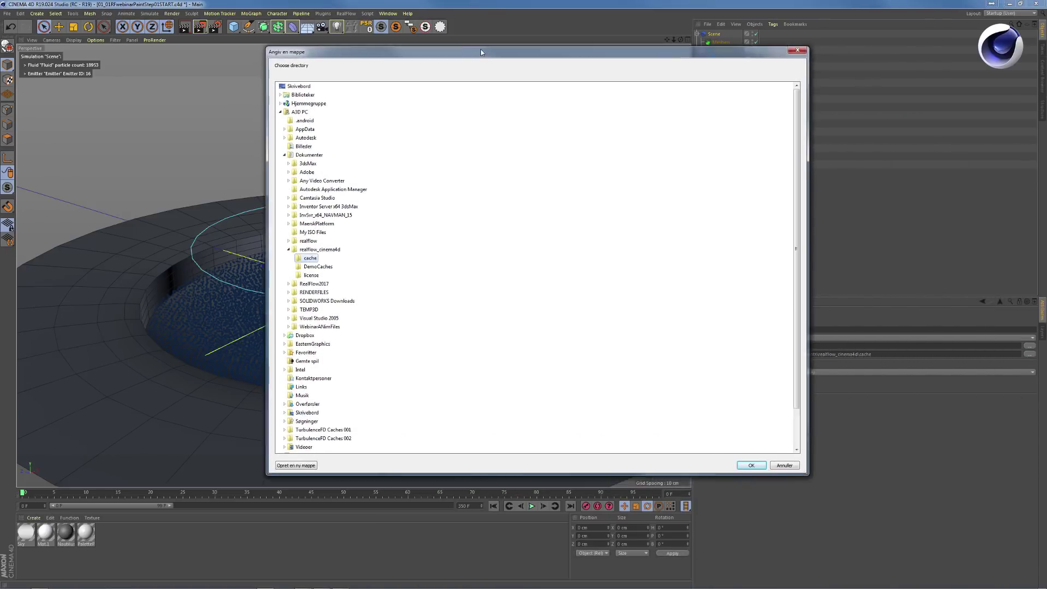
click(289, 270)
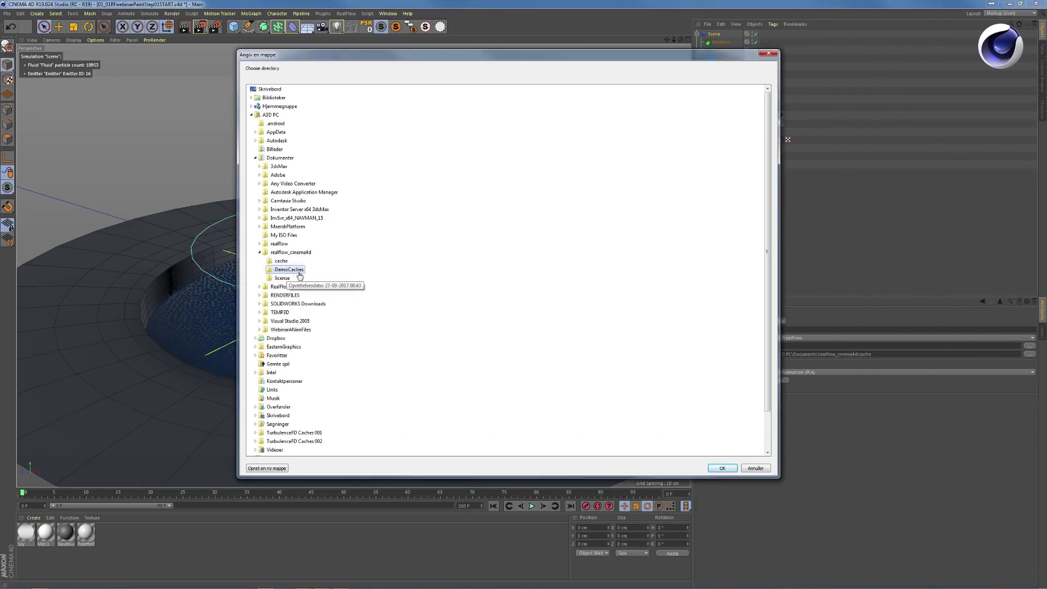
click(722, 468)
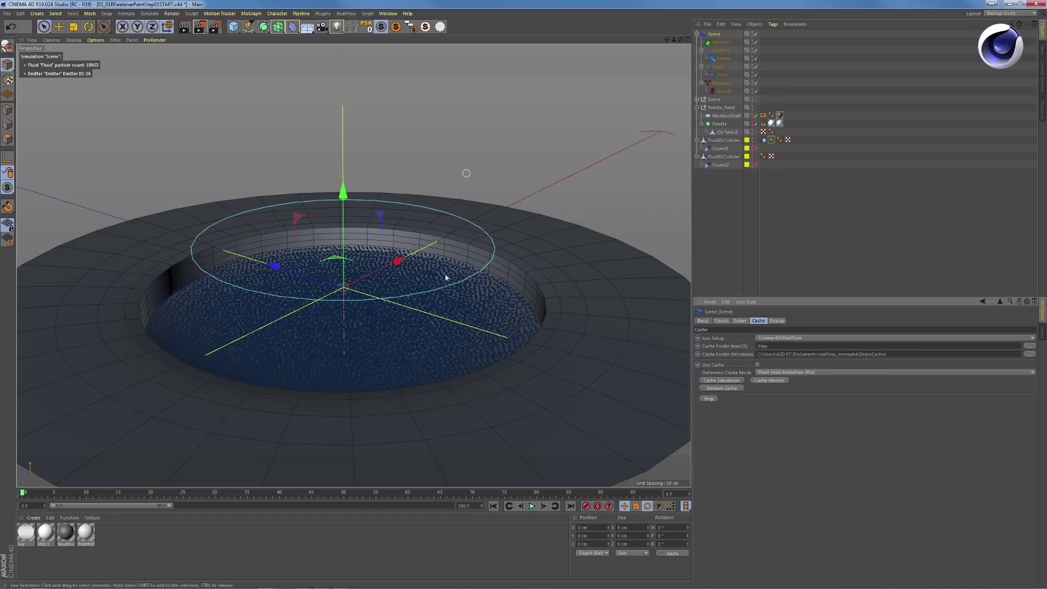
Check the Fluid's Use Initial State setting, play the simulation from its initial state, and rewind to the first frame
click(722, 74)
click(742, 448)
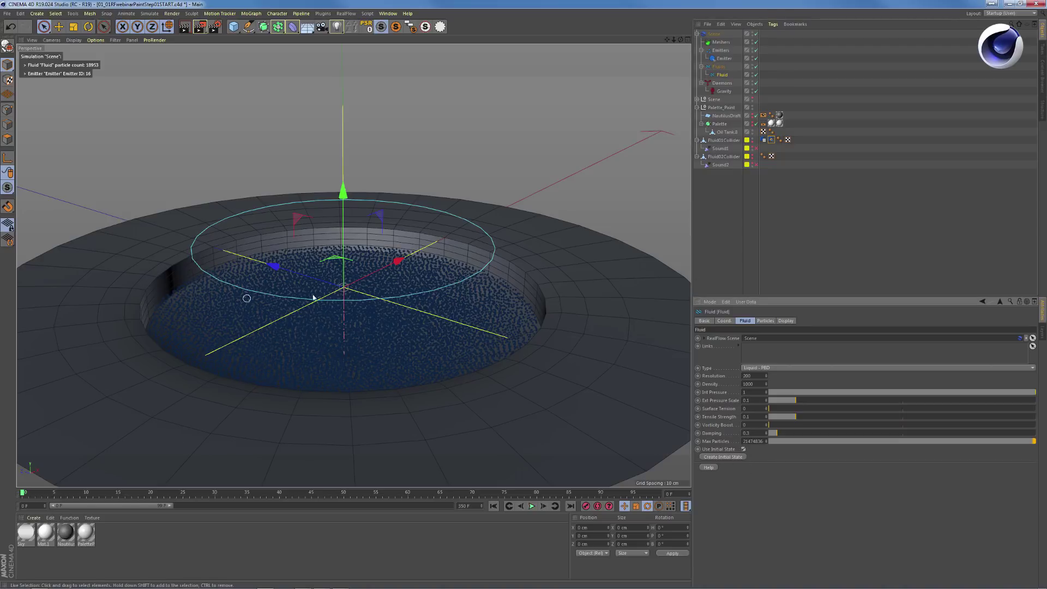
key(F8)
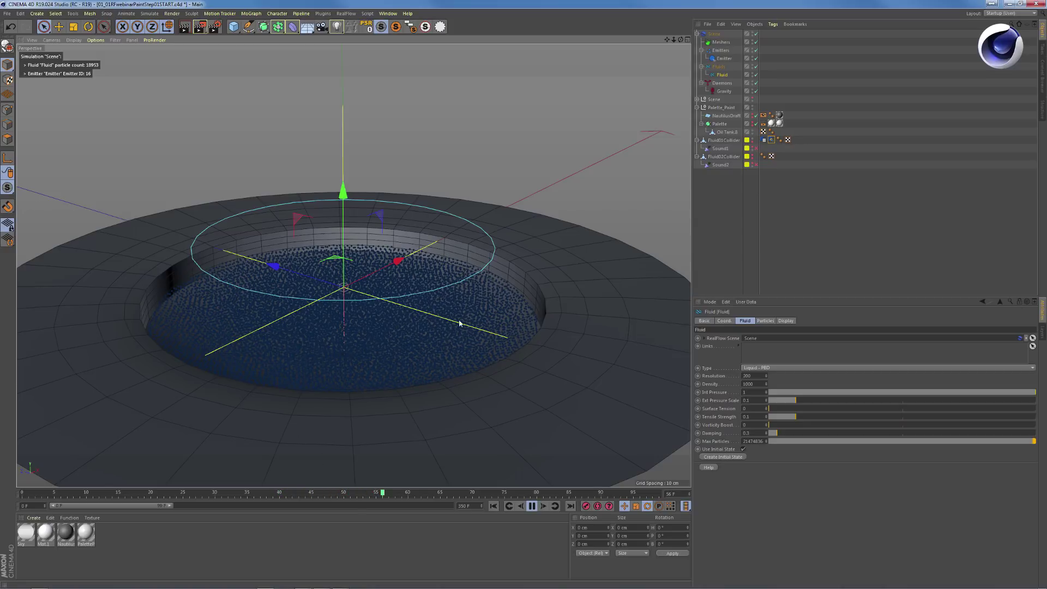
key(F8)
key(shift+f)
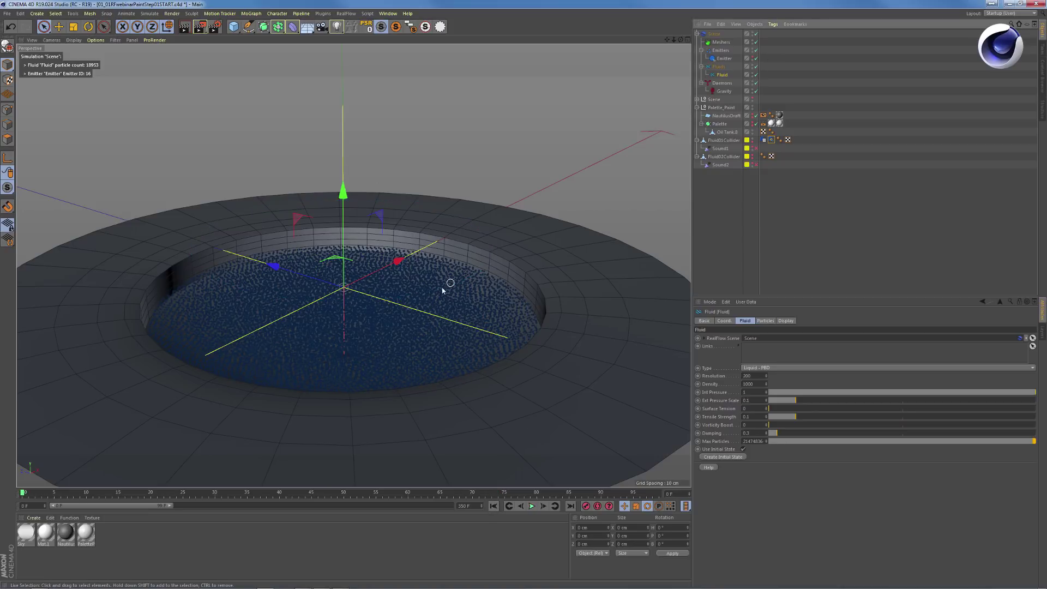
Enable the sound effector under Fluid01Collider and test its effect on the fluid by playing the simulation, returning to the first frame
alt+drag(407, 335, 338, 293)
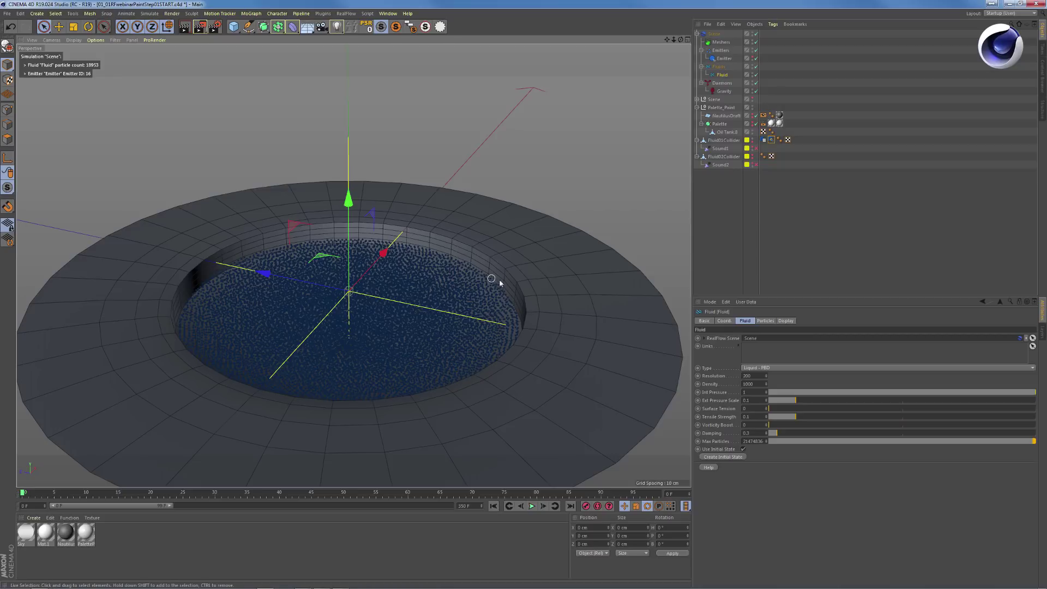
scroll(475, 322, down, 3)
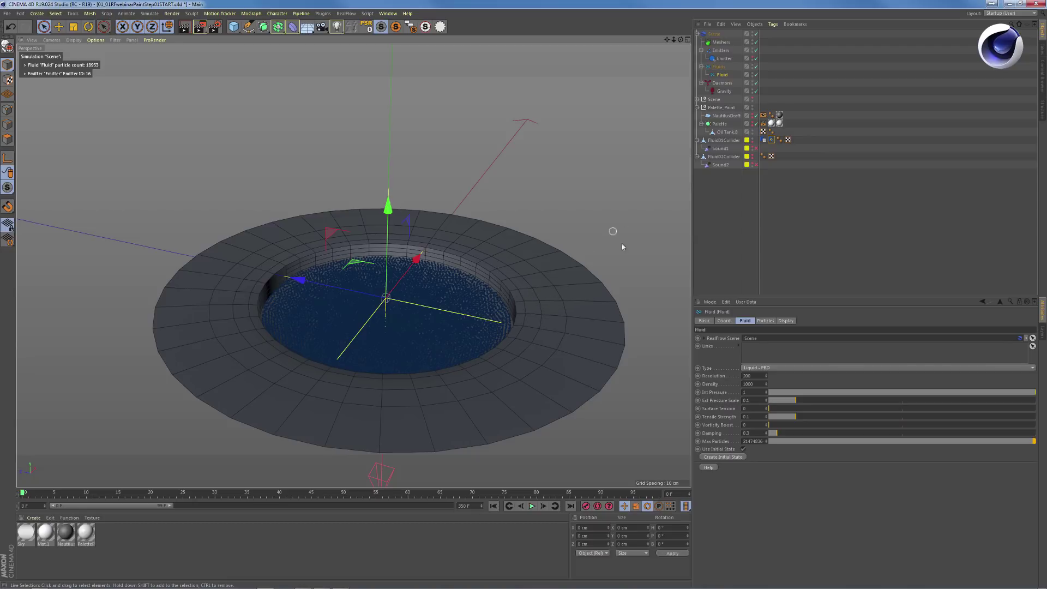
click(719, 140)
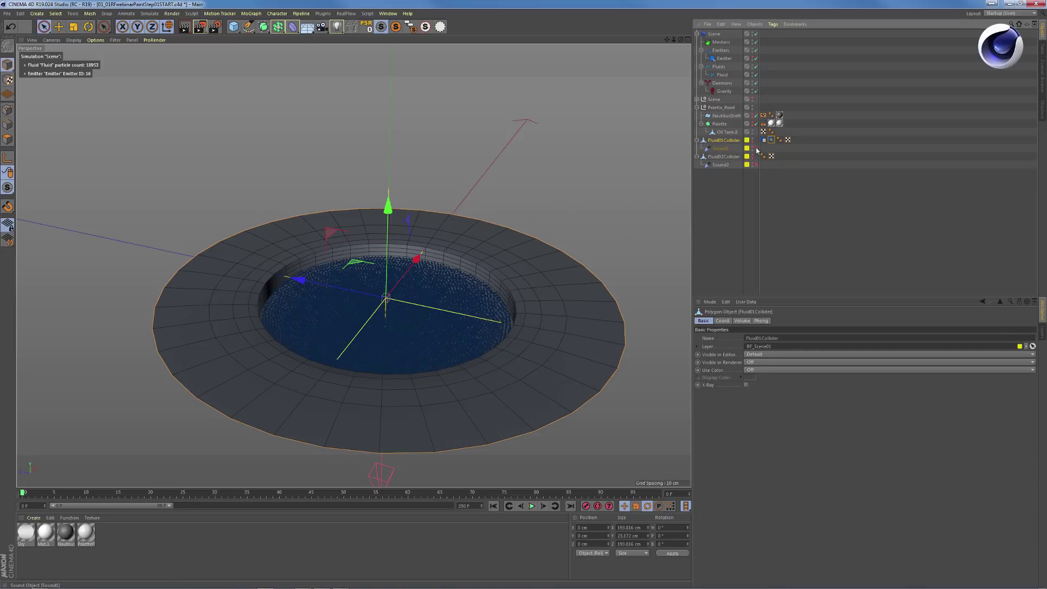
key(F8)
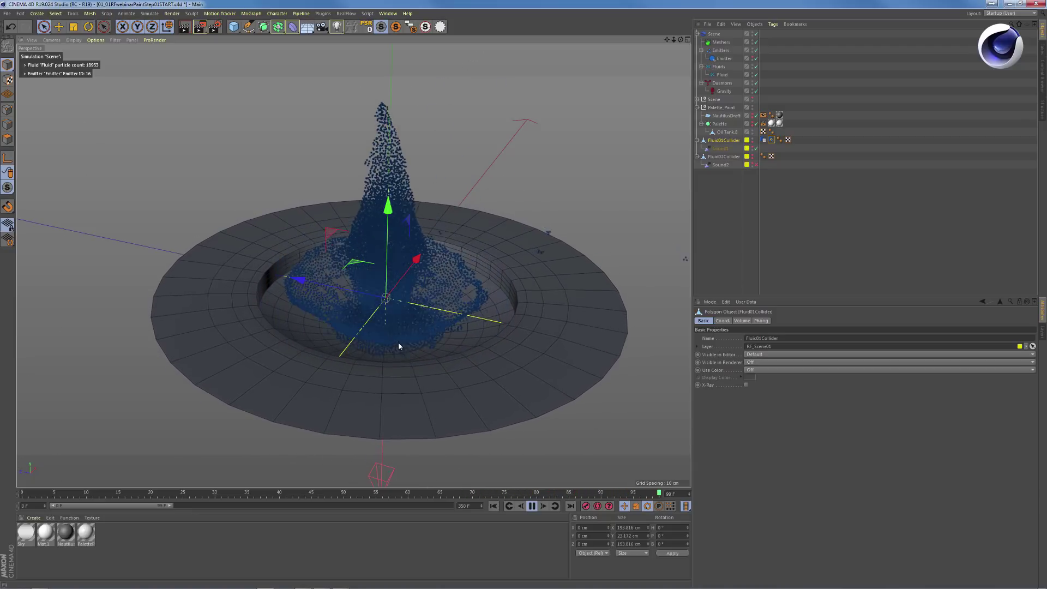
key(F8)
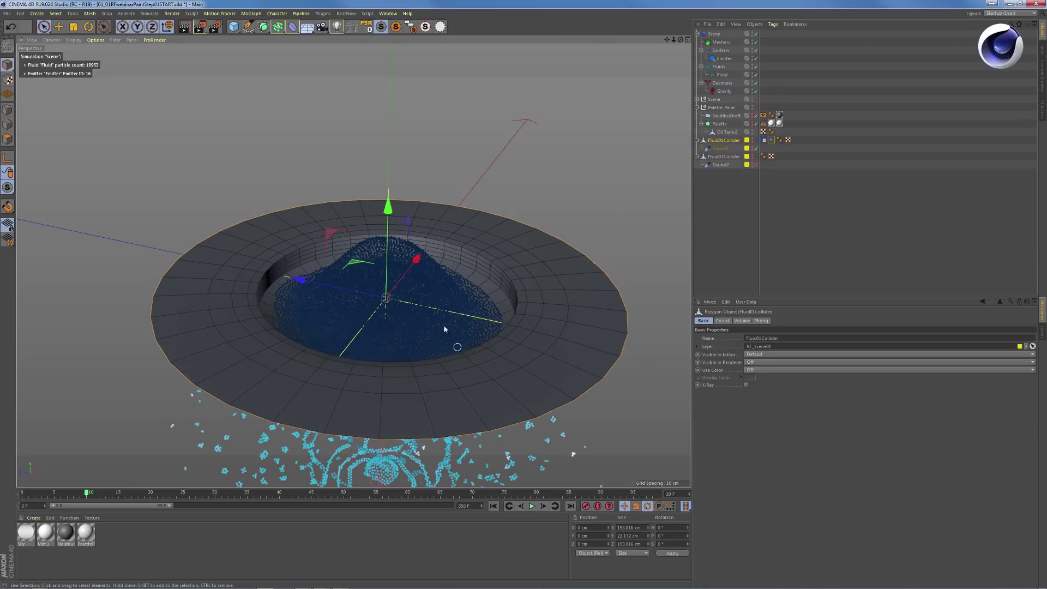
key(shift+f)
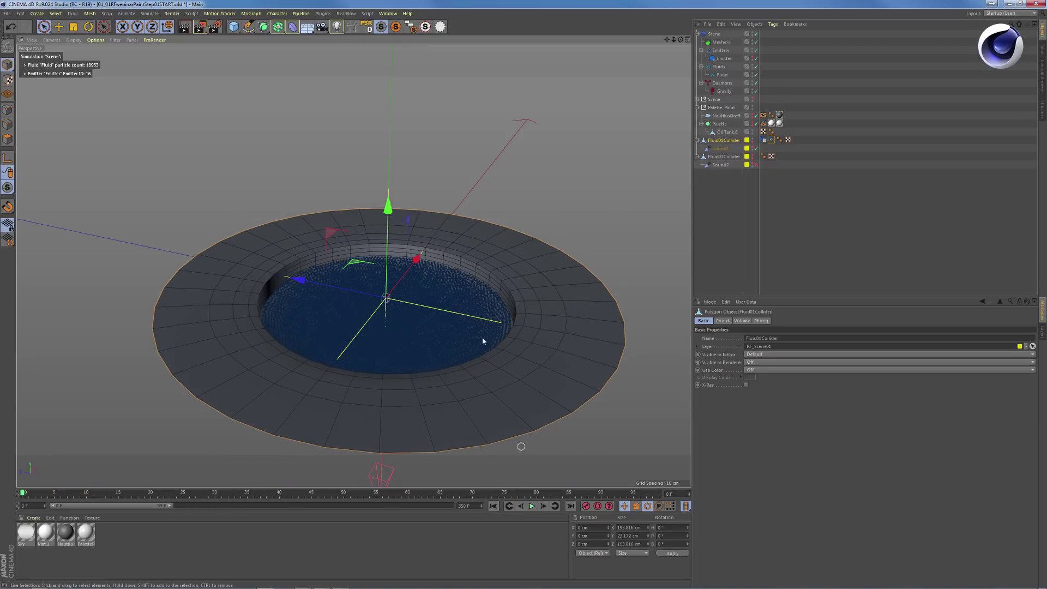
Open the 01_00SoundEffector scene file
click(400, 310)
key(ctrl+o)
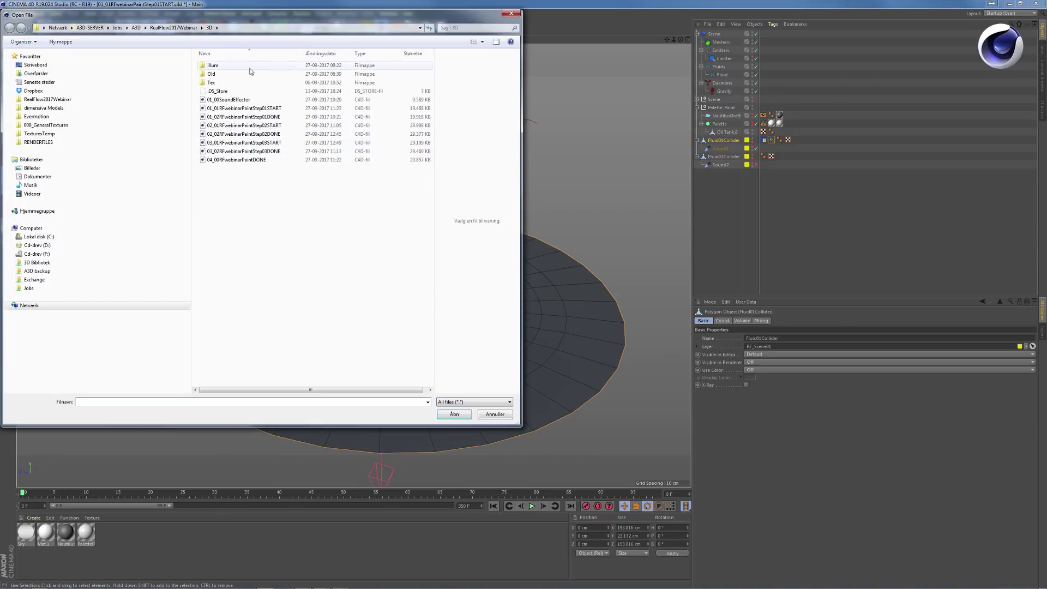
click(232, 99)
double_click(232, 99)
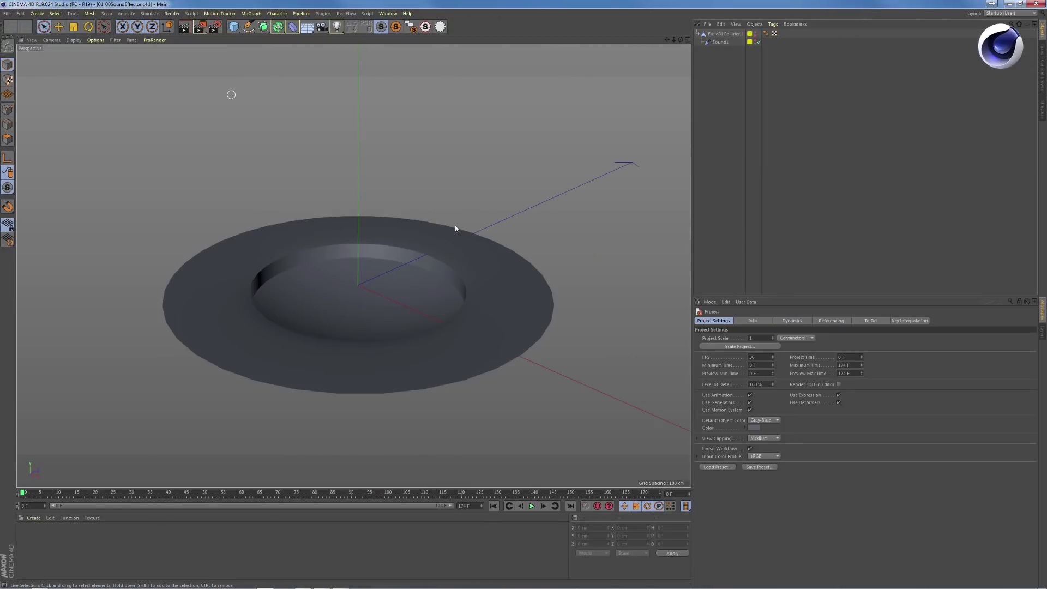
mouse_move(439, 254)
alt+mouse_down()
mouse_move(448, 292)
mouse_move(443, 262)
alt+mouse_up()
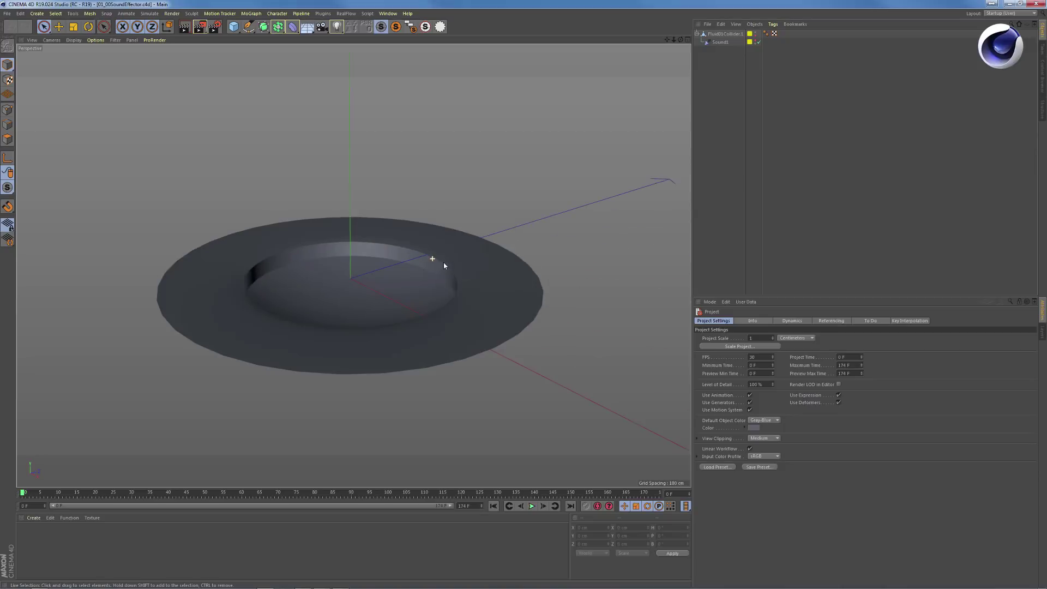
Take the Sound effector out from under Fluid01Collider.1 and enlarge the area showing its attributes
click(722, 33)
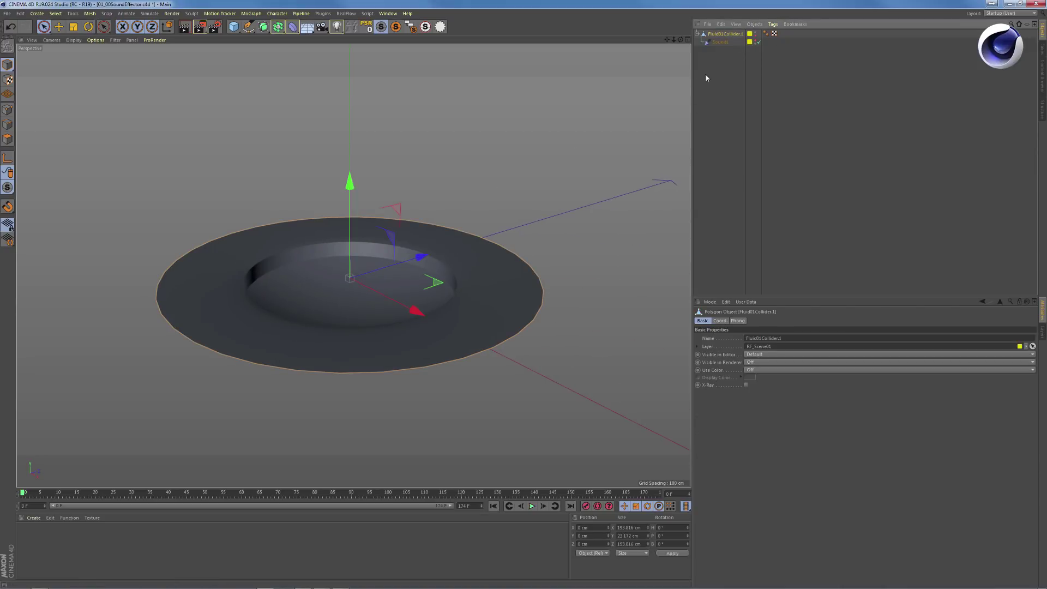
click(720, 42)
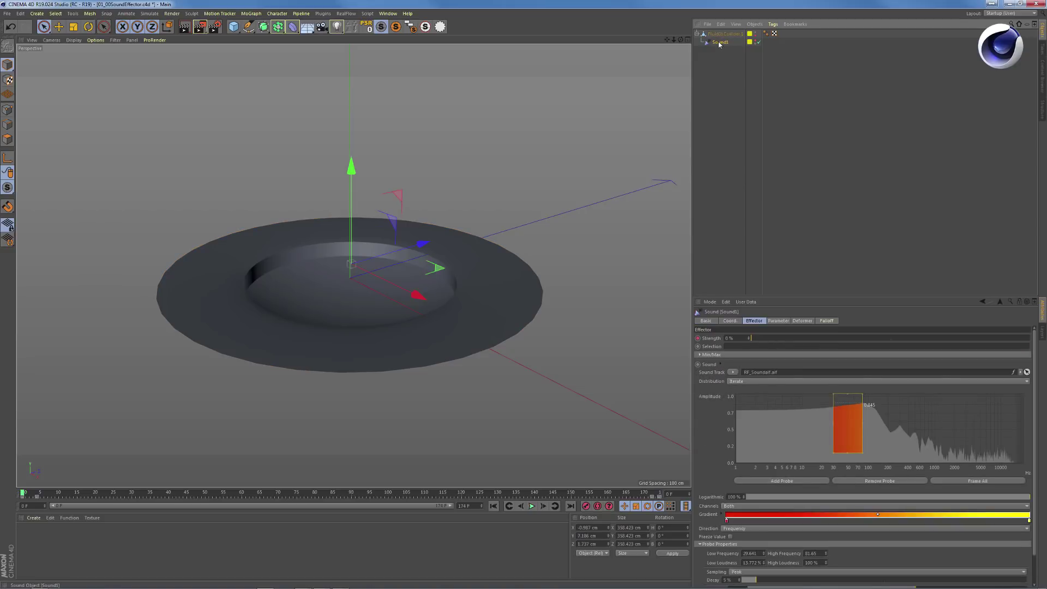
drag(718, 85, 708, 43)
drag(754, 299, 752, 175)
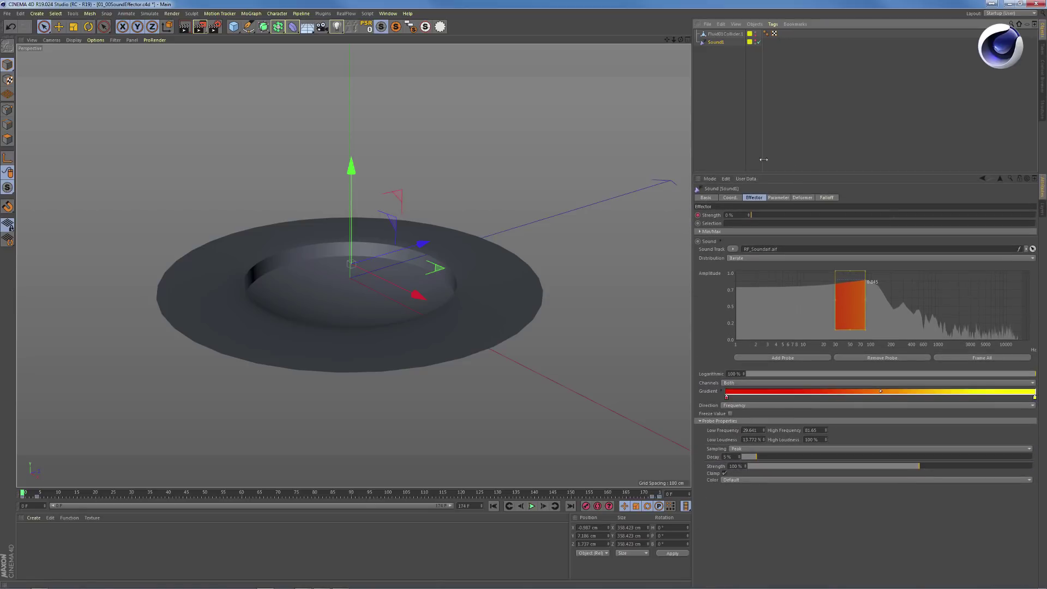
Switch the Sound effector's Deformation to Off and back to Object, and nest the effector under Fluid01Collider.1 again
click(802, 198)
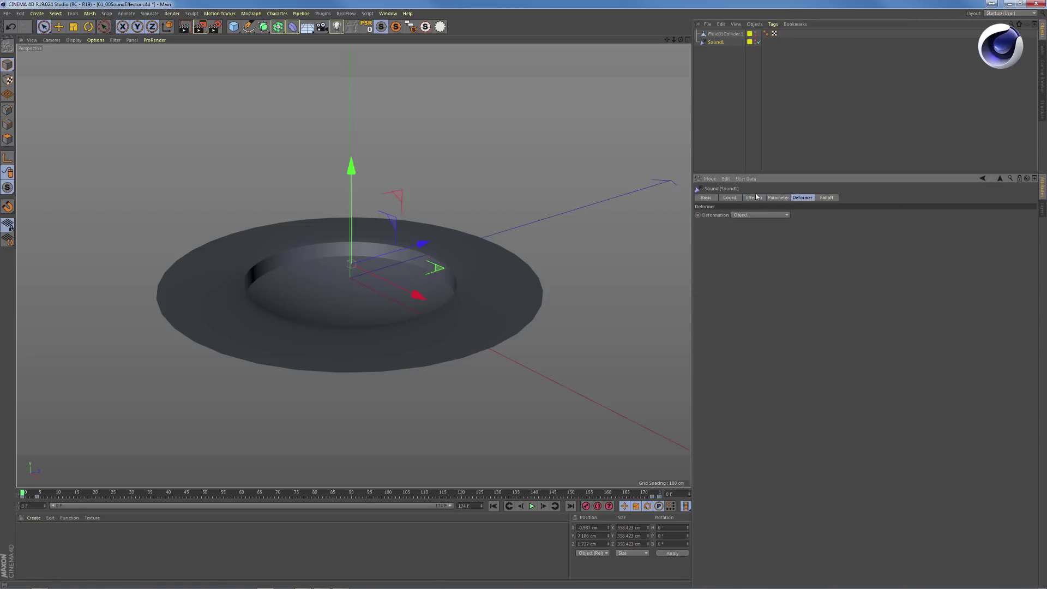
click(750, 215)
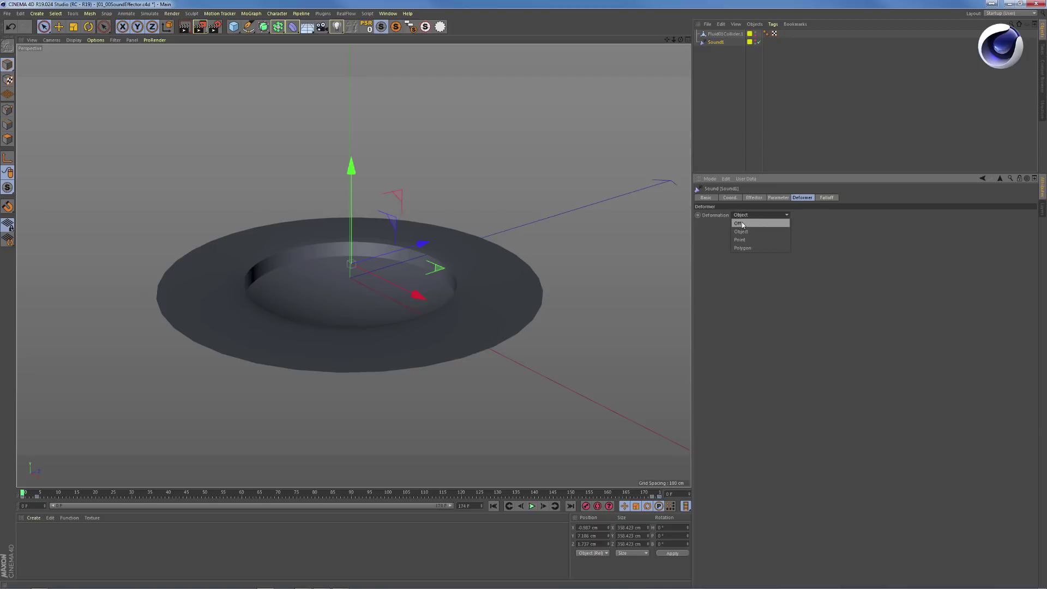
click(742, 224)
click(755, 215)
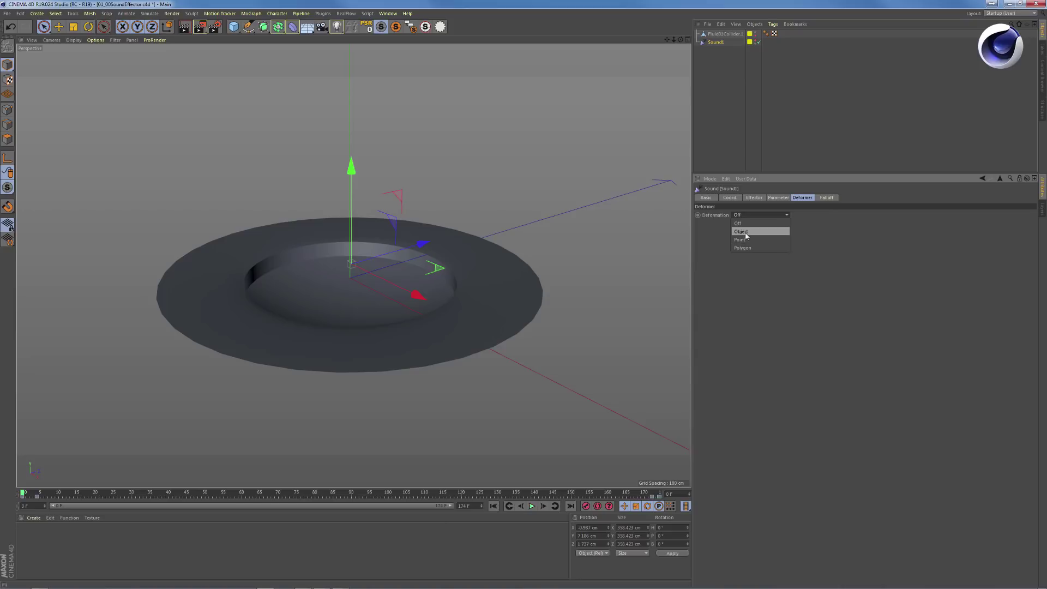
click(745, 233)
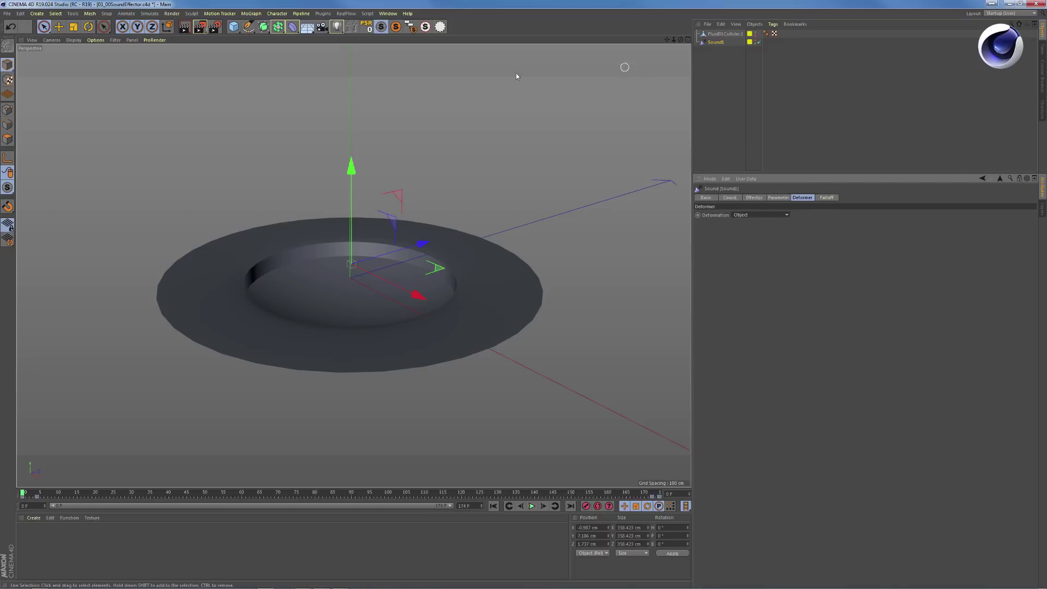
click(292, 27)
drag(717, 45, 724, 34)
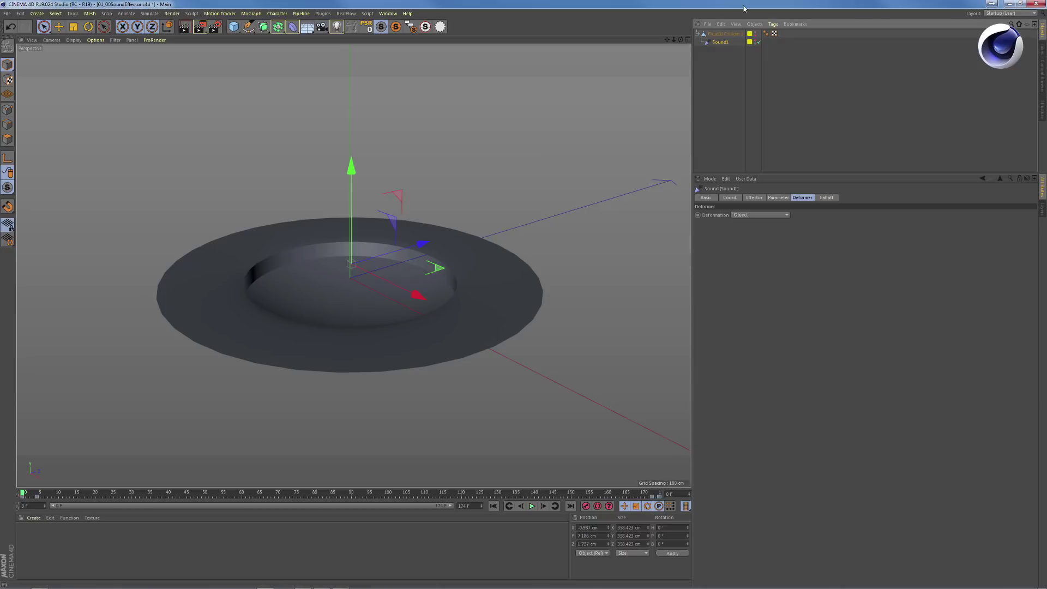
Clear the Sound effector's sound track and load RF_Soundaif from the AEP Assets folder in its place
click(720, 36)
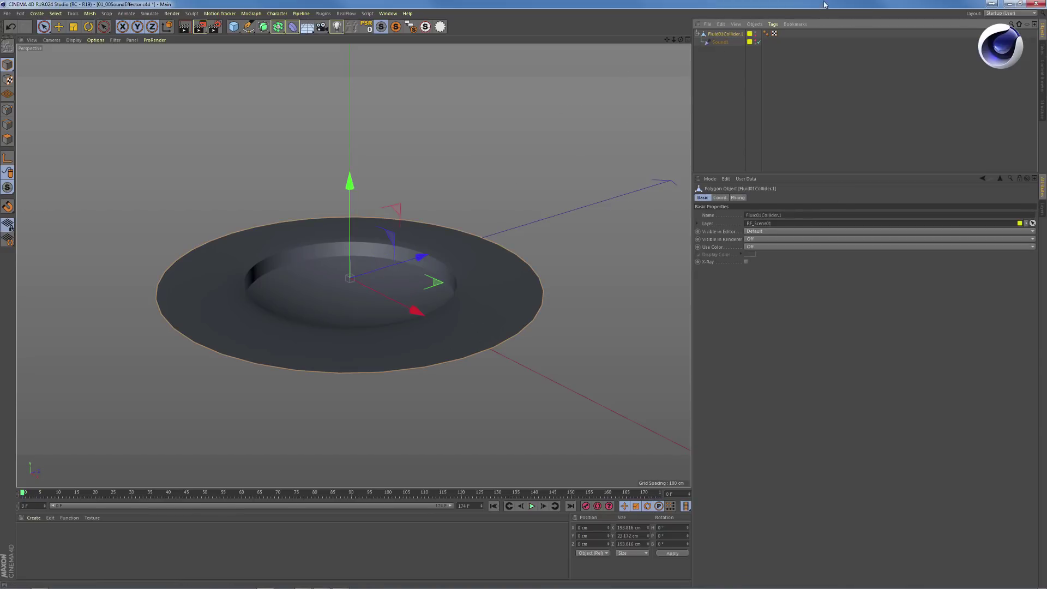
click(729, 43)
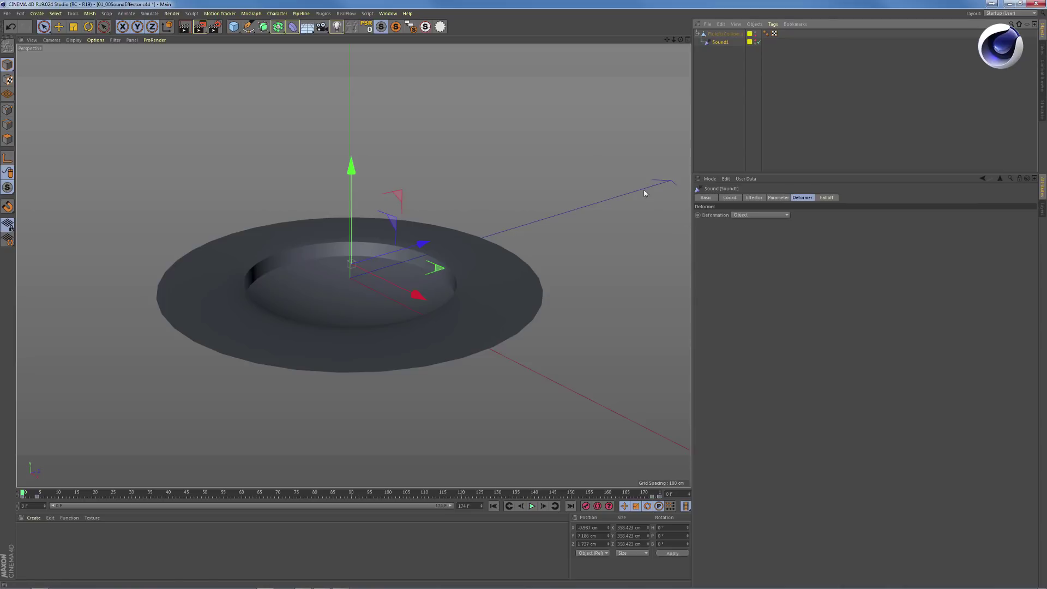
click(754, 197)
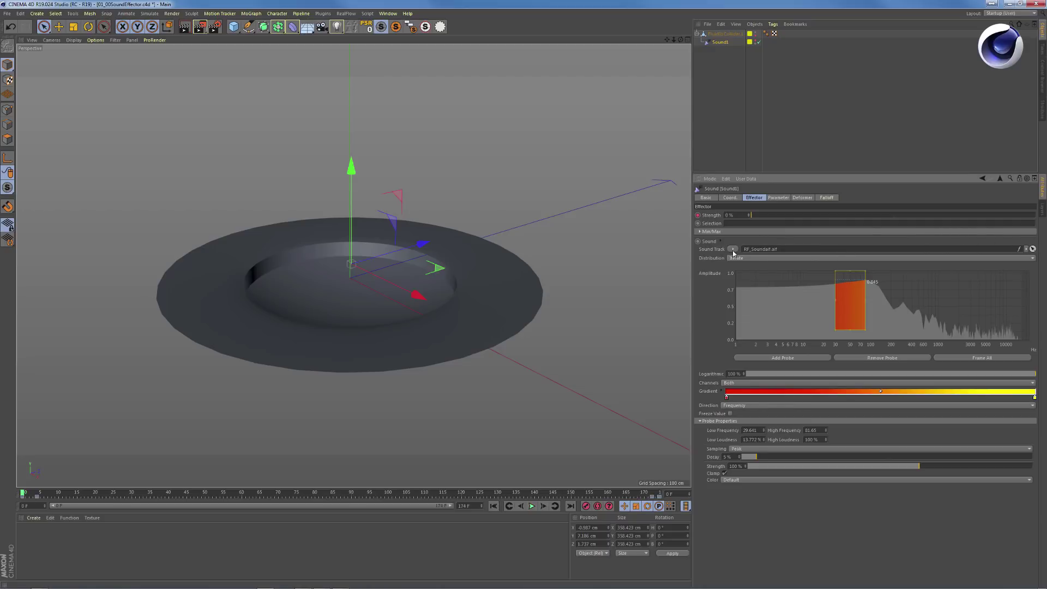
click(1027, 249)
click(1010, 257)
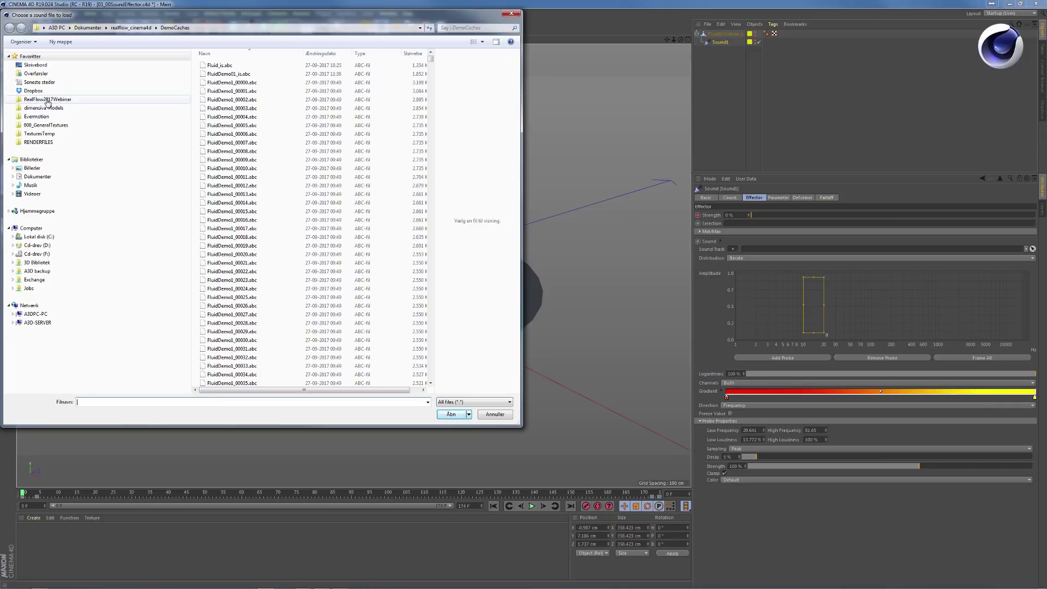
click(47, 102)
double_click(229, 75)
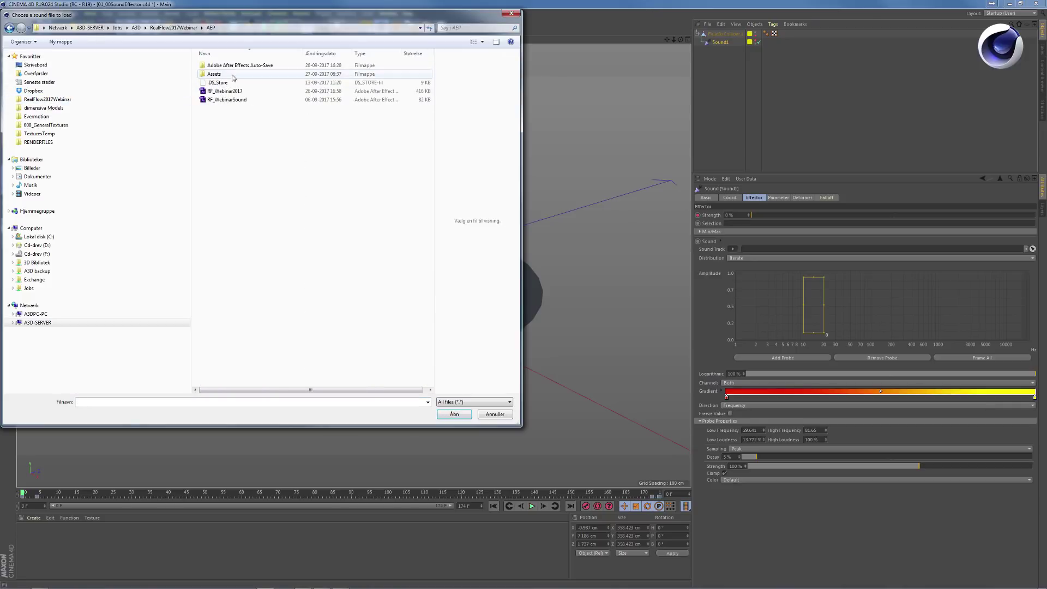
double_click(225, 75)
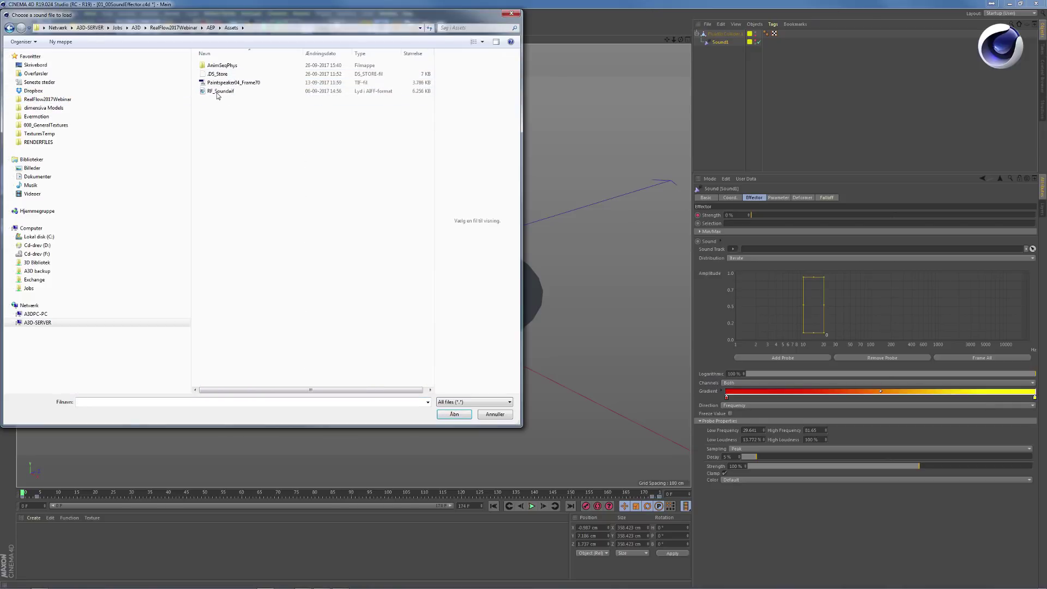
click(227, 91)
click(453, 414)
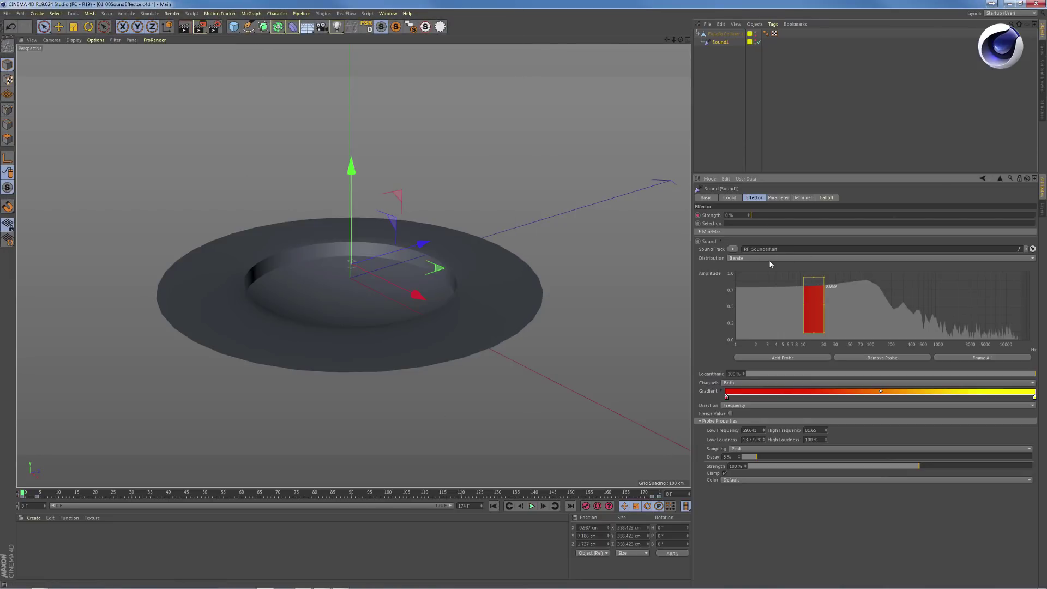
Open the Timeline and delete both RF_Soundaif.aif tracks from the Sound effector
key(shift+F3)
drag(289, 79, 464, 204)
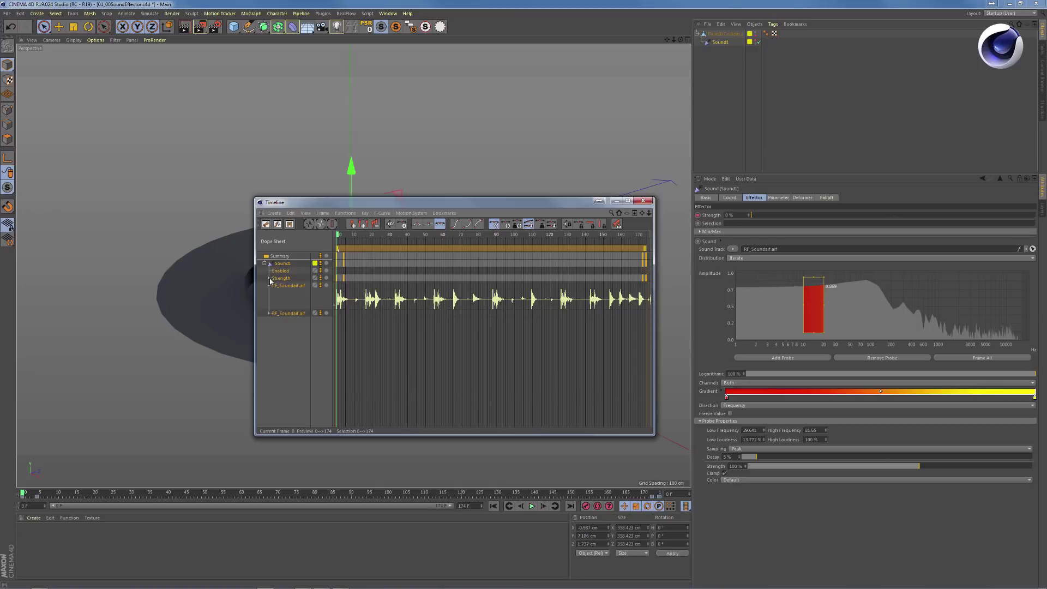
click(289, 313)
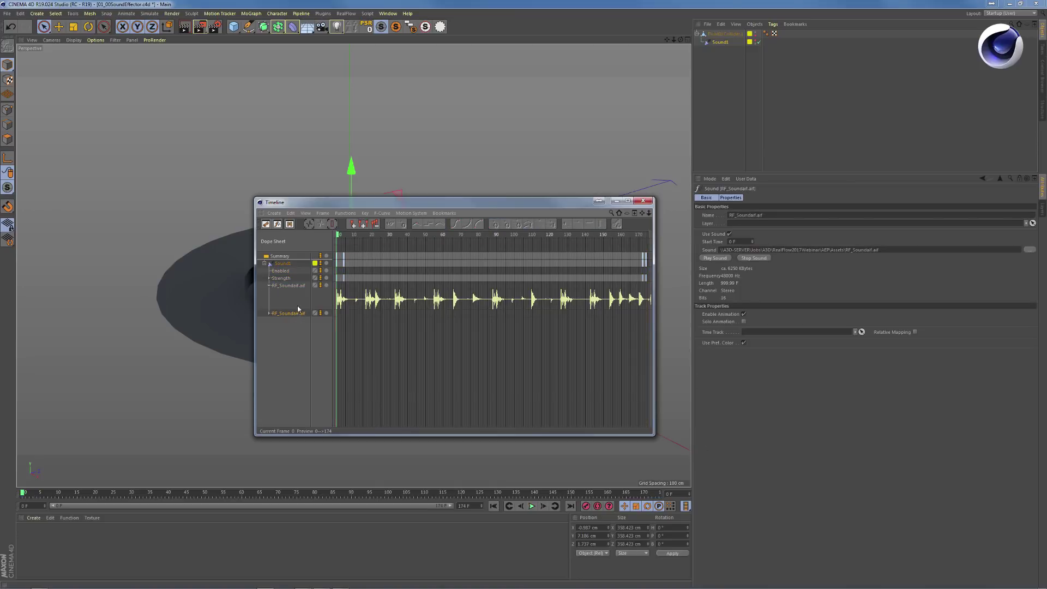
key(Delete)
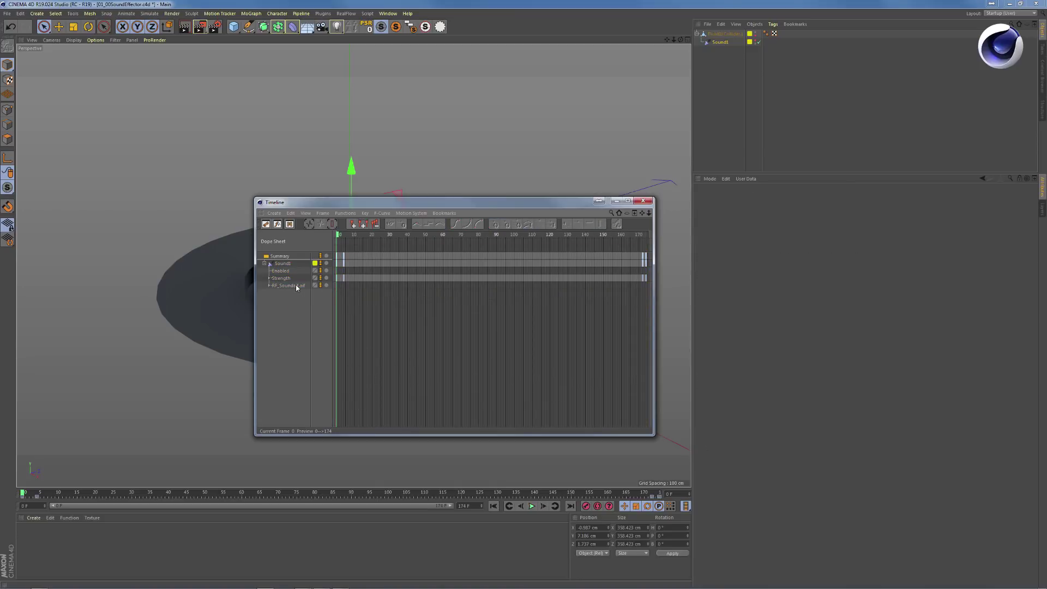
click(281, 285)
key(Delete)
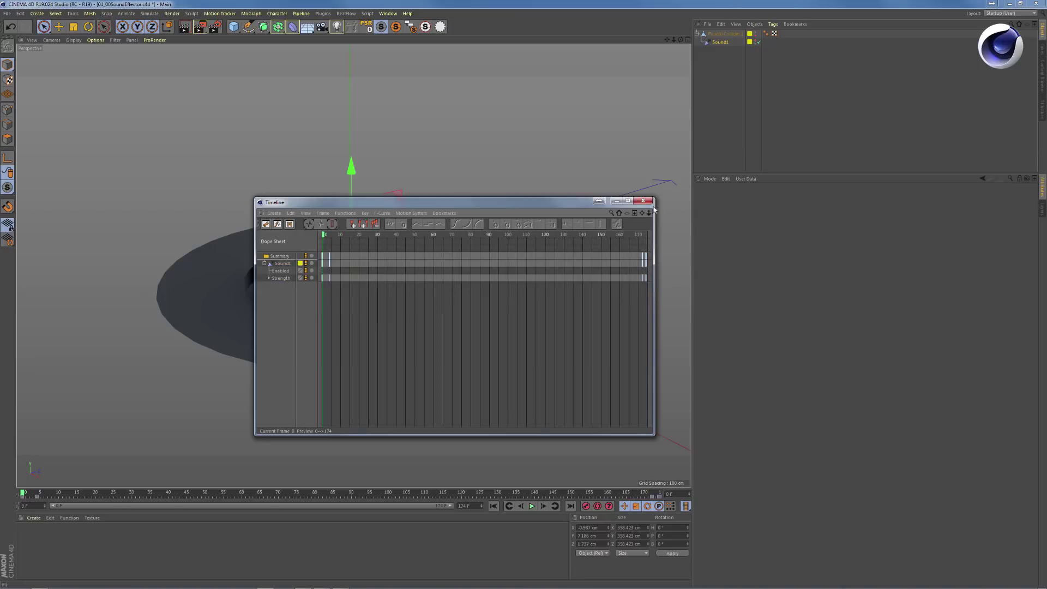
Load RF_Soundaif into the Sound effector as its only sound track and expand that track's waveform in the Timeline
click(283, 263)
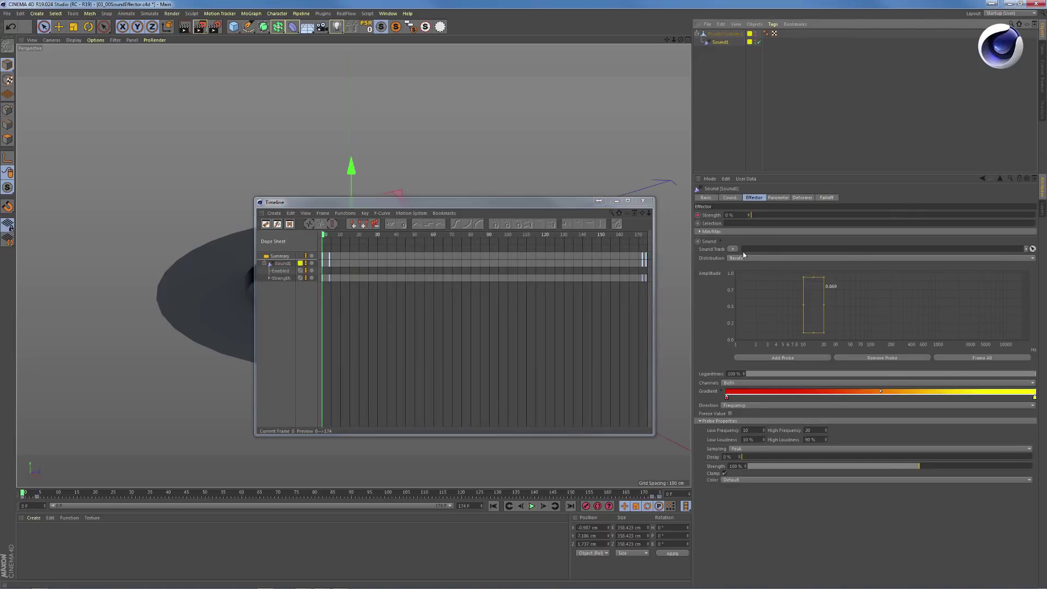
click(732, 249)
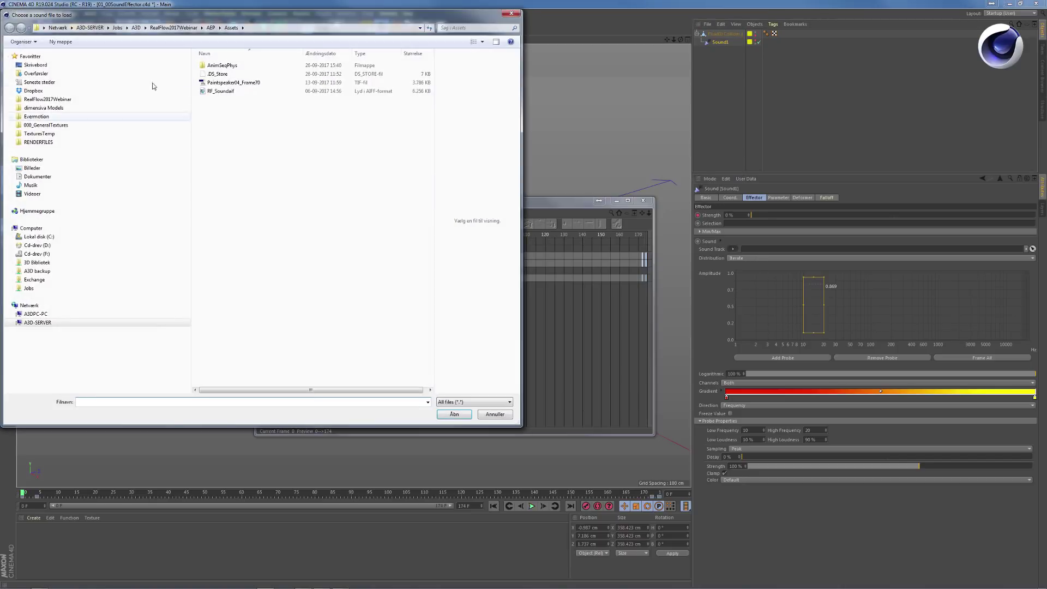
double_click(221, 91)
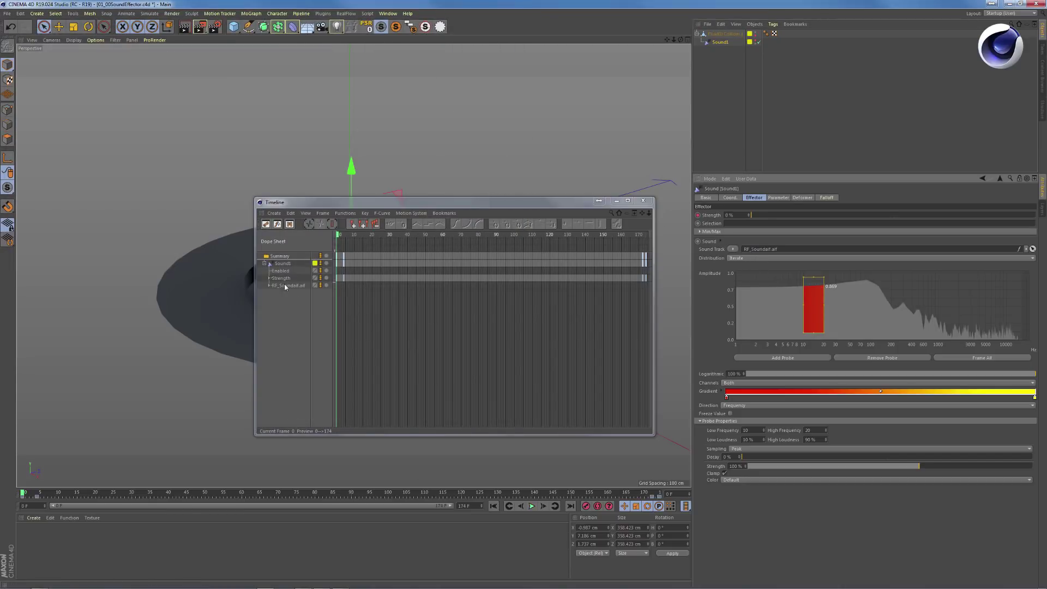
click(269, 286)
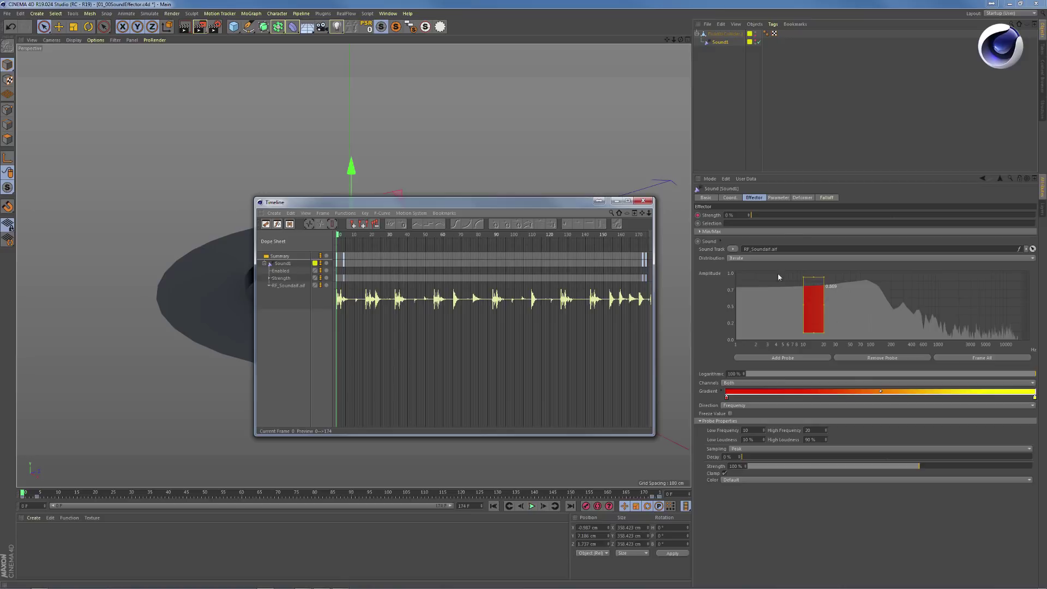
Inspect the properties of the RF_Soundaif.aif track, then move the Timeline lower and return to the Sound effector's settings
click(286, 287)
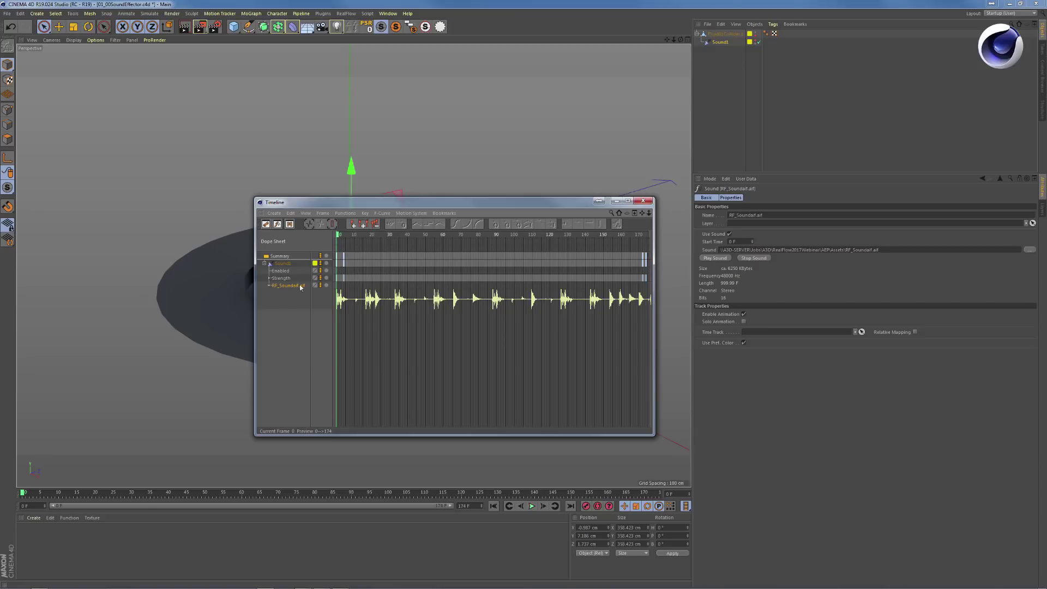
drag(325, 205, 310, 215)
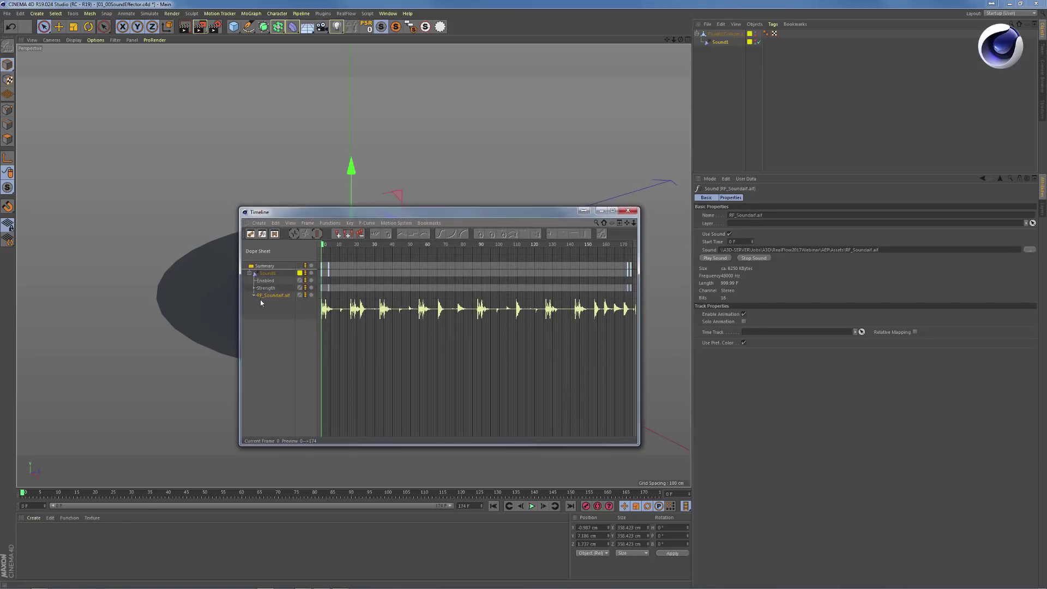
click(269, 273)
drag(456, 214, 393, 305)
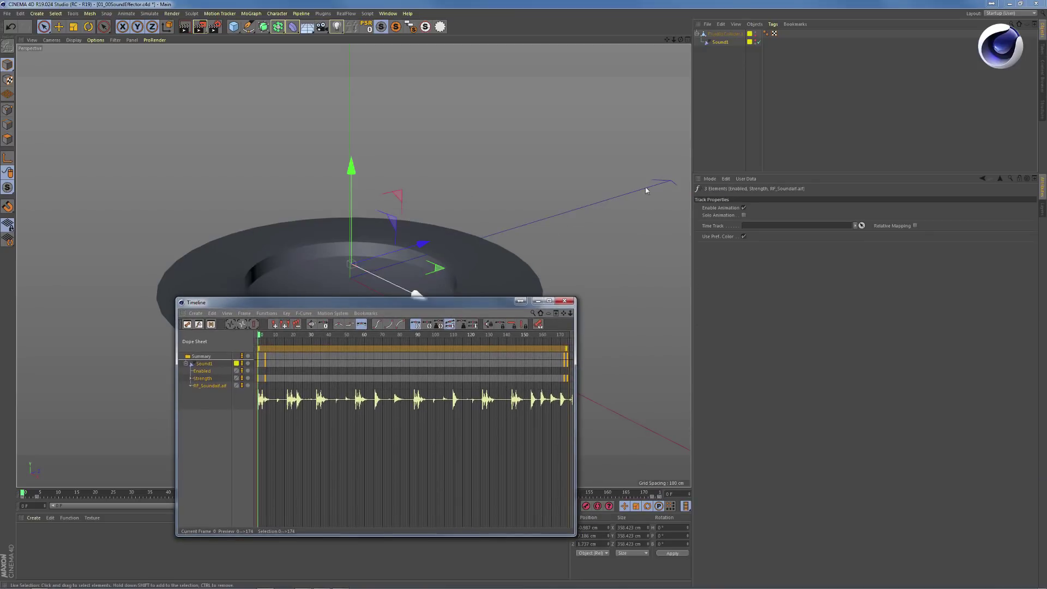
click(721, 42)
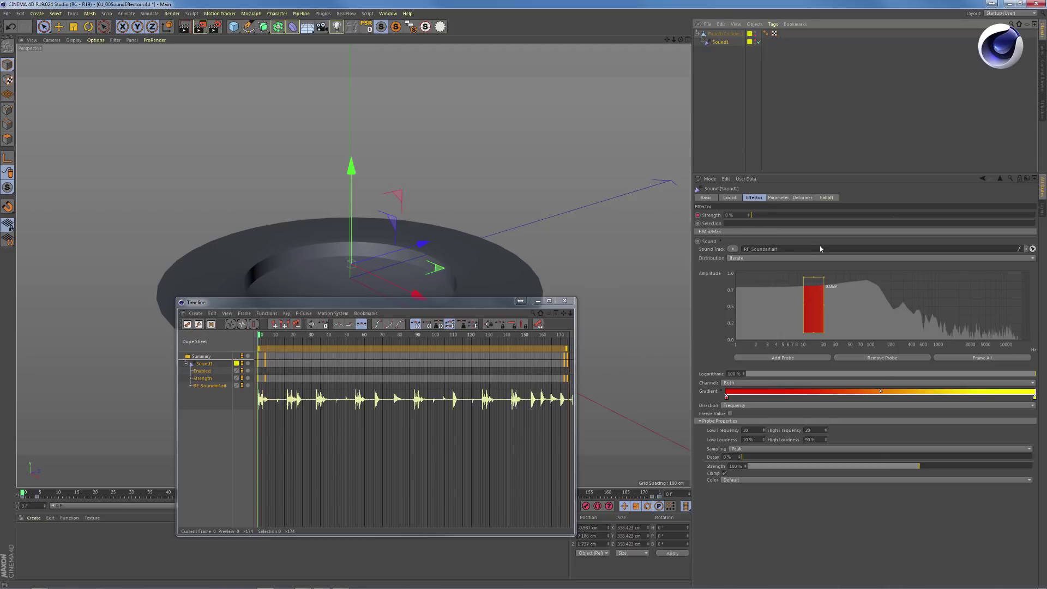
Play the animation, switch the Sound effector off and on again to compare its effect, close the Timeline and stop playback
key(F8)
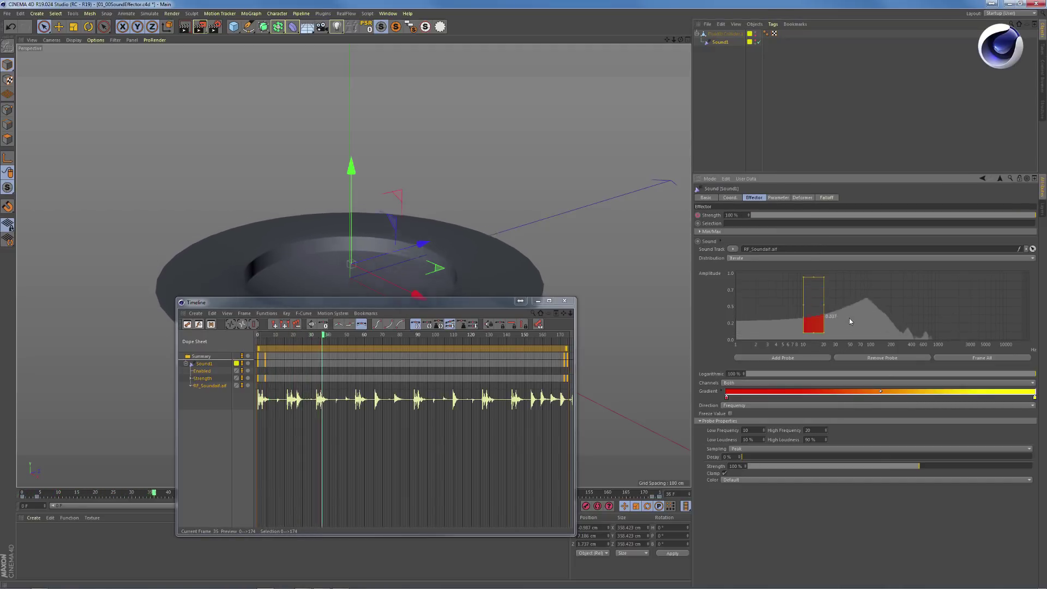
click(758, 42)
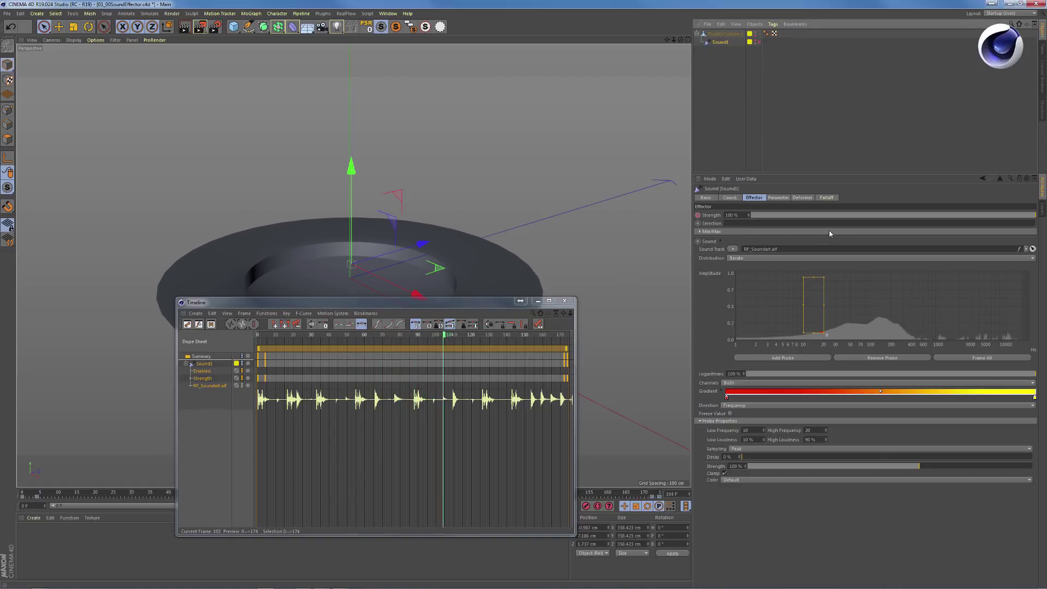
click(758, 42)
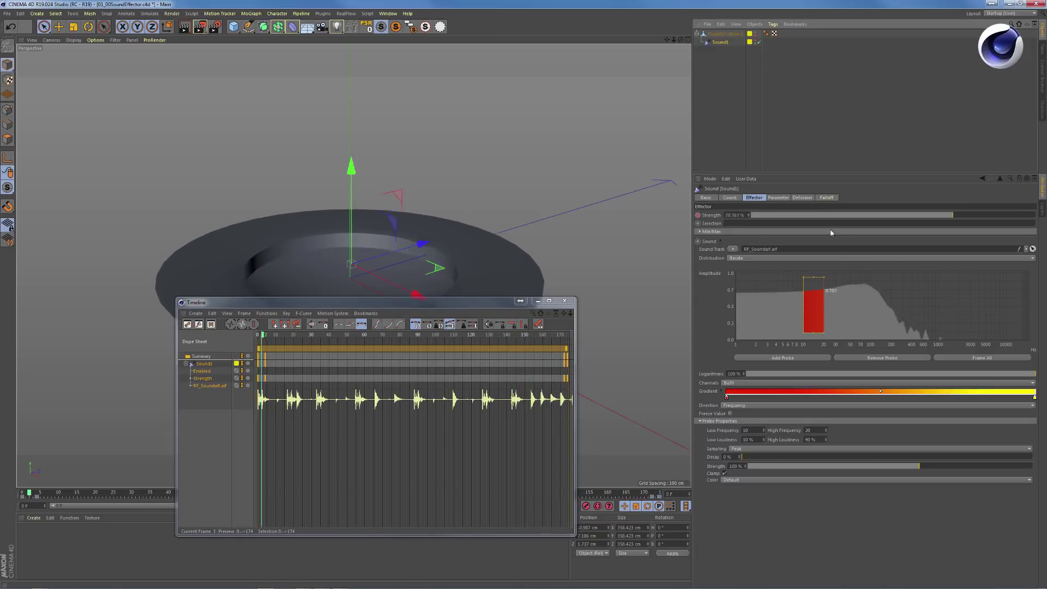
drag(491, 303, 433, 304)
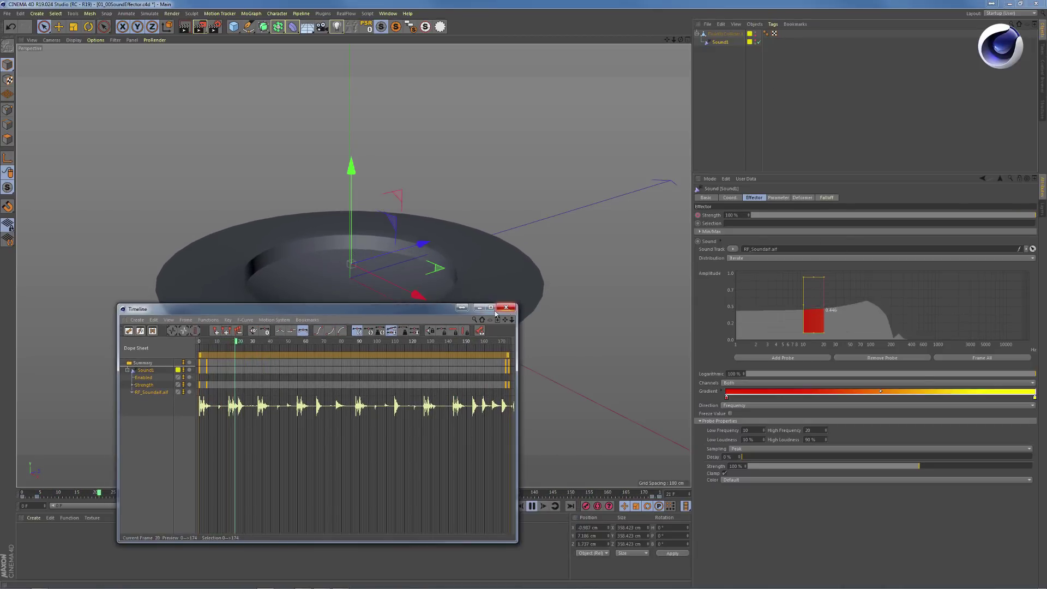
click(506, 301)
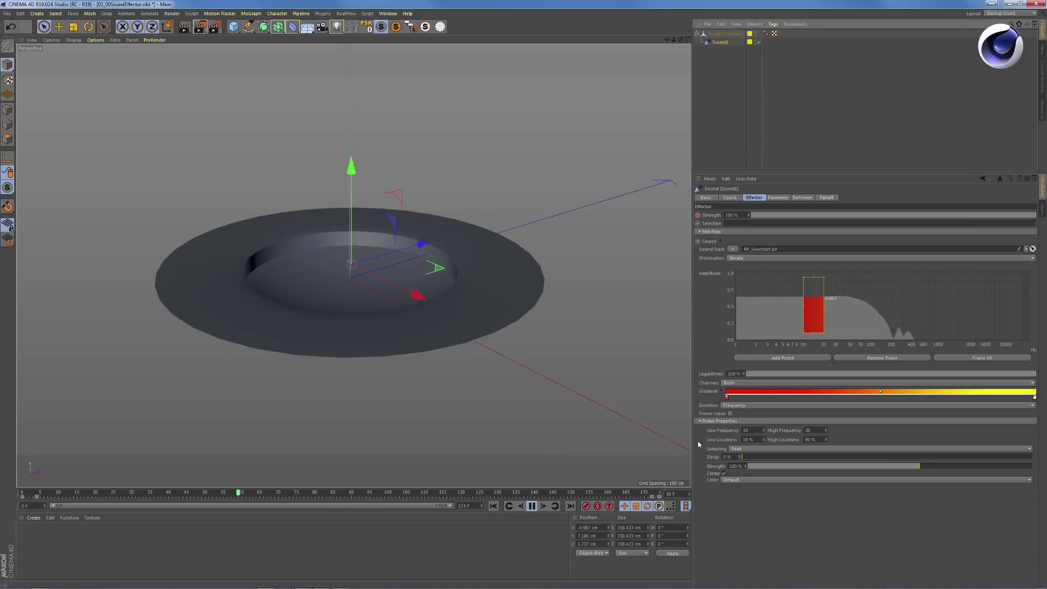
key(F8)
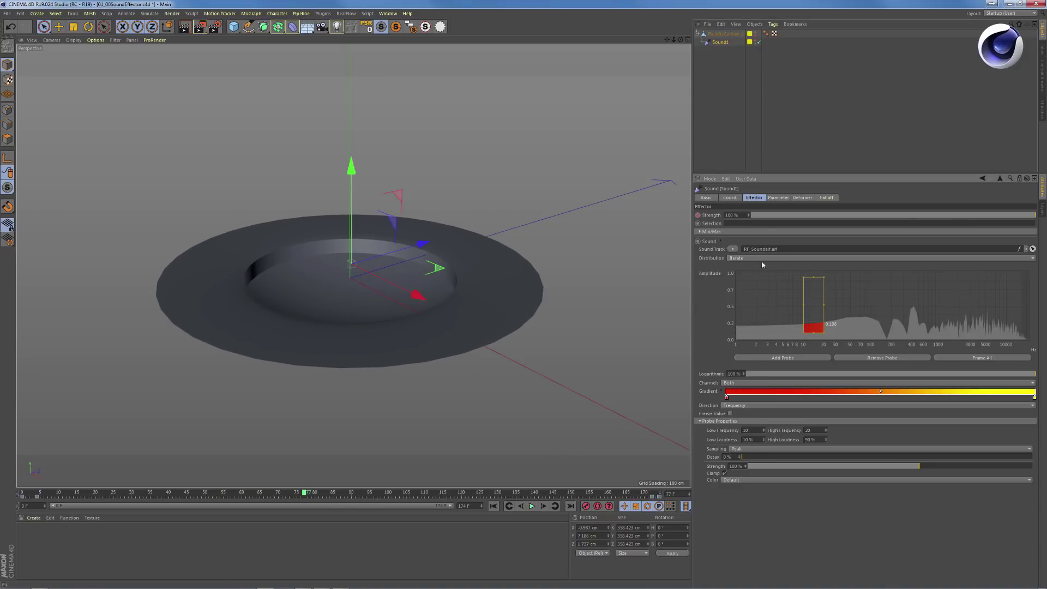
Return to the first frame and play the animation to examine how the probe samples the sound's frequency graph
click(23, 493)
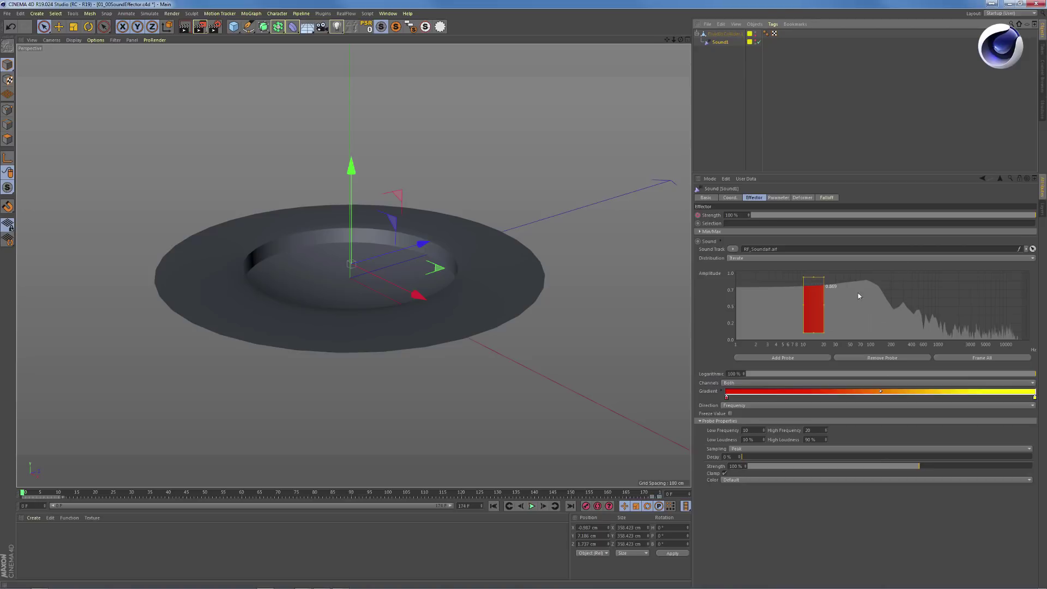
key(F8)
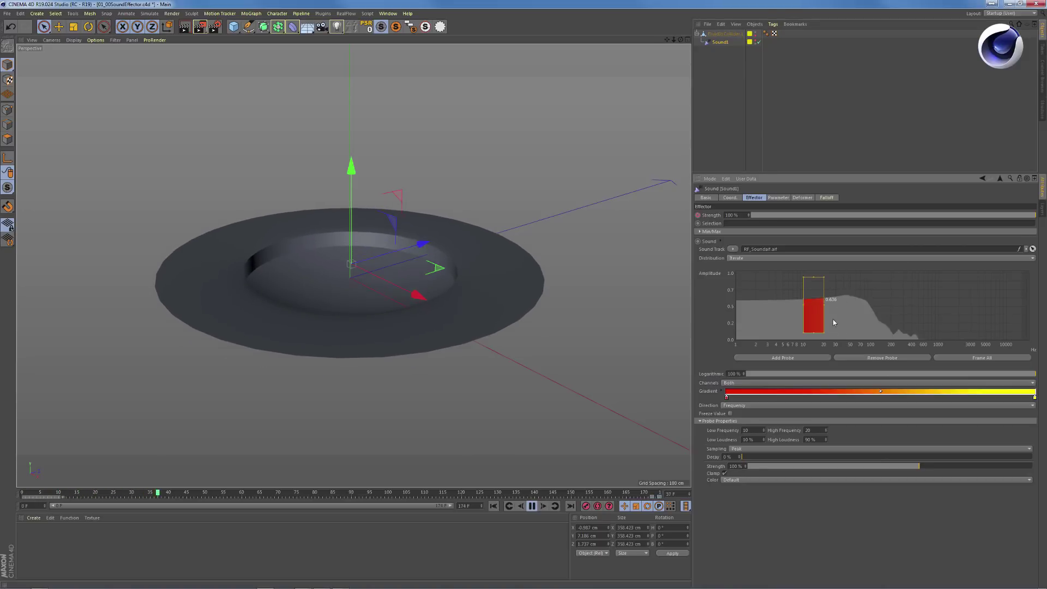
key(F8)
key(F8)
key(F8)
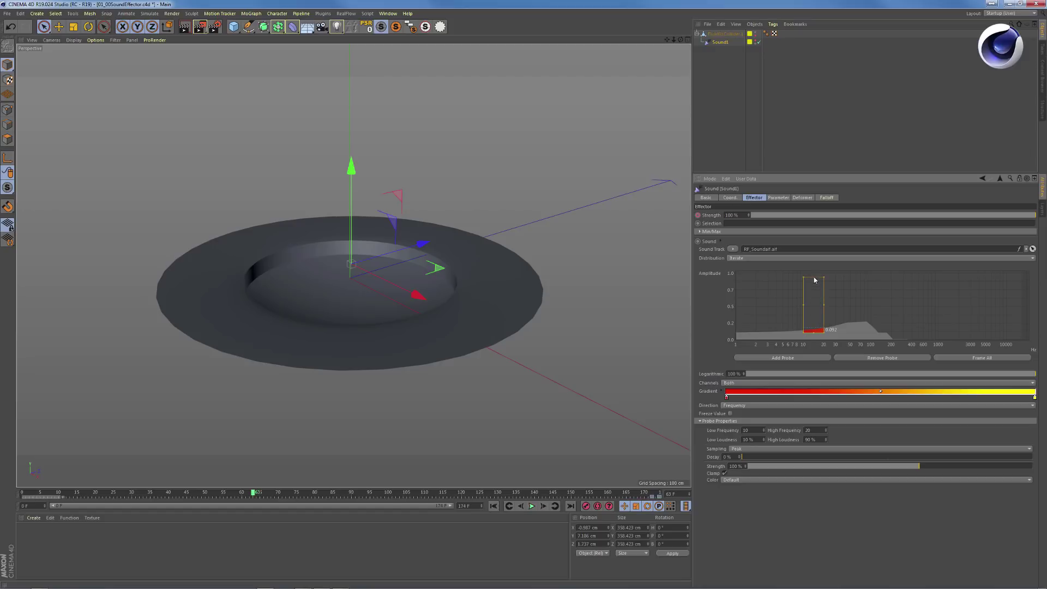
Lower the top of the sound probe to a high loudness of about 69% and play the animation to test it
drag(816, 304, 809, 289)
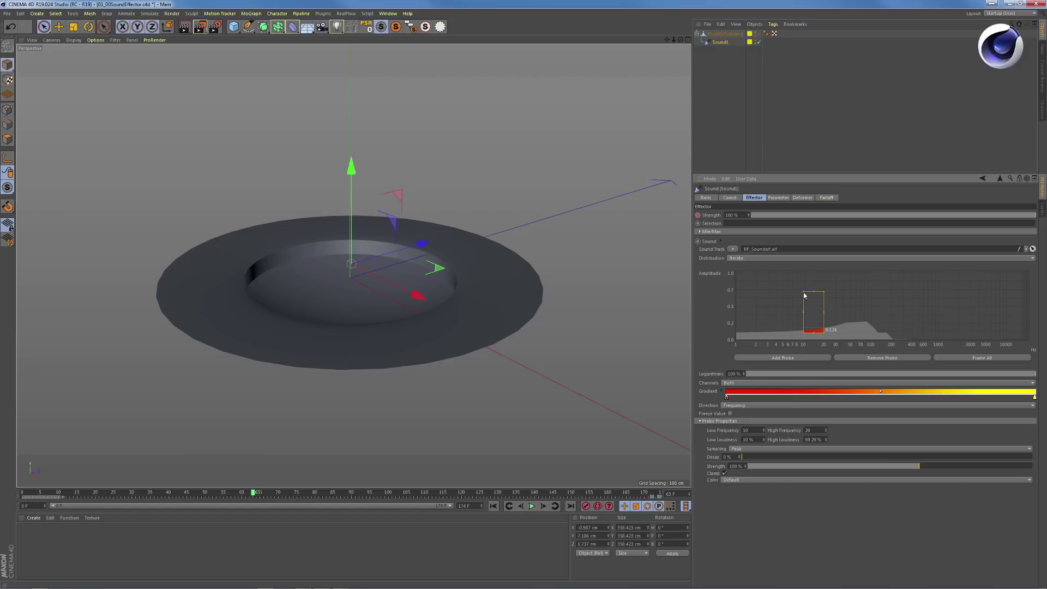
key(F8)
key(F8)
Move the sound probe to the high frequencies, about 5275 to 10550 Hz, and test it with playback
drag(822, 323, 1008, 334)
key(F8)
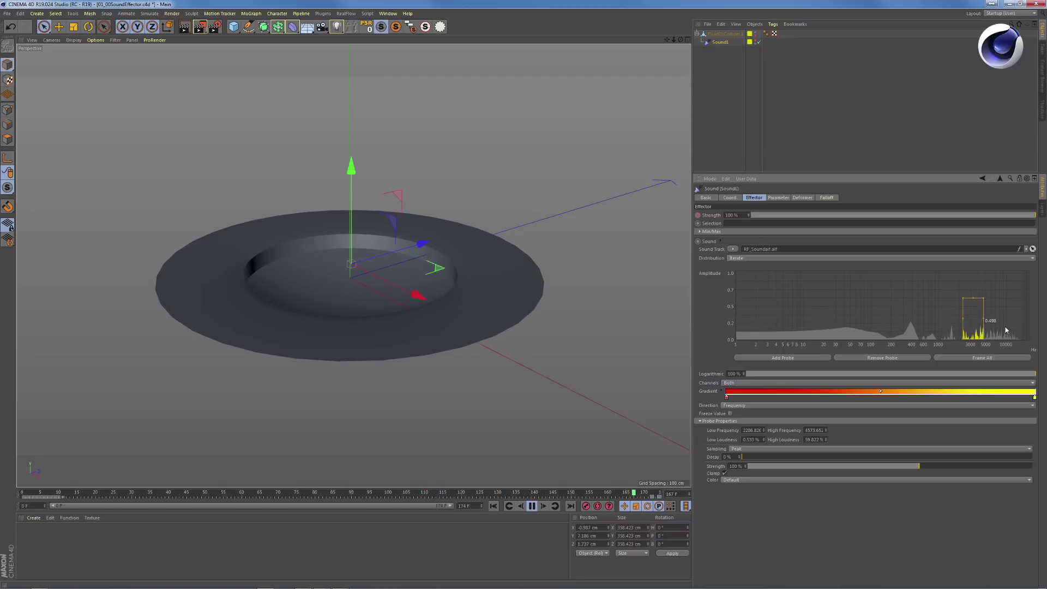
drag(1006, 330, 1005, 344)
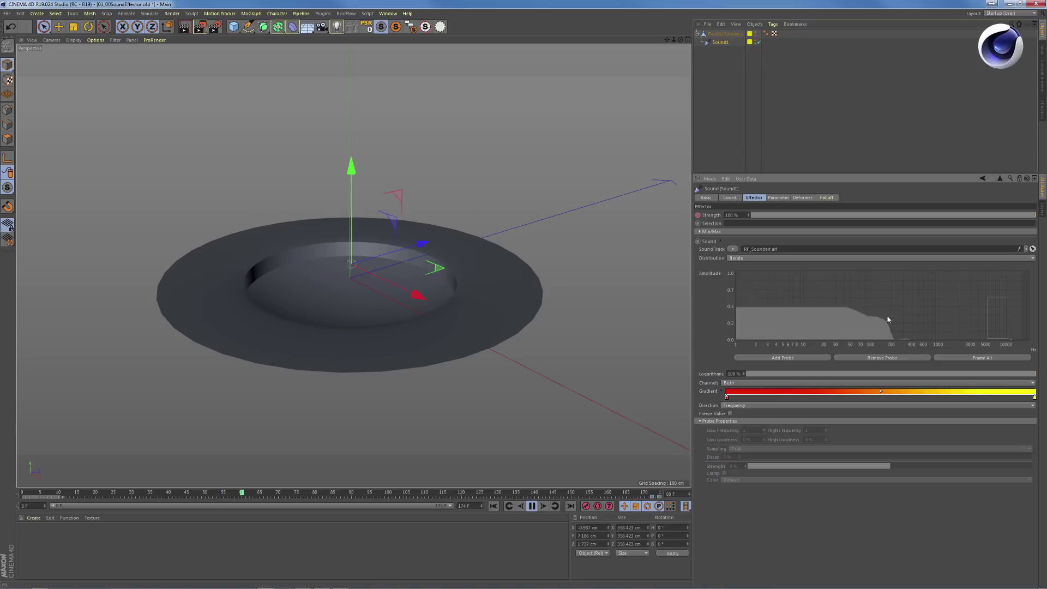
key(space)
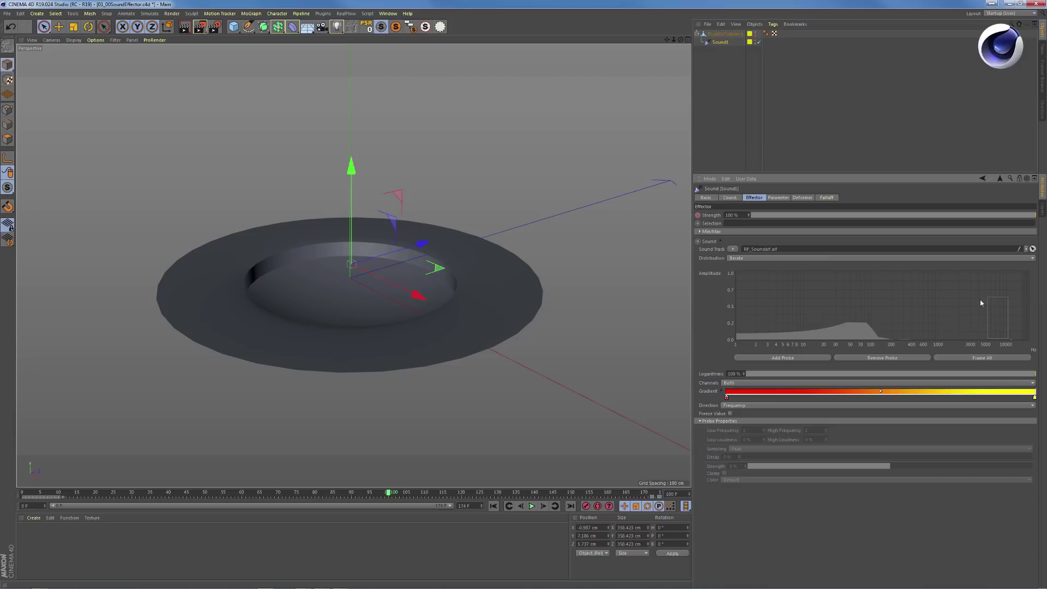
Reselect the sound probe, move it to the low frequencies at about 5.6 to 8.6 Hz, and play the animation
click(988, 315)
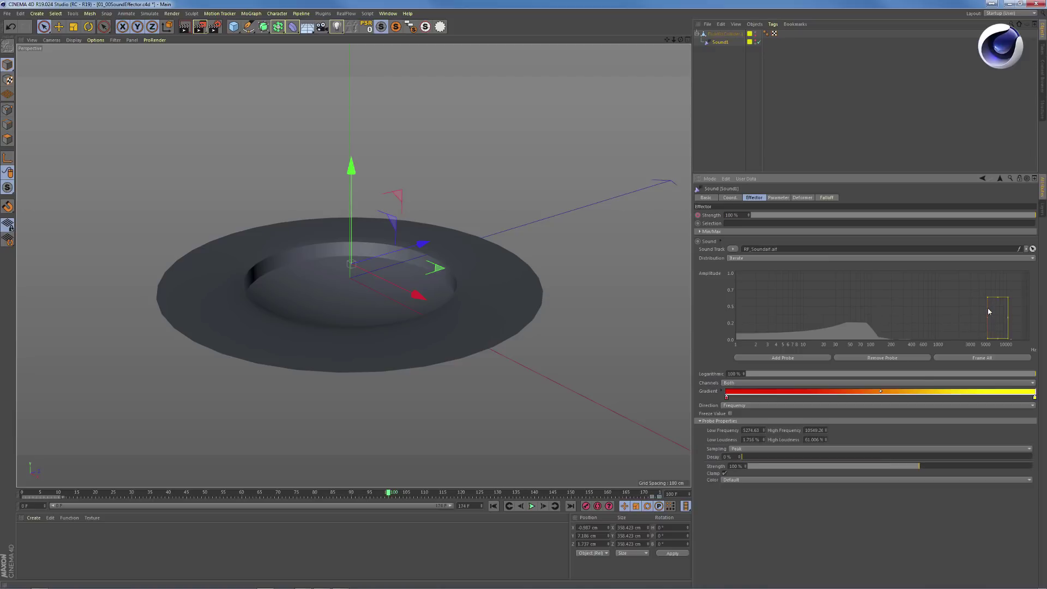
drag(968, 315, 918, 316)
mouse_move(809, 321)
mouse_down()
mouse_move(777, 308)
mouse_move(792, 306)
mouse_move(798, 338)
mouse_up()
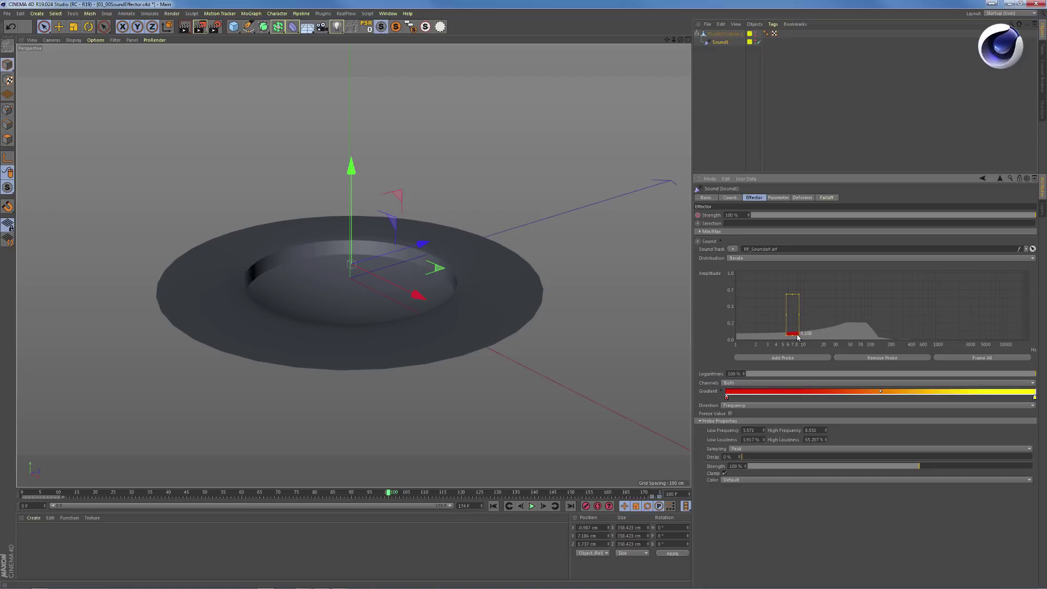
key(F8)
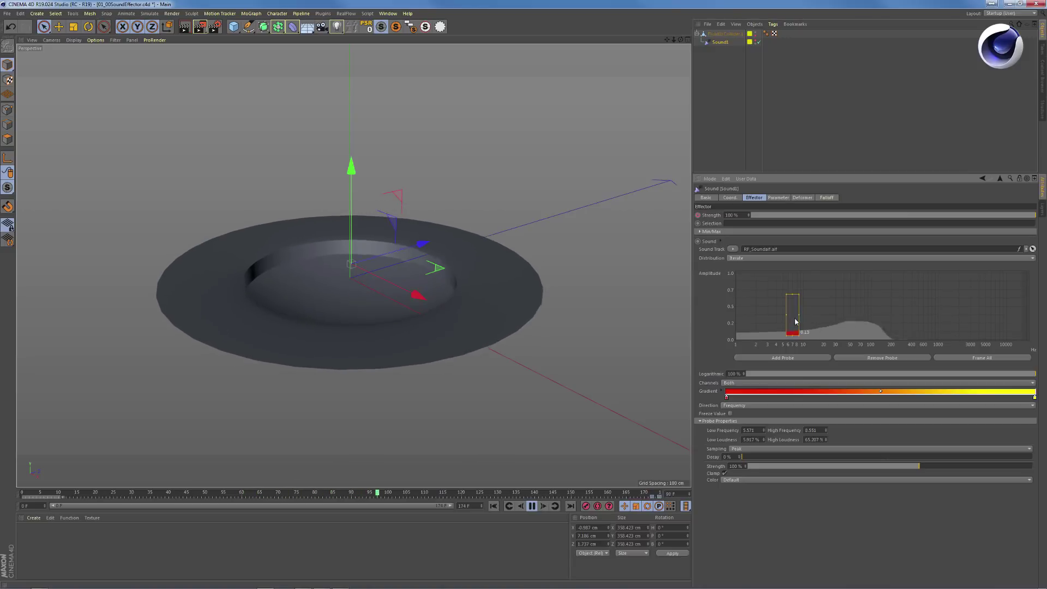
Review the probe's sampling options, keep Peak sampling, and play the animation briefly to examine how the probe responds
key(F8)
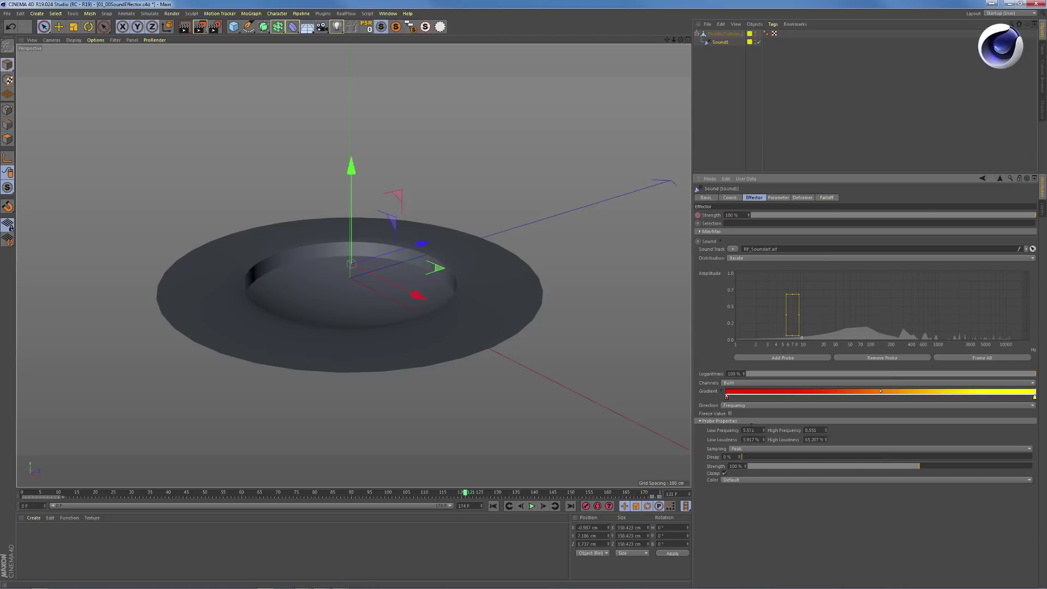
click(745, 448)
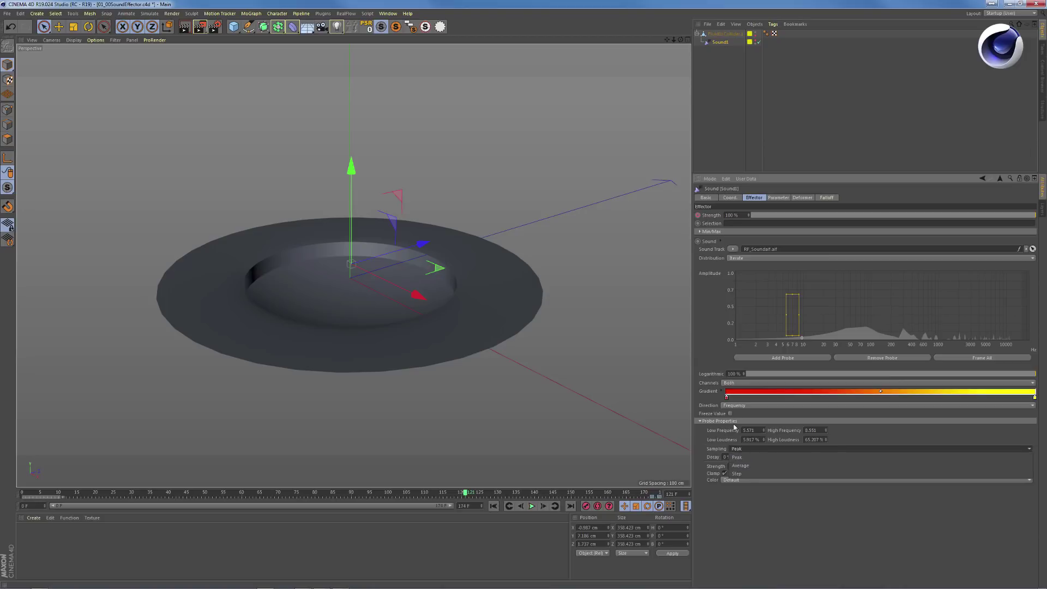
click(729, 449)
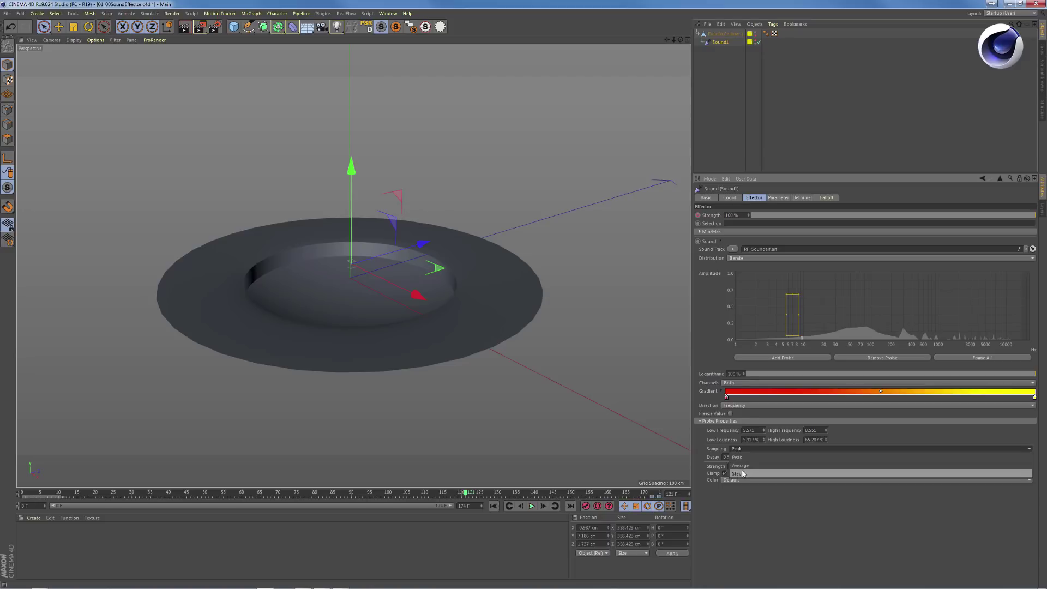
click(741, 452)
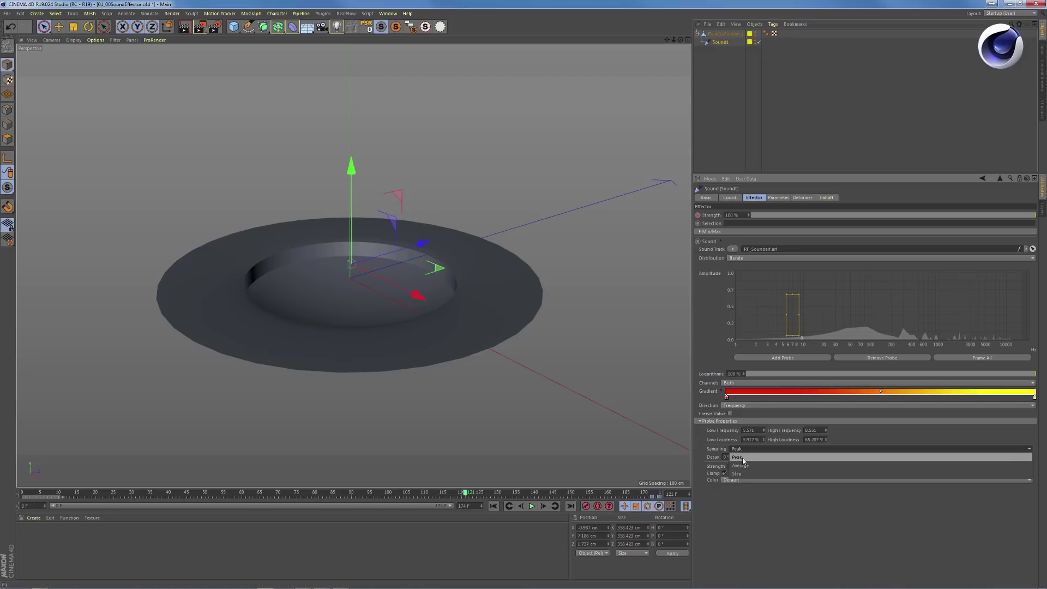
click(742, 458)
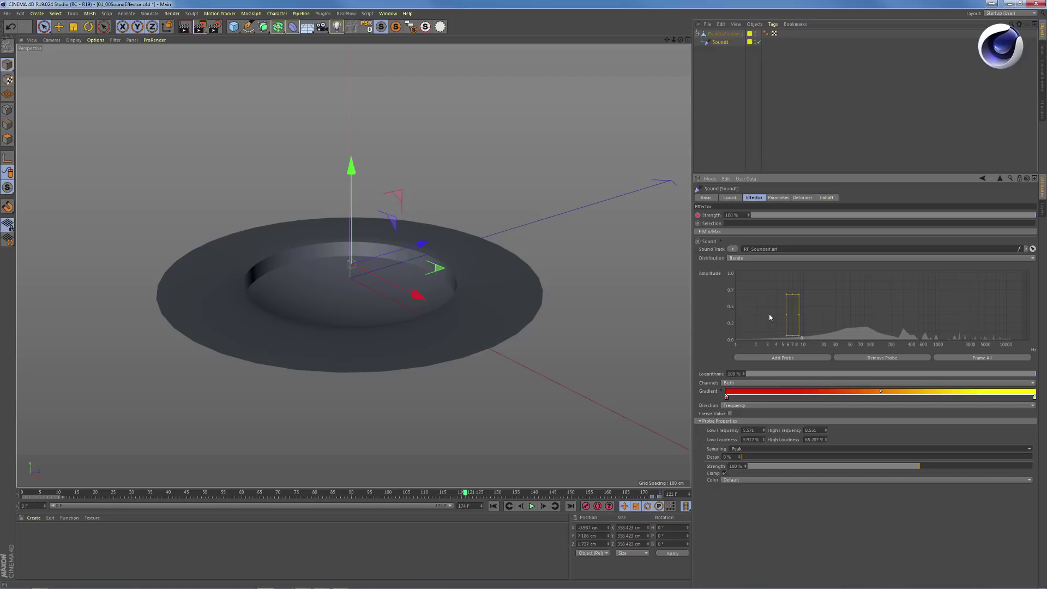
key(F8)
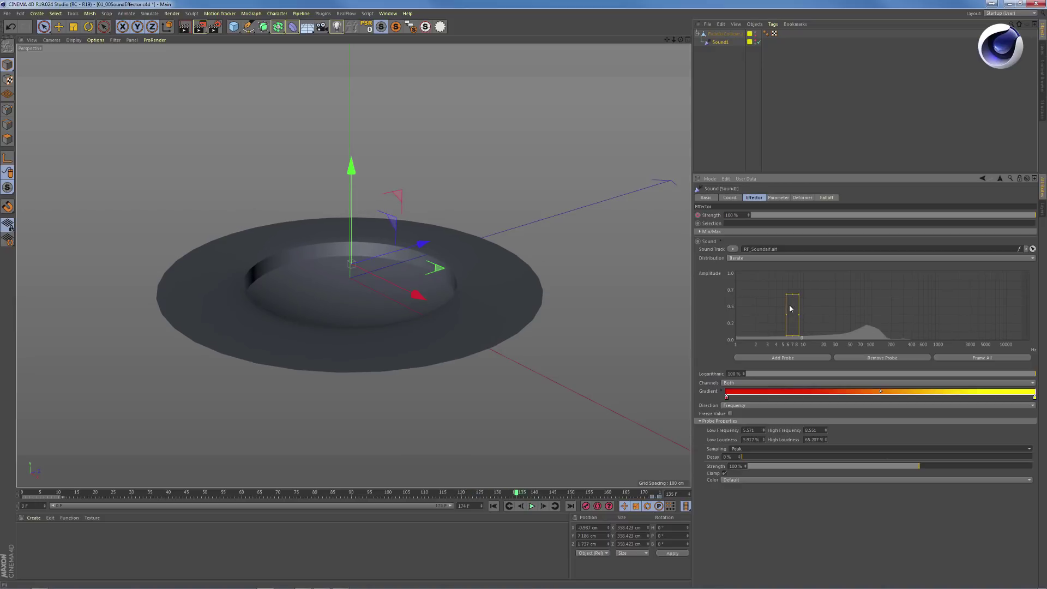
key(F8)
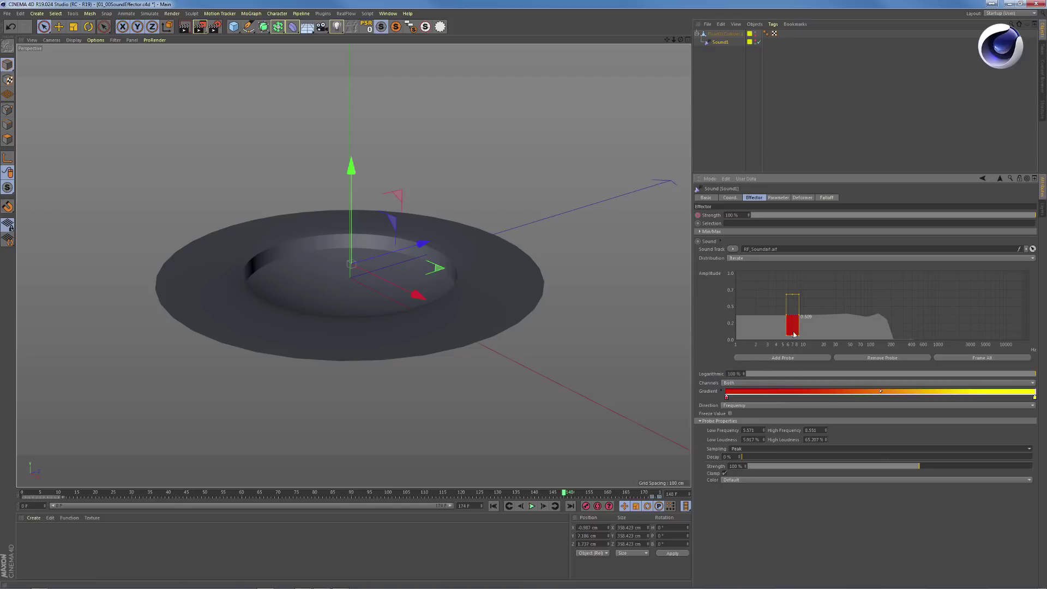
During playback, raise the sound effector's Y position offset to about 49 cm, and return to its probe settings
click(778, 197)
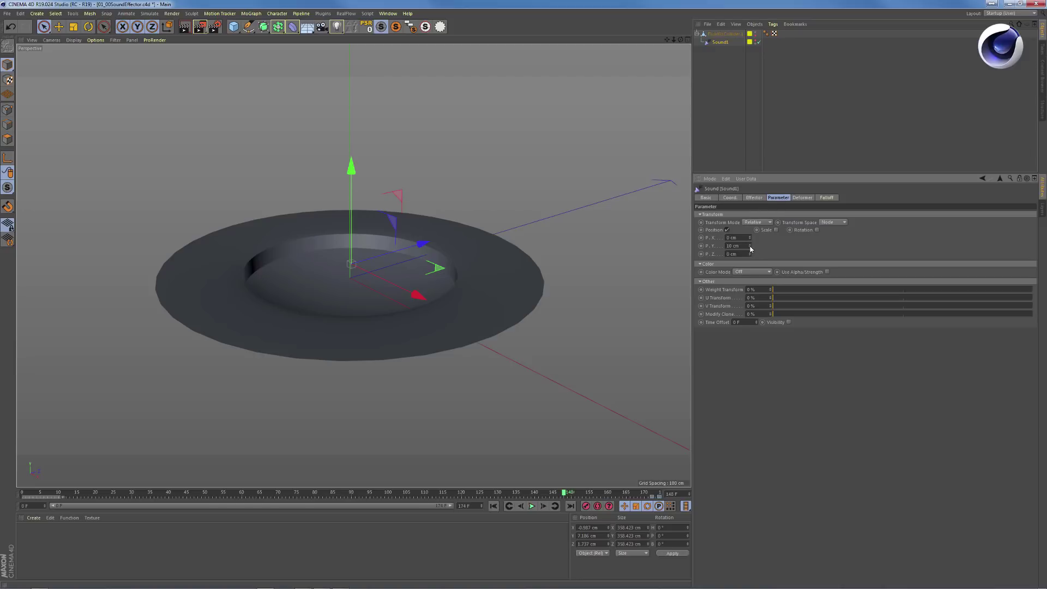
key(F8)
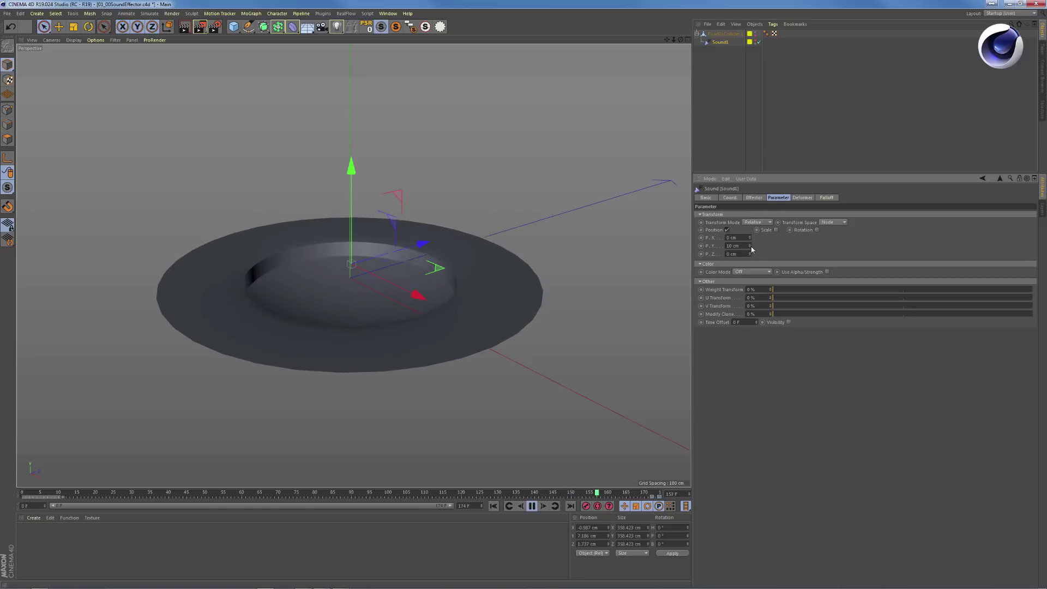
drag(750, 246, 767, 244)
click(757, 199)
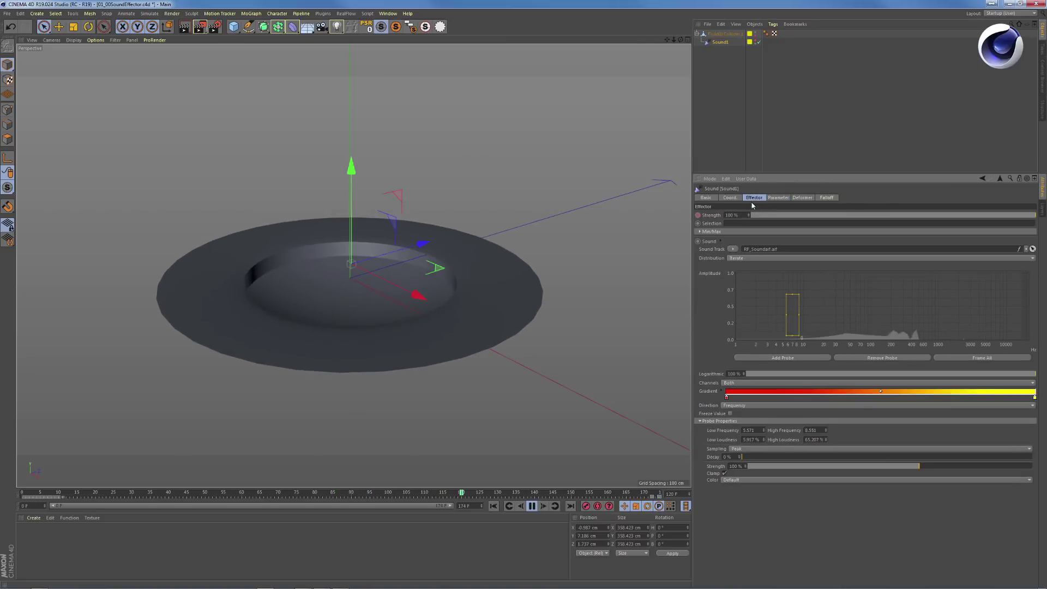
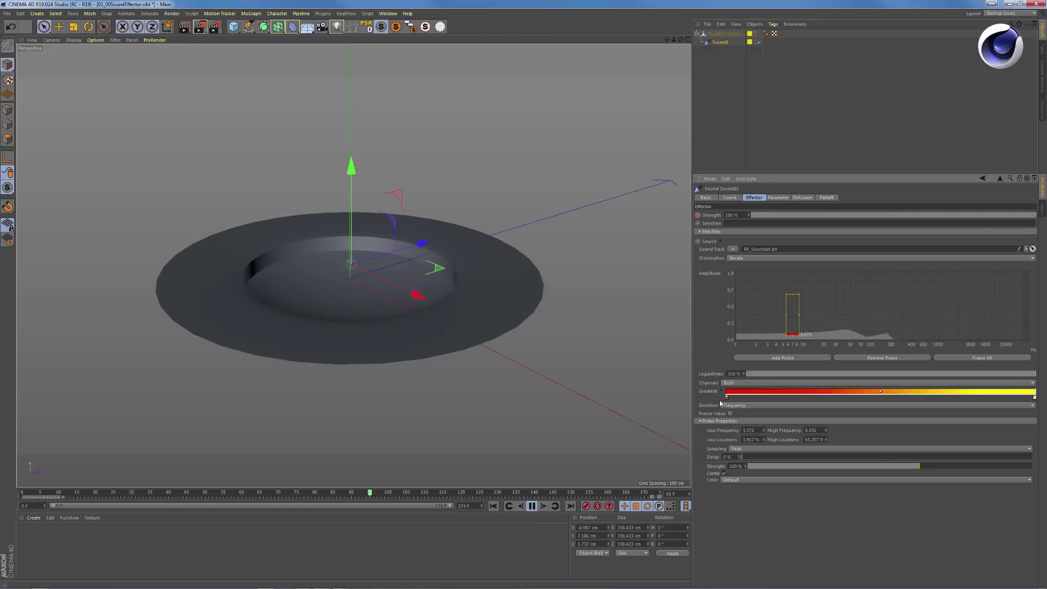
Try probe decay values from 66% down to 3% during playback, settle on 6%, and stop the animation
drag(785, 456, 934, 458)
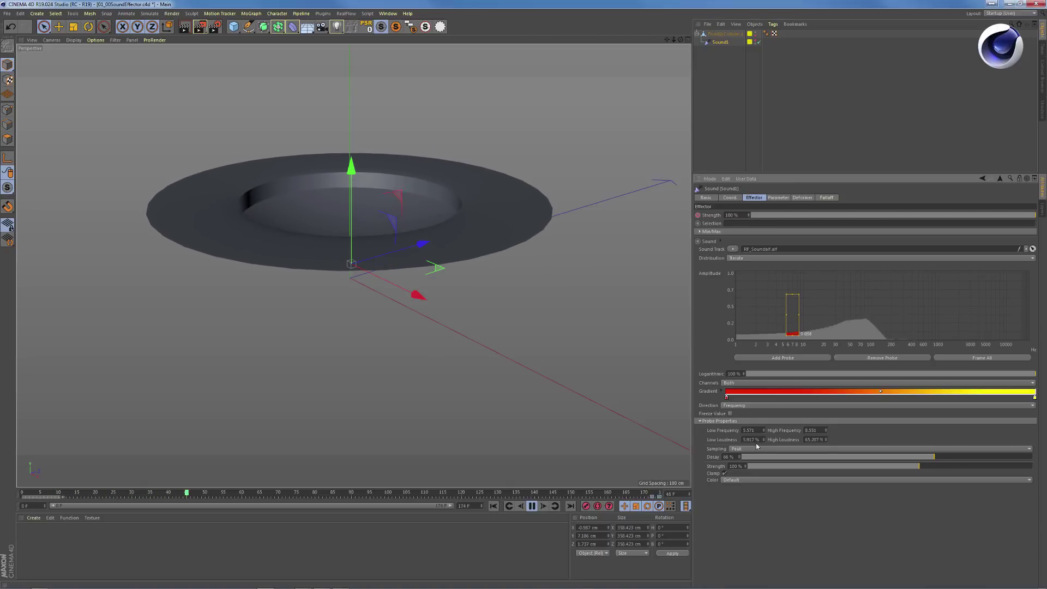
click(756, 458)
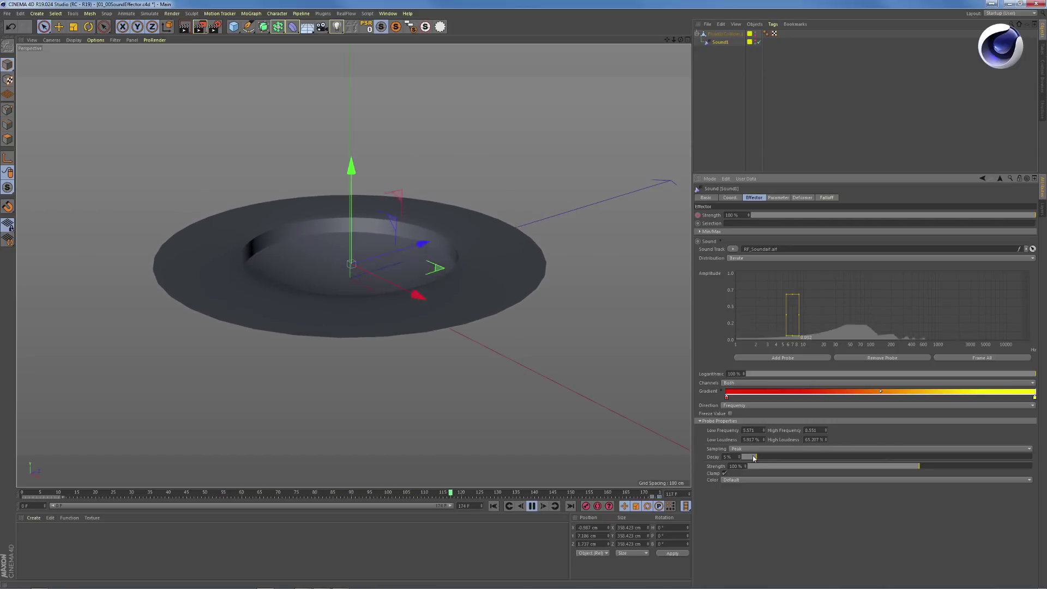
drag(754, 458, 750, 458)
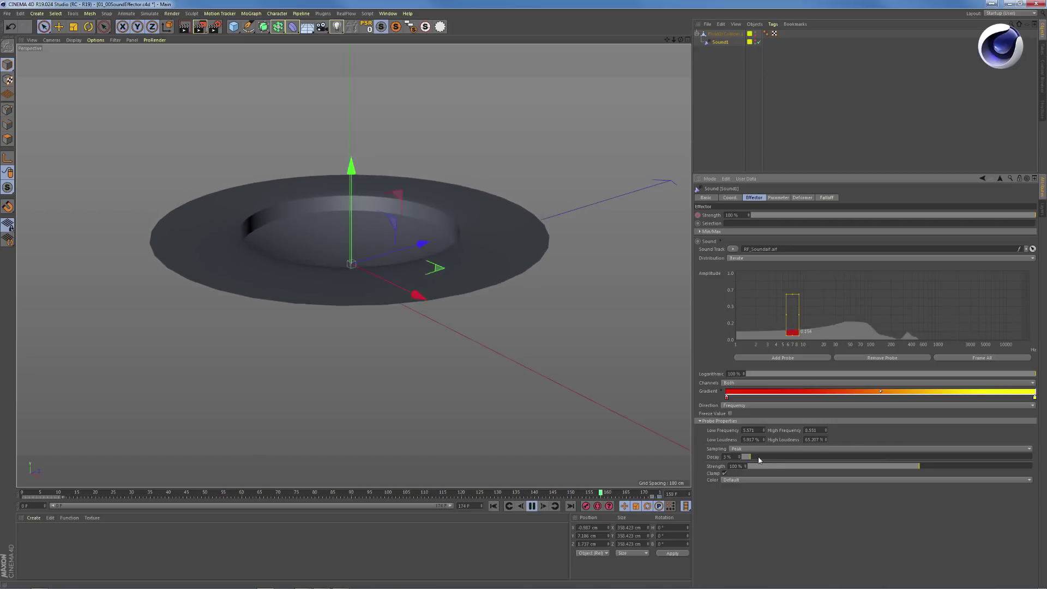
click(758, 457)
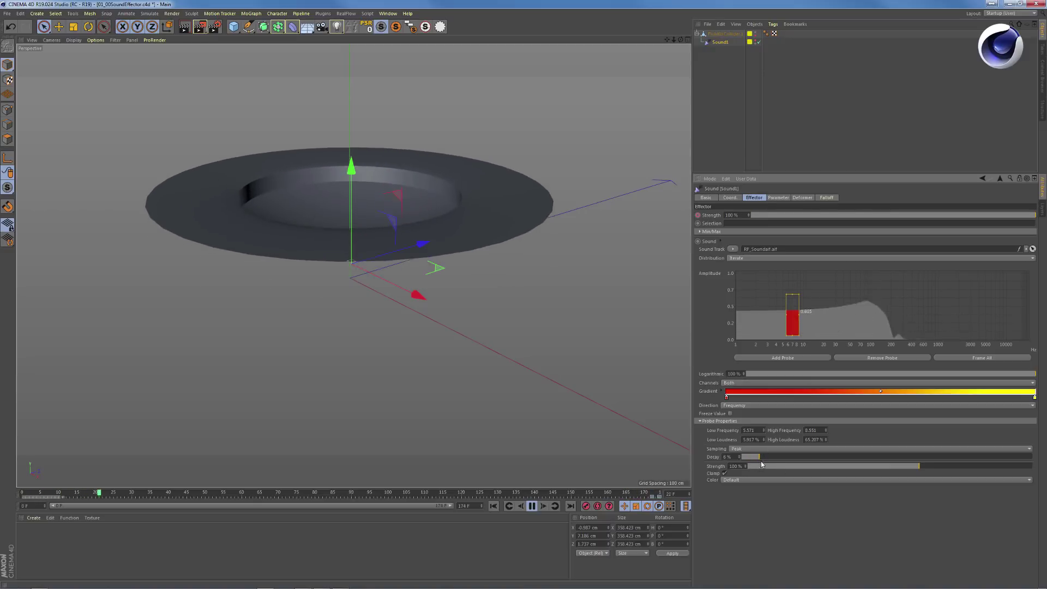
key(F8)
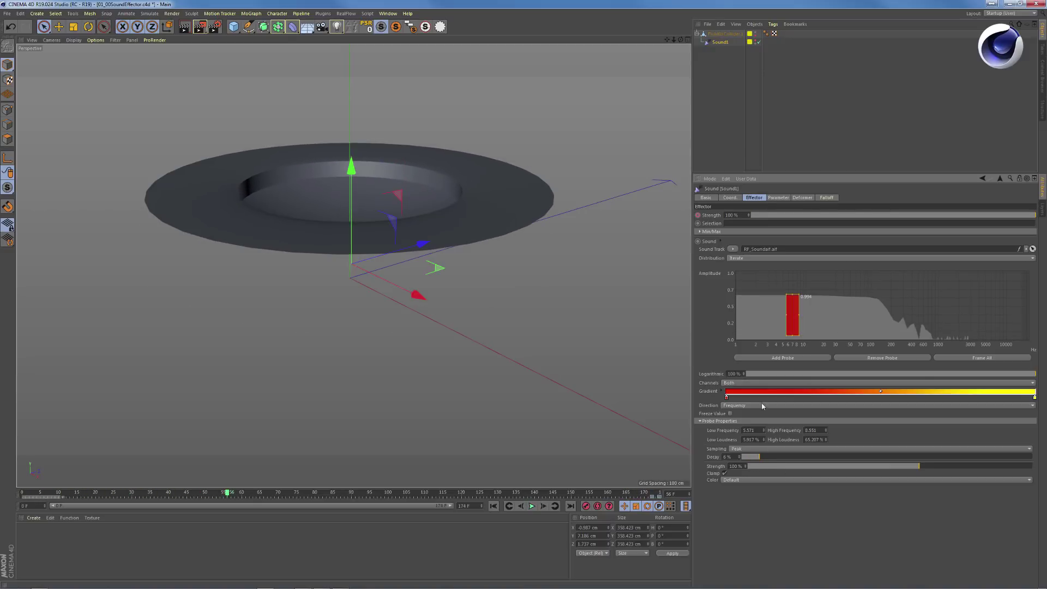
click(778, 198)
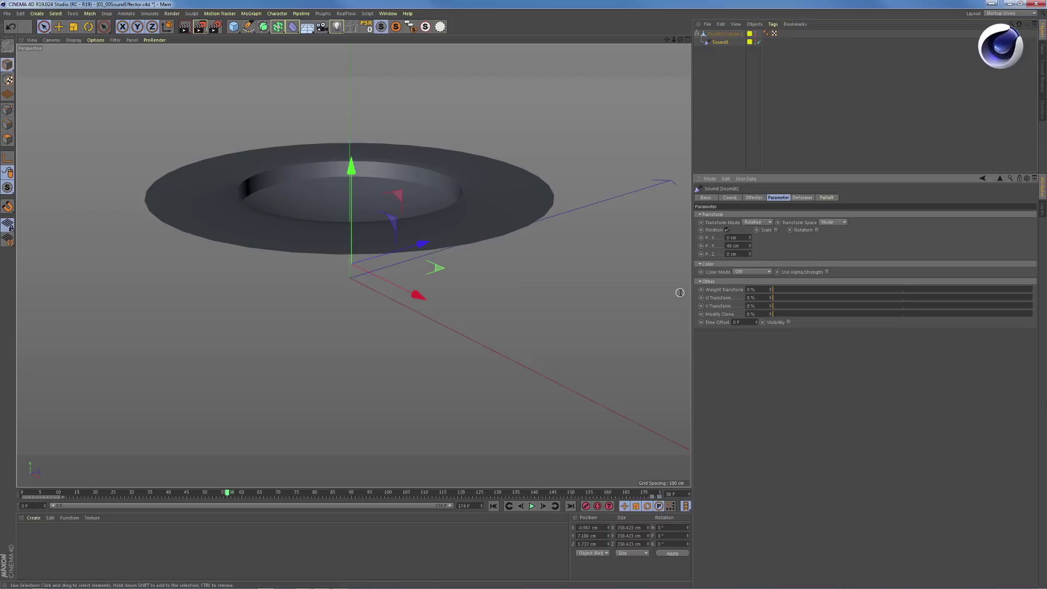
Switch to the RFwebinarPaintStep01START project and show the effector settings of the sound effector under Fluid01Collider
click(387, 13)
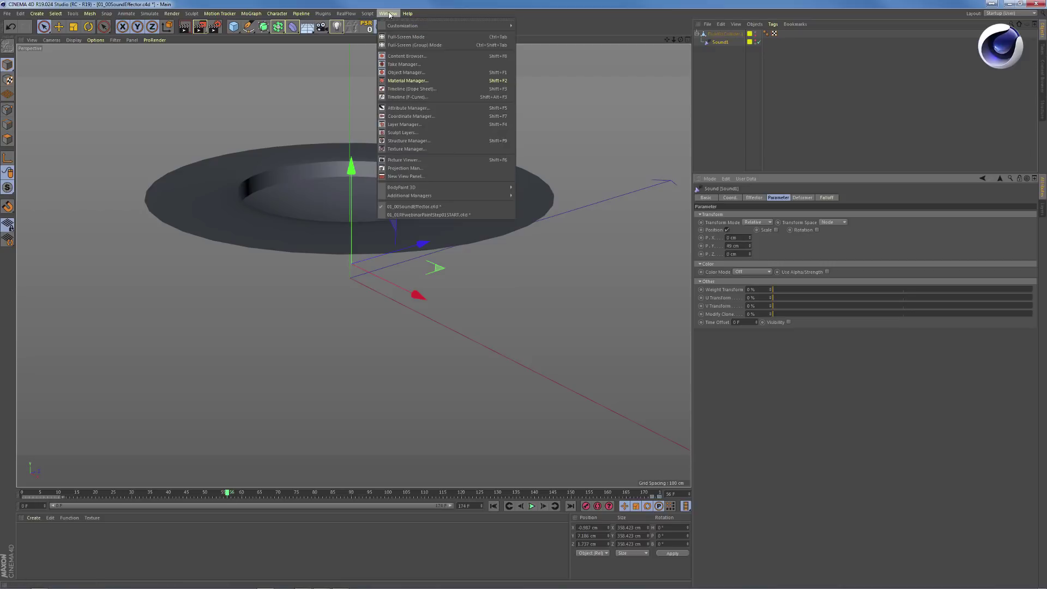
click(406, 216)
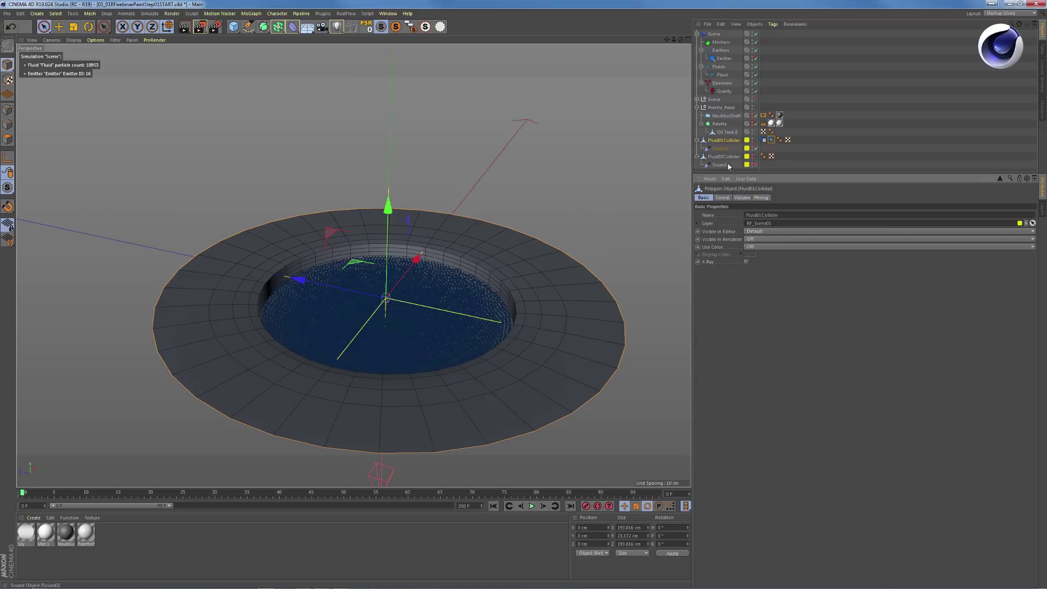
click(720, 148)
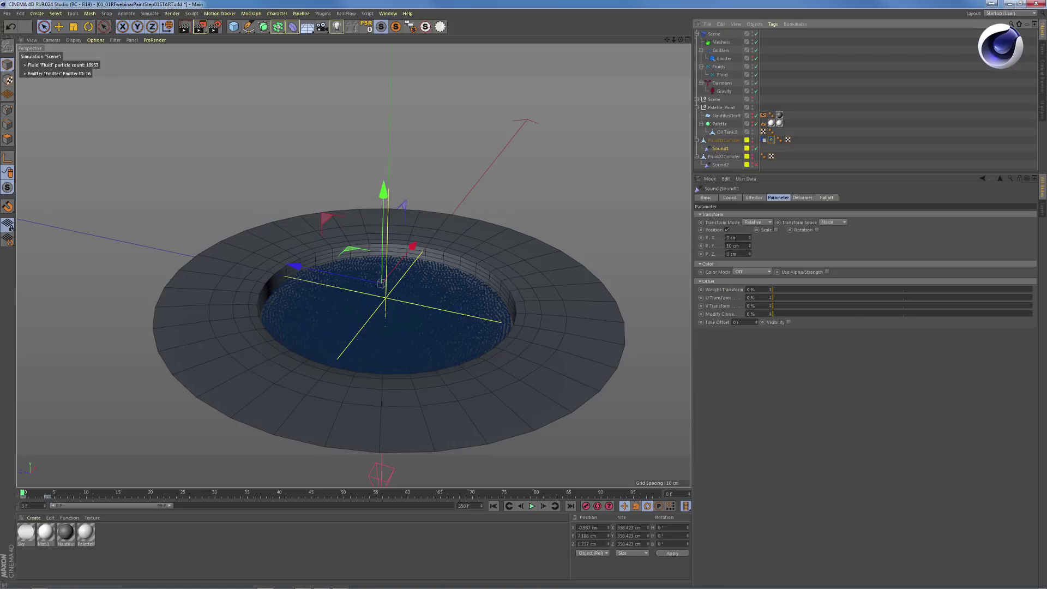
click(754, 198)
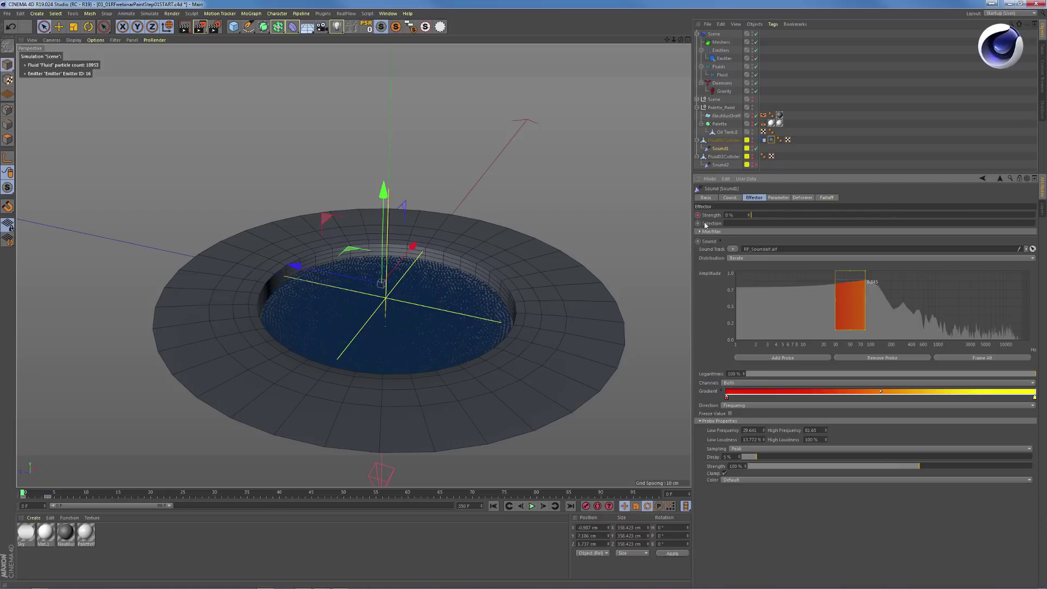
Scrub to frame 4 to check the keyed effector strength, play the fluid simulation, and return to the first frame
click(22, 493)
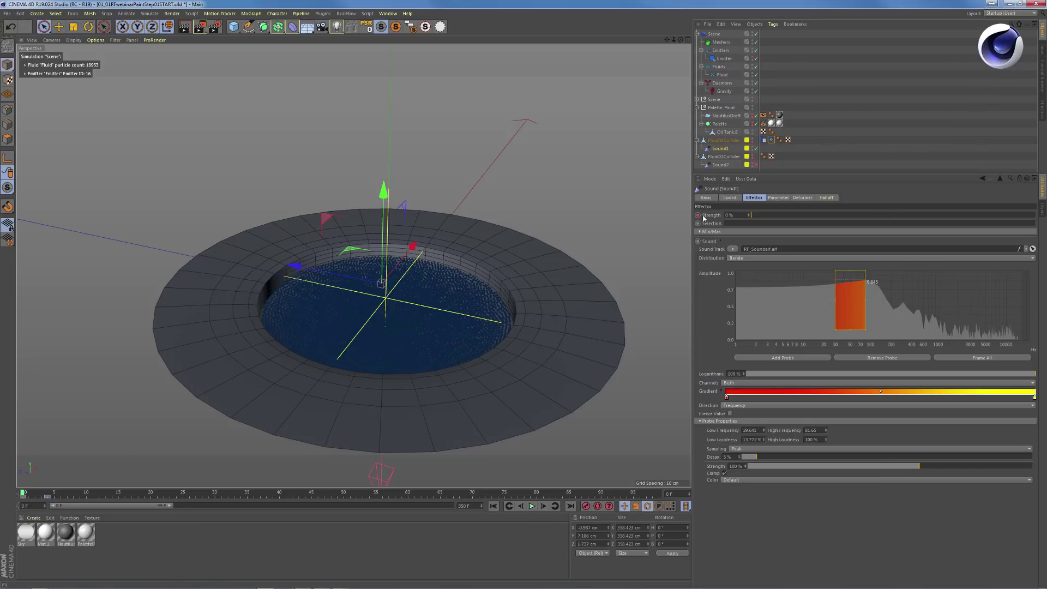
drag(39, 495, 48, 494)
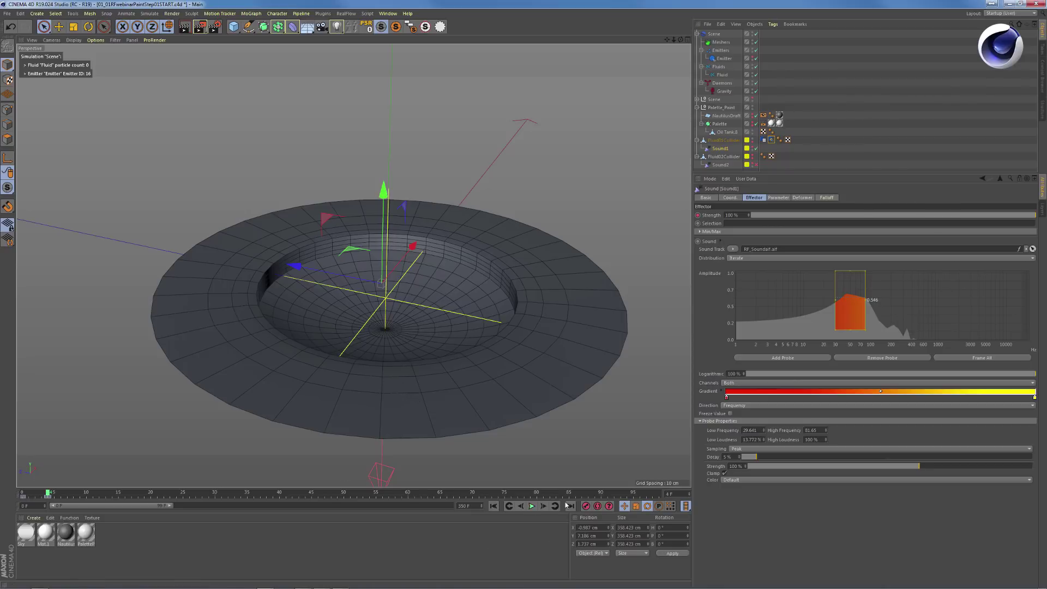
key(F8)
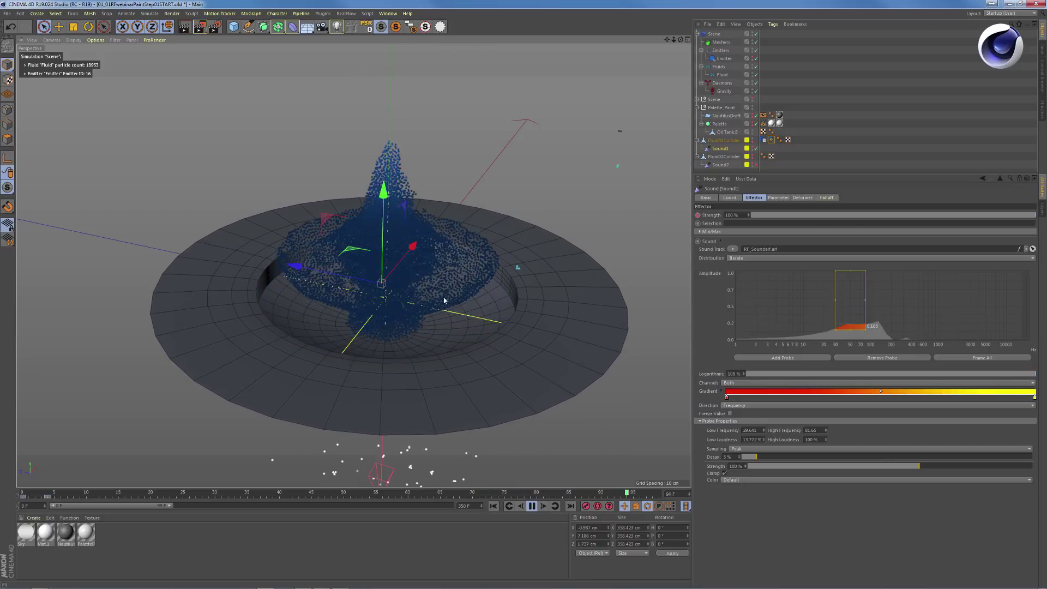
key(shift+f)
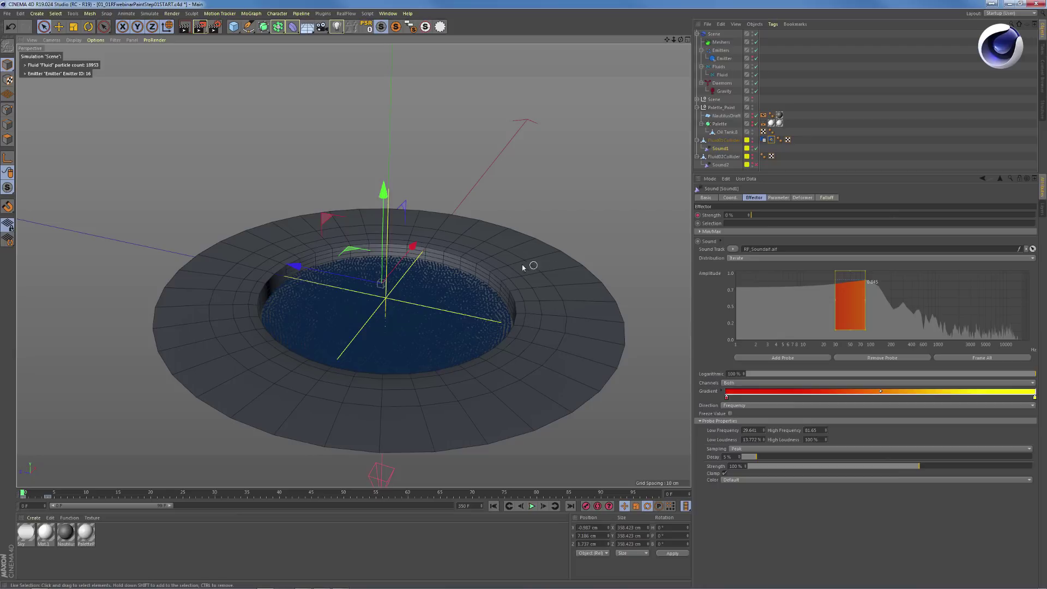
Add a RealFlow k Volume daemon to the Daemons group and scale it up until it extends beyond the dish's rim
alt+drag(440, 323, 477, 334)
scroll(400, 342, up, 4)
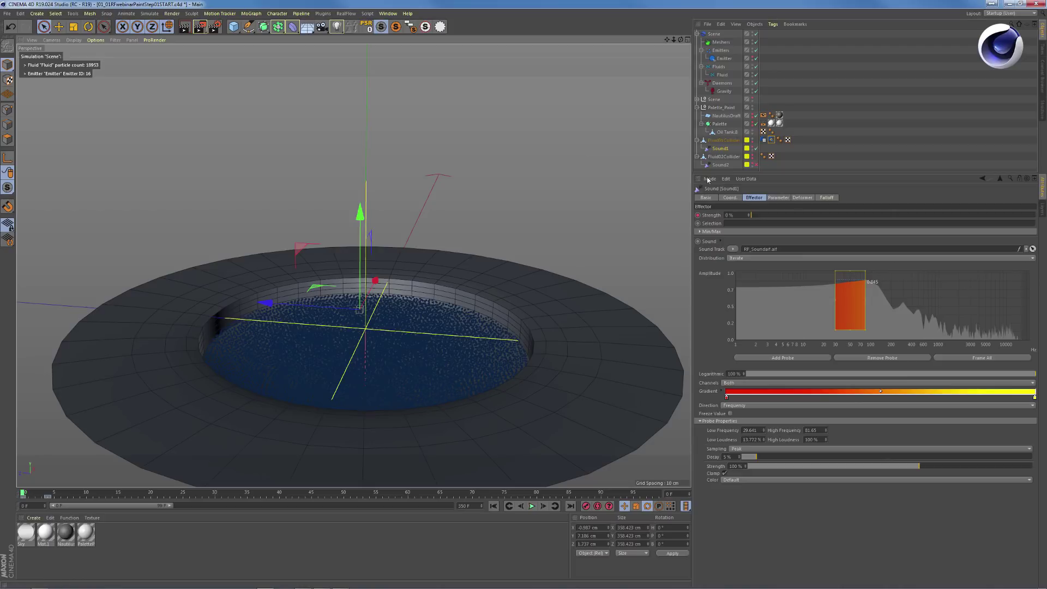
click(722, 83)
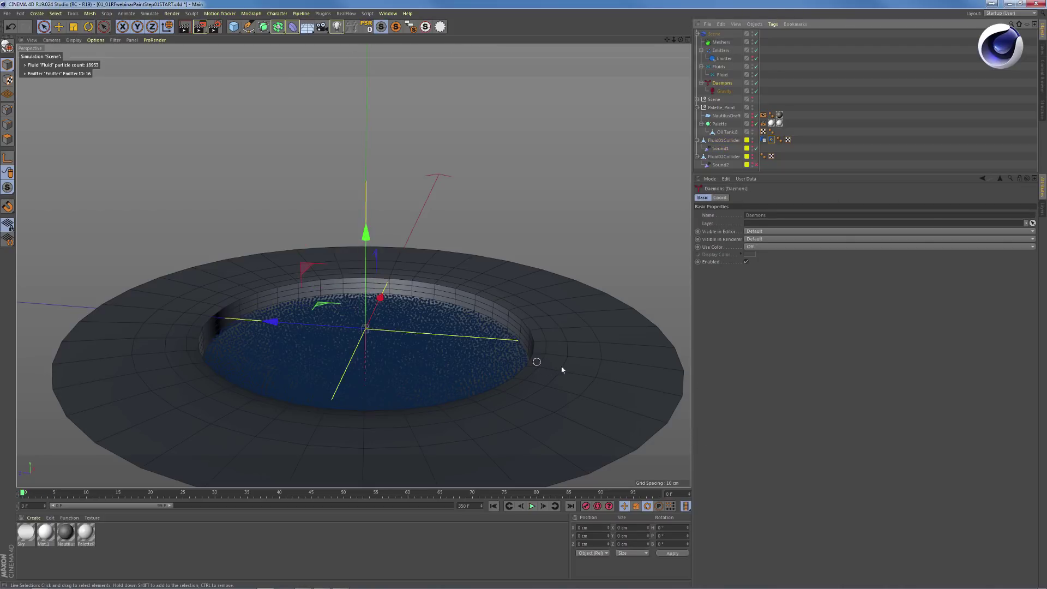
scroll(500, 389, down, 5)
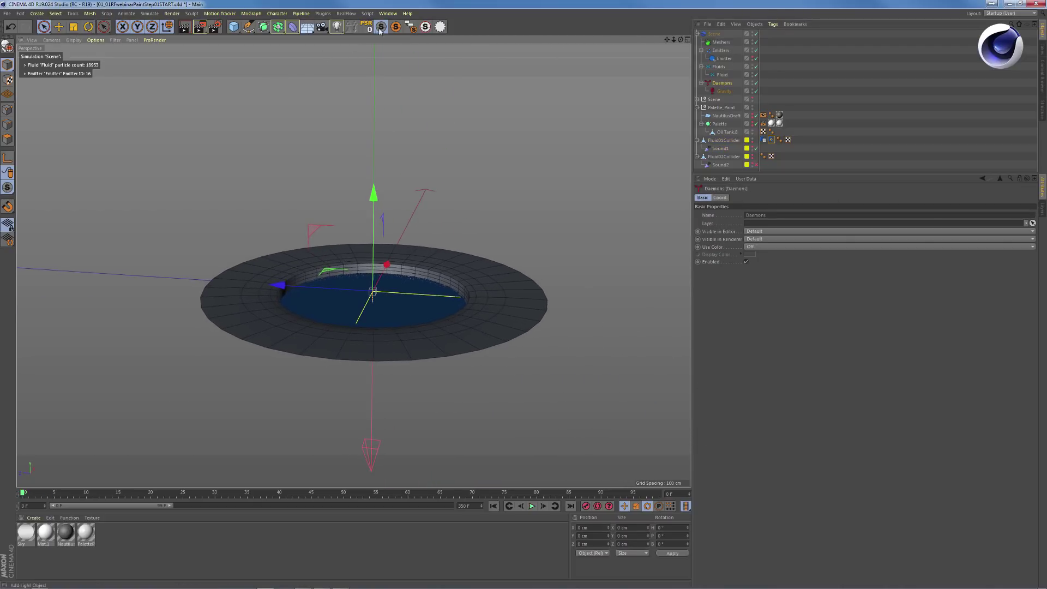
click(346, 13)
mouse_move(347, 43)
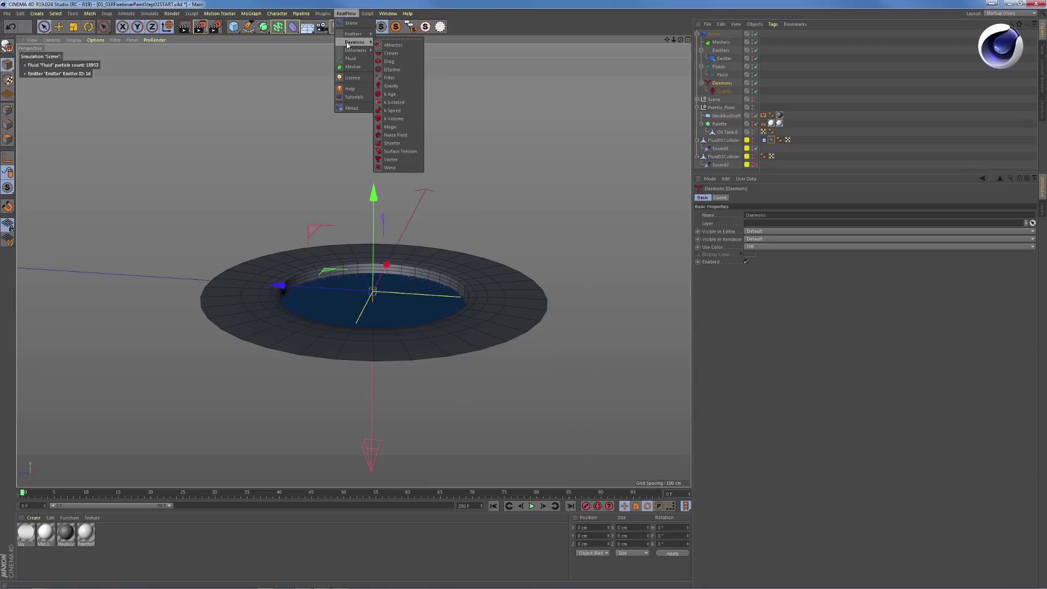
click(401, 119)
key(t)
drag(467, 215, 599, 246)
key(space)
key(t)
key(space)
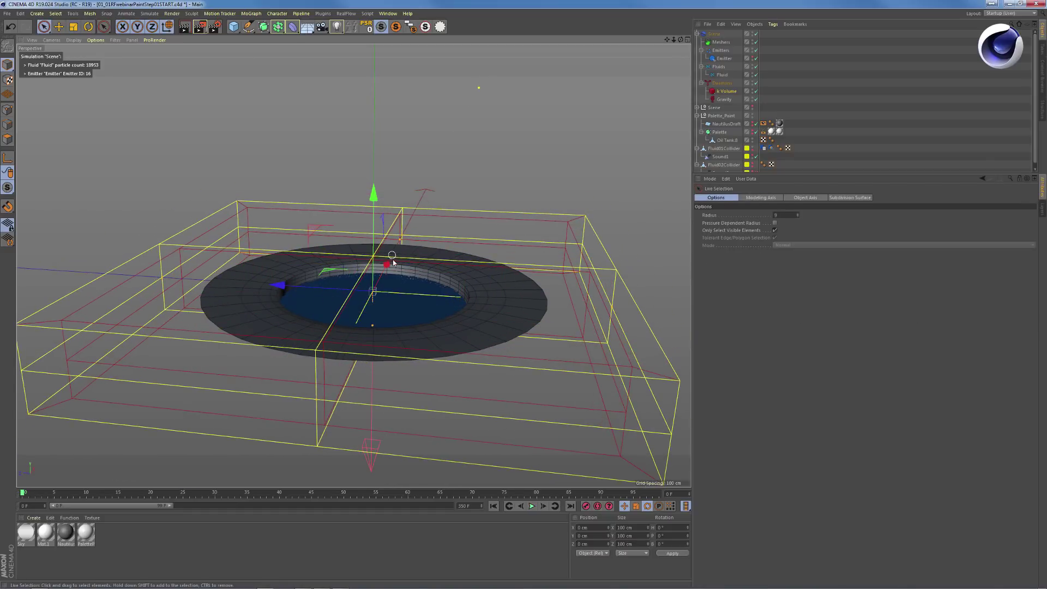
In the front view, lower the k Volume daemon below the dish to a Y position of about -36.5 cm
key(F4)
alt+middle_drag(527, 340, 576, 363)
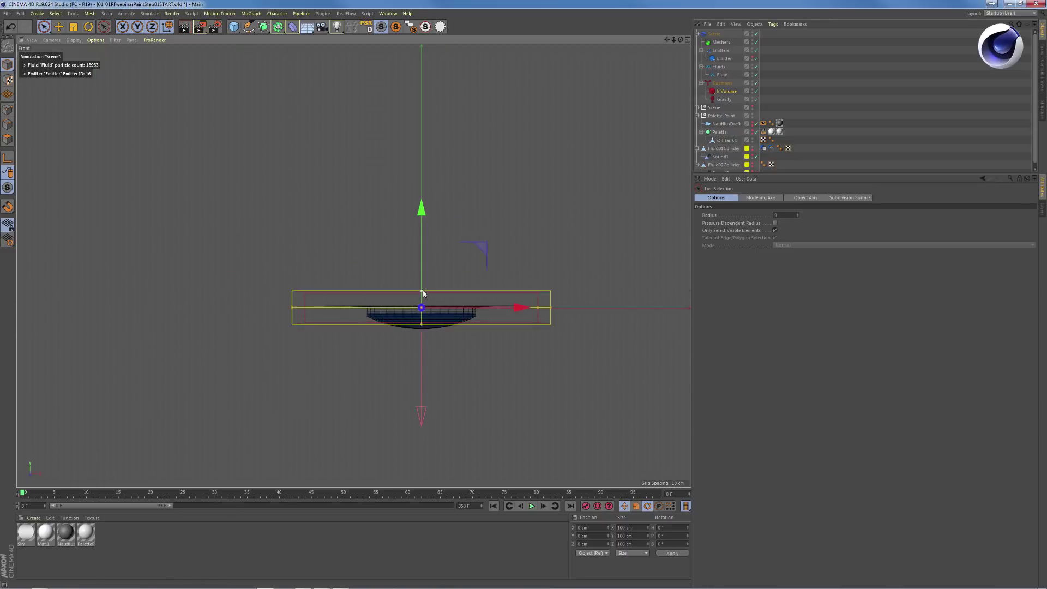
drag(422, 210, 434, 253)
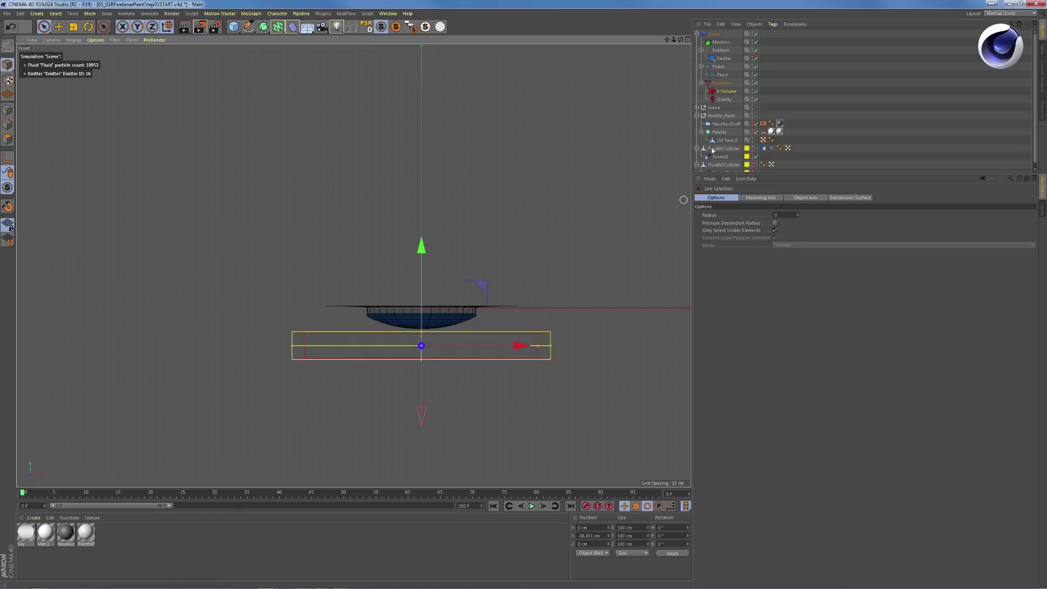
Return to the perspective view and play the simulation from the first frame to test the k Volume daemon
key(F1)
alt+drag(453, 376, 405, 290)
key(F8)
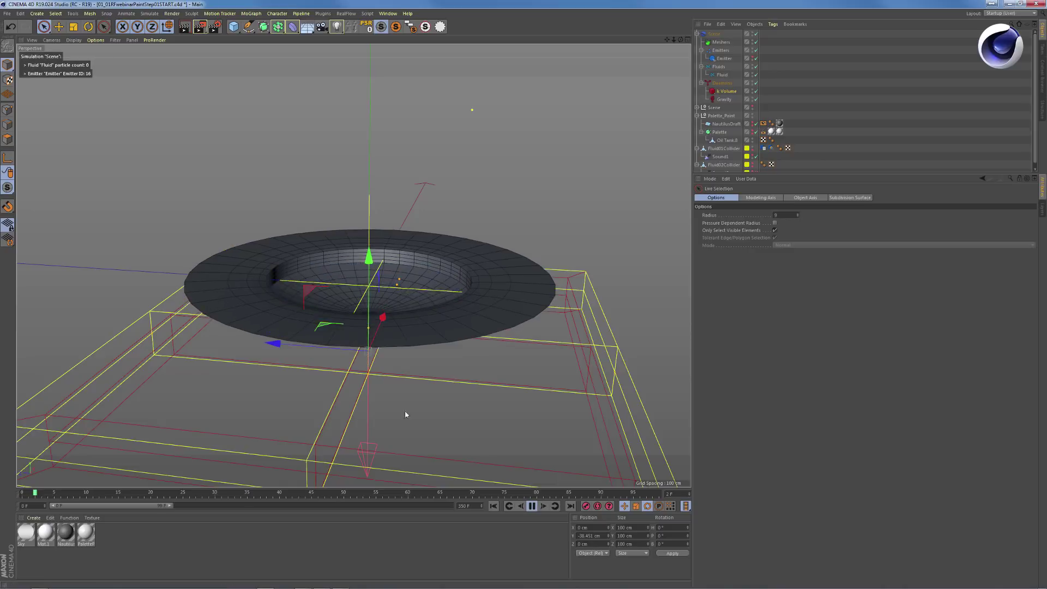
click(493, 506)
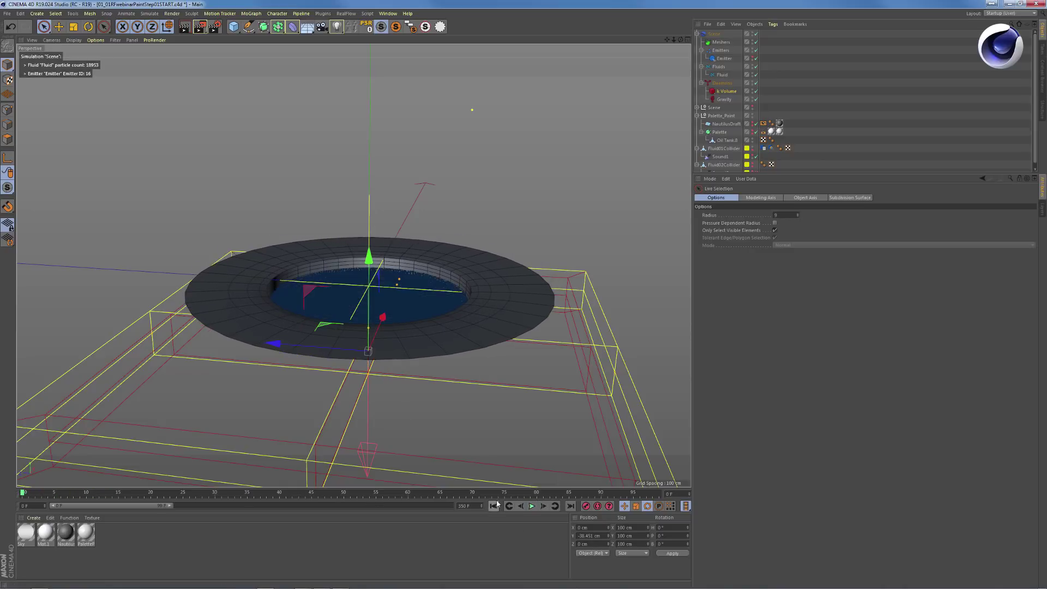
key(F8)
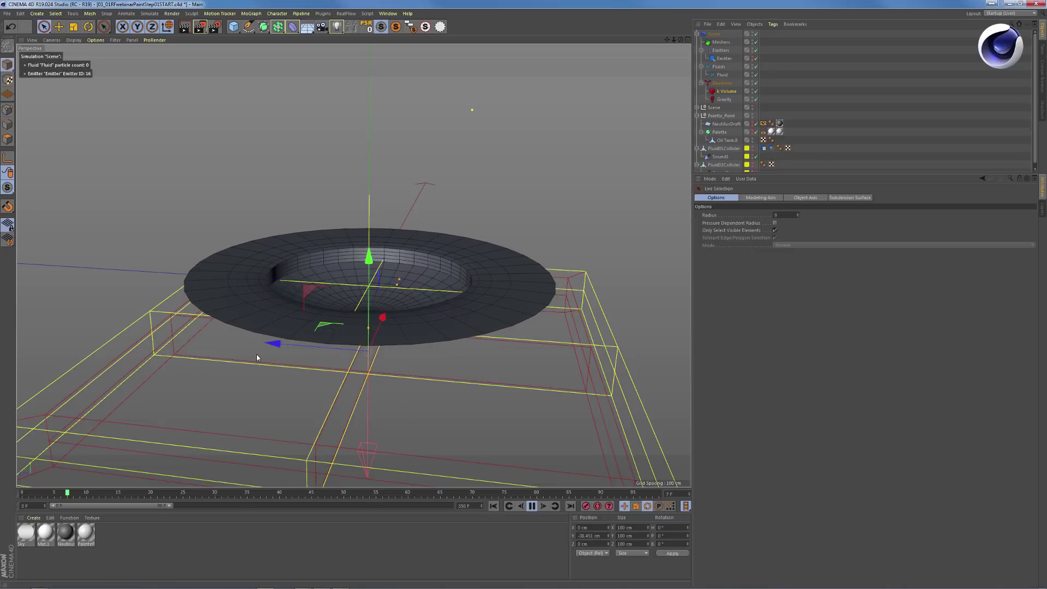
Return to the first frame, then invert the k Volume daemon's box falloff and set its falloff to 0%
click(498, 506)
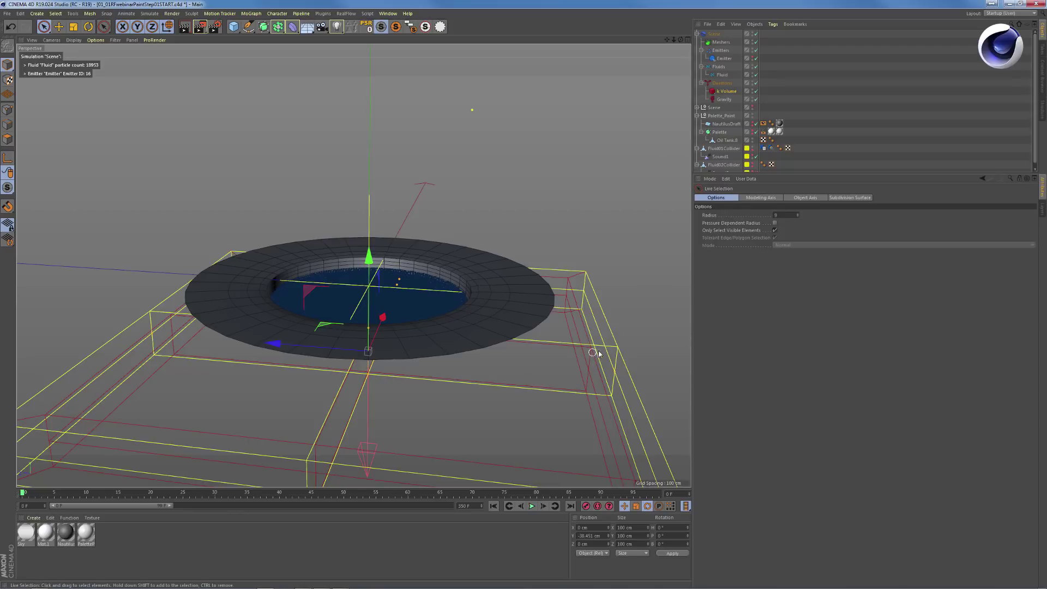
click(726, 91)
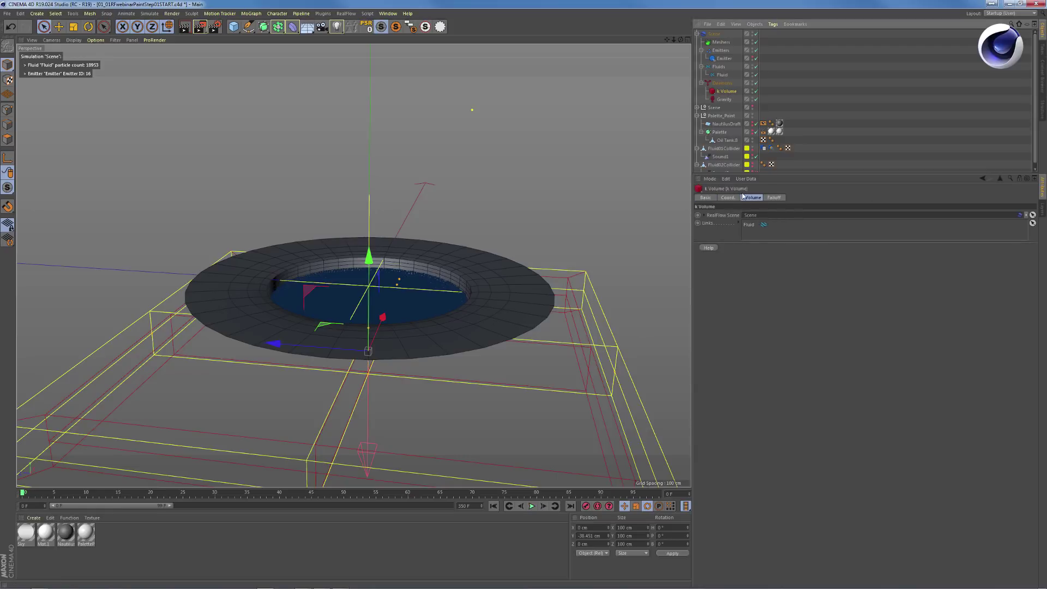
click(729, 198)
click(752, 198)
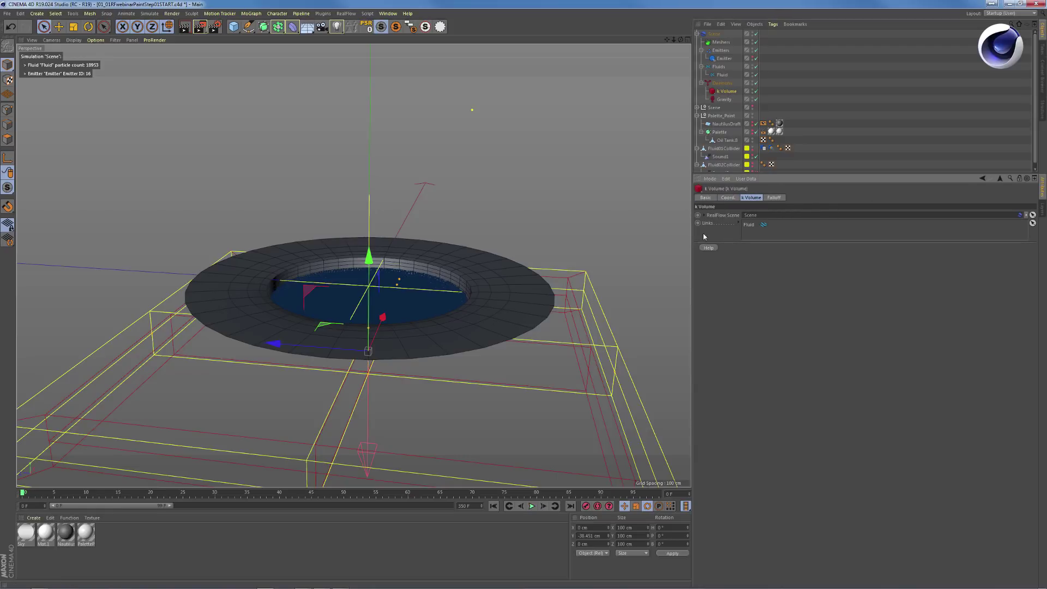
click(774, 197)
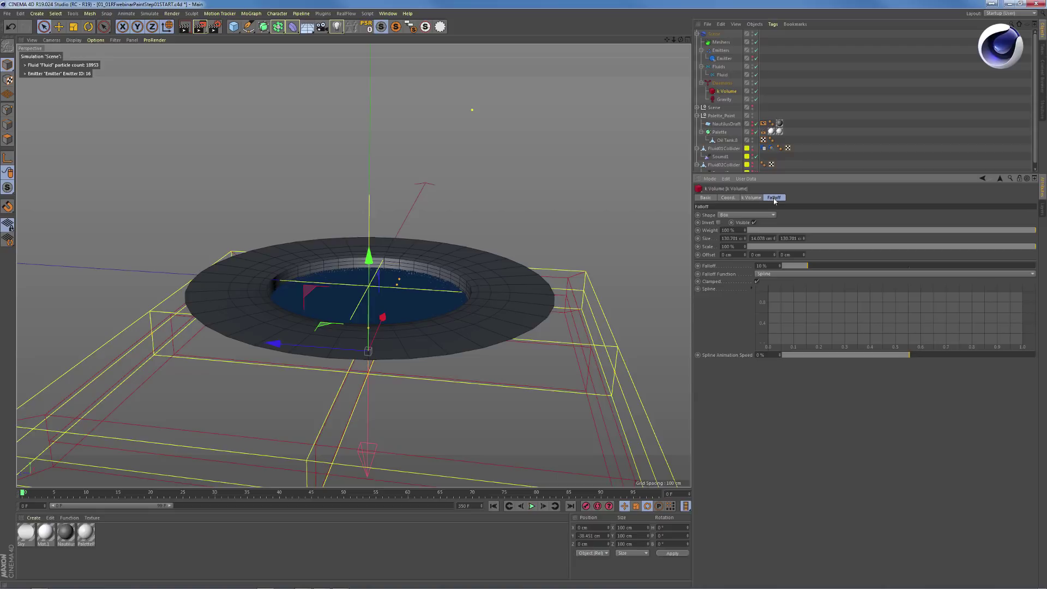
click(718, 222)
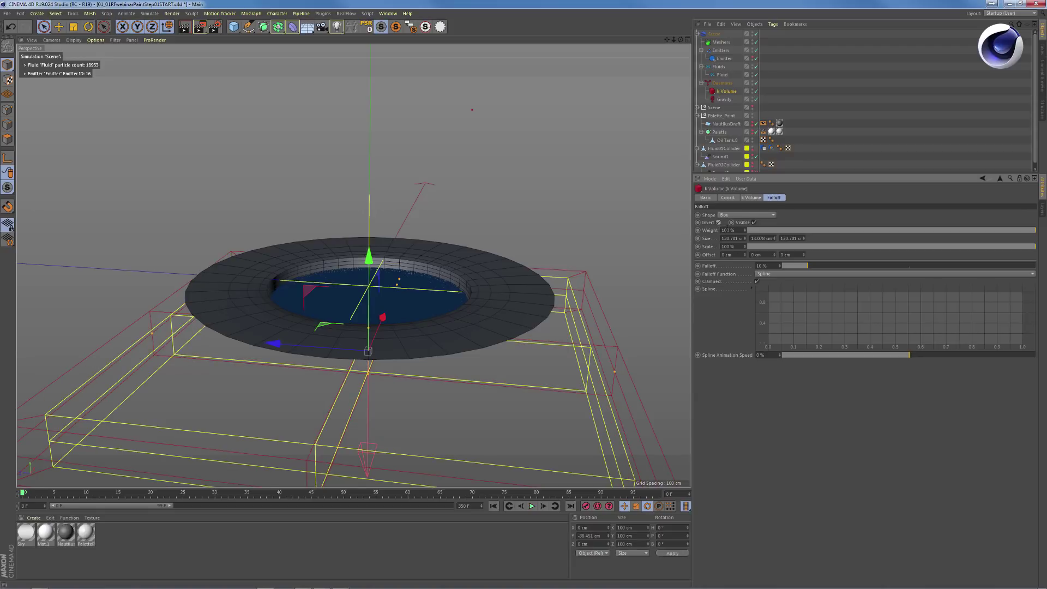
drag(806, 266, 775, 269)
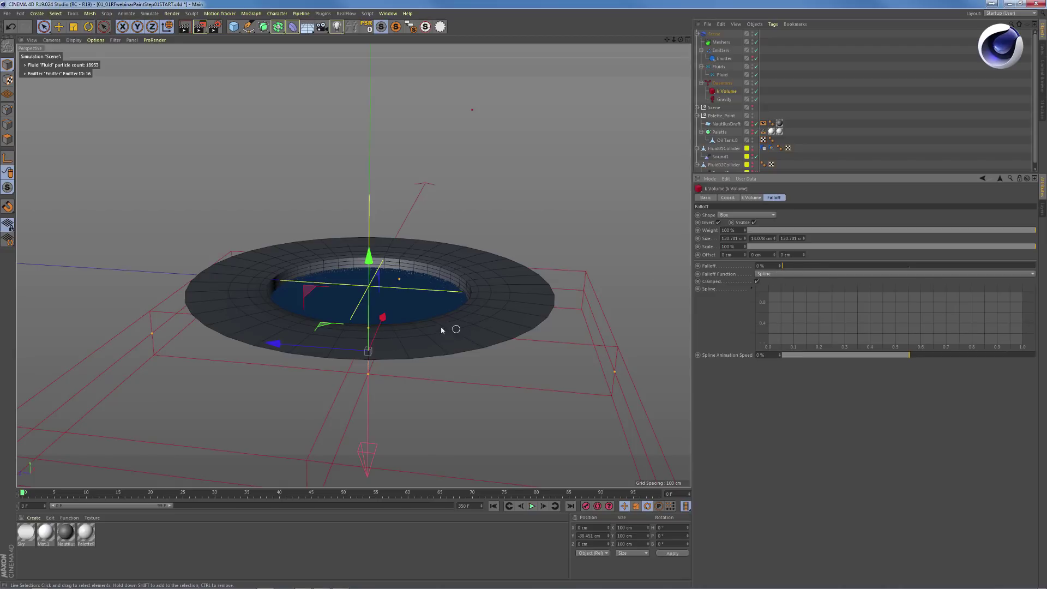
Play the simulation in the front view to check particle removal at the k Volume box, then return to the perspective view
key(F8)
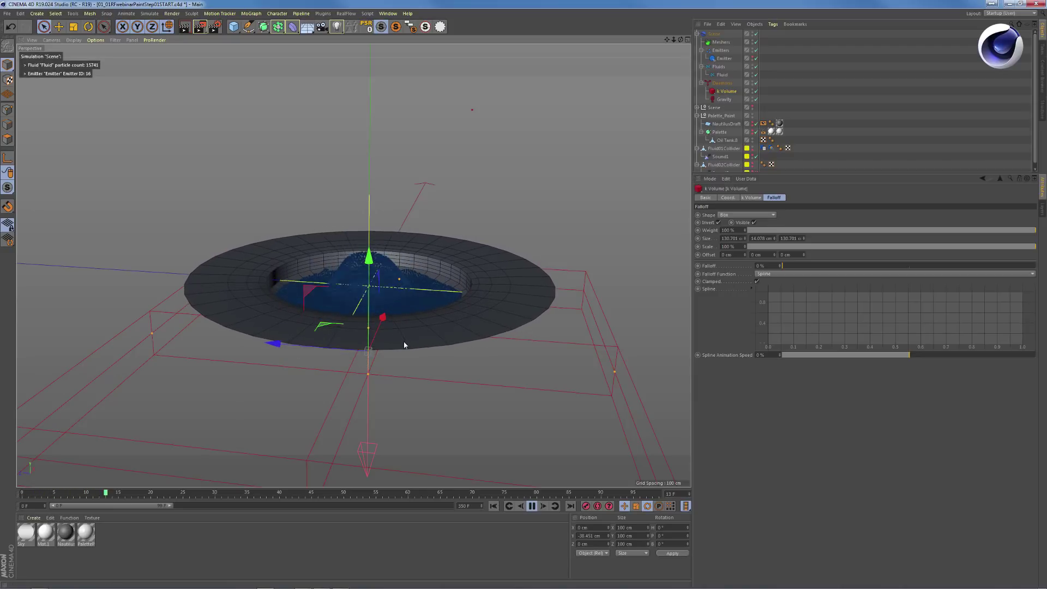
key(F4)
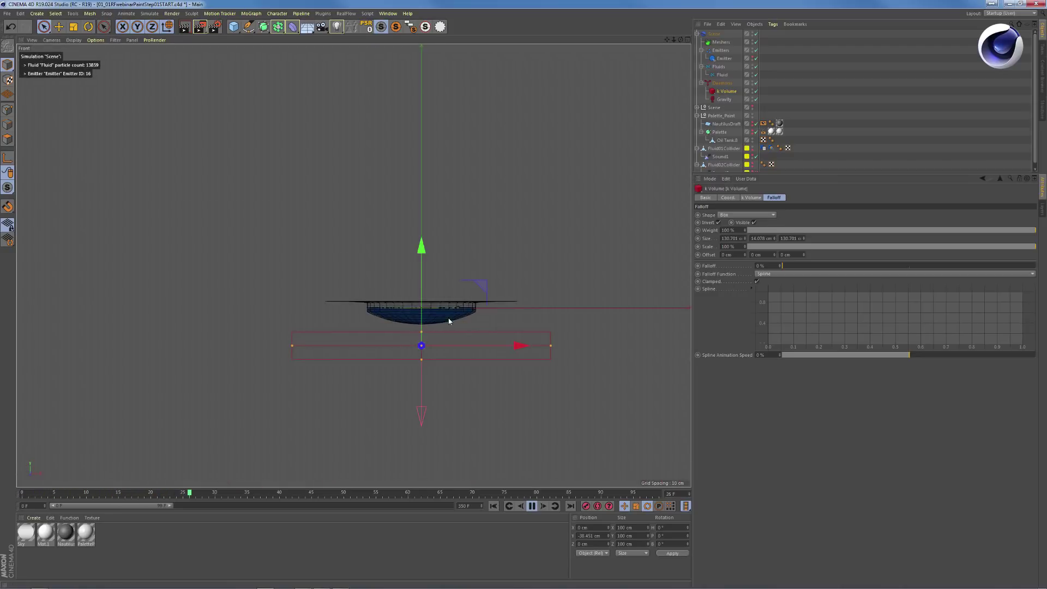
click(493, 505)
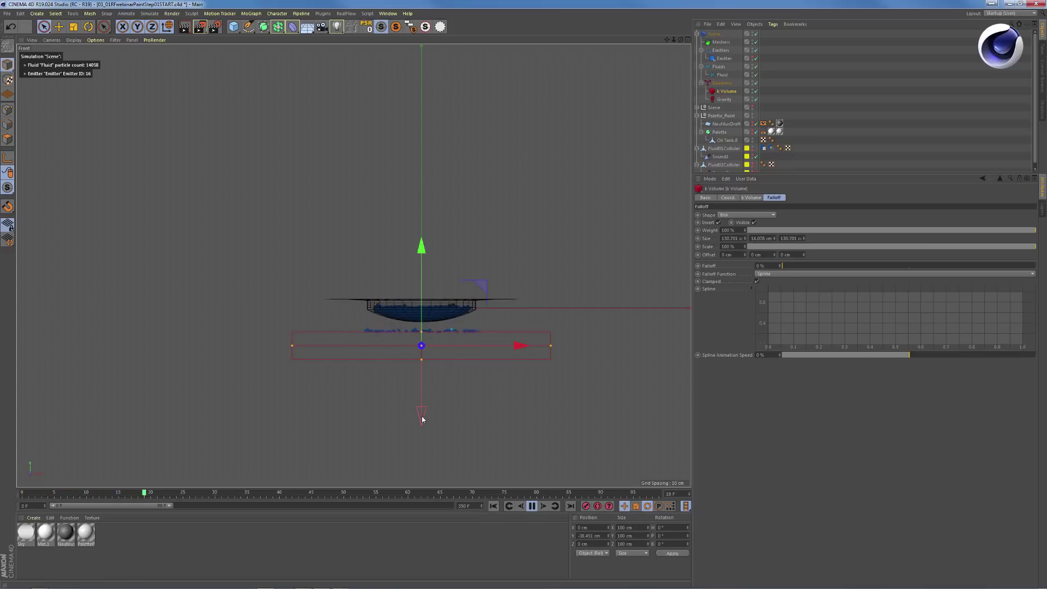
key(Down)
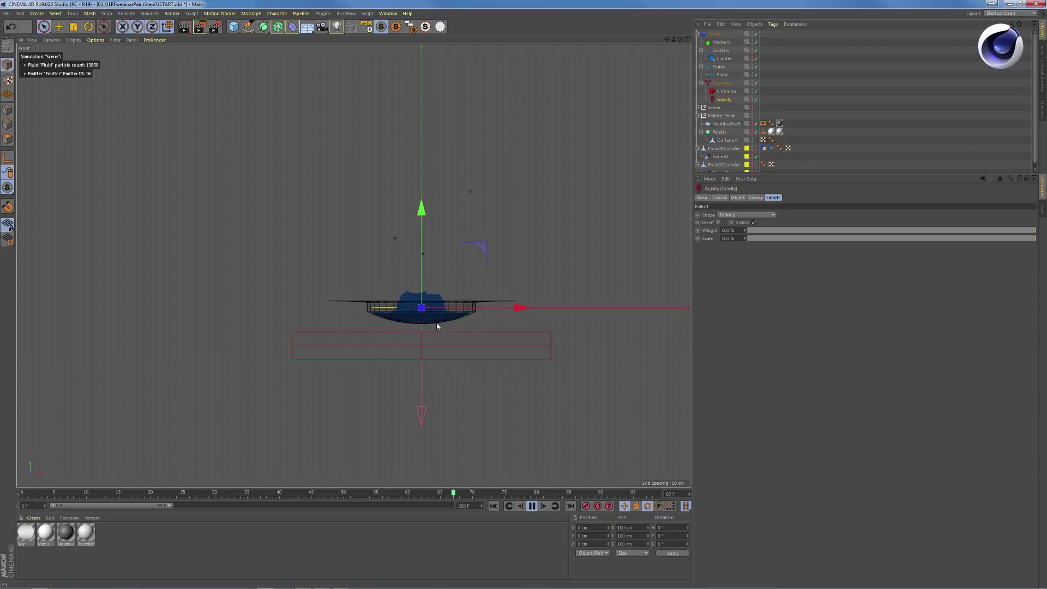
key(F8)
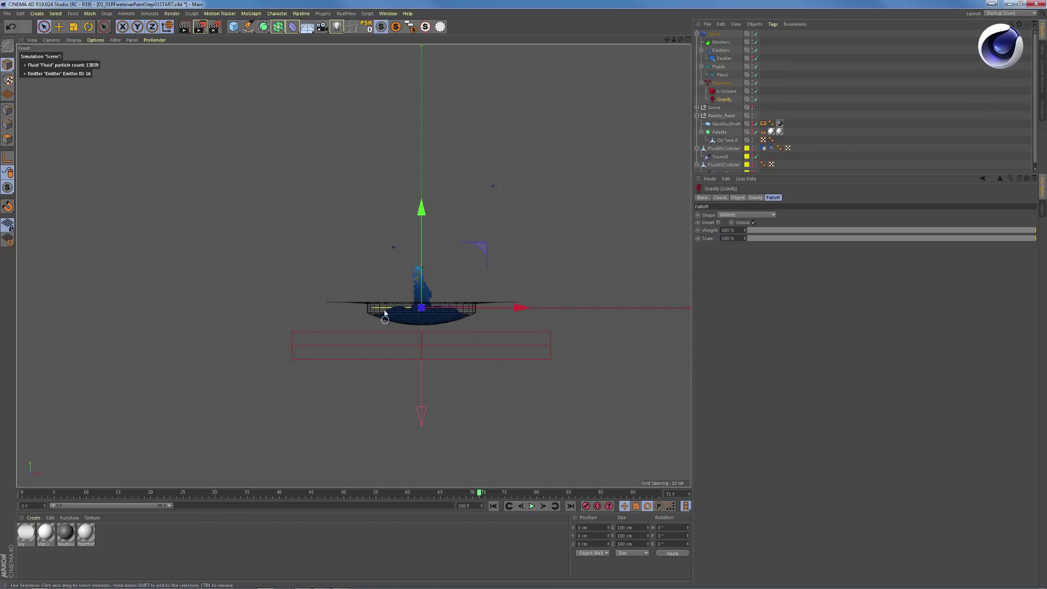
key(F1)
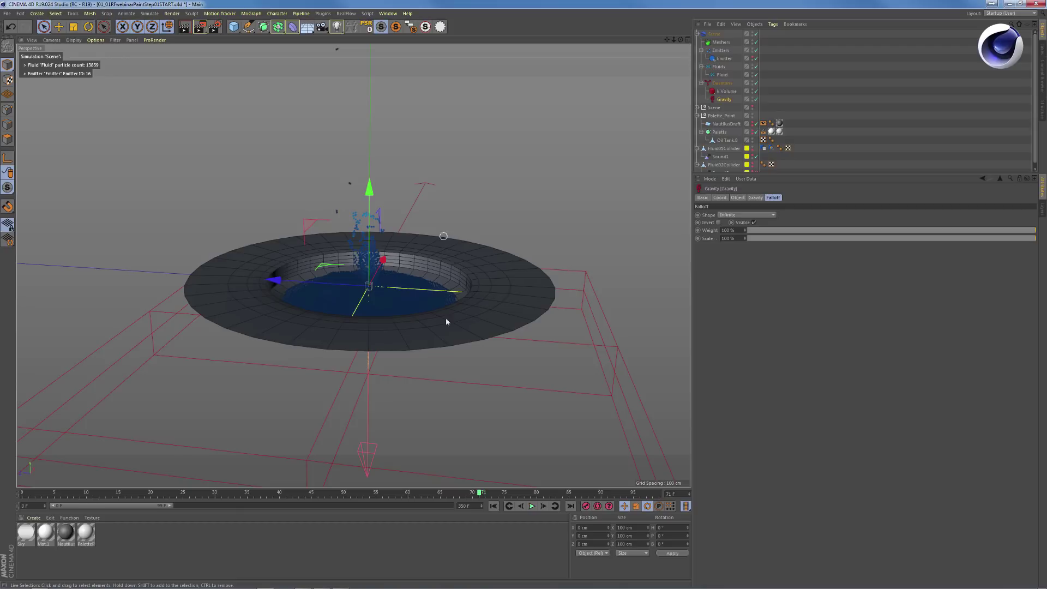
Add a RealFlow Surface Tension daemon to the Daemons group and set its strength to 1000
click(722, 83)
click(385, 13)
mouse_move(355, 36)
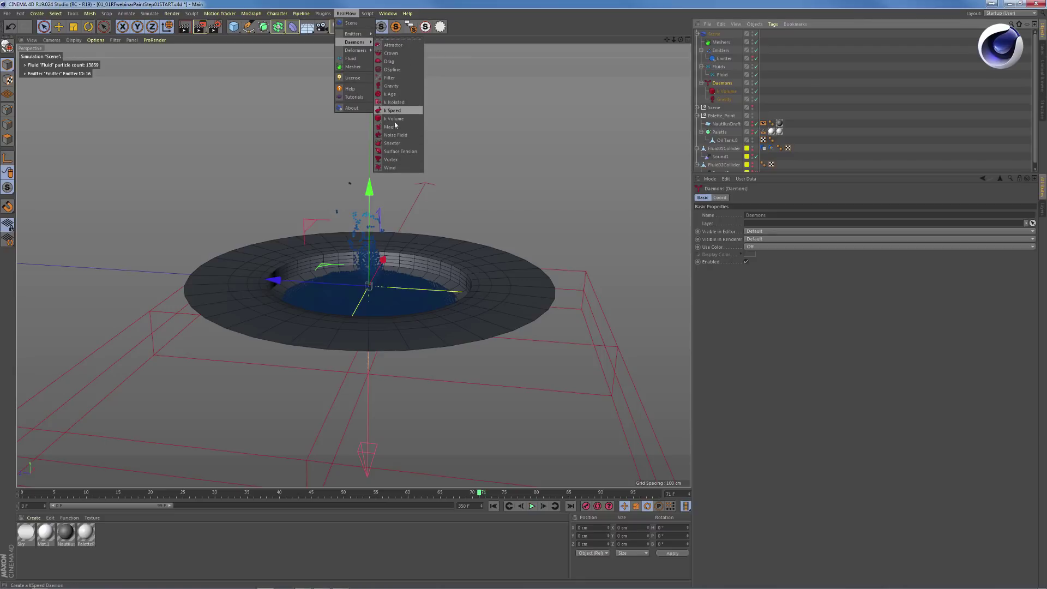
click(400, 151)
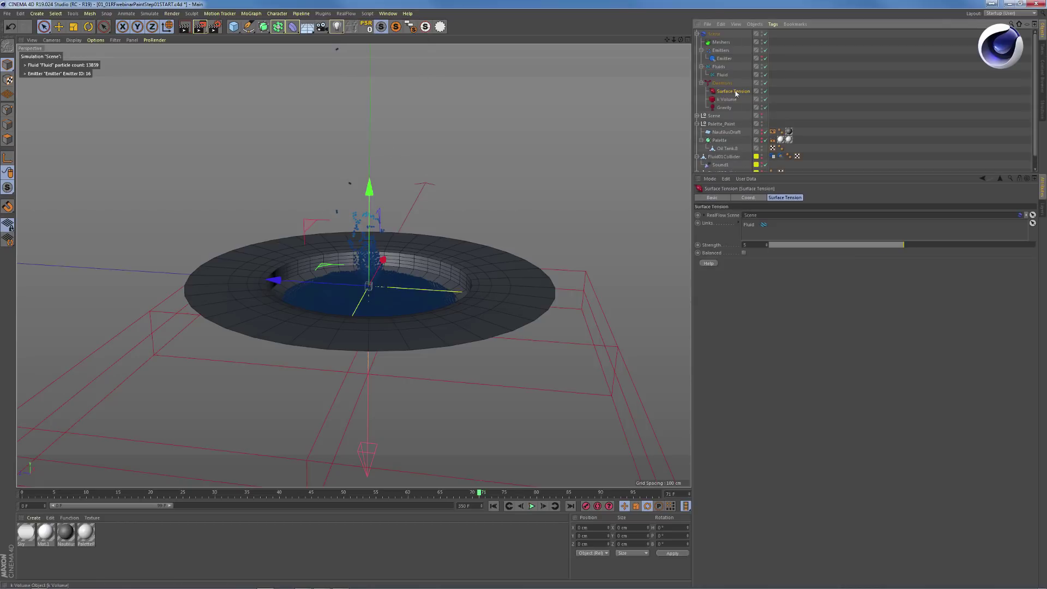
drag(904, 245, 1034, 244)
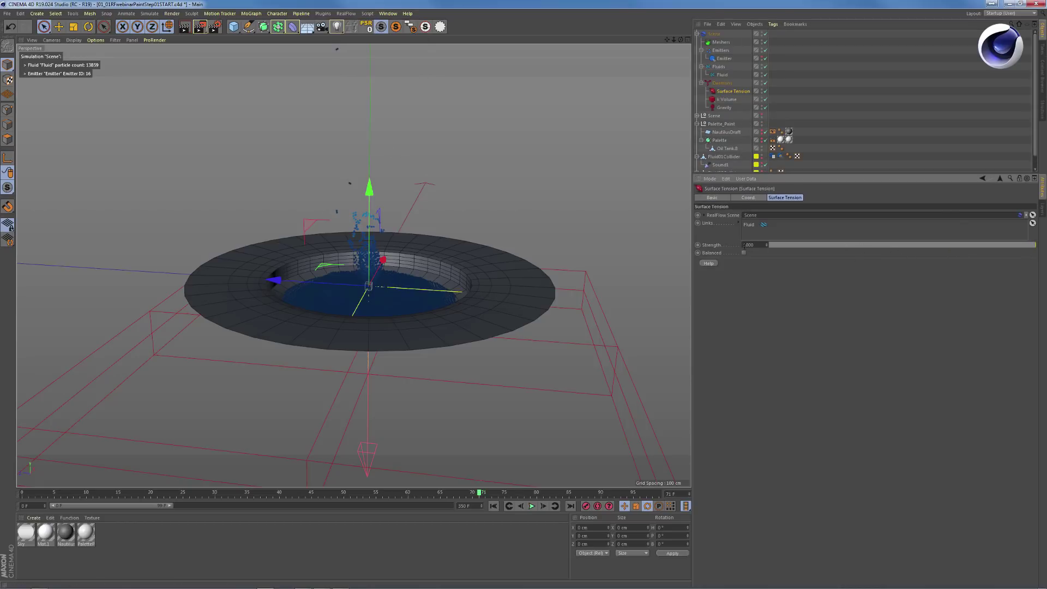
Add a RealFlow Sheeter daemon with its default settings to the scene's daemons
click(364, 15)
mouse_move(346, 13)
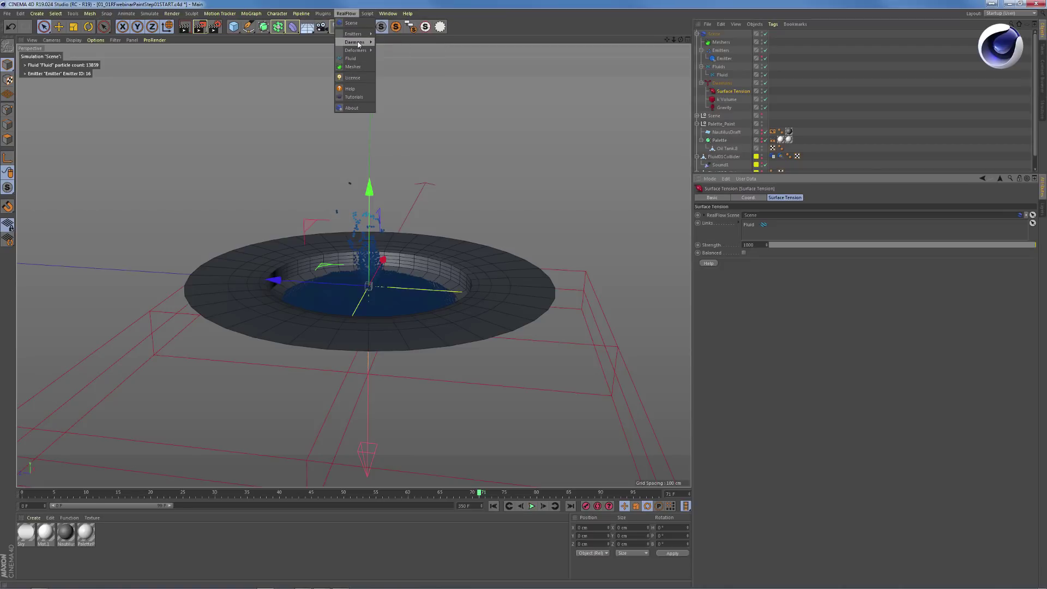
mouse_move(355, 42)
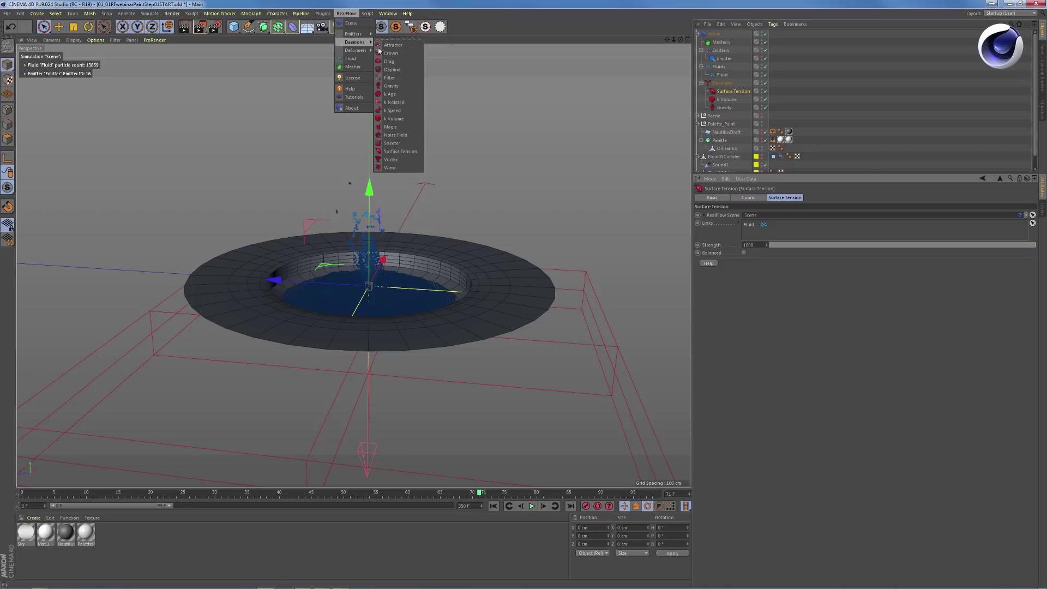
click(392, 143)
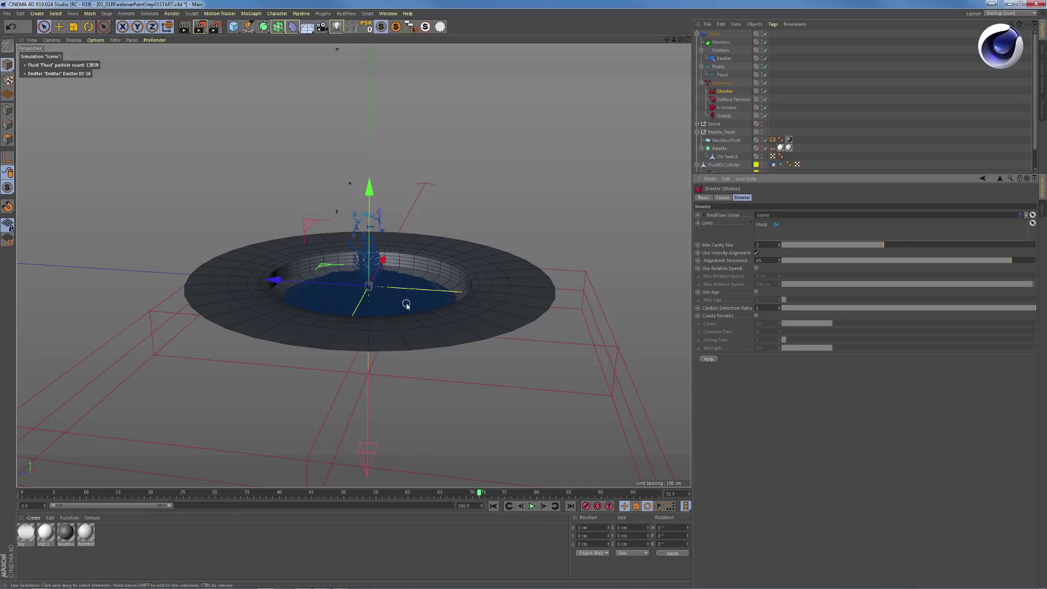
Replay the simulation from the first frame to test the Surface Tension and Sheeter daemons, and stop at frame 8
key(F8)
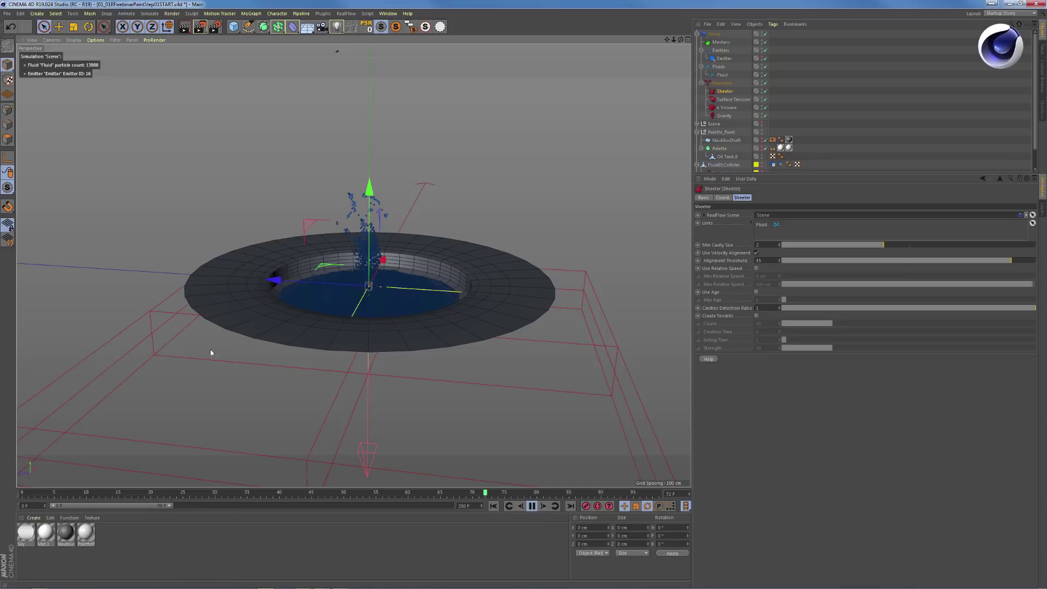
drag(513, 490, 22, 493)
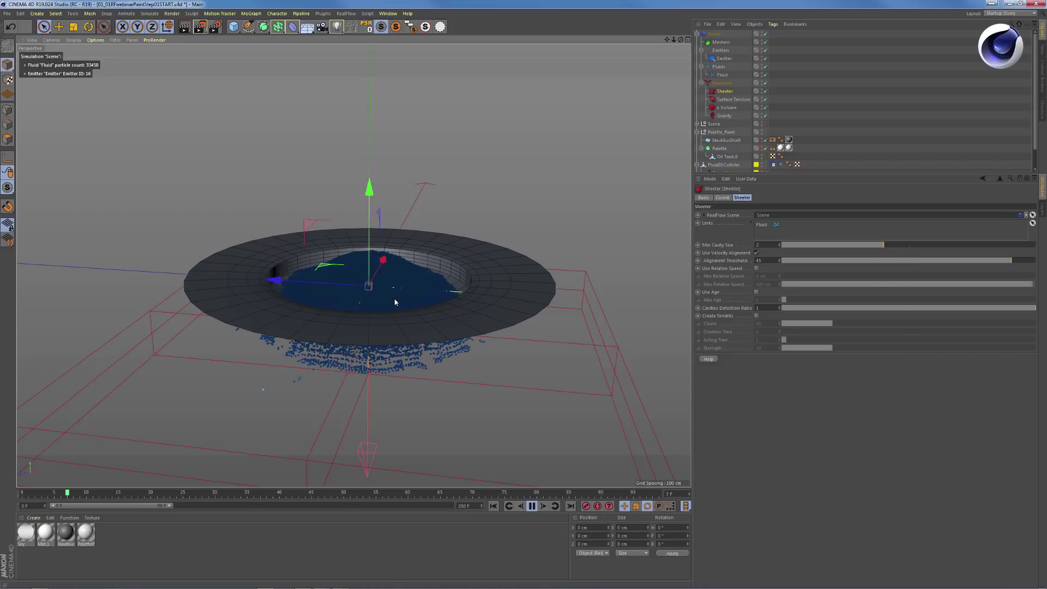
key(F8)
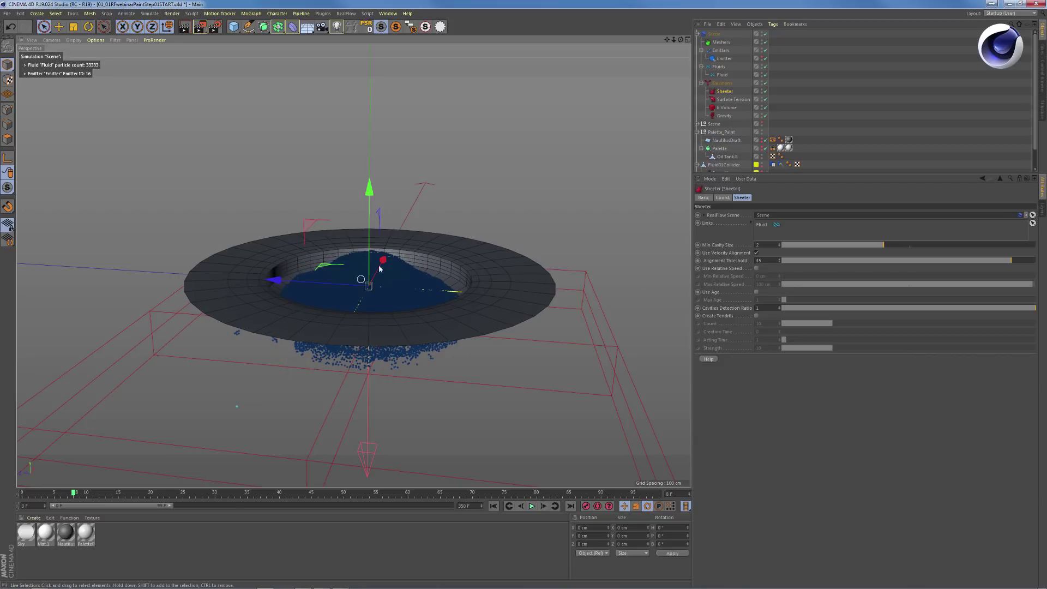
alt+drag(402, 295, 398, 344)
scroll(398, 346, up, 3)
Open the project 01_02RFwebinarPaintStep01DONE and play its cached fluid simulation to examine the finished paint splashes
key(ctrl+o)
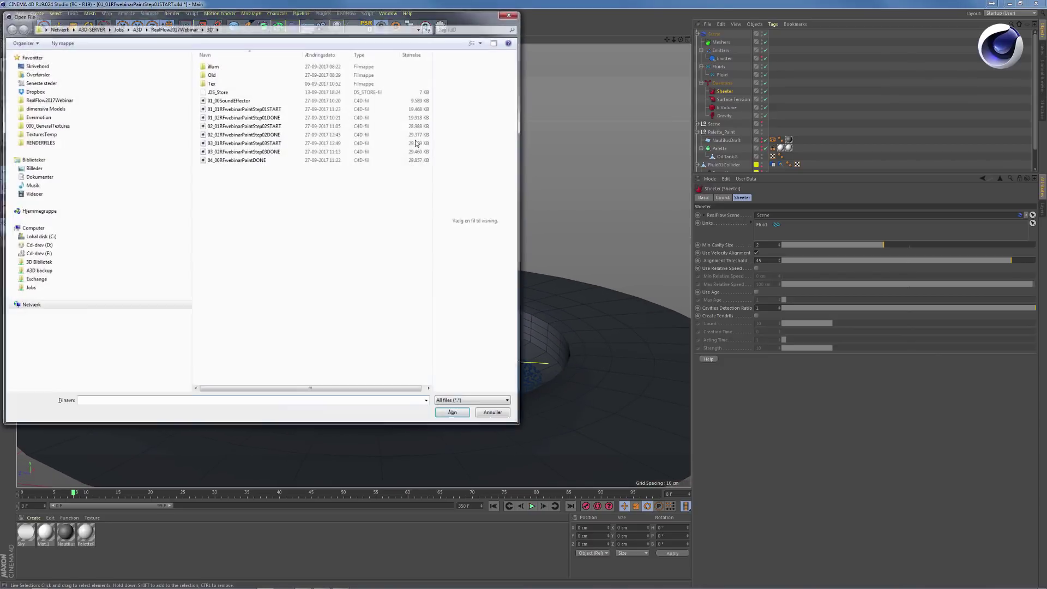
click(262, 117)
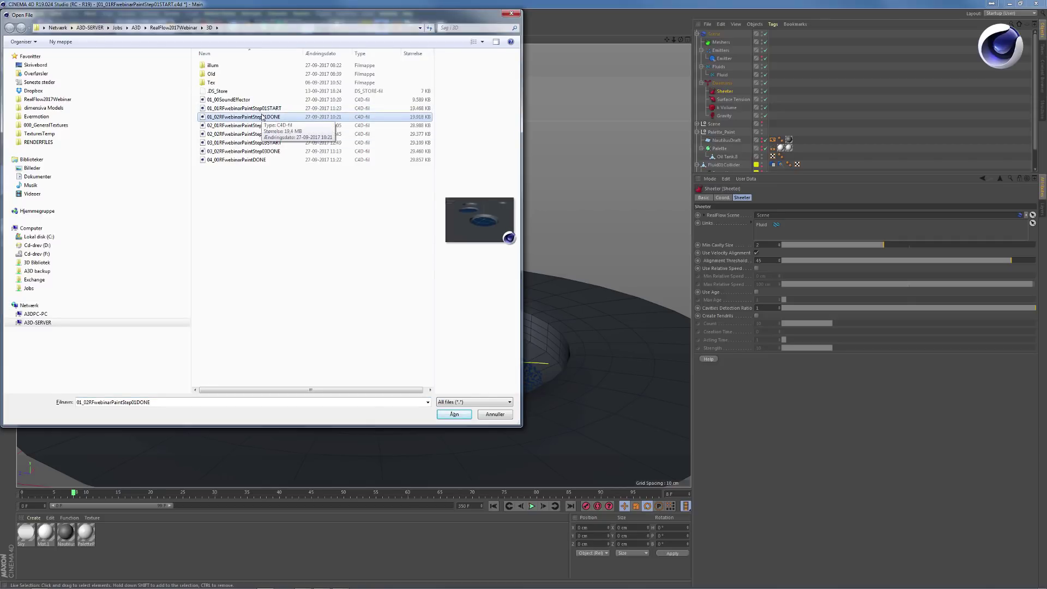
double_click(262, 117)
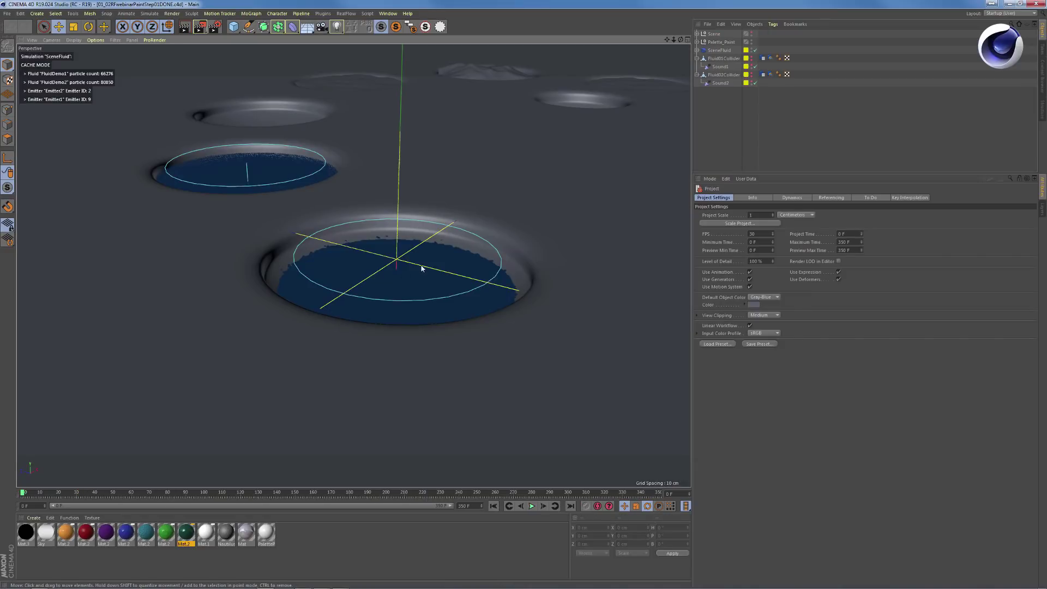
key(F8)
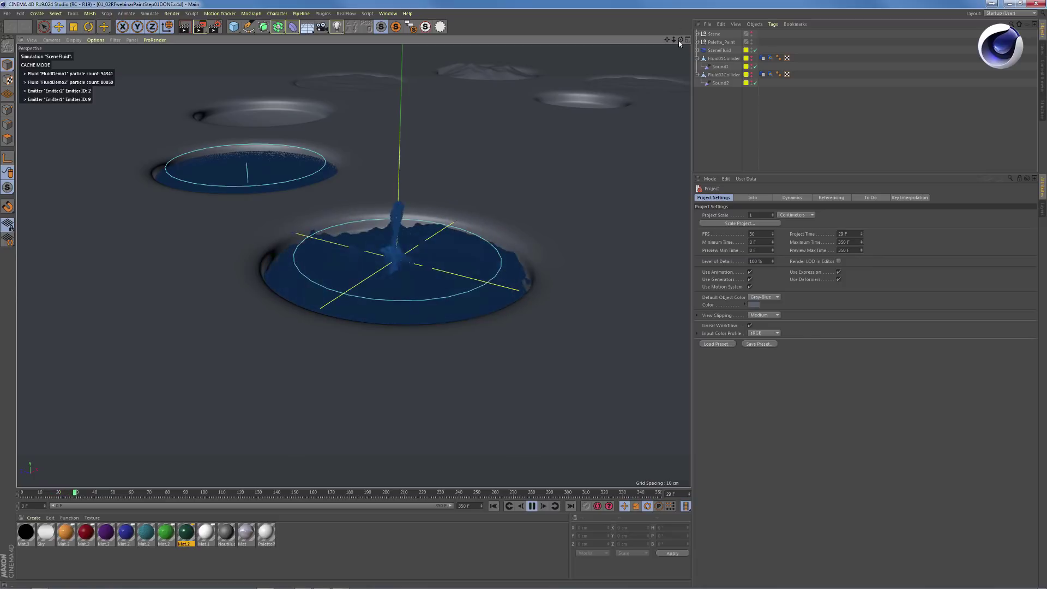
drag(678, 41, 675, 57)
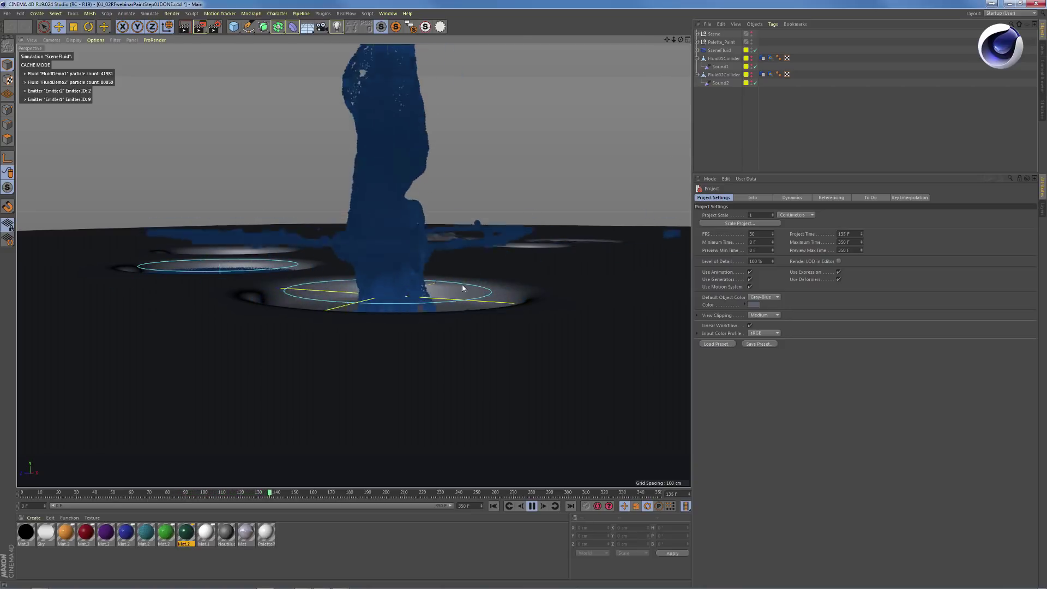
key(F8)
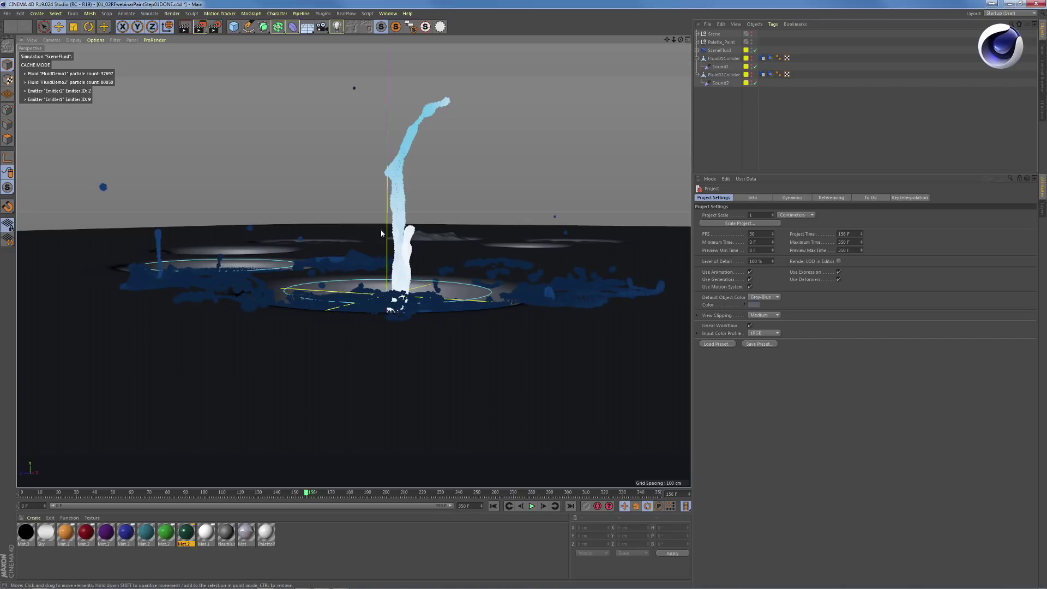
Switch back to the open project 01_01RFwebinarPaintStep01START and frame the fluid-filled dish
key(v)
mouse_move(410, 299)
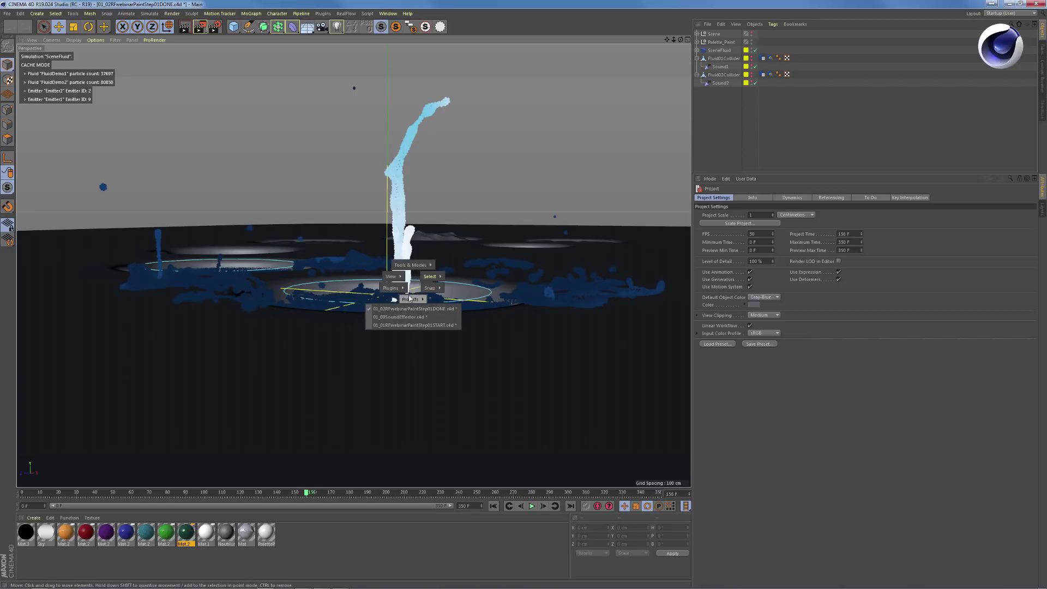
click(413, 325)
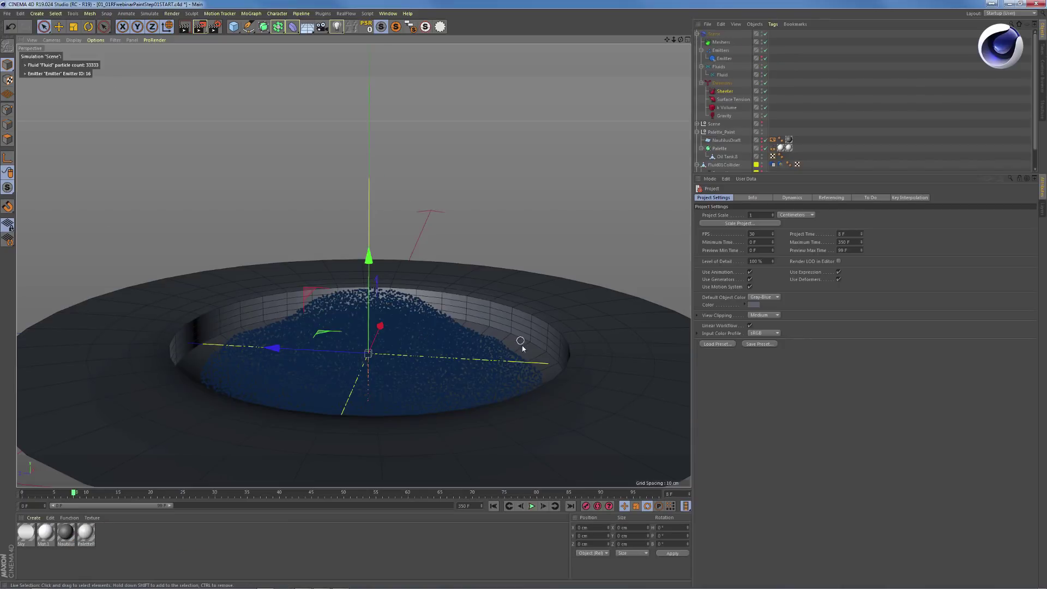
alt+drag(387, 379, 327, 359)
mouse_move(327, 358)
alt+right_down()
mouse_move(364, 342)
mouse_move(338, 347)
alt+right_up()
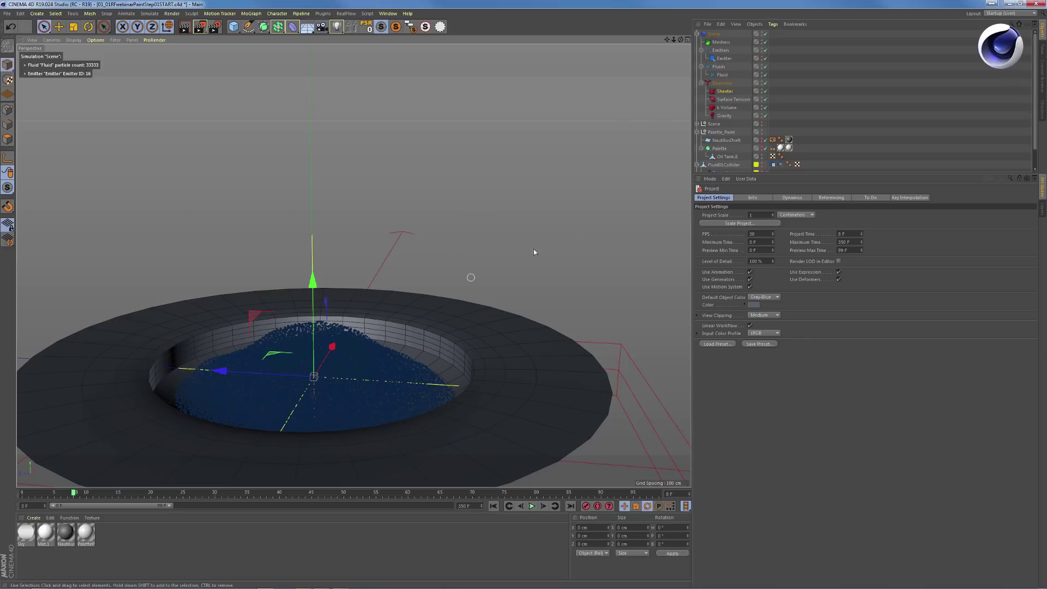
Collapse the Palette_Paint group, make the Fluid02Collider dish visible in the viewport, and select it
click(696, 132)
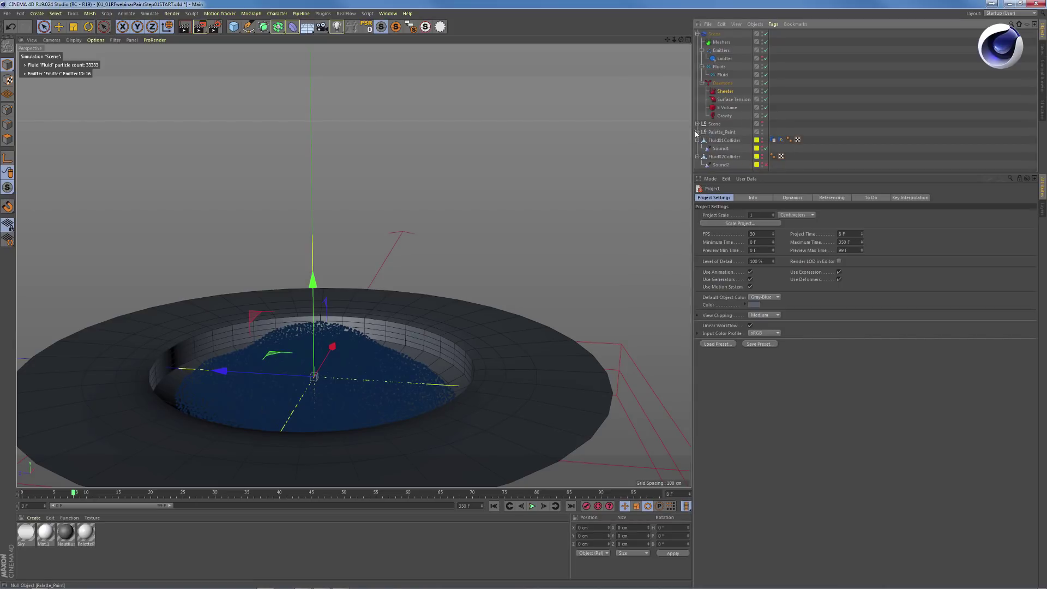
click(762, 155)
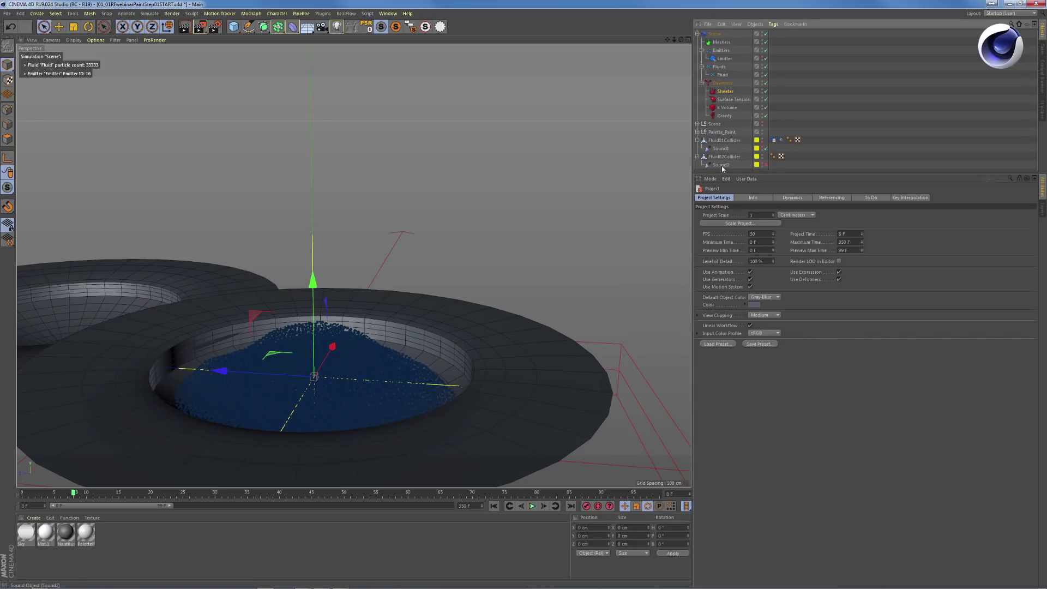
click(723, 157)
alt+drag(272, 290, 310, 348)
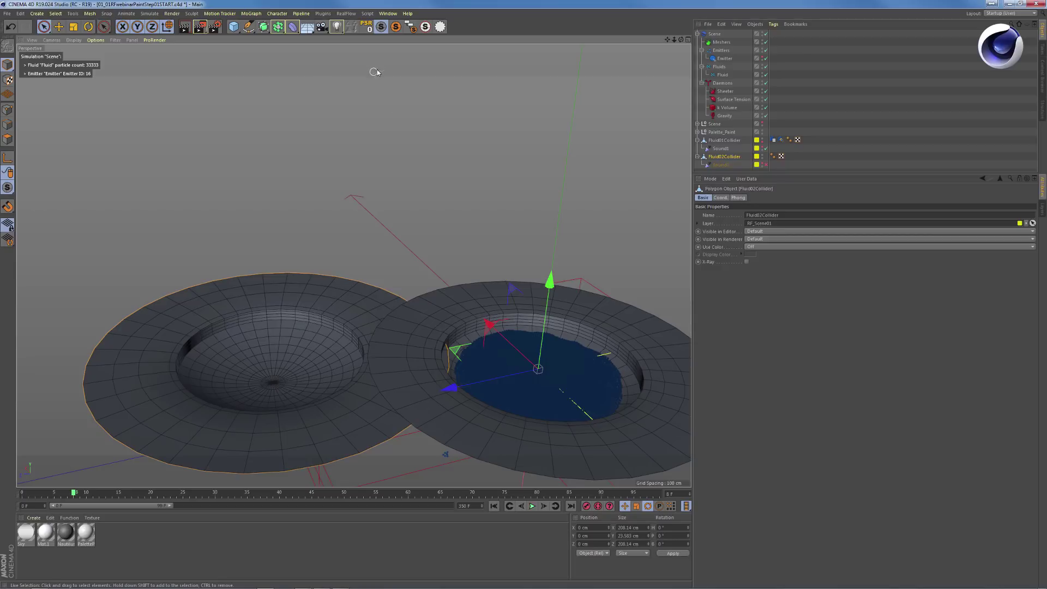
Add a RealFlow circle emitter and move it horizontally over the centre of the empty Fluid02Collider dish
click(348, 14)
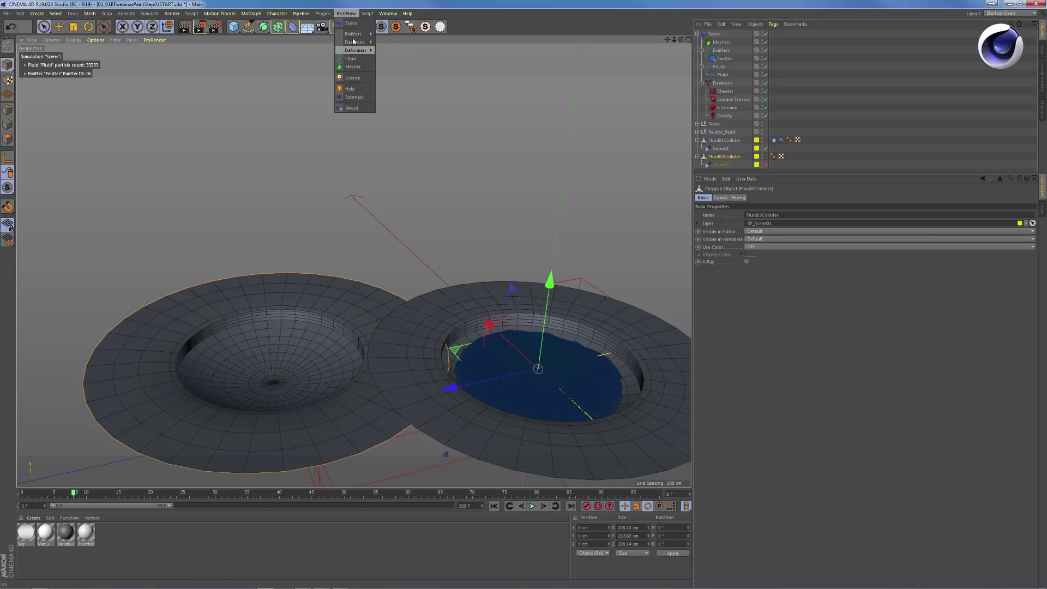
mouse_move(357, 34)
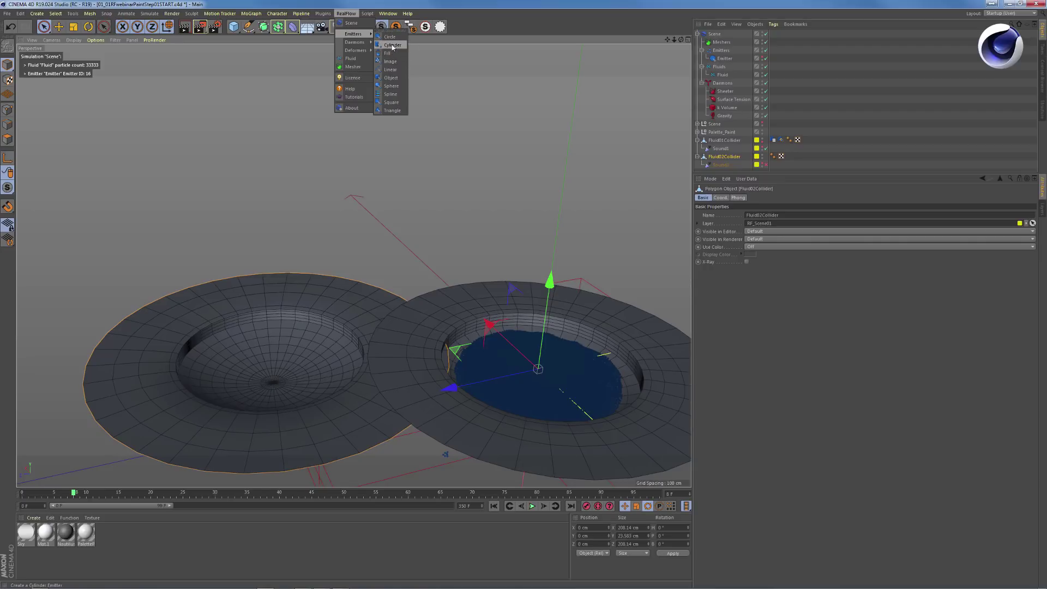
click(389, 37)
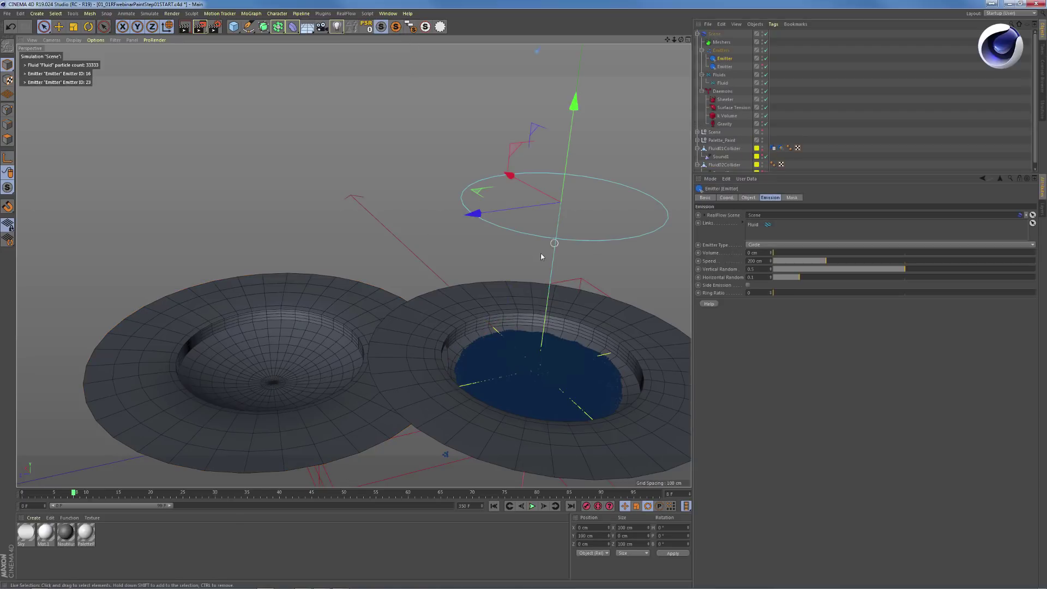
key(F2)
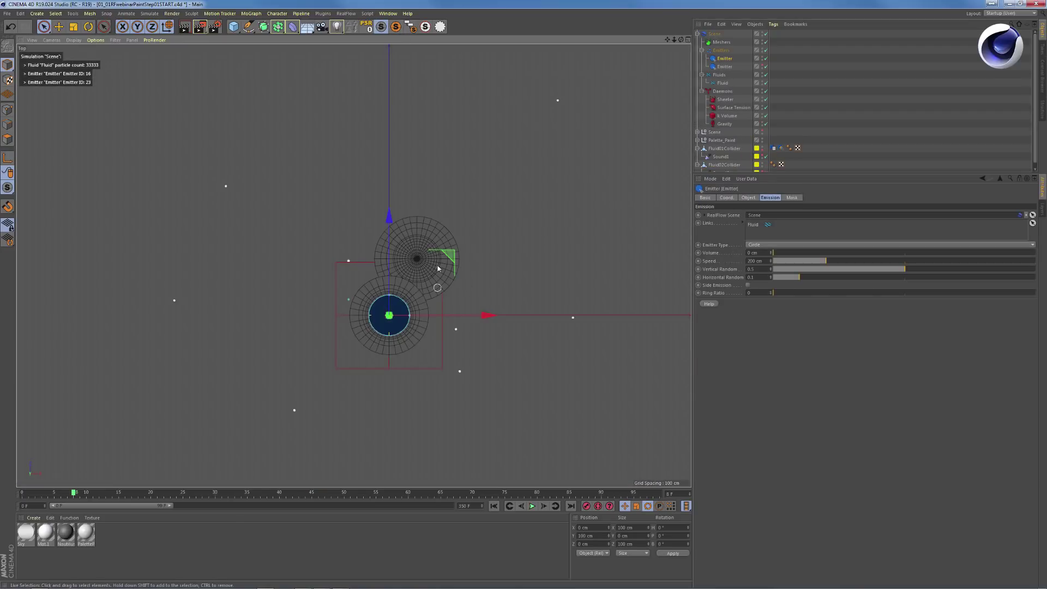
drag(448, 256, 476, 199)
key(F1)
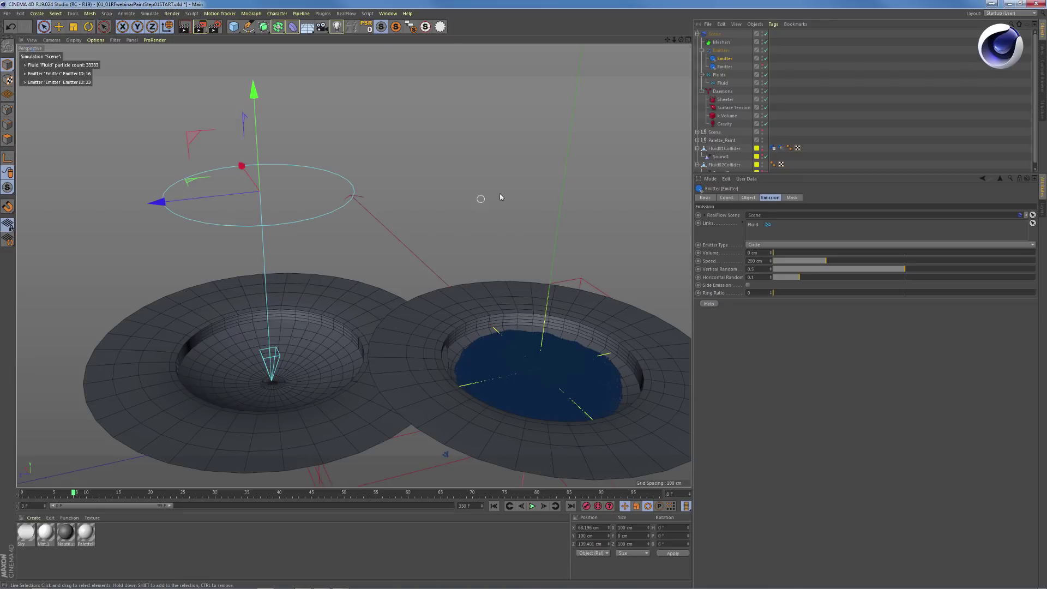
Lower the new emitter to a height of about 24.7 cm at about 76.4 cm wide, and place it below the first emitter in the hierarchy
drag(257, 96, 273, 250)
click(724, 59)
drag(726, 60, 726, 71)
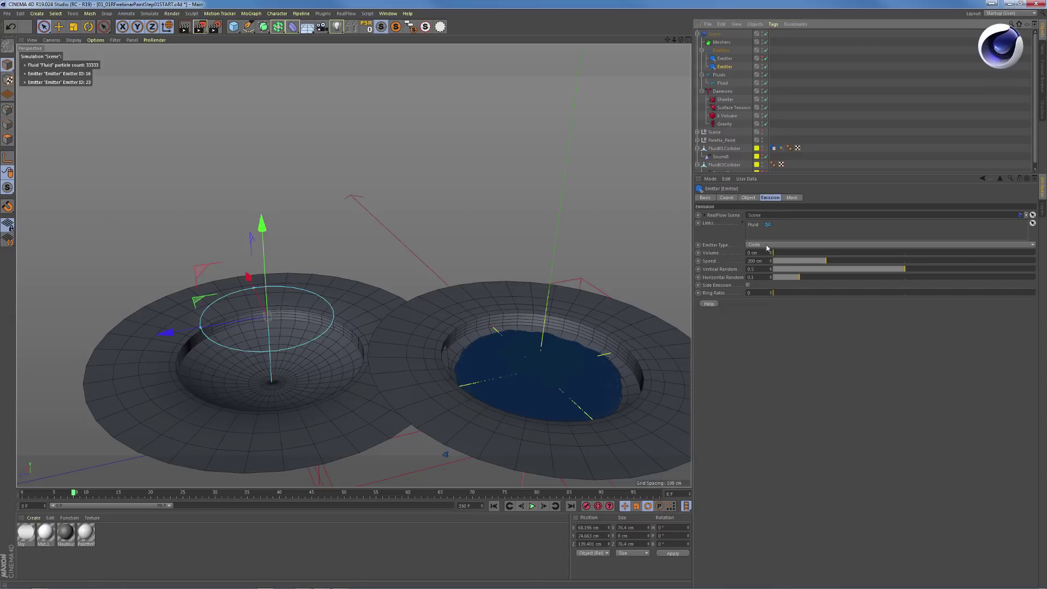
Set the new circle emitter's volume to 24 cm and briefly play the simulation to test the second dish's fluid
drag(771, 255, 780, 254)
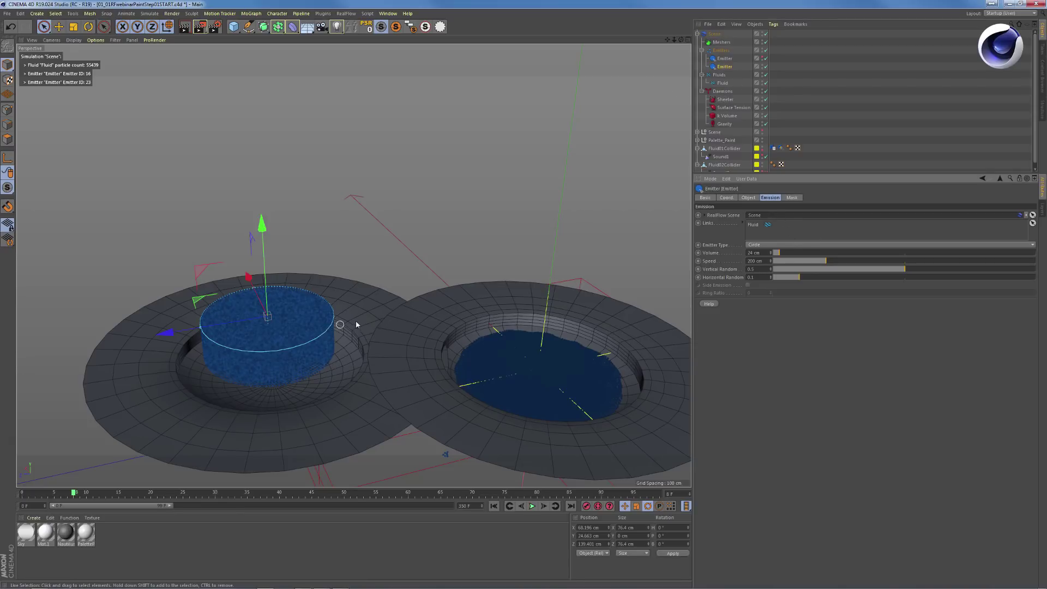
key(F8)
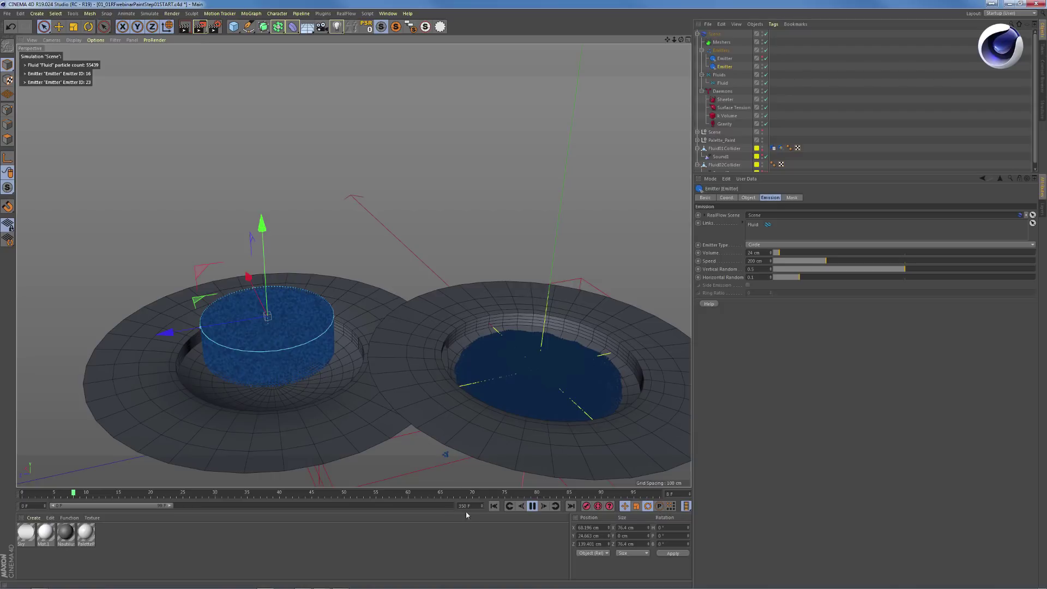
click(532, 506)
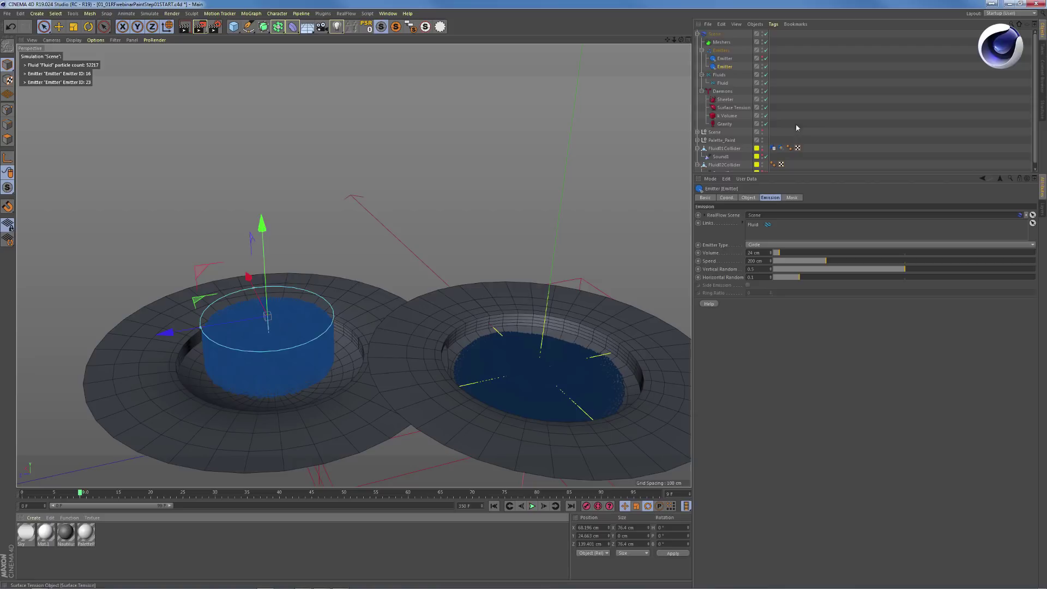
Disable the Sheeter daemon, replay the simulation from the start and return to the first frame
click(766, 100)
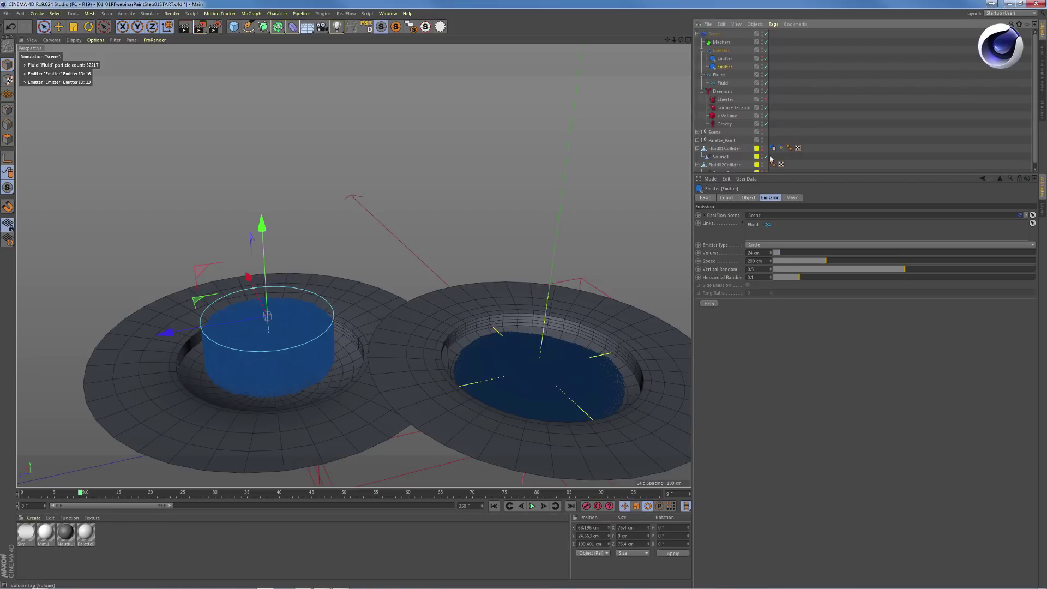
click(494, 506)
key(F8)
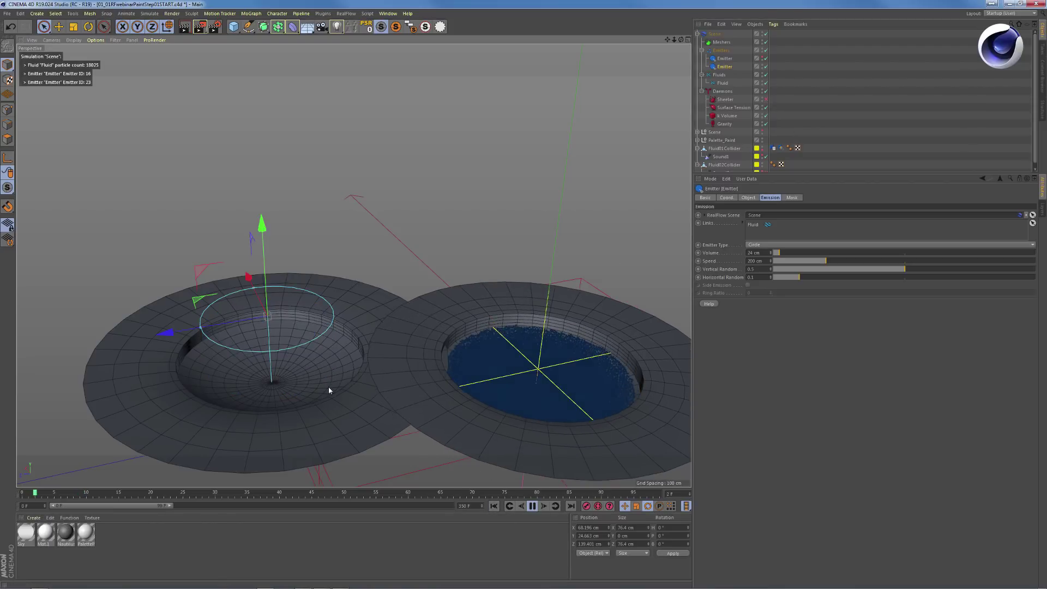
click(494, 506)
key(F8)
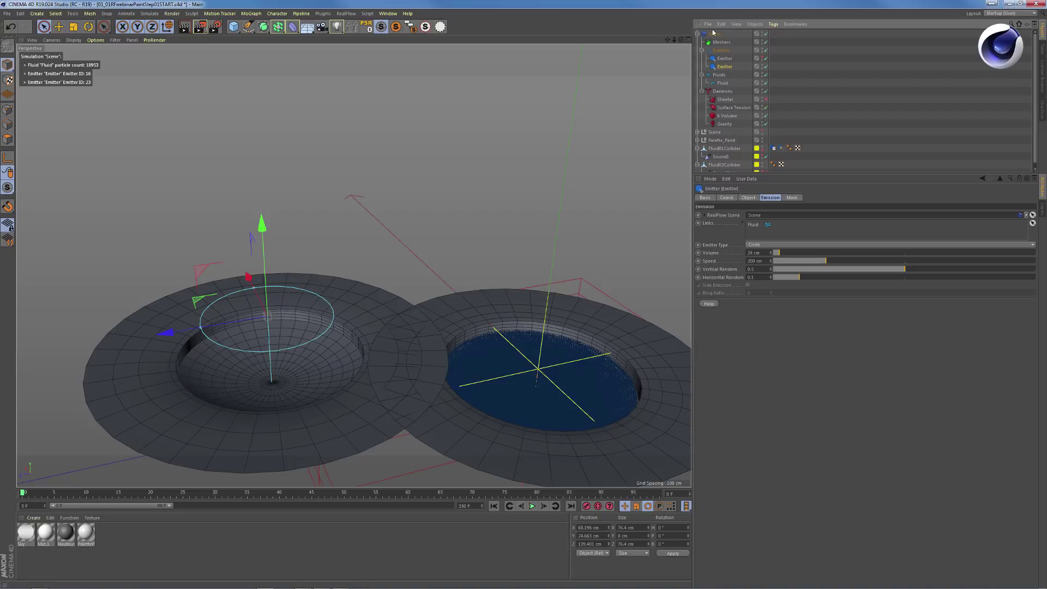
Rename the two emitters in the RealFlow scene to Emitter01 and Emitter02
click(725, 59)
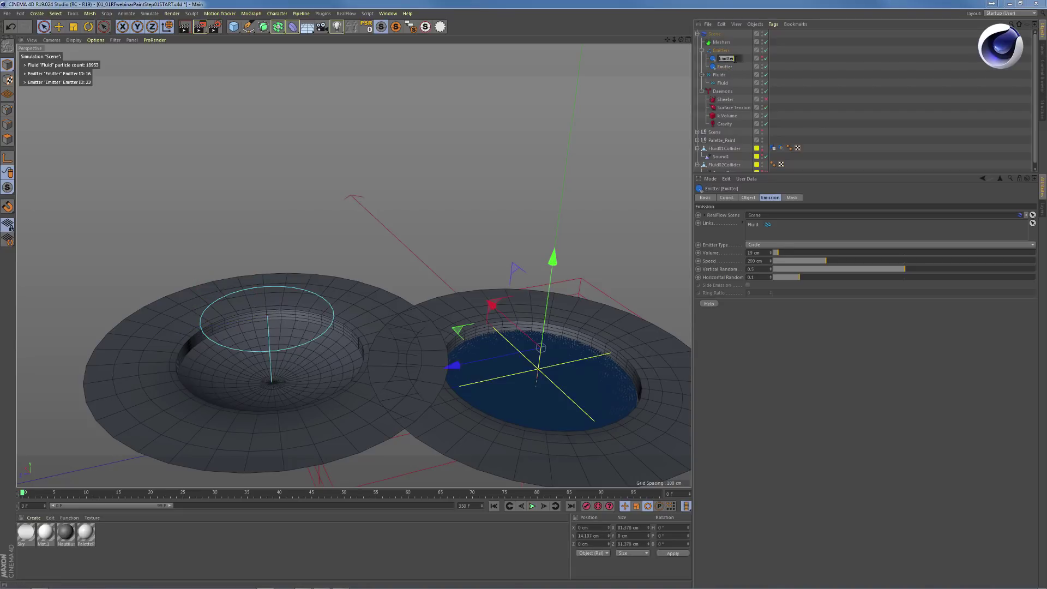
text(01)
key(Return)
double_click(734, 66)
text(02)
key(Return)
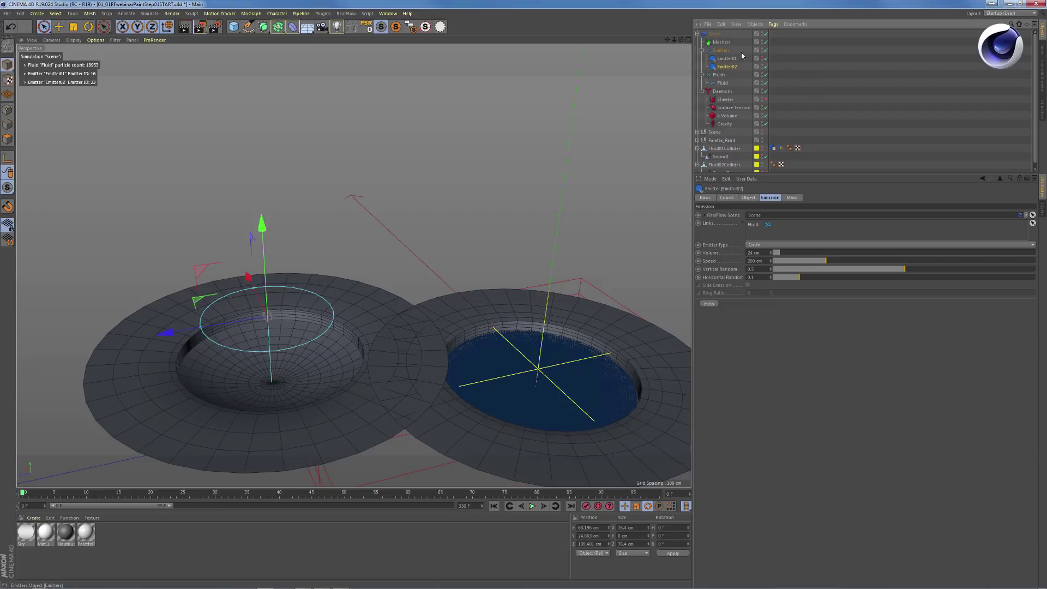
Rename the existing fluid in the RealFlow scene to Fluid01
double_click(729, 82)
text(01)
key(Return)
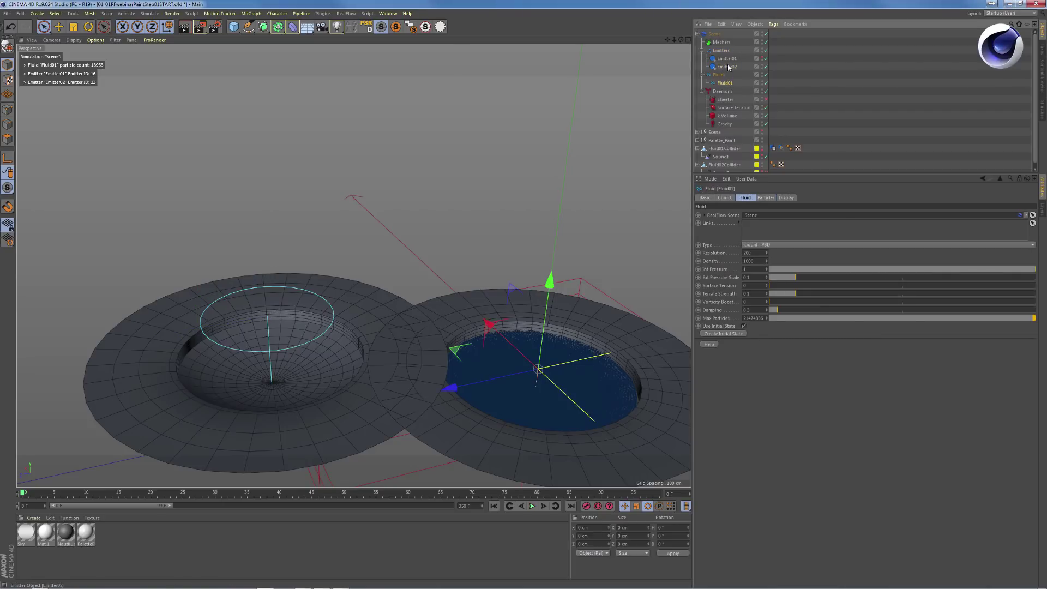
Check the fluid links of both emitters, and add a second RealFlow fluid named Fluid02
click(729, 56)
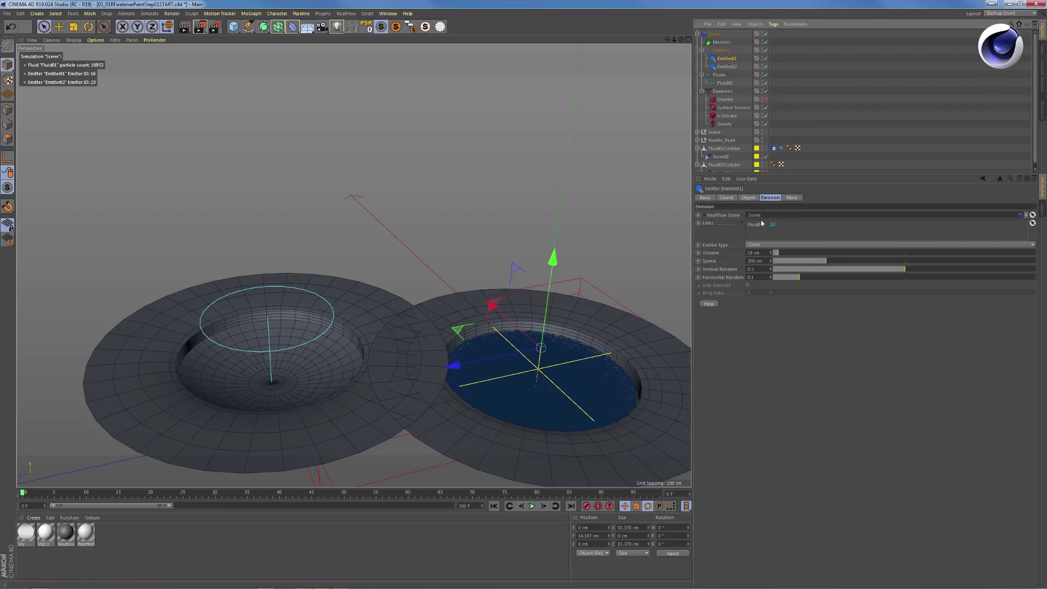
click(727, 66)
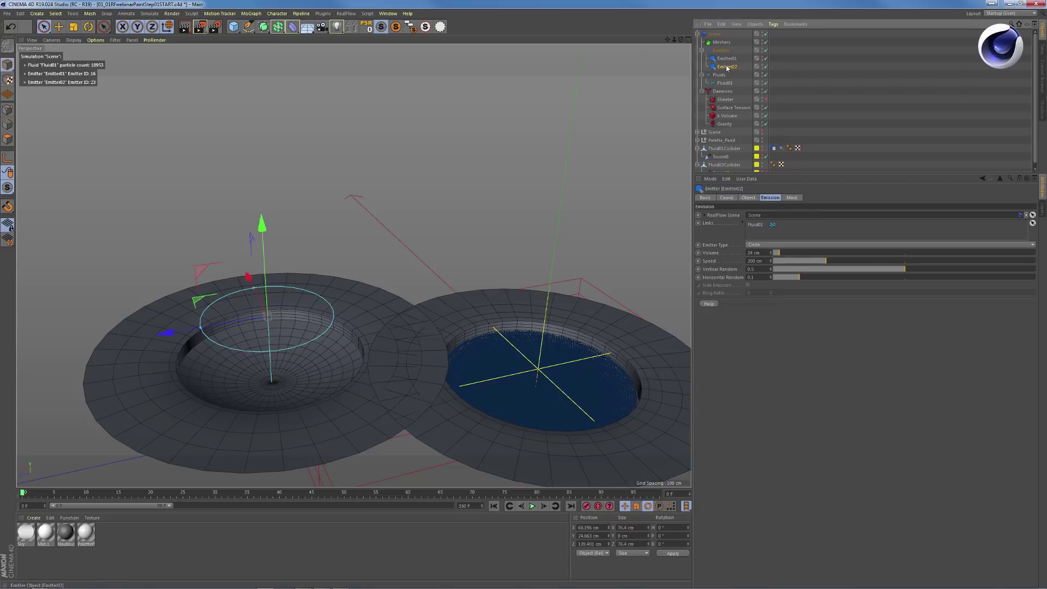
click(346, 13)
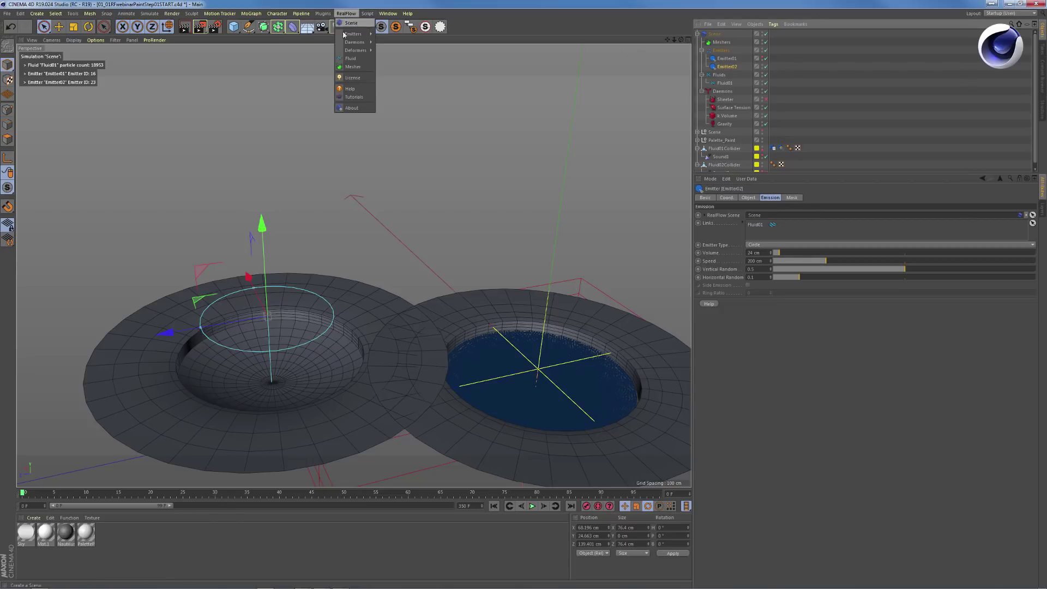
click(355, 59)
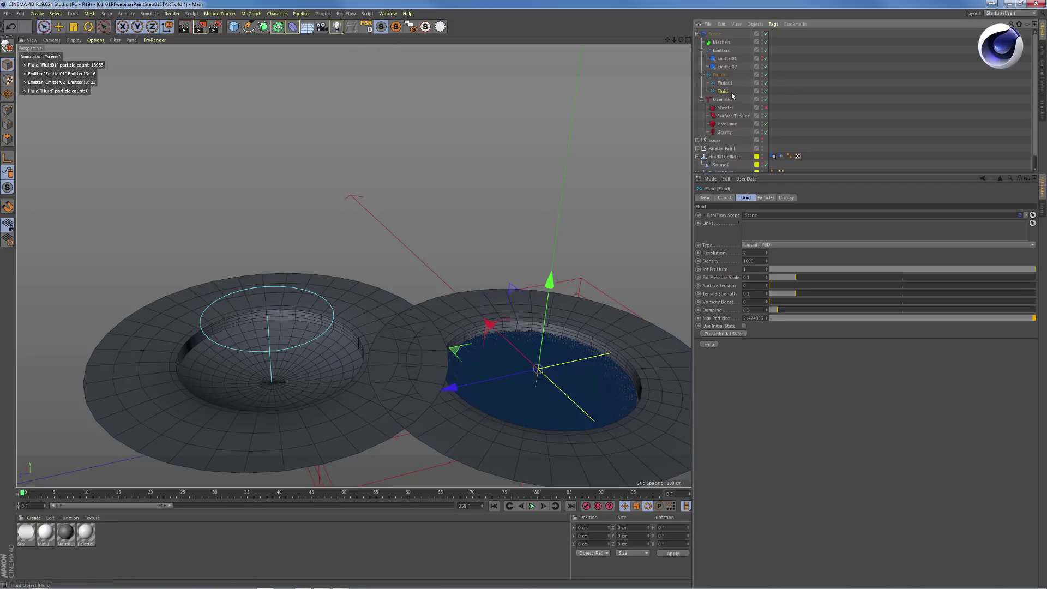
double_click(725, 92)
text(02)
key(Return)
Replace Fluid01 with Fluid02 as the fluid linked to Emitter02
click(725, 67)
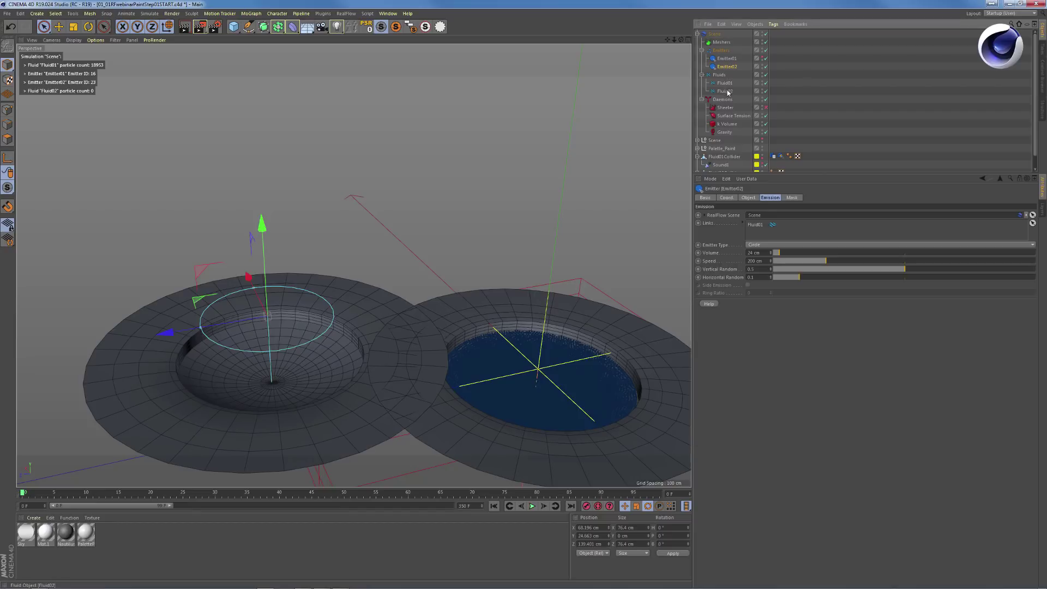
drag(728, 91, 729, 92)
drag(766, 235, 787, 224)
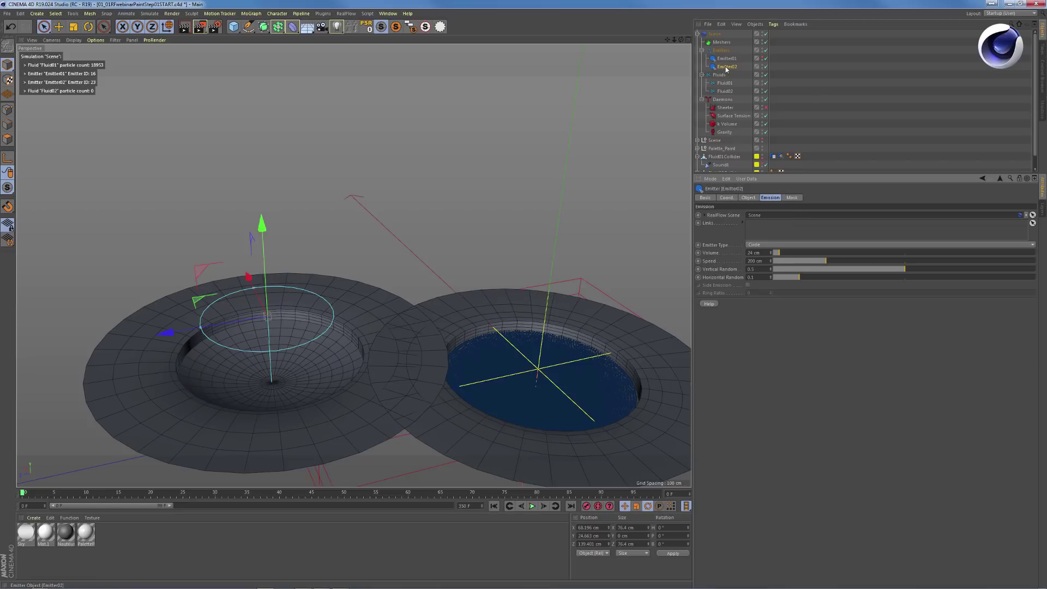
drag(725, 91, 773, 229)
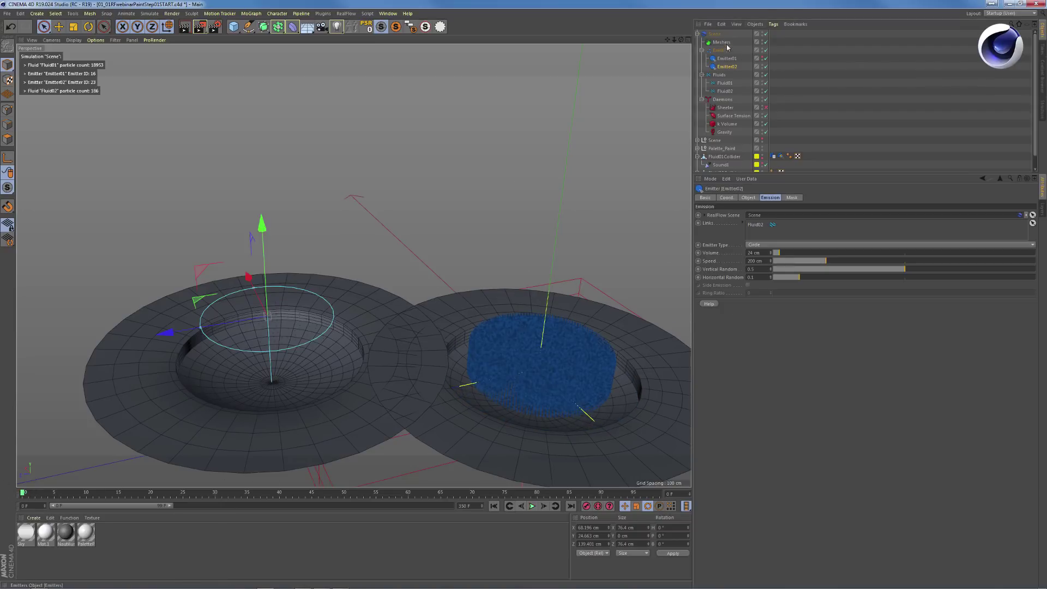
Disable Emitter01 and Fluid01 in the RealFlow scene
click(766, 58)
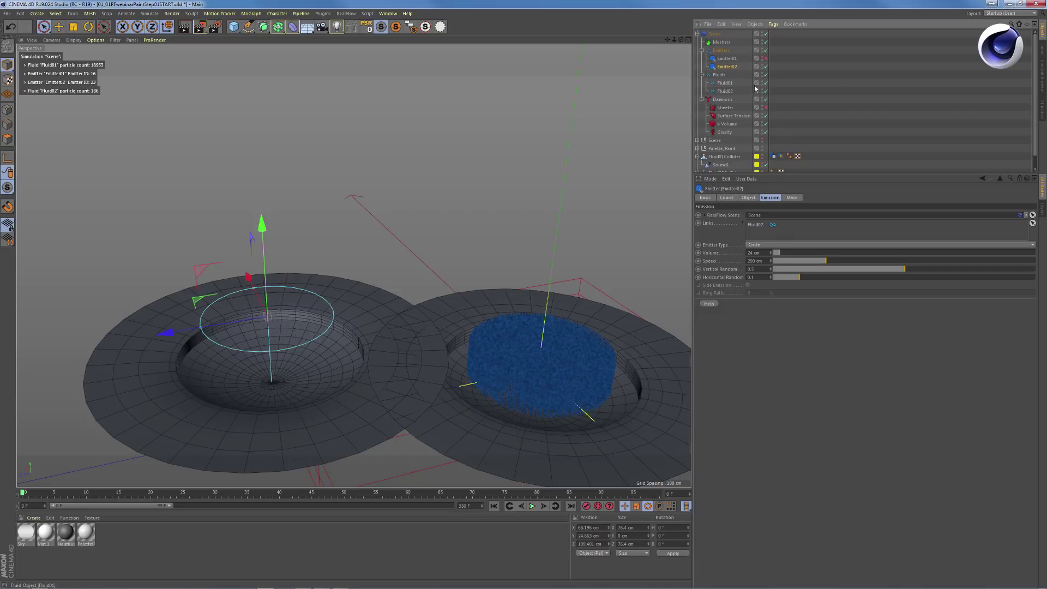
click(727, 84)
click(763, 84)
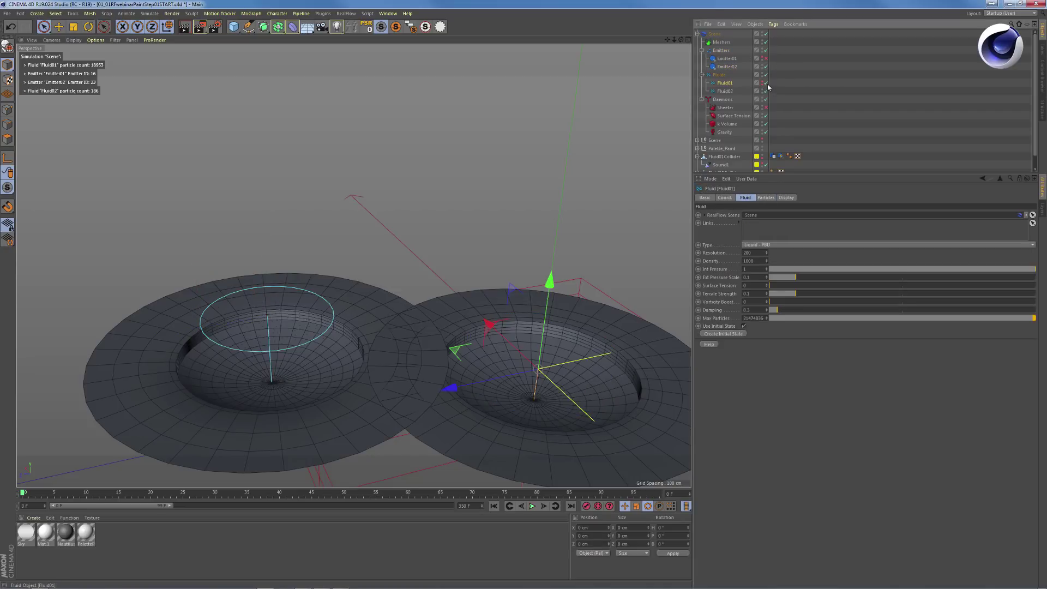
Review Emitter02's settings, and set Fluid02 to the Viscous type with a resolution of 200
click(727, 66)
alt+drag(271, 347, 283, 362)
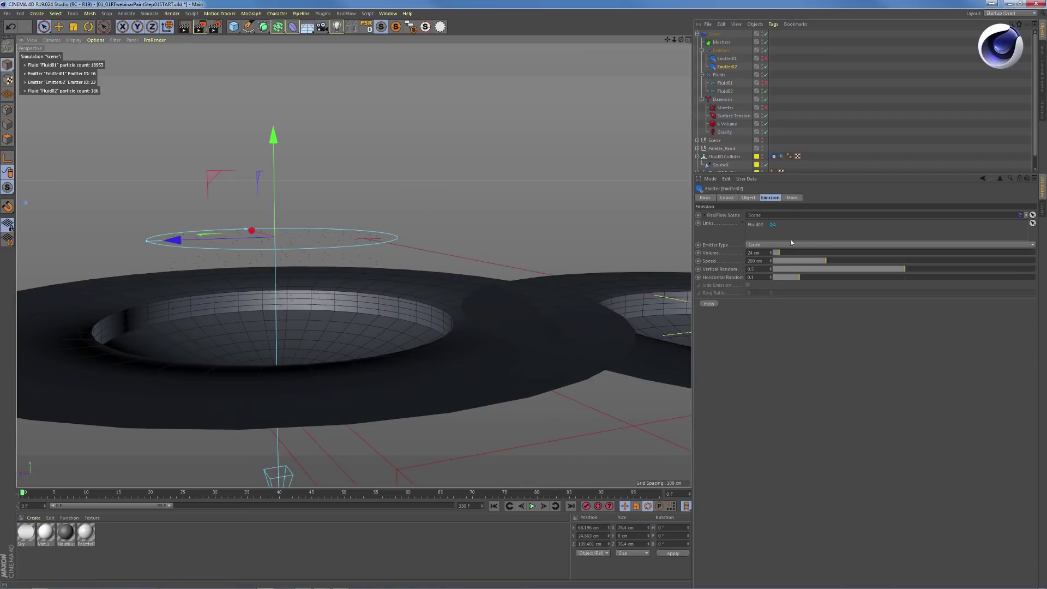
click(749, 197)
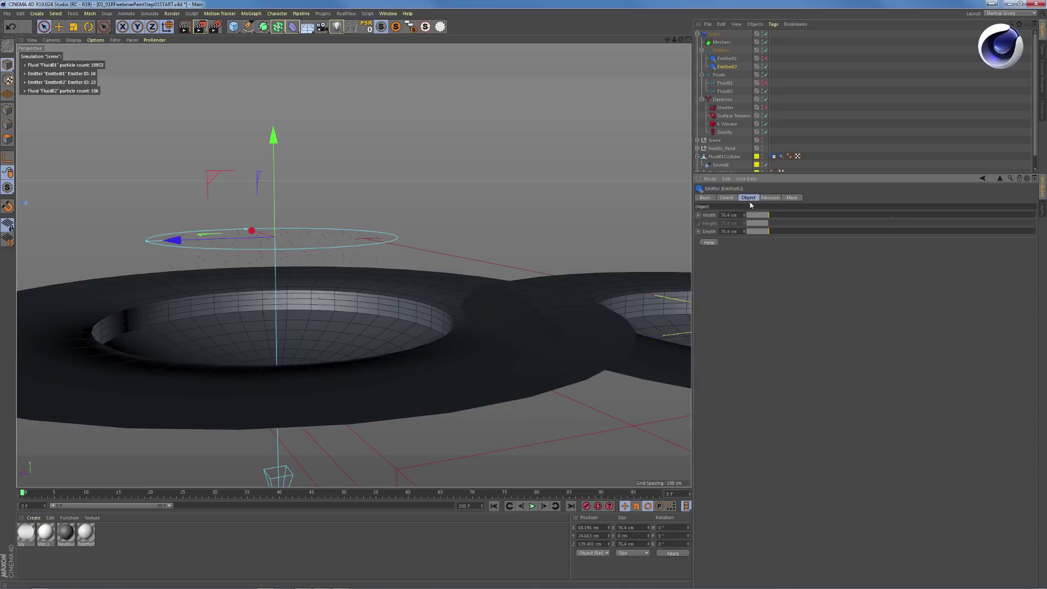
click(770, 198)
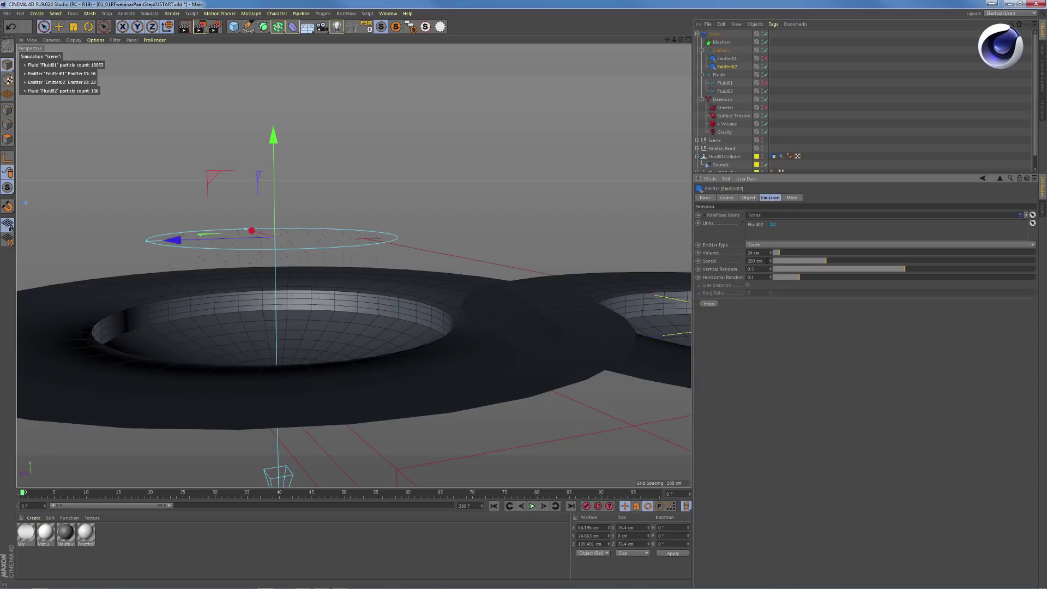
click(725, 91)
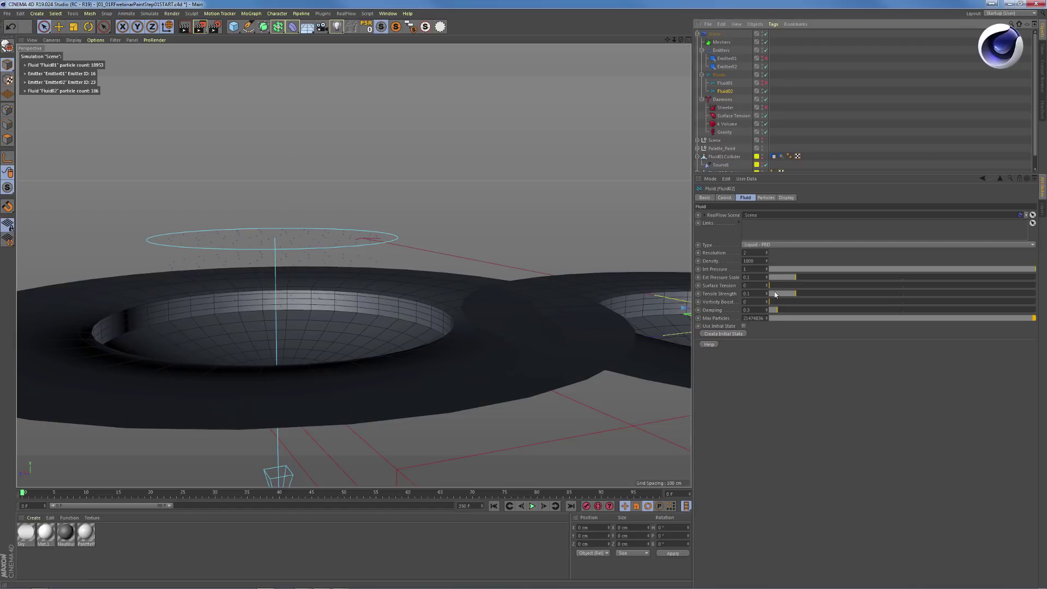
click(762, 246)
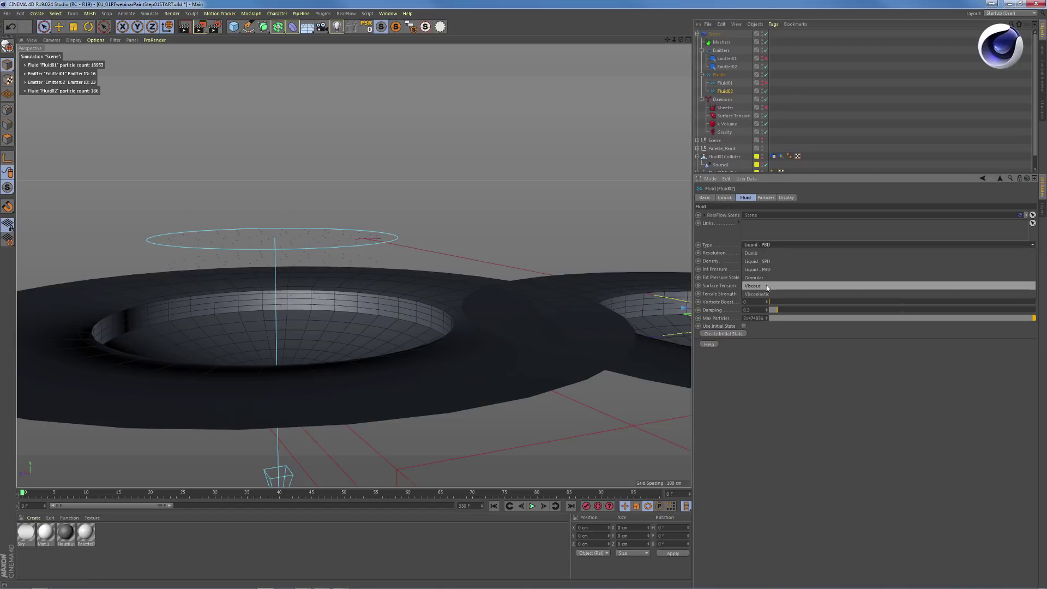
click(767, 287)
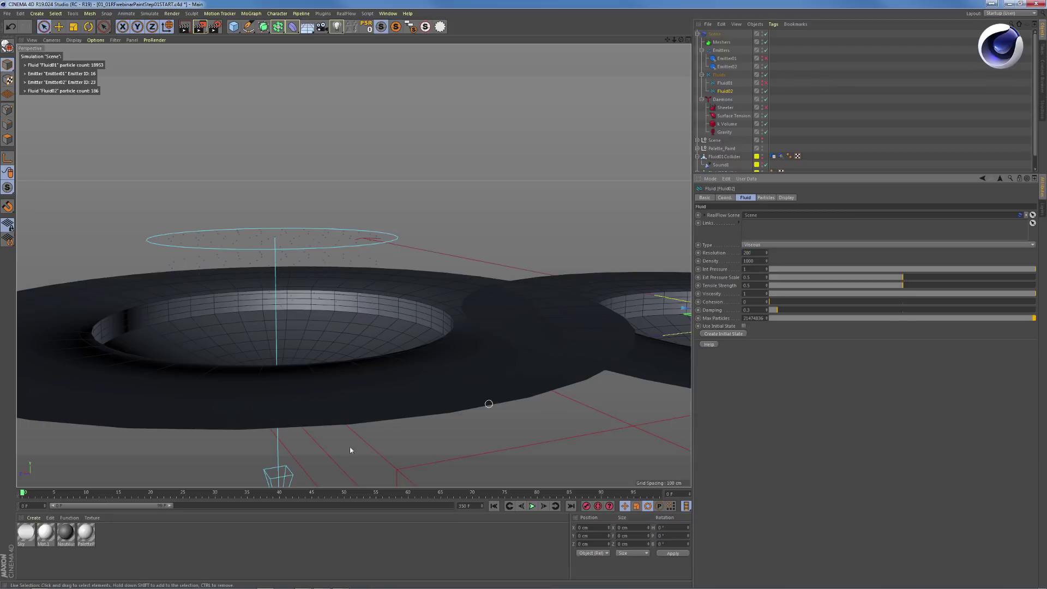
Play the simulation to see how Fluid02 falls into its dish, and return to the first frame
alt+drag(332, 279, 346, 243)
key(F8)
key(F8)
alt+drag(414, 276, 394, 287)
click(493, 506)
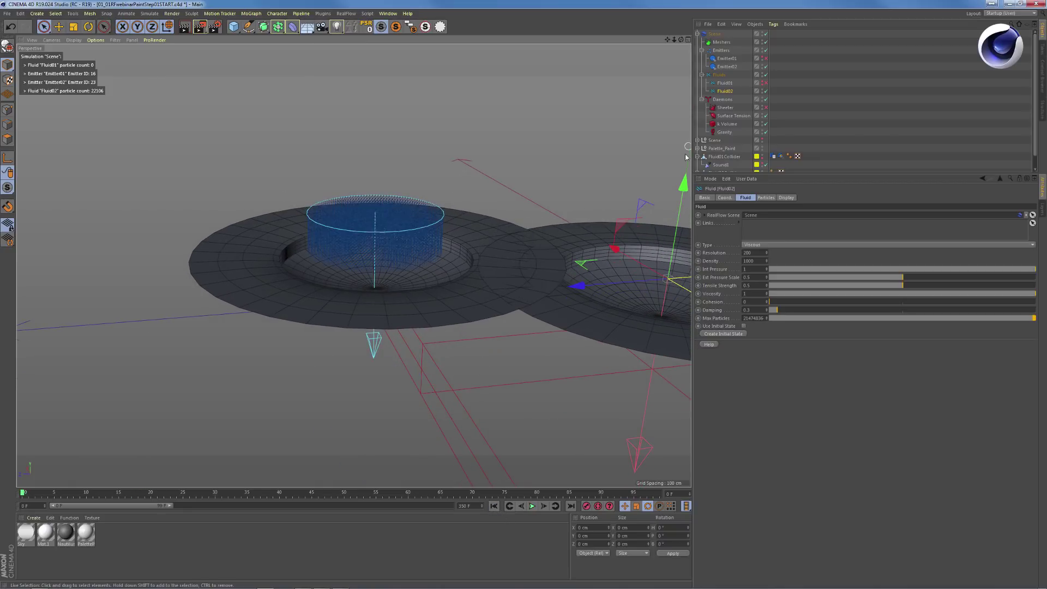
Copy the Volume and Collider tags from Fluid01Collider to Fluid02Collider and test the simulation from the start
scroll(1035, 146, down, 1)
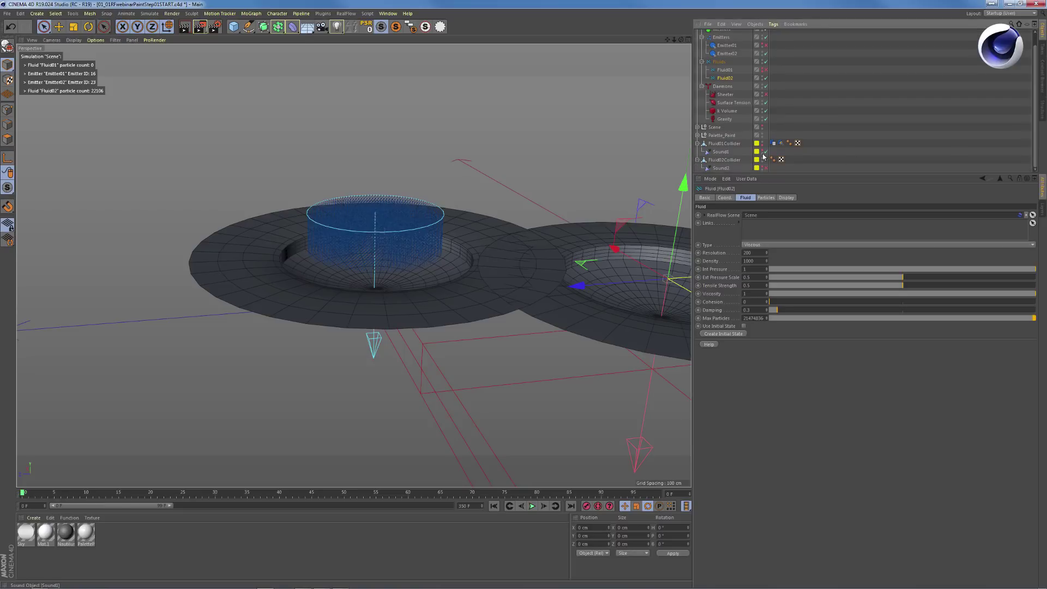
click(781, 143)
shift+click(773, 142)
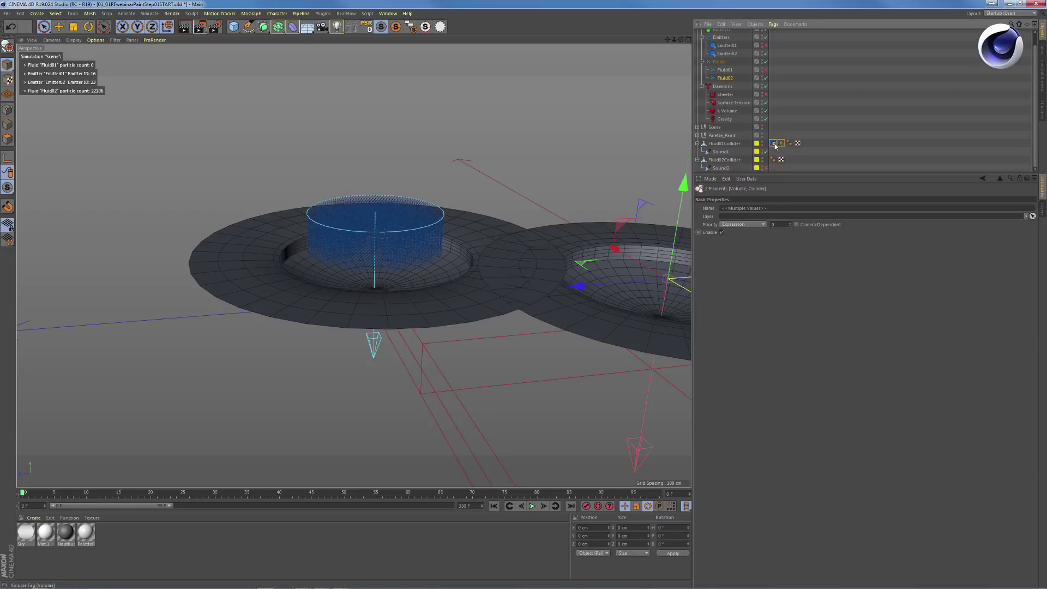
ctrl+drag(788, 162, 788, 159)
click(531, 507)
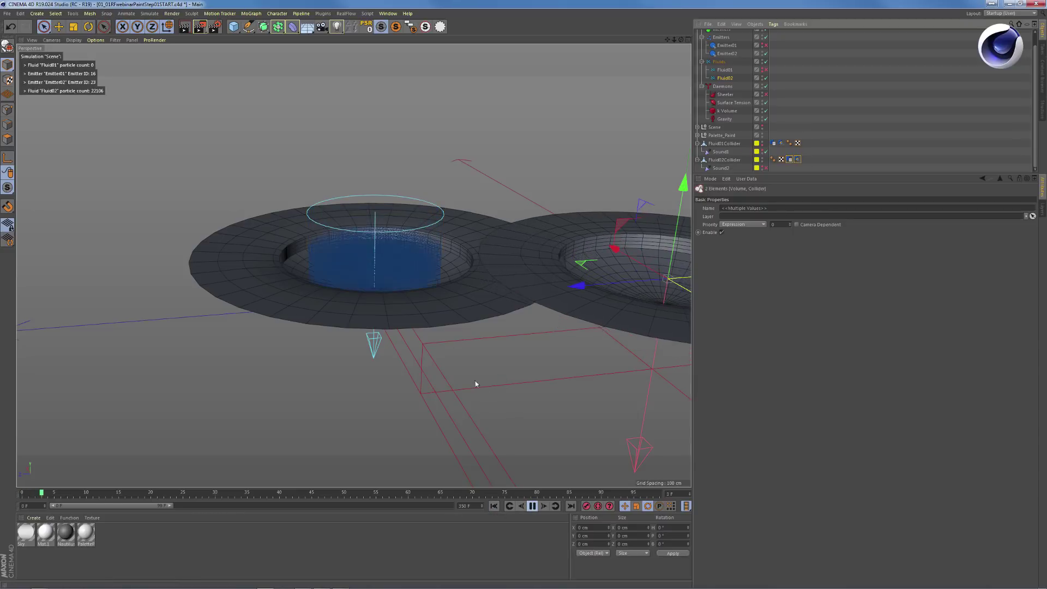
click(493, 506)
Link Fluid02 to the Collider tag on Fluid02Collider and run the simulation to check the collision
click(787, 158)
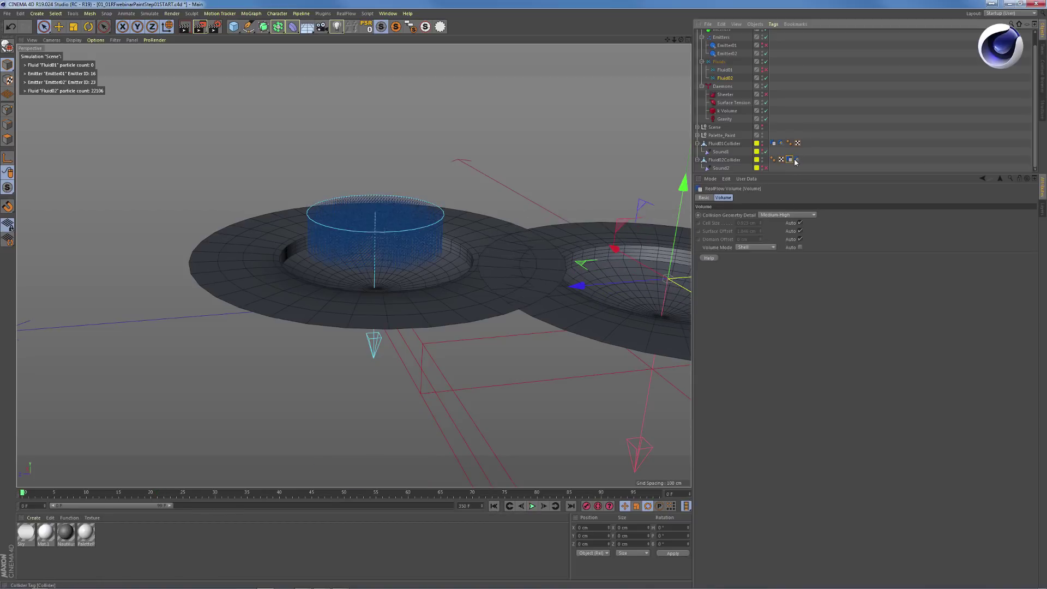
click(797, 160)
click(731, 197)
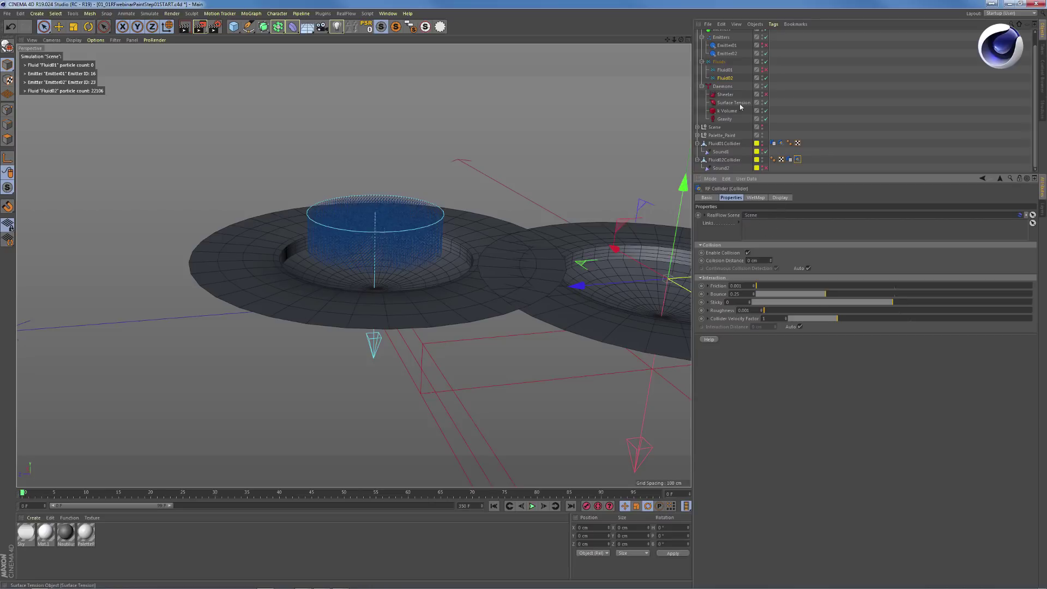
drag(724, 78, 777, 232)
click(790, 159)
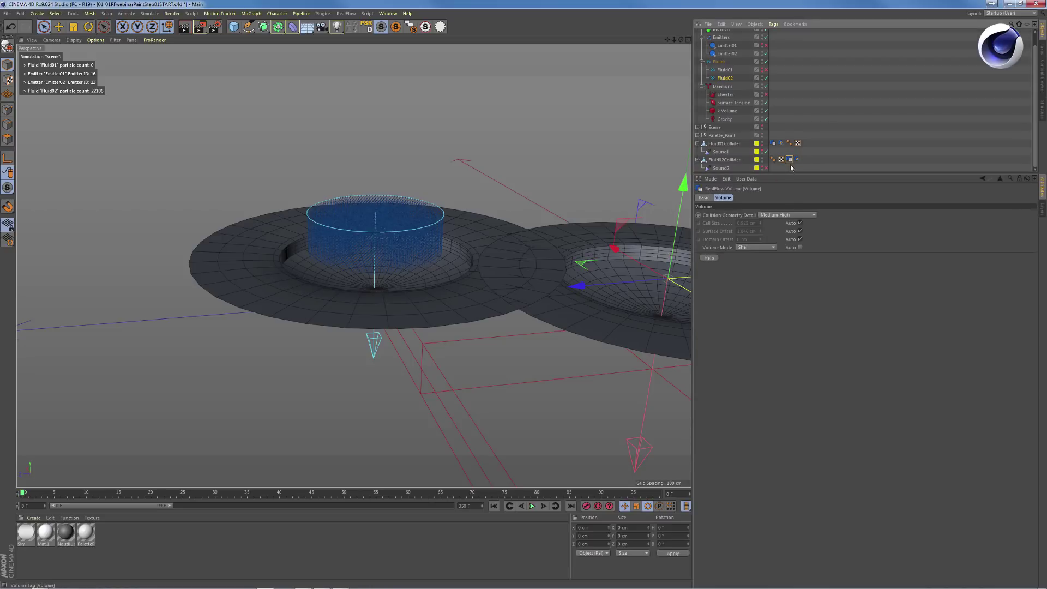
key(F8)
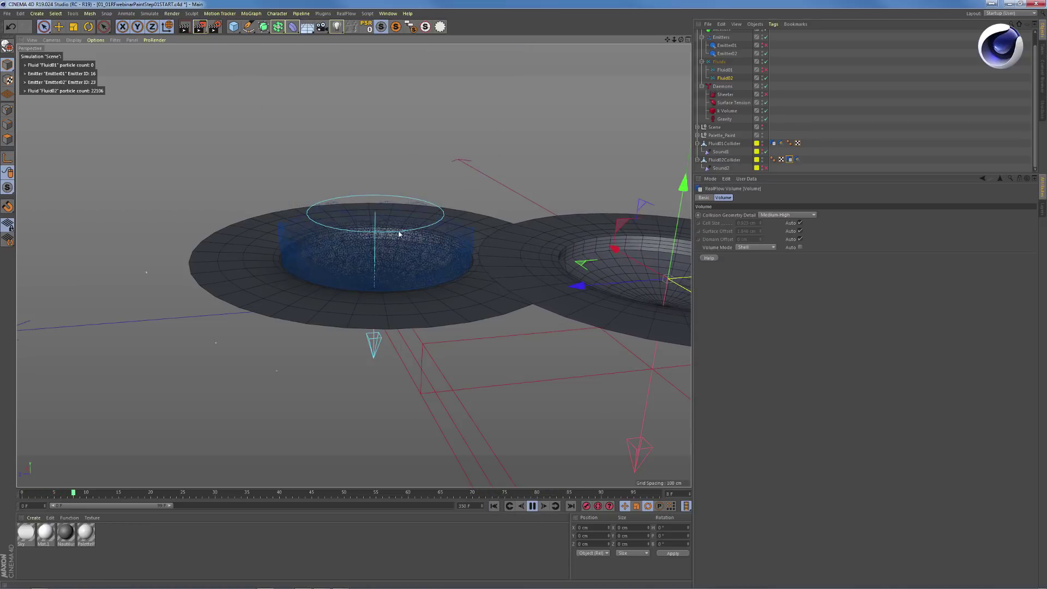
key(F8)
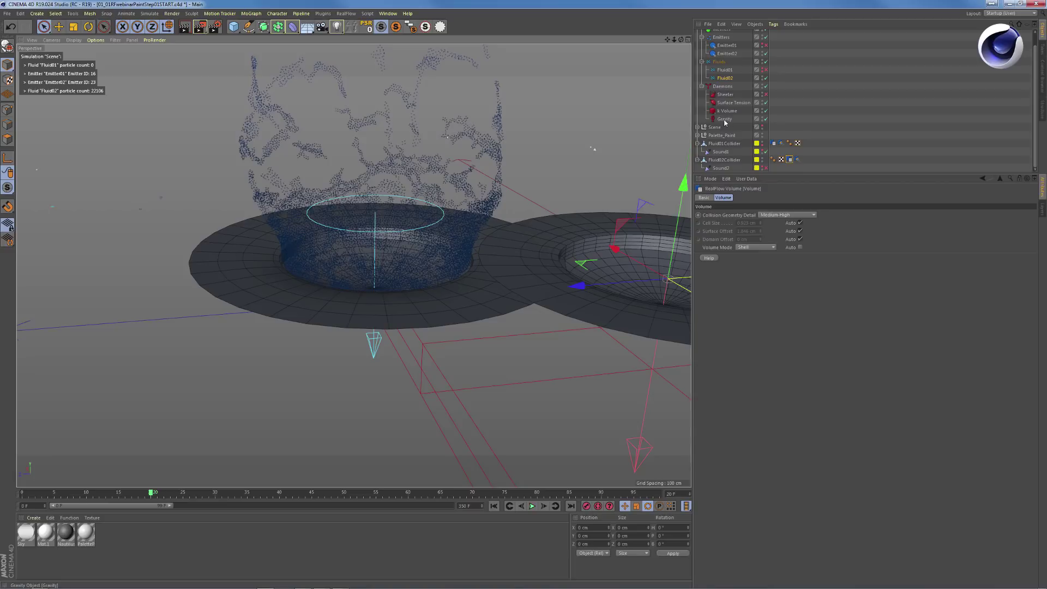
Add Fluid02 to the linked fluids of the Surface Tension daemon
click(724, 119)
click(728, 95)
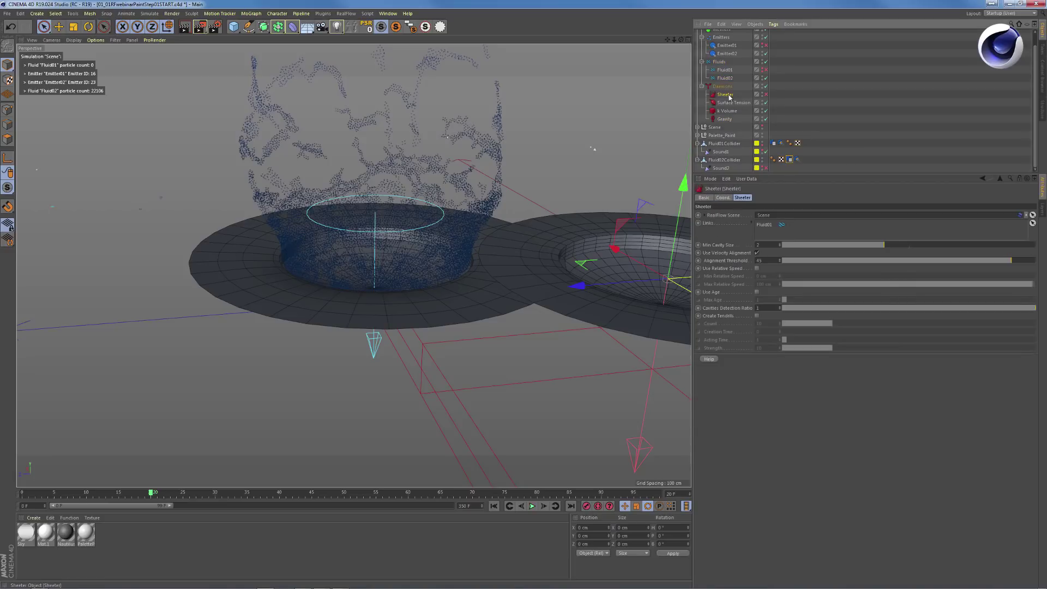
click(732, 102)
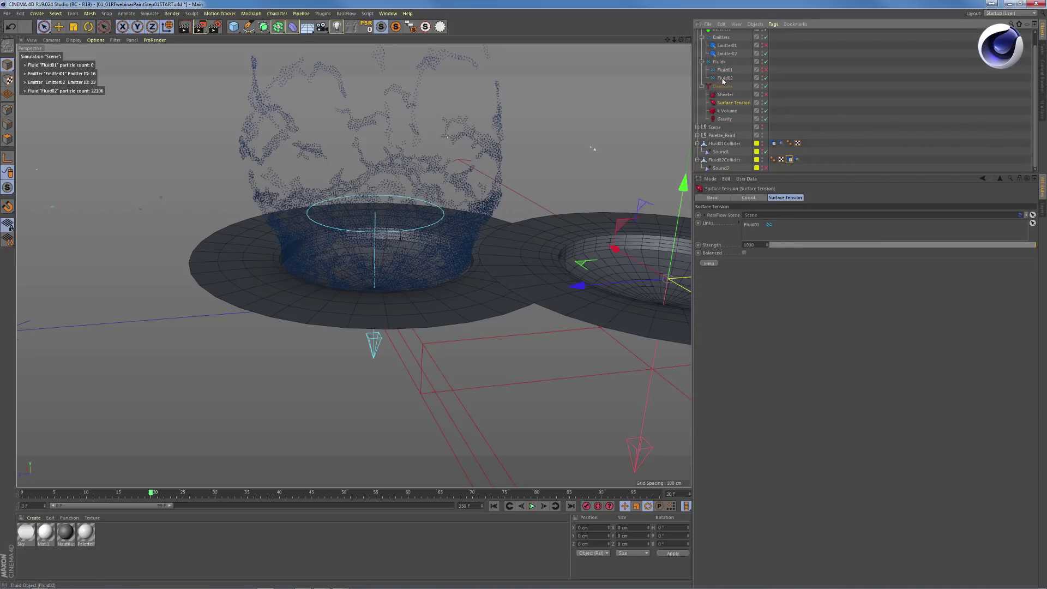
drag(724, 79, 755, 232)
Add Fluid02 to the linked fluids of the Gravity daemon and replay the simulation from the start
click(726, 112)
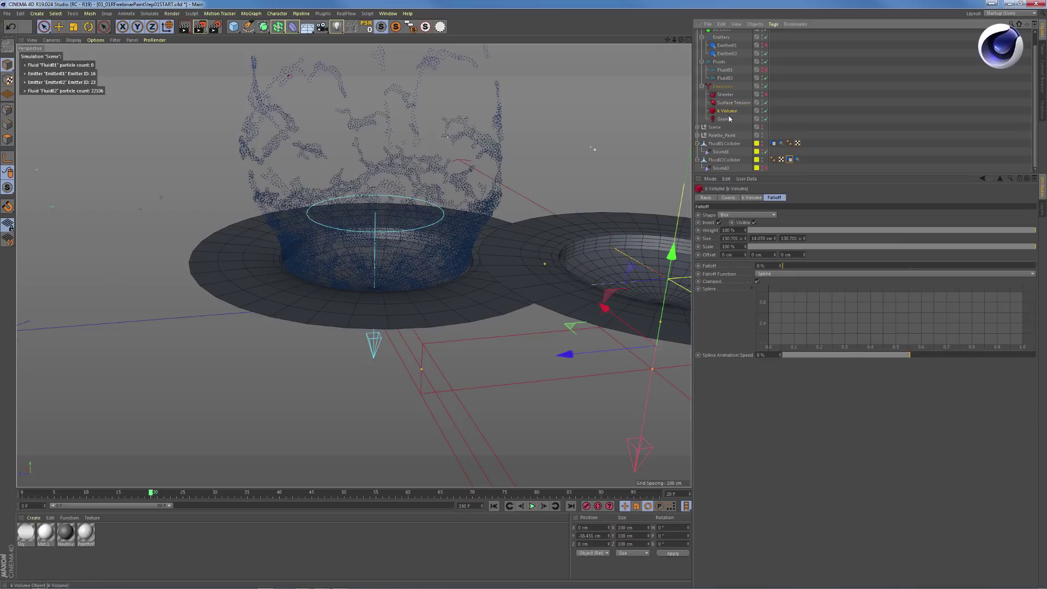
click(724, 119)
drag(724, 78, 761, 200)
drag(762, 235, 762, 235)
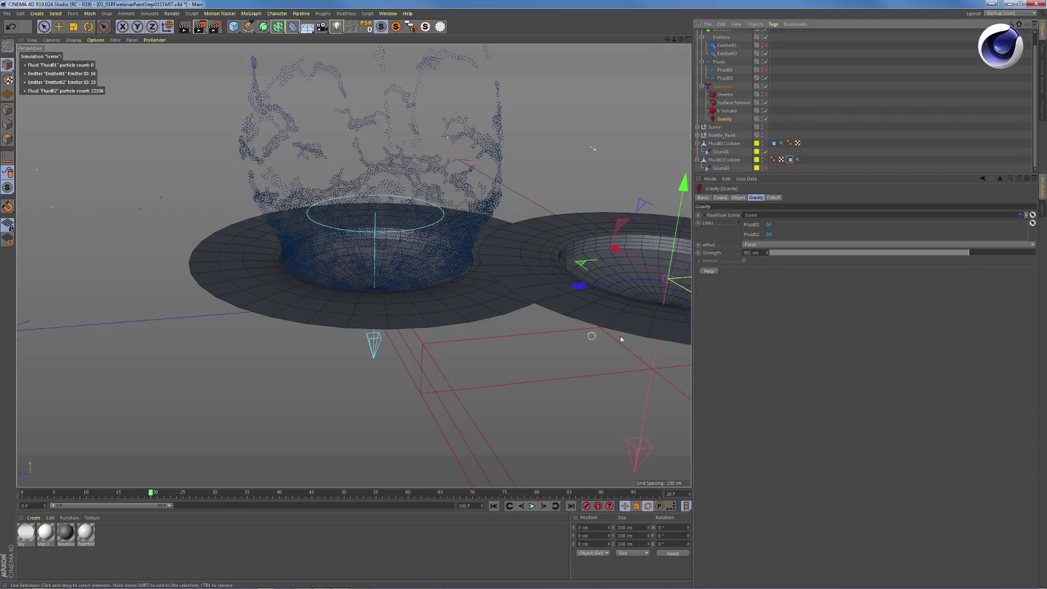
click(493, 506)
click(531, 506)
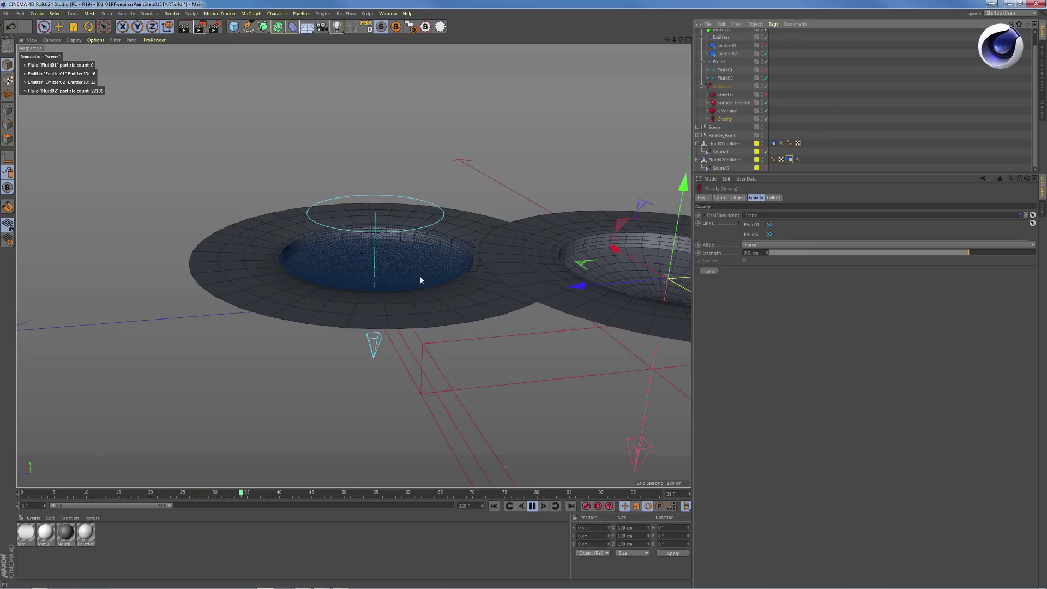
Stop the simulation, create an initial state for Fluid02 with Use Initial State enabled, and return to the first frame
key(F8)
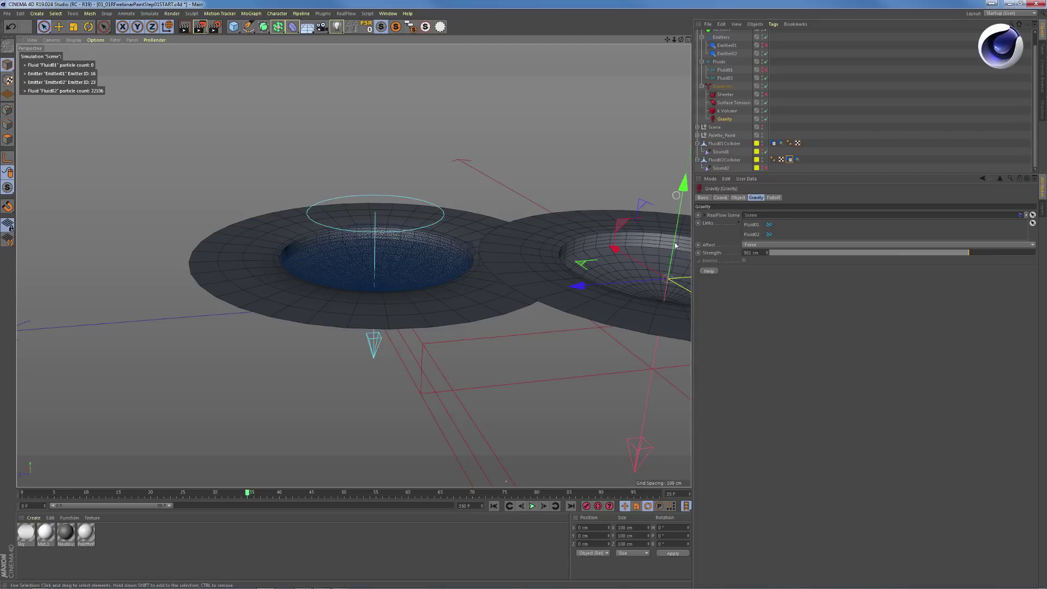
click(724, 78)
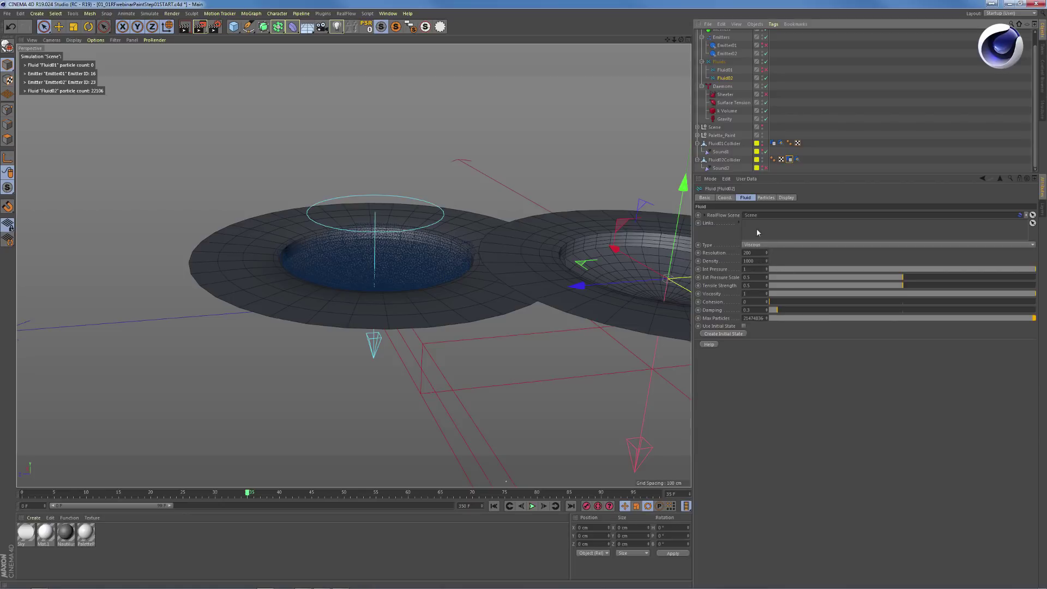
click(735, 334)
click(743, 326)
click(494, 505)
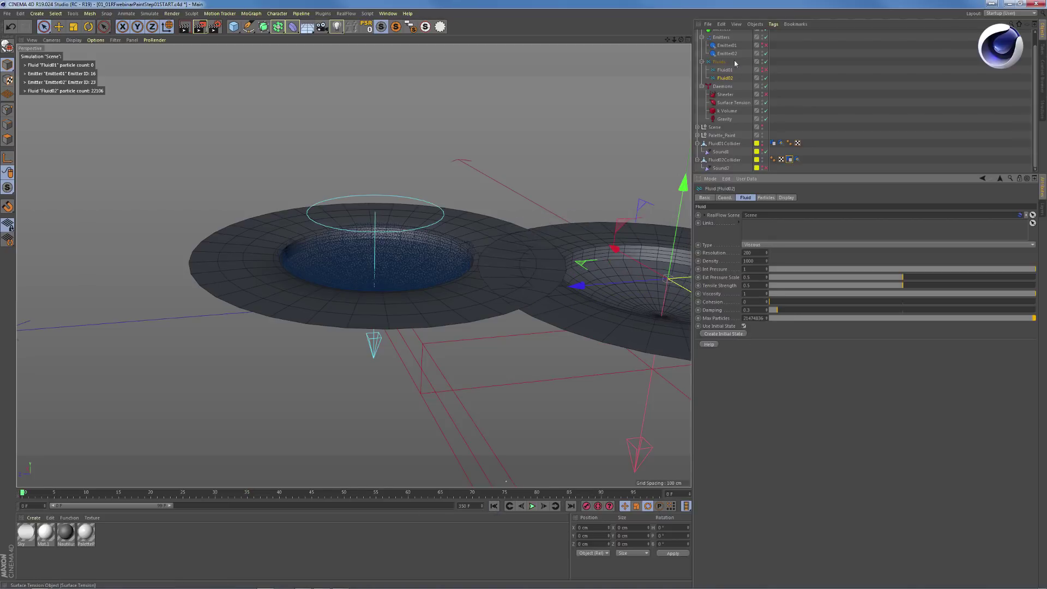
Disable Emitter02 and enable the Sound2 effector under Fluid02Collider
click(764, 79)
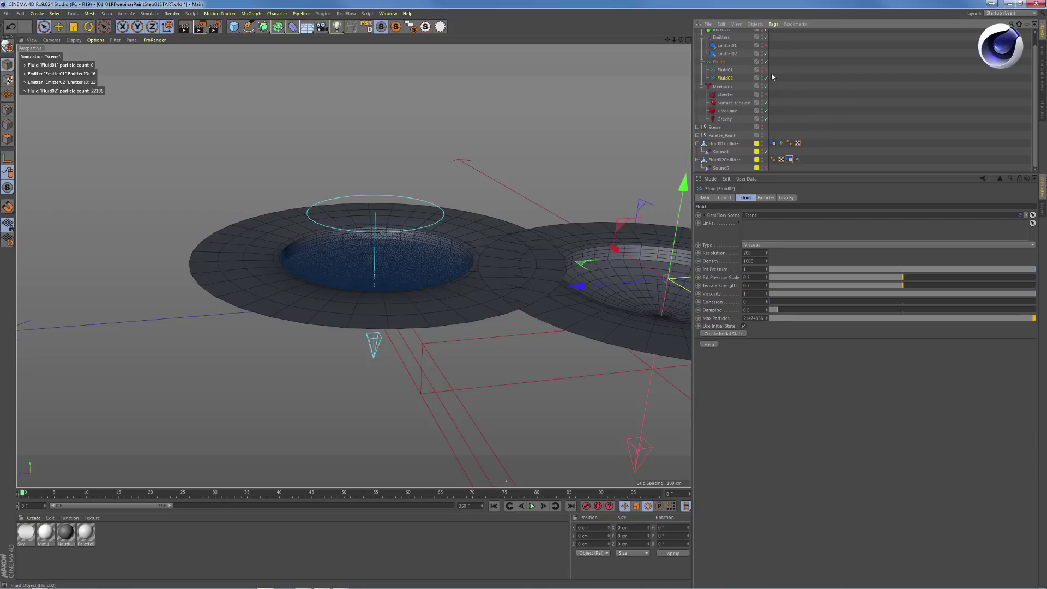
click(762, 52)
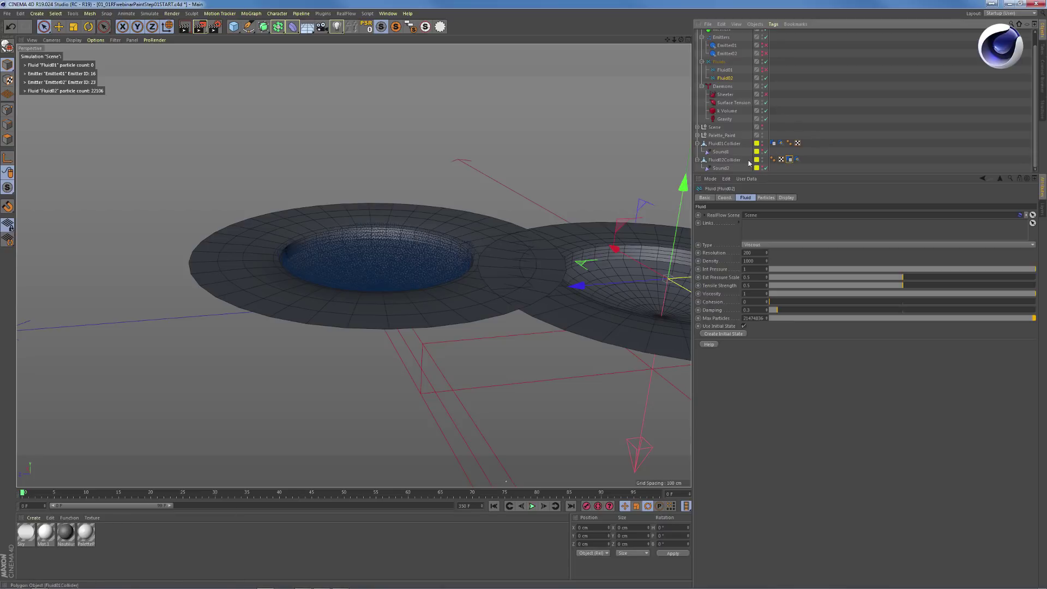
click(725, 160)
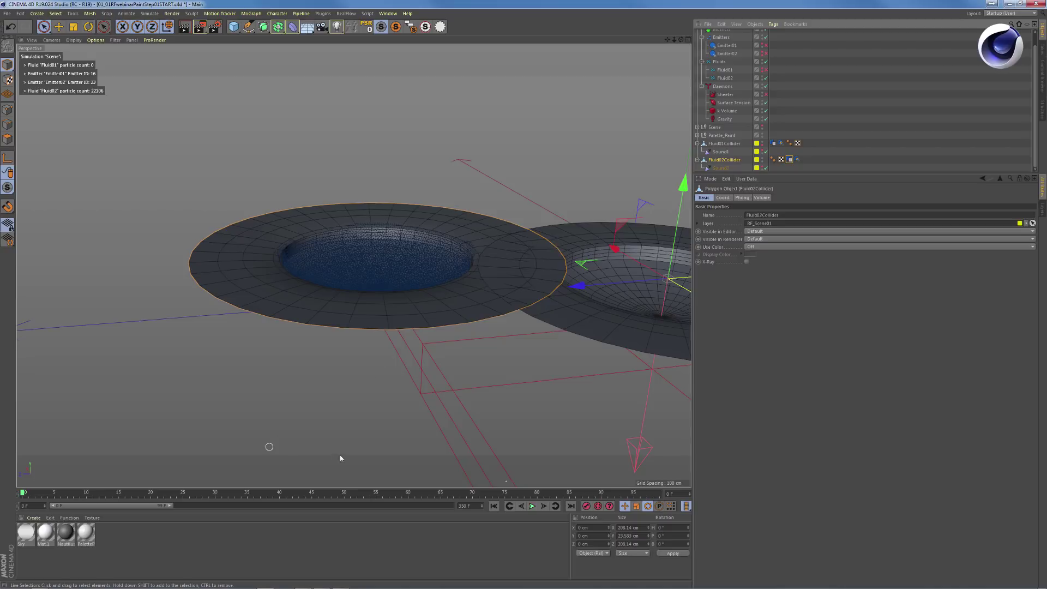
Play the simulation from the start to check how Fluid02 behaves from its initial state
drag(123, 509, 127, 510)
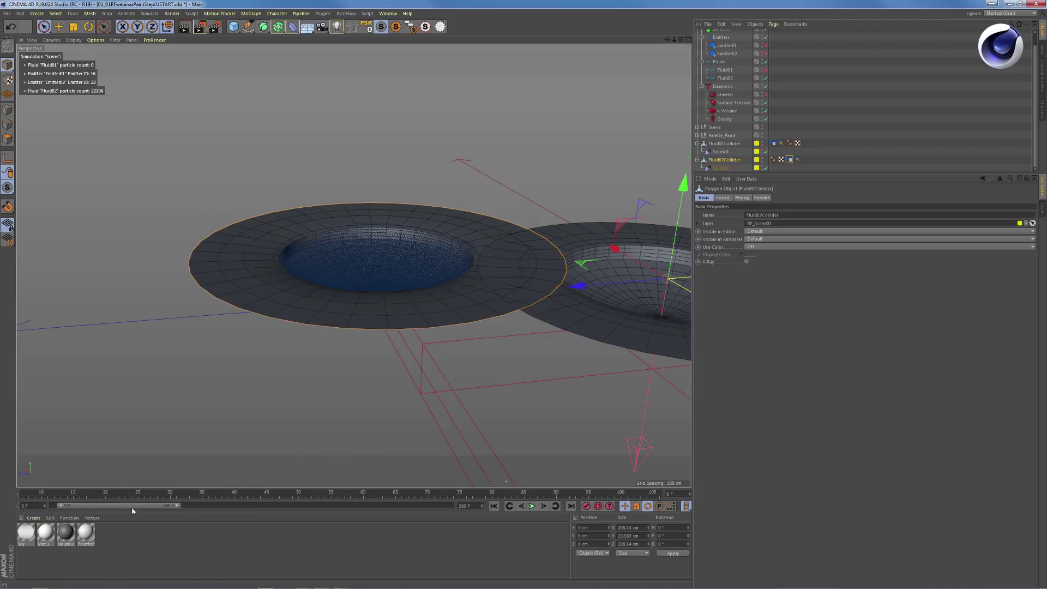
key(F8)
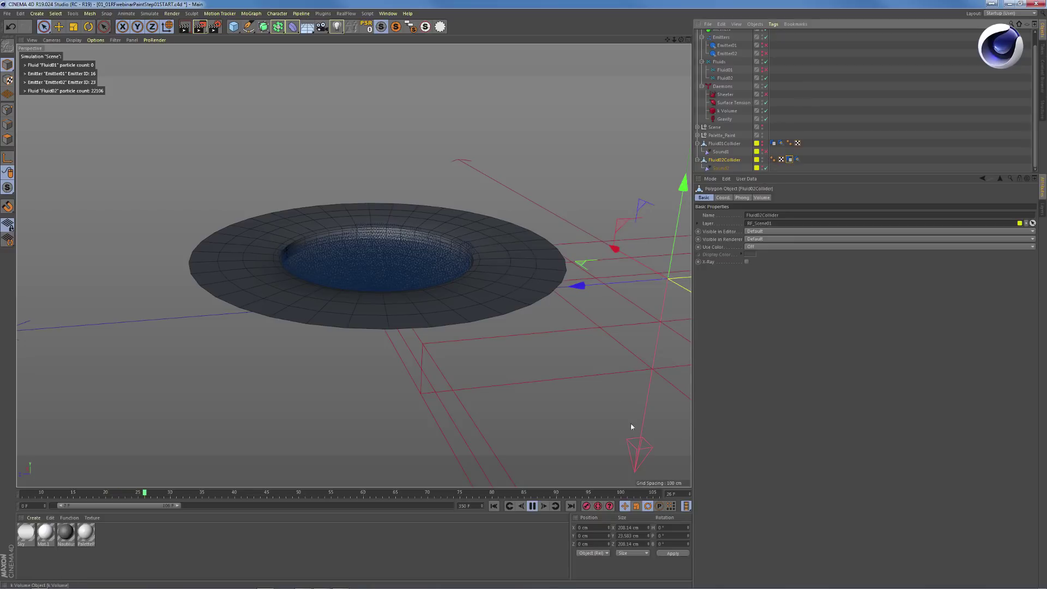
click(494, 506)
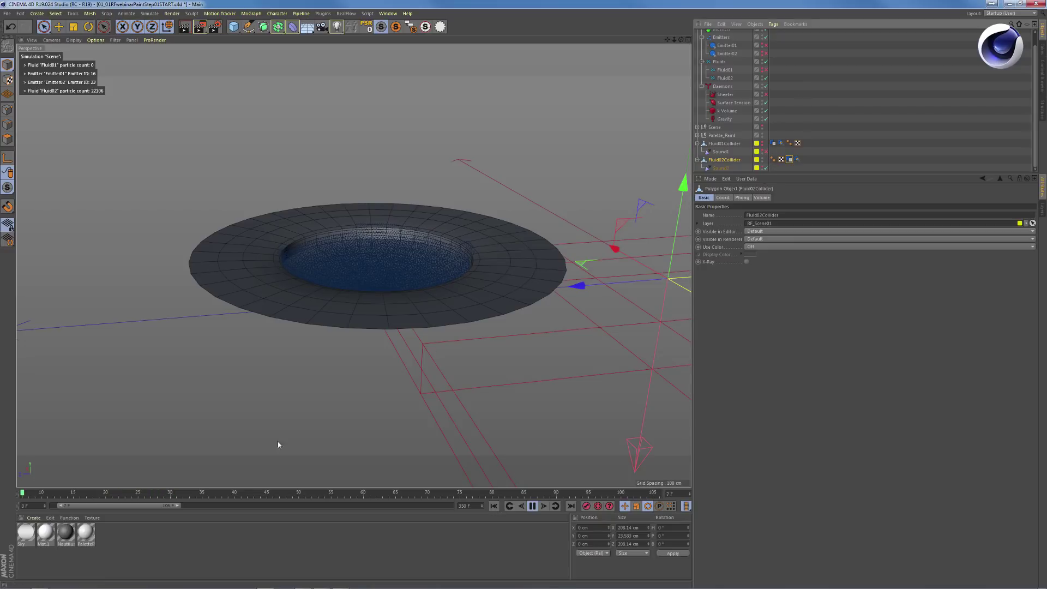
key(F8)
Go to frame 182 and play the animation to watch how Fluid02Collider deforms
drag(163, 506, 326, 505)
click(208, 492)
drag(236, 492, 216, 498)
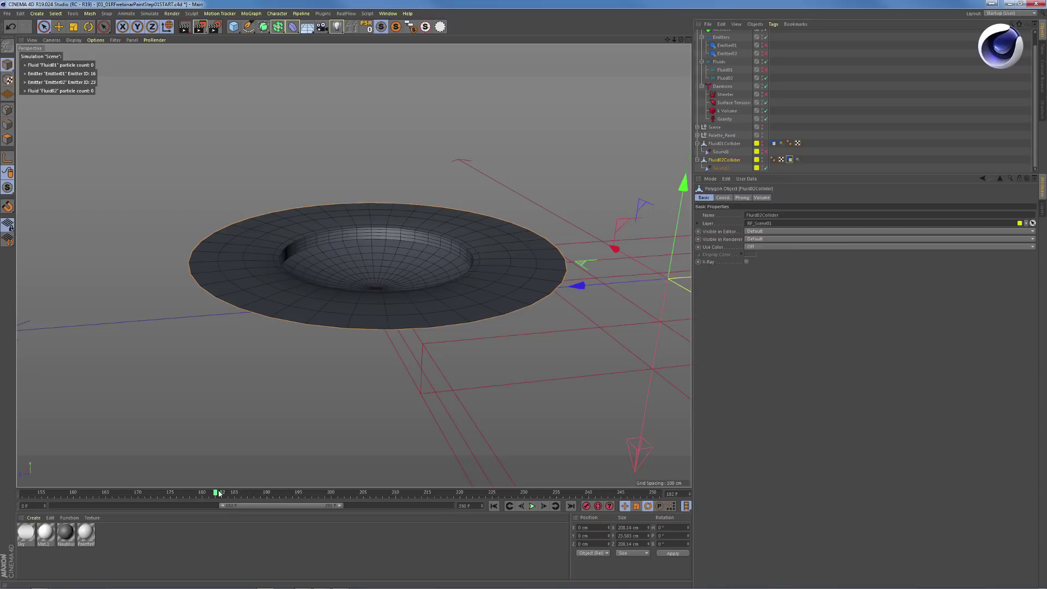
key(F8)
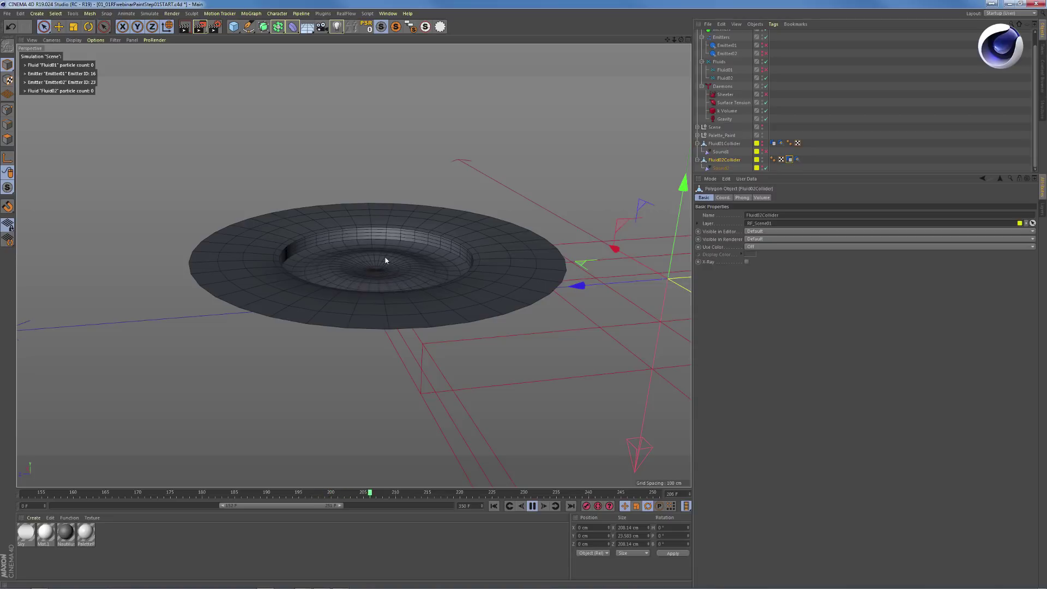
key(F8)
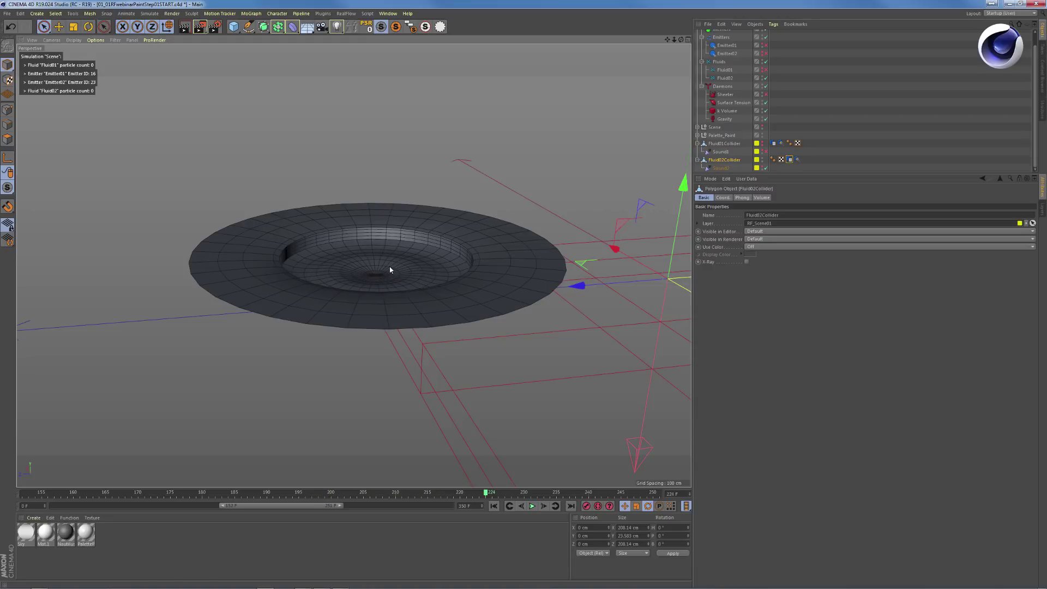
Review the Sound2 effector's sound, position transform, Polygon deformation and Cylinder falloff settings
click(725, 168)
click(762, 166)
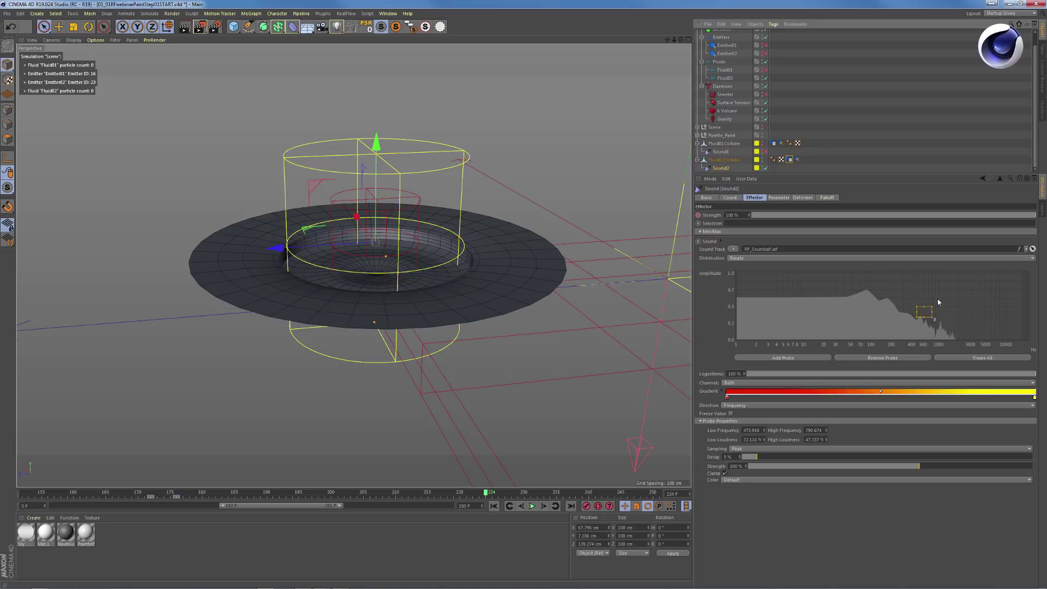
click(780, 198)
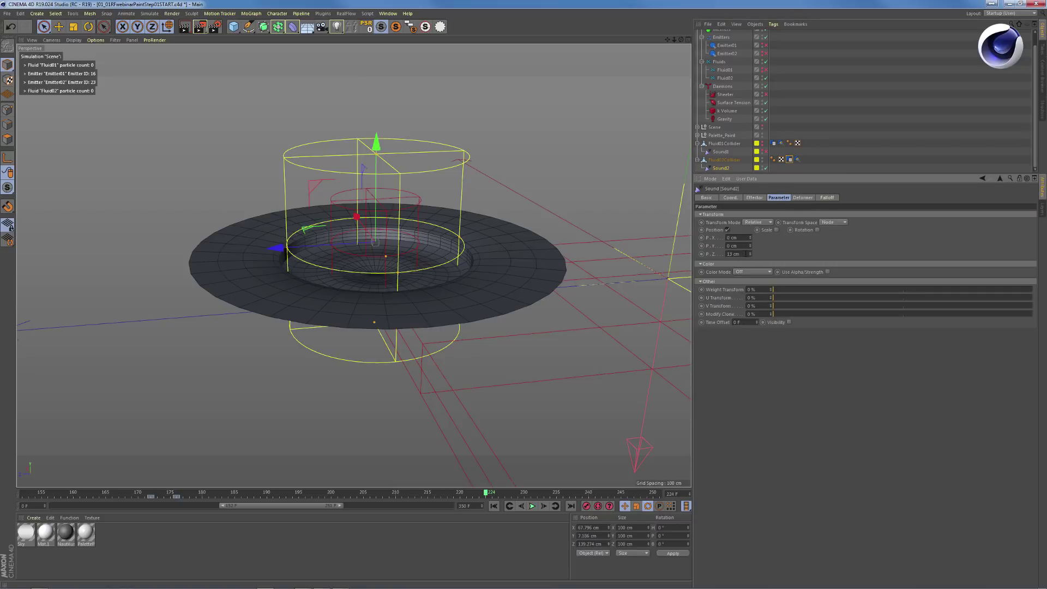
click(804, 198)
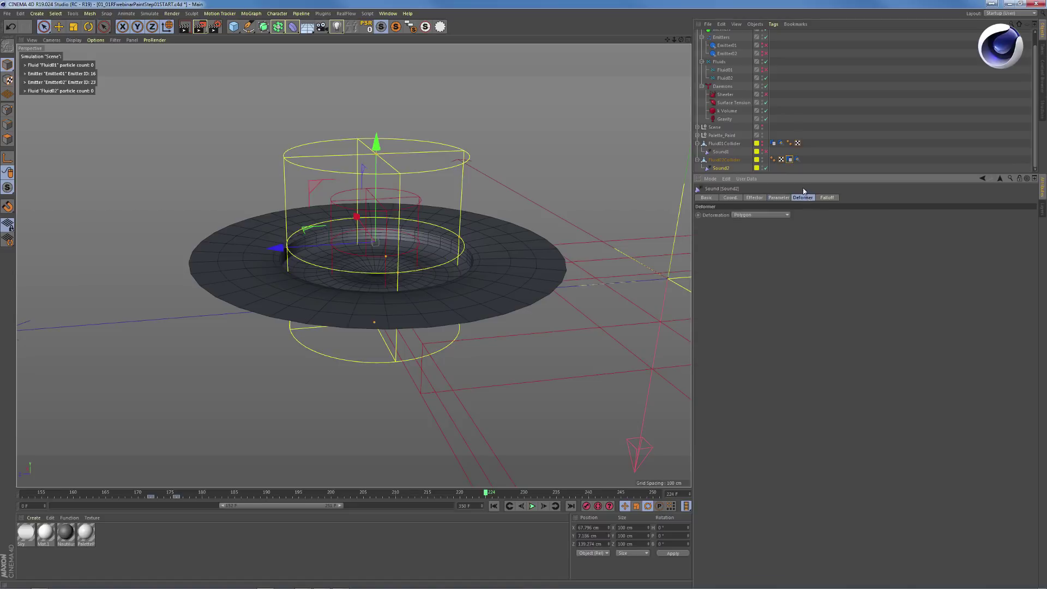
click(755, 215)
click(821, 228)
click(825, 198)
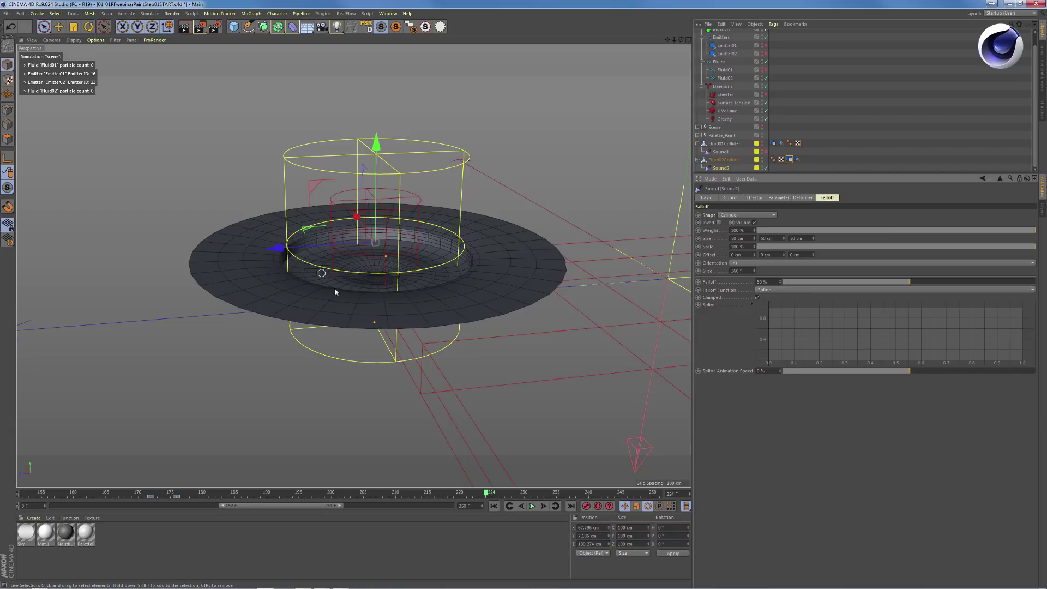
Play and scrub the animation around frames 170 to 176 to examine Sound2's keyframed Strength and its effect on the dish
key(F8)
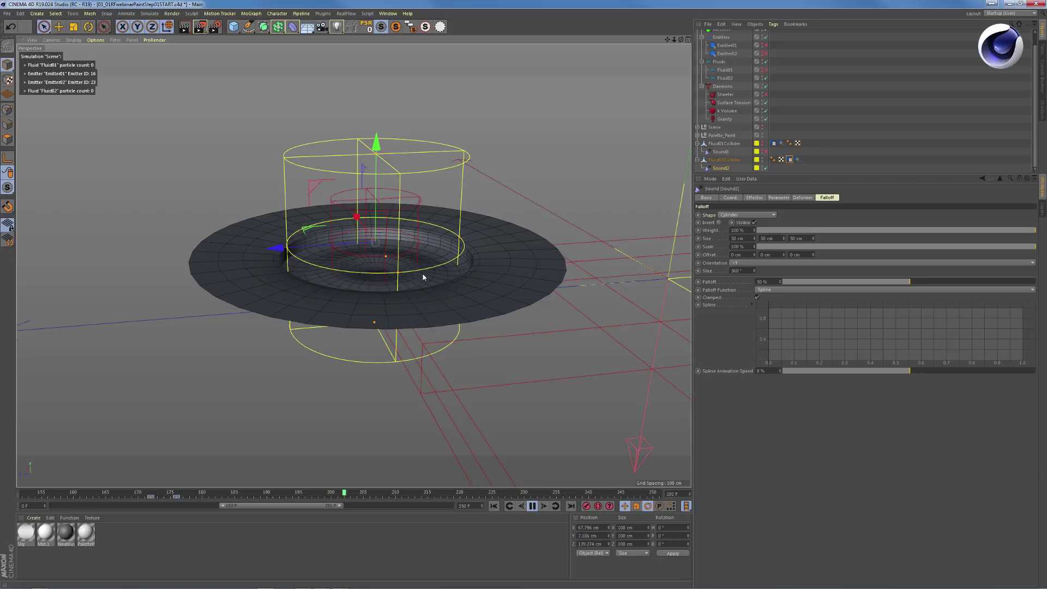
key(F7)
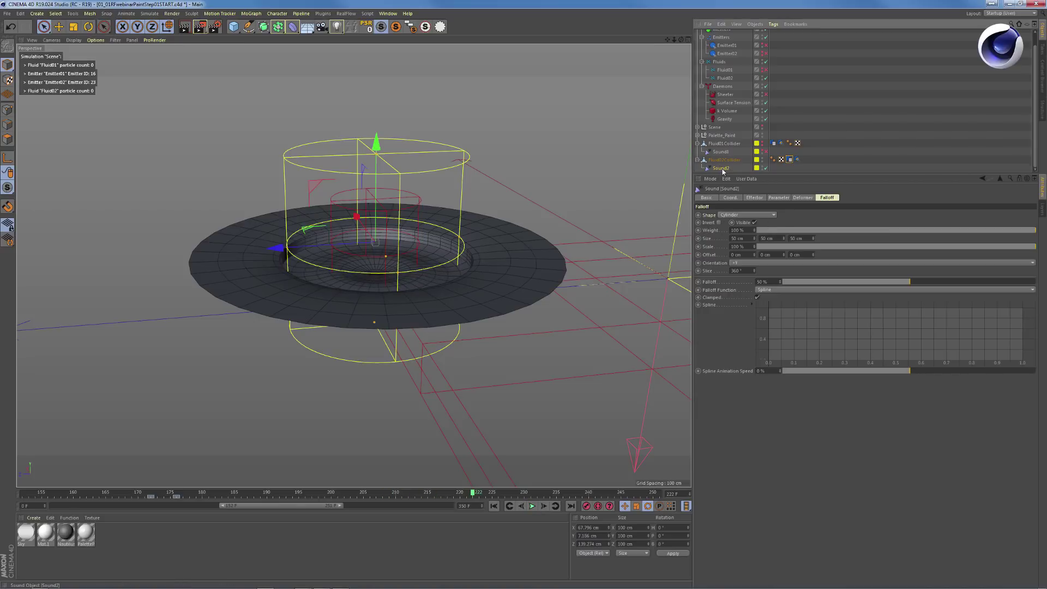
click(754, 197)
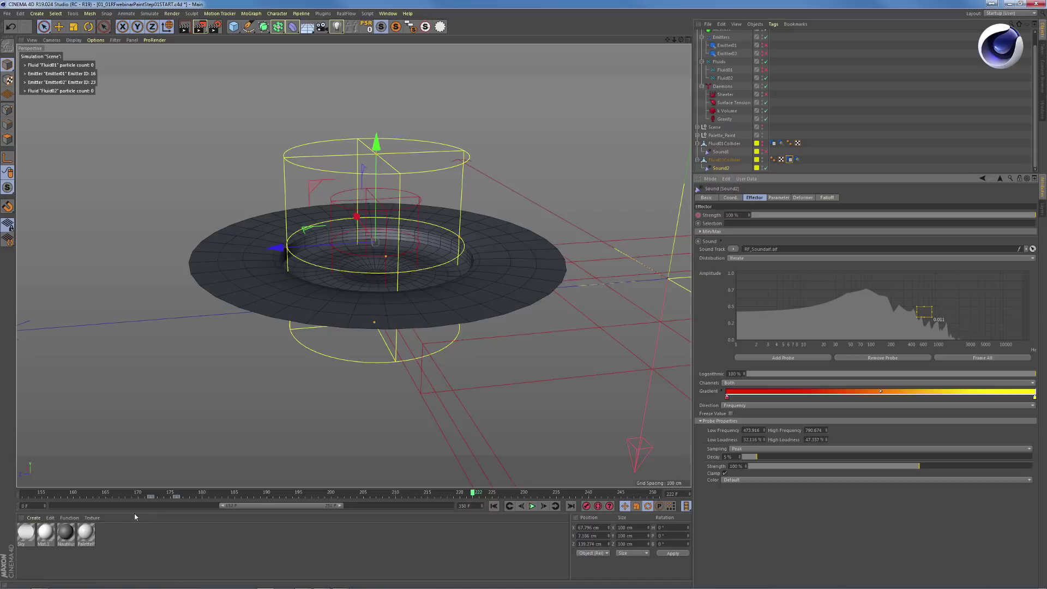
drag(123, 494, 140, 493)
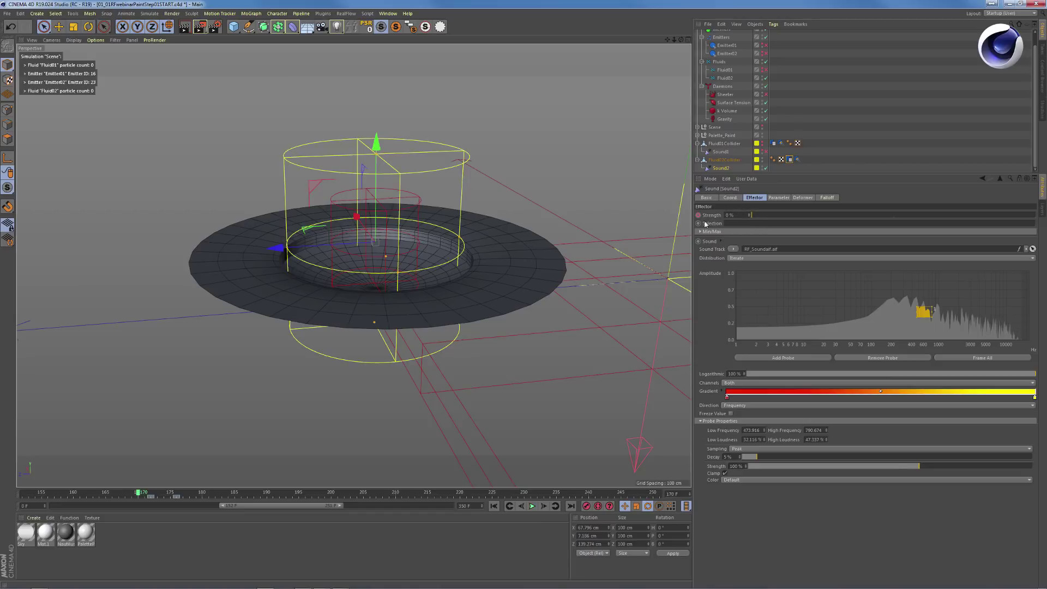
drag(137, 494, 176, 494)
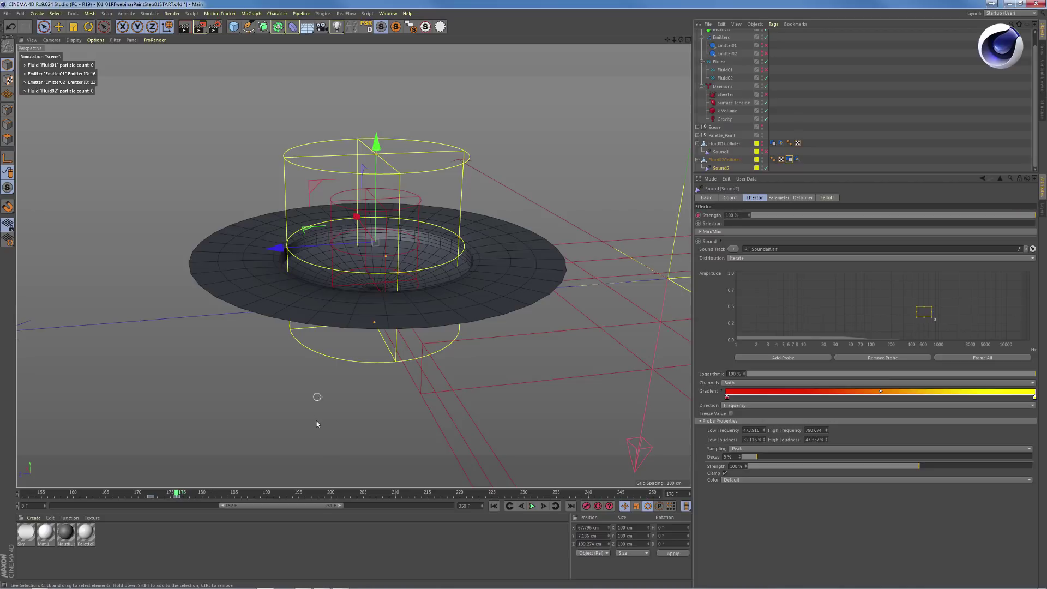
key(F8)
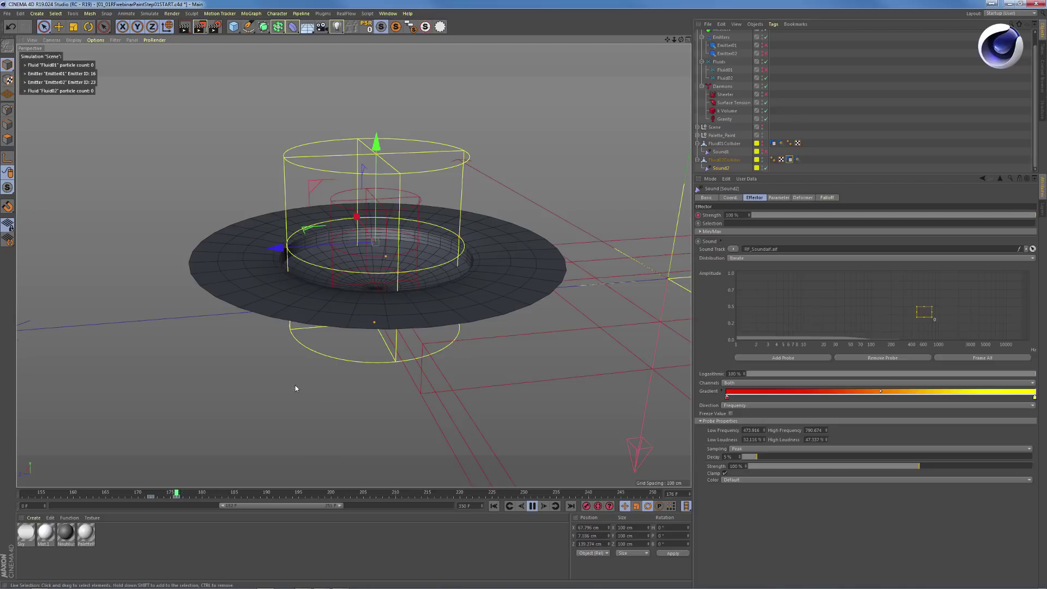
key(F8)
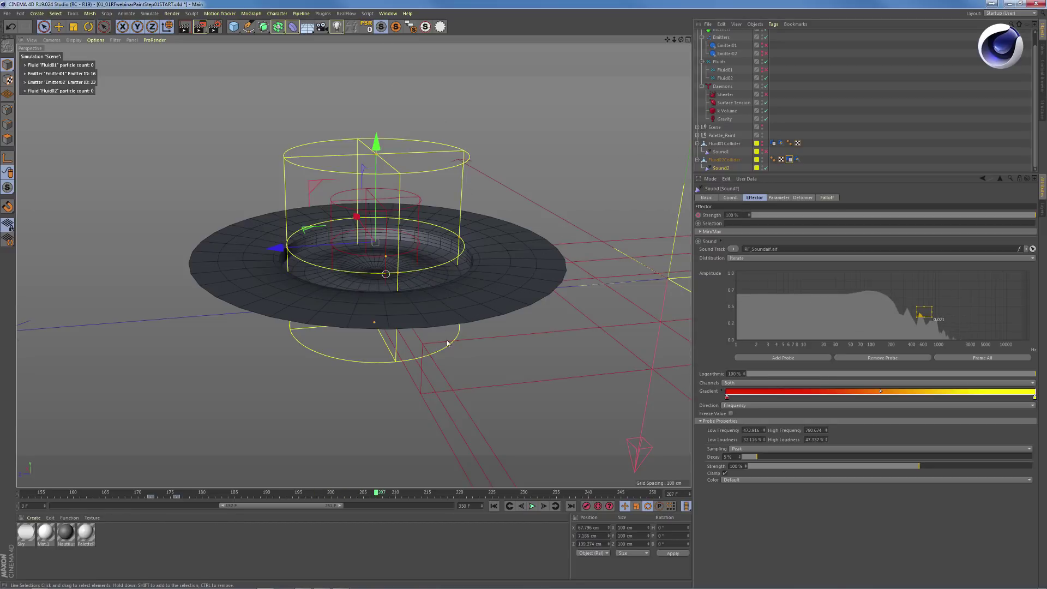
Switch to the open project 01_02RFwebinarPaintStep01DONE.c4d and inspect the paint dish fluid near frame 246
key(v)
mouse_move(420, 343)
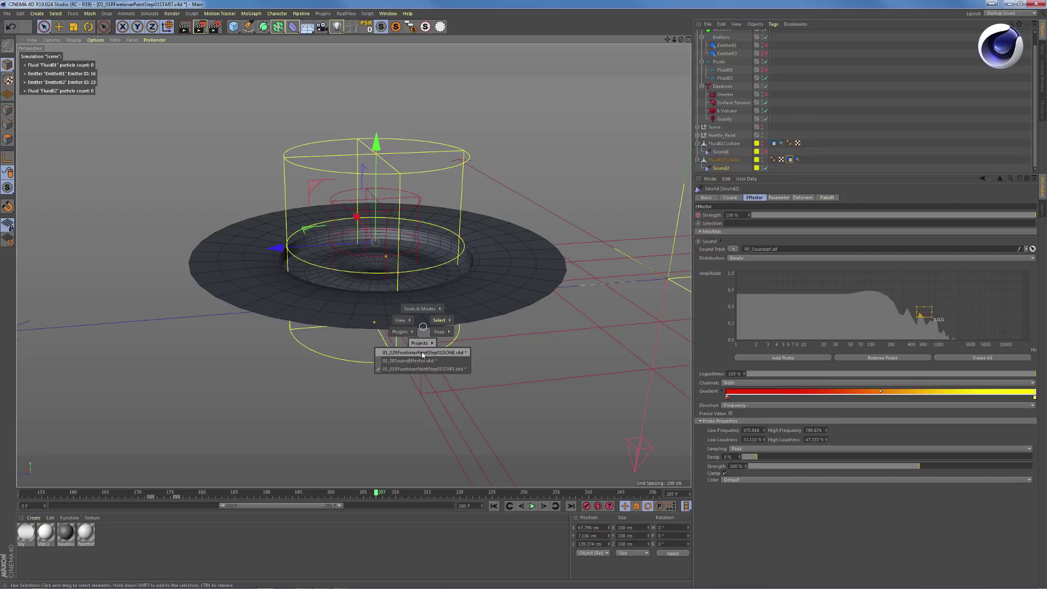
click(423, 354)
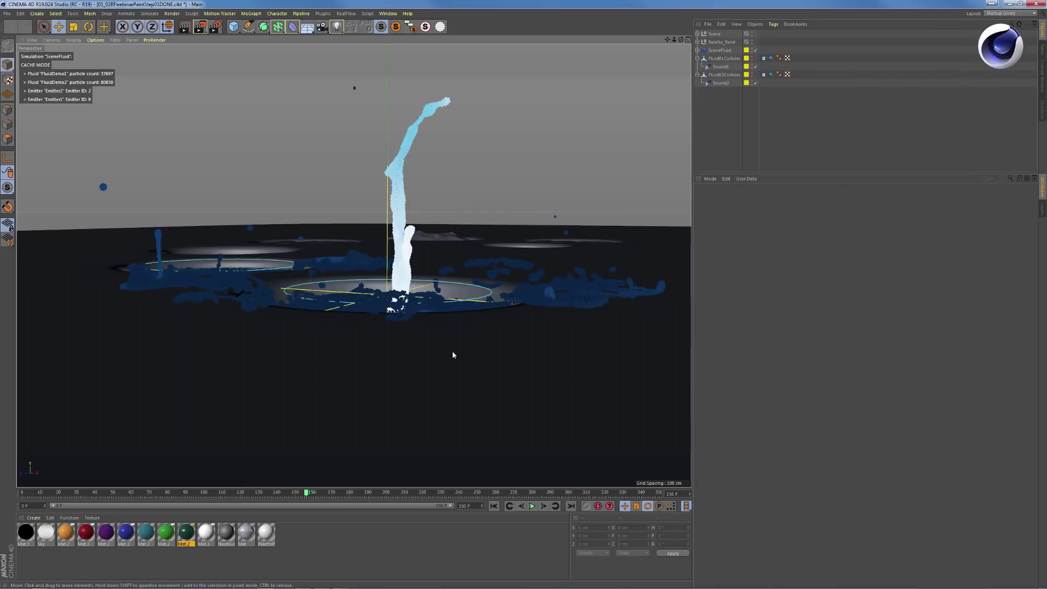
drag(312, 499, 472, 496)
alt+drag(307, 398, 416, 296)
scroll(429, 300, up, 6)
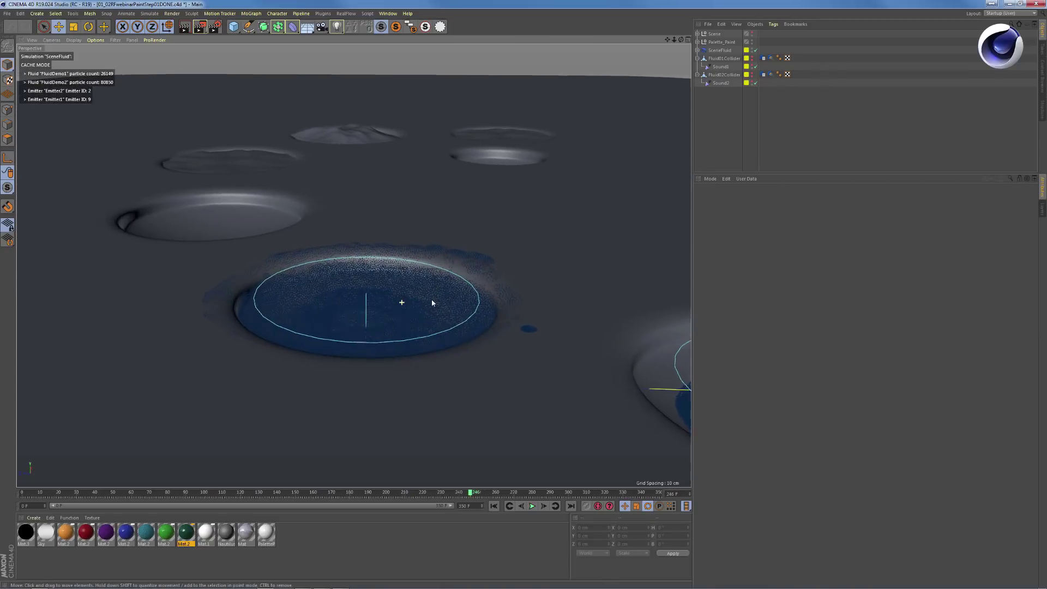
scroll(457, 339, down, 6)
alt+drag(439, 330, 392, 366)
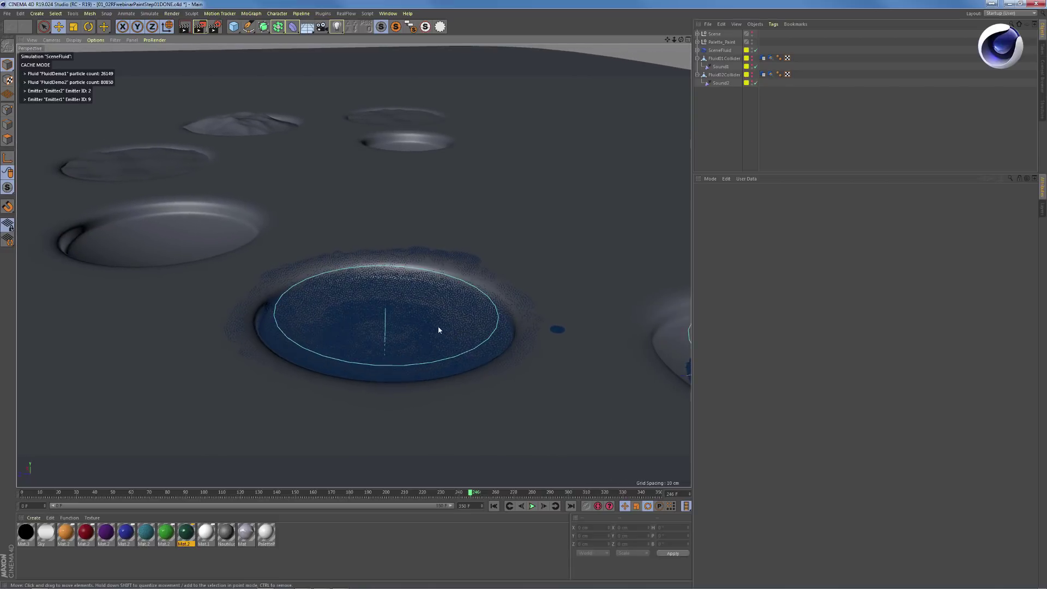
Play the cached simulation from the start and compare the fluid motion in both paint dishes
click(532, 506)
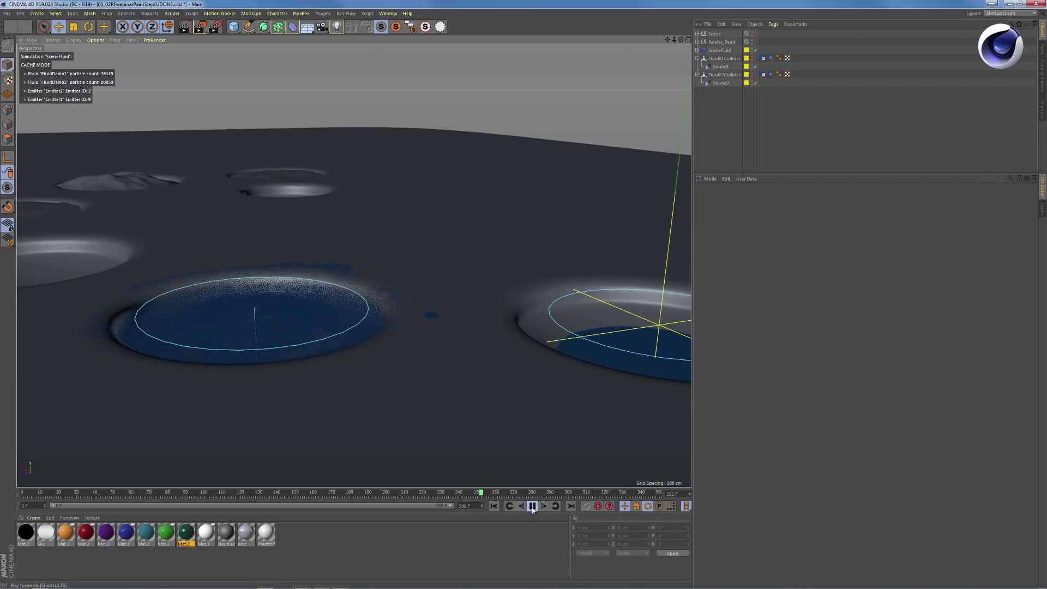
click(21, 494)
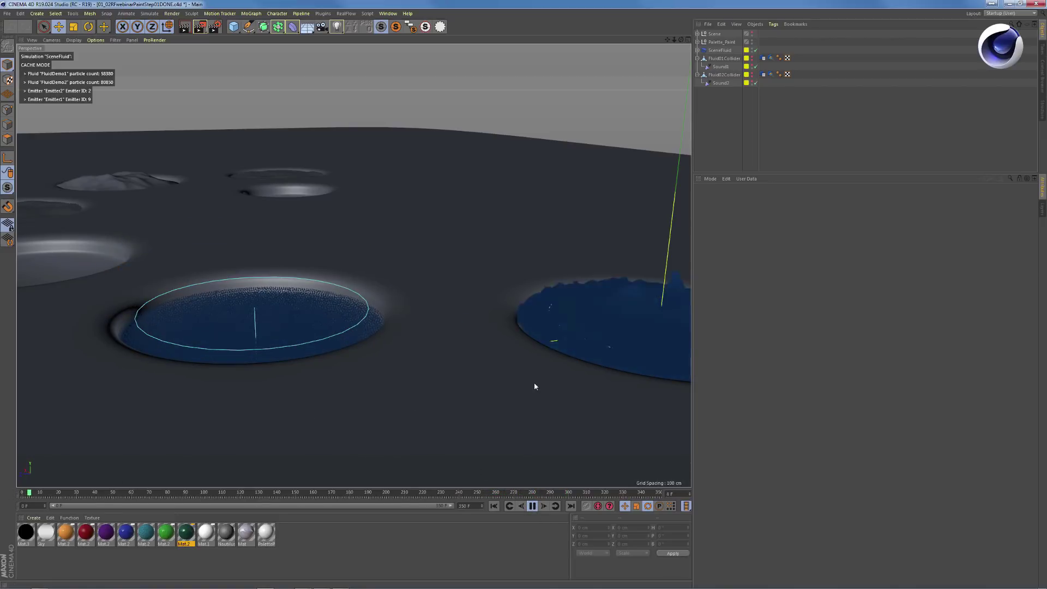
alt+drag(398, 386, 402, 379)
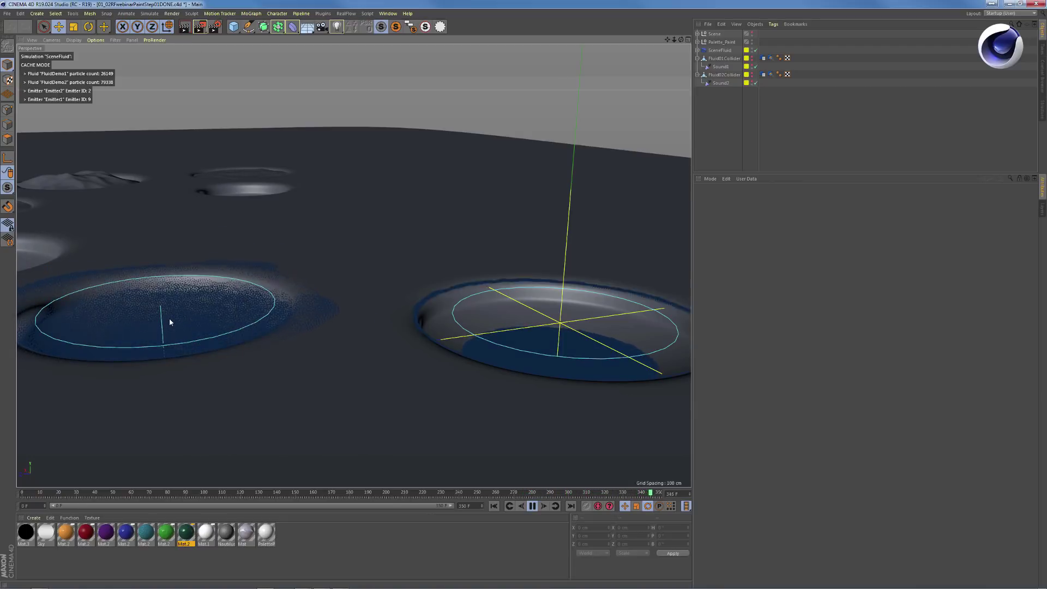
key(F8)
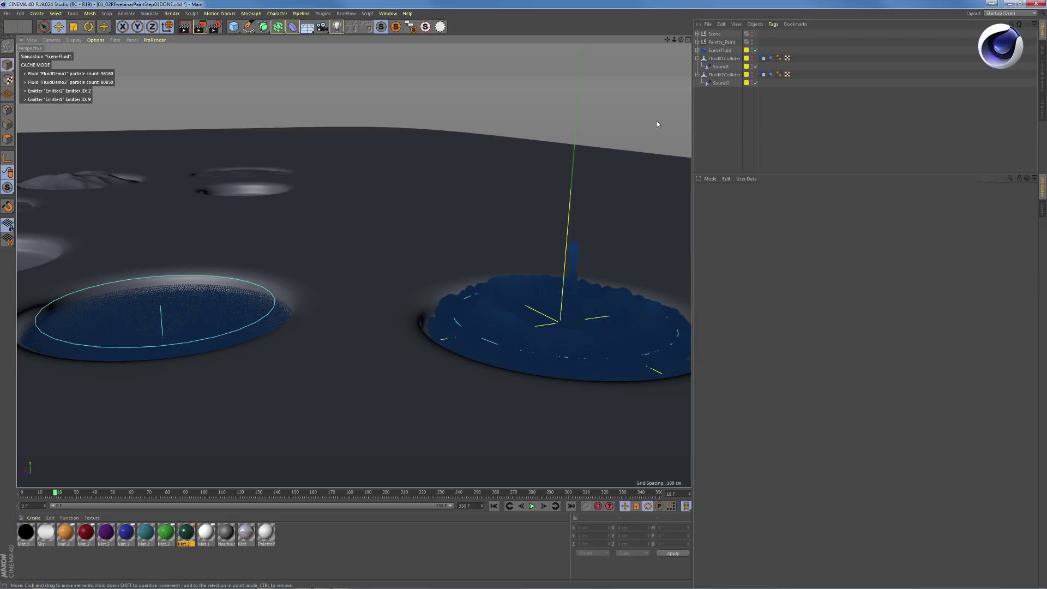
Add a RealFlow Mesher linked to FluidDemo1 in SceneFluid and name it Mesher01
alt+drag(450, 345, 432, 320)
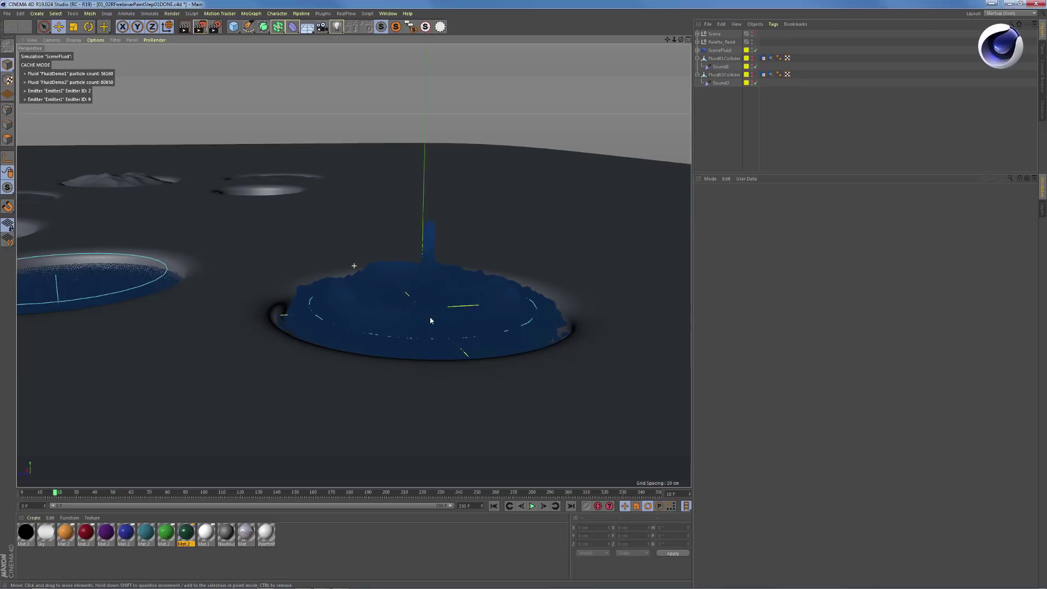
click(697, 49)
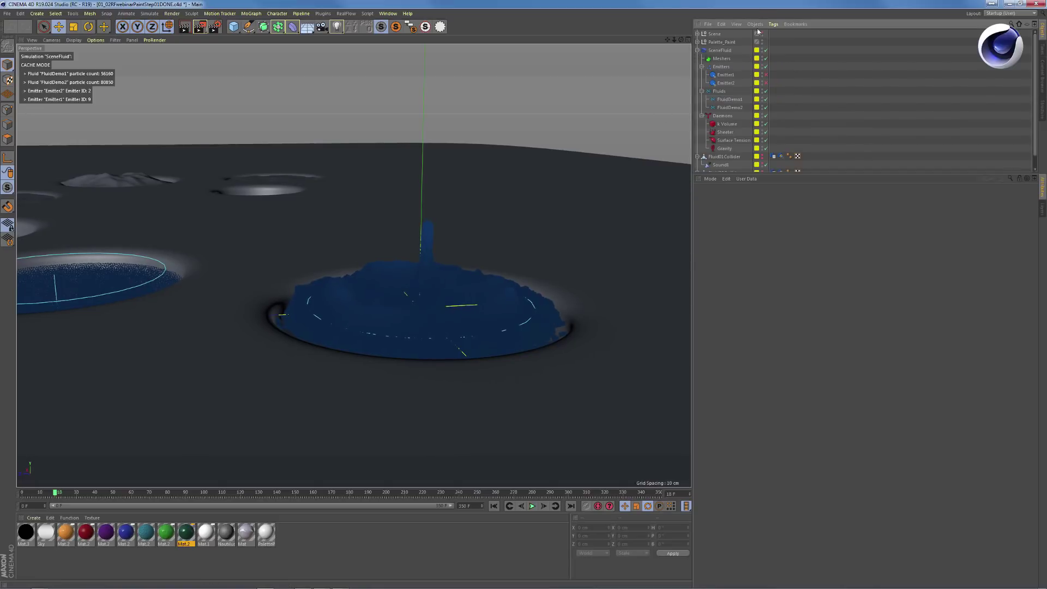
click(729, 99)
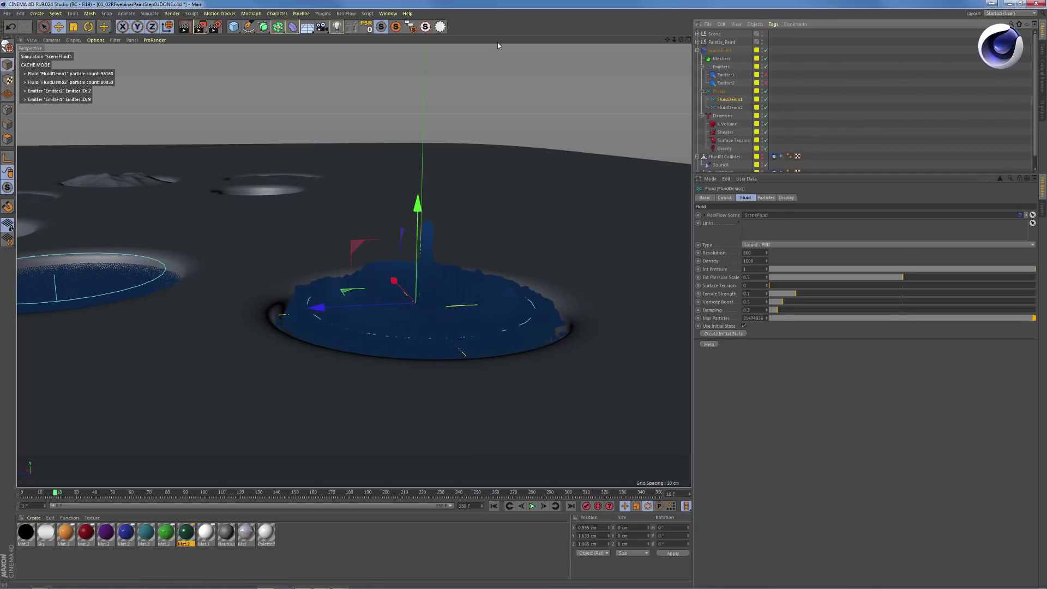
click(348, 15)
click(356, 68)
double_click(726, 67)
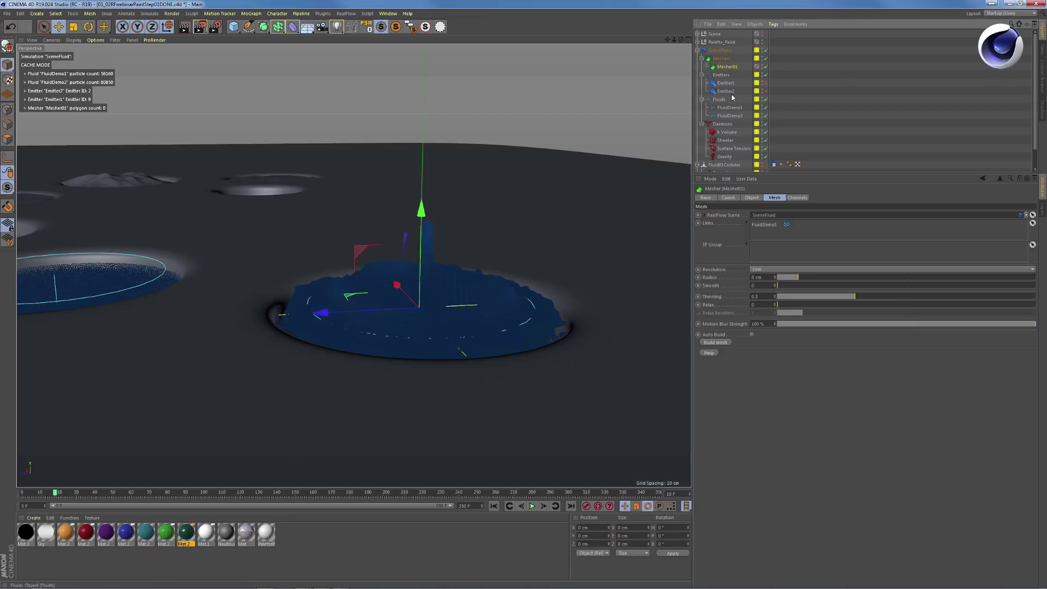
Add a second RealFlow Mesher linked to FluidDemo2 in SceneFluid and name it Mesher02
click(730, 115)
click(387, 13)
mouse_move(346, 13)
click(352, 68)
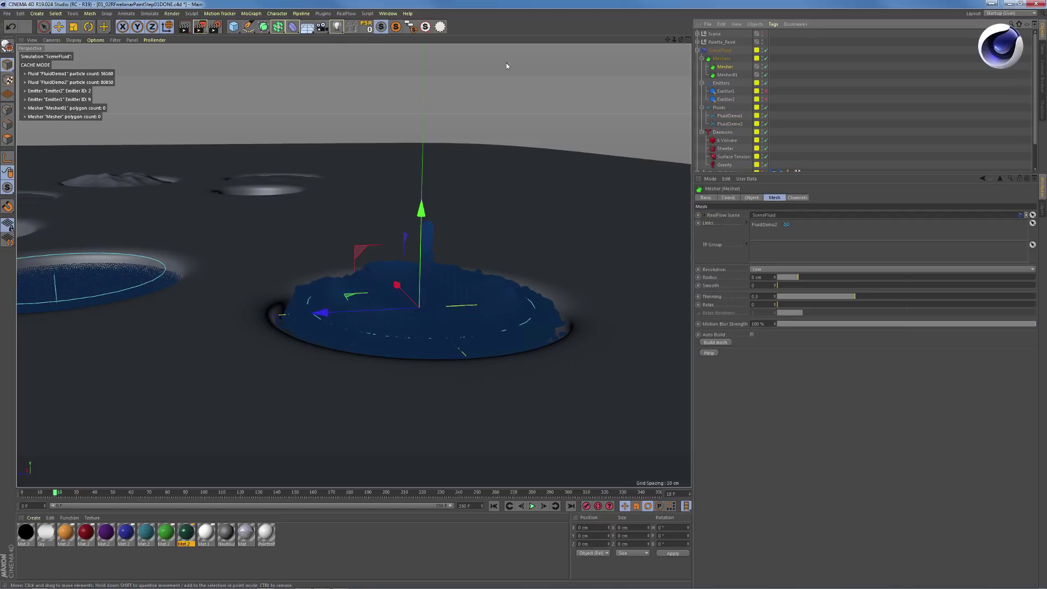
drag(730, 79, 730, 79)
double_click(729, 75)
text(Mesher02)
key(Return)
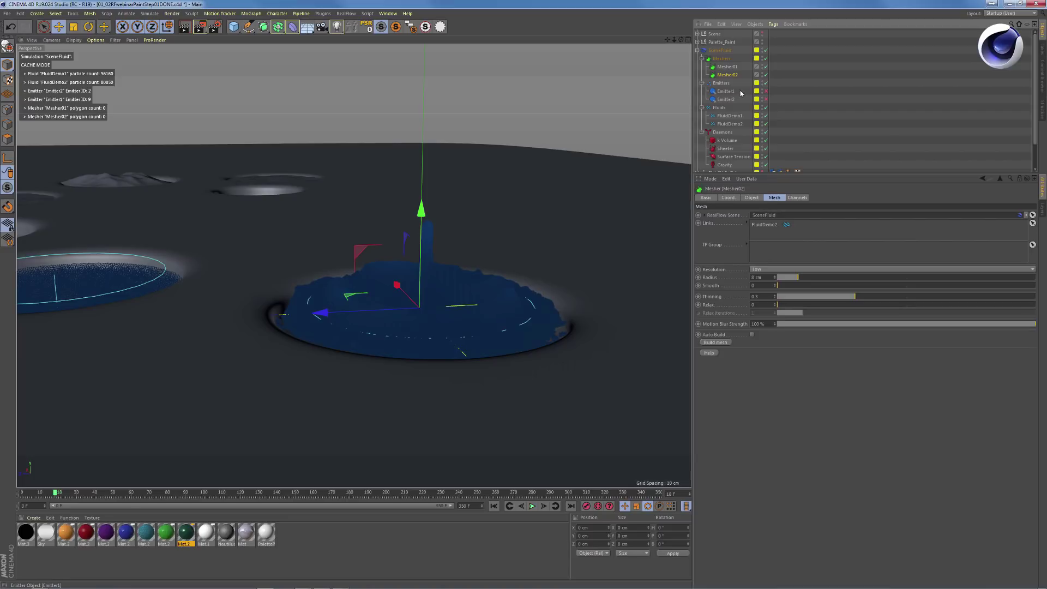
Build the mesh of Mesher01 for the FluidDemo1 dish and inspect its surface
click(731, 115)
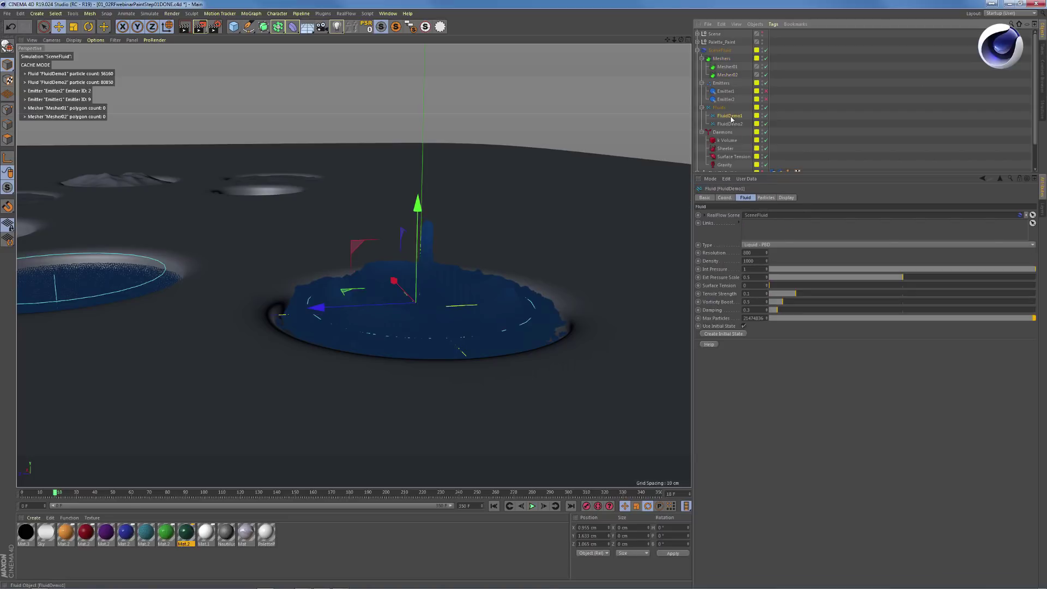
click(729, 67)
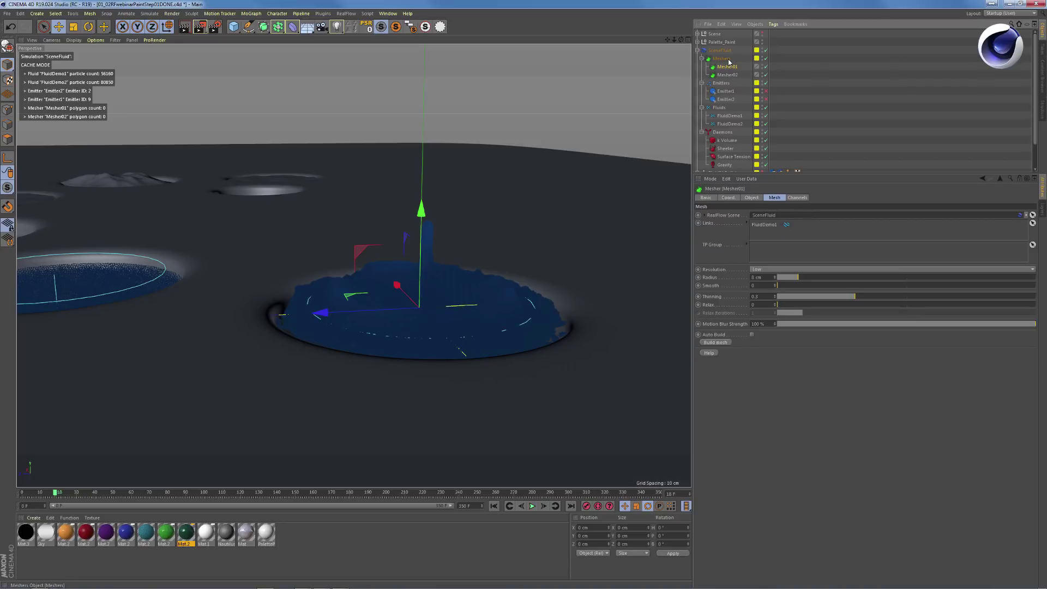
click(715, 342)
alt+middle_drag(476, 324, 403, 329)
mouse_move(445, 308)
alt+mouse_down()
mouse_move(425, 304)
mouse_move(436, 308)
alt+mouse_up()
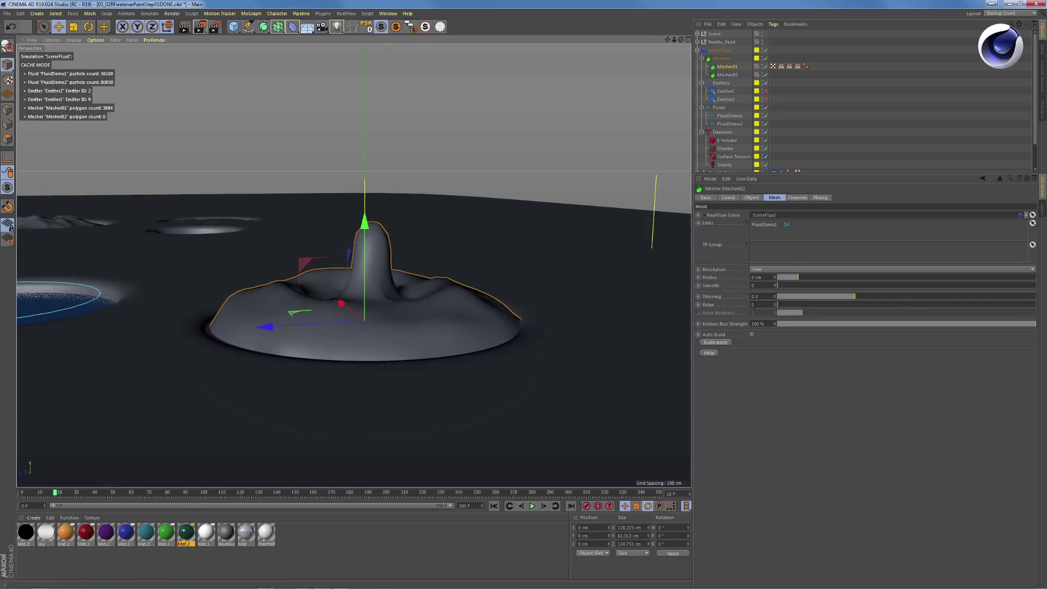
Set Mesher01's resolution to Medium and rebuild its mesh
click(765, 269)
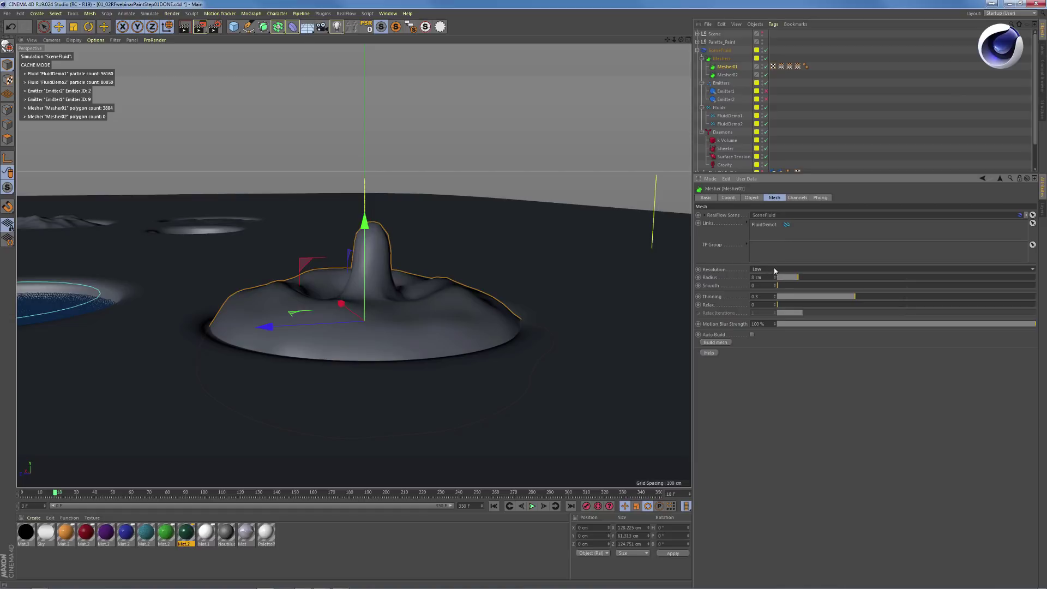
click(765, 270)
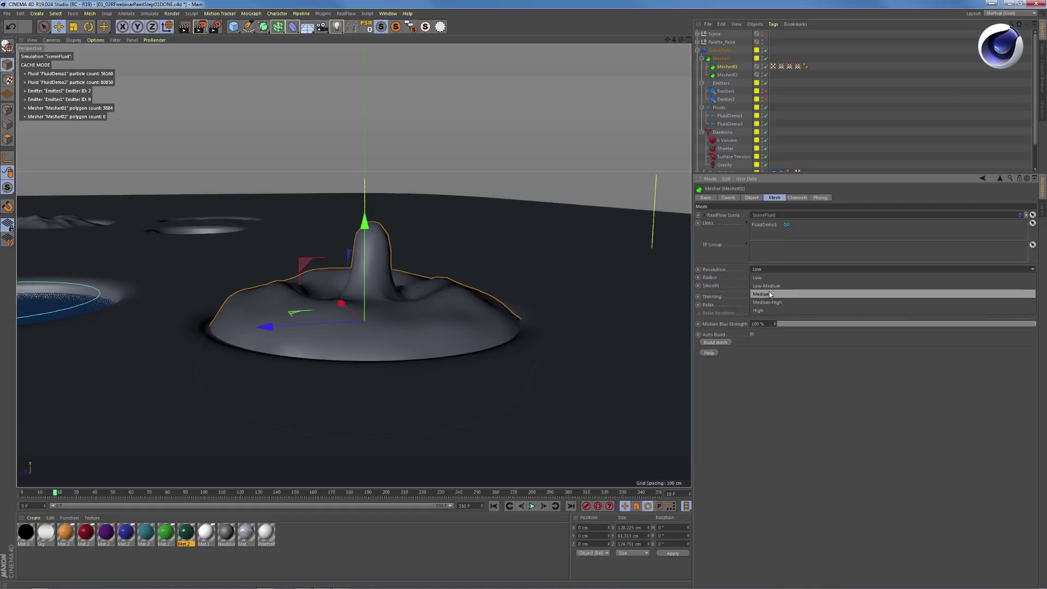
click(769, 292)
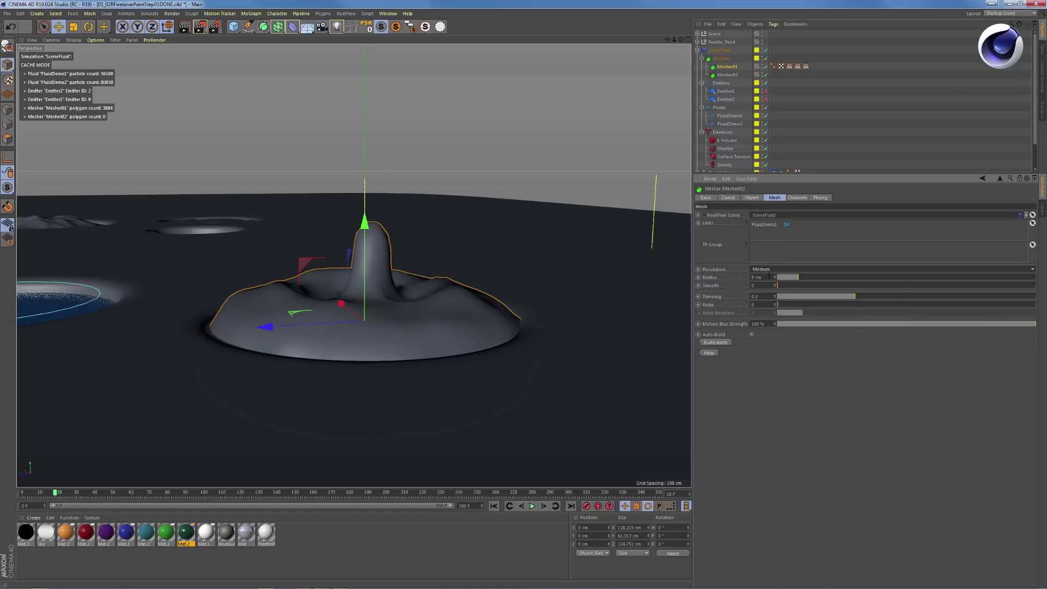
click(722, 343)
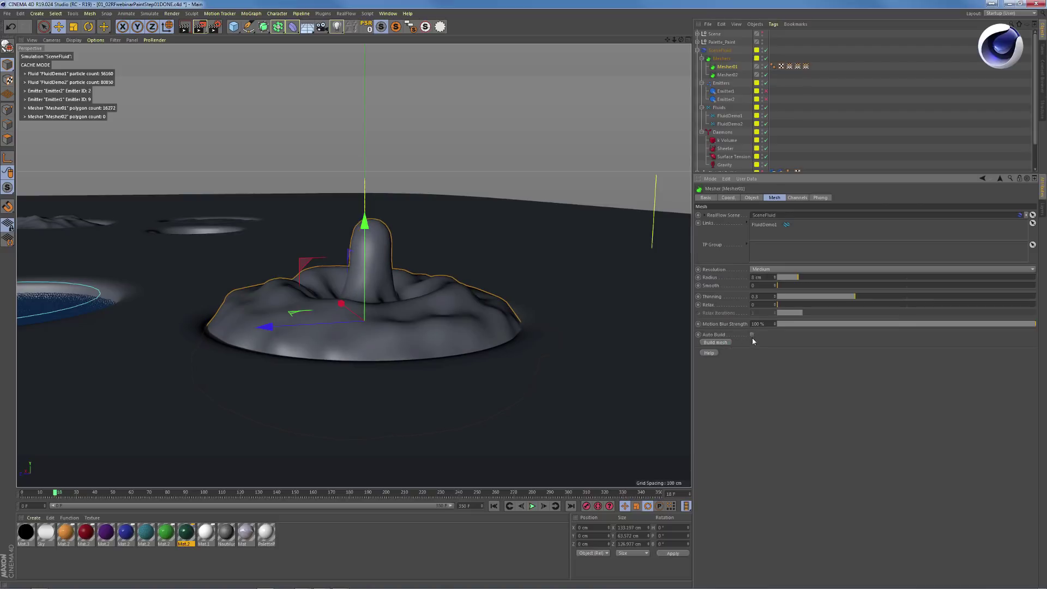
Turn on Auto Build for Mesher01 and set its radius to 2 cm
click(753, 335)
drag(789, 280, 774, 283)
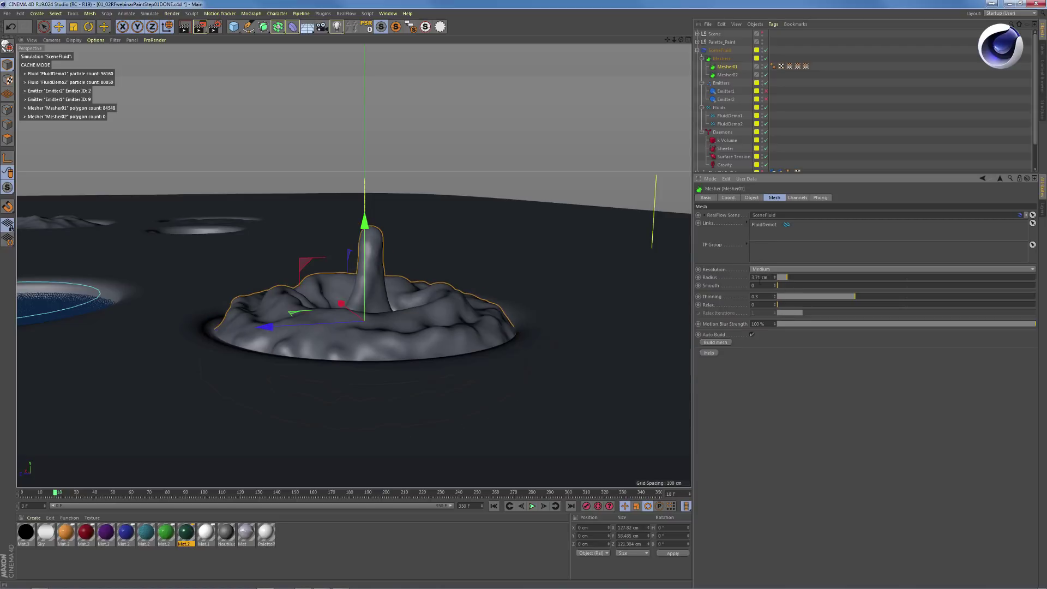
click(759, 277)
text(2)
key(Return)
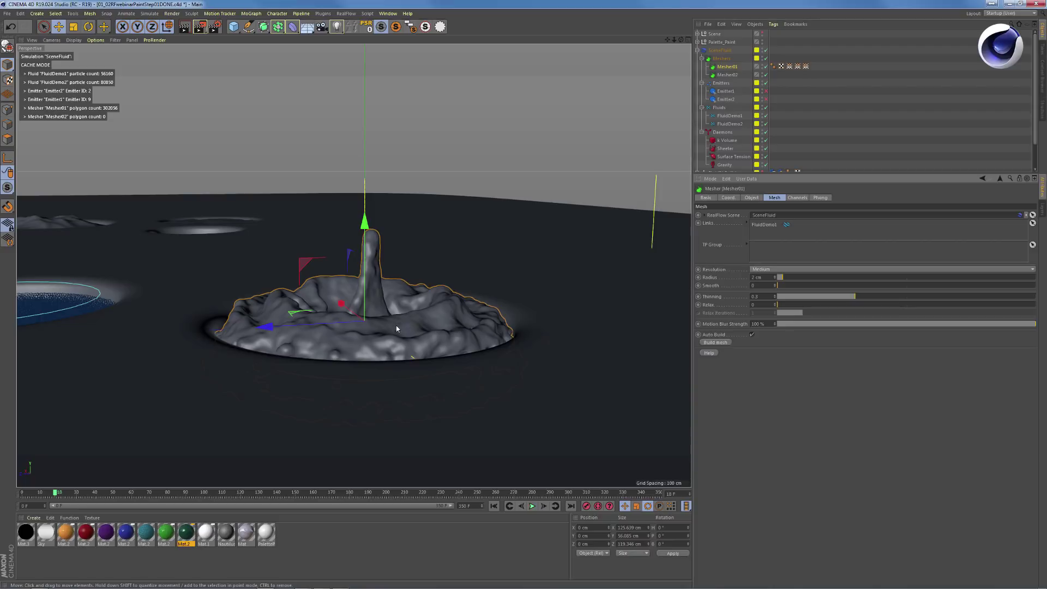
Rebuild Mesher01's mesh at frame 31 and play the animation on to the tall splash at frame 42
click(81, 493)
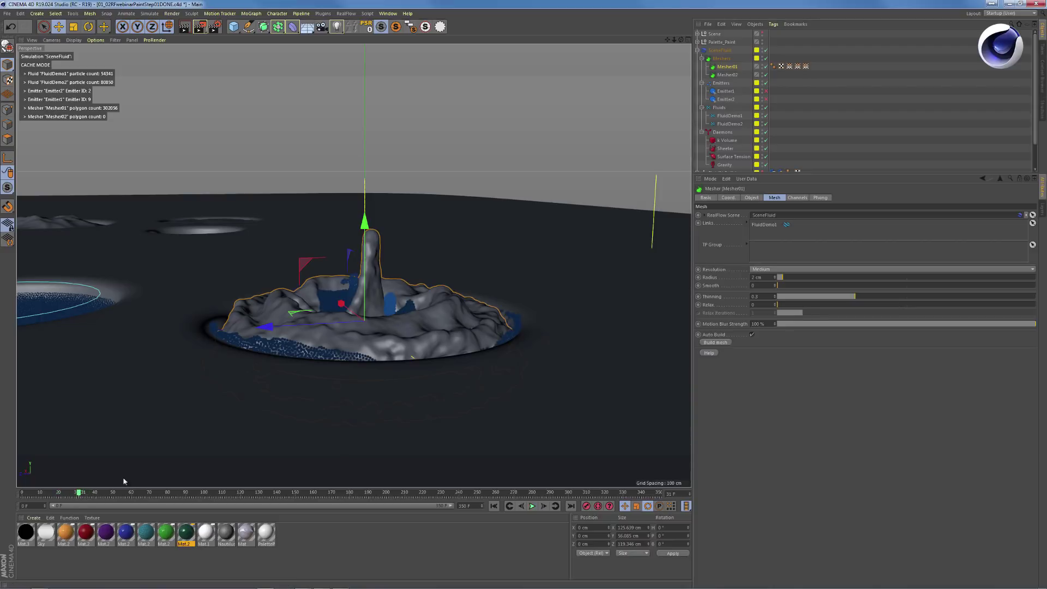
click(715, 342)
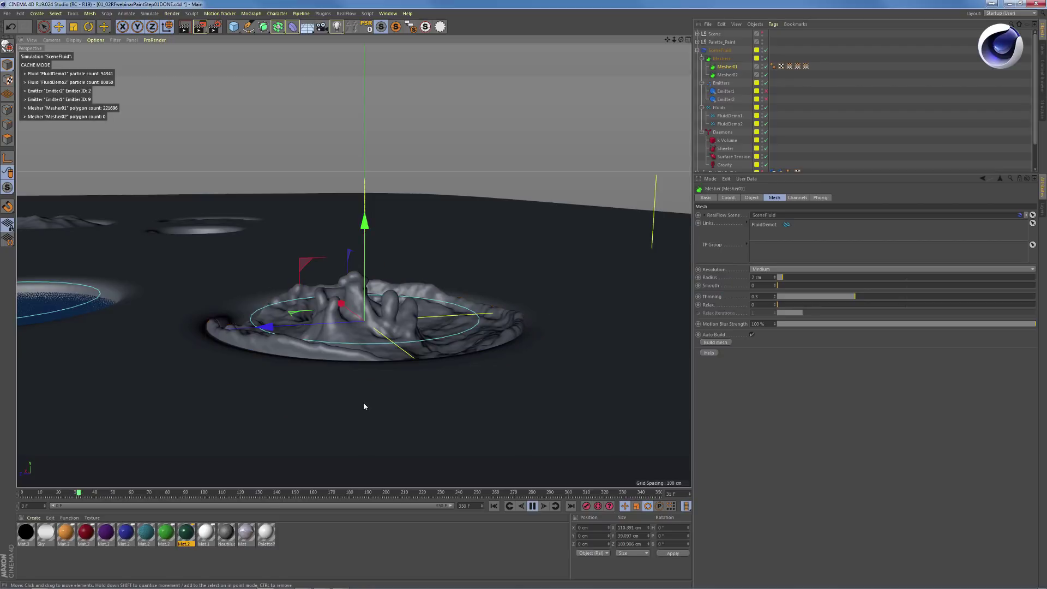
key(F8)
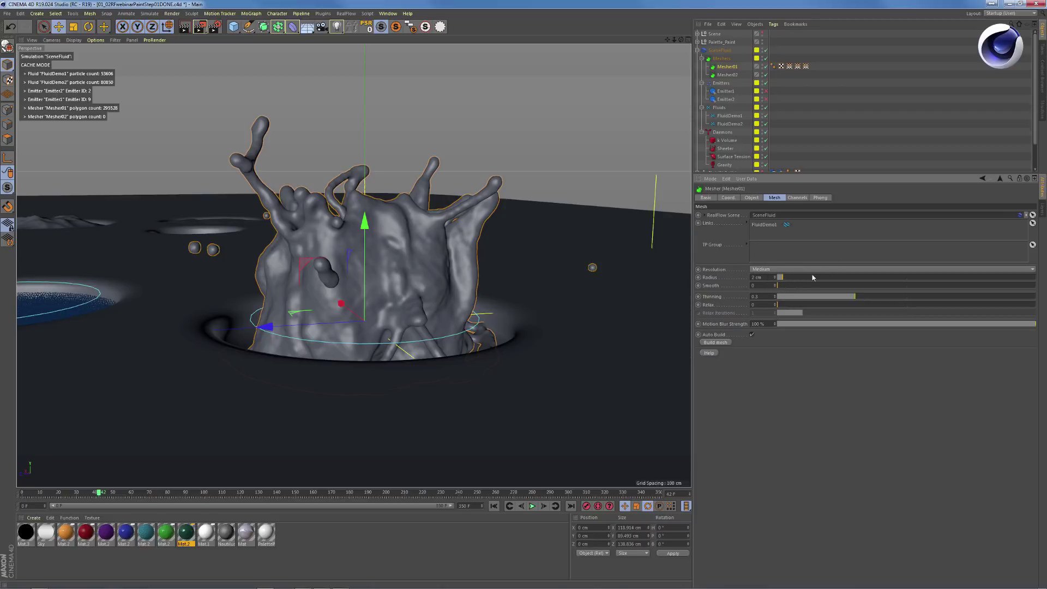
Smooth Mesher01's splash surface by raising its Smooth value to 7
click(794, 286)
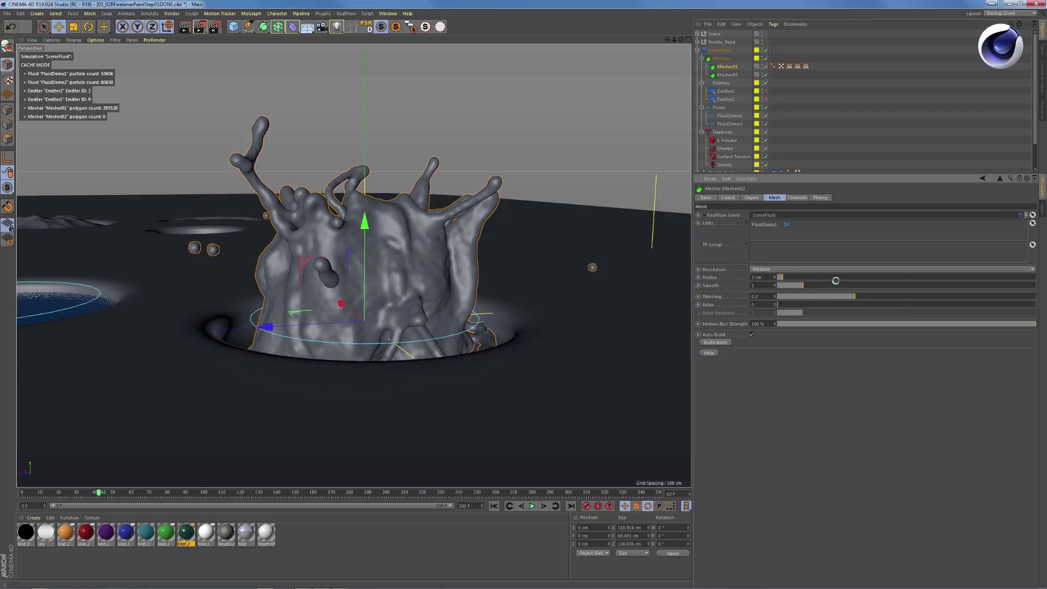
click(908, 287)
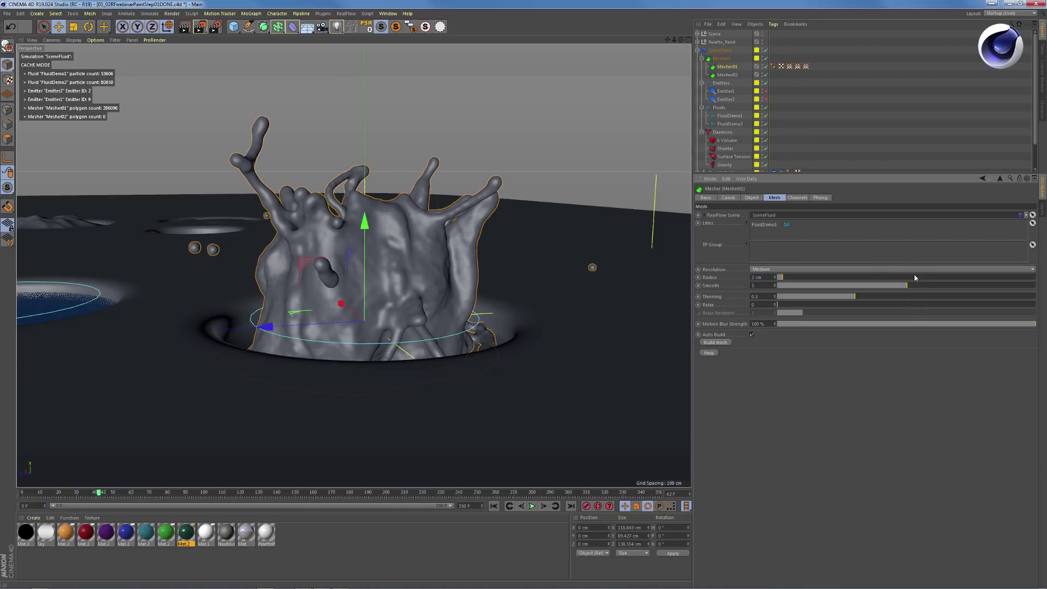
click(958, 286)
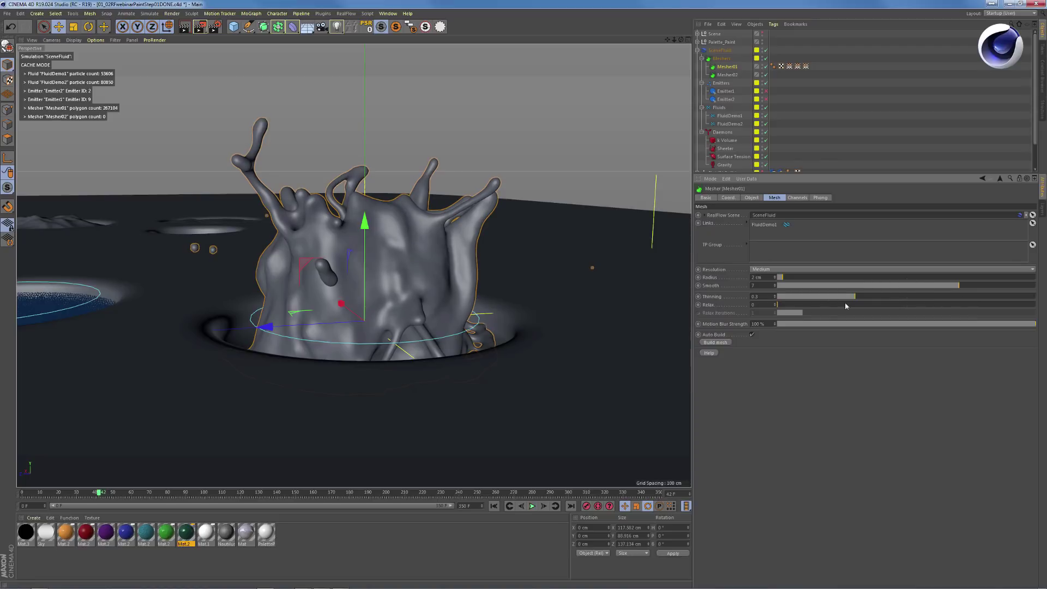
Set Mesher01's Thinning to 0.58 and Relax to 0.47, and raise its Relax Iterations
click(939, 296)
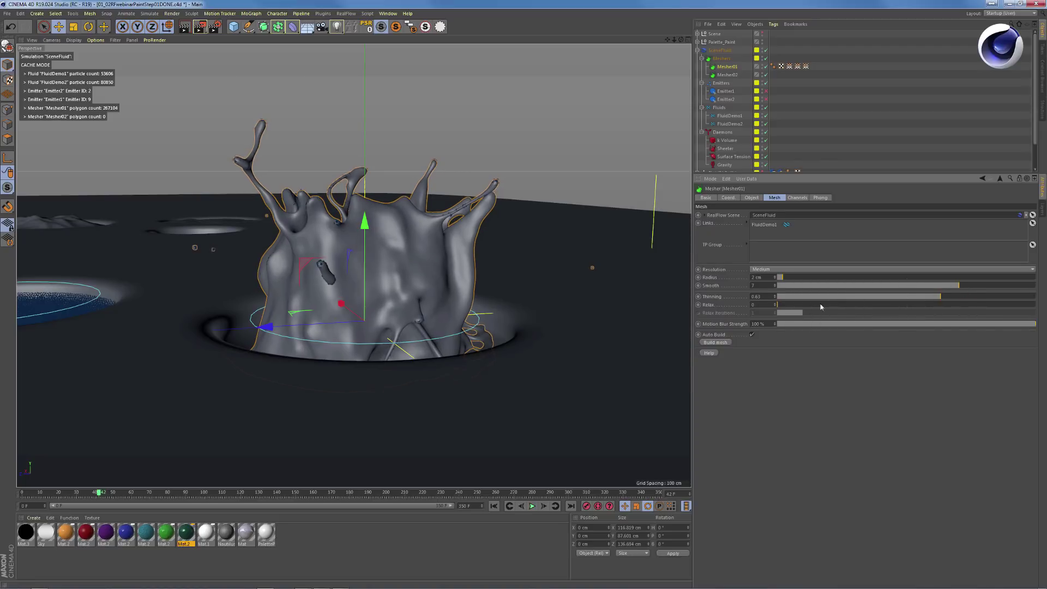
click(926, 296)
click(899, 305)
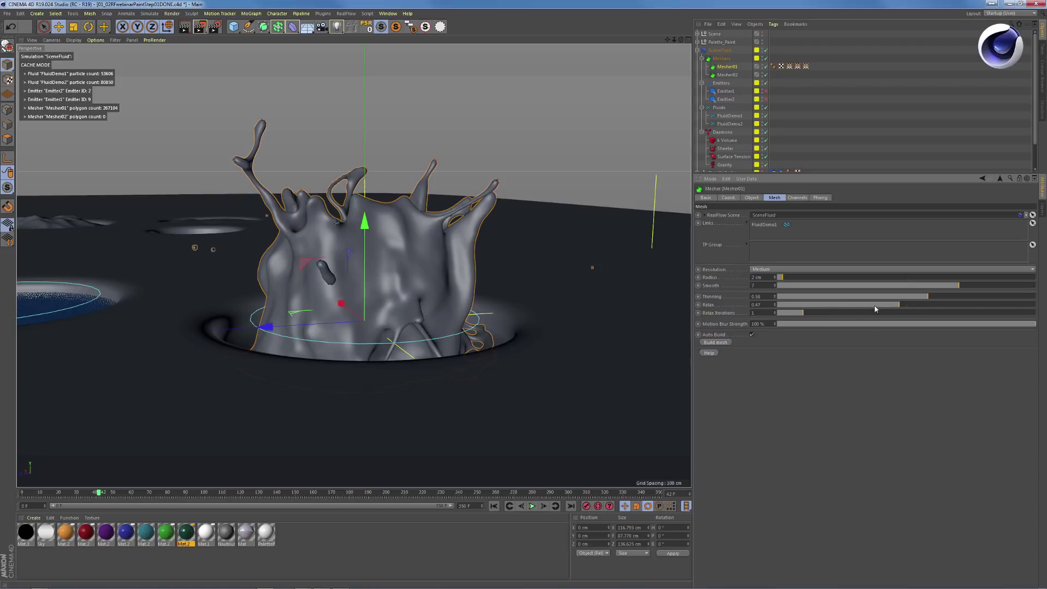
click(855, 312)
Examine SceneFluid's cache settings and the fluids in both paint dishes
click(720, 50)
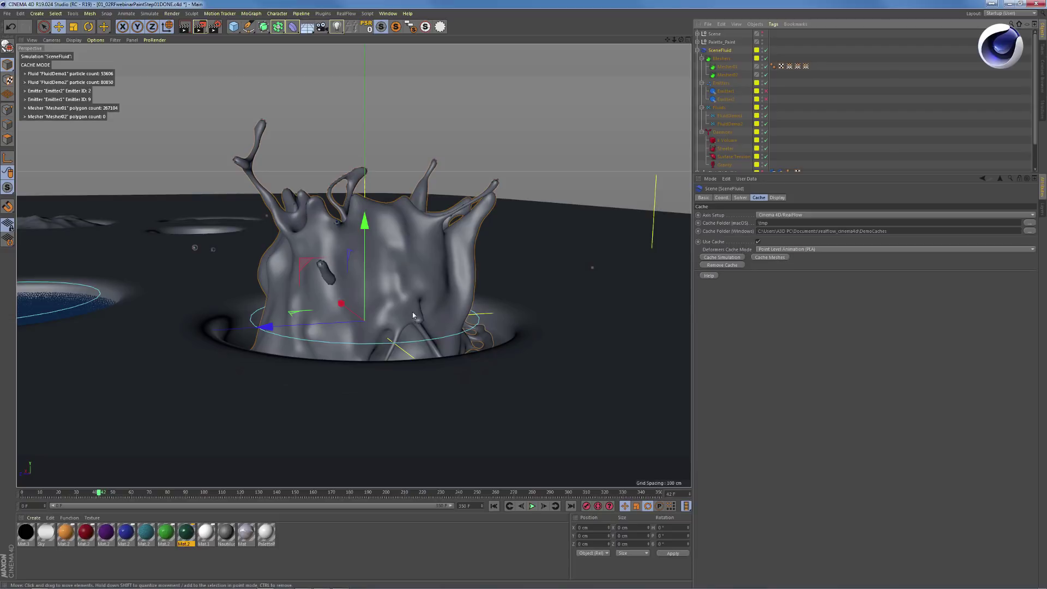
alt+middle_drag(280, 362, 498, 362)
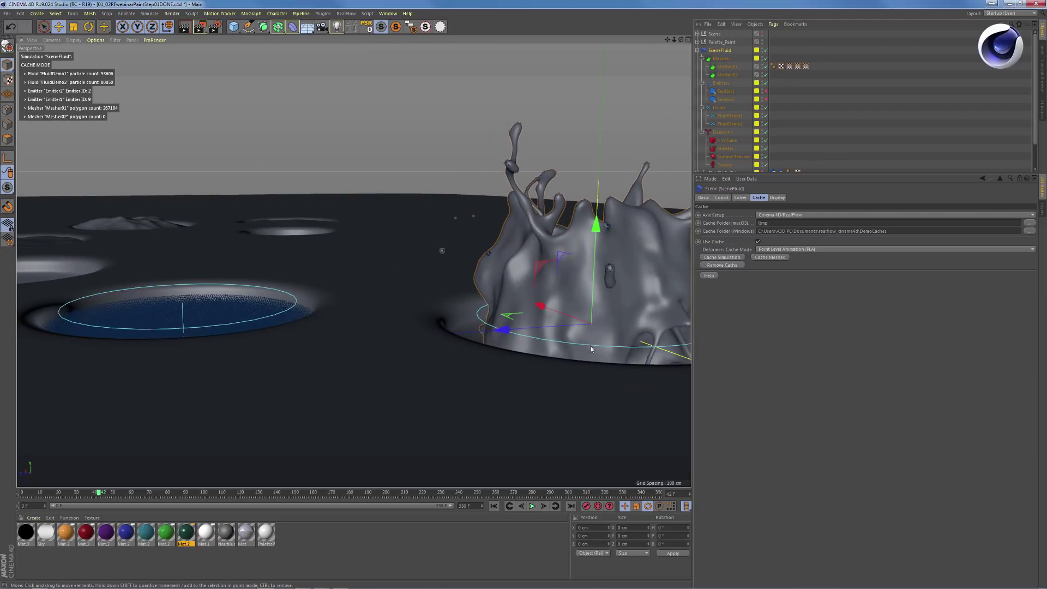
alt+middle_drag(623, 309, 511, 279)
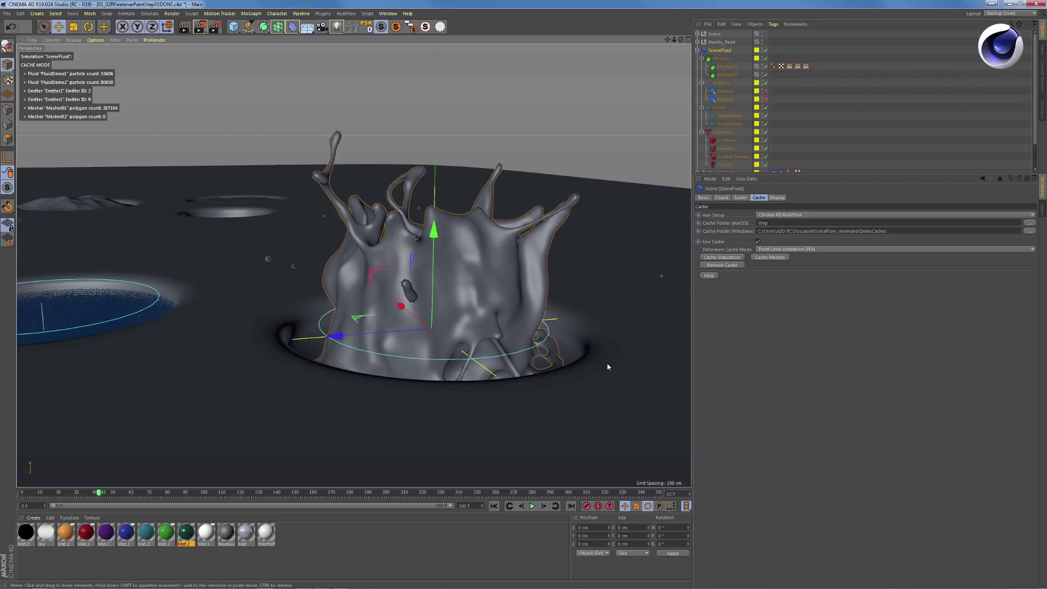
Build the mesh of Mesher02 at frame 42 and bring the FluidDemo2 dish into view
click(729, 74)
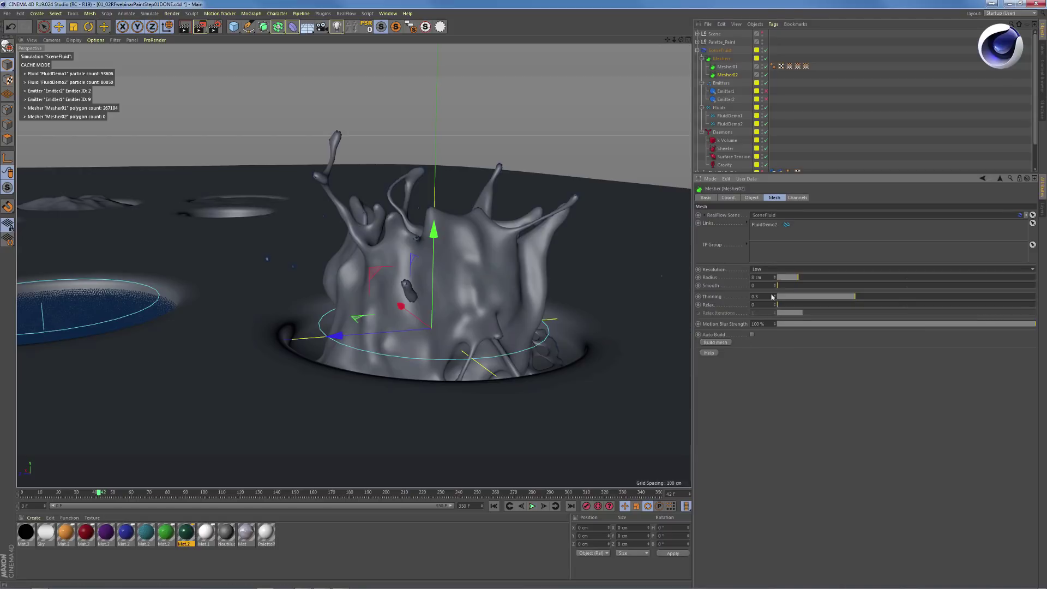
click(725, 342)
alt+middle_drag(165, 345, 382, 360)
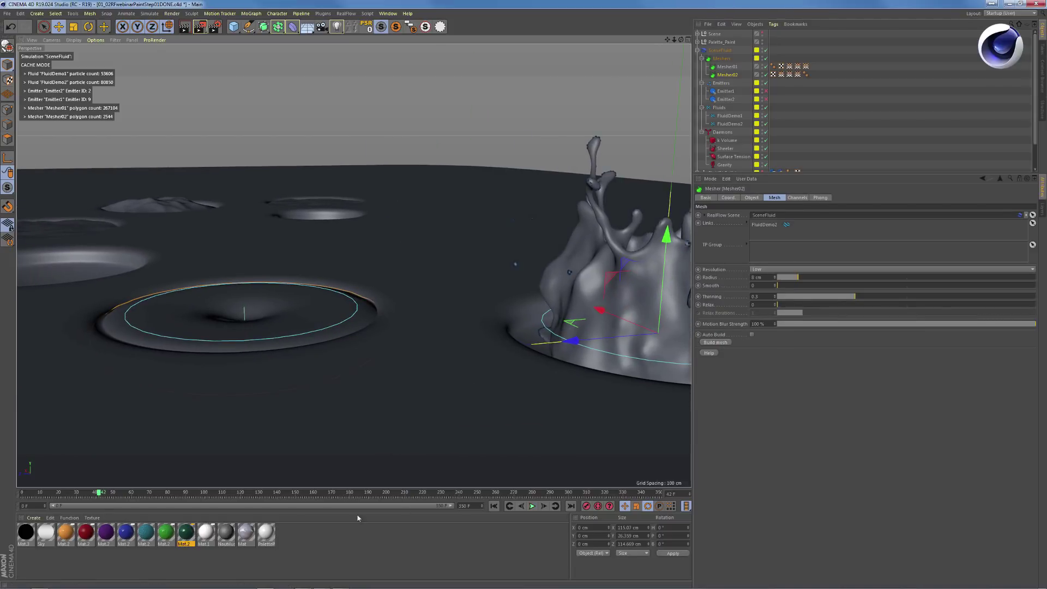
Rebuild Mesher02's mesh at frame 208, where the fluid rises, and turn on its Auto Build
click(330, 492)
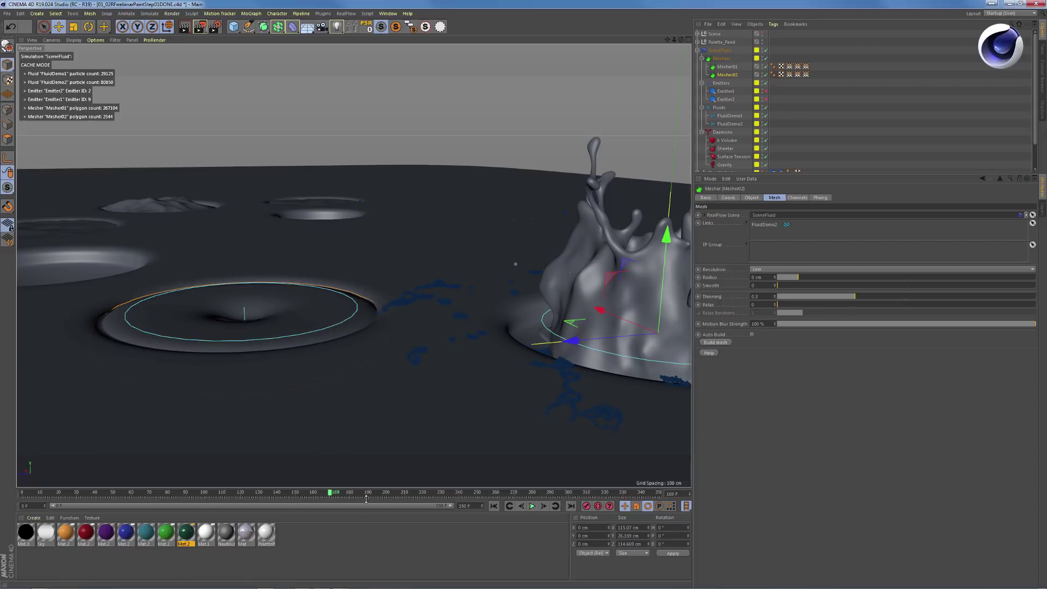
click(394, 494)
alt+middle_drag(374, 385, 430, 403)
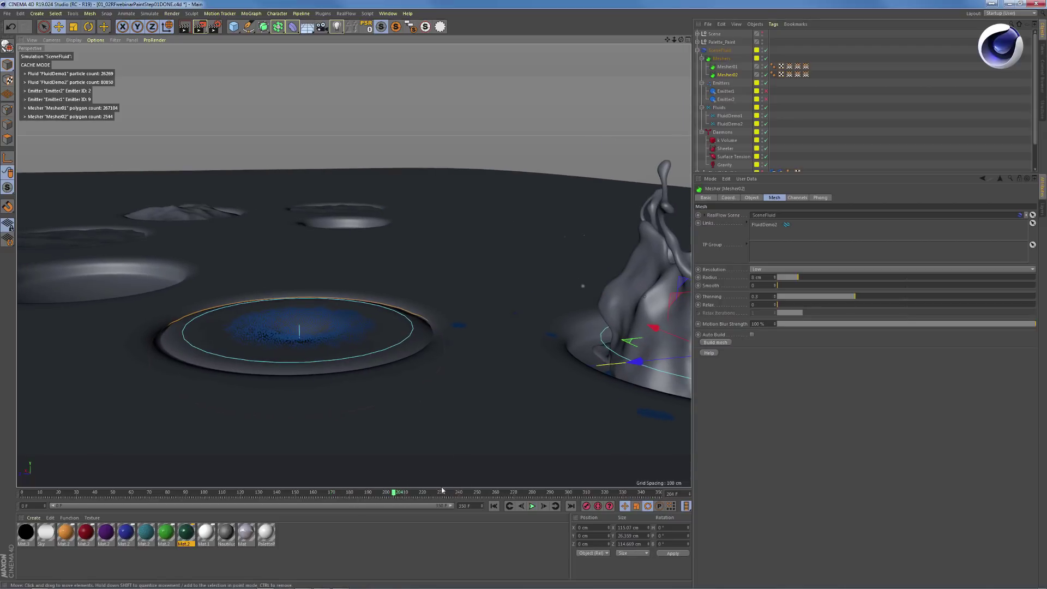
click(446, 493)
drag(452, 490, 403, 494)
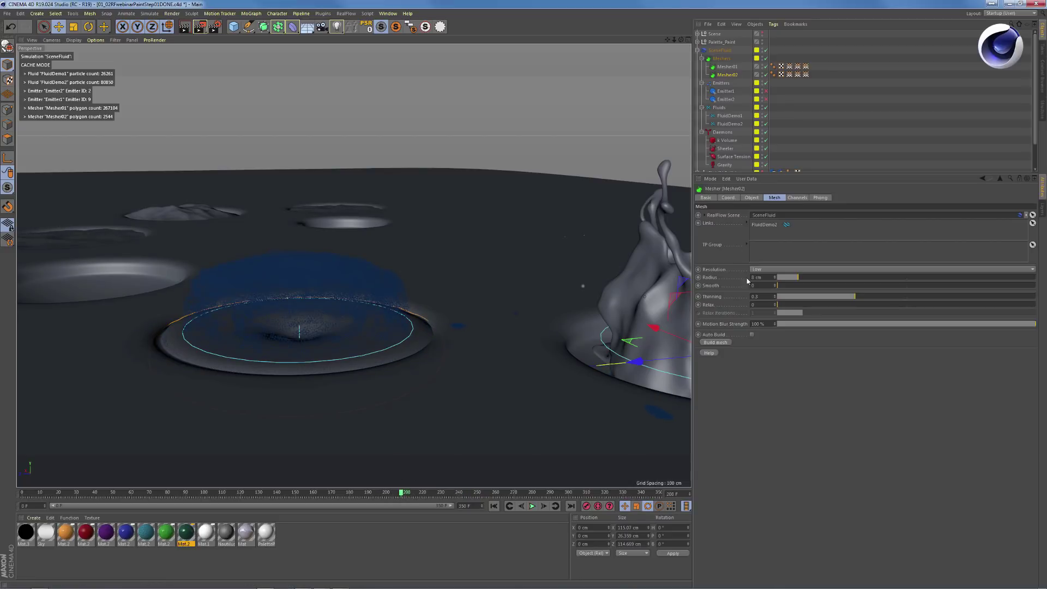
click(715, 342)
alt+drag(349, 319, 273, 278)
click(752, 334)
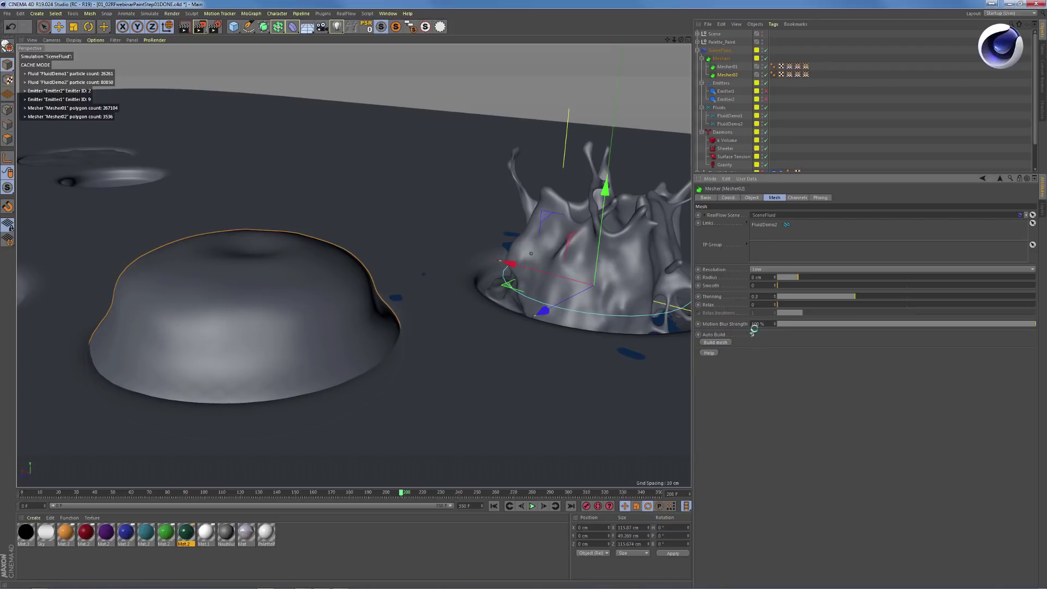
Set Mesher02's resolution to Low-Medium, radius to 5.13 cm and Smooth to 6
click(789, 269)
click(793, 285)
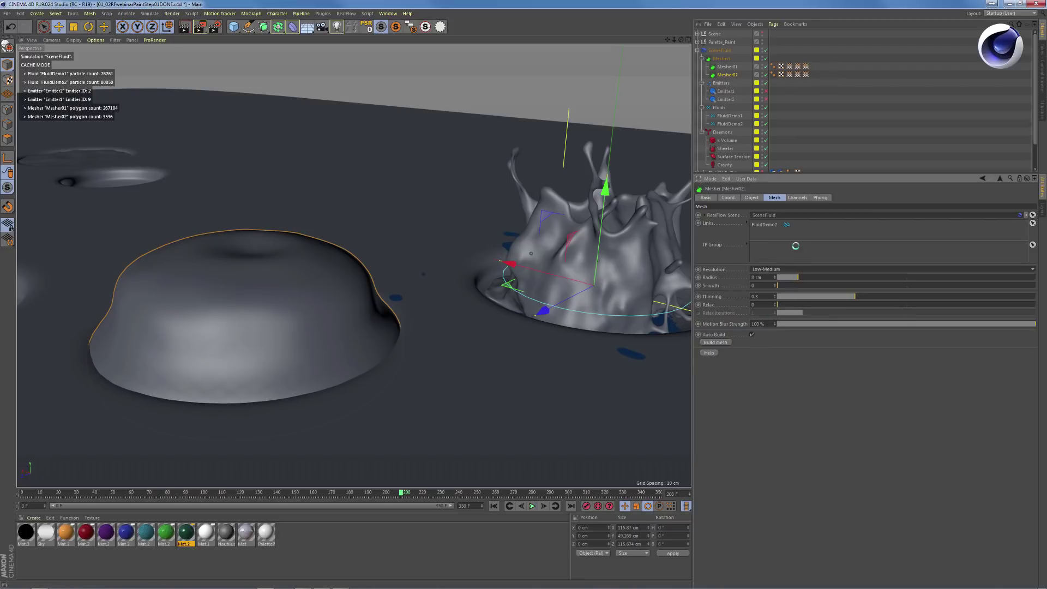
drag(797, 277, 829, 285)
click(881, 284)
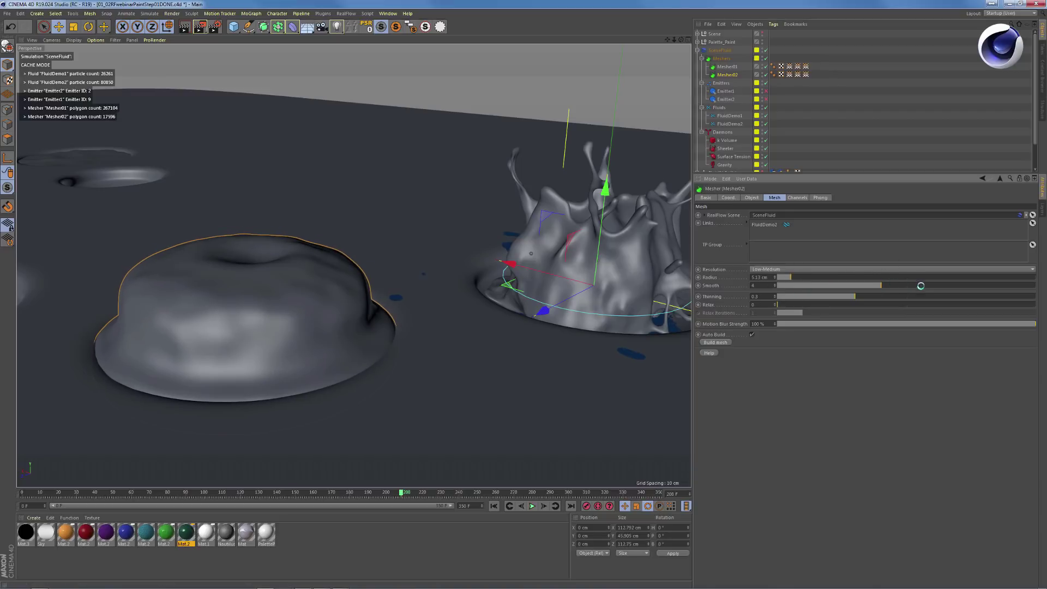
click(933, 285)
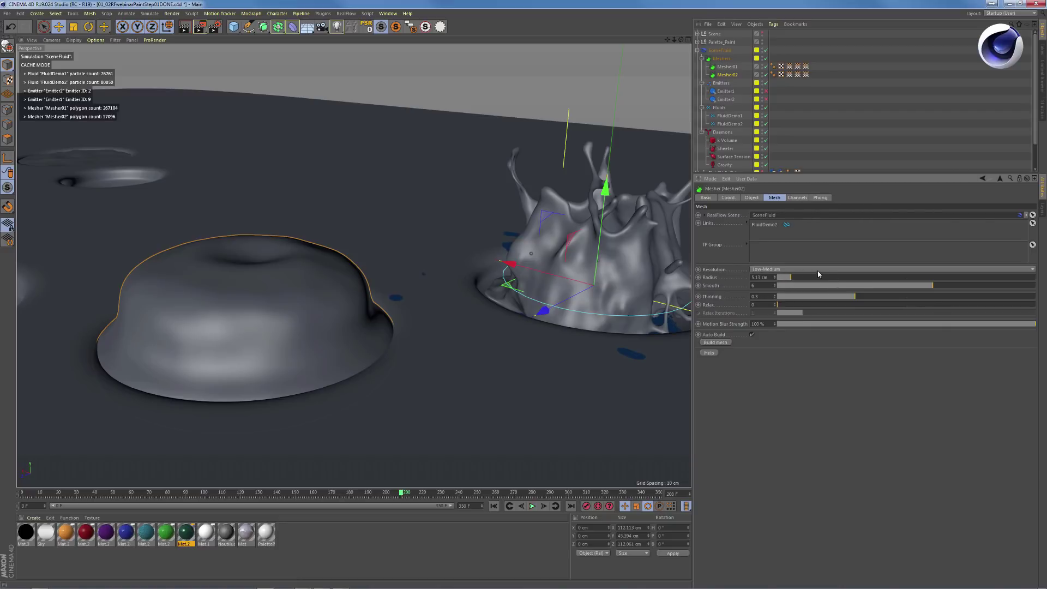
At frame 236, refine Mesher02 with Smooth 5, Thinning 0.63 and Relax 0.7, and check both dishes
click(453, 494)
click(853, 285)
drag(853, 285, 902, 285)
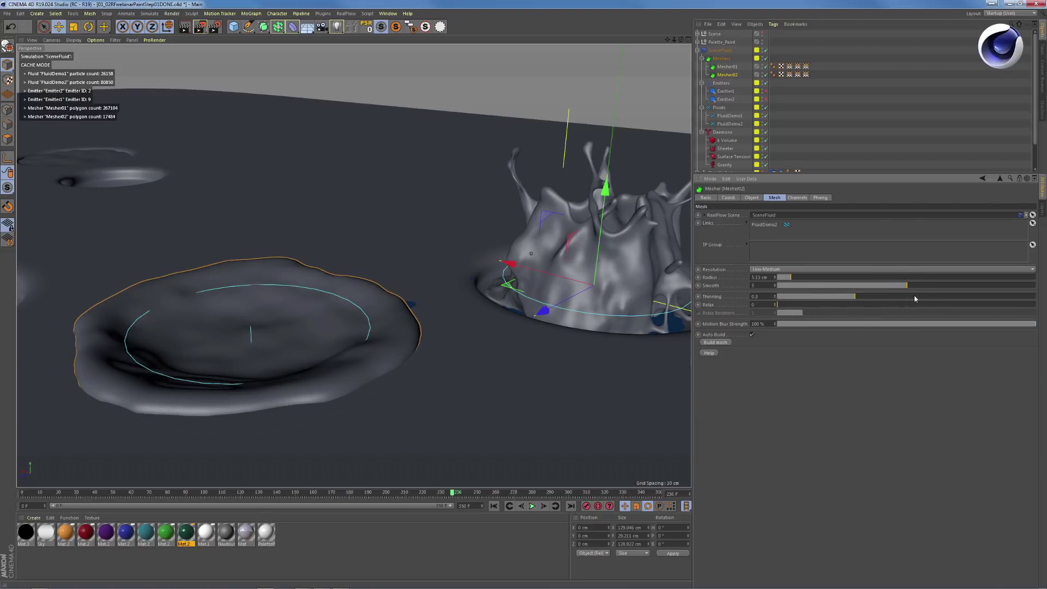
click(939, 296)
click(877, 304)
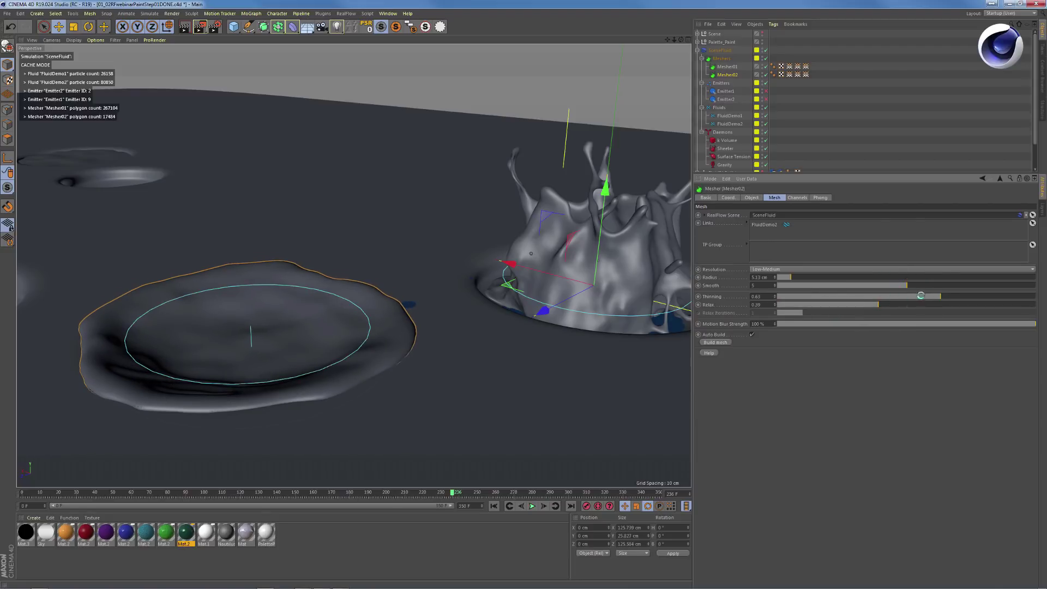
click(958, 304)
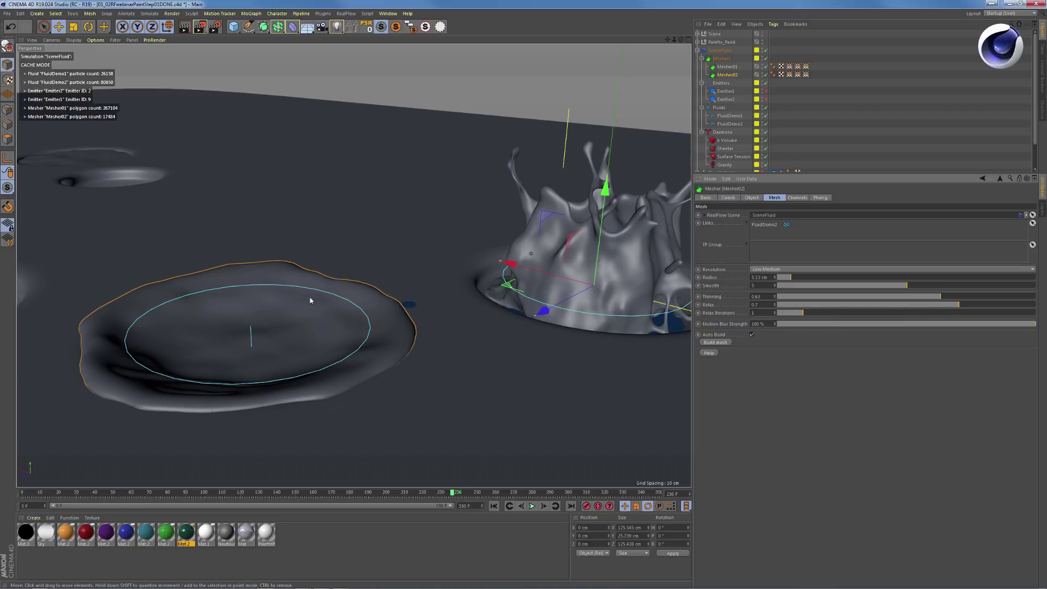
alt+drag(335, 328, 326, 320)
scroll(325, 321, down, 5)
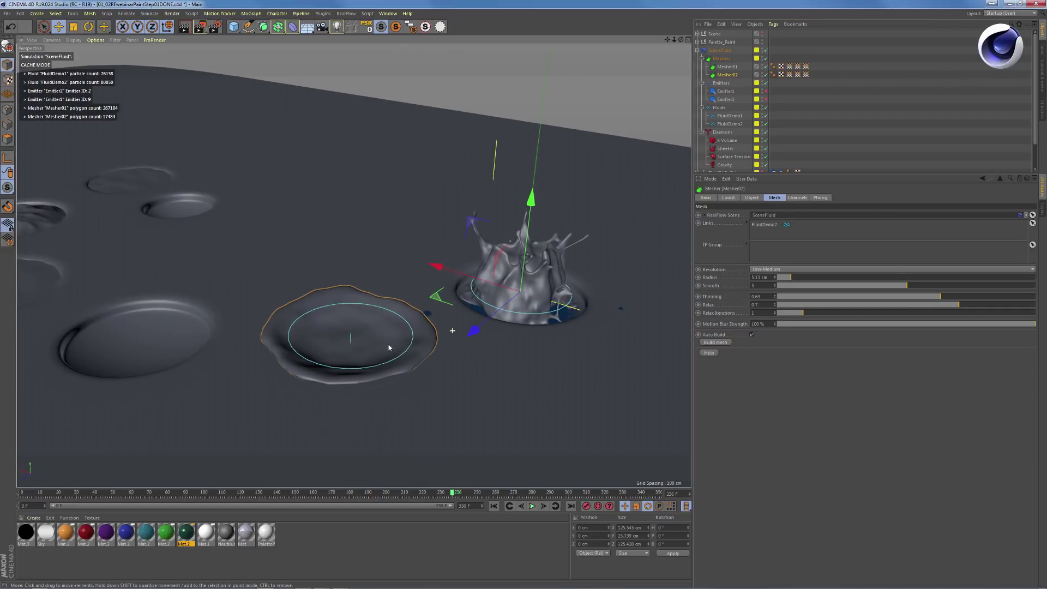
Open the project file 02_01RFwebinarPaintStep02START and bring the dish with the polygonal solid into view
alt+drag(410, 346, 380, 273)
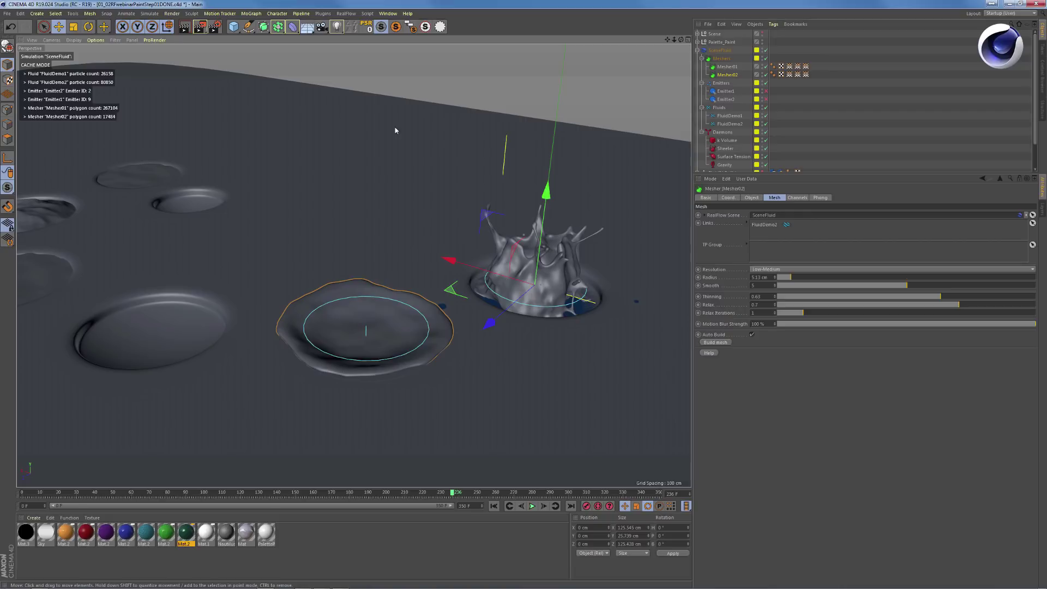
key(ctrl+o)
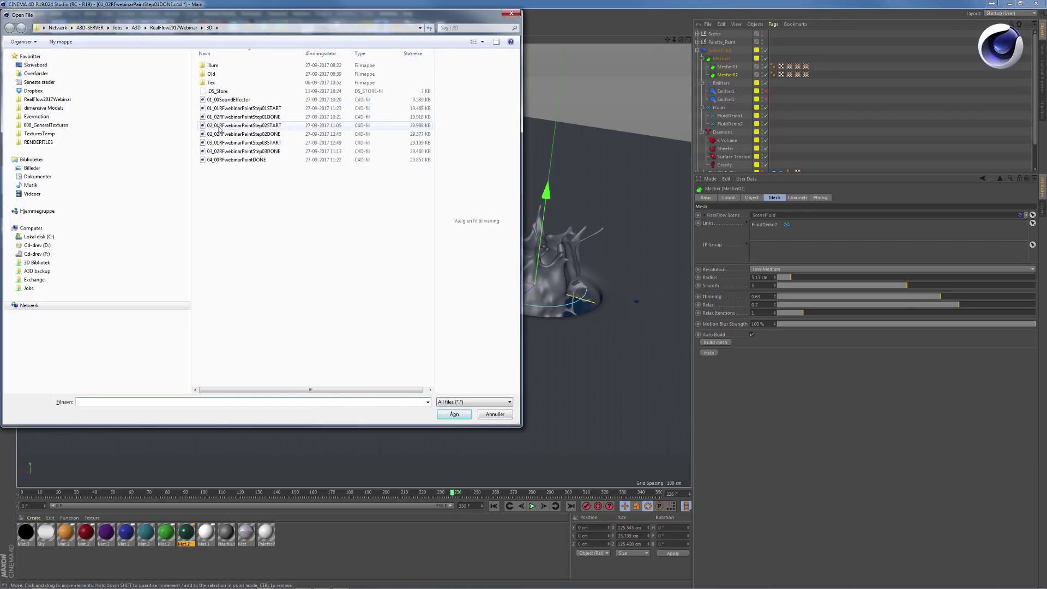
click(236, 125)
double_click(236, 126)
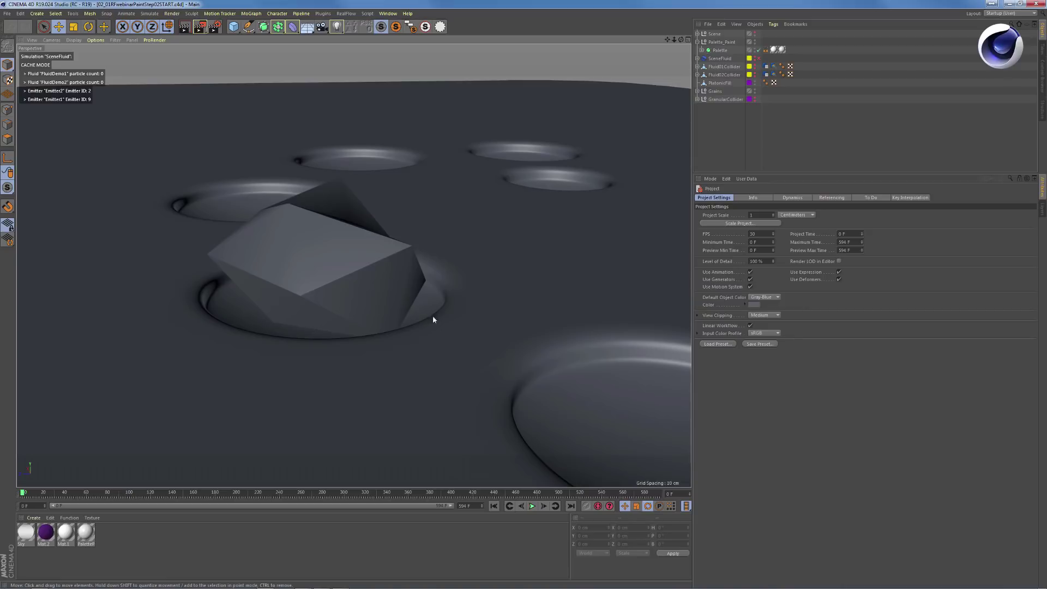
alt+drag(375, 286, 421, 256)
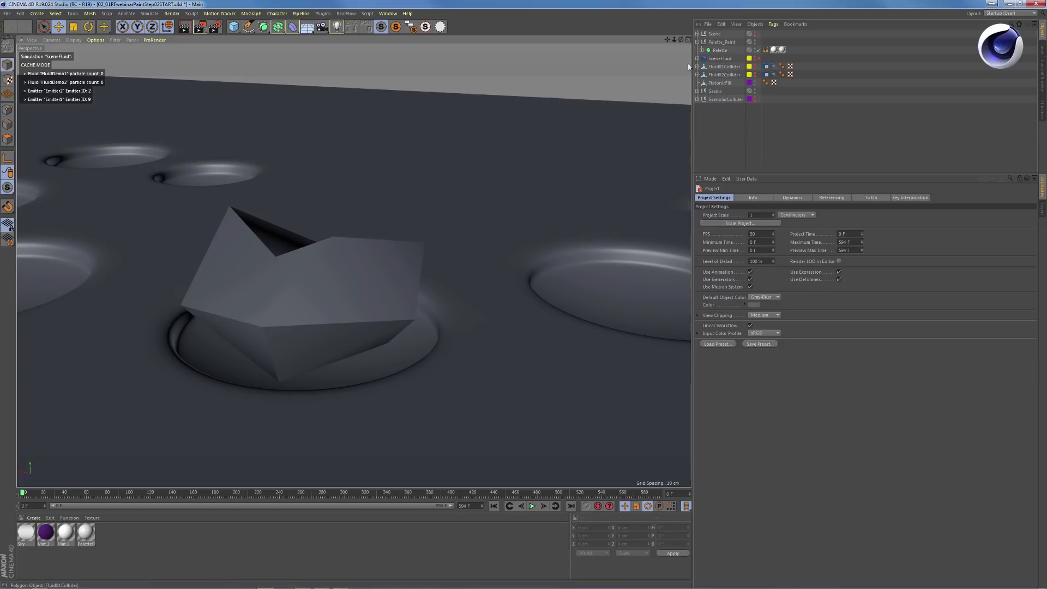
Check SceneFluid's cached fluids in both dishes over the first frames, leaving the scene switched off
click(721, 58)
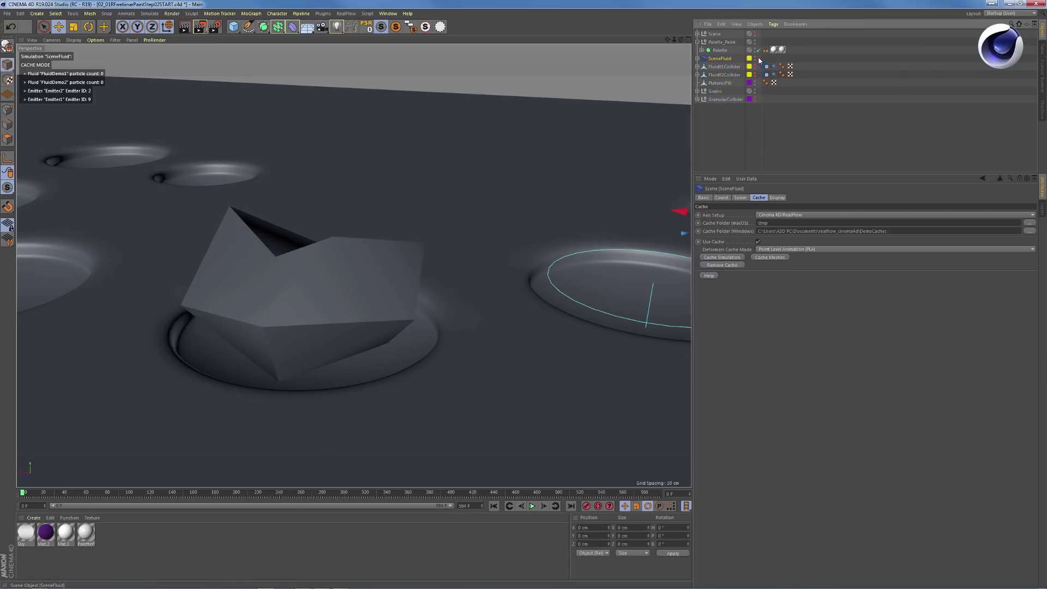
alt+middle_drag(598, 348, 408, 290)
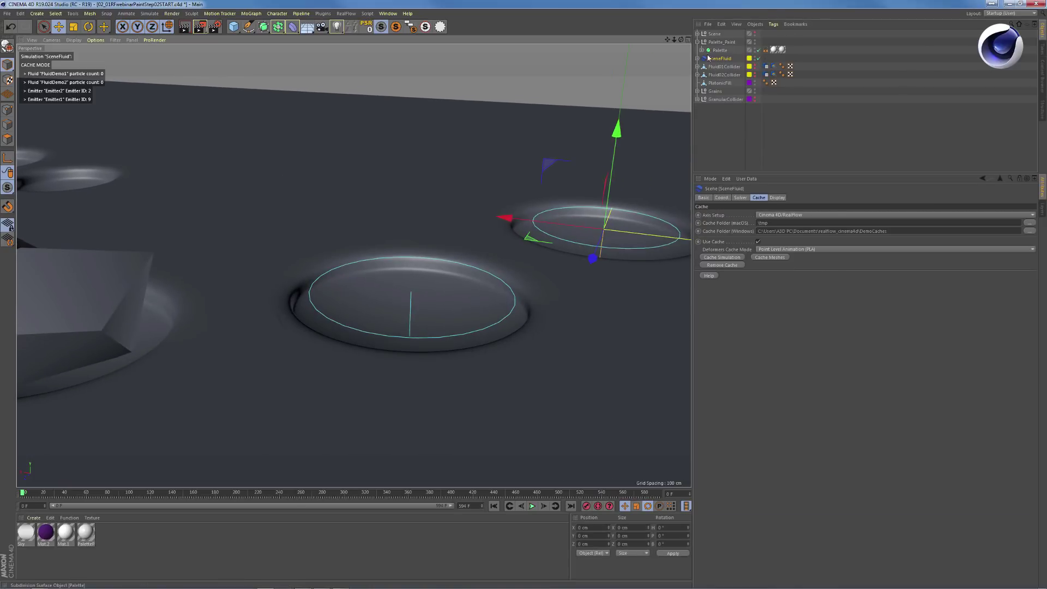
click(697, 58)
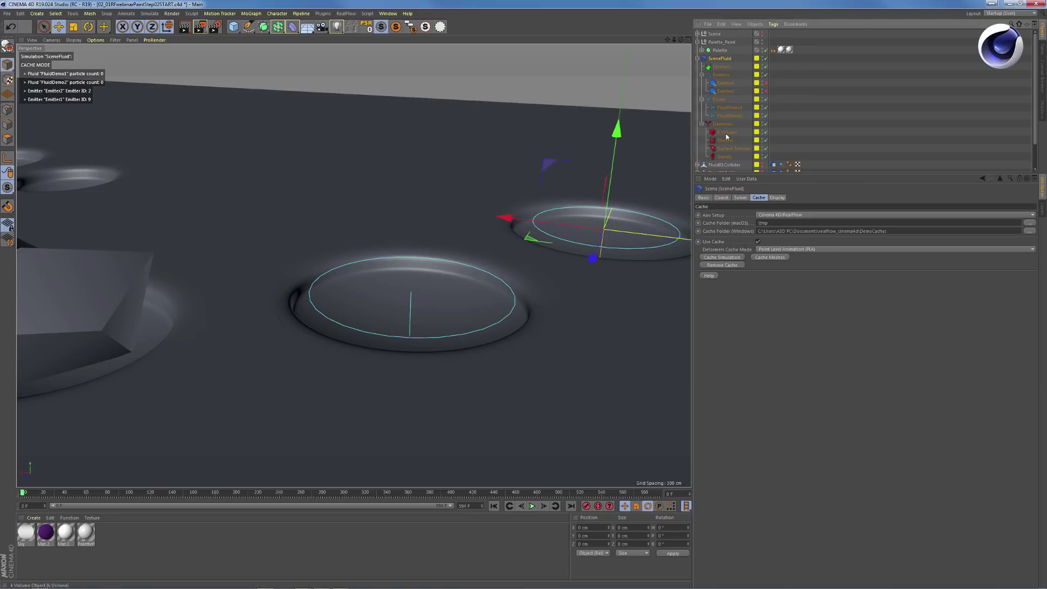
mouse_move(55, 493)
mouse_down()
mouse_move(84, 493)
mouse_move(37, 493)
mouse_up()
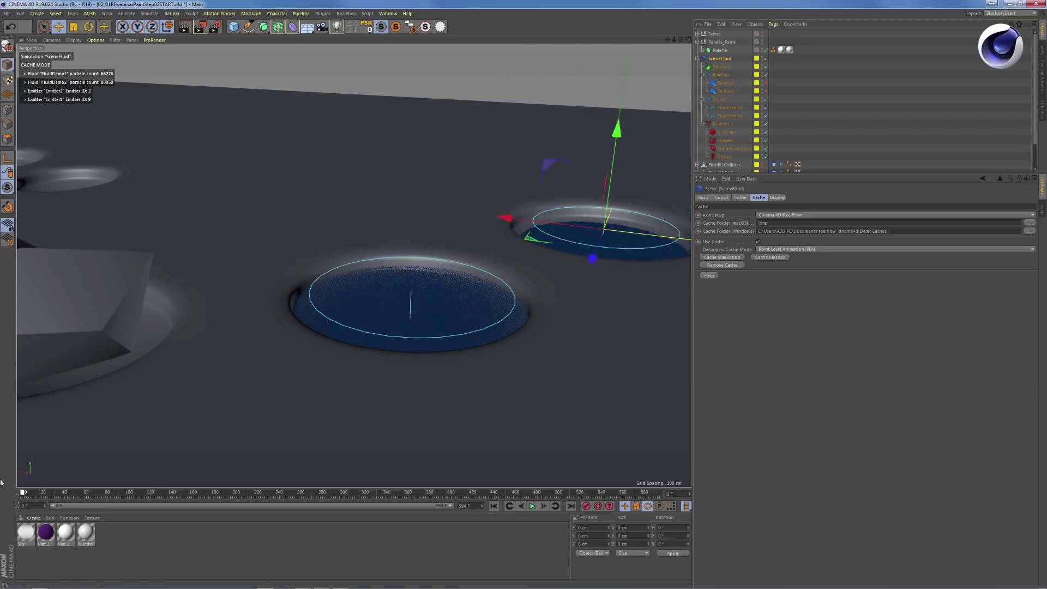
click(713, 59)
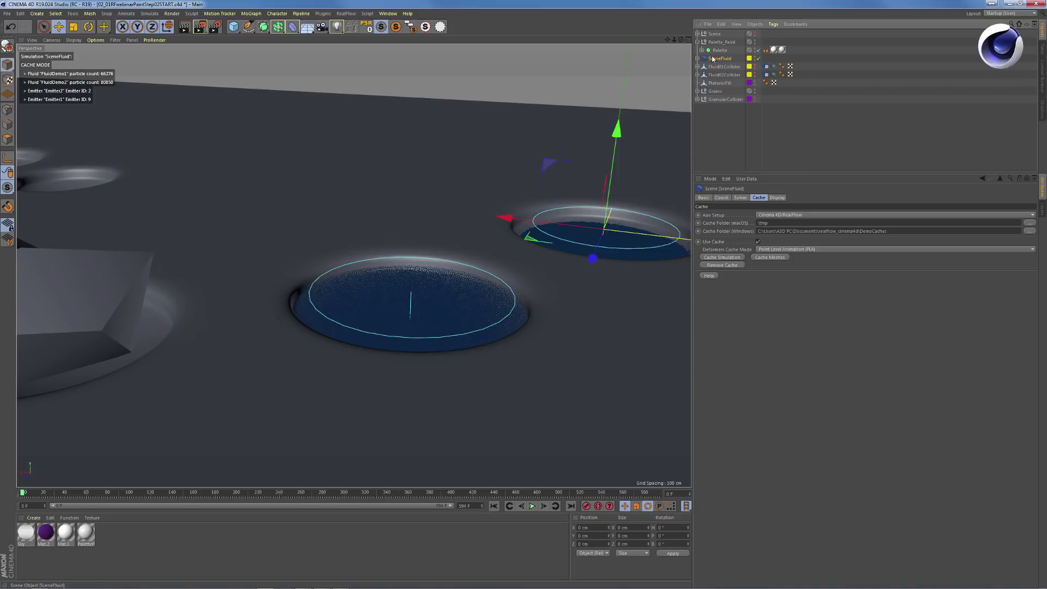
click(758, 58)
Select the PlatonicFill object in its dish and display the viewport with shading and wireframe lines
alt+drag(220, 334, 383, 306)
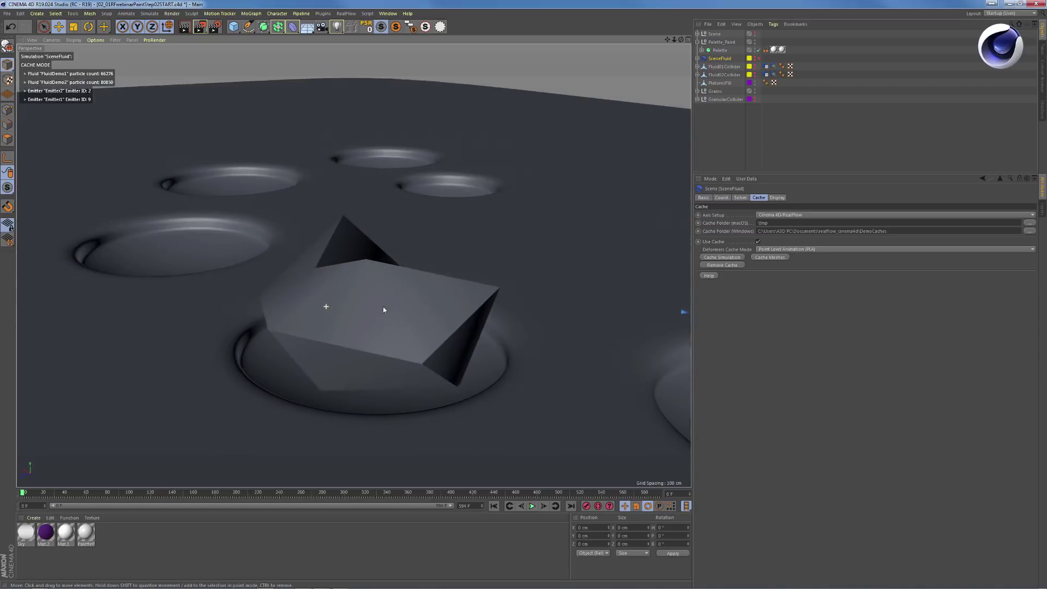
click(383, 309)
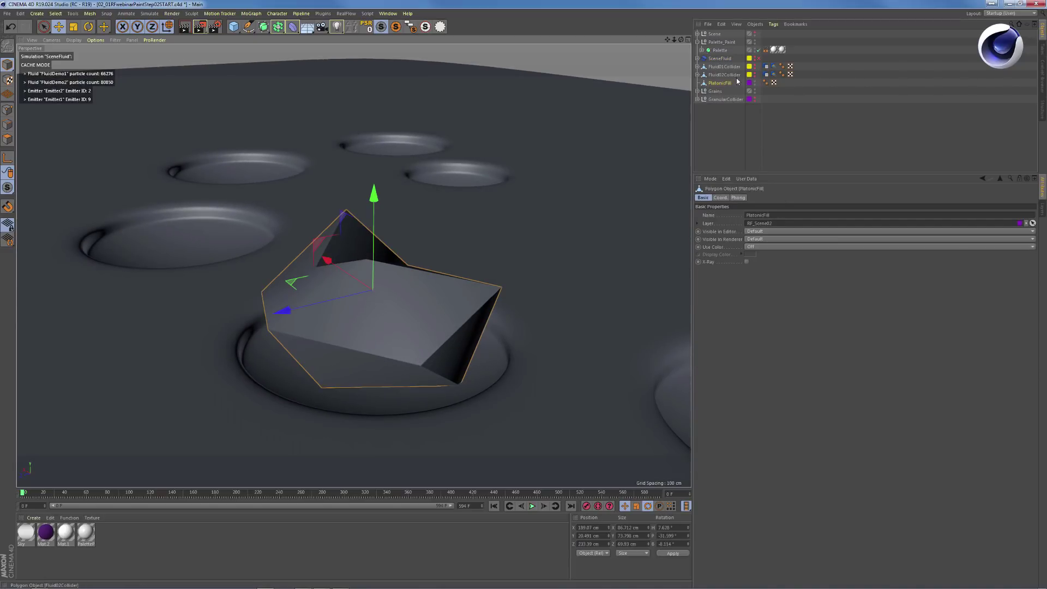
key(n)
key(b)
mouse_move(343, 286)
alt+mouse_down()
mouse_move(384, 334)
mouse_move(524, 227)
alt+mouse_up()
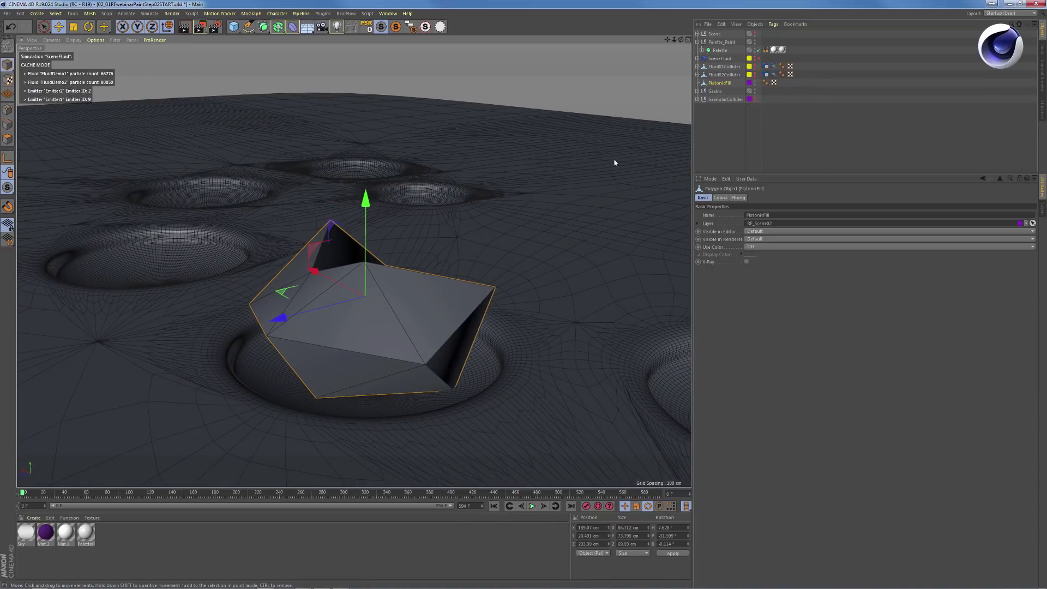
Hide the Palette object in the viewport and show the GranularCollider around PlatonicFill
click(756, 50)
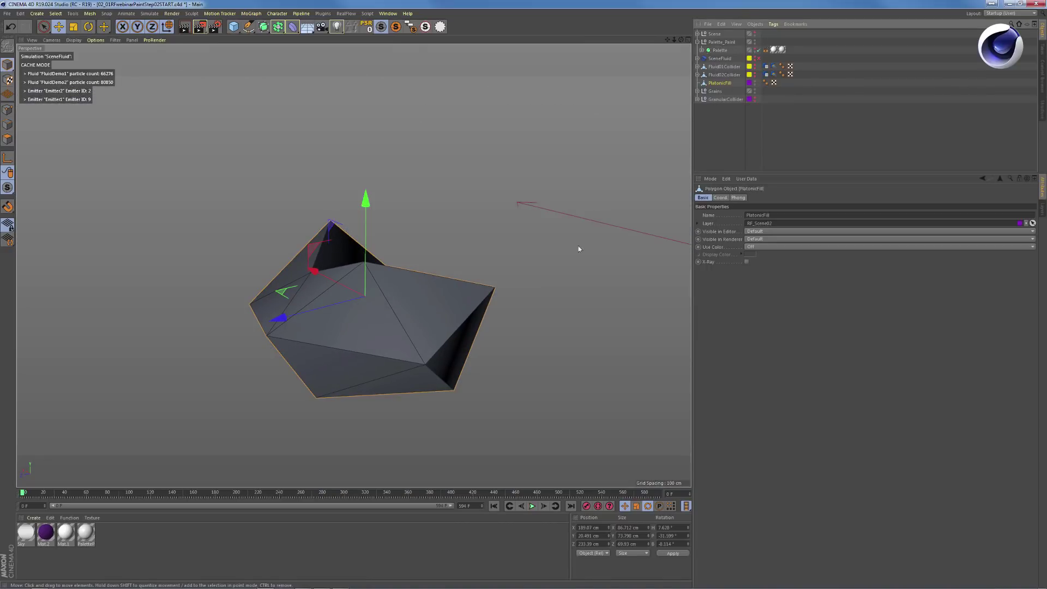
click(755, 98)
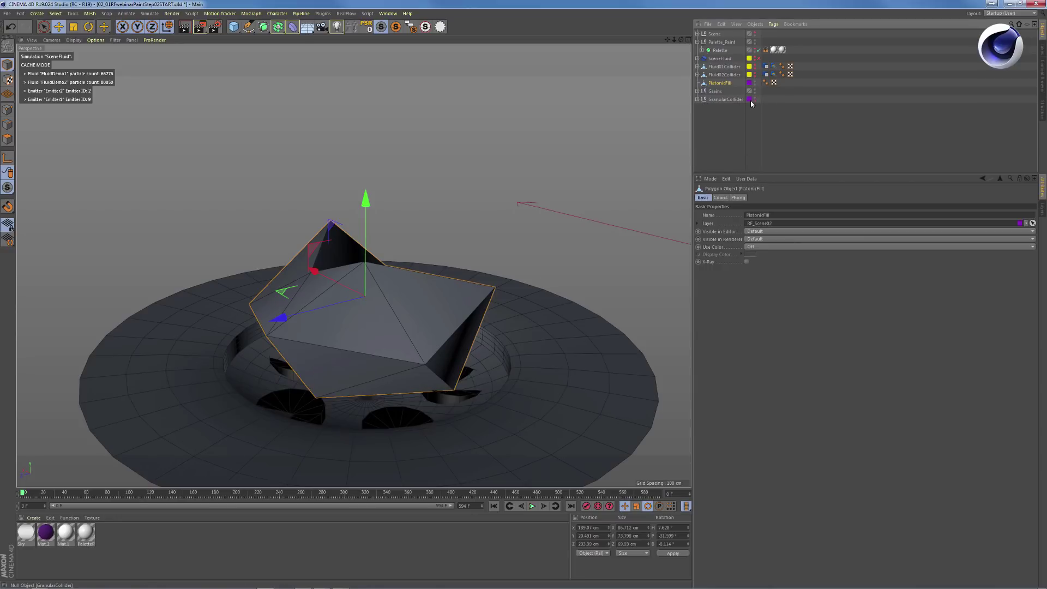
alt+drag(402, 371, 382, 333)
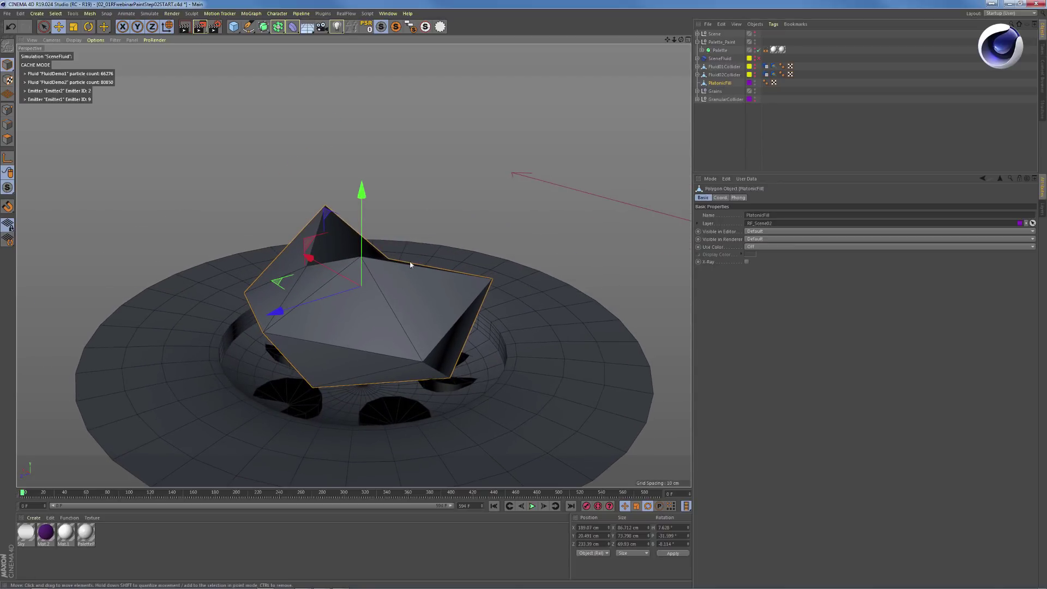
alt+drag(374, 297, 349, 284)
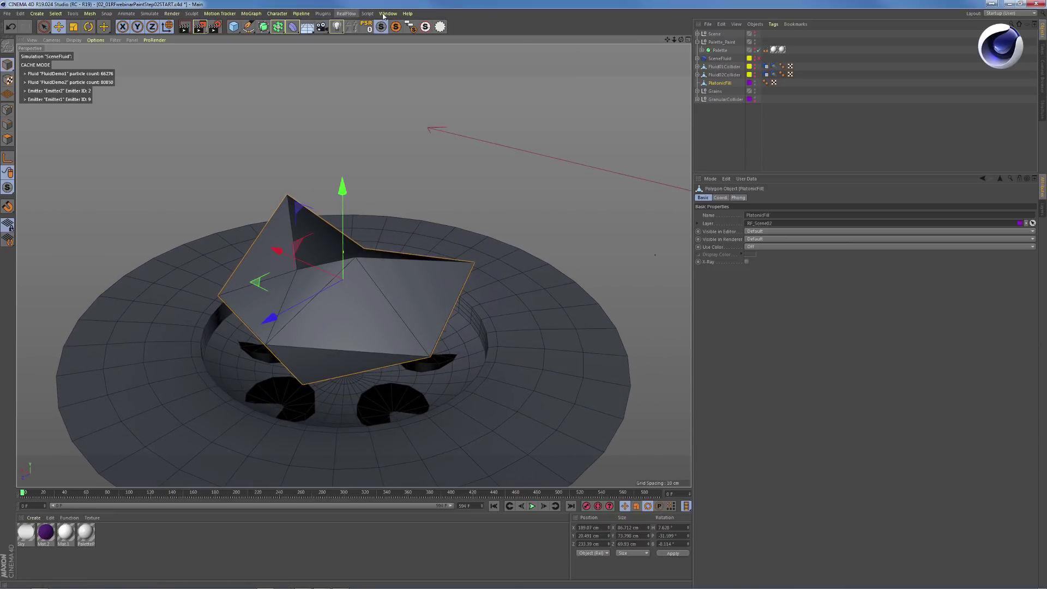
Review the object hierarchy inside SceneFluid, collapse it again and clear the selection
click(720, 58)
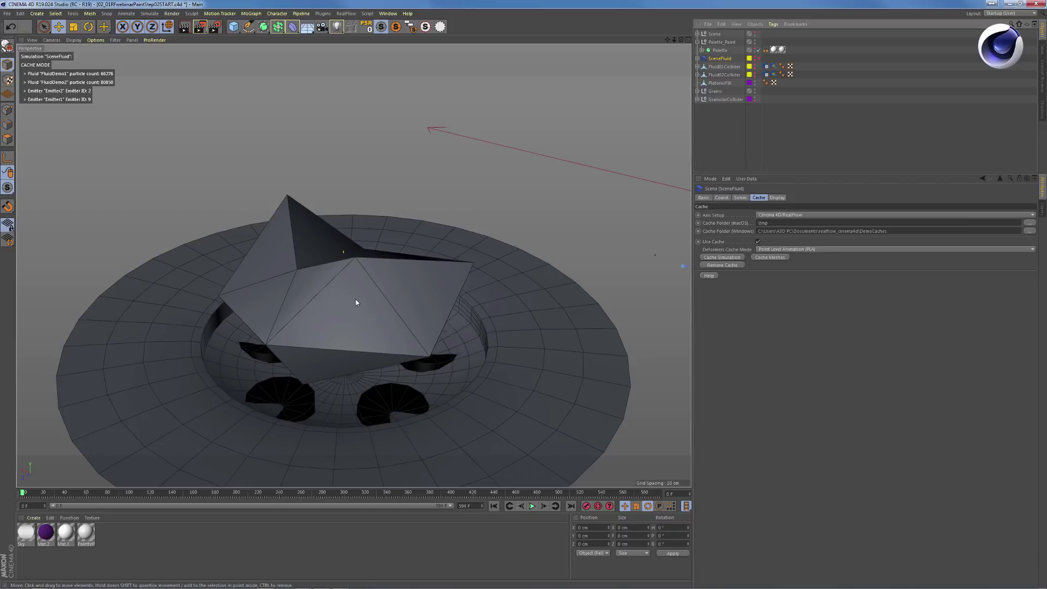
click(697, 58)
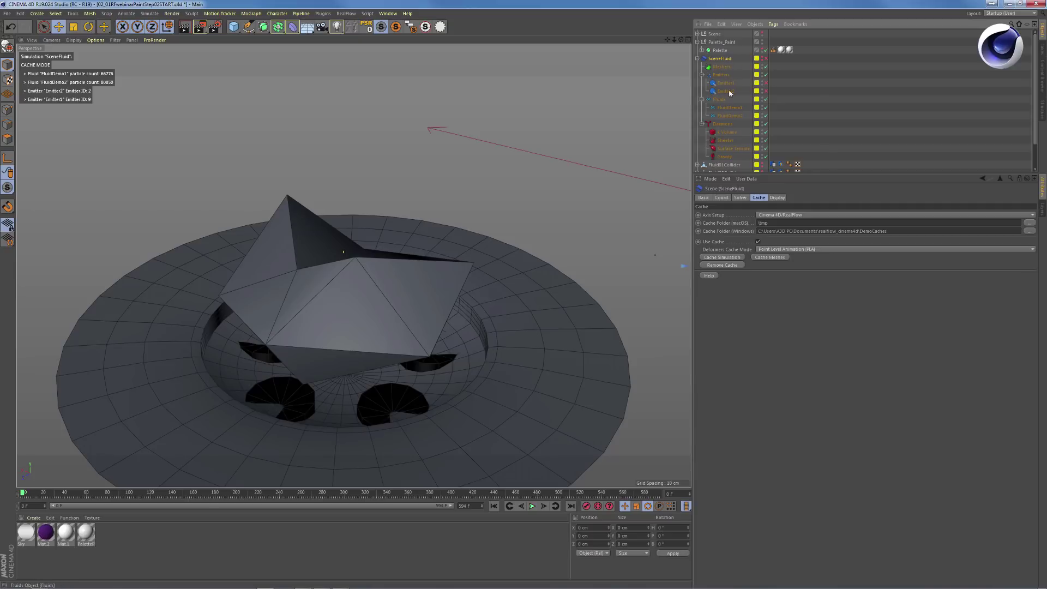
click(697, 58)
click(717, 119)
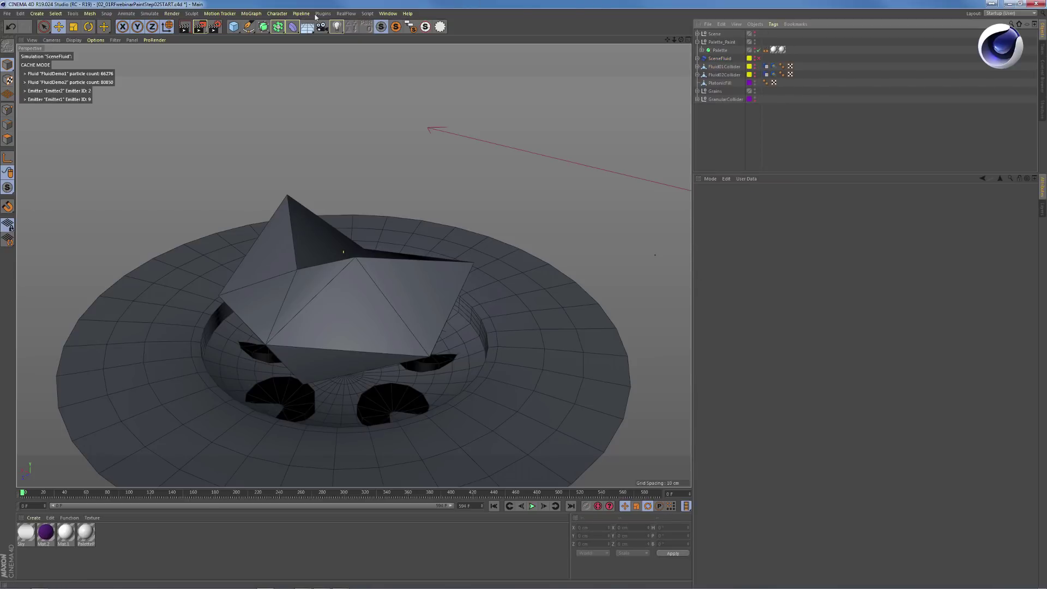
Create a new RealFlow scene and place it between Fluid02Collider and PlatonicFill in the object list
click(345, 13)
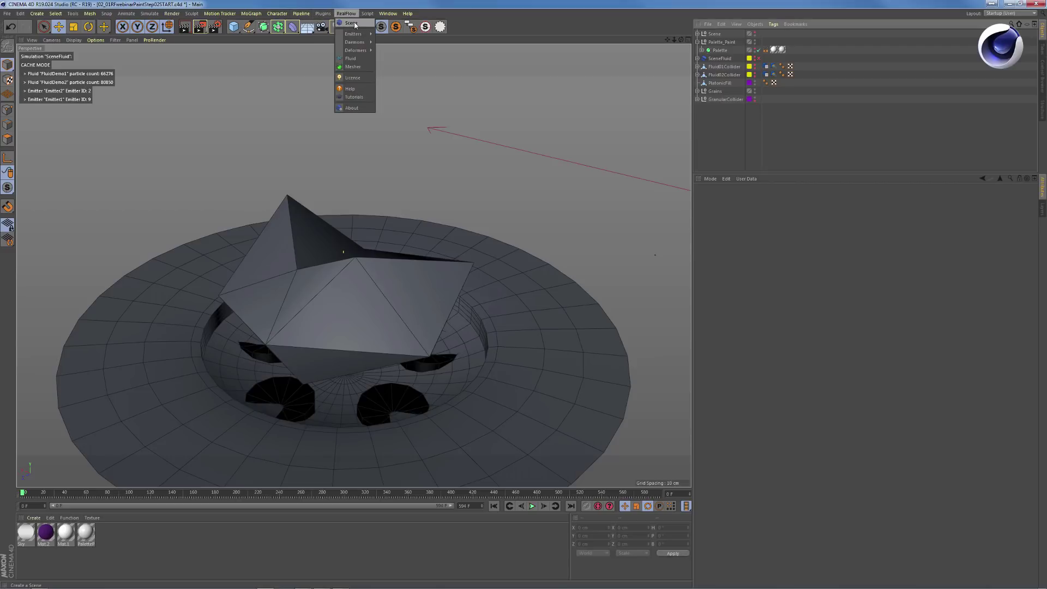
click(354, 25)
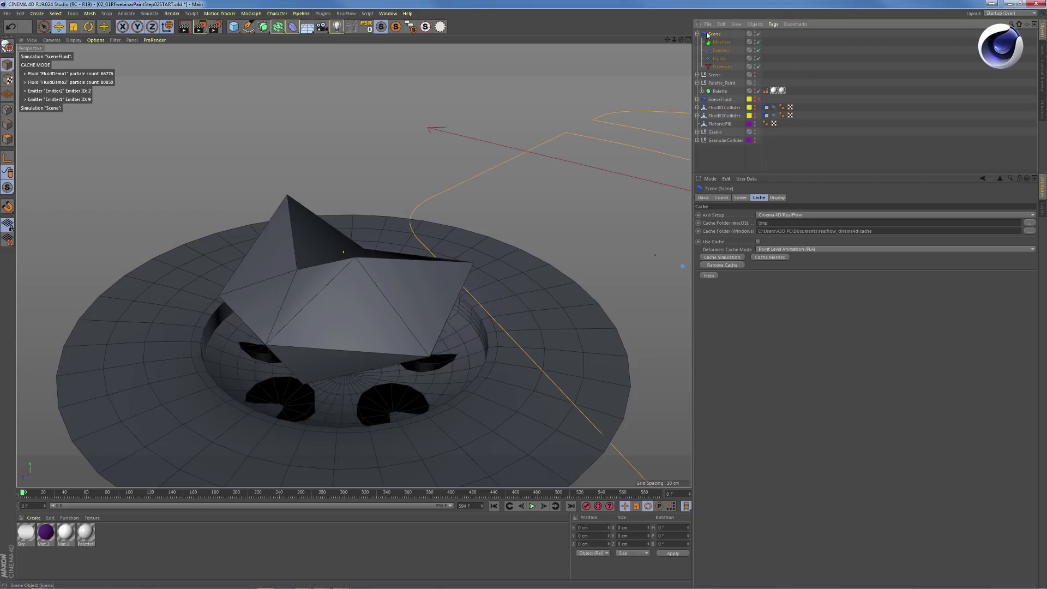
click(698, 34)
drag(713, 34, 732, 114)
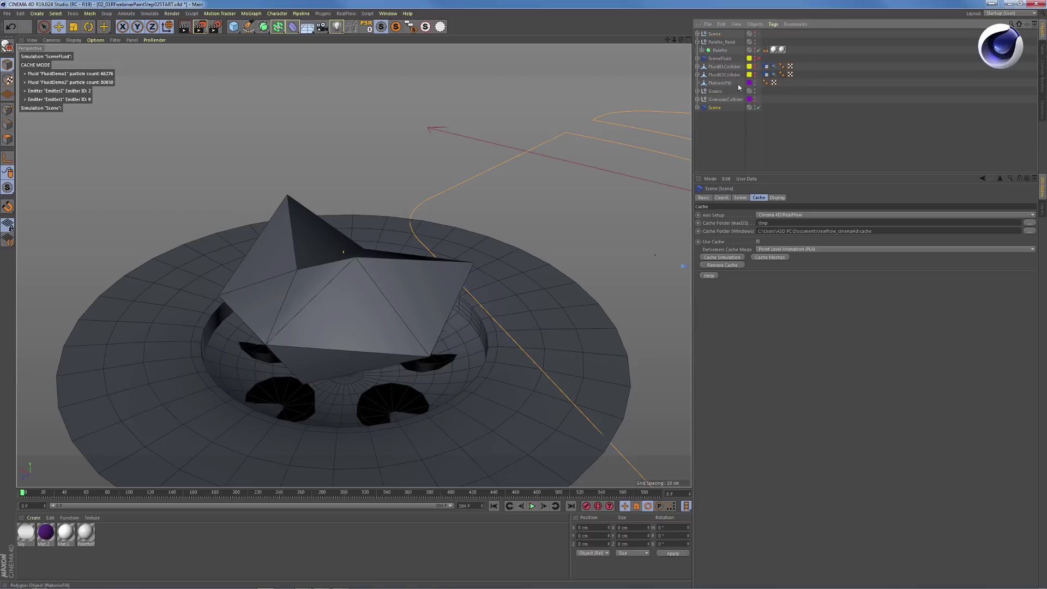
click(720, 83)
shift+click(725, 99)
drag(714, 107, 705, 75)
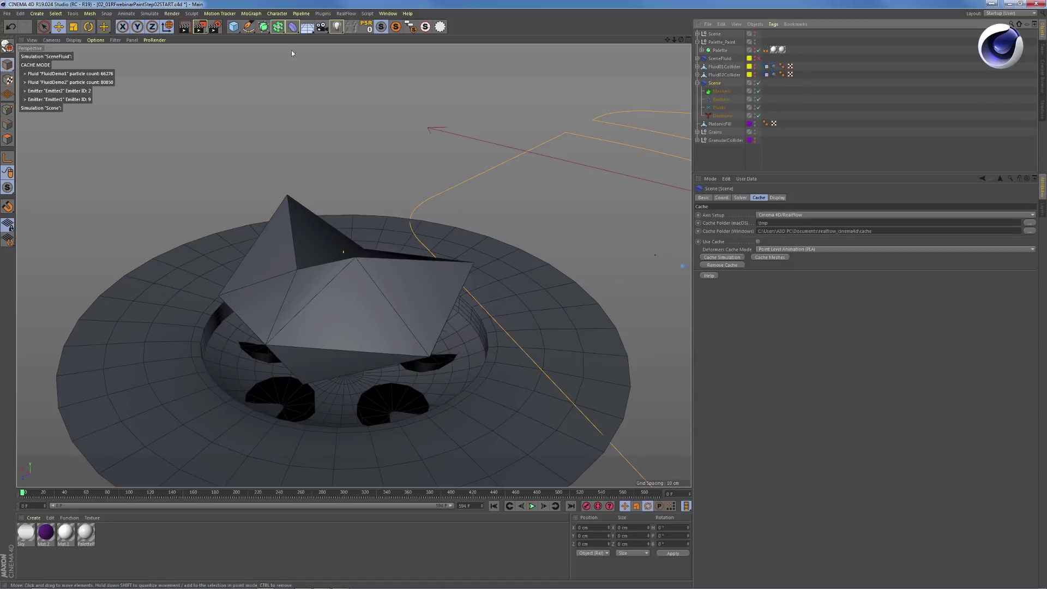
Rename the new RealFlow scene as SceneGranular
double_click(718, 83)
key(Return)
text(Granular)
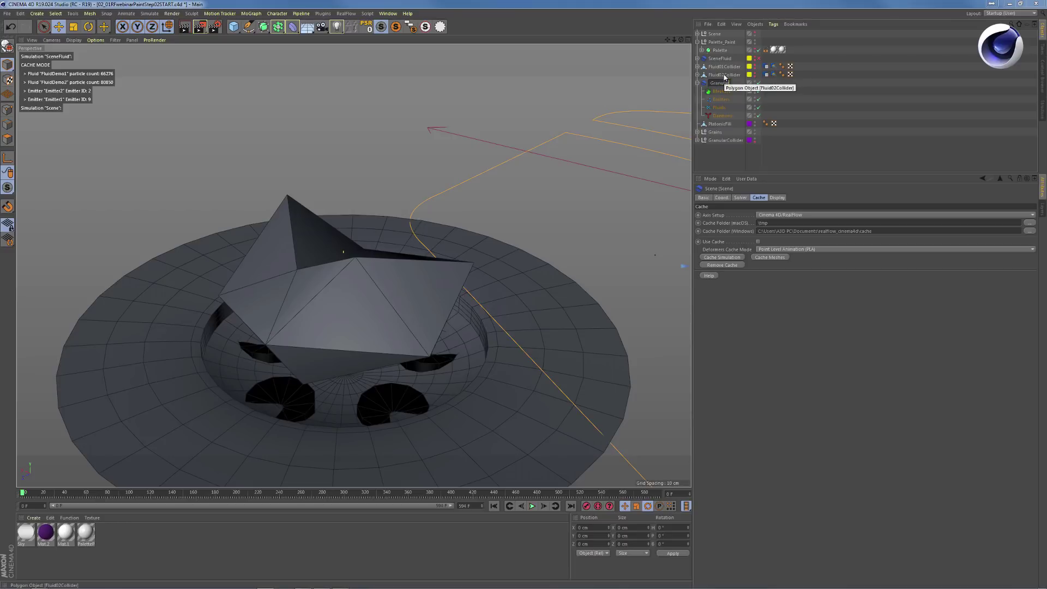
key(Return)
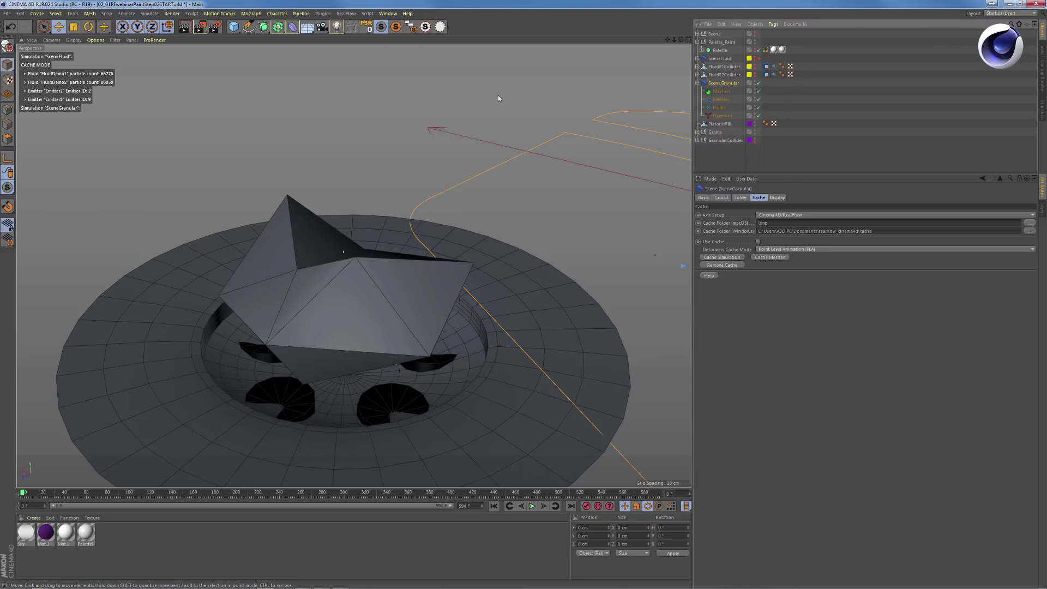
Add a Fill emitter, place it under SceneGranular's Emitters and assign SceneGranular as its RealFlow scene
click(342, 14)
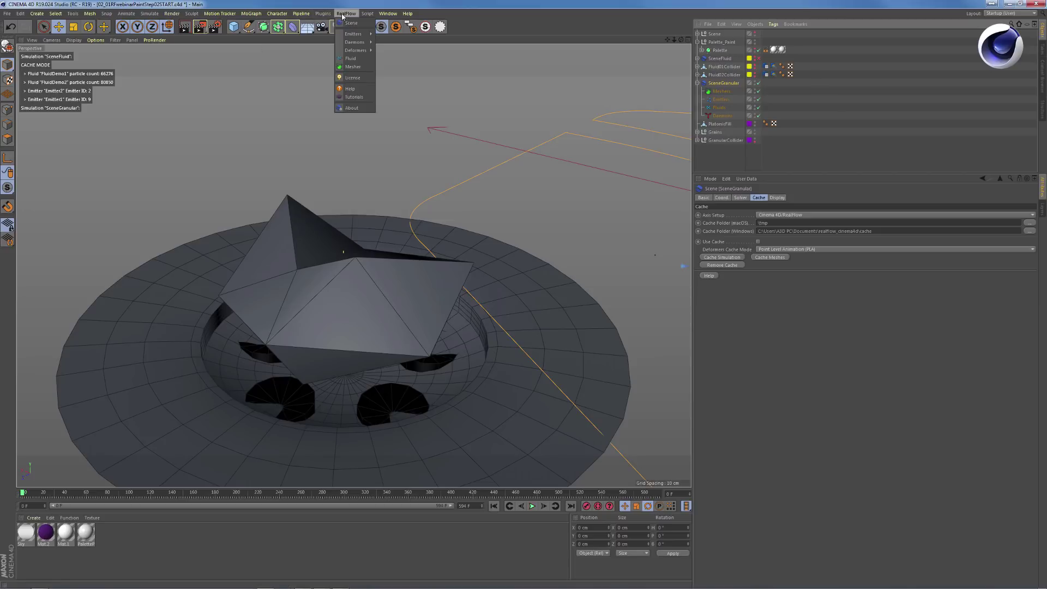
mouse_move(358, 37)
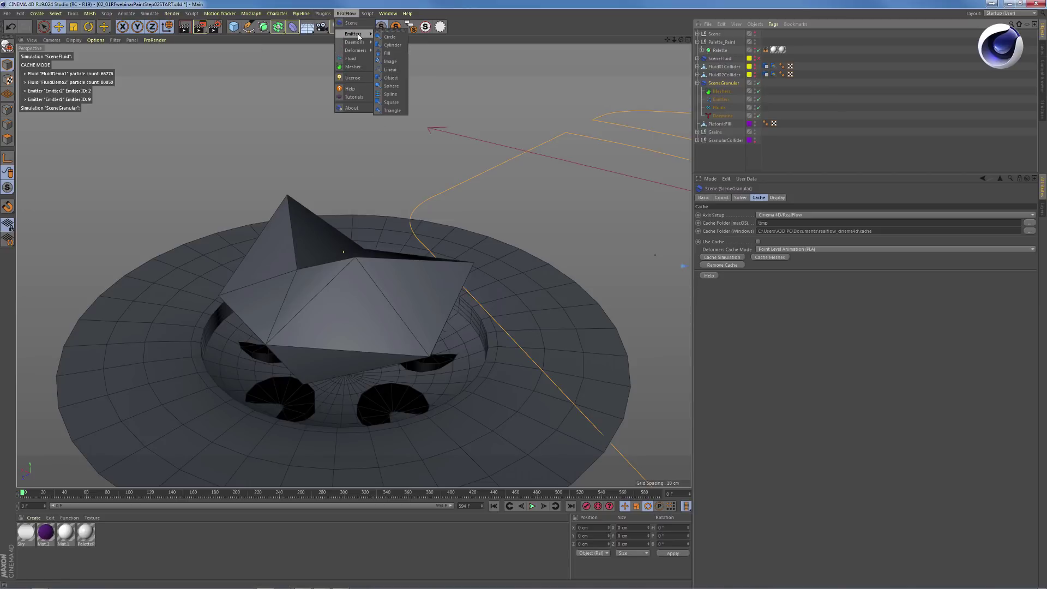
click(385, 53)
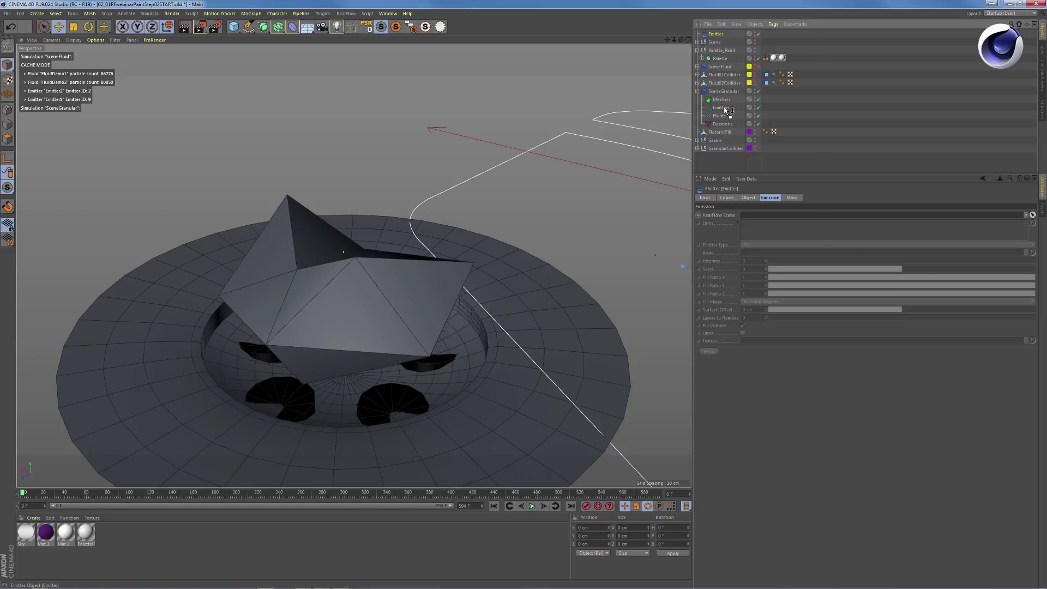
drag(726, 109, 725, 109)
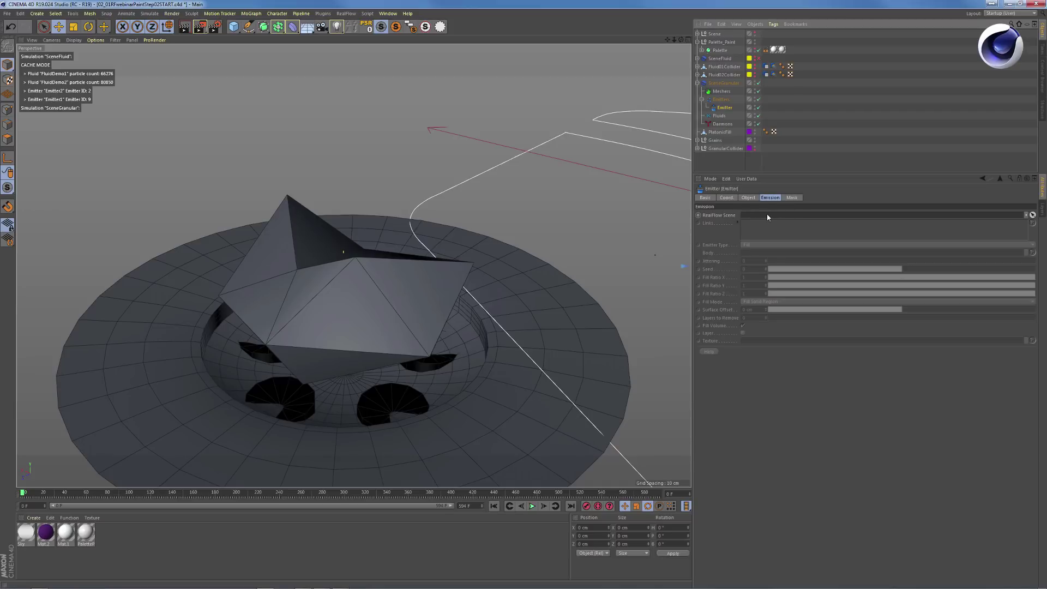
drag(723, 85, 773, 214)
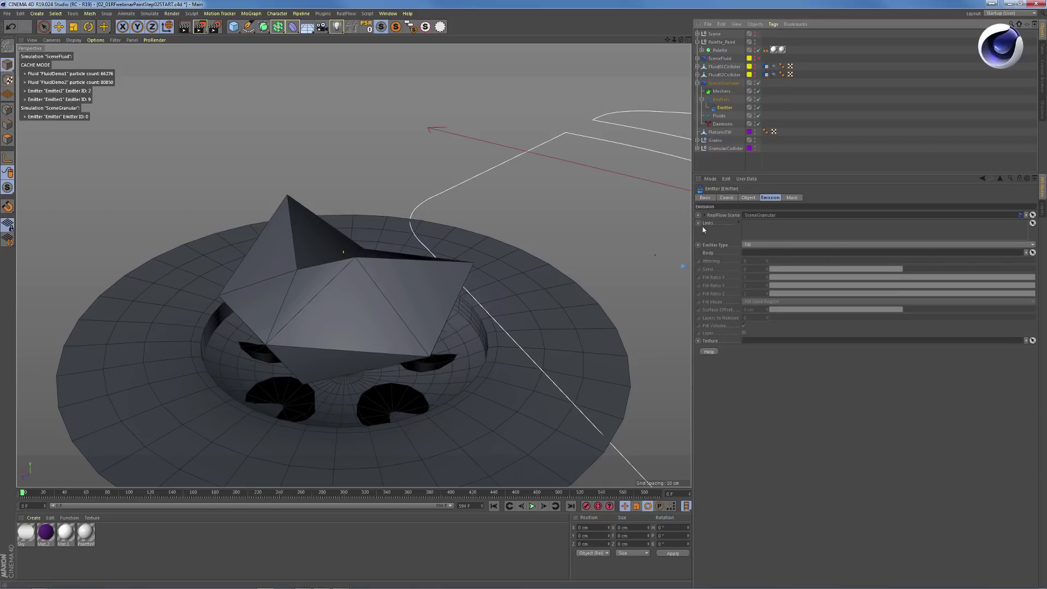
Set PlatonicFill as the Fill emitter's body and turn on X-Ray for PlatonicFill
click(731, 81)
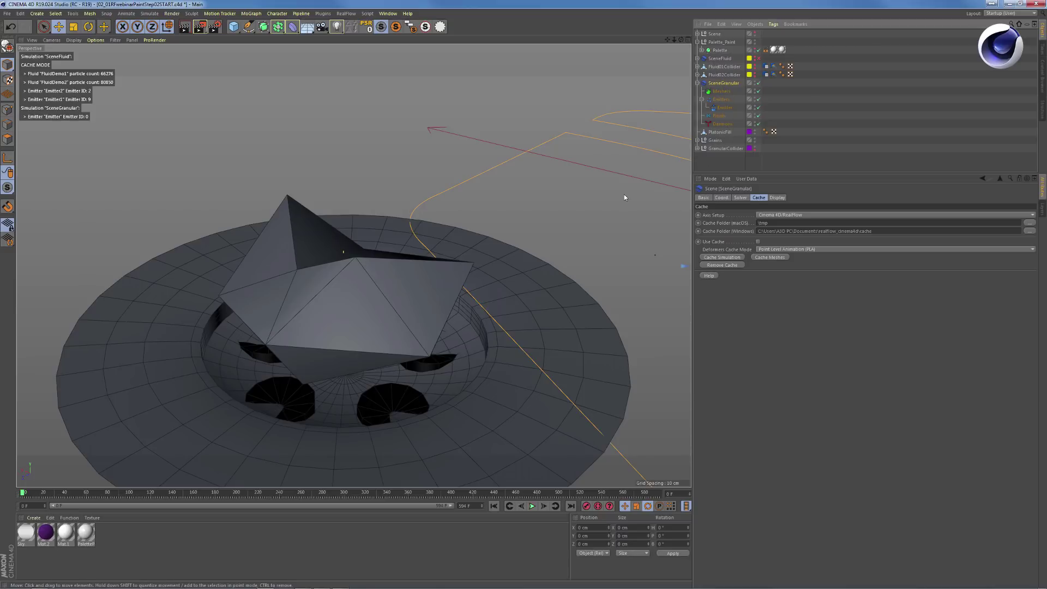
click(724, 108)
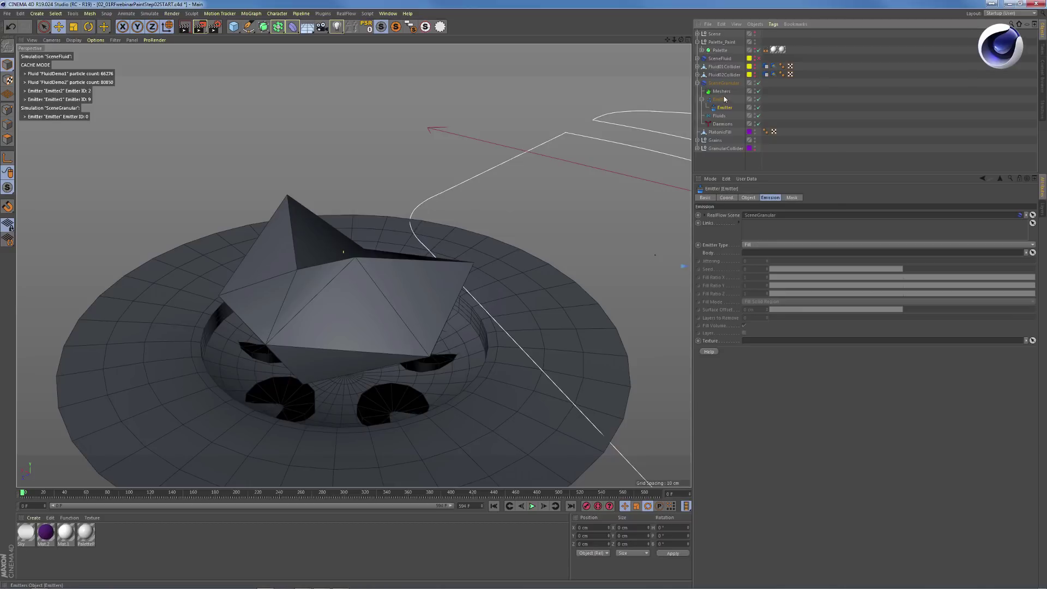
drag(720, 133, 768, 252)
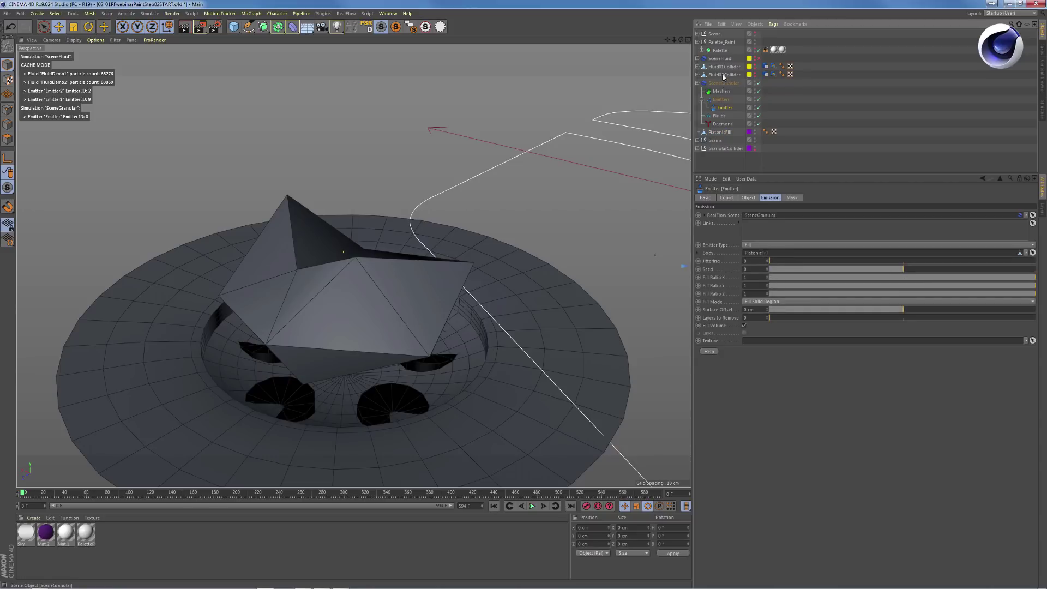
click(720, 132)
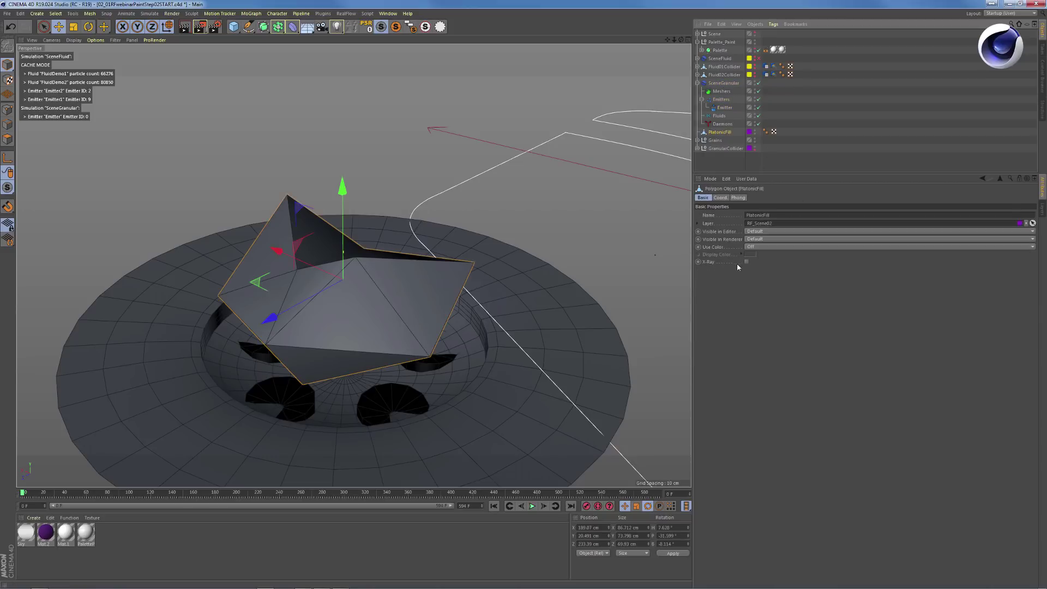
click(746, 261)
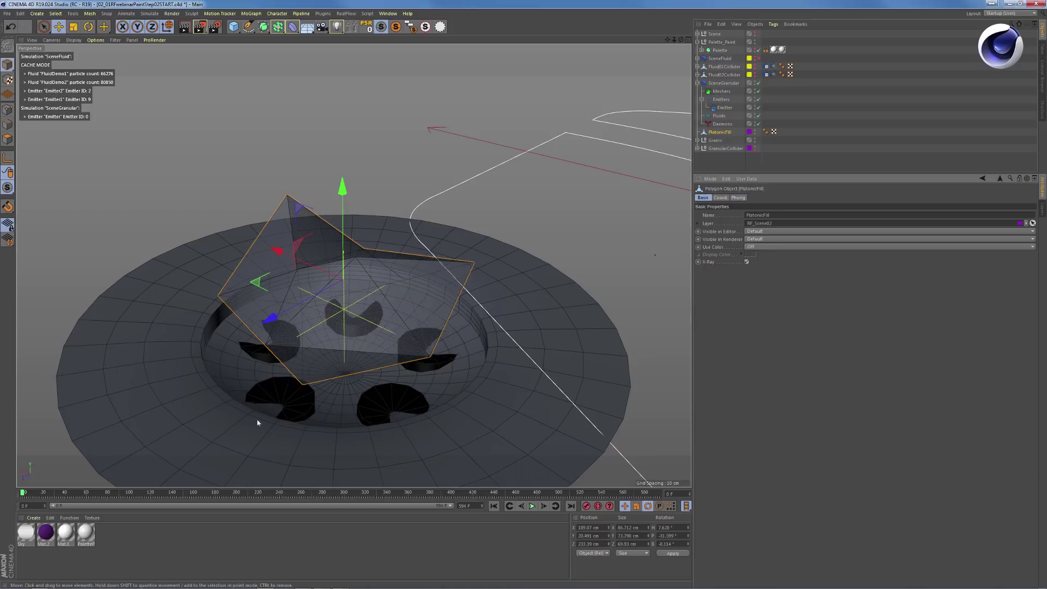
Create a RealFlow Fluid, place it under SceneGranular's Fluids and assign SceneGranular as its RealFlow scene
scroll(365, 315, up, 3)
mouse_move(393, 315)
alt+mouse_down()
mouse_move(378, 294)
mouse_move(360, 355)
mouse_move(405, 271)
mouse_move(385, 319)
mouse_move(401, 301)
alt+mouse_up()
click(725, 108)
click(749, 198)
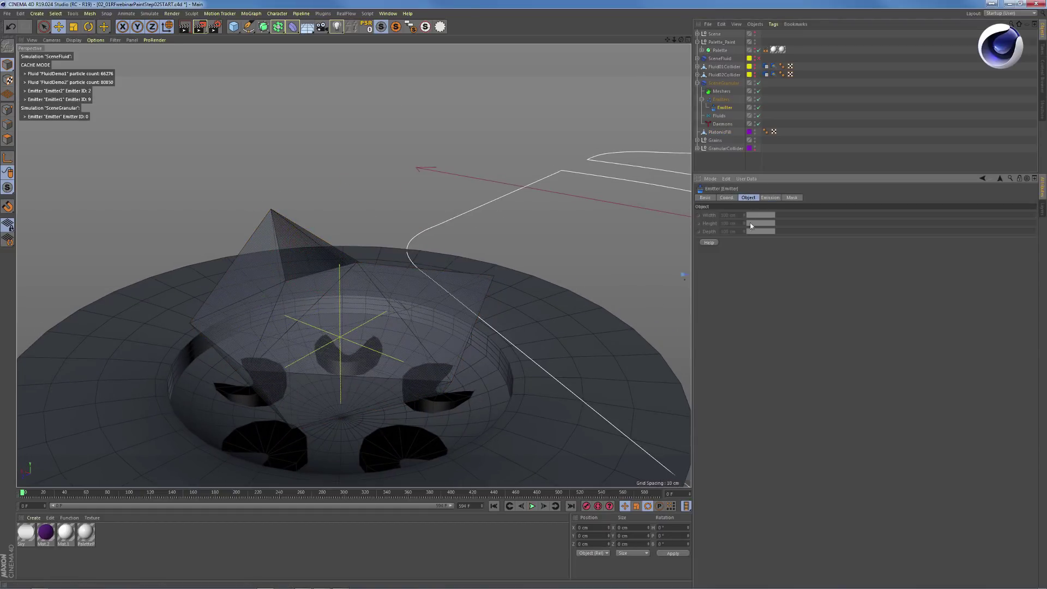
click(770, 198)
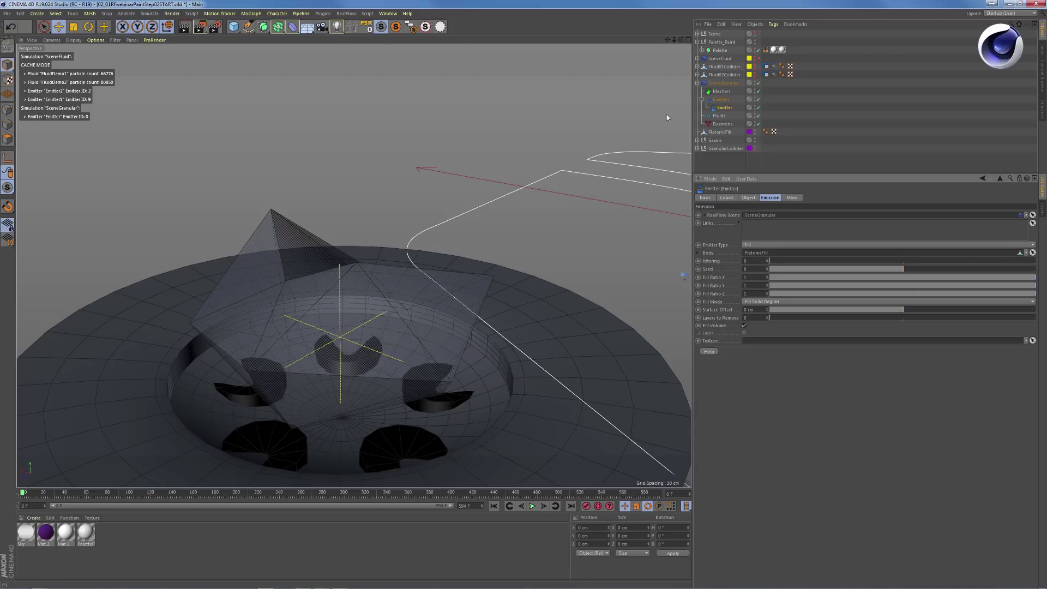
click(346, 13)
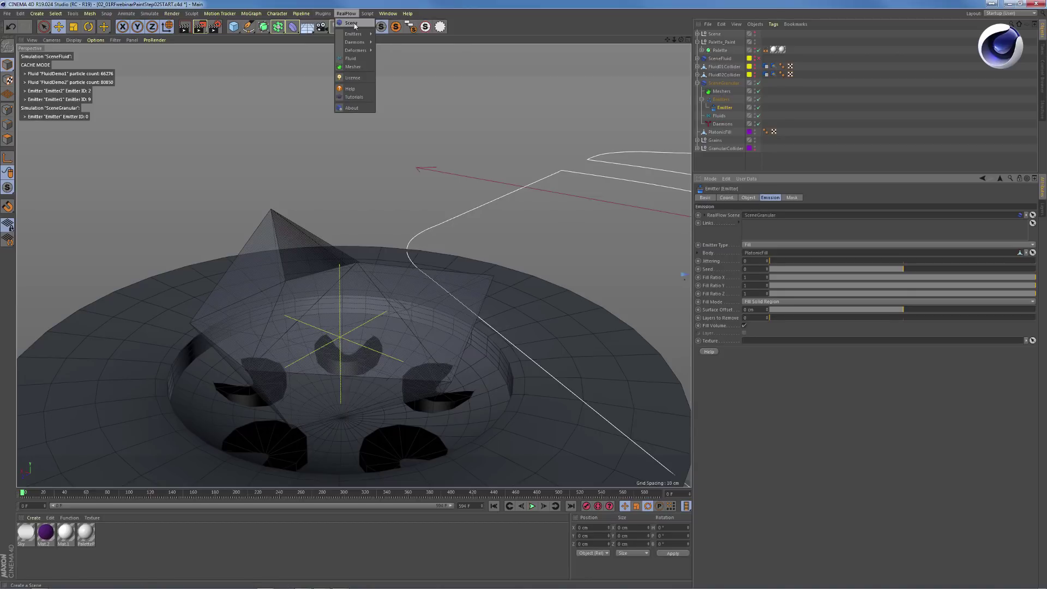
click(357, 60)
drag(722, 127, 719, 123)
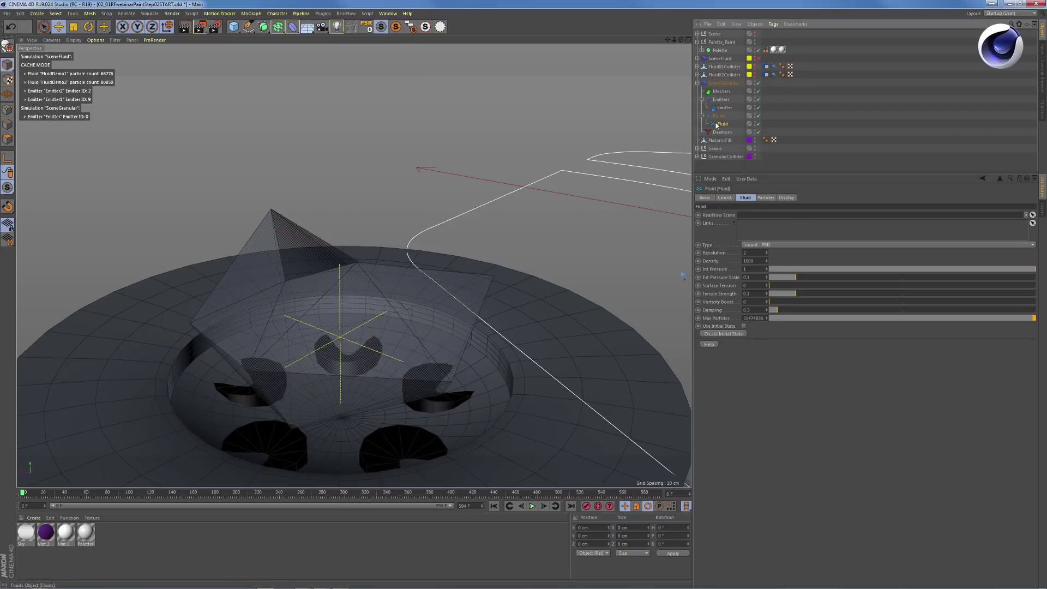
drag(724, 83, 747, 216)
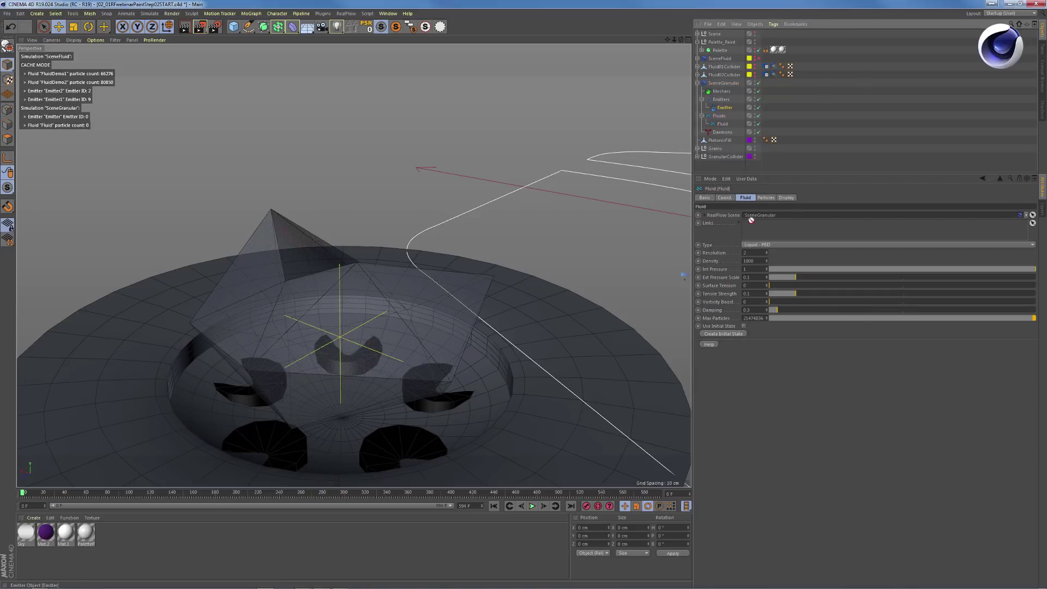
Add the new Fluid to the emission links of SceneGranular's Fill emitter
click(724, 108)
drag(724, 127, 763, 228)
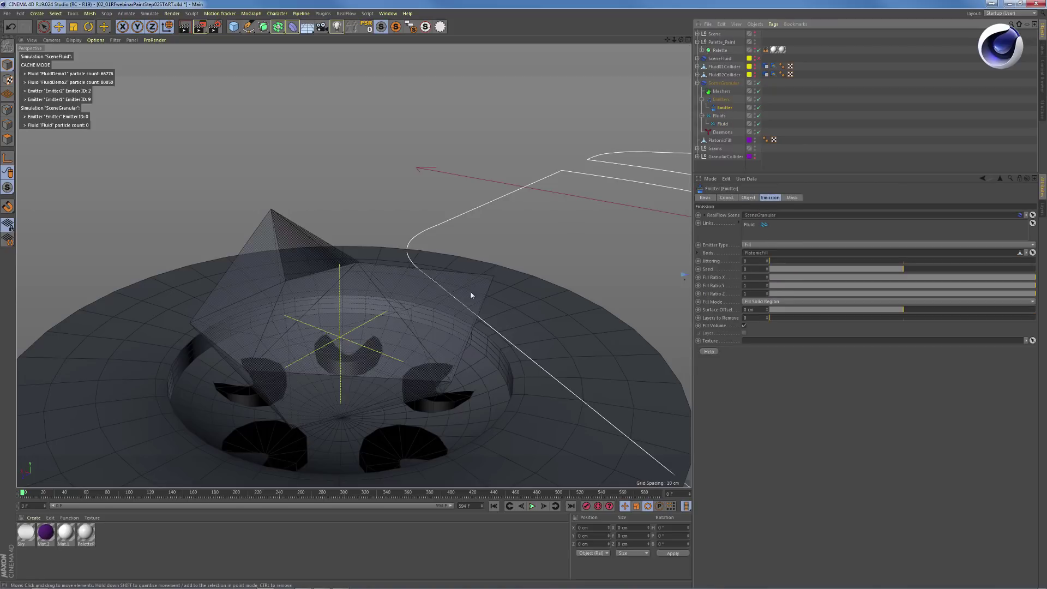
click(749, 197)
click(770, 198)
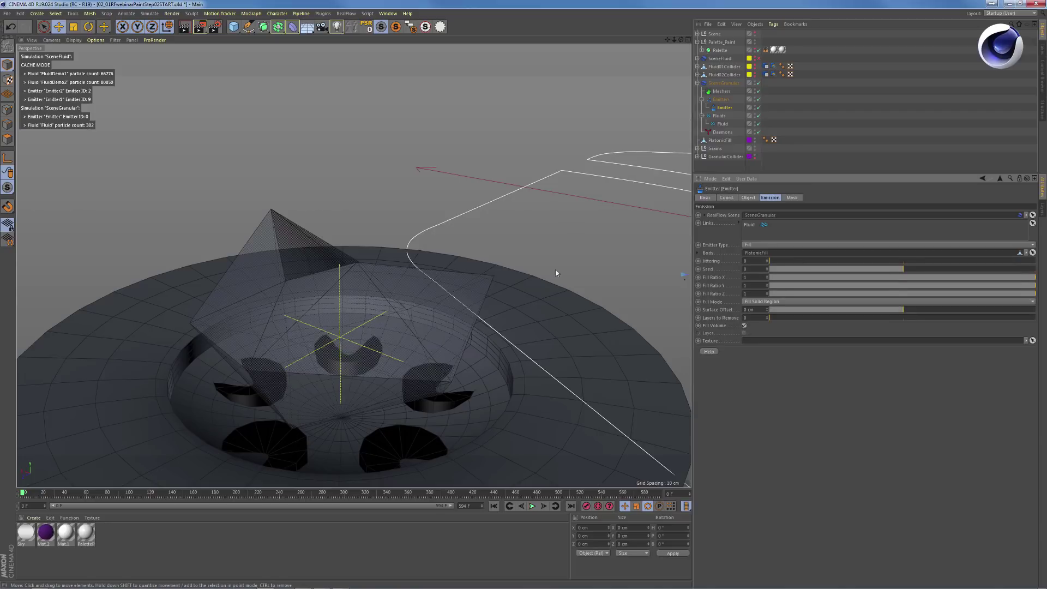
Set the type of SceneGranular's Fluid to Granular and its resolution to 200
alt+drag(365, 322, 364, 255)
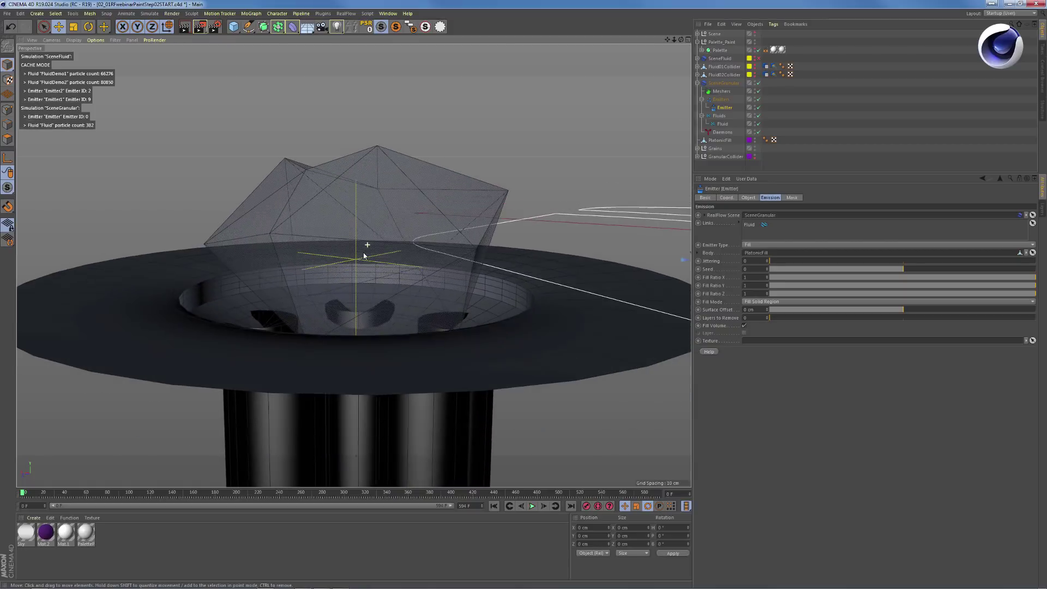
alt+right_drag(366, 229, 370, 253)
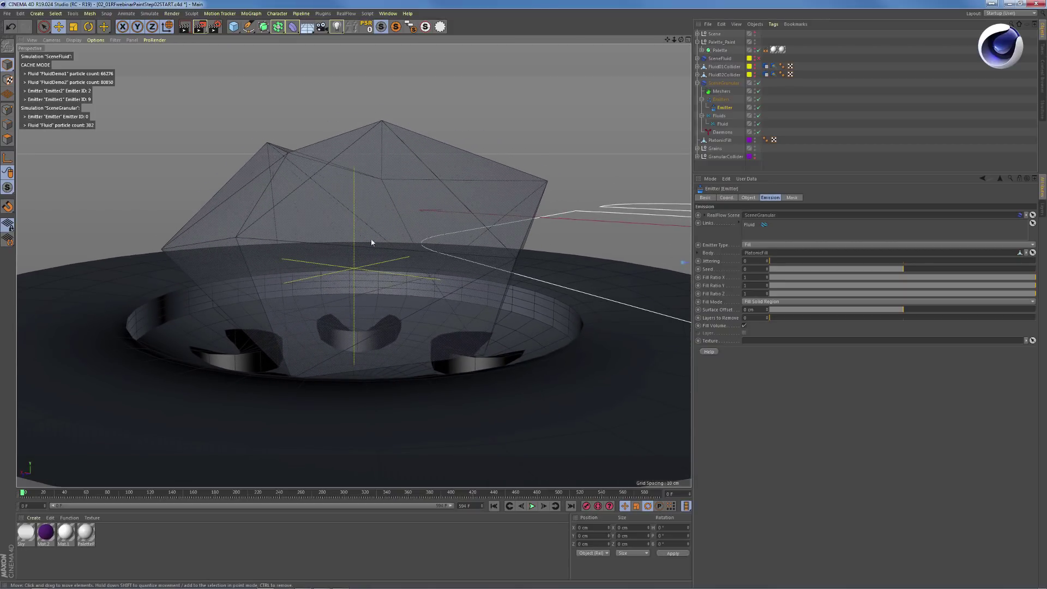
click(722, 124)
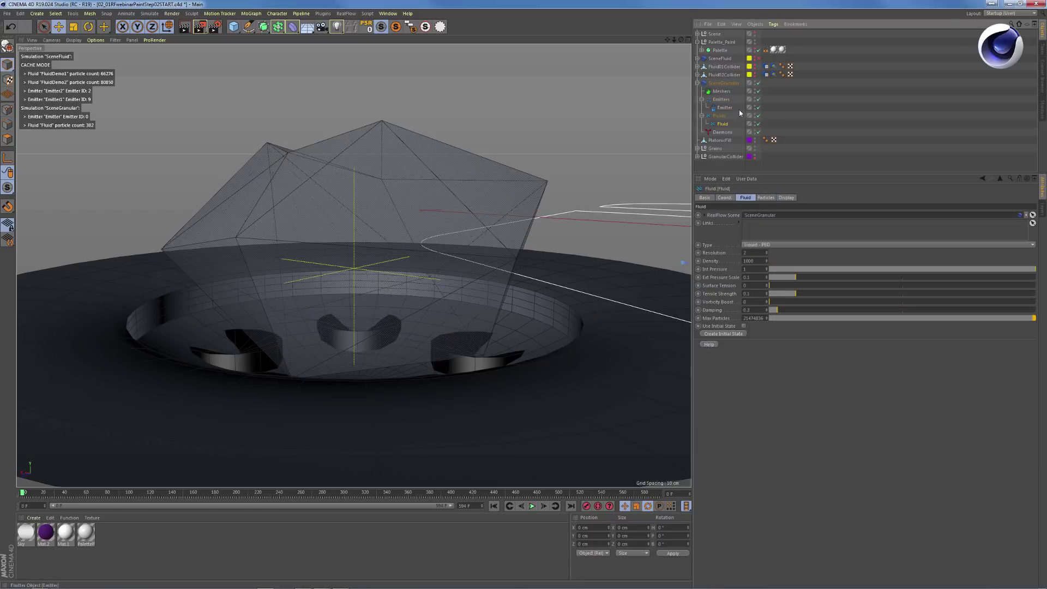
click(768, 244)
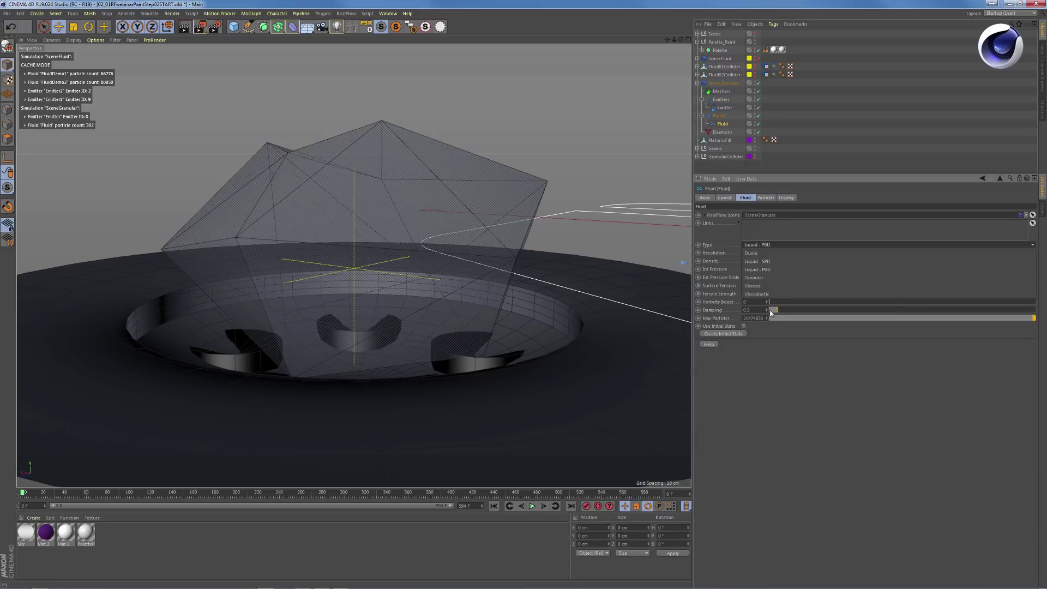
click(765, 277)
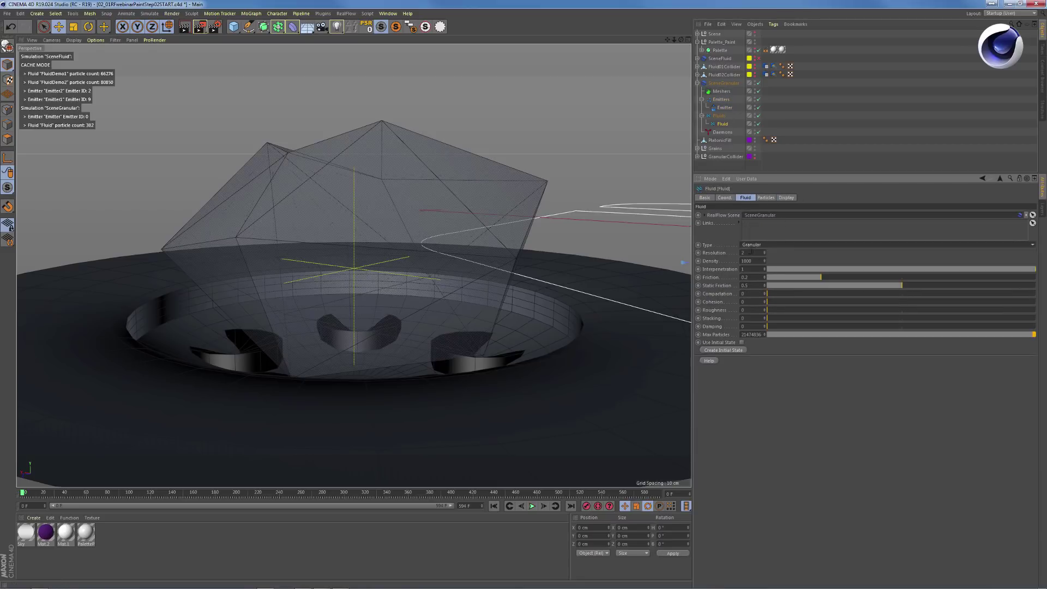
click(751, 253)
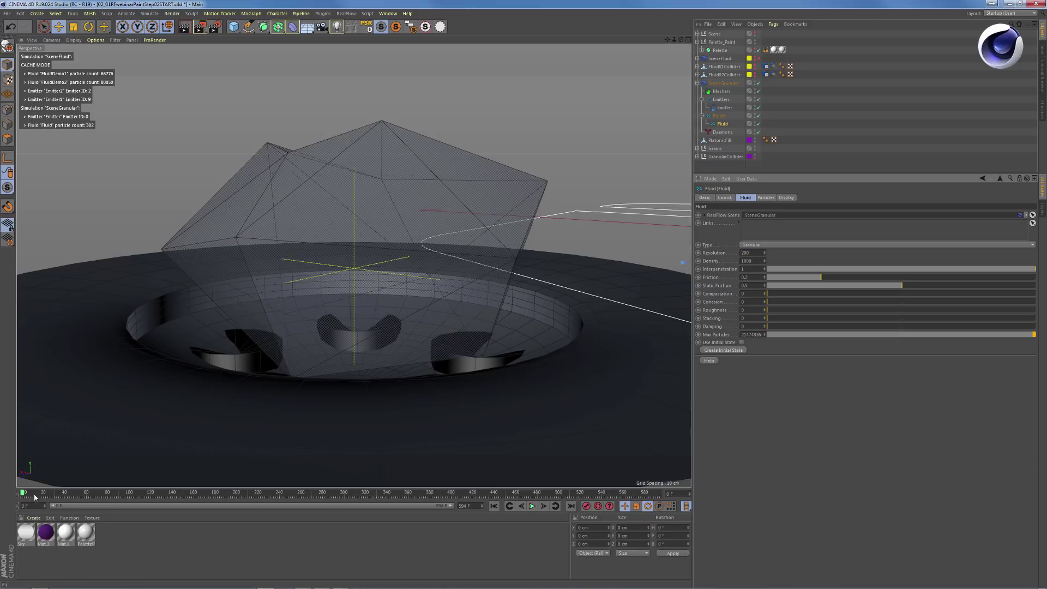
Hide PlatonicFill in the viewport so that only the particles filling it are shown
alt+drag(407, 285, 425, 252)
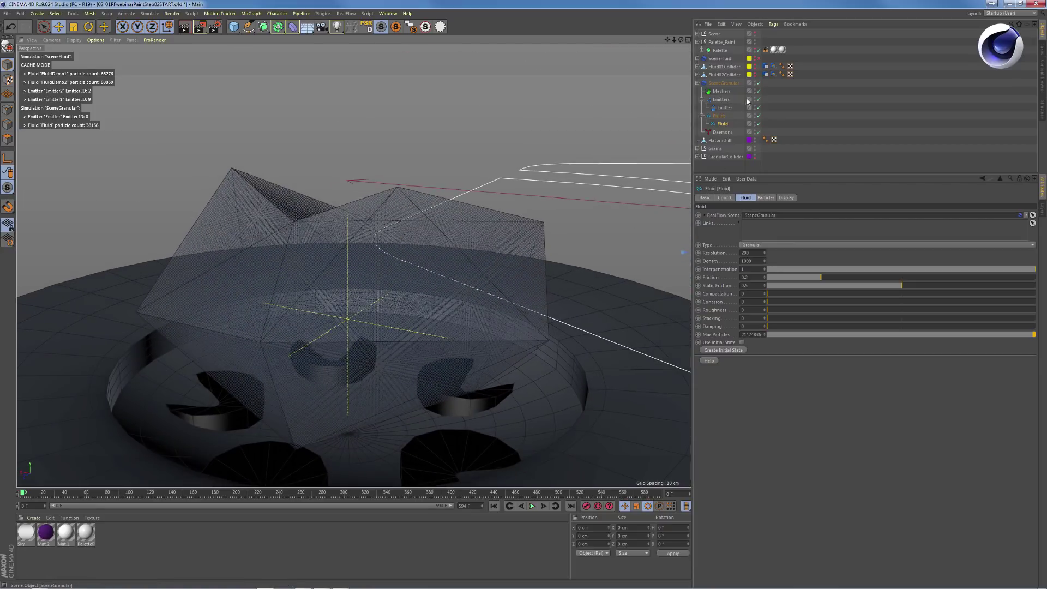
click(755, 139)
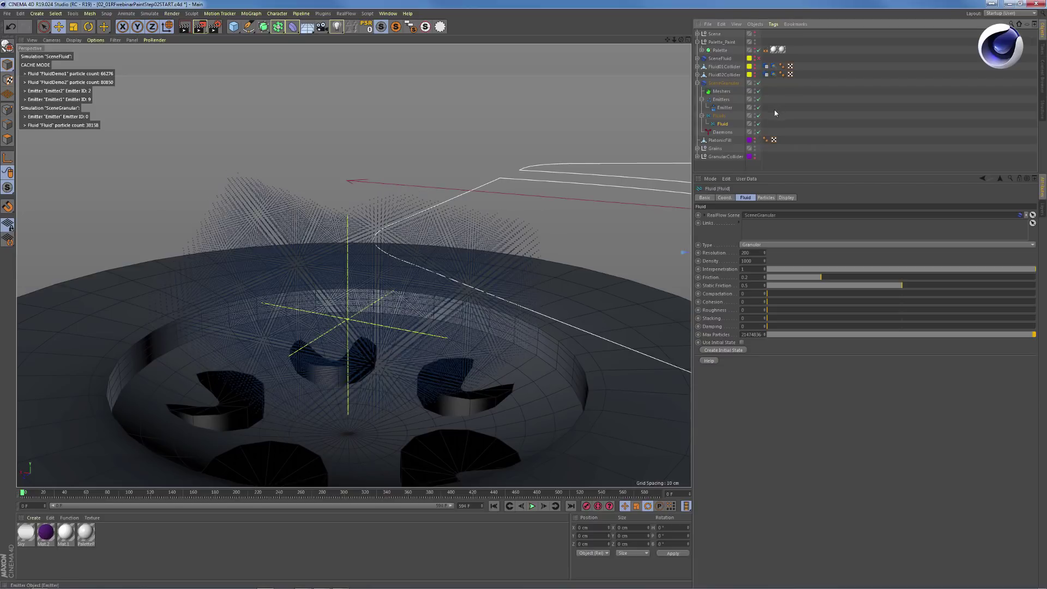
mouse_move(420, 311)
alt+mouse_down()
mouse_move(429, 294)
mouse_move(486, 270)
alt+mouse_up()
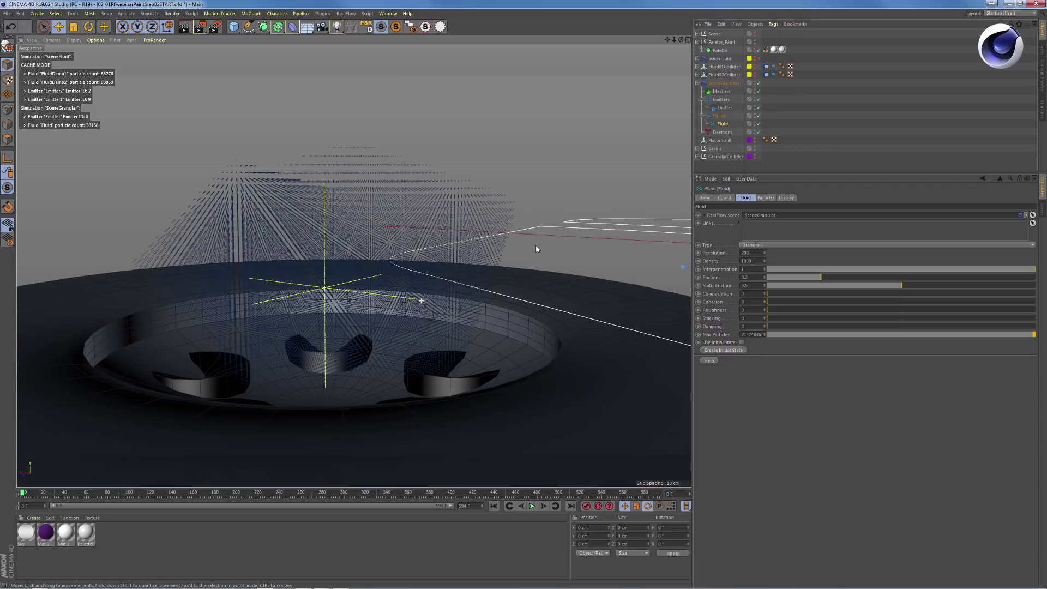
Play the granular simulation briefly and return to frame 0
key(F8)
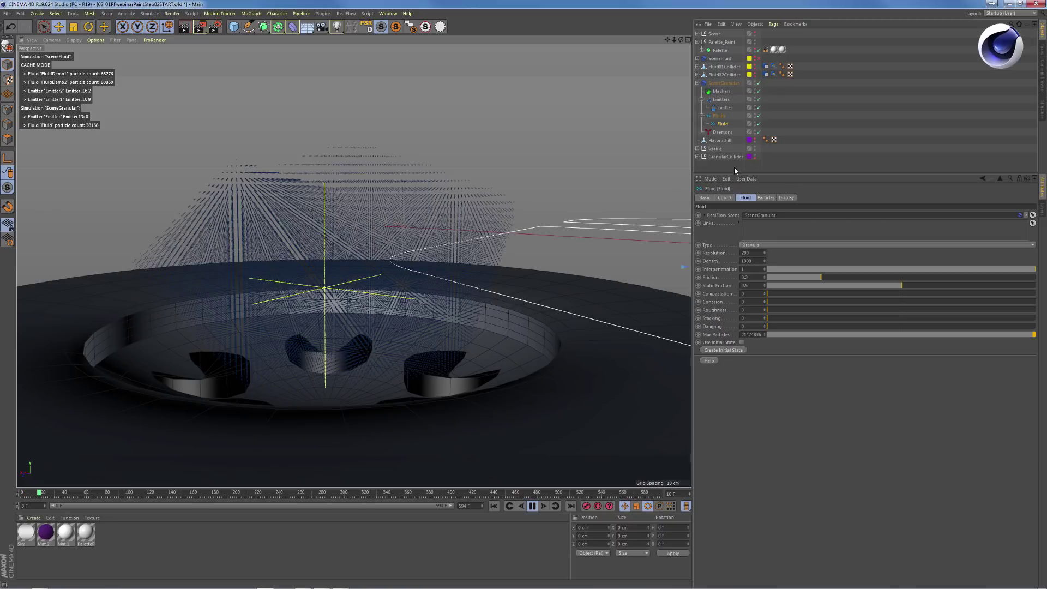
key(F8)
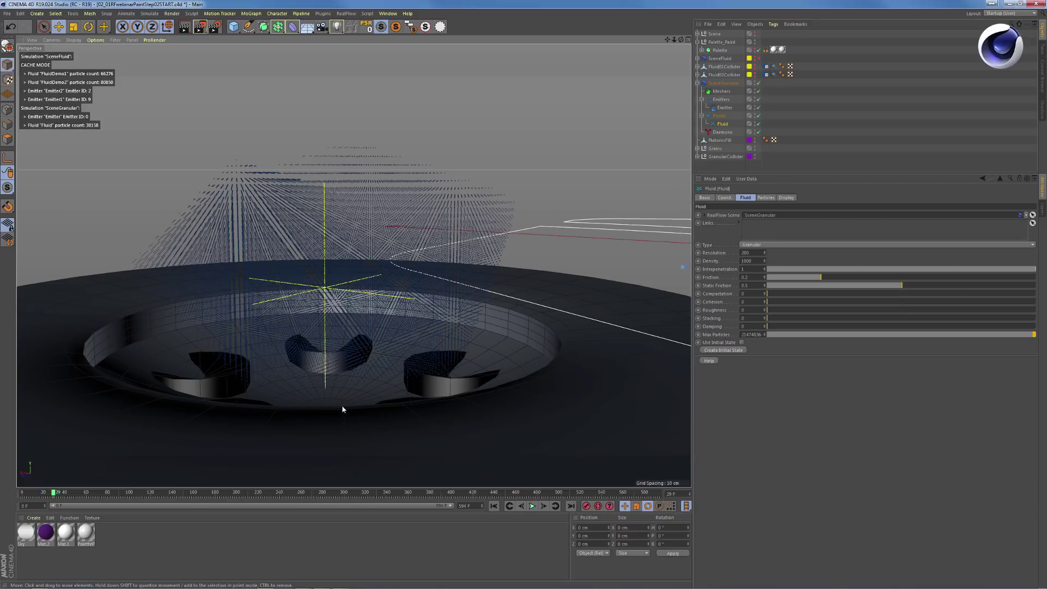
click(23, 493)
click(13, 494)
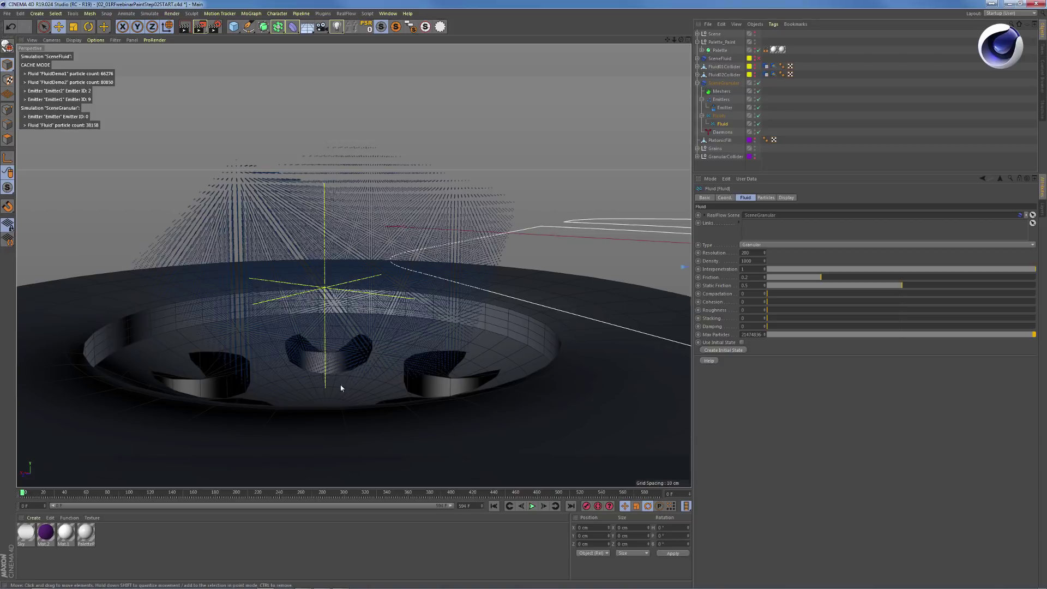
alt+drag(355, 294, 535, 327)
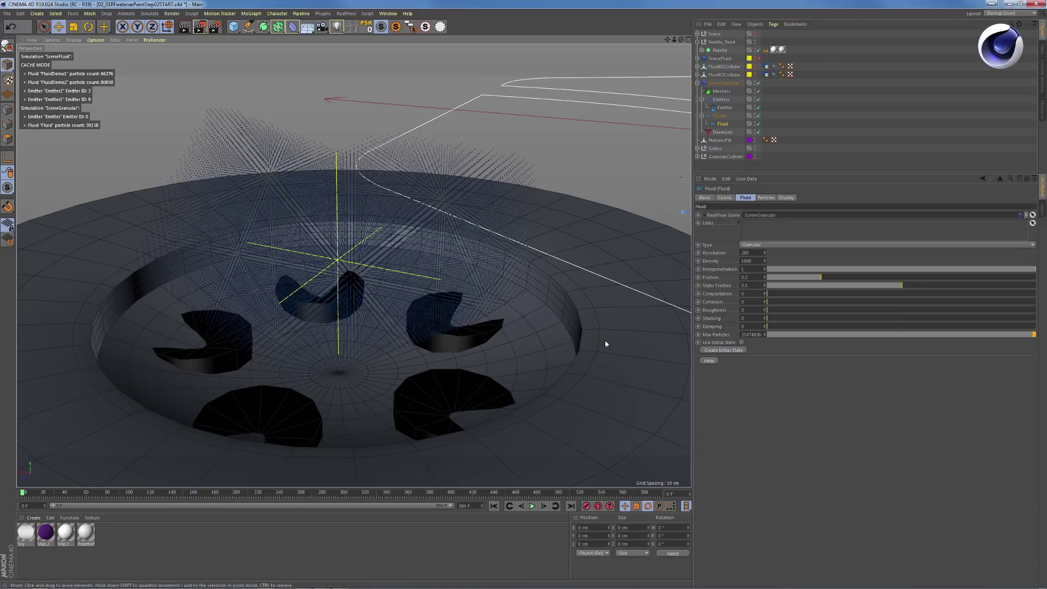
Assign SceneGranular as the RealFlow scene of the tank's collider tag inside GranularCollider and link SceneGranular's Fluid to it
click(698, 156)
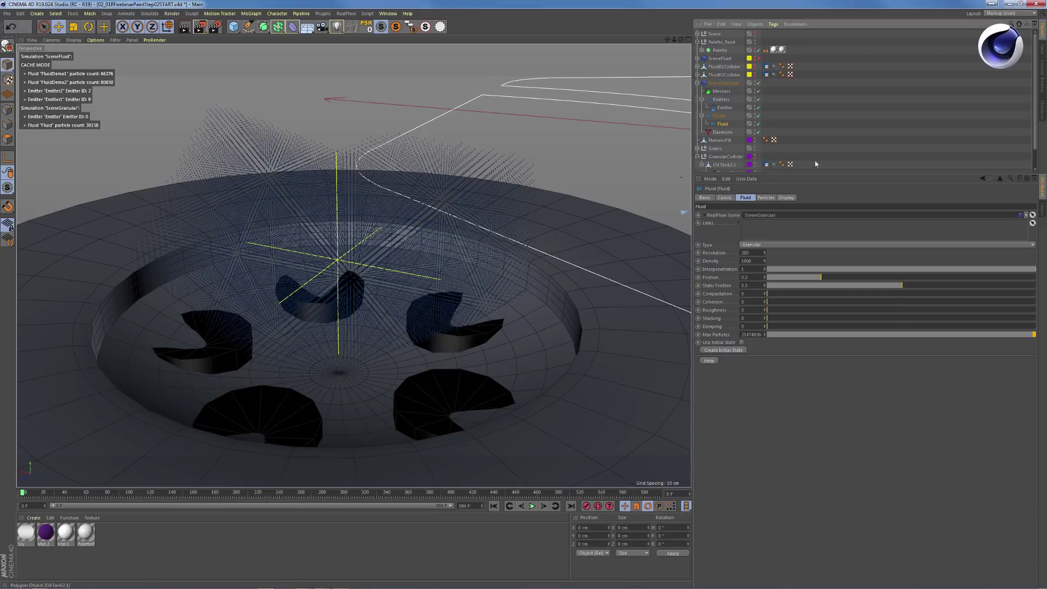
click(774, 164)
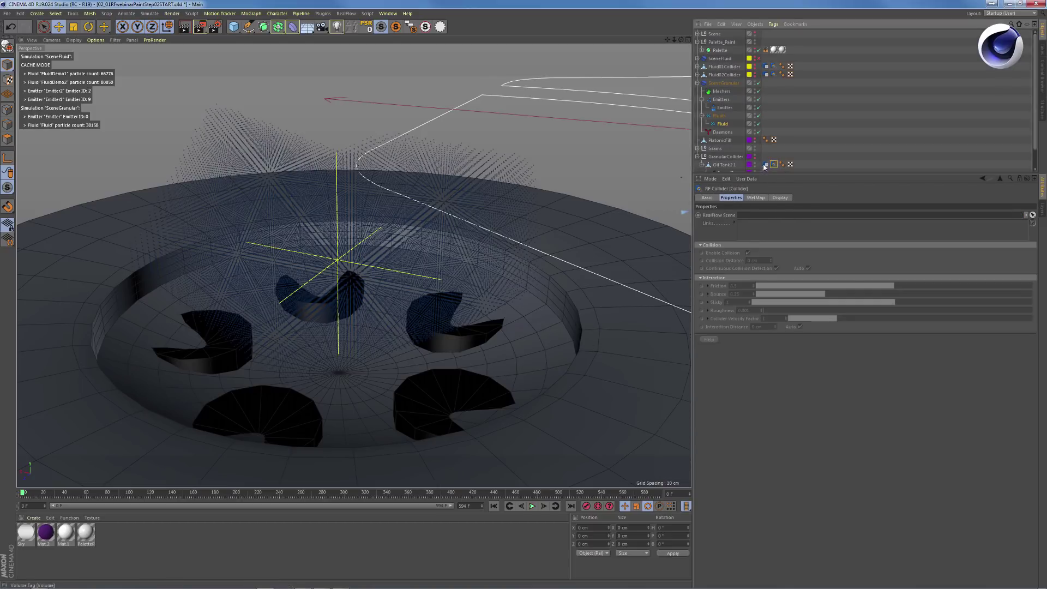
click(765, 164)
click(773, 165)
drag(724, 83, 768, 155)
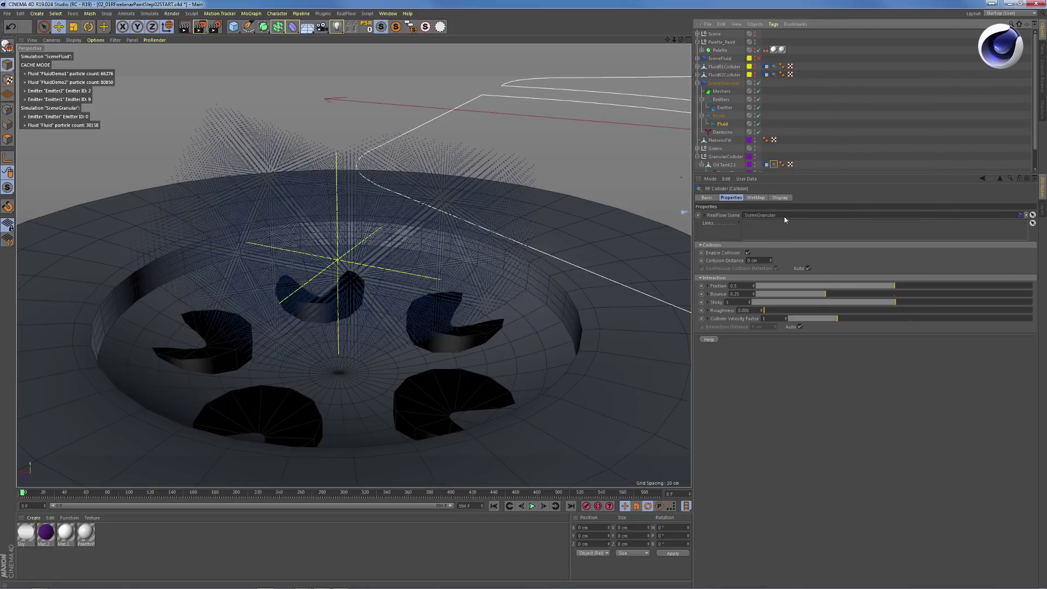
drag(721, 124, 764, 229)
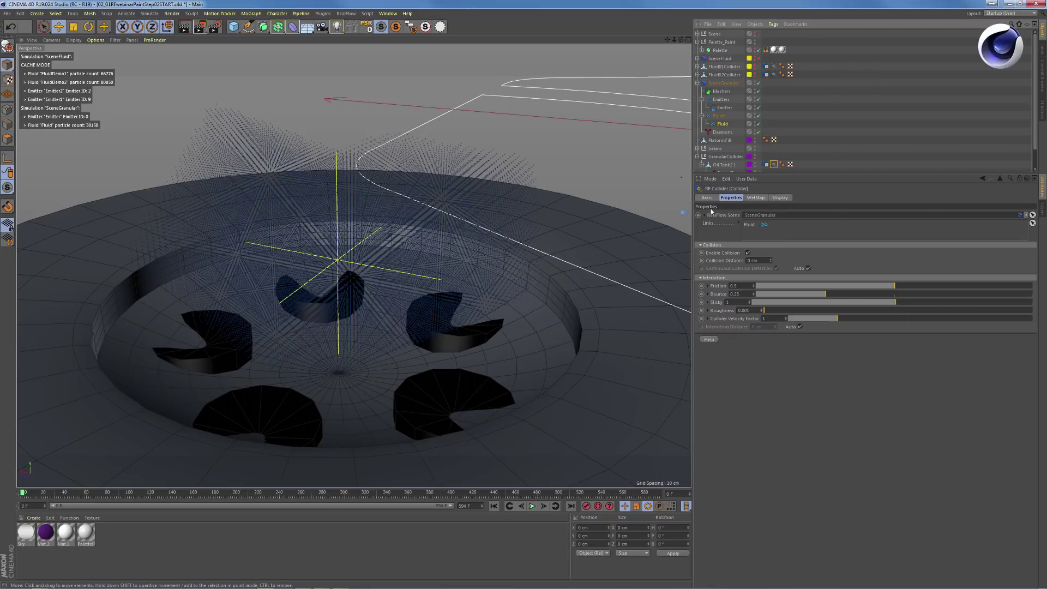
Add a Gravity daemon and place it under SceneGranular's Daemons
click(722, 132)
click(366, 14)
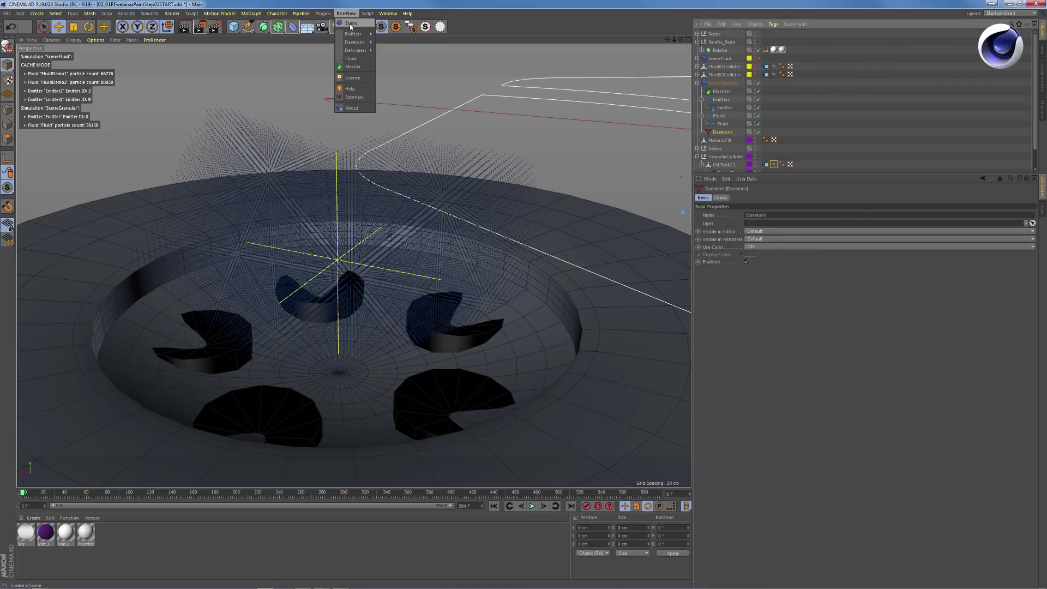
mouse_move(350, 47)
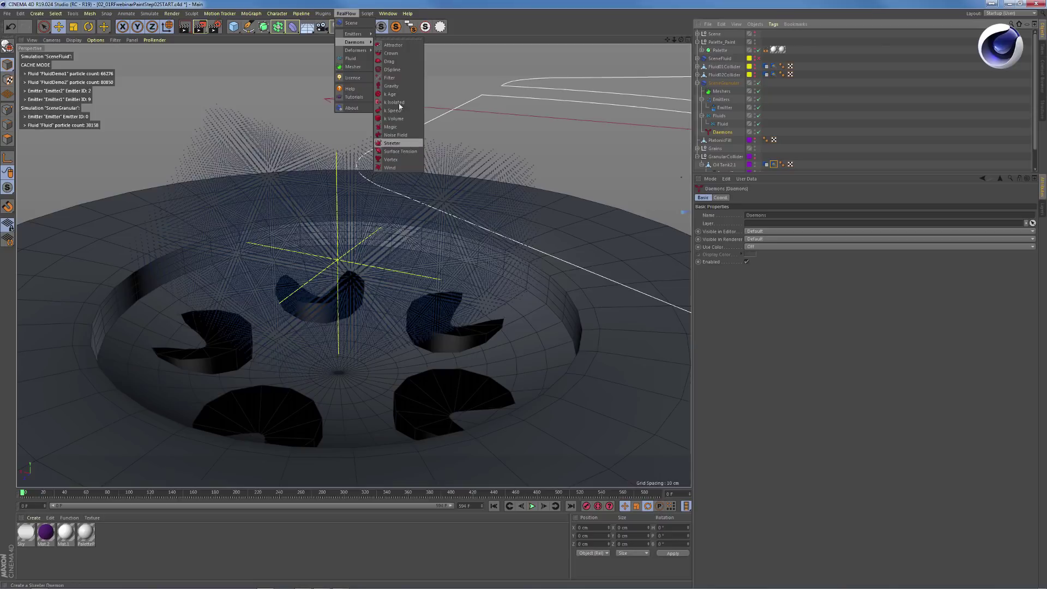
click(391, 86)
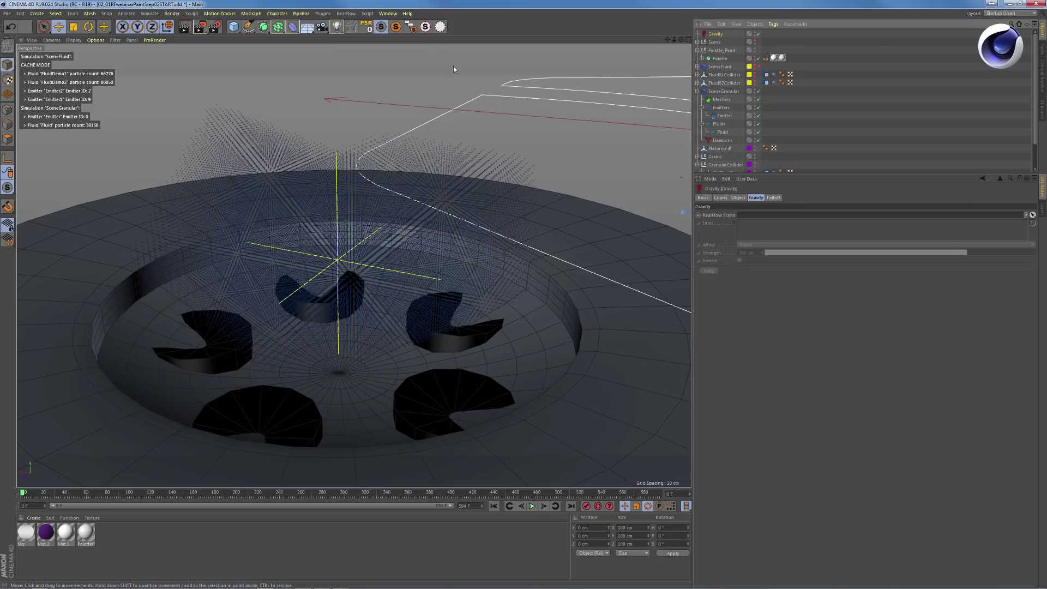
drag(721, 141, 721, 140)
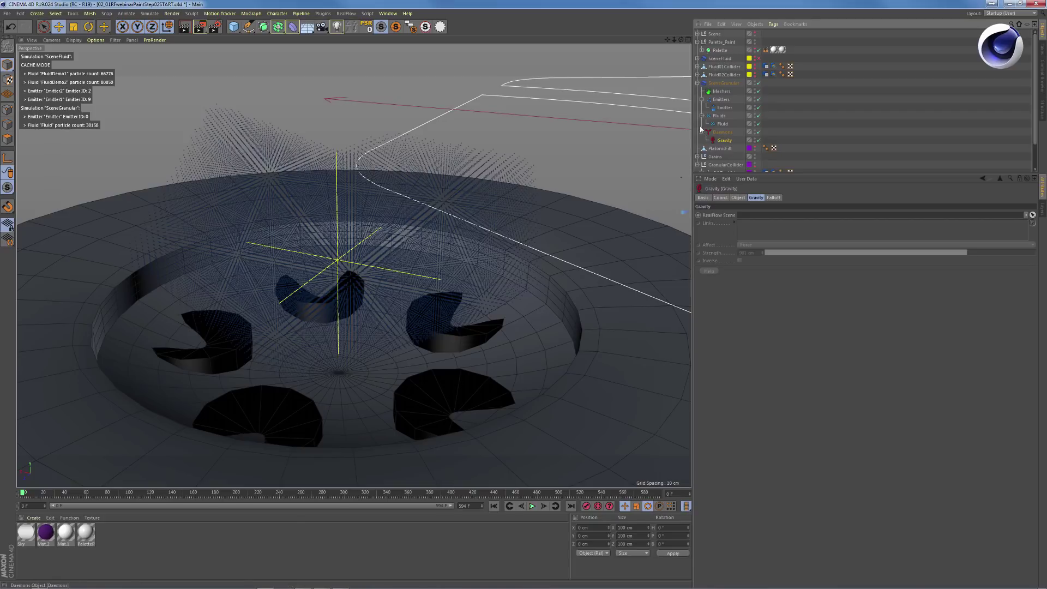
Compare the cache settings of SceneFluid and SceneGranular, and test-play the simulation before returning to frame 0
click(722, 58)
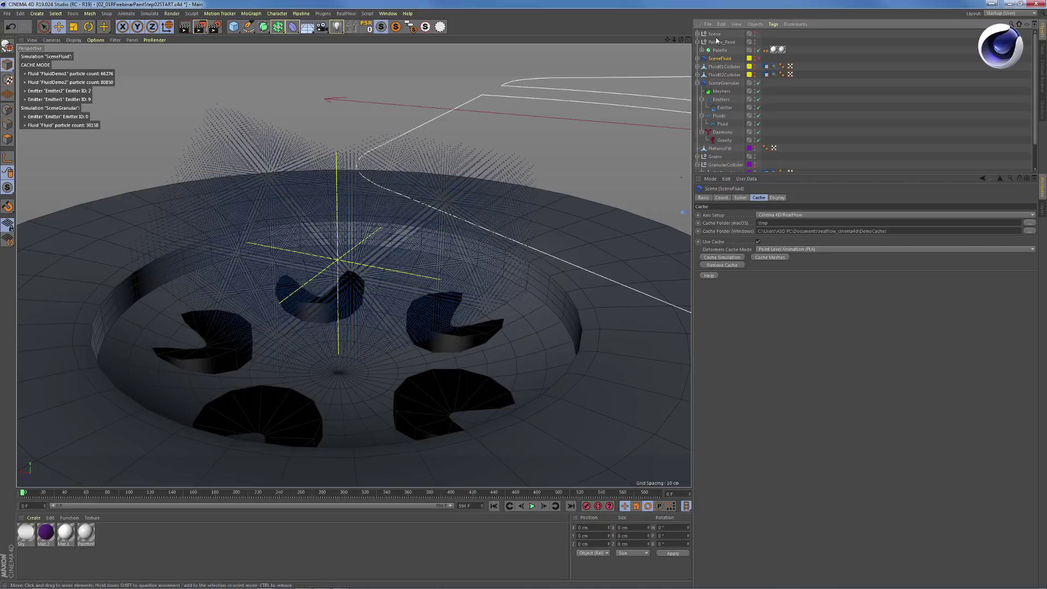
click(723, 83)
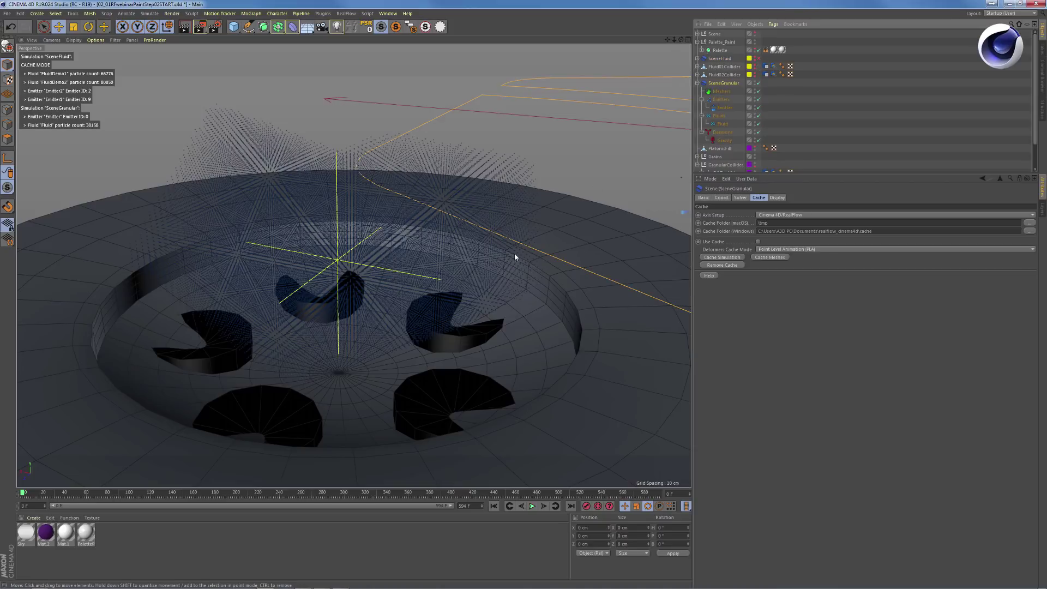
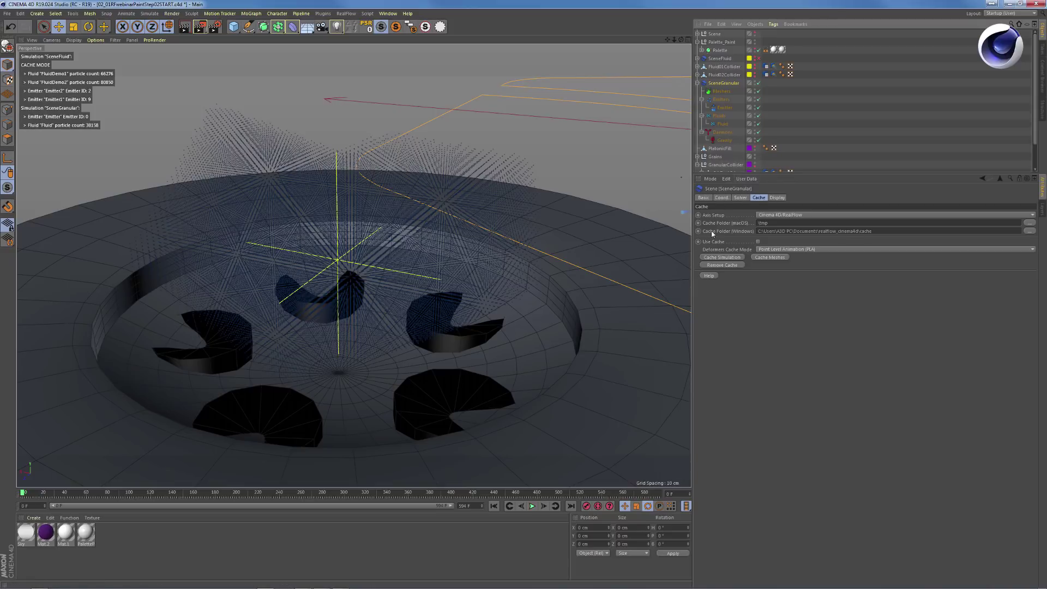
alt+drag(500, 358, 458, 316)
key(F8)
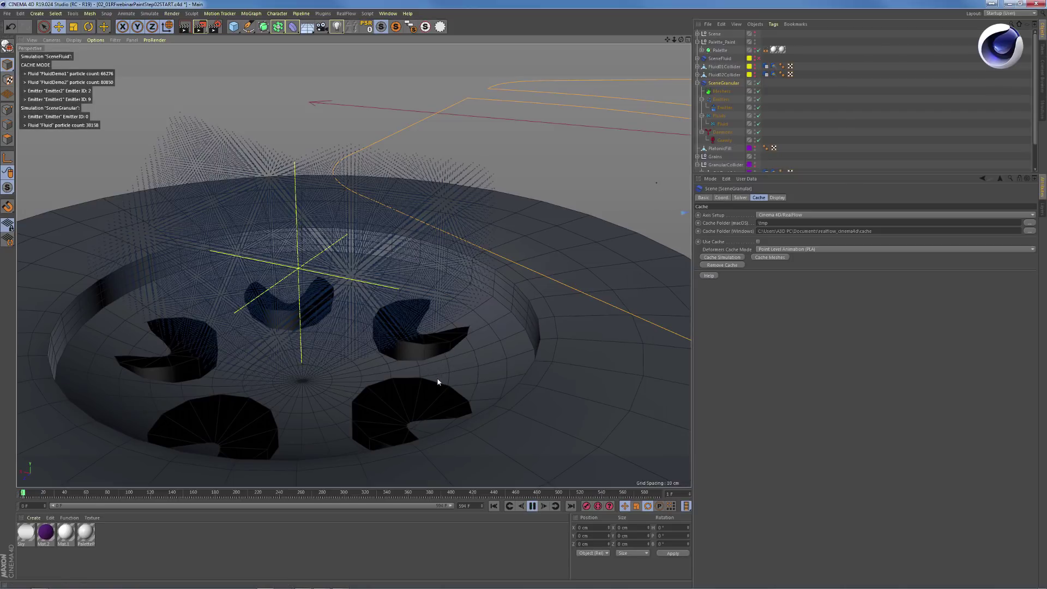
click(532, 506)
click(493, 506)
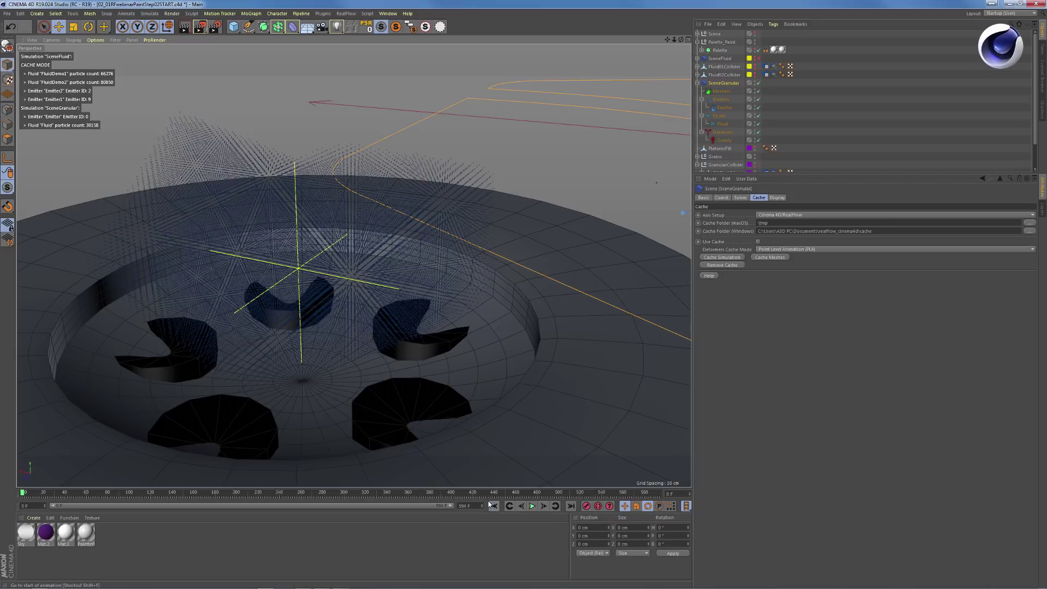
Assign SceneGranular as the Gravity daemon's RealFlow scene, link SceneGranular's Fluid to it and play the simulation
click(722, 140)
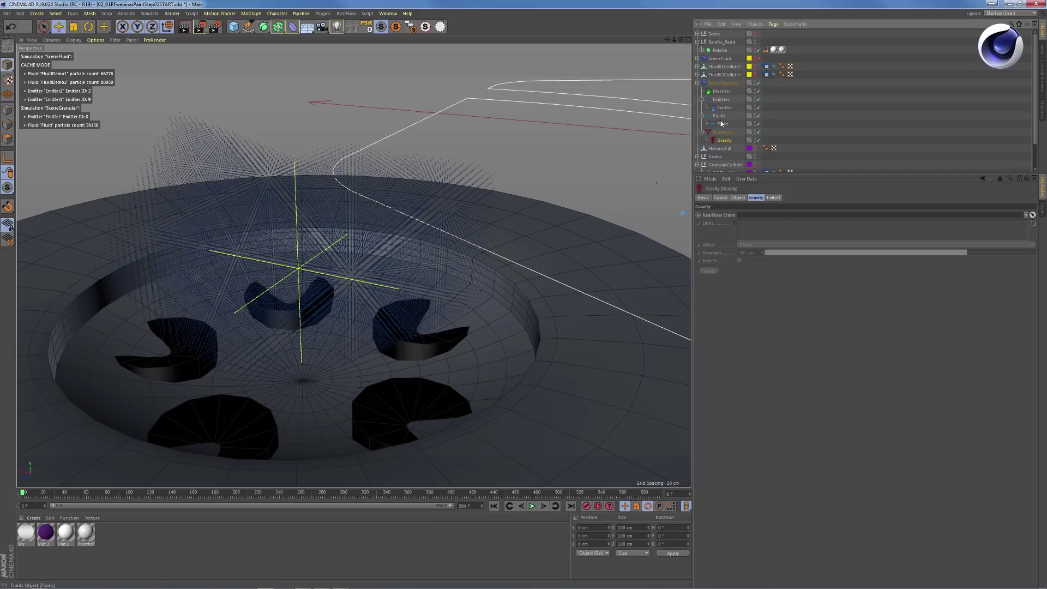
drag(719, 85, 764, 215)
drag(721, 124, 756, 226)
key(F8)
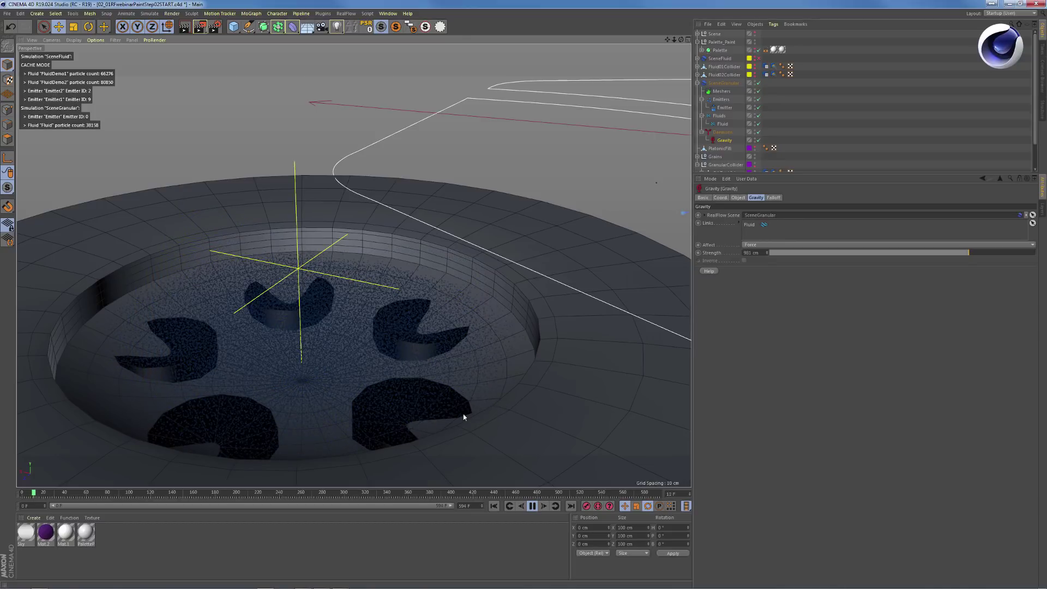
Stop the simulation, copy the GranularCollider hierarchy into a new empty project and frame it in the view
key(F8)
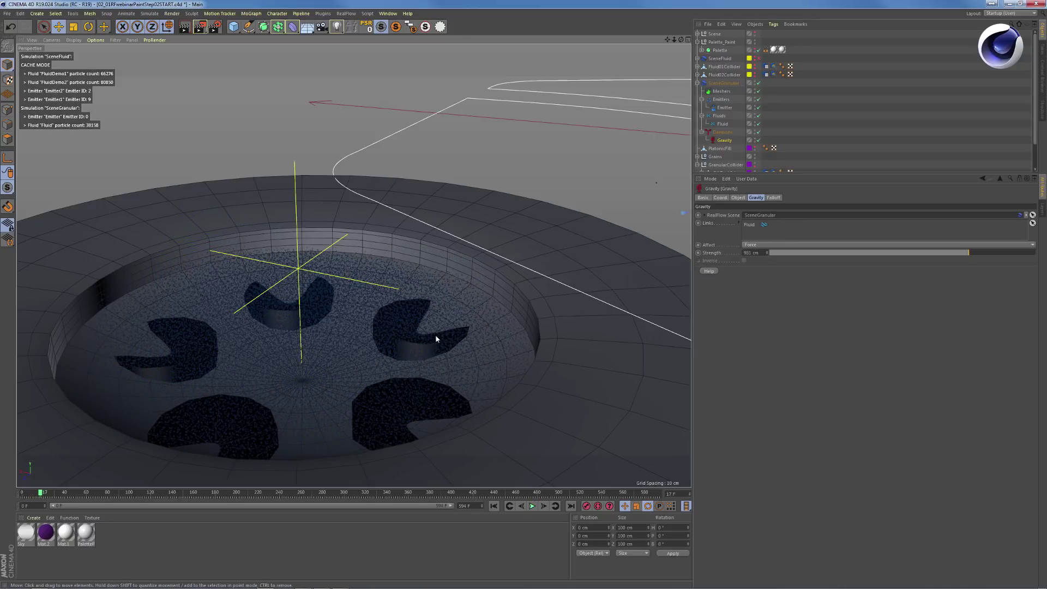
alt+drag(567, 299, 484, 279)
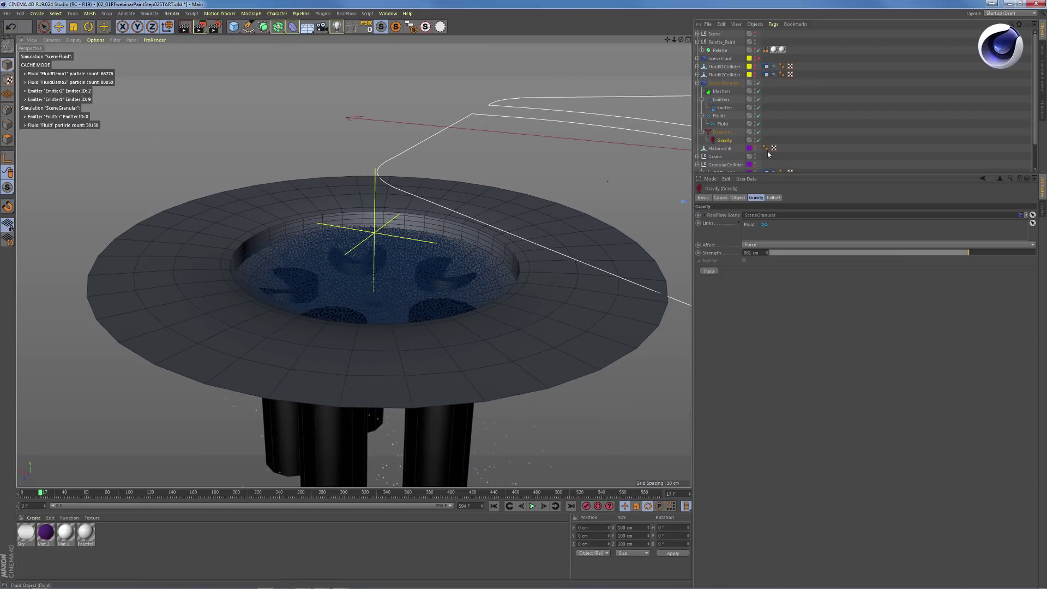
scroll(1035, 152, down, 1)
scroll(1036, 152, down, 3)
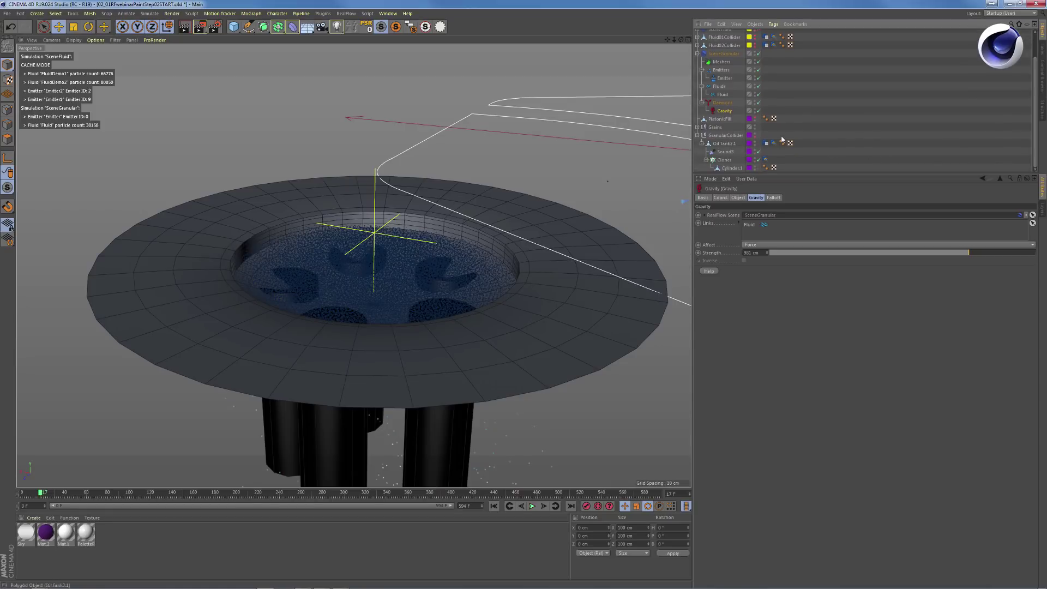
click(743, 136)
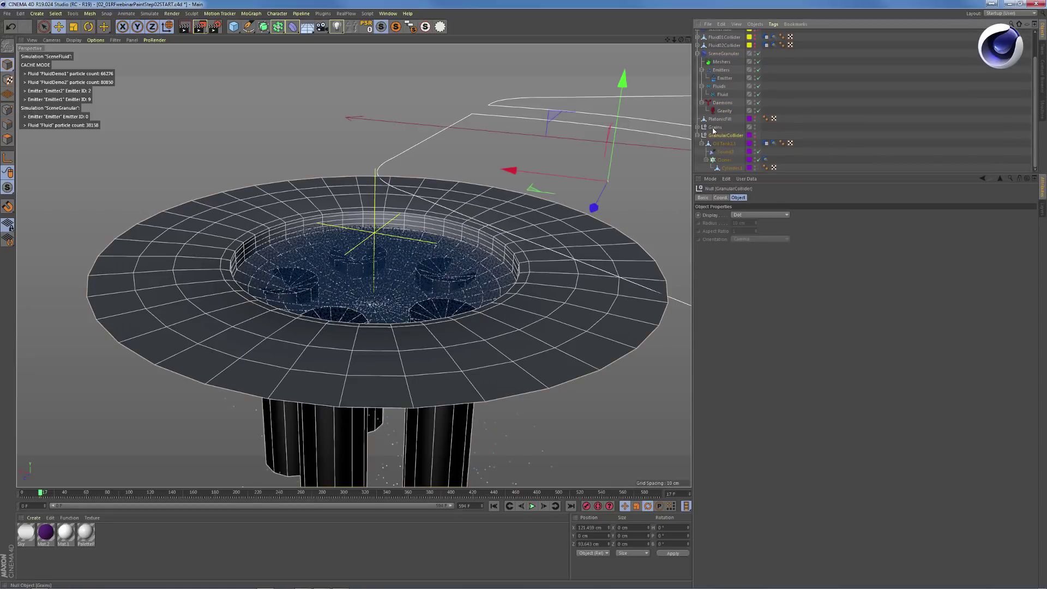
key(ctrl+n)
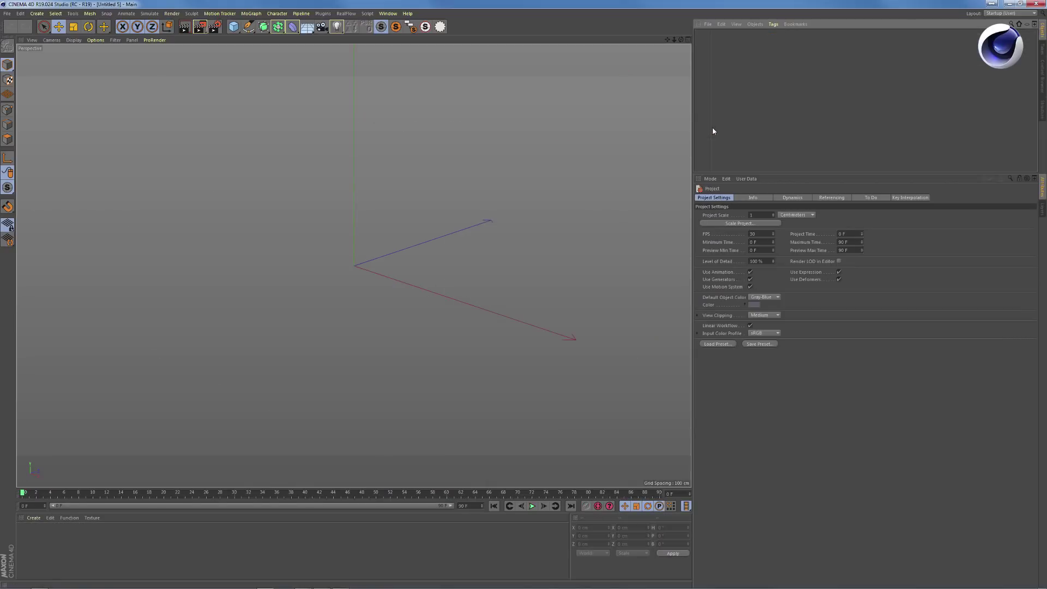
key(ctrl+v)
key(o)
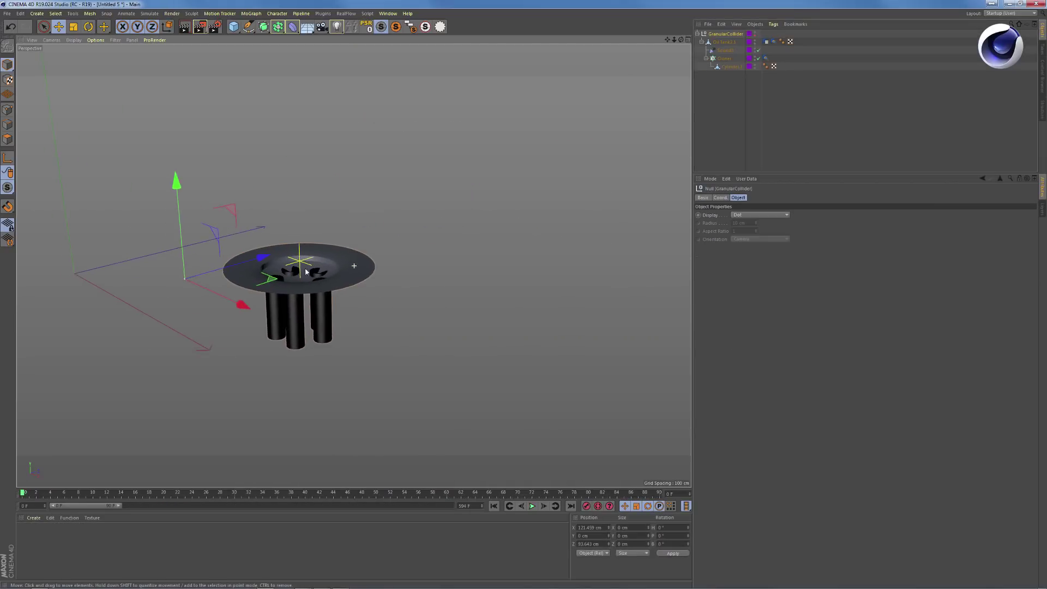
Play the collider's animation, set the preview range to start at frame 326 and move the playhead to that frame
scroll(324, 250, up, 3)
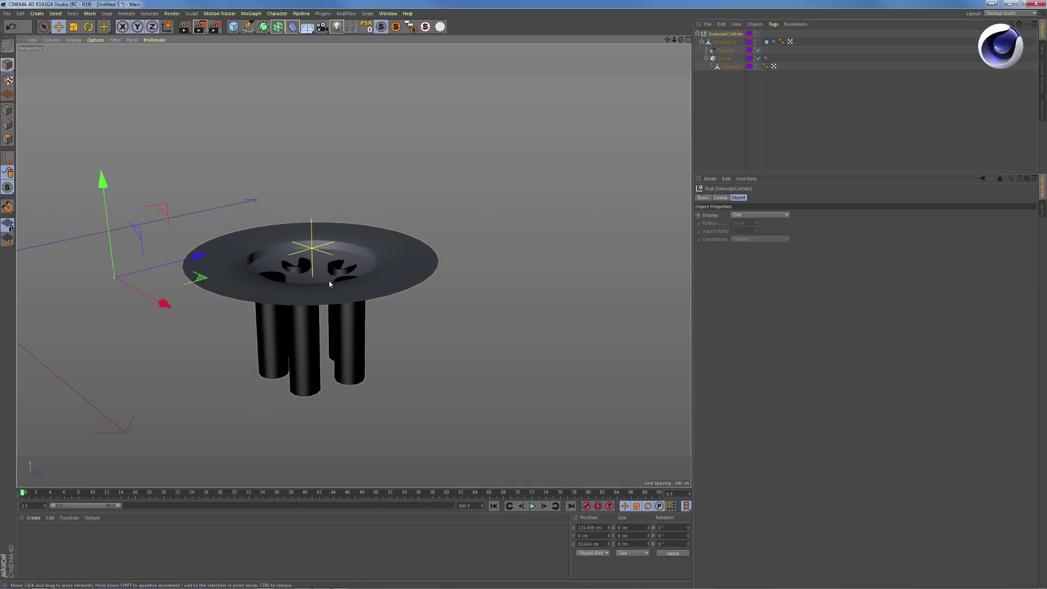
key(F8)
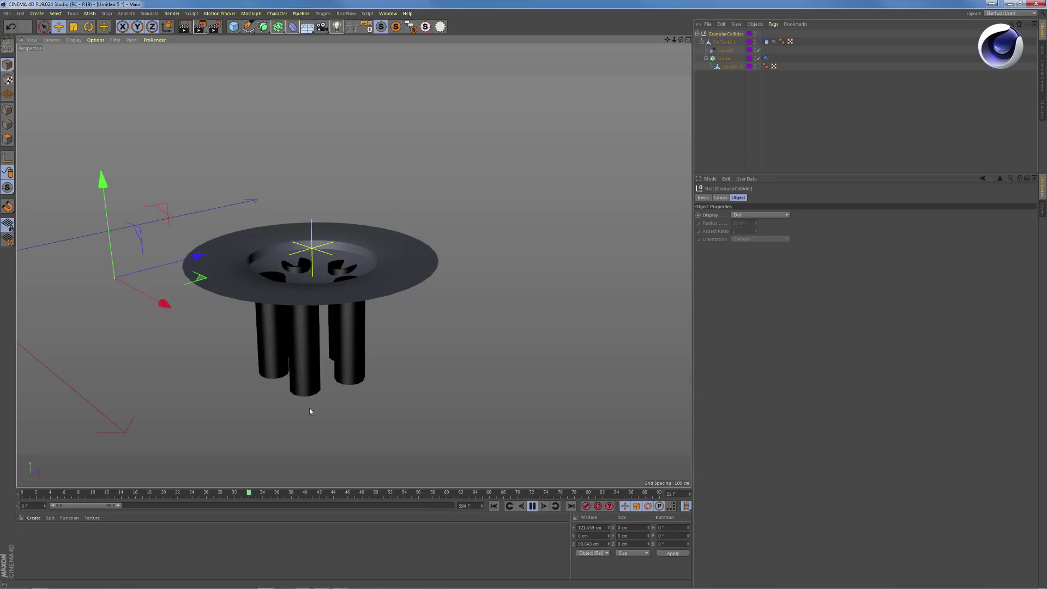
drag(102, 505, 436, 505)
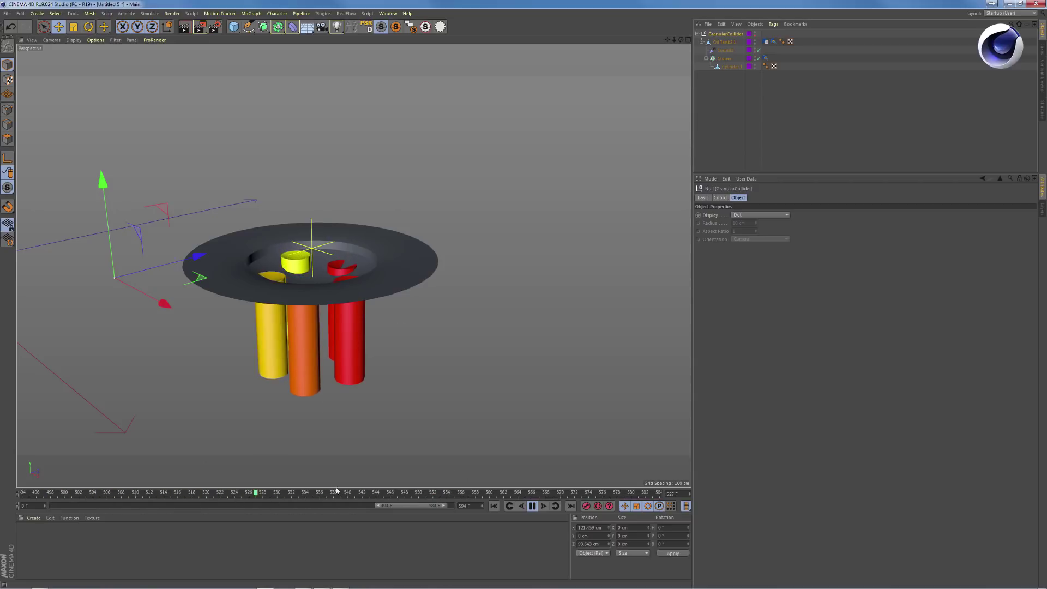
drag(376, 505, 237, 506)
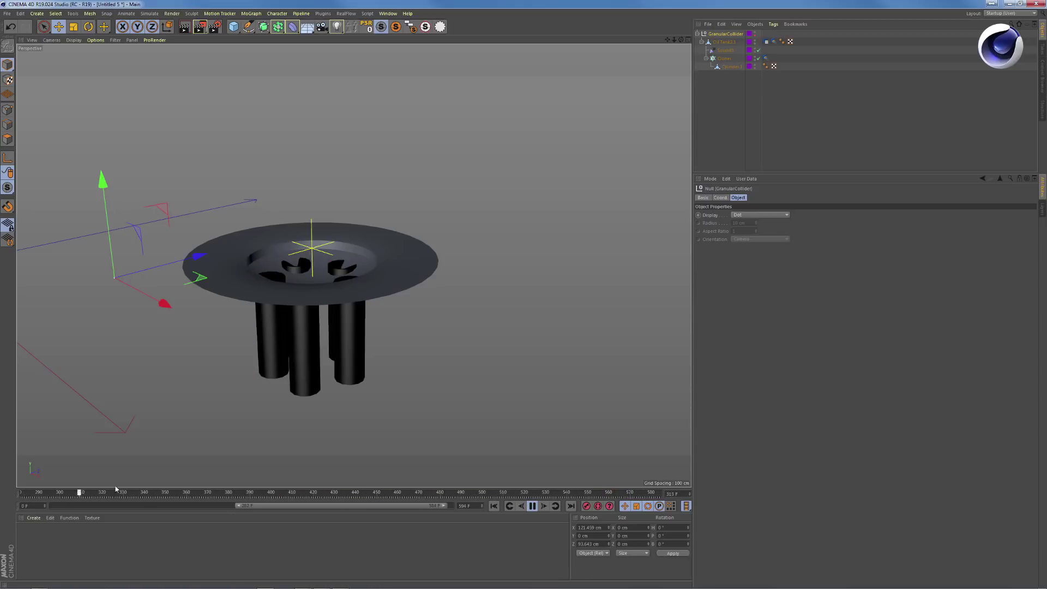
drag(243, 512, 282, 508)
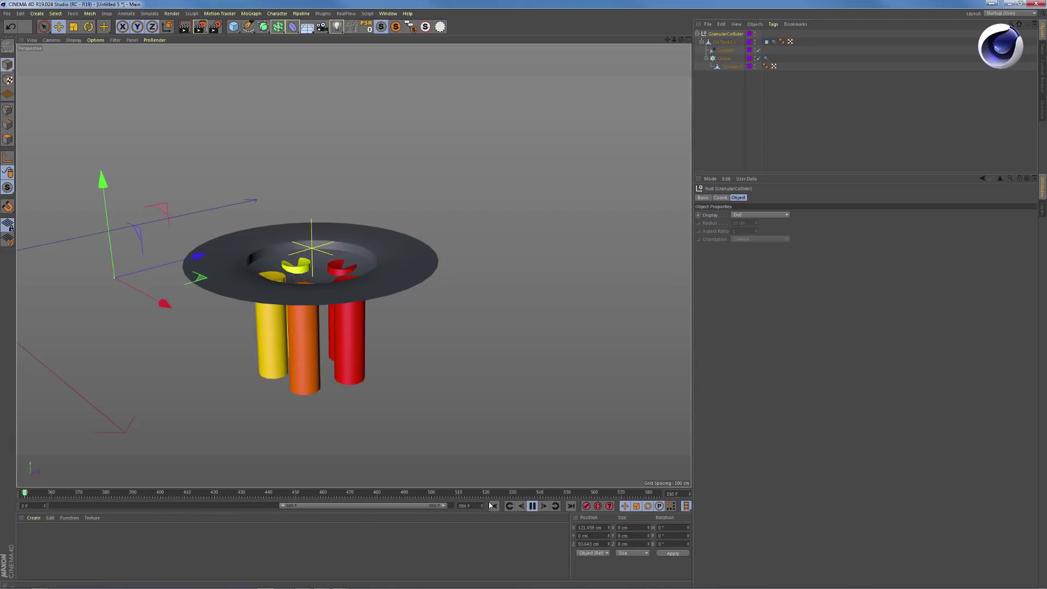
drag(281, 506, 263, 508)
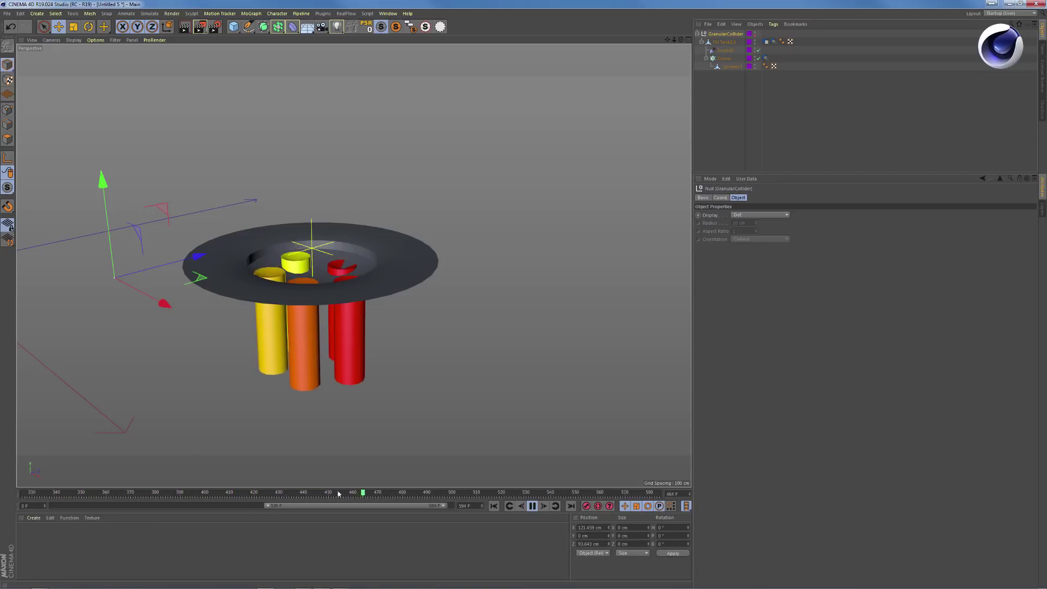
click(493, 506)
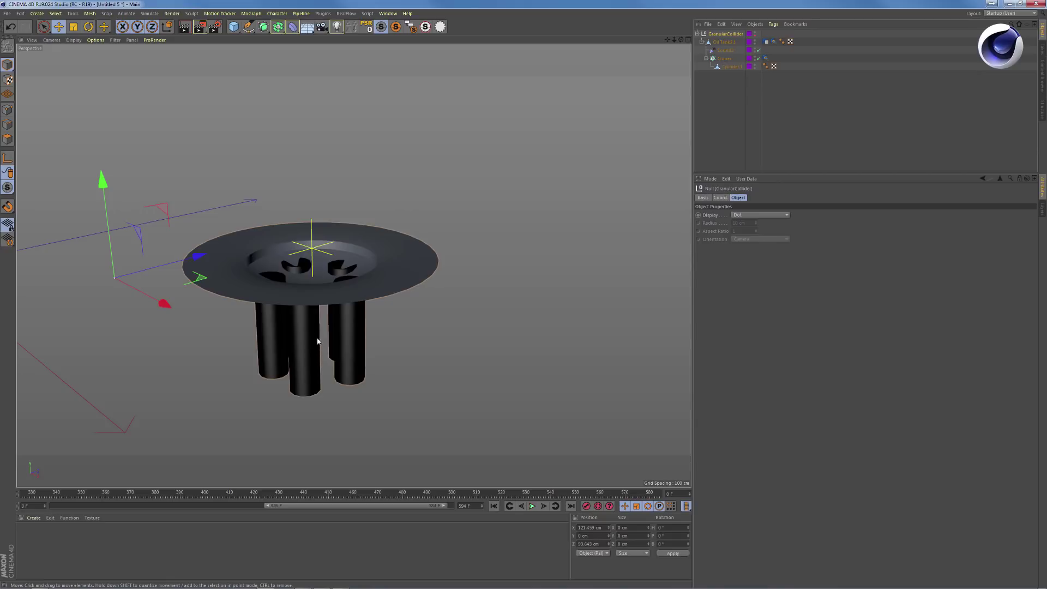
click(16, 492)
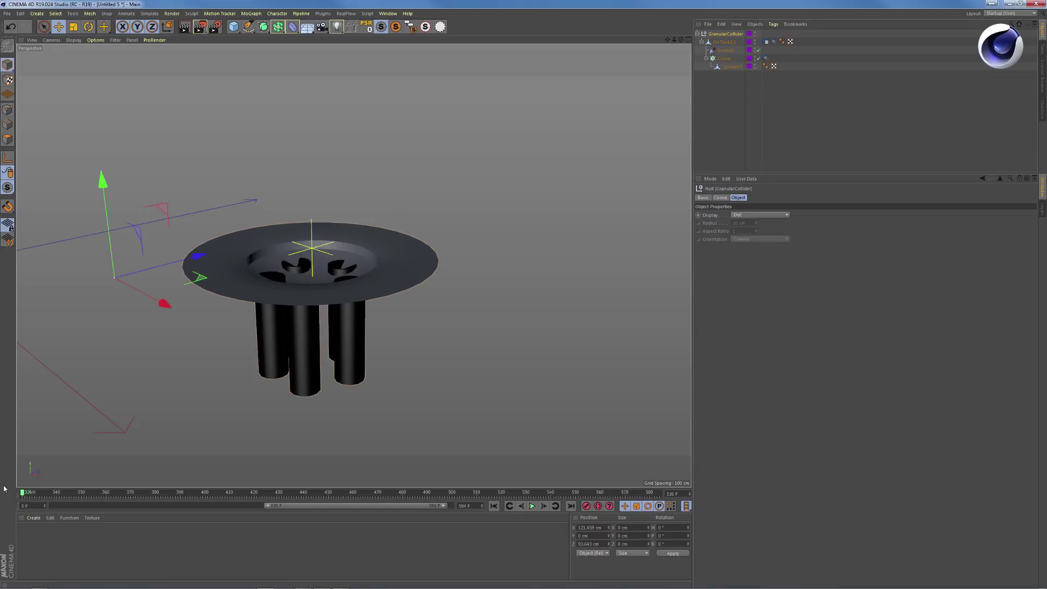
Examine the Sound effector's parameter and deformer settings, the Cloner and its cylinder, and inspect the dish mesh in hidden-line display
click(733, 49)
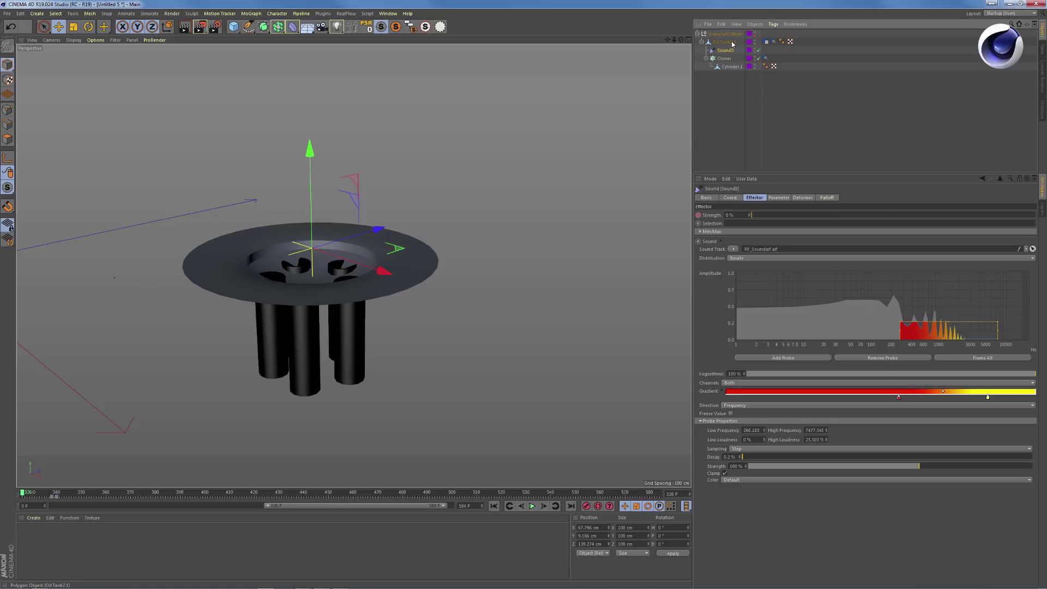
click(778, 197)
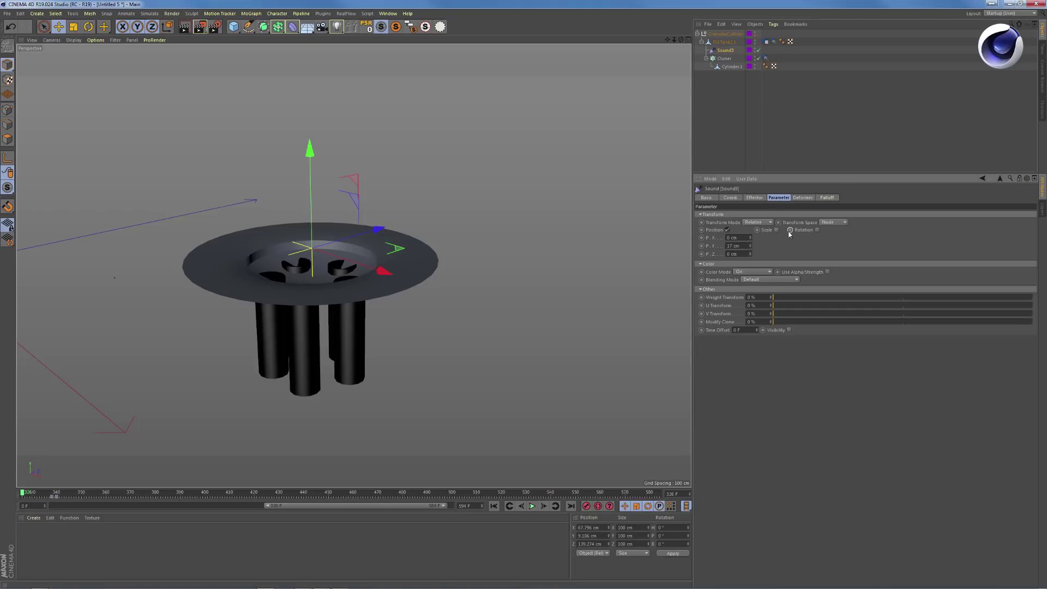
click(802, 198)
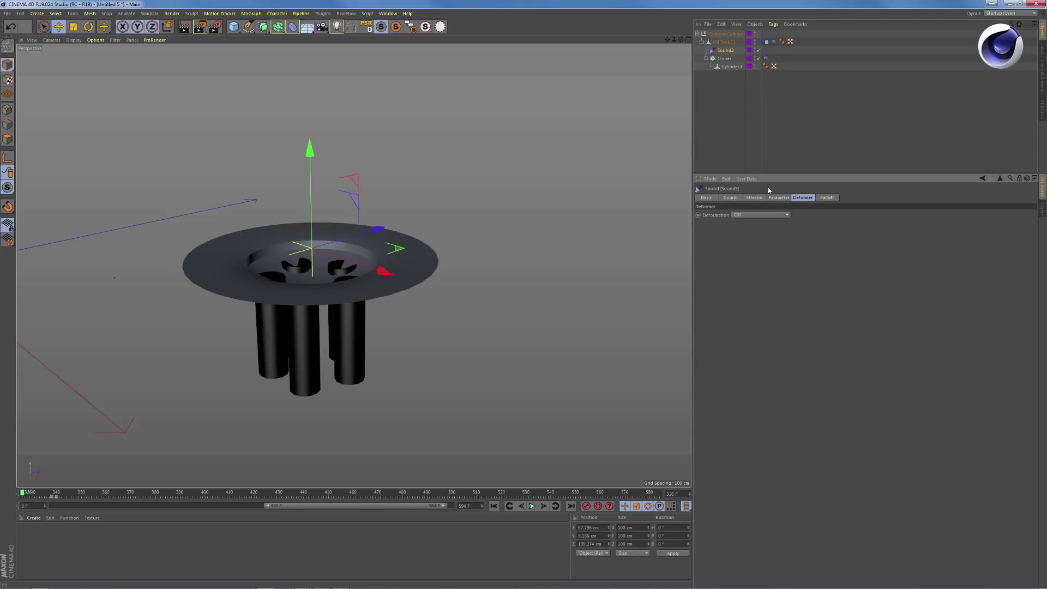
click(724, 58)
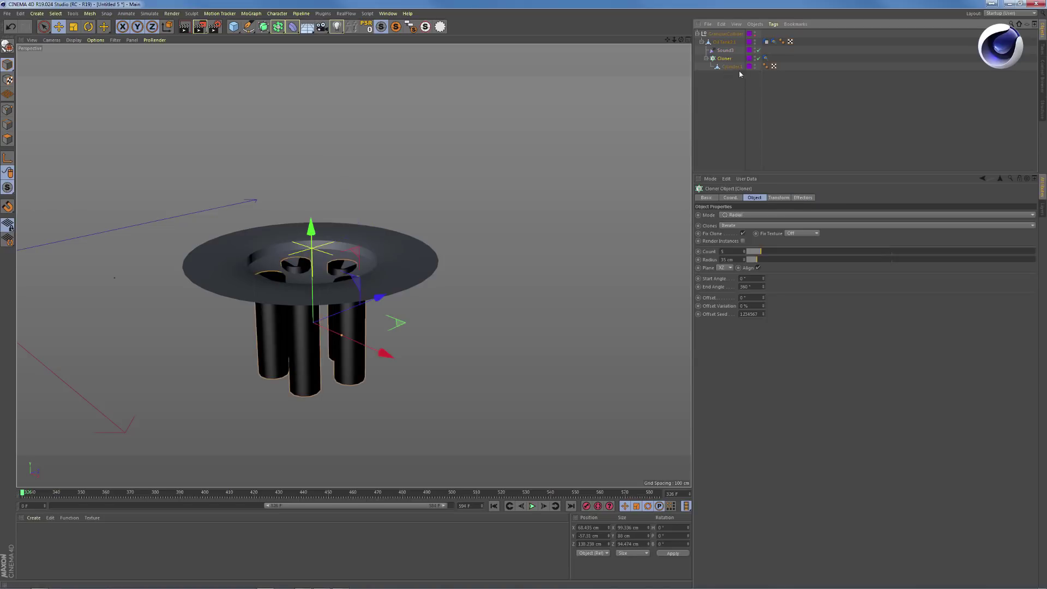
click(732, 66)
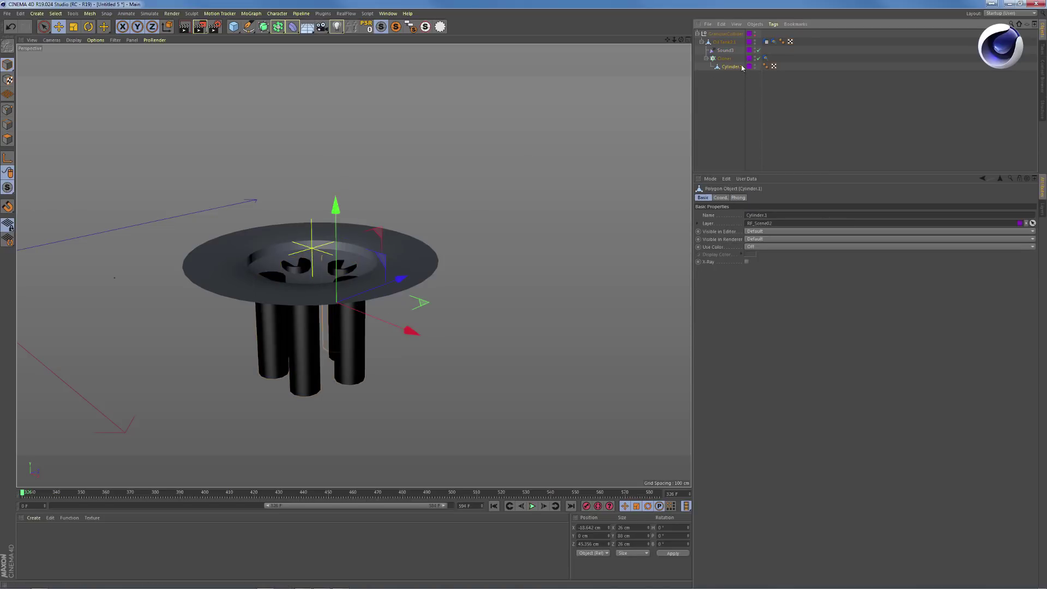
scroll(419, 245, up, 10)
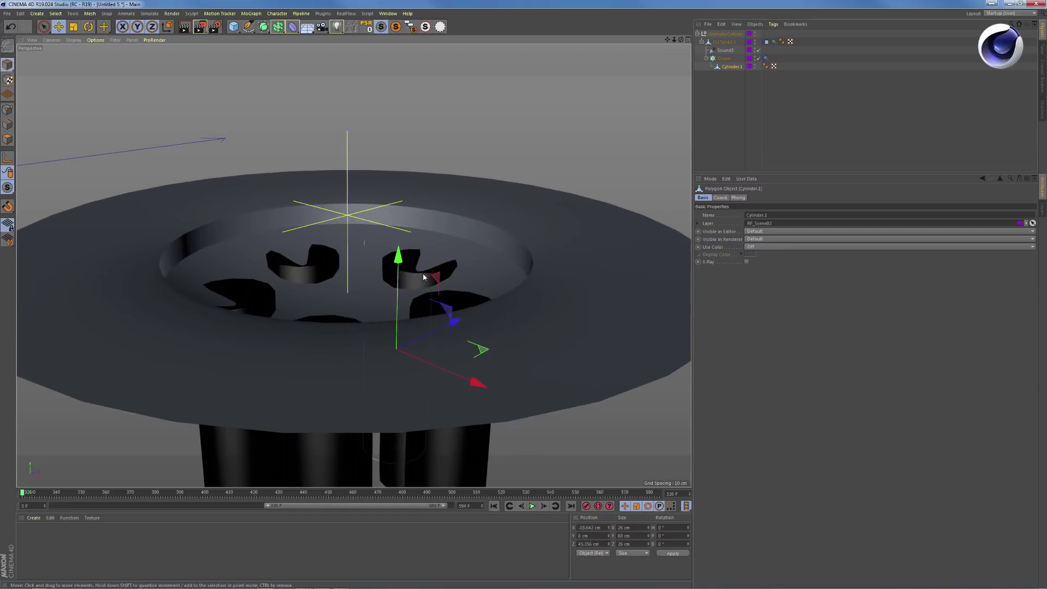
scroll(418, 245, down, 3)
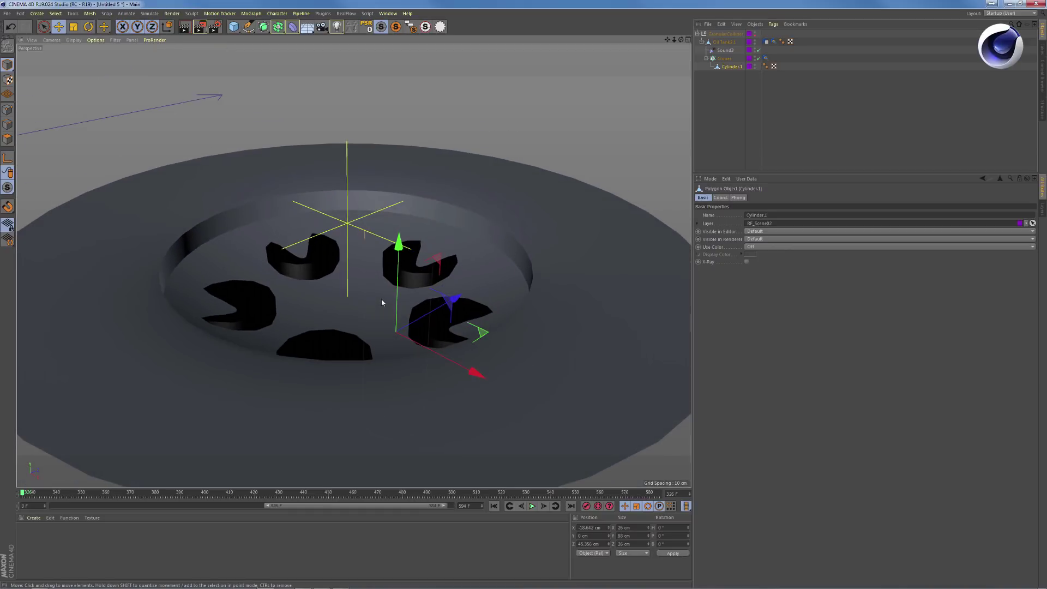
key(n)
key(f)
alt+drag(384, 297, 374, 350)
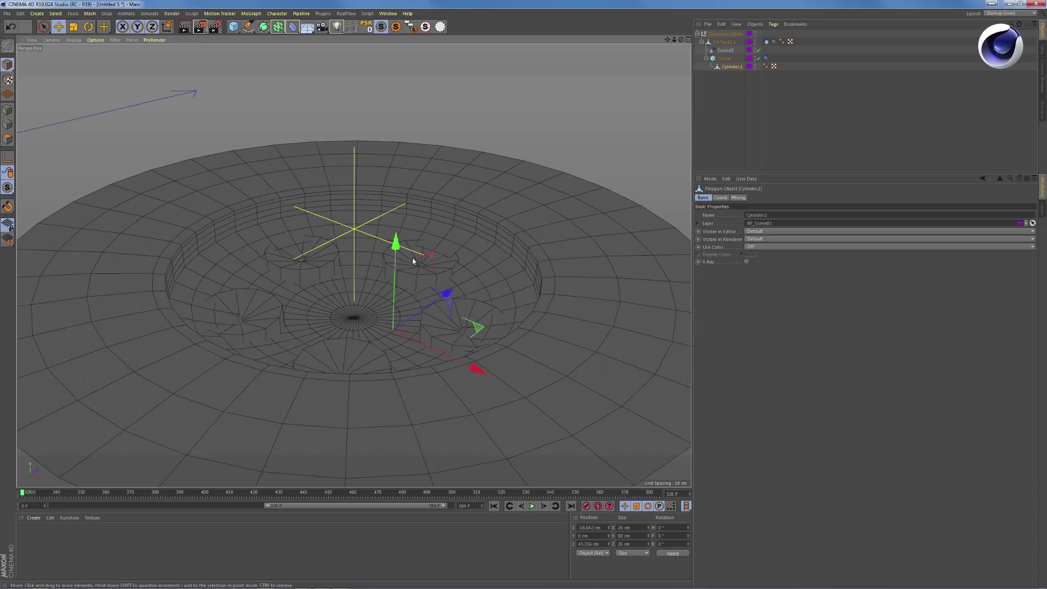
scroll(437, 290, down, 3)
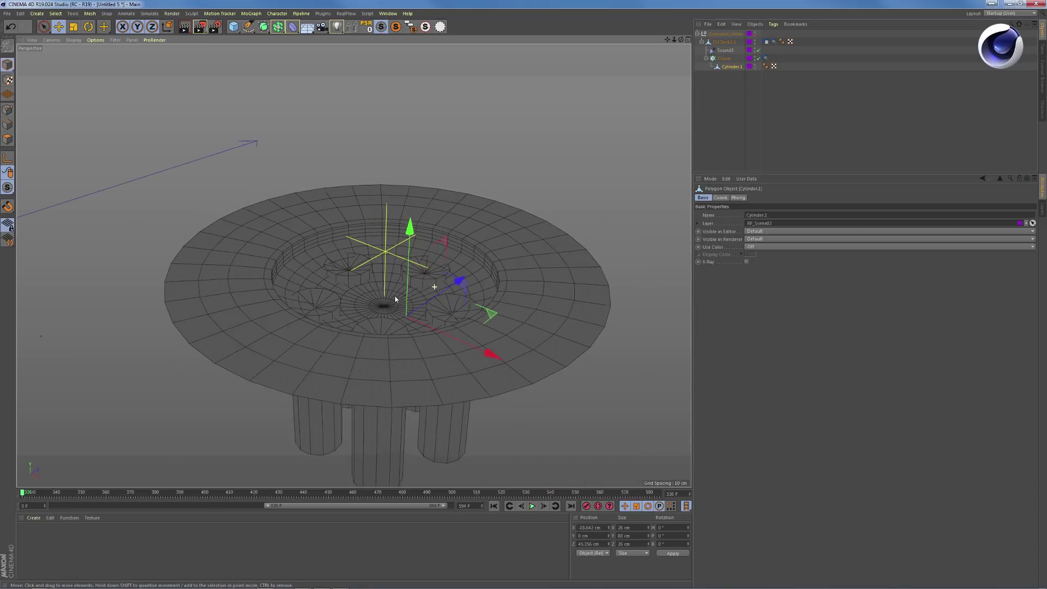
Review the Cloner and the Sound effector's probe sampling options, keep Step selected, and switch the view back to Gouraud shading
click(728, 58)
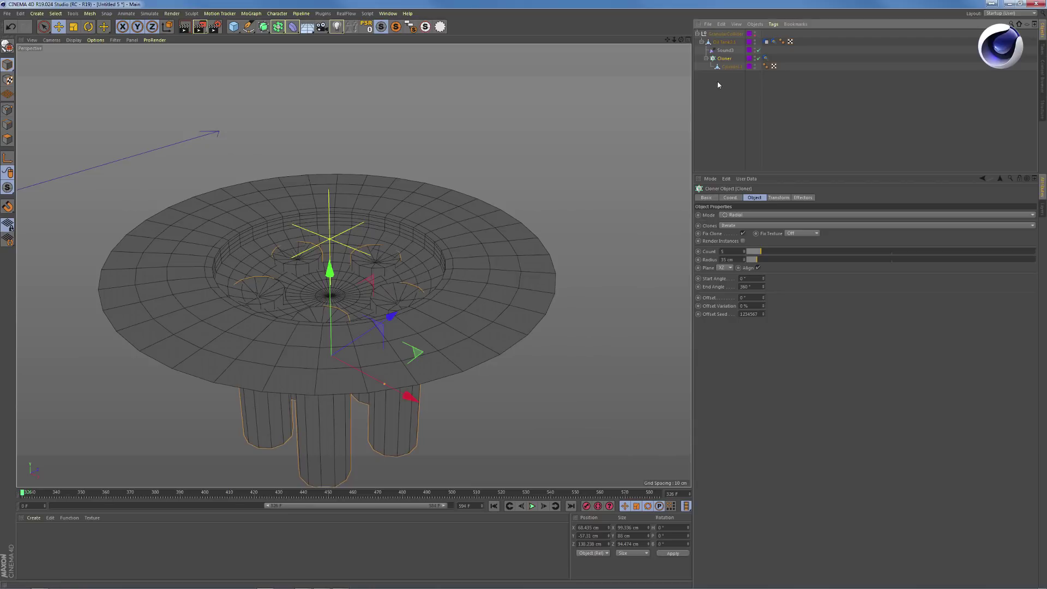
click(725, 50)
click(754, 197)
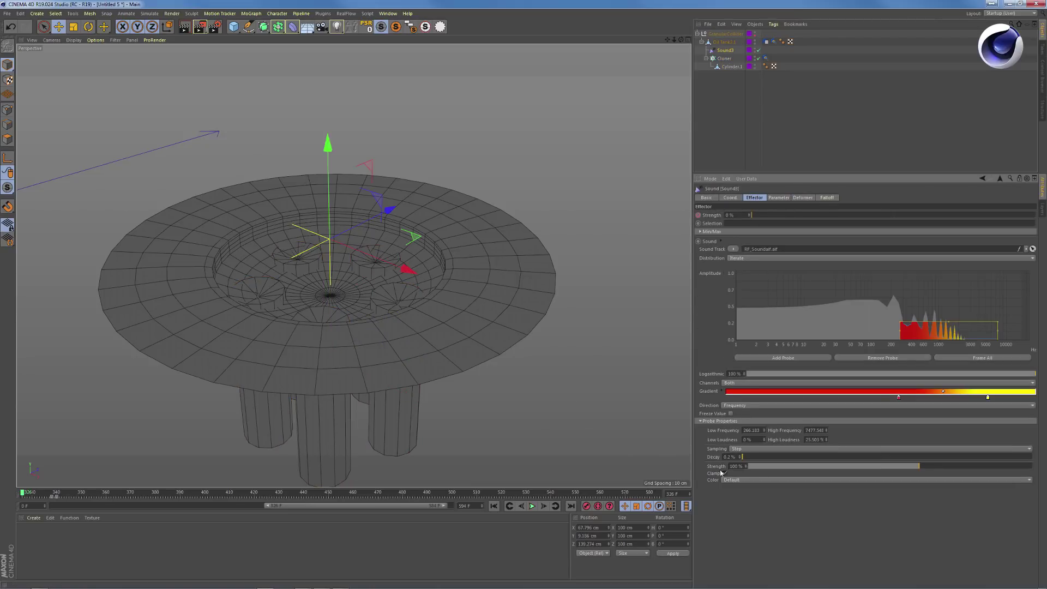
click(751, 449)
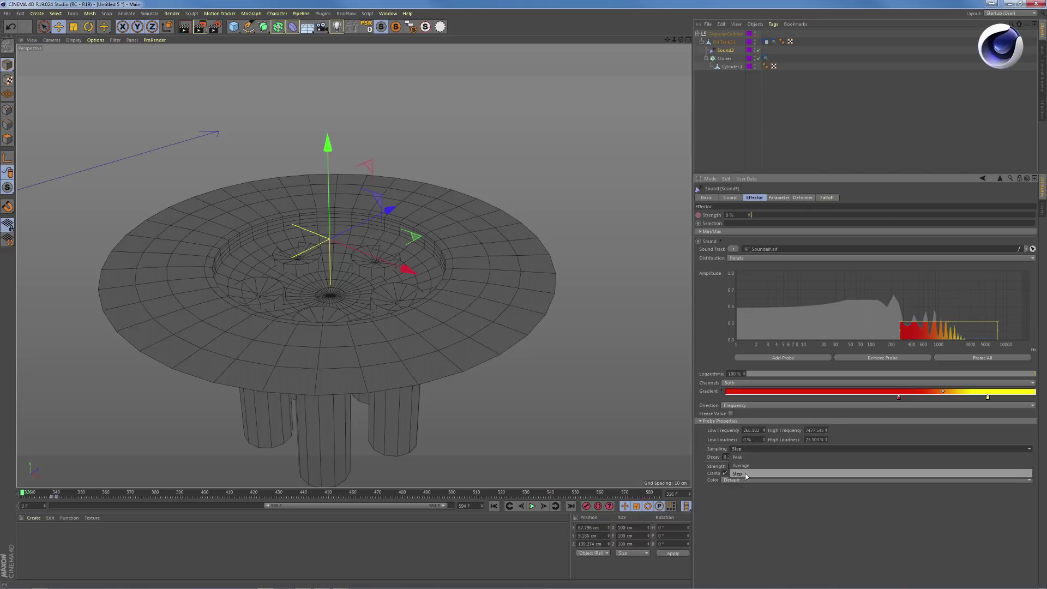
click(747, 477)
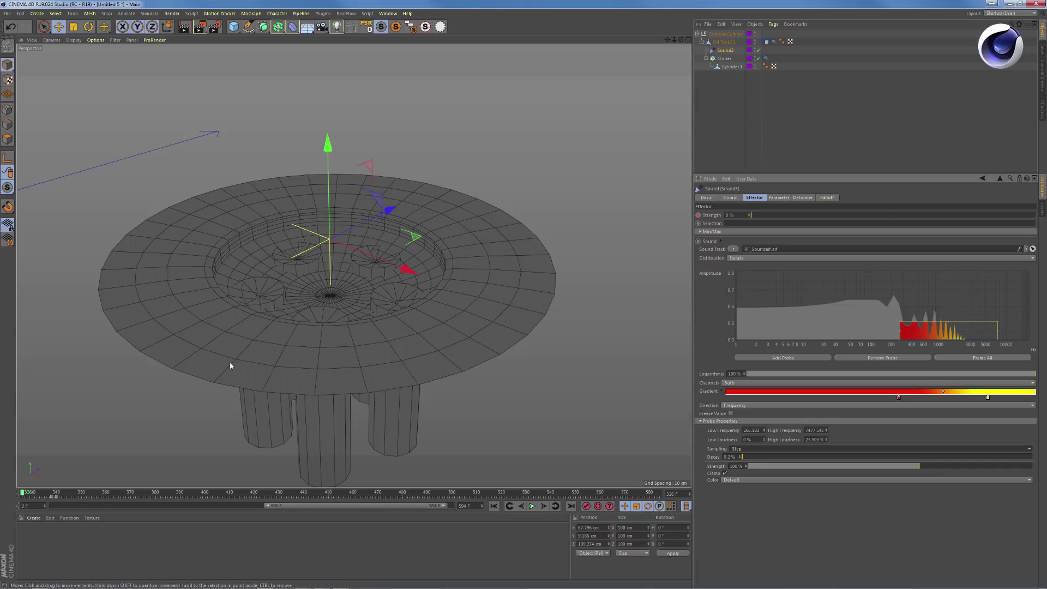
key(n)
key(a)
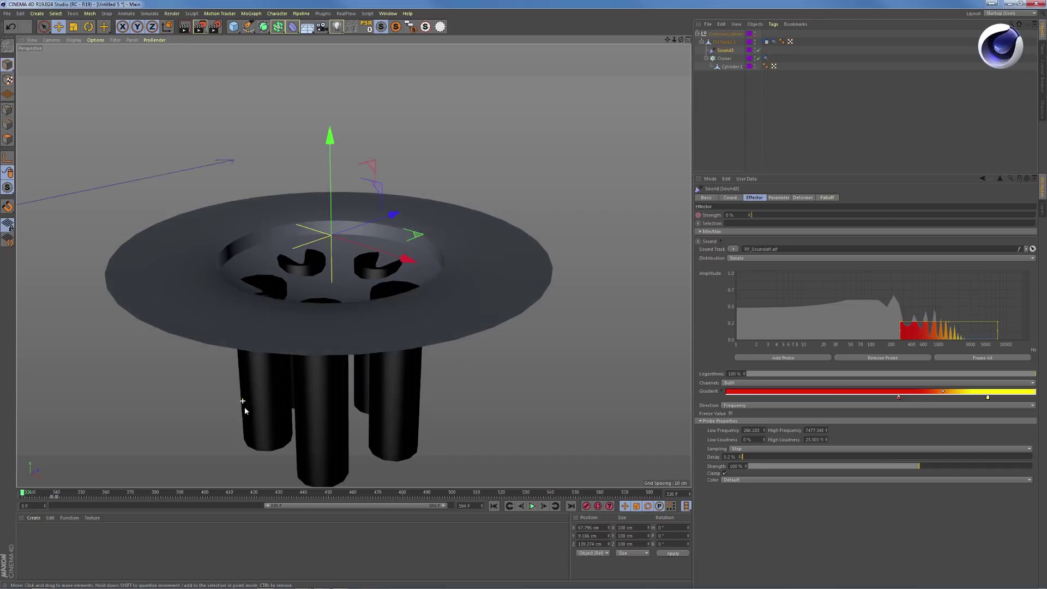
Check the Sound effector's Color Mode options, keep On selected, and play the animation with its Effector settings displayed
click(727, 58)
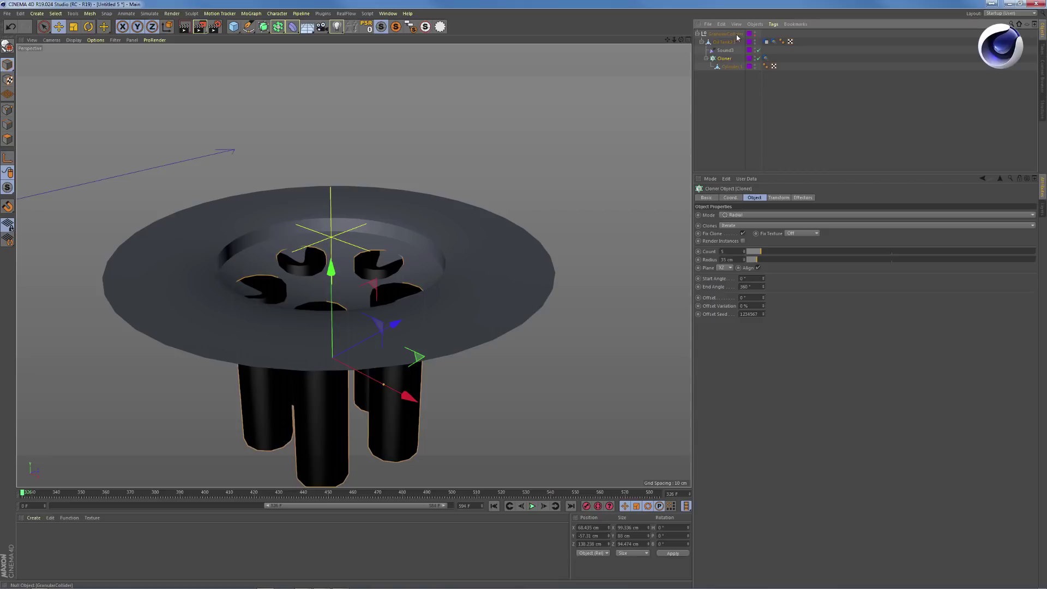
click(778, 199)
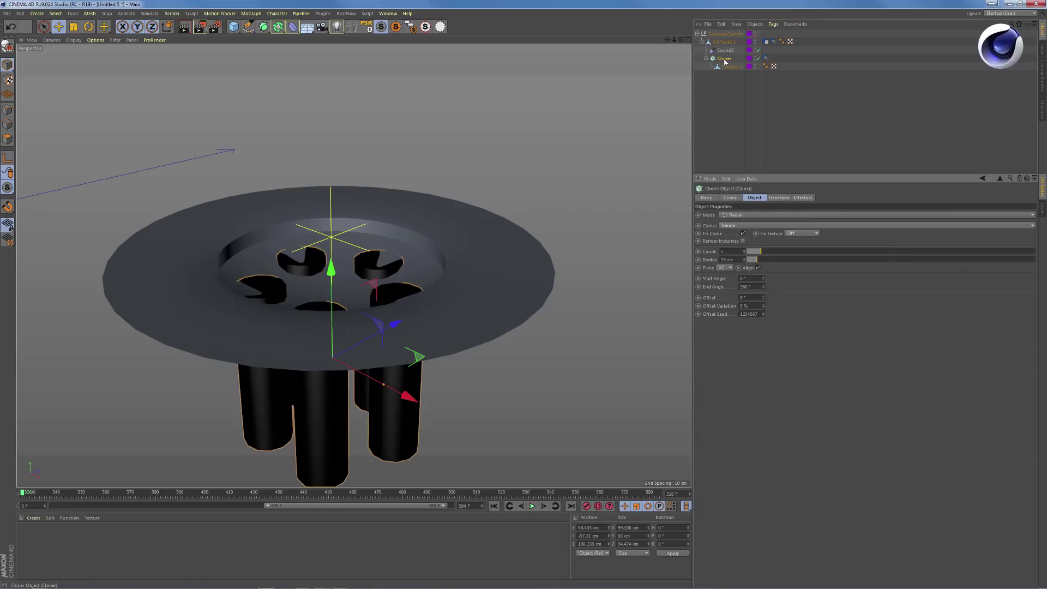
click(725, 50)
click(780, 198)
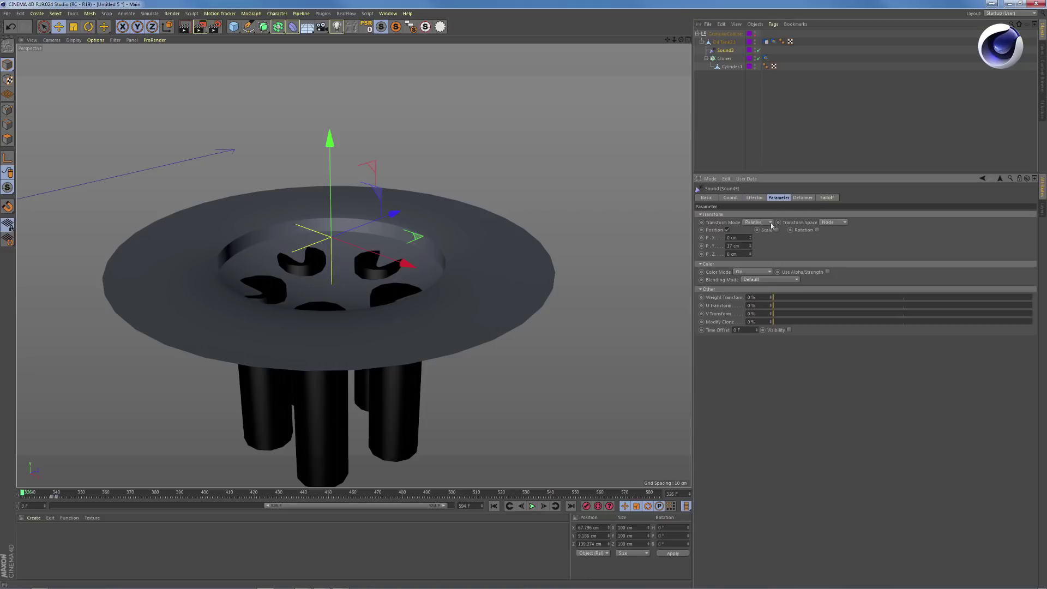
click(749, 272)
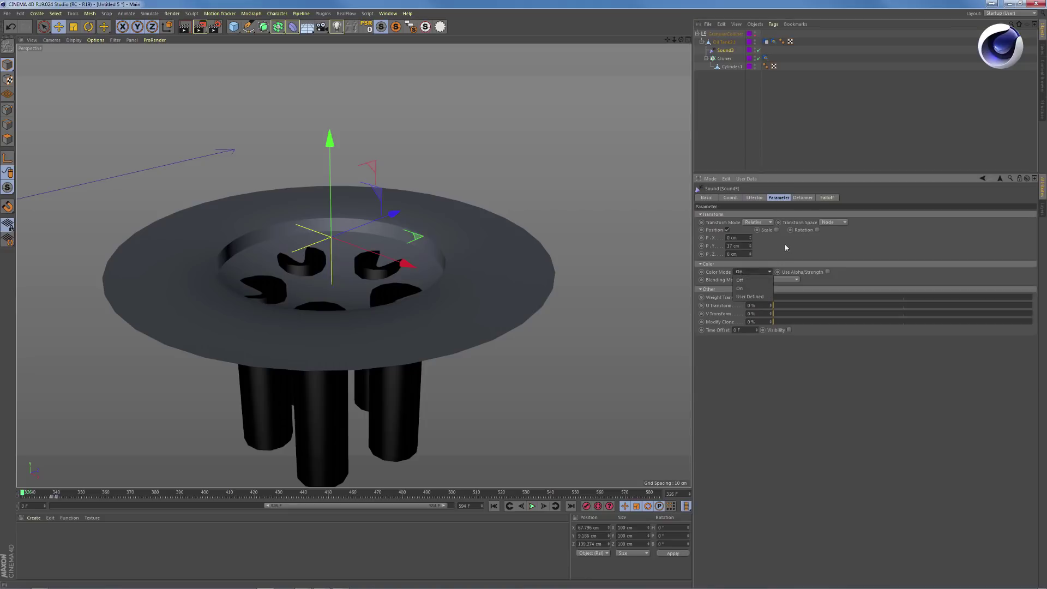
click(393, 331)
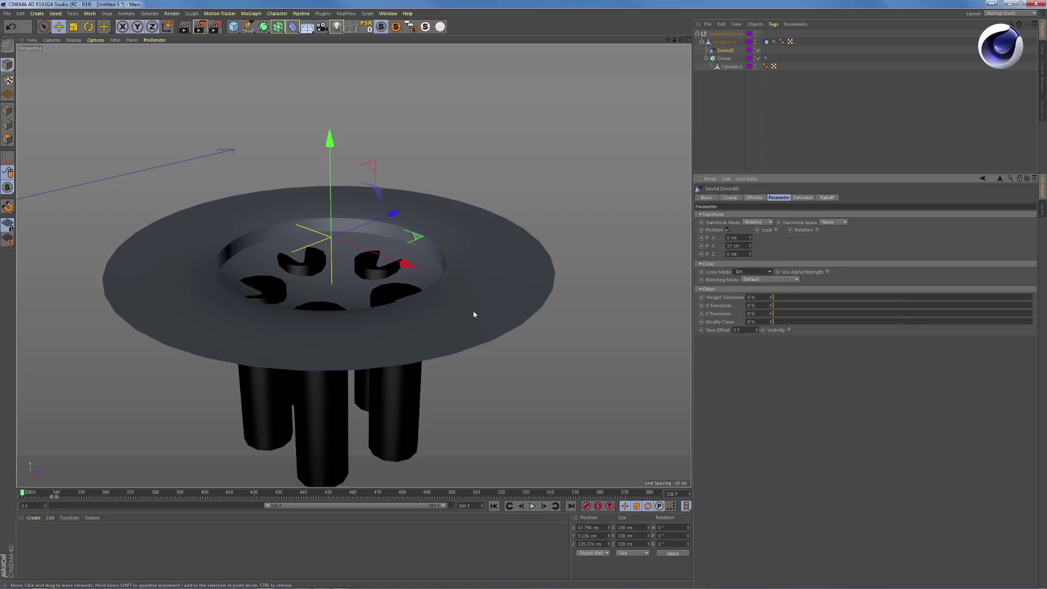
click(754, 197)
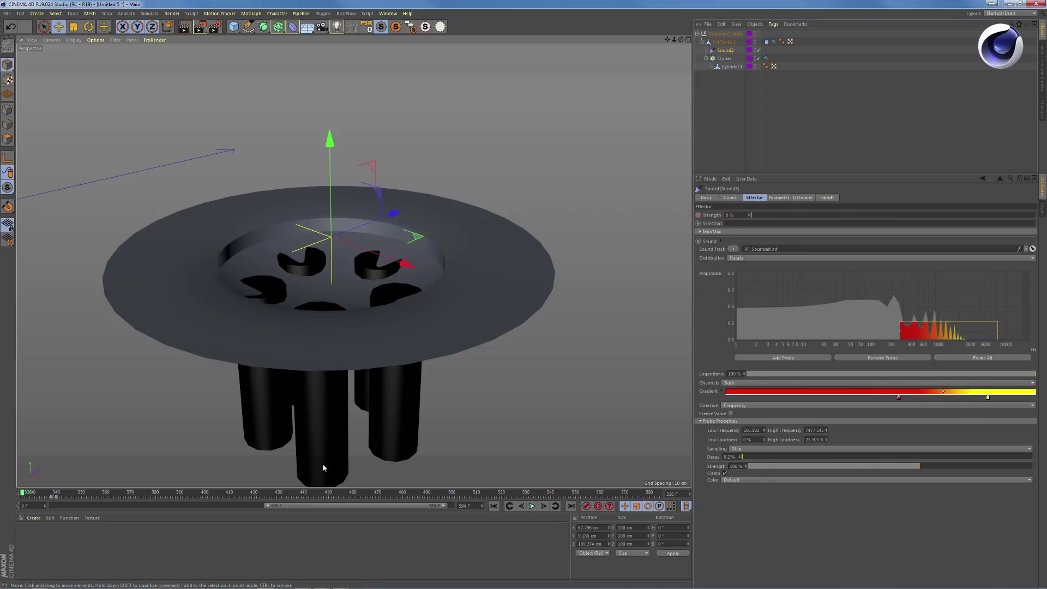
key(F8)
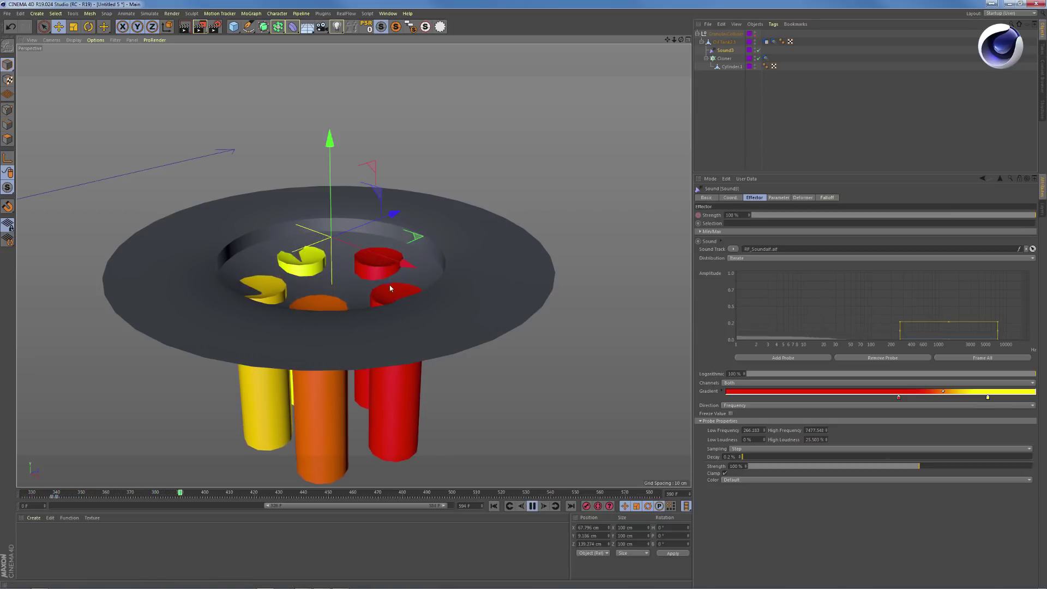
Replay and pause the cylinders' sound-driven animation with the Sound effector's frequency graph displayed
key(F8)
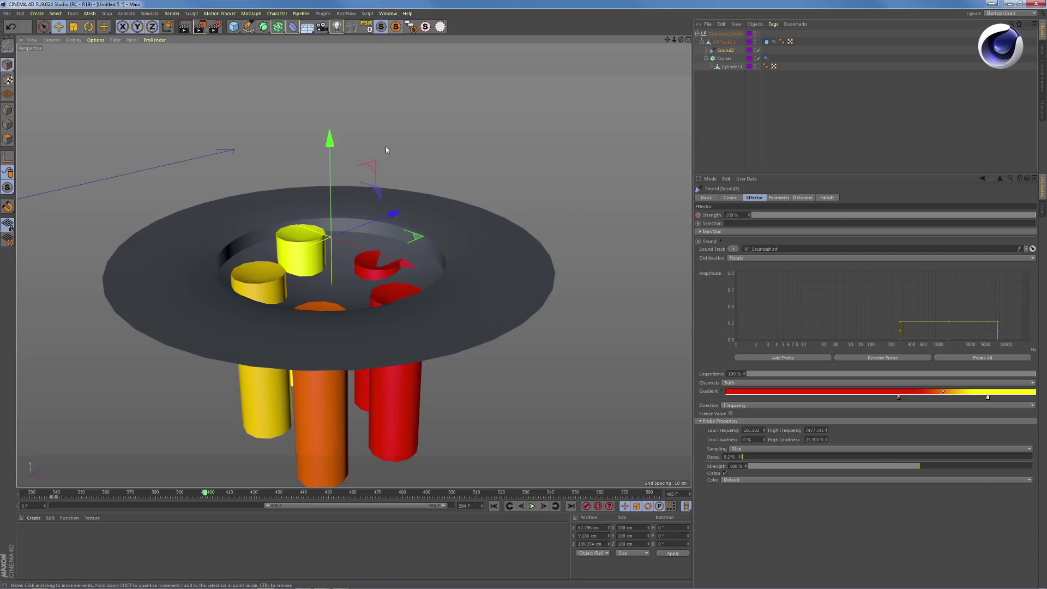
key(F8)
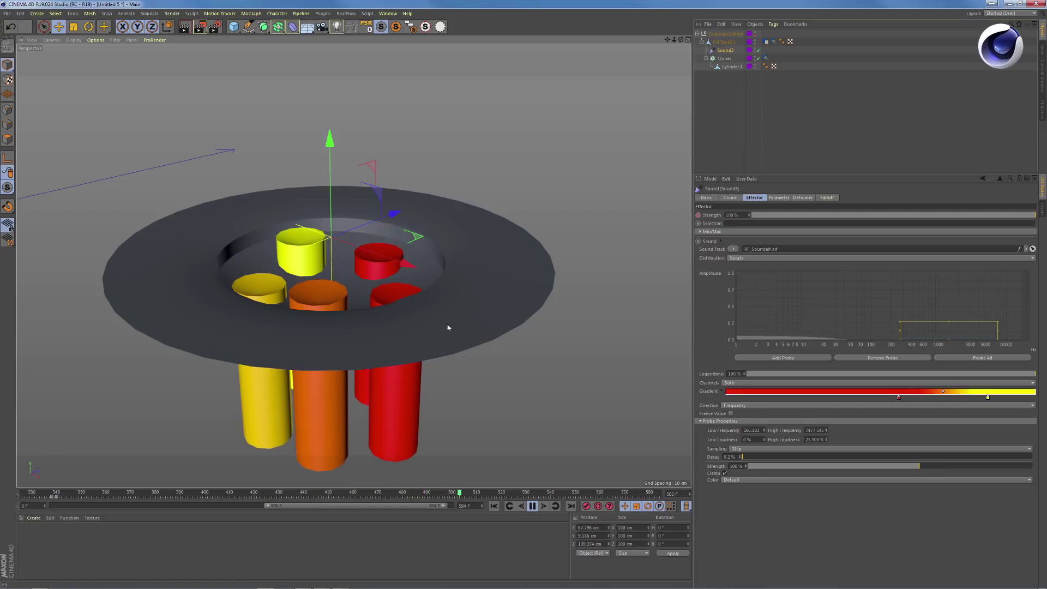
key(F8)
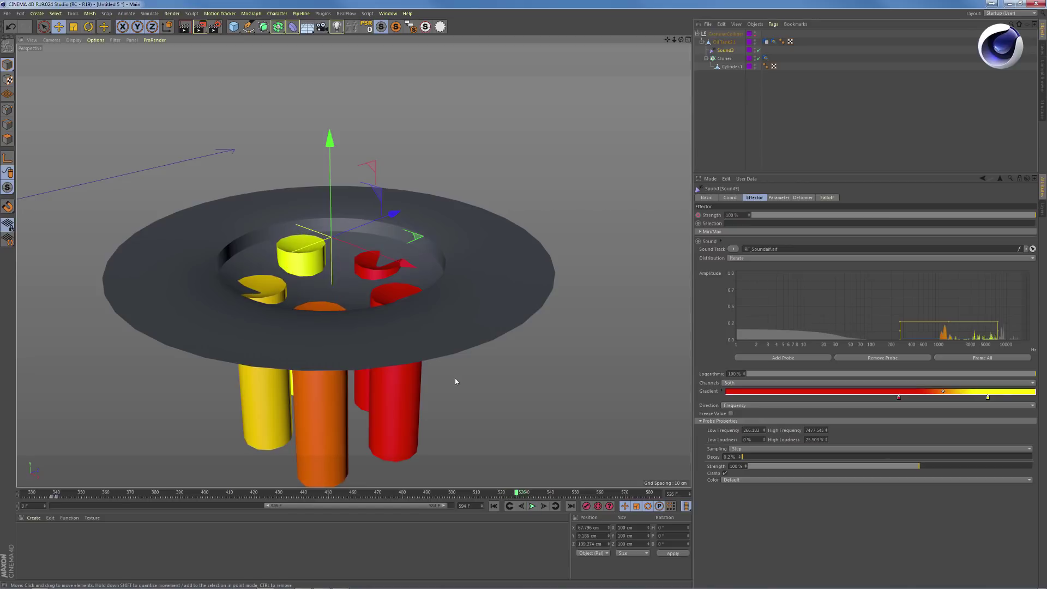
Switch to the 02_01RFwebinarPaintStep02START project, and open the finished file 02_02RFwebinarPaintStep02DONE
click(388, 13)
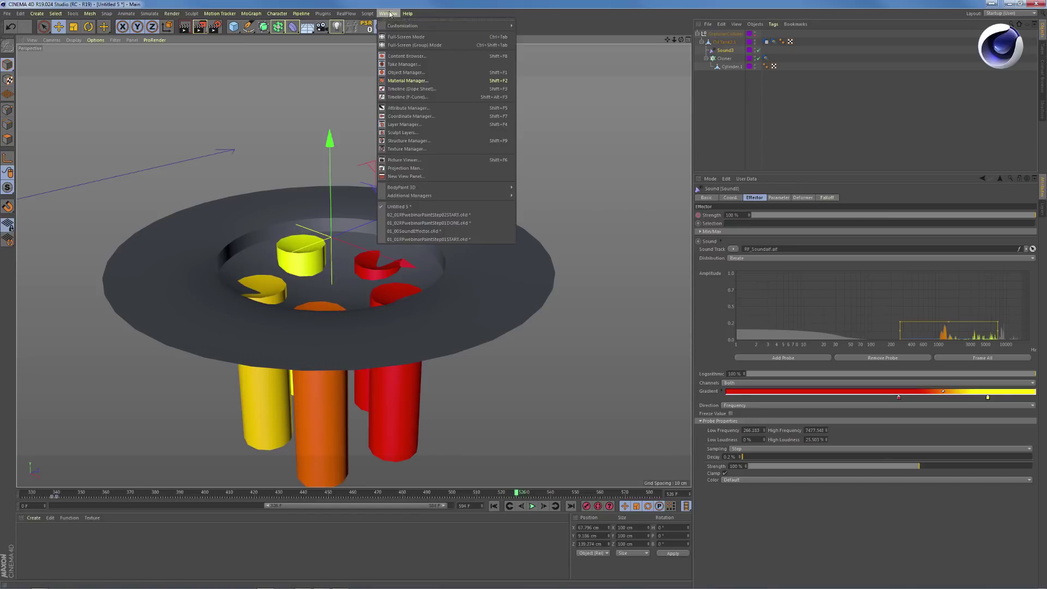
click(430, 215)
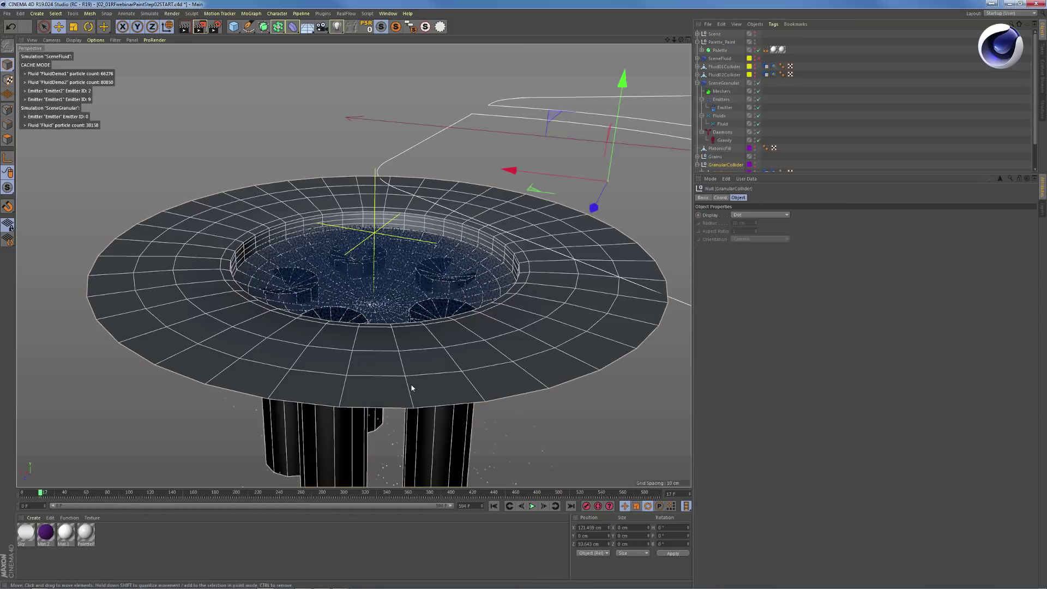
key(ctrl+o)
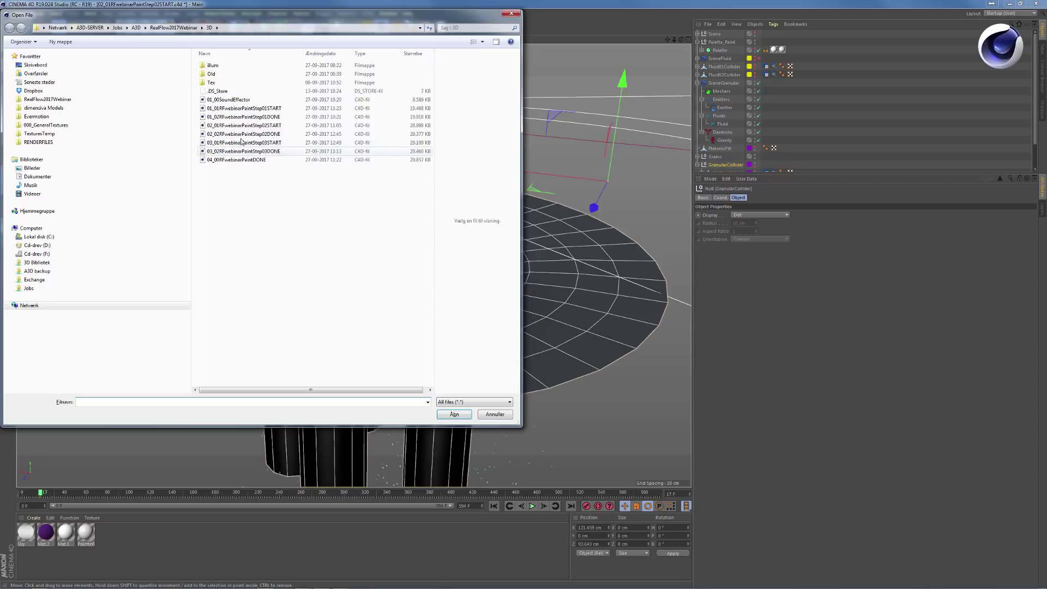
click(267, 133)
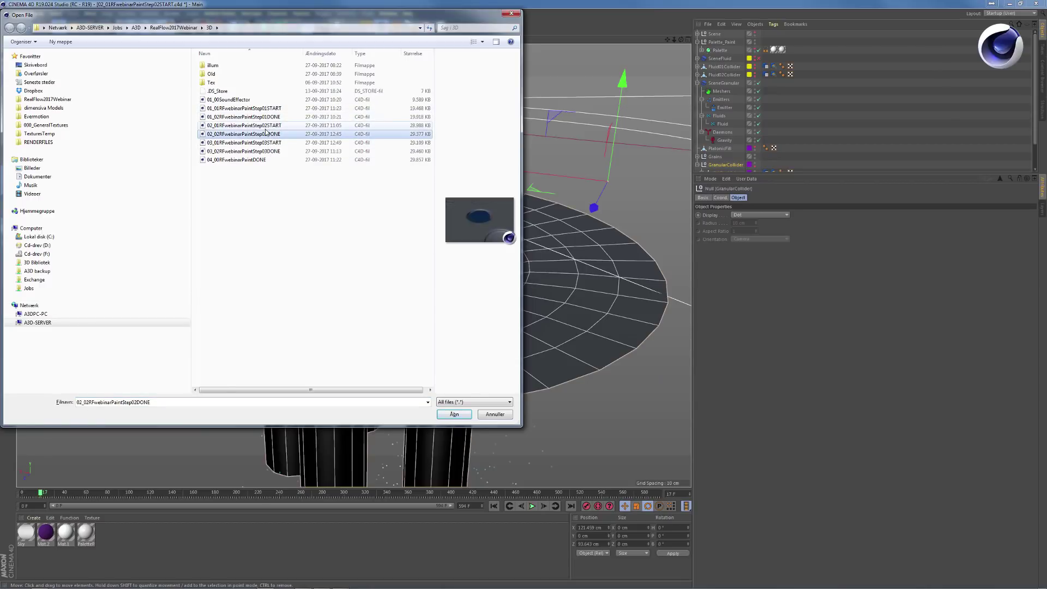
double_click(265, 133)
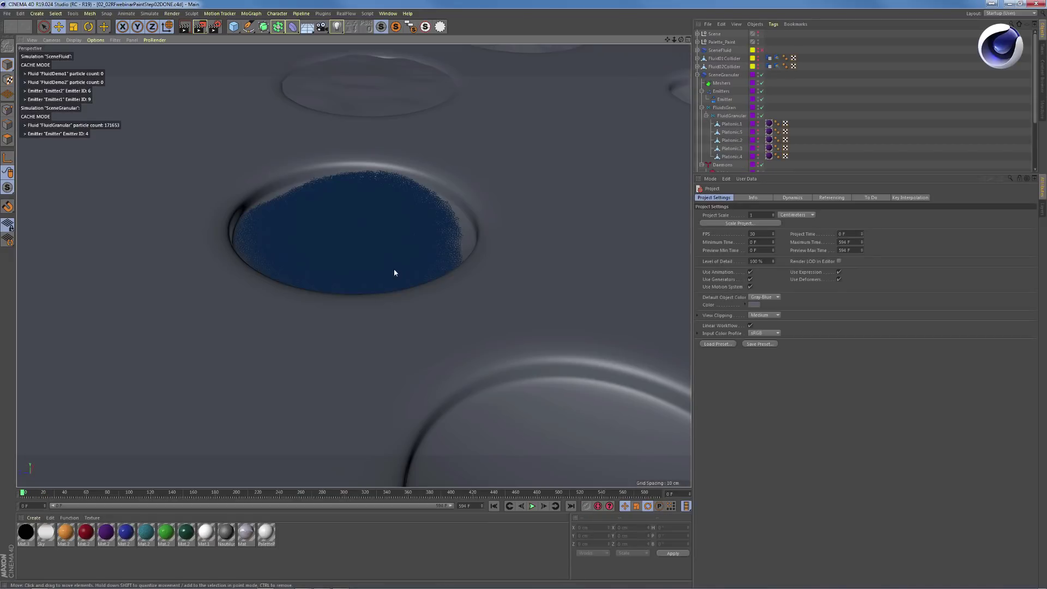
Select GranularCollider, look closely at the particle-filled dish and play the cached granular simulation
mouse_move(395, 272)
alt+mouse_down()
mouse_move(428, 341)
mouse_move(386, 285)
mouse_move(340, 310)
mouse_move(345, 345)
mouse_move(359, 288)
alt+mouse_up()
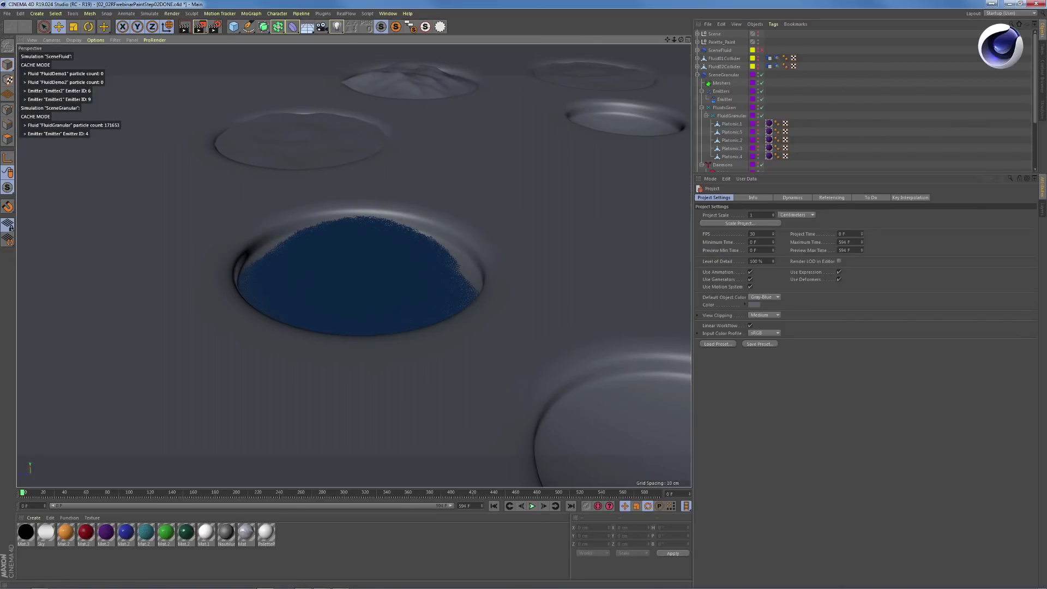
scroll(1033, 119, down, 3)
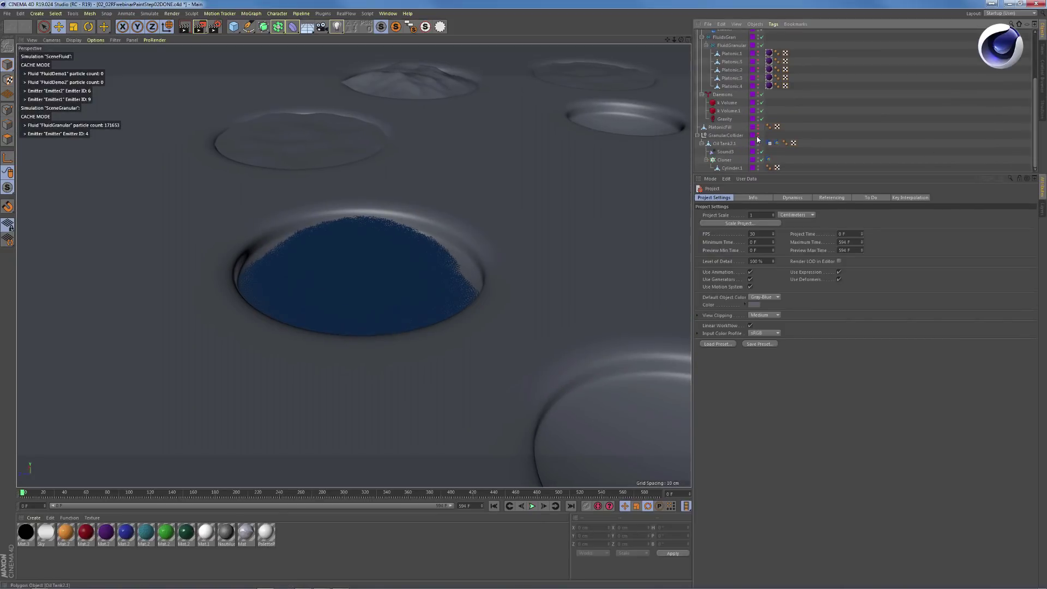
click(725, 136)
mouse_move(402, 290)
alt+mouse_down()
mouse_move(427, 224)
mouse_move(410, 277)
mouse_move(409, 240)
mouse_move(434, 243)
mouse_move(428, 309)
mouse_move(399, 284)
mouse_move(394, 238)
alt+mouse_up()
key(F8)
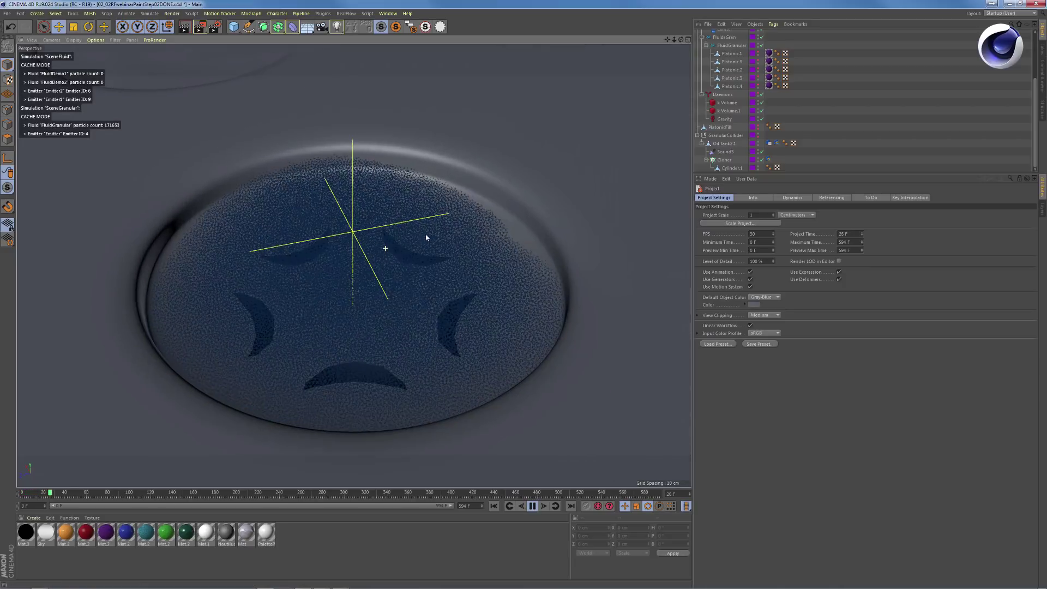
alt+drag(379, 254, 342, 260)
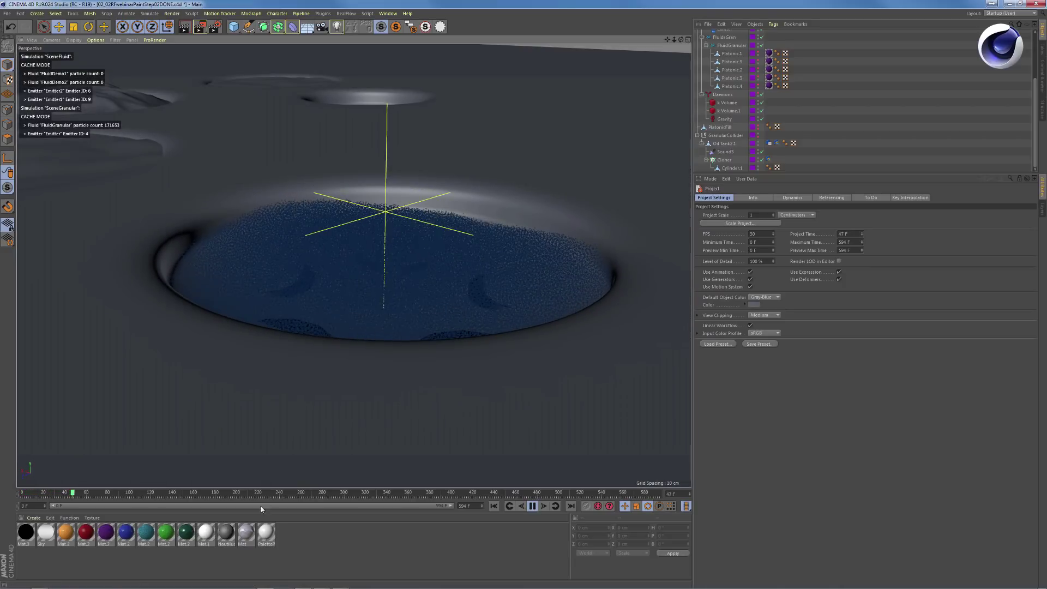
Set the preview range to start at frame 263, watch the particles jump at a low angle and stop playback
drag(54, 508, 226, 508)
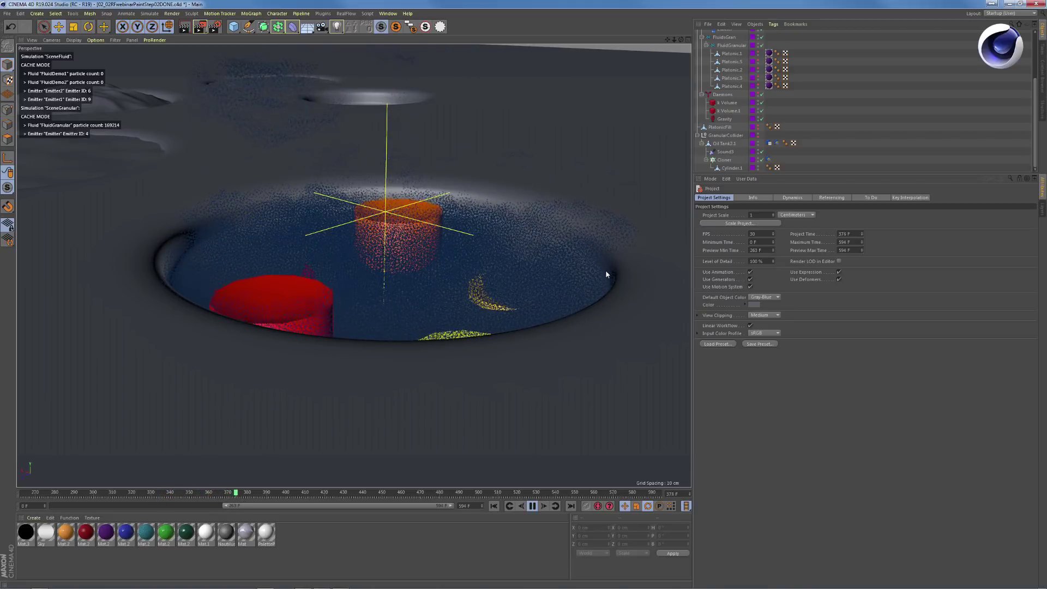
alt+drag(605, 306, 608, 273)
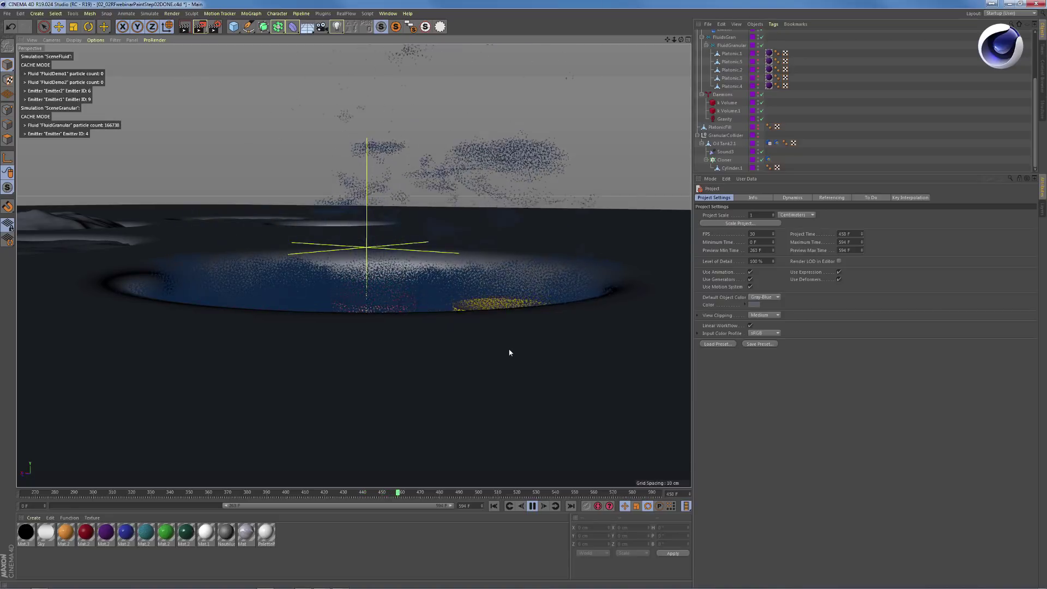
key(F8)
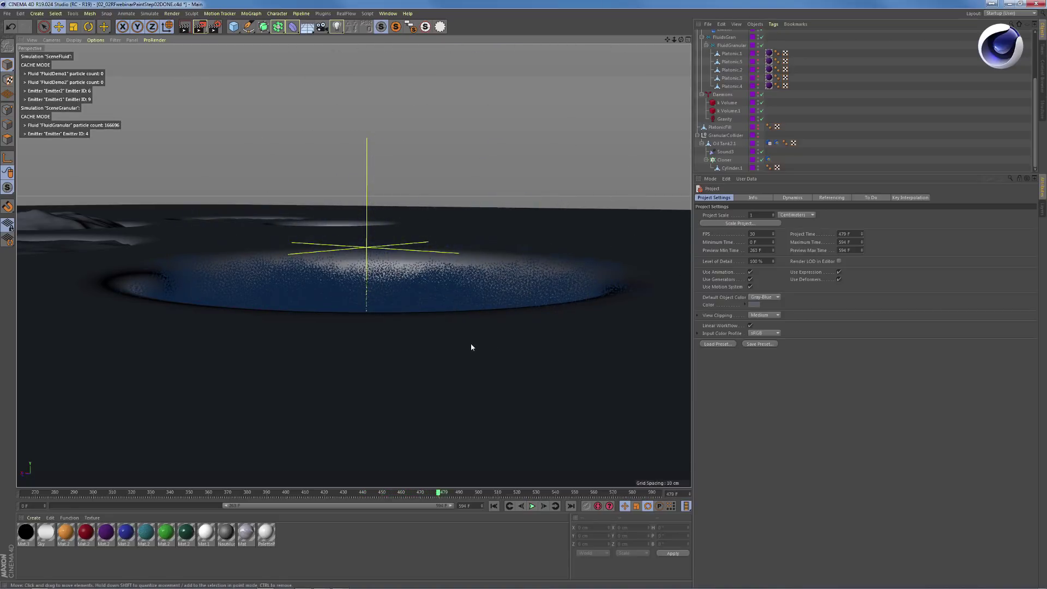
scroll(456, 430, up, 5)
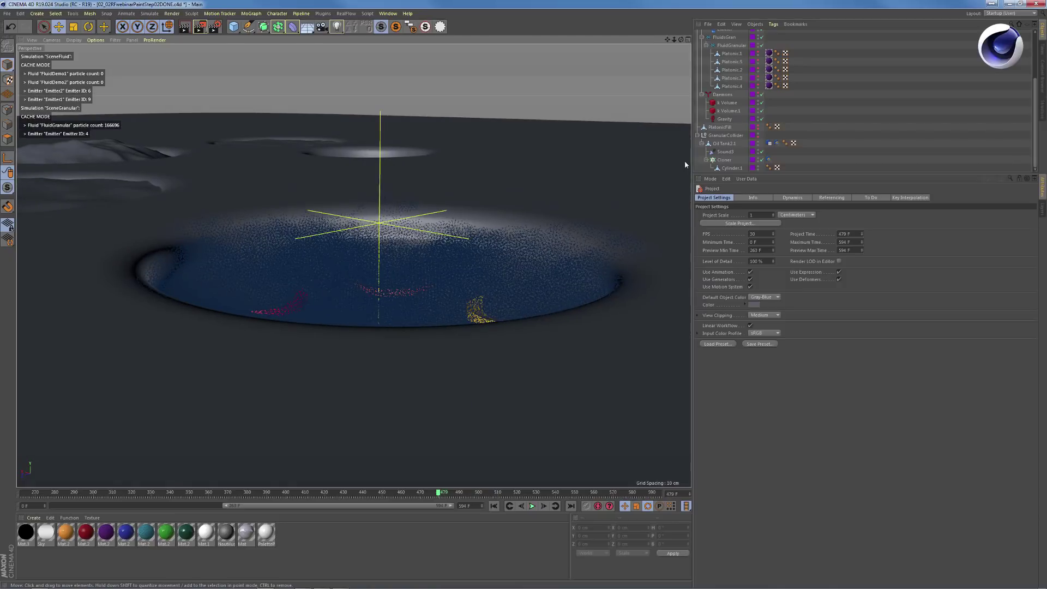
Review the FluidGranular fluid settings and examine the granular particles in the dish from several angles
click(730, 46)
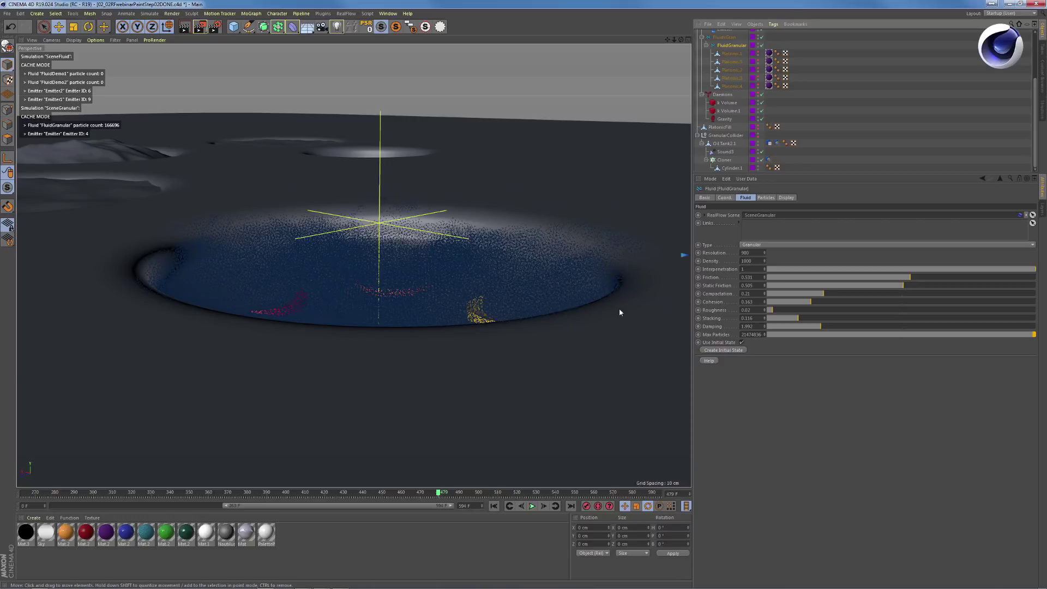
alt+drag(603, 284, 573, 295)
scroll(522, 323, up, 3)
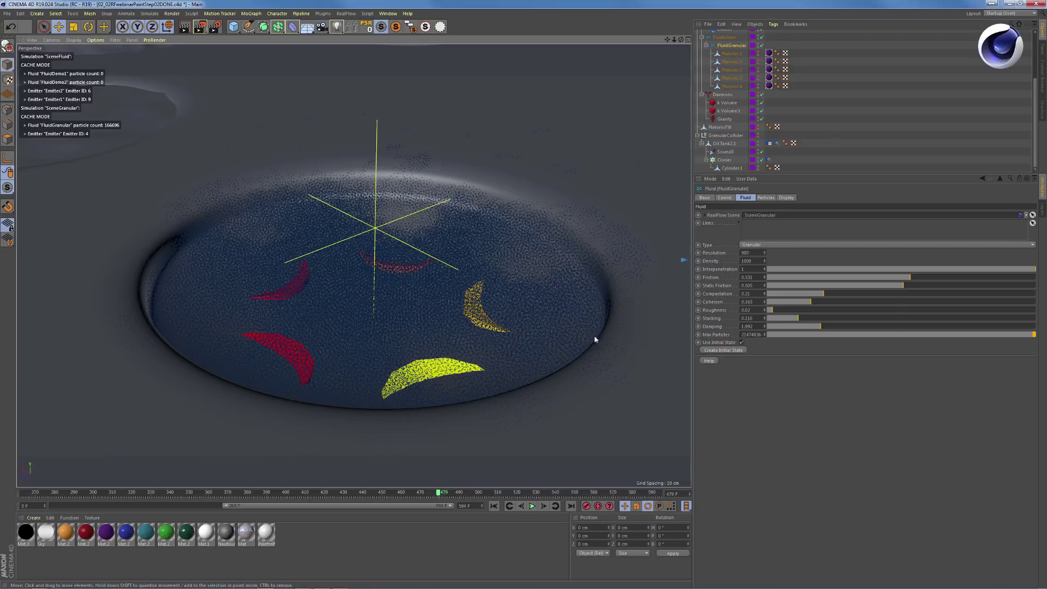
scroll(515, 329, down, 5)
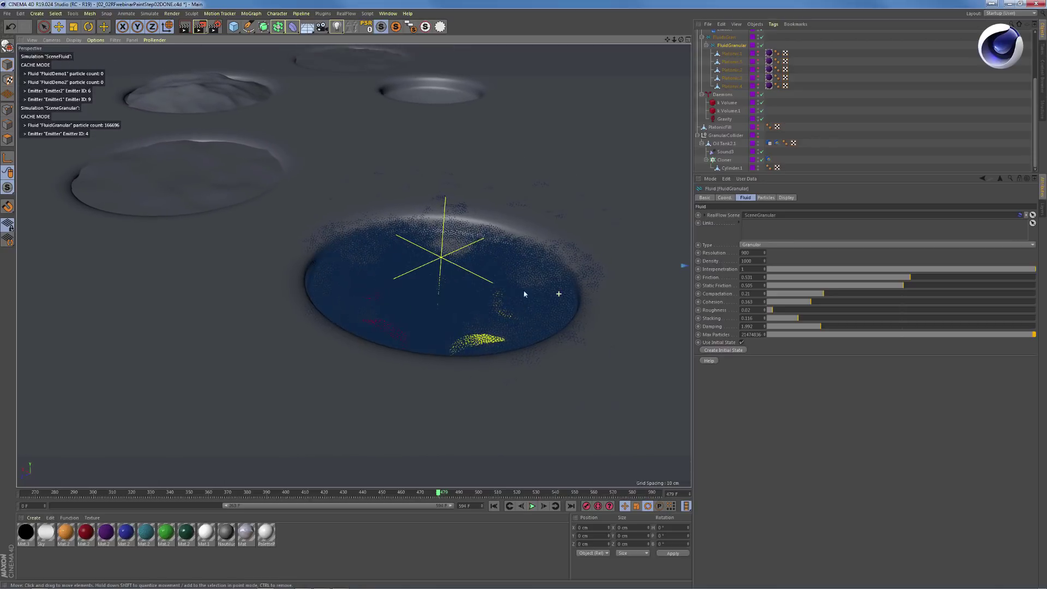
alt+drag(552, 296, 506, 288)
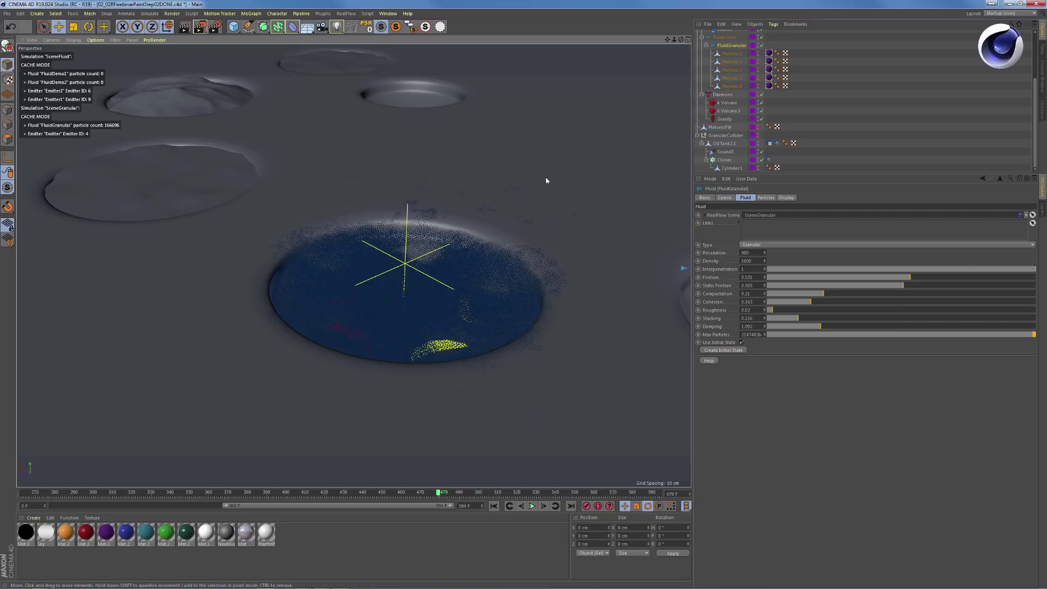
alt+drag(521, 260, 465, 273)
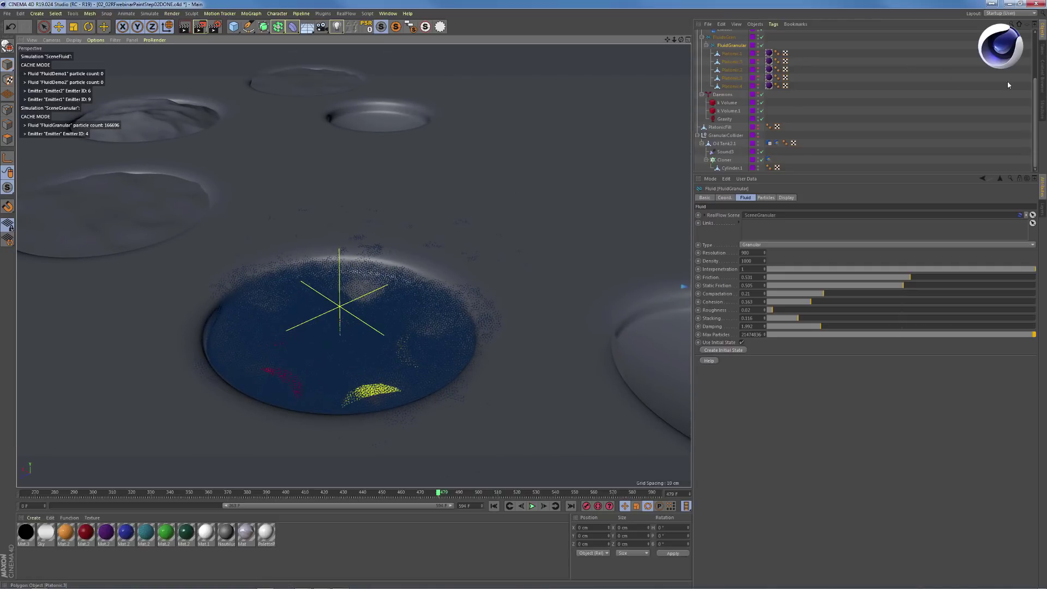
drag(1034, 88, 1034, 60)
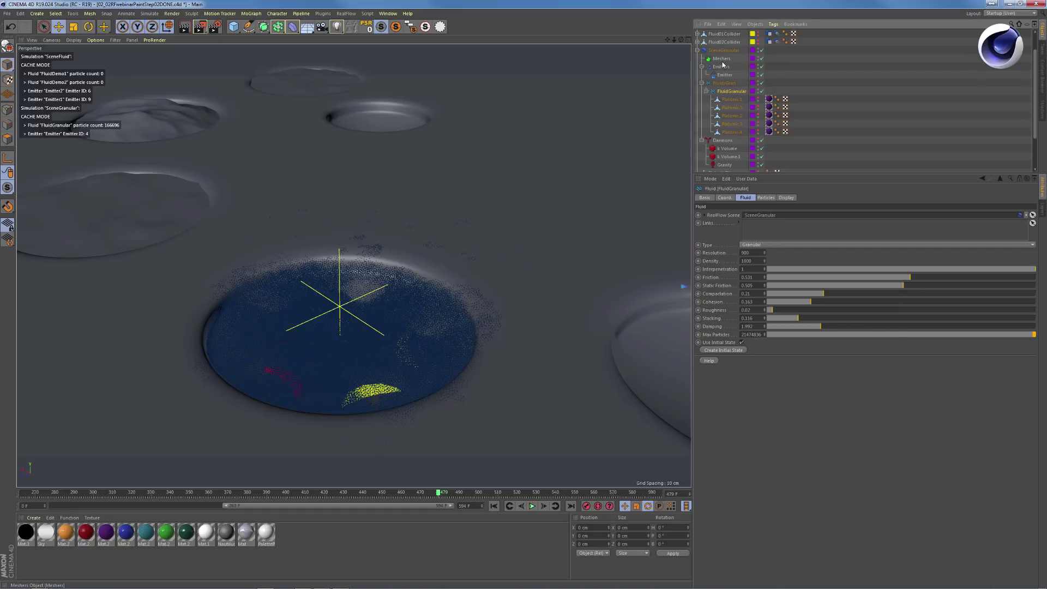
Inspect the five Platonic objects parented under FluidGranular and compare them with the particles in the dish
click(738, 101)
shift+click(732, 132)
scroll(377, 329, up, 1)
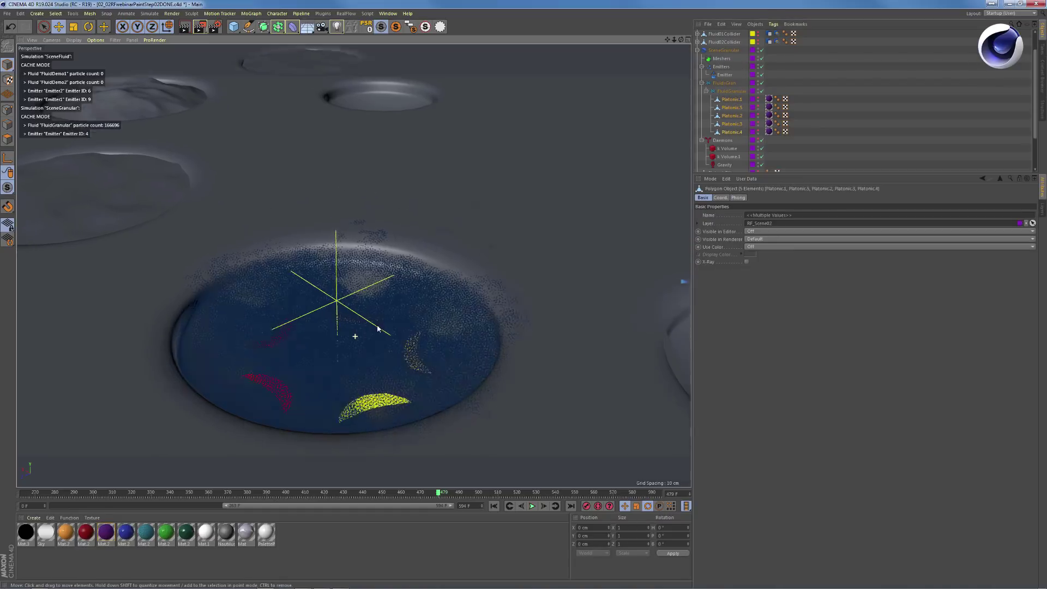
scroll(376, 329, up, 2)
click(731, 91)
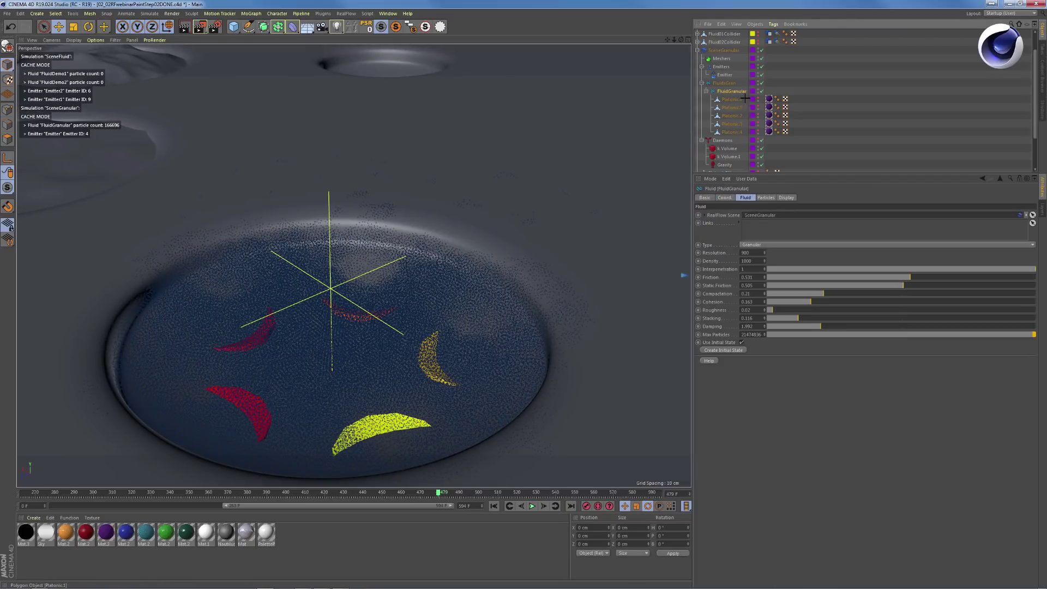
drag(733, 134, 738, 99)
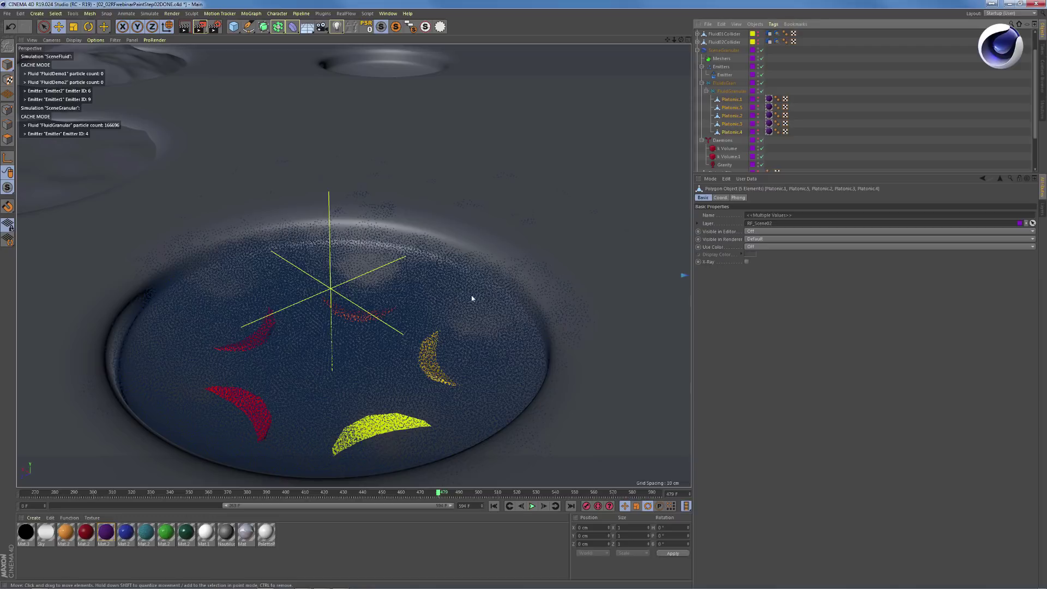
click(743, 91)
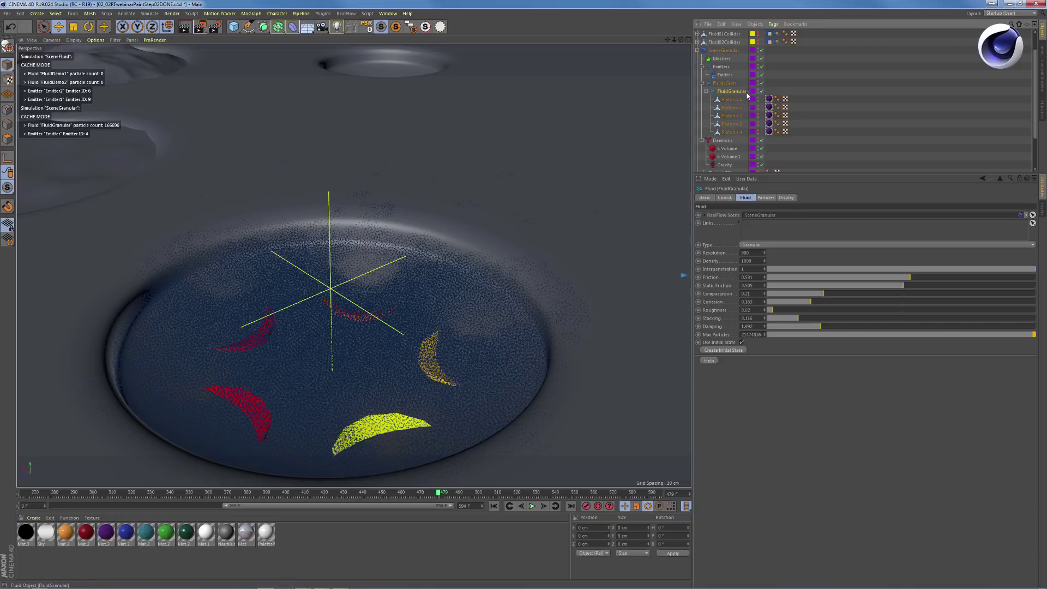
drag(744, 96, 729, 137)
click(732, 91)
drag(745, 101, 731, 136)
mouse_move(450, 238)
alt+mouse_down()
mouse_move(434, 279)
mouse_move(461, 234)
alt+mouse_up()
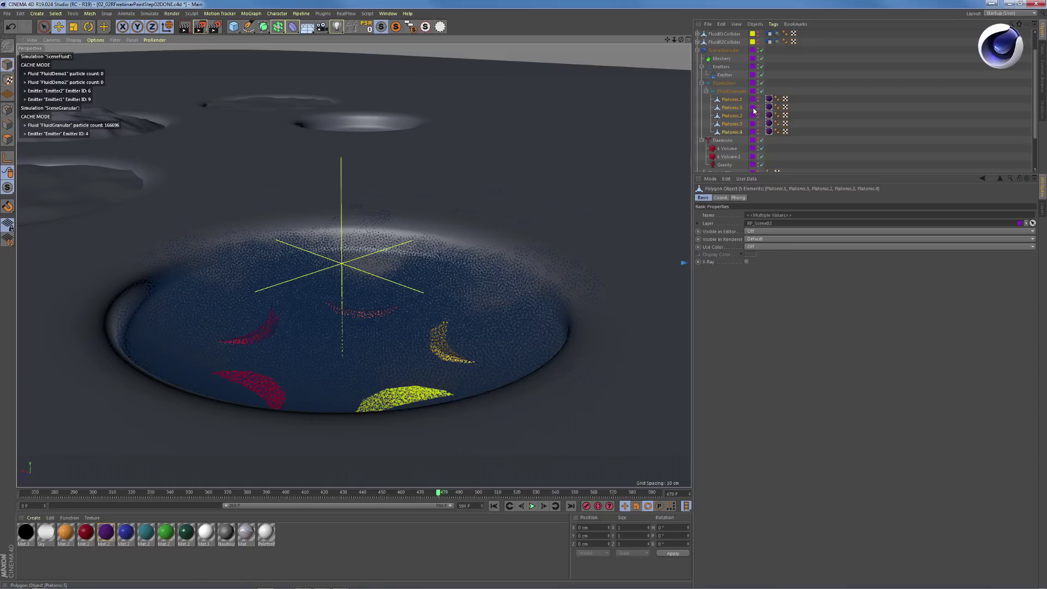
alt+drag(444, 303, 502, 289)
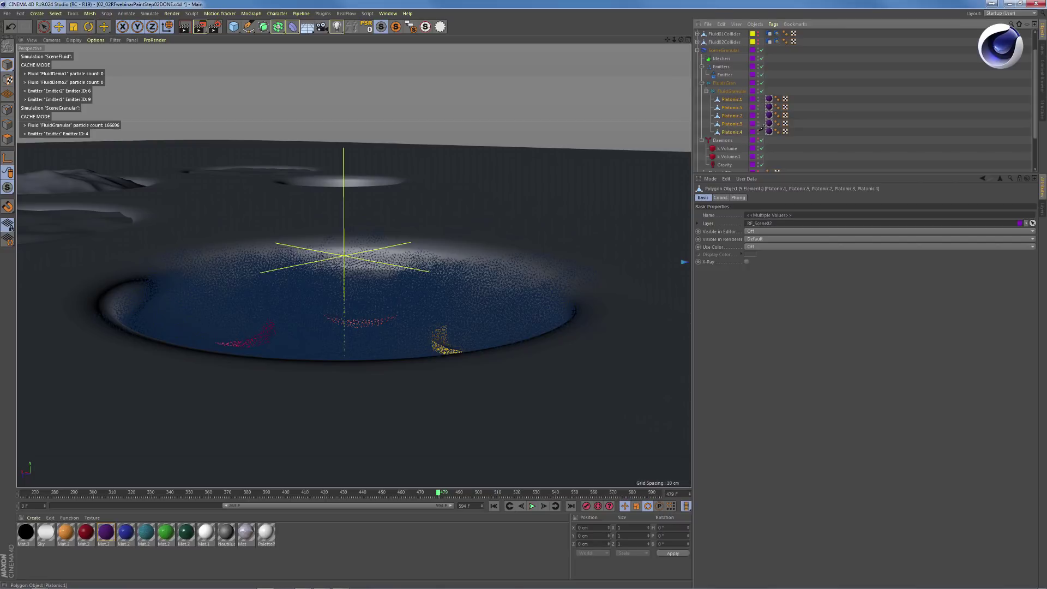
Show FluidGranular's particle settings and enable Render only for its child objects
click(732, 91)
click(771, 199)
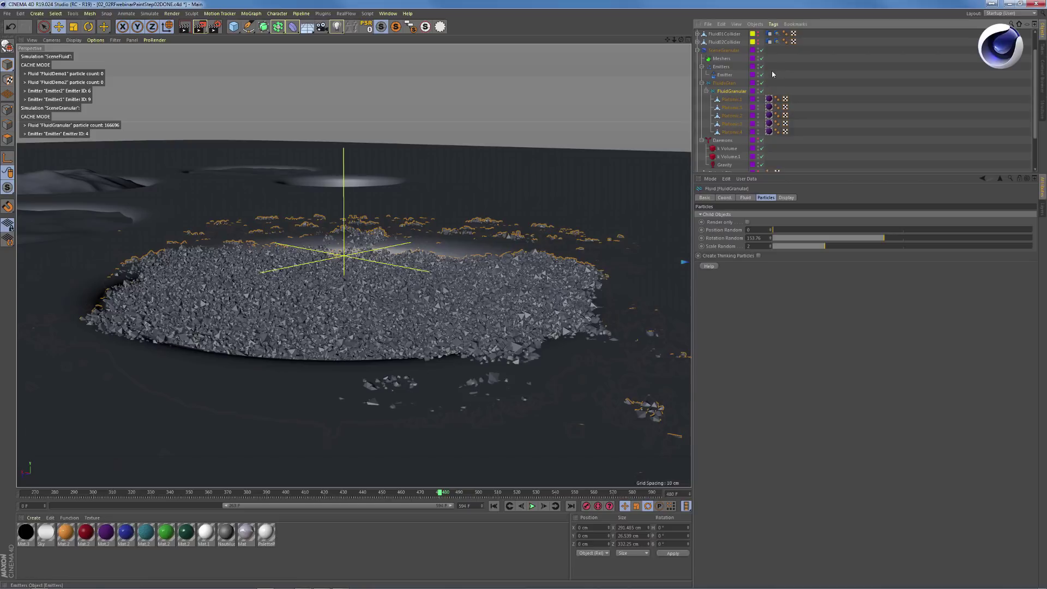
click(747, 222)
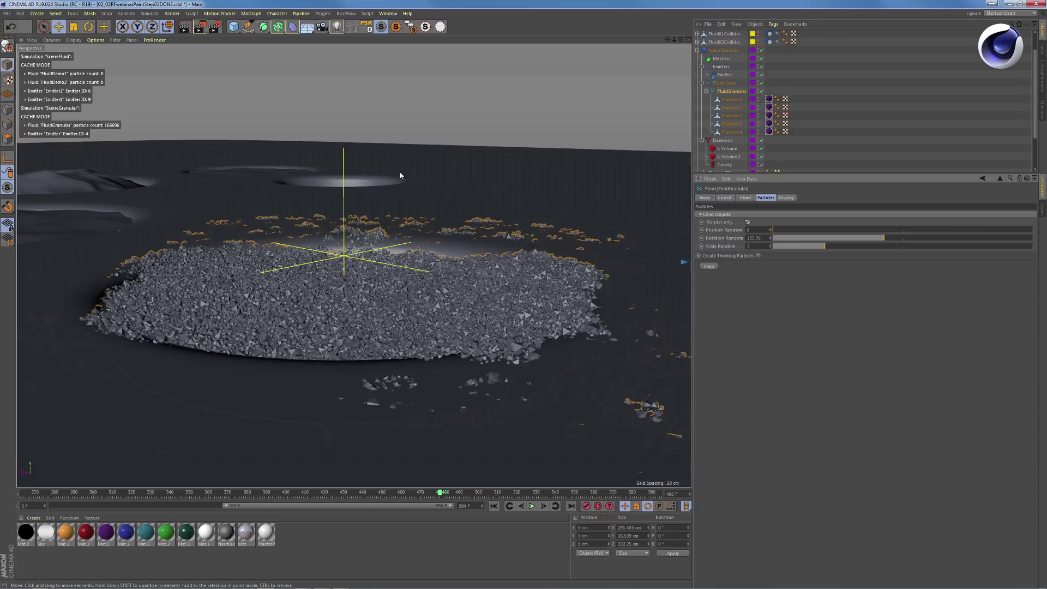
Open the project file 03_01RFwebinarPaintStep03START
key(ctrl+o)
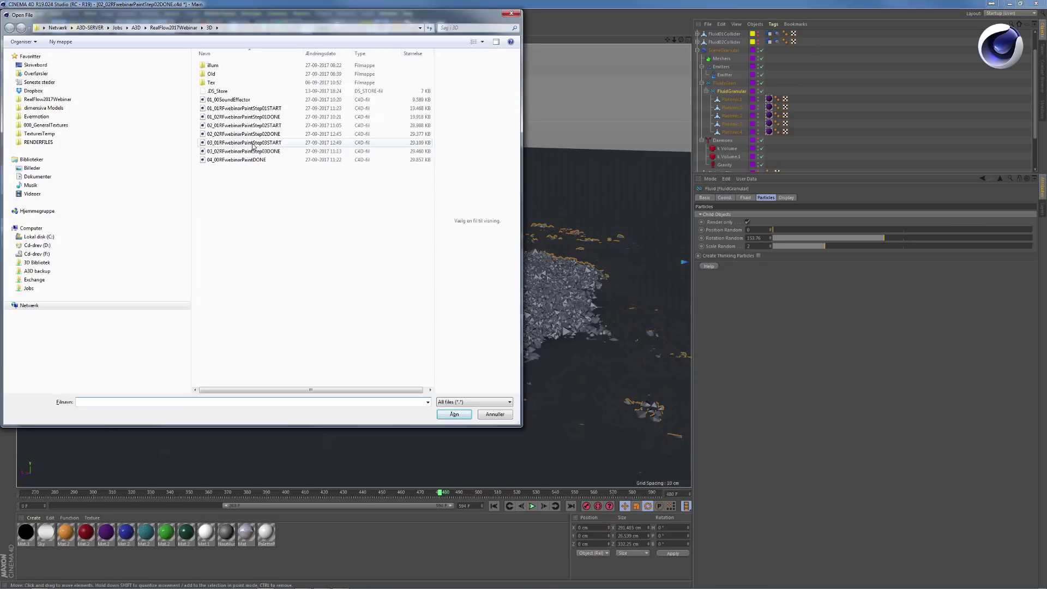
click(263, 142)
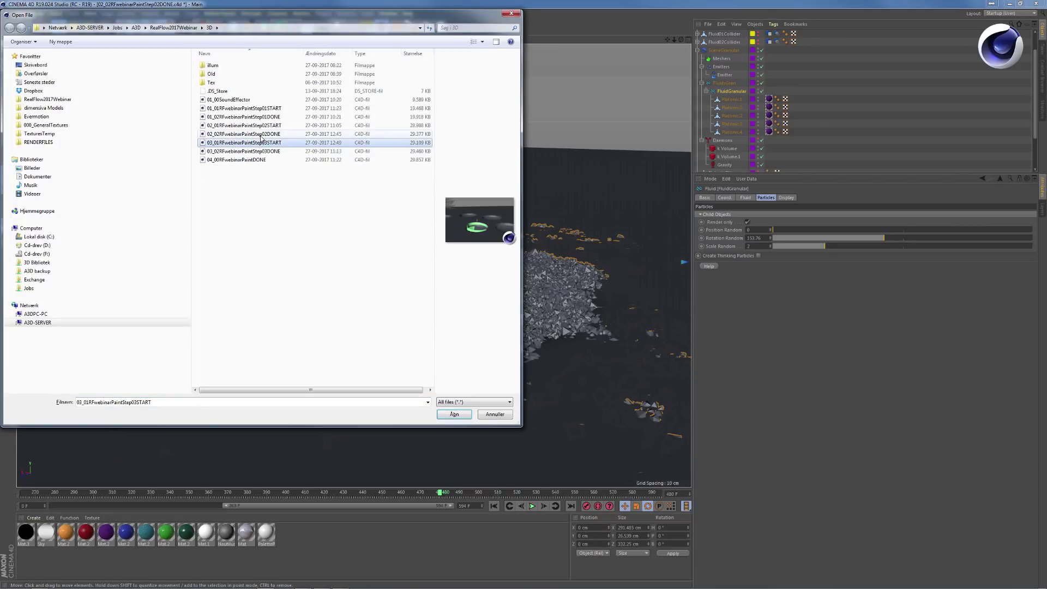
key(Return)
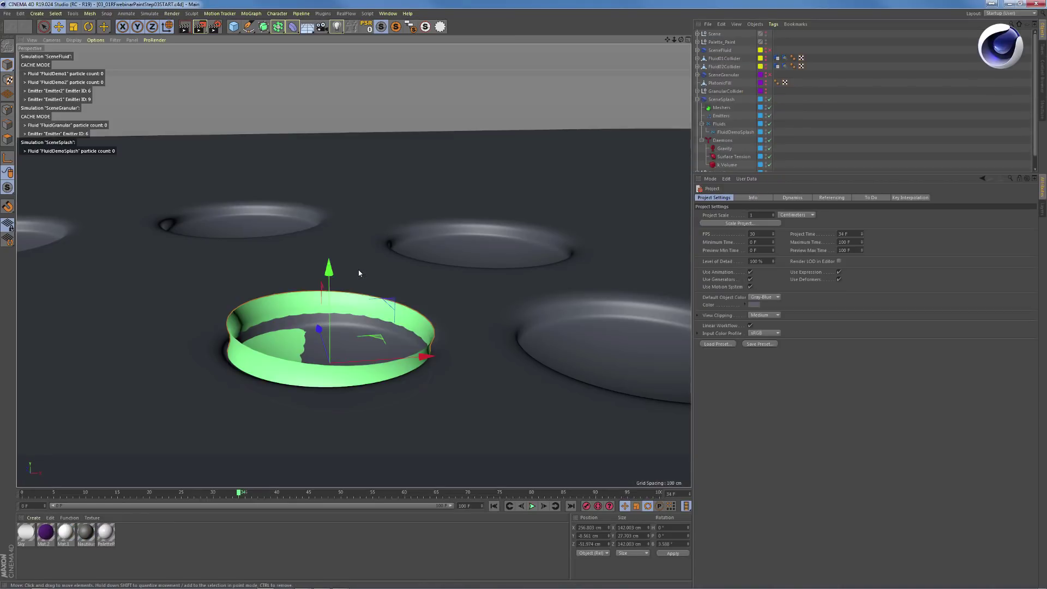
Open the finished project file 03_02RFwebinarPaintStep03DONE
key(ctrl+o)
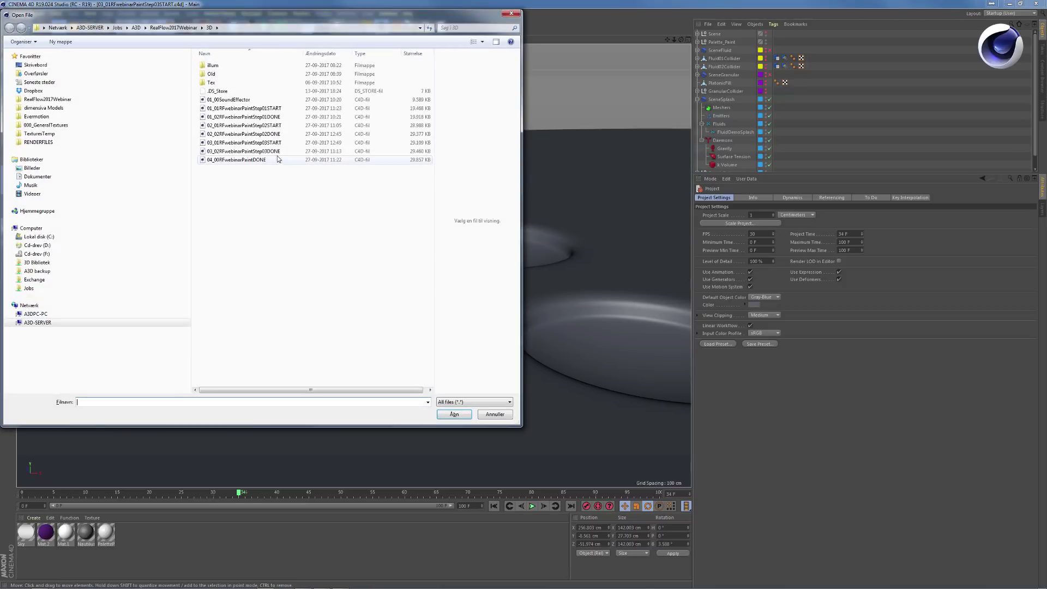
click(276, 152)
double_click(277, 152)
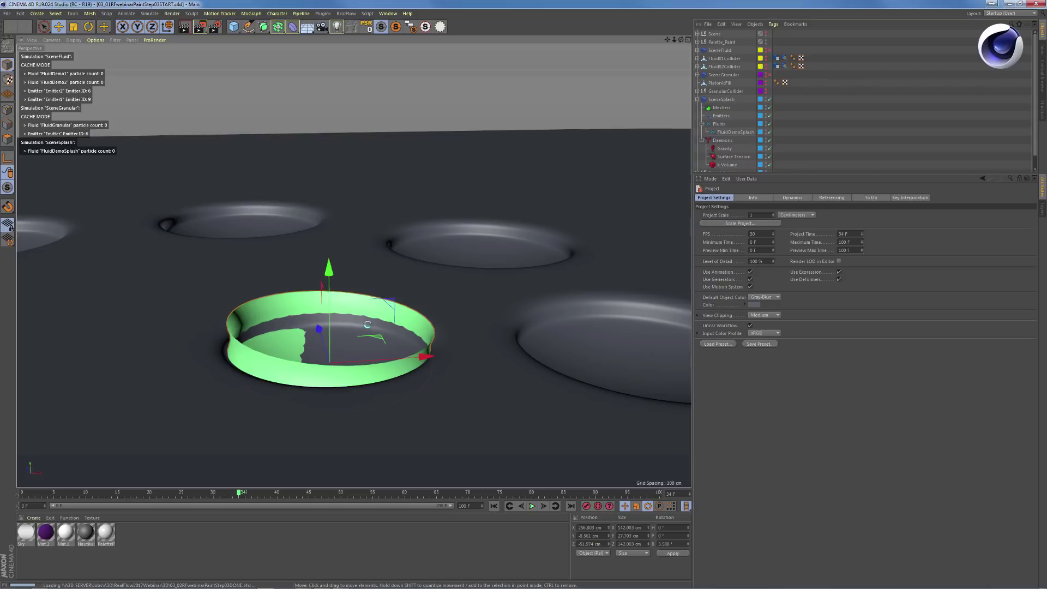
Play the splash simulation and scrub back to frame 600, where the sphere emitter fills with particles
alt+drag(519, 255, 429, 309)
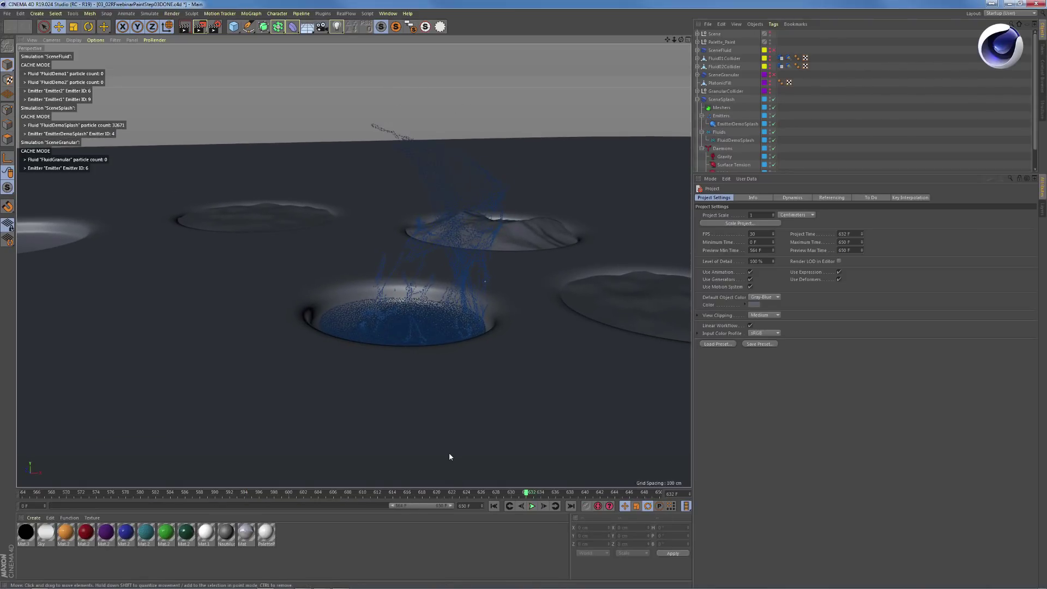
key(F8)
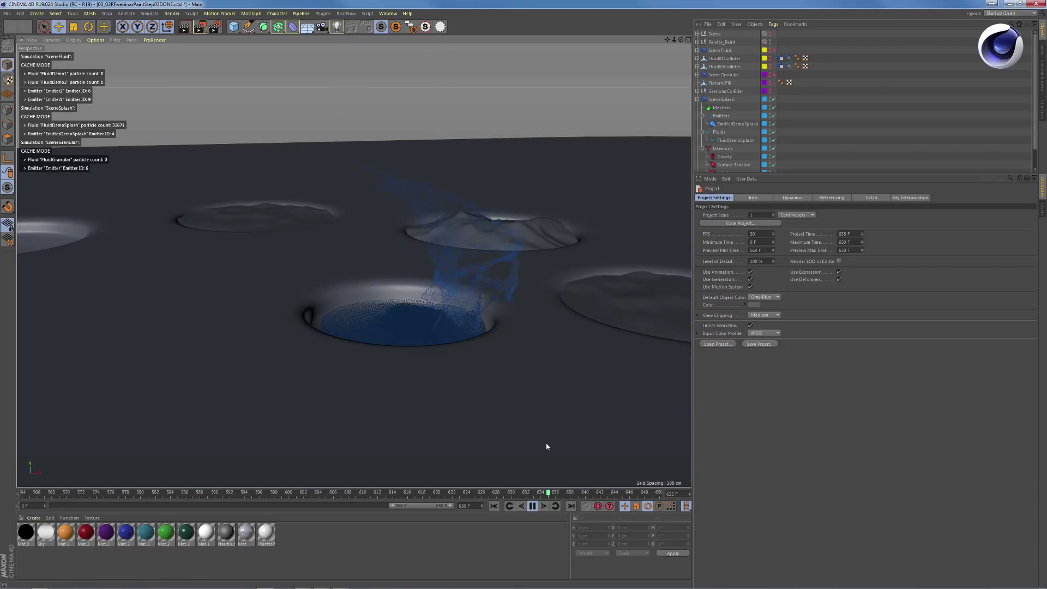
alt+drag(453, 315, 384, 355)
drag(395, 493, 296, 499)
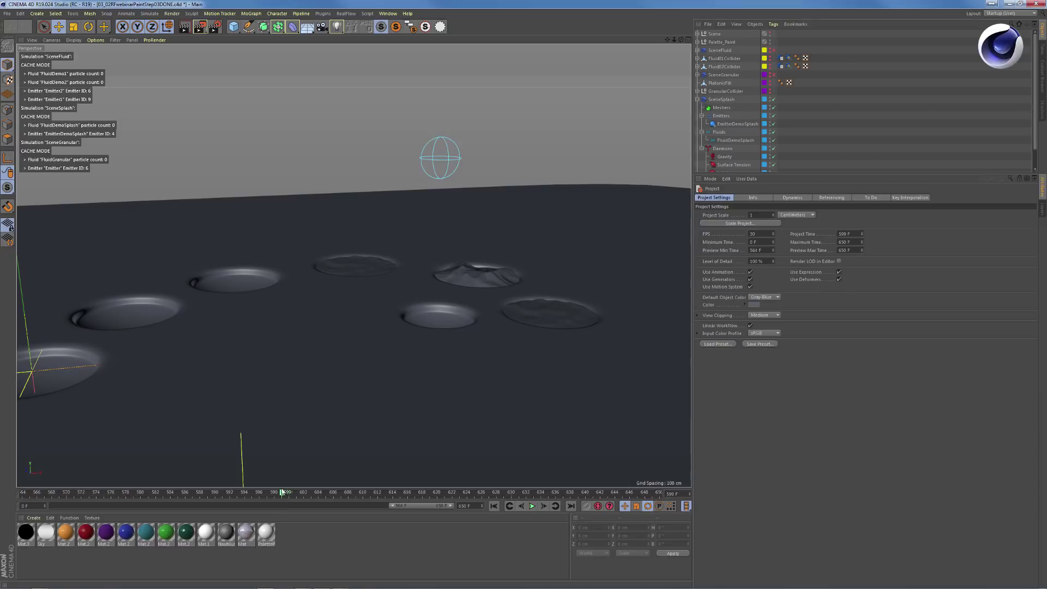
click(293, 494)
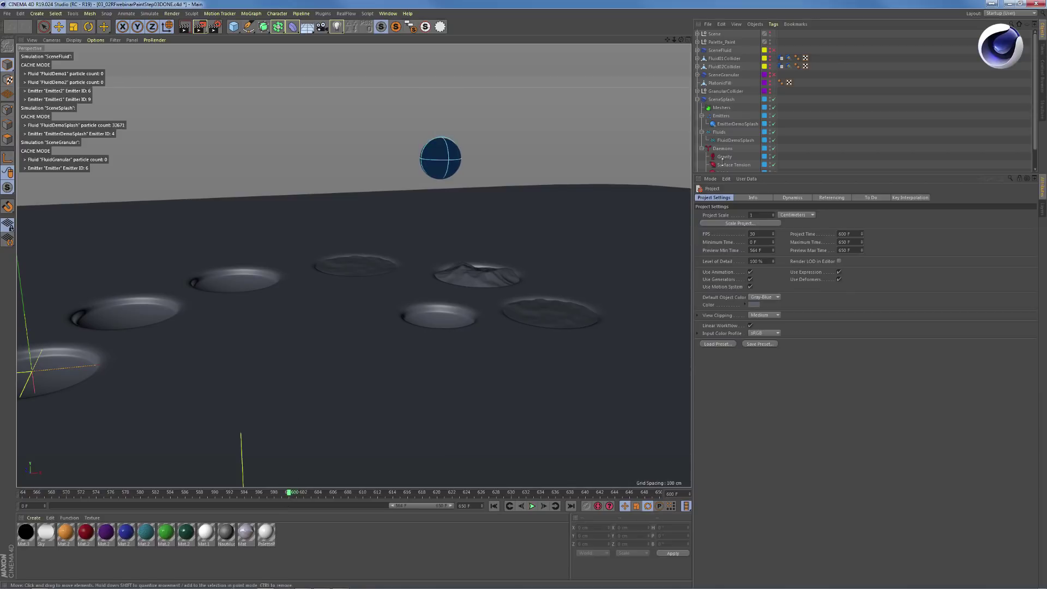
Inspect SceneSplash's cache settings, EmitterDemoSplash's coordinates and FluidDemoSplash's fluid properties
click(730, 100)
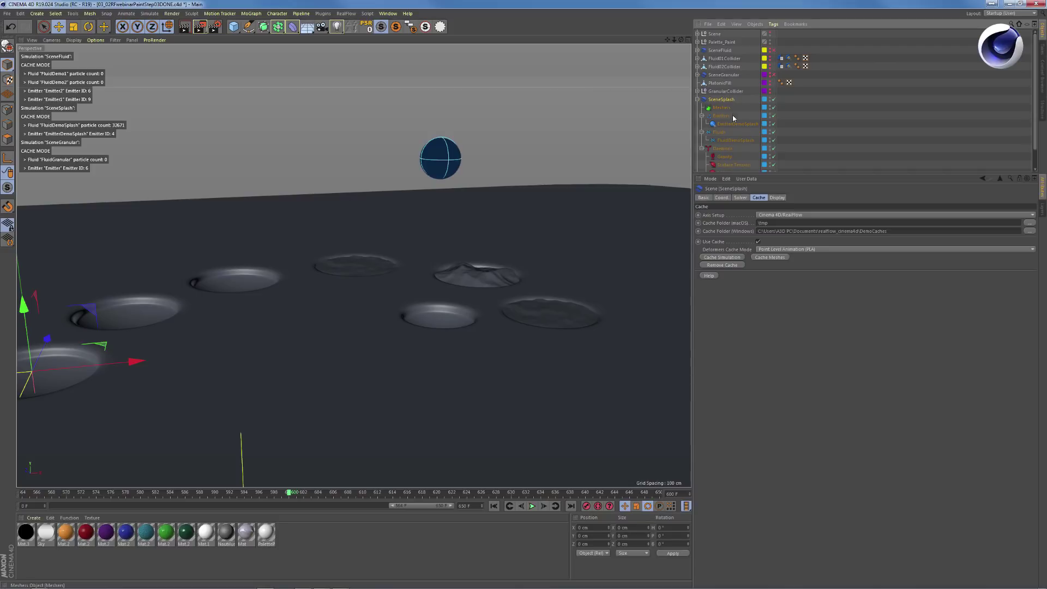
click(732, 124)
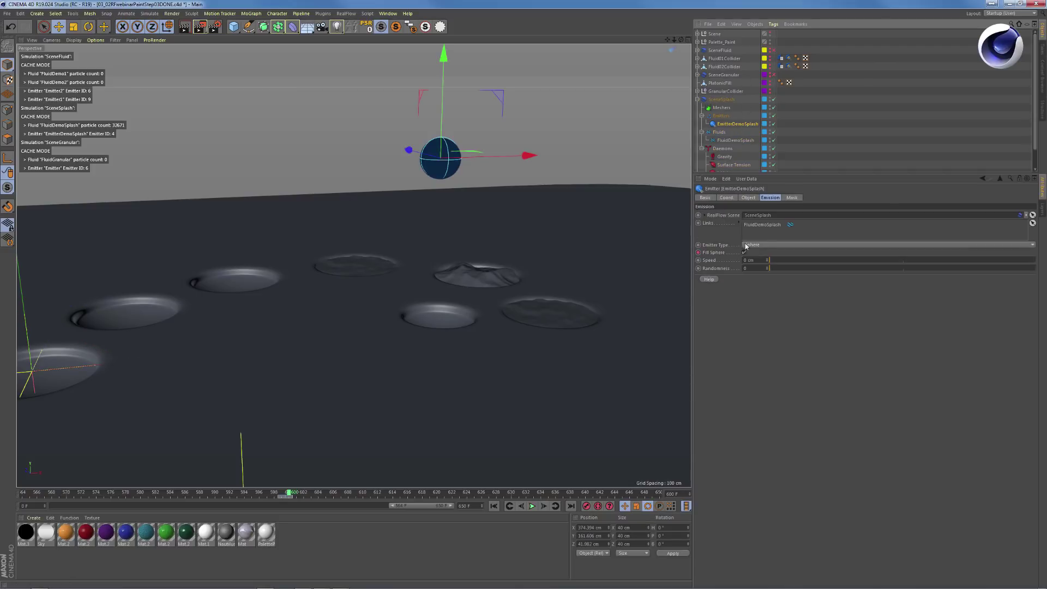
click(749, 198)
click(726, 197)
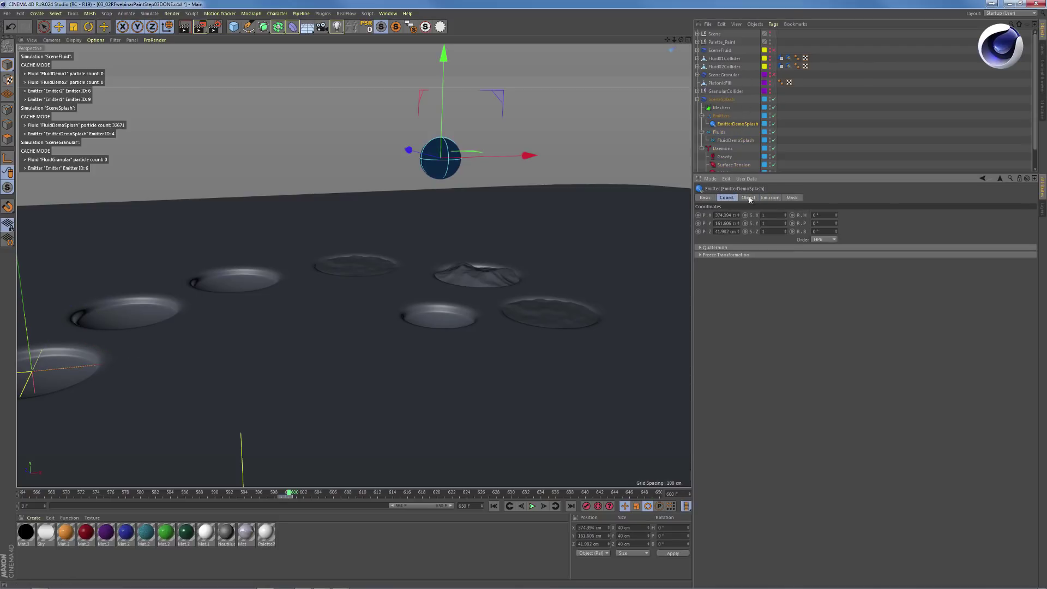
click(735, 140)
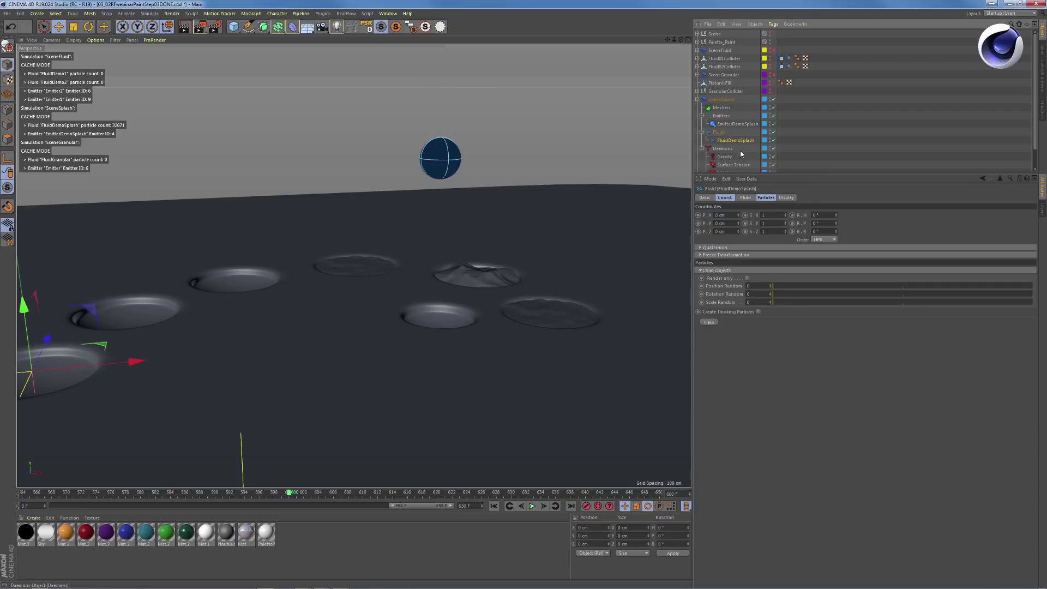
click(745, 198)
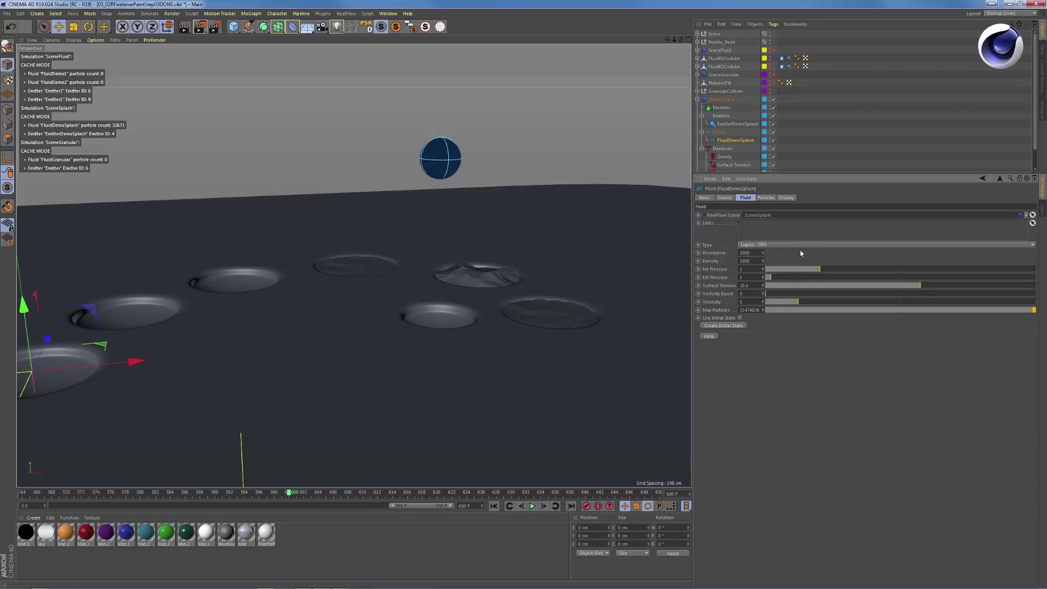
Examine EmitterDemoSplash's animated Fill Sphere option around frames 599 and 600 and play back the splash it triggers
click(741, 124)
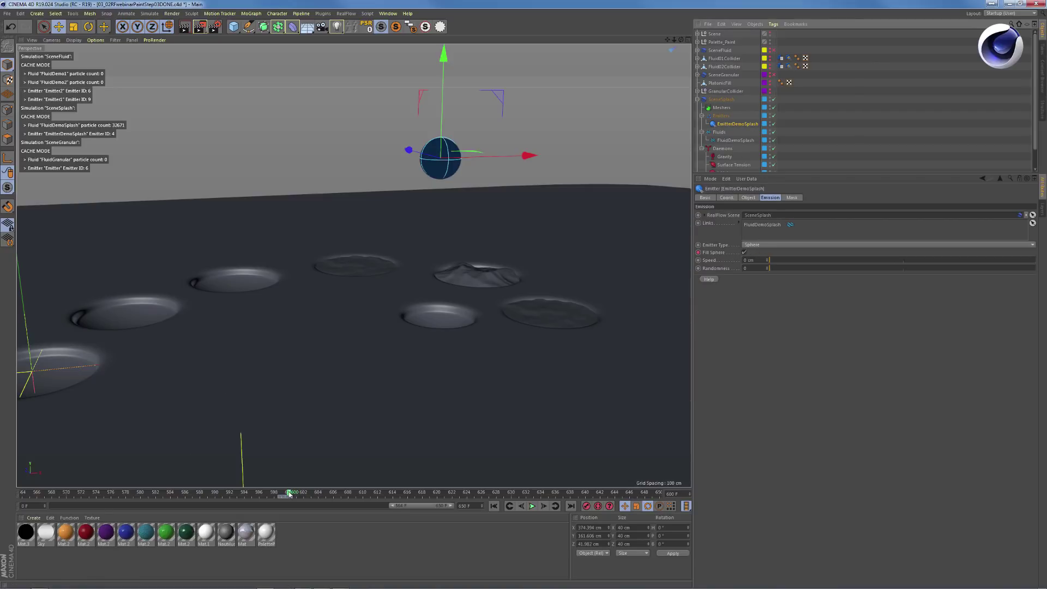
drag(287, 494, 282, 494)
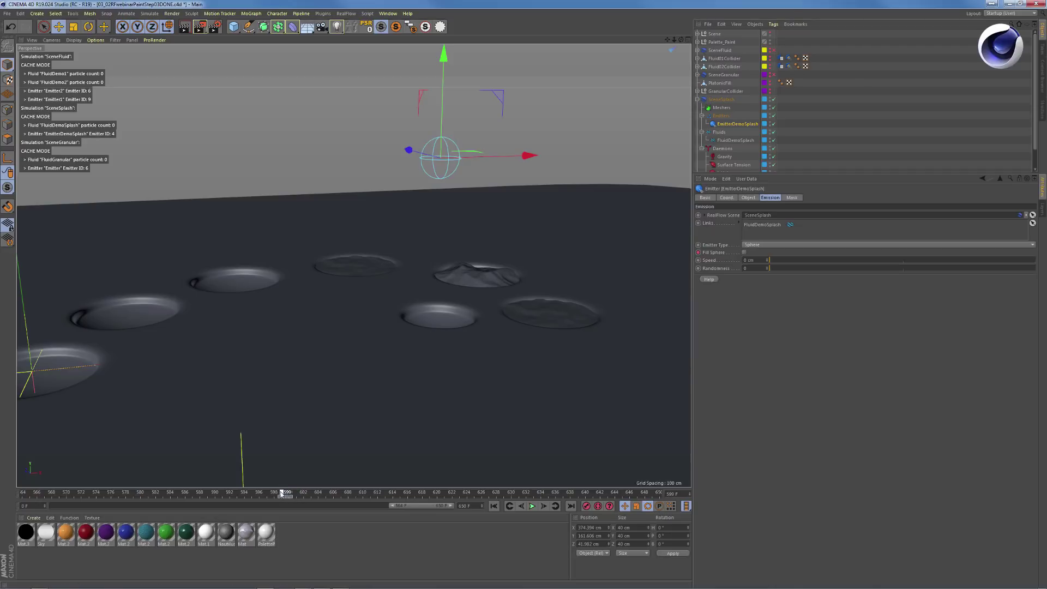
key(F8)
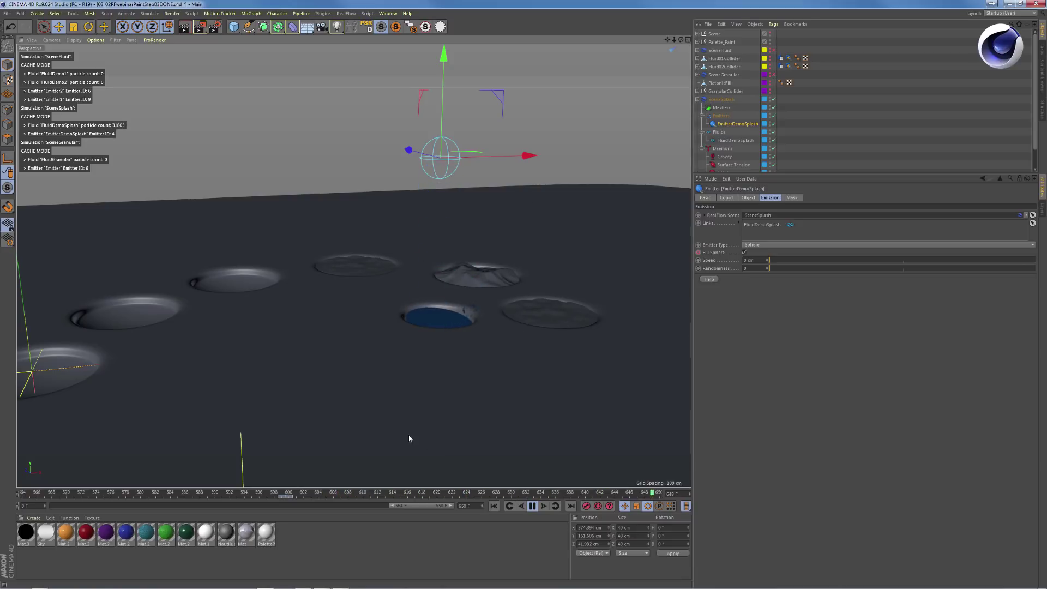
key(F8)
drag(259, 495, 282, 493)
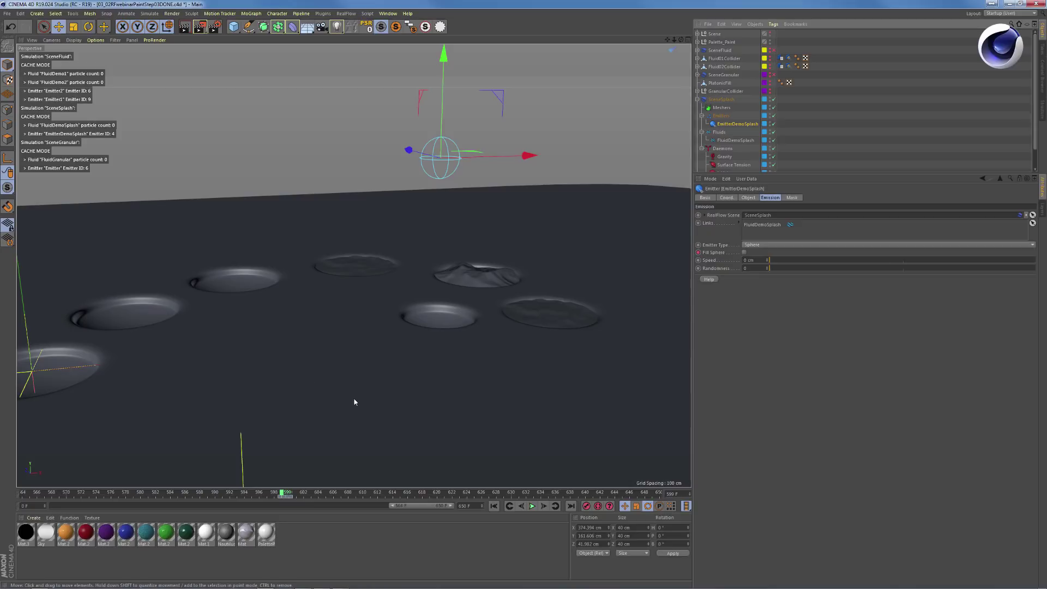
click(744, 252)
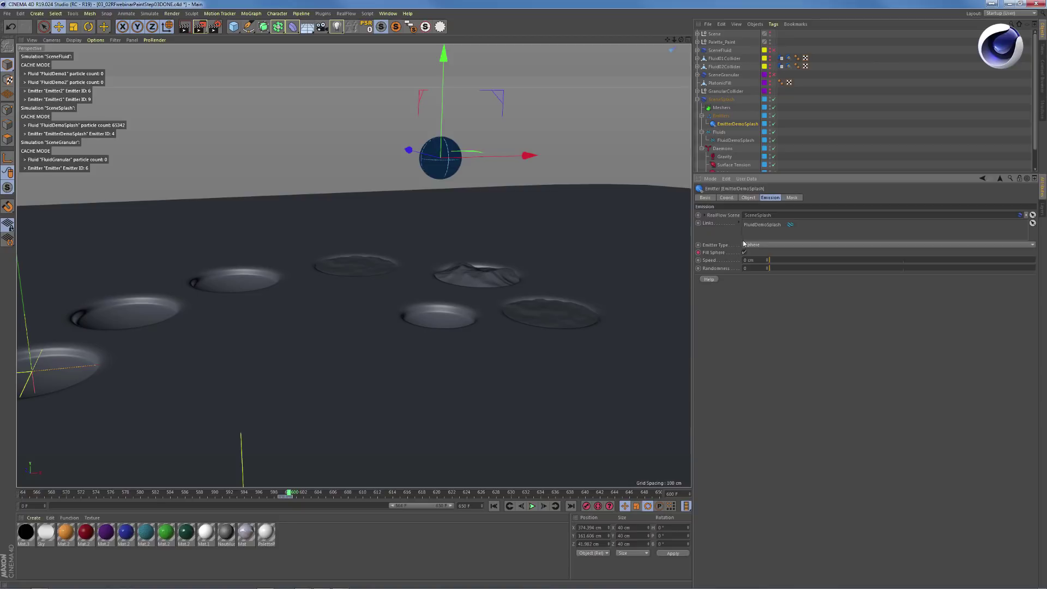
key(F8)
key(F8)
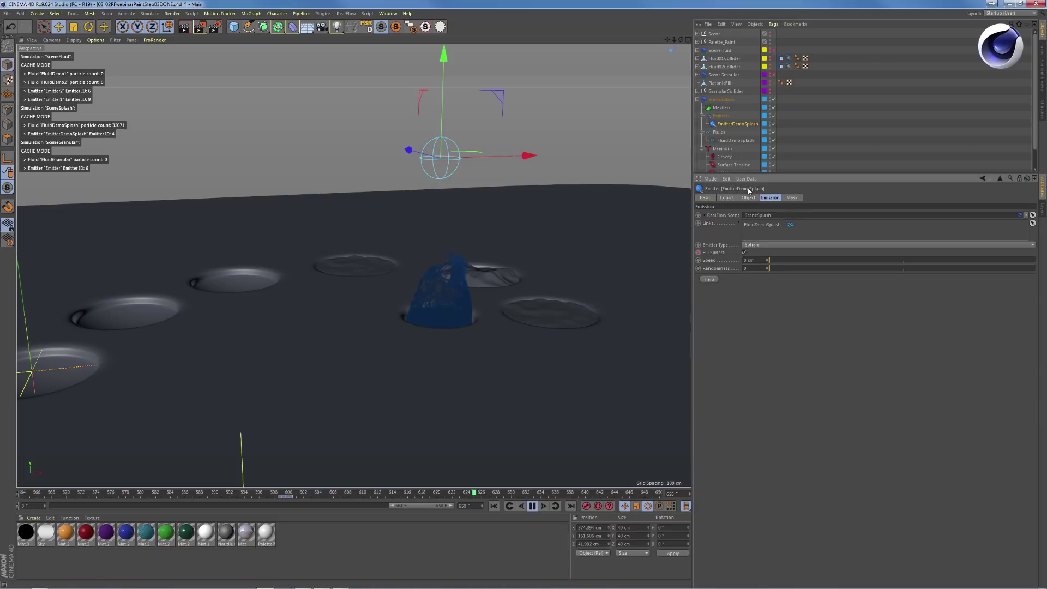
Make the Oil Tank2.1 collider visible in the editor and play the splash against it up close
scroll(807, 120, down, 2)
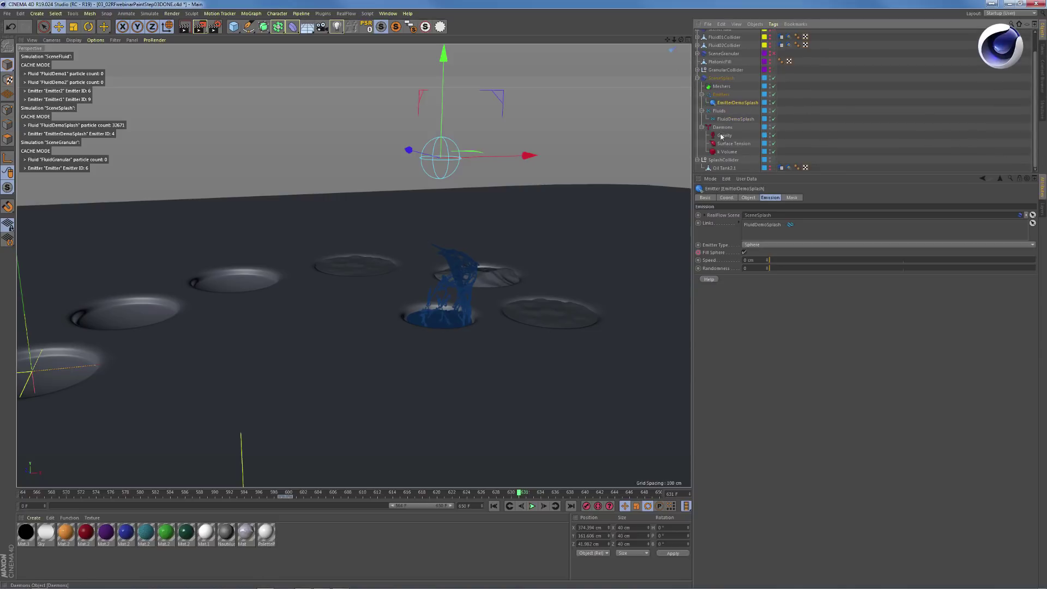
click(743, 167)
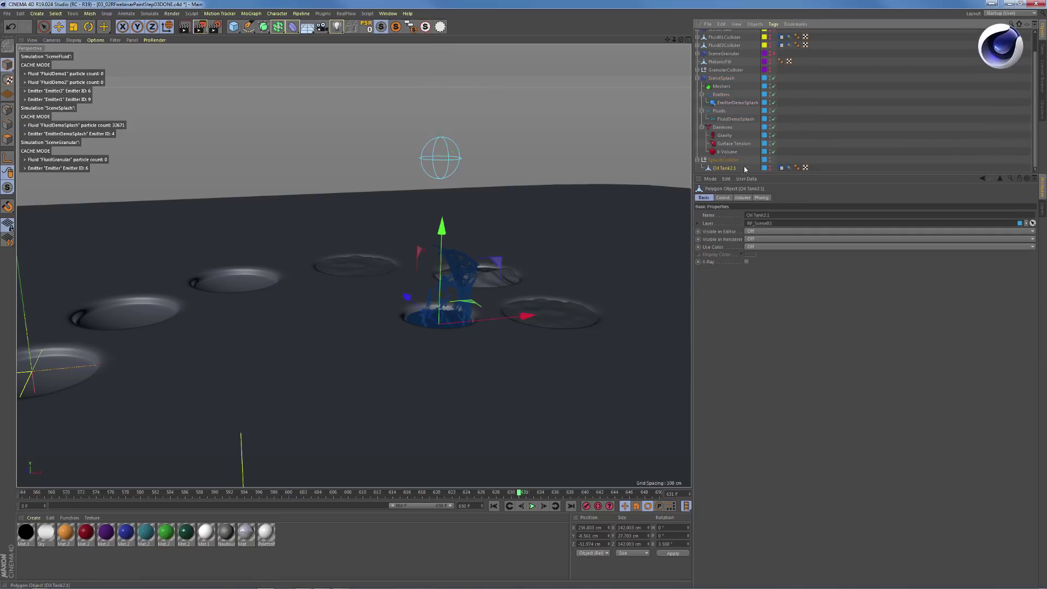
click(770, 169)
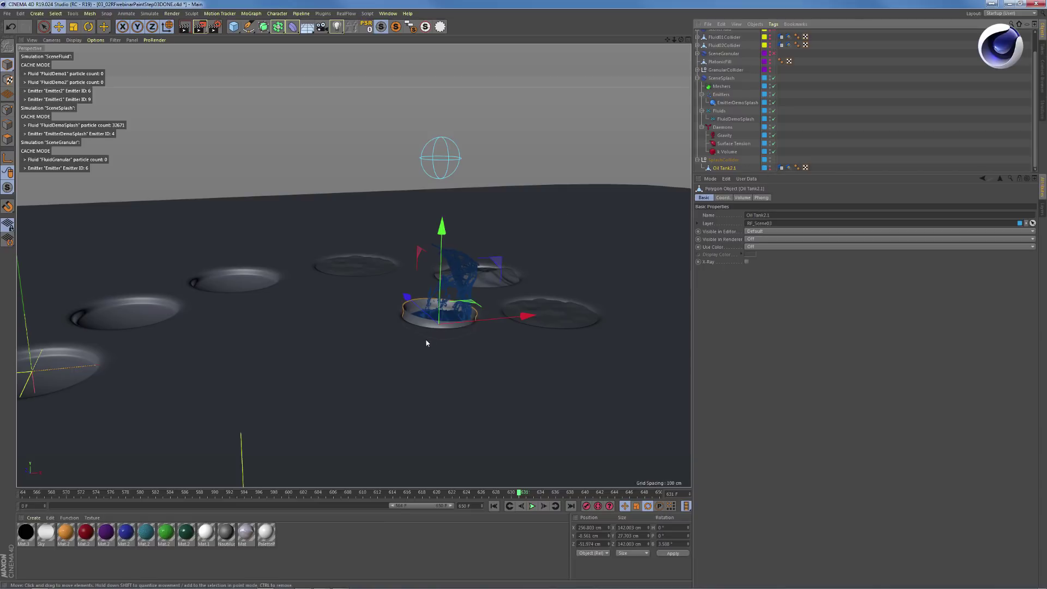
scroll(420, 338, up, 10)
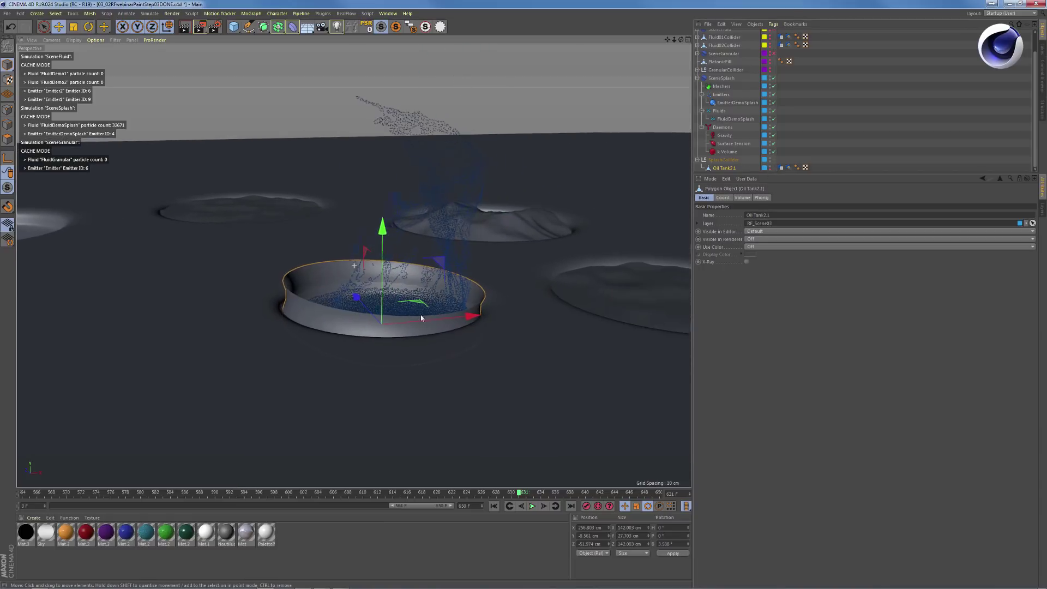
alt+drag(444, 308, 447, 298)
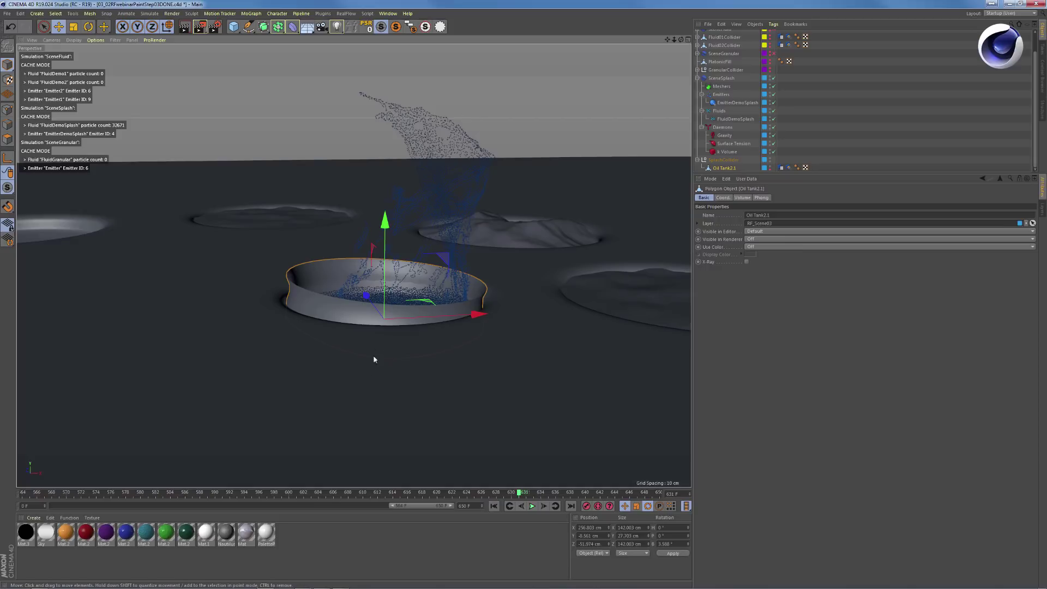
key(F8)
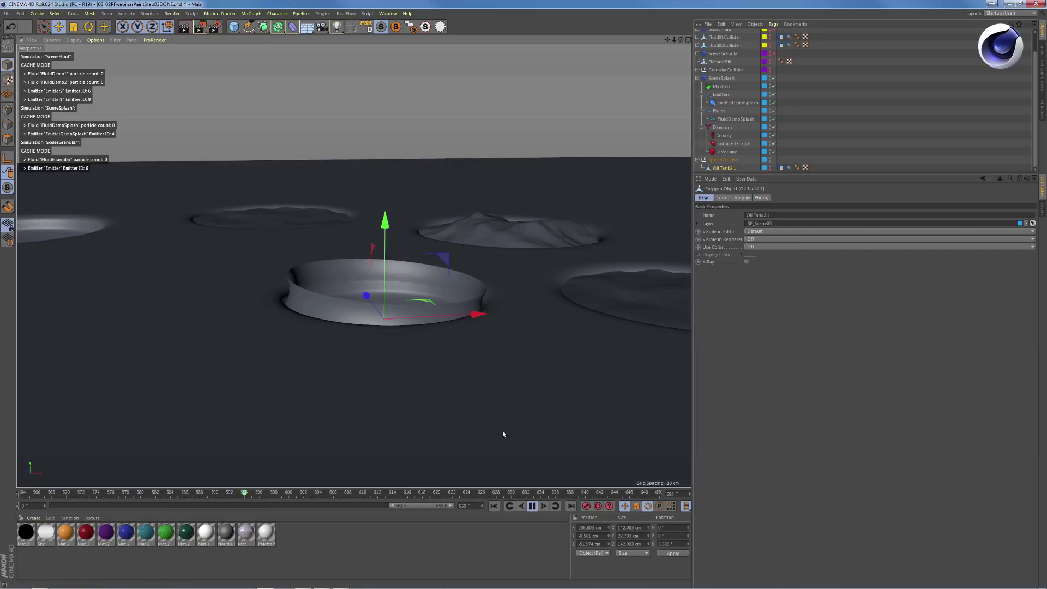
key(F8)
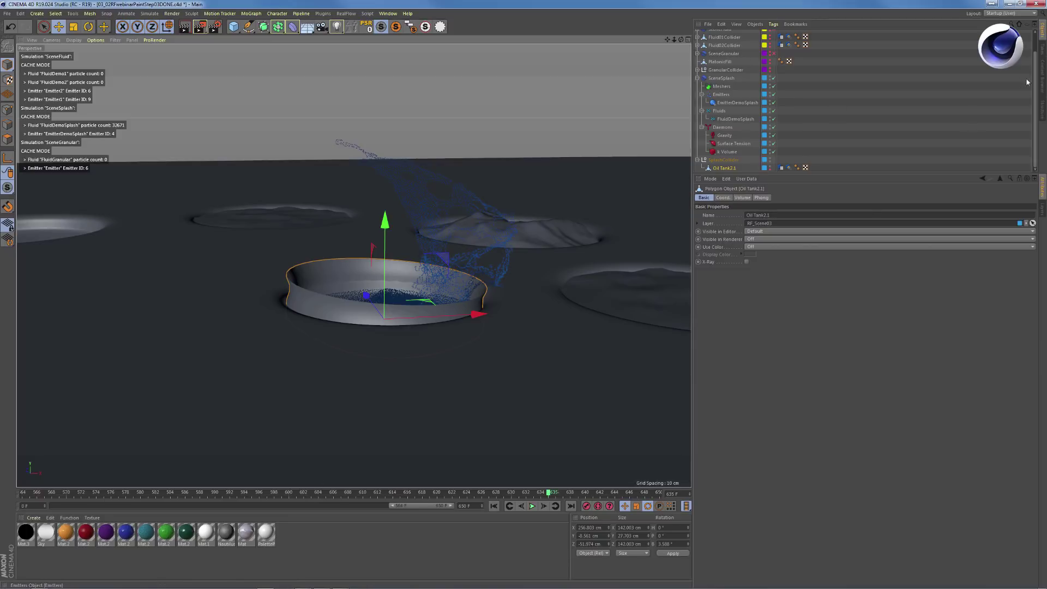
Look through CameraMain and extend the preview range back to frame 0 to scrub through the camera move
drag(1035, 48, 1009, 17)
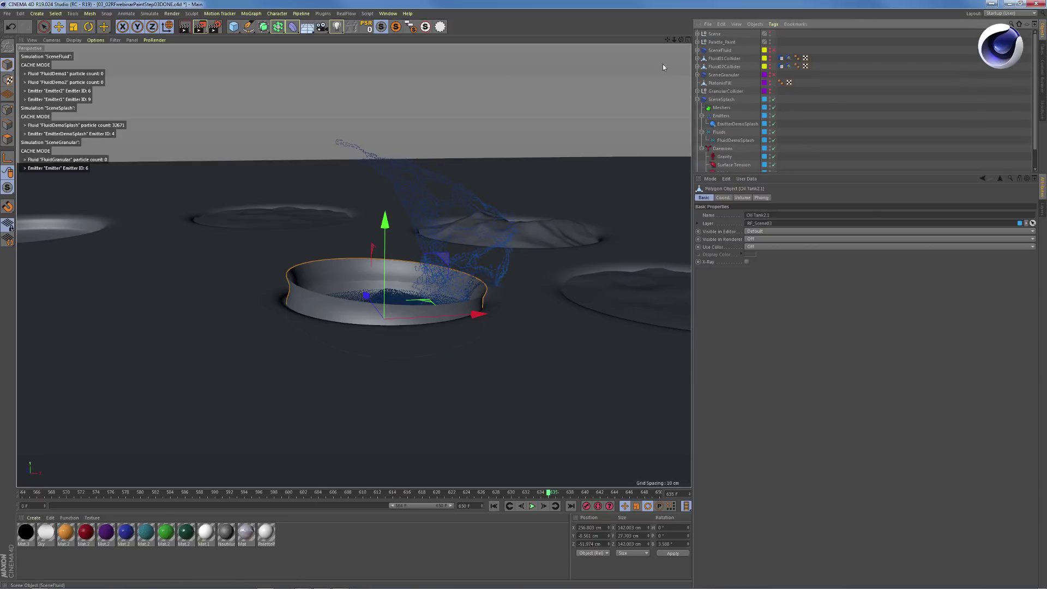
alt+middle_drag(431, 327, 550, 321)
mouse_move(534, 319)
alt+right_down()
mouse_move(436, 332)
mouse_move(441, 306)
alt+right_up()
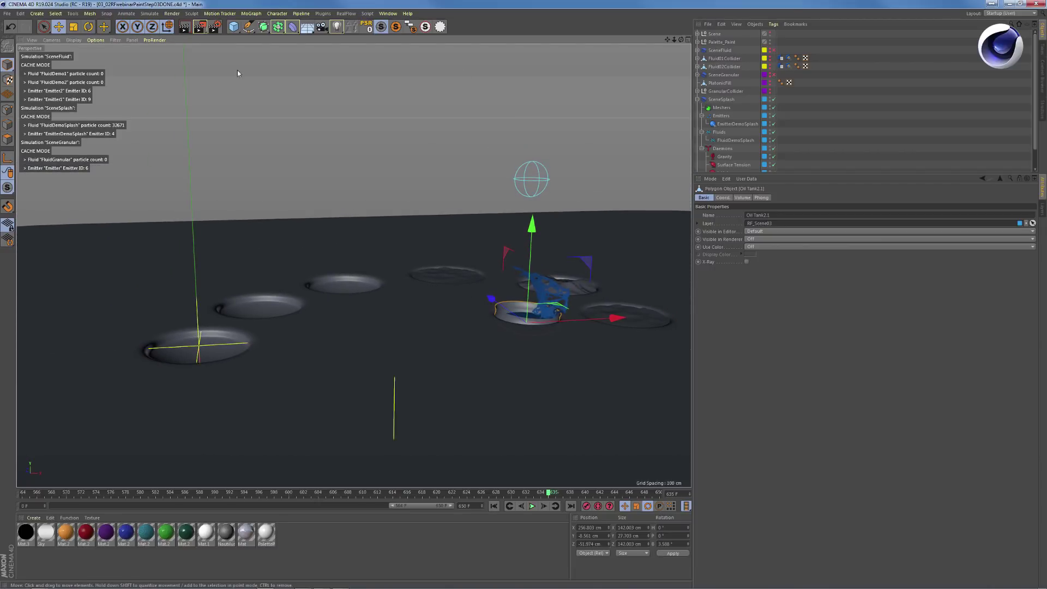
click(697, 34)
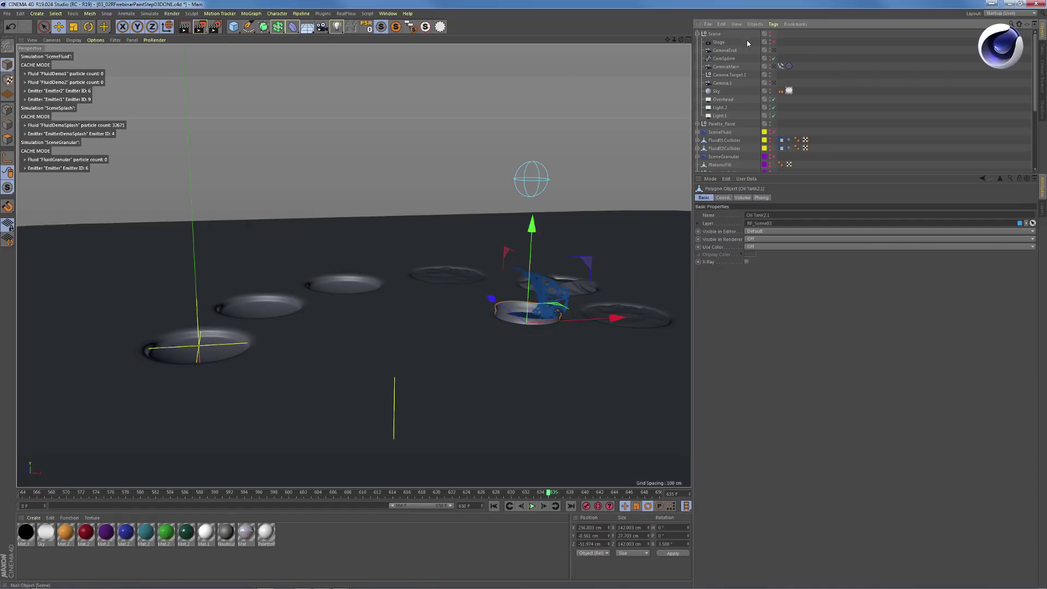
click(773, 66)
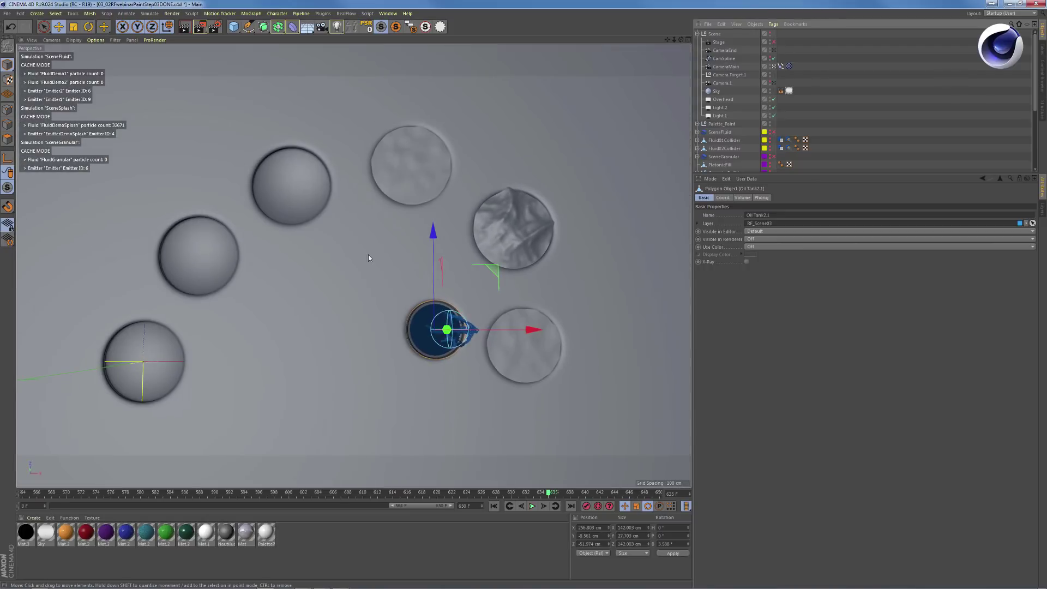
click(236, 492)
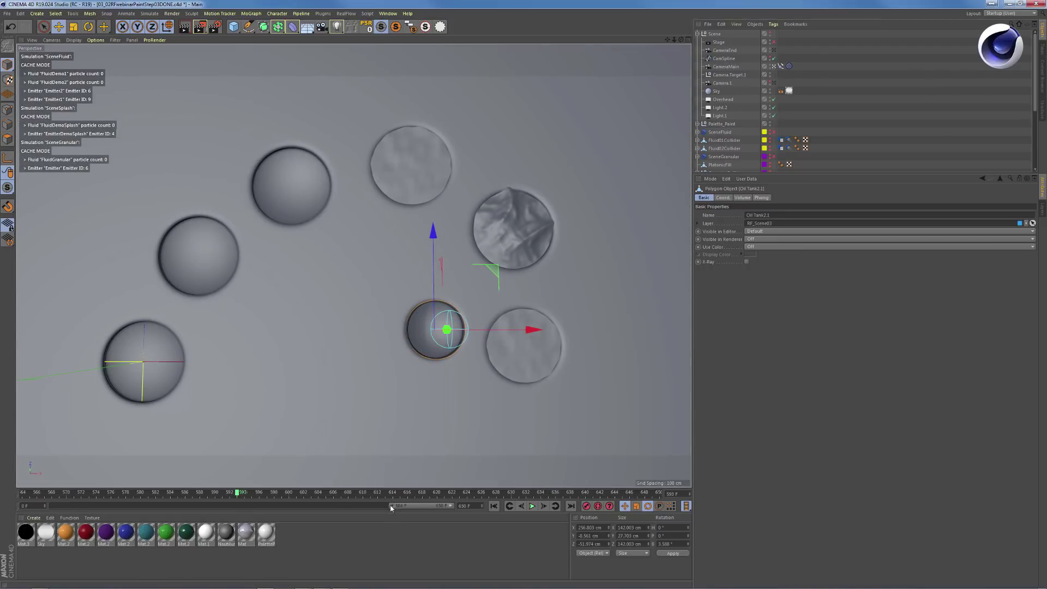
drag(391, 505, 1, 524)
drag(118, 492, 268, 492)
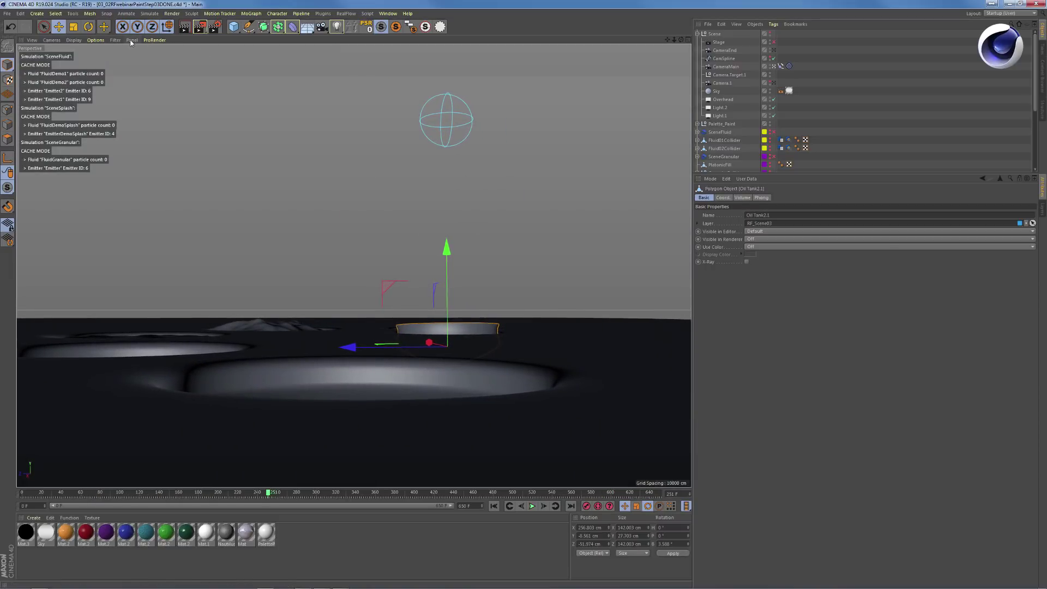
Open the finished project file 04_00RFwebinarPaintDONE
click(101, 42)
key(ctrl+o)
click(256, 160)
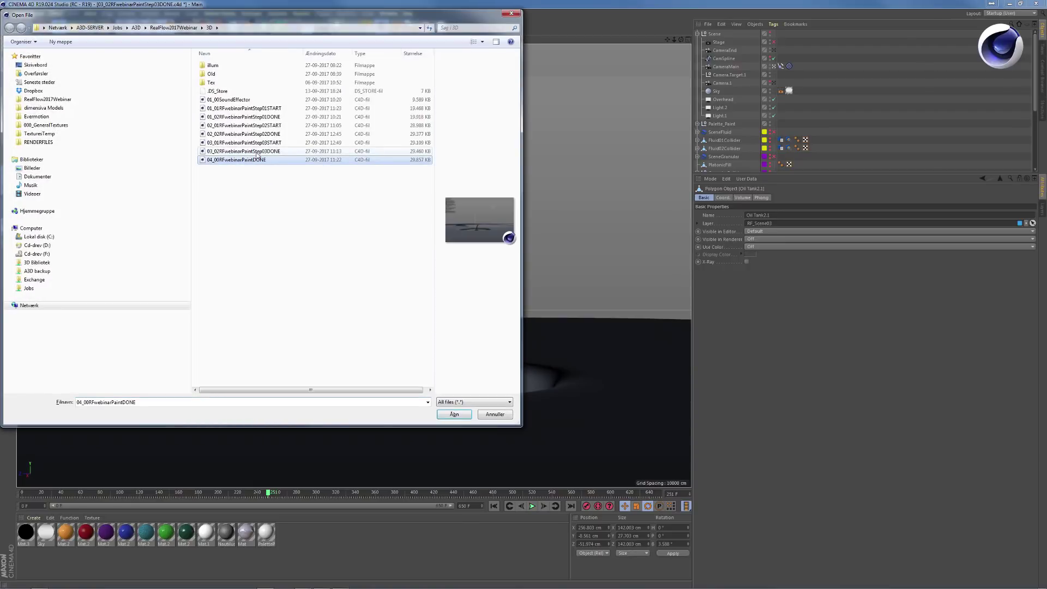
key(Return)
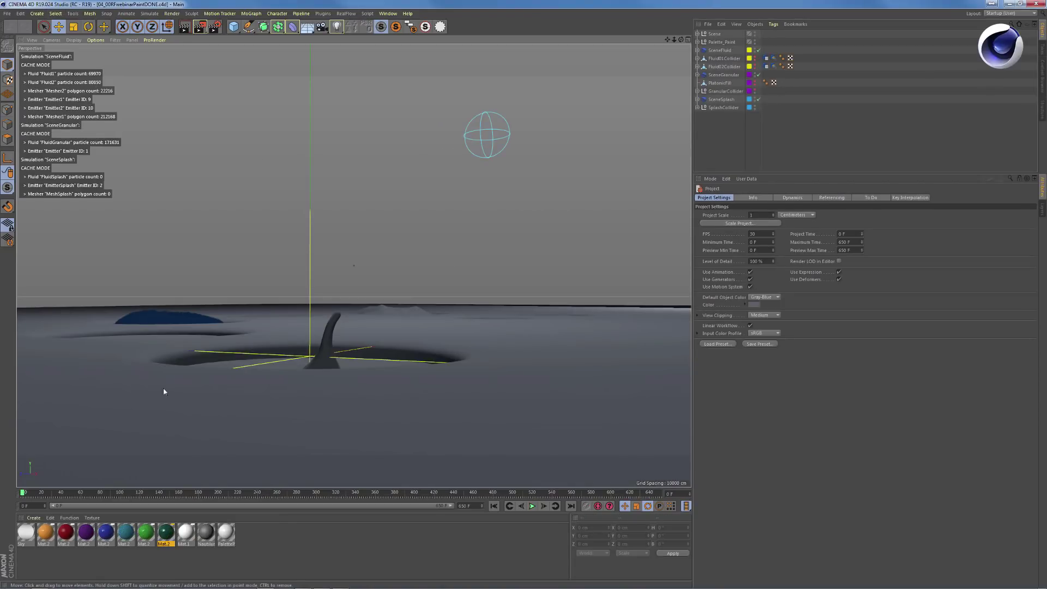
Inspect CameraMain's object properties and its Align to Spline tag in the Scene group
click(697, 34)
click(732, 67)
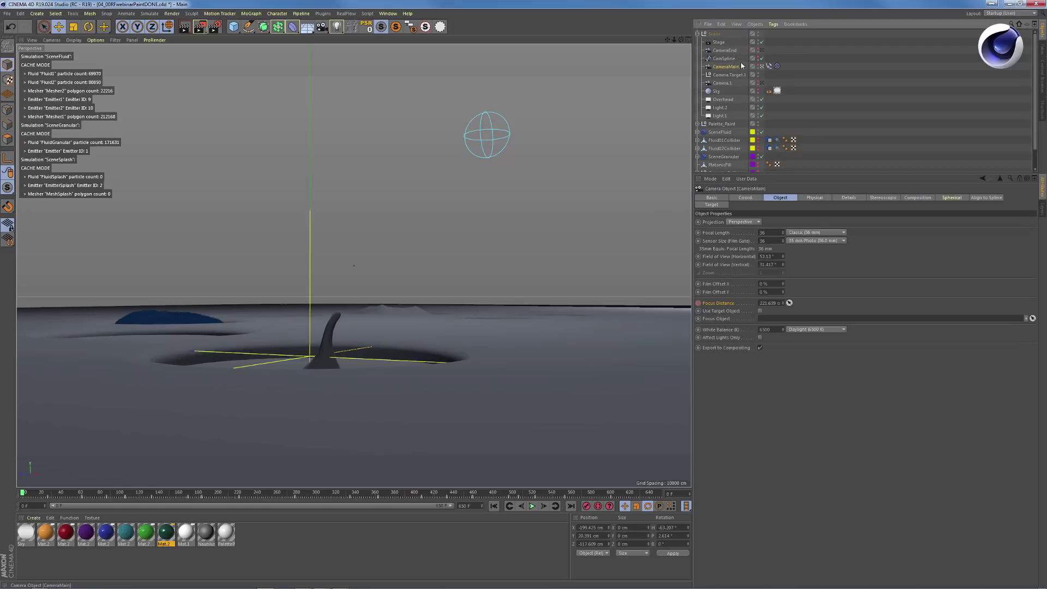
click(768, 66)
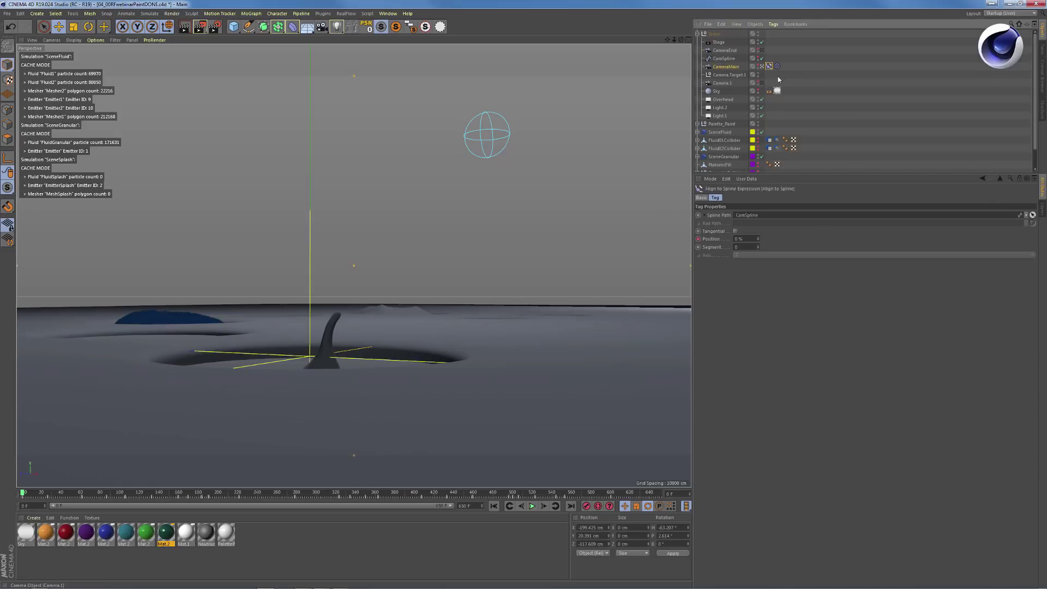
Check the view through CameraEnd with the Stage object disabled, and enable Stage again
click(725, 50)
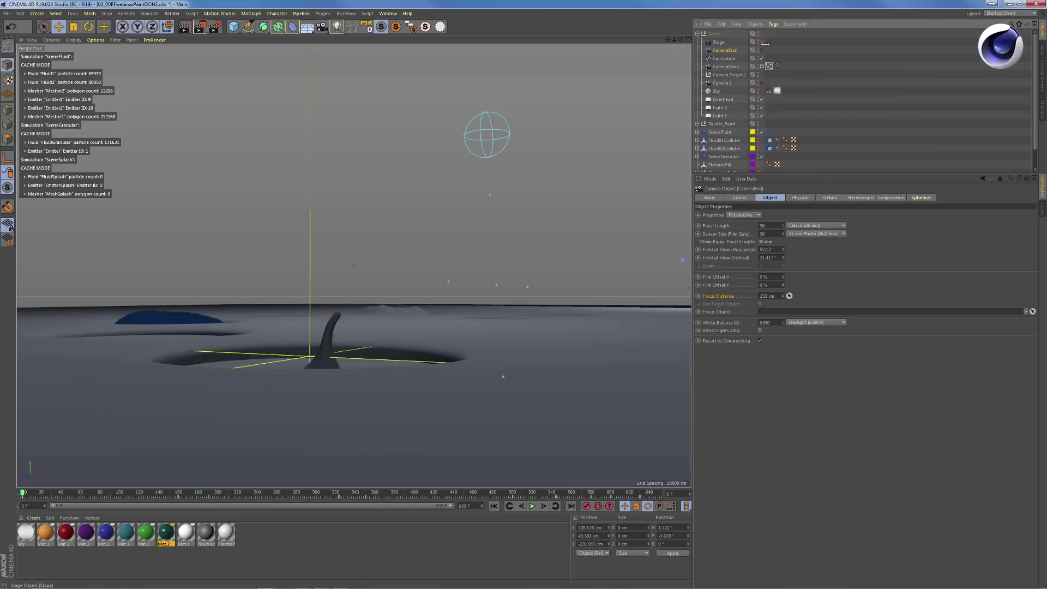
click(762, 50)
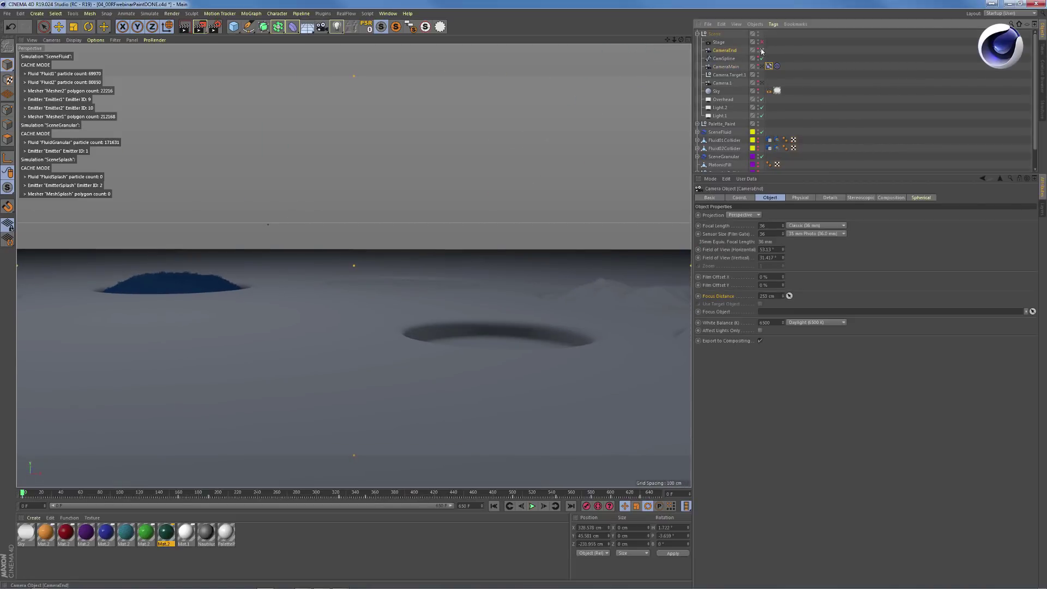
click(761, 42)
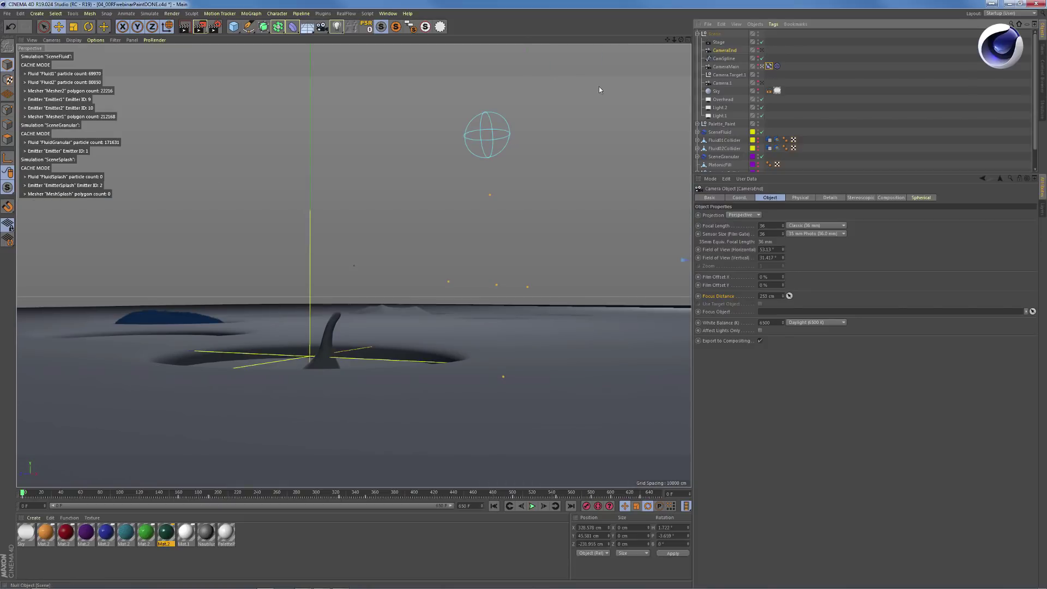
Turn on depth of field in the viewport for CameraMain and display the geometry with its mesh lines
click(726, 66)
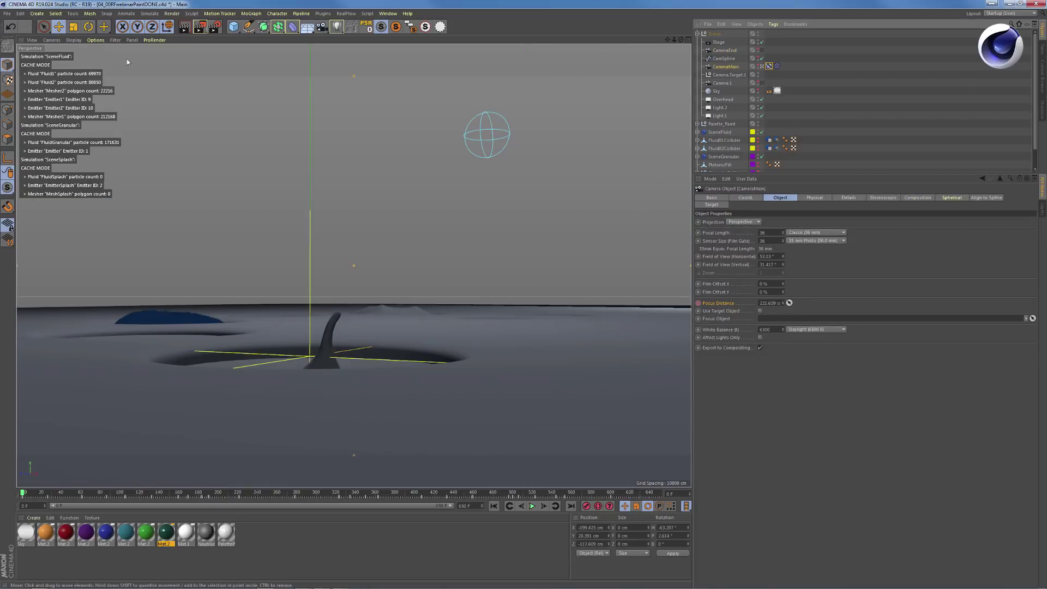
click(96, 40)
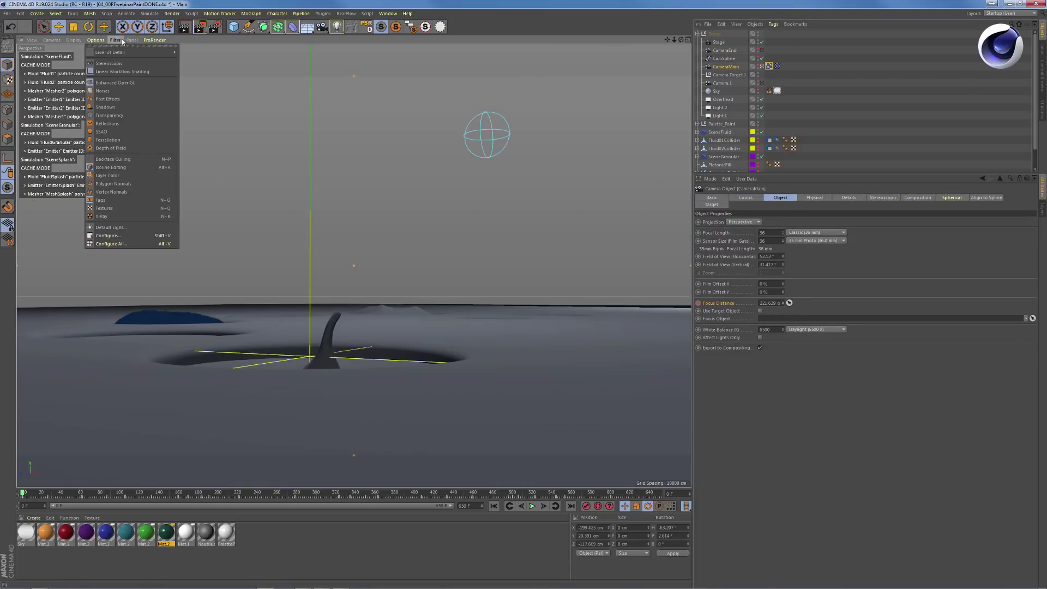
click(113, 146)
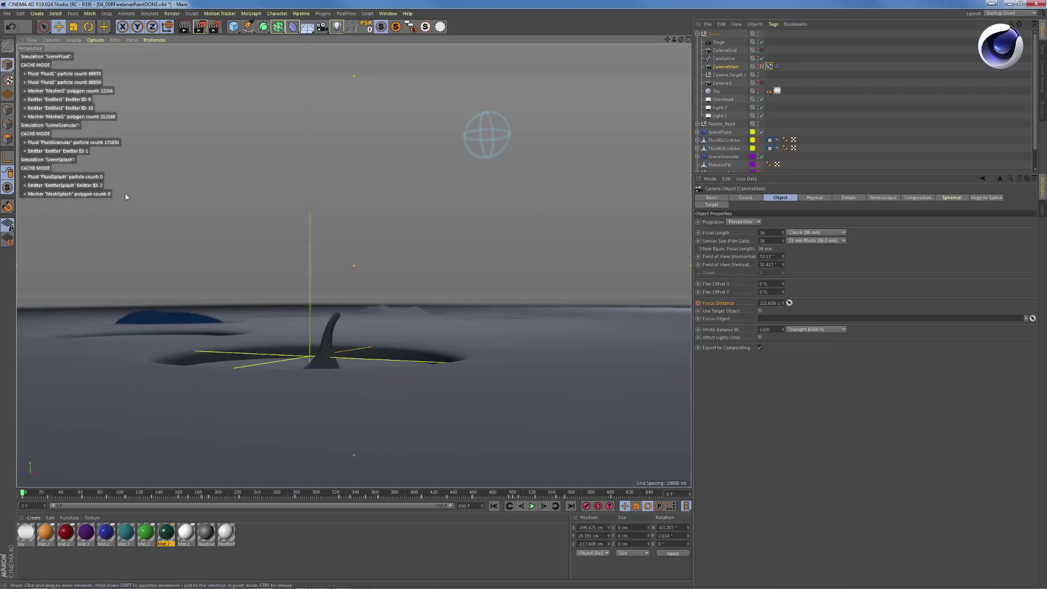
right_click(347, 353)
click(370, 430)
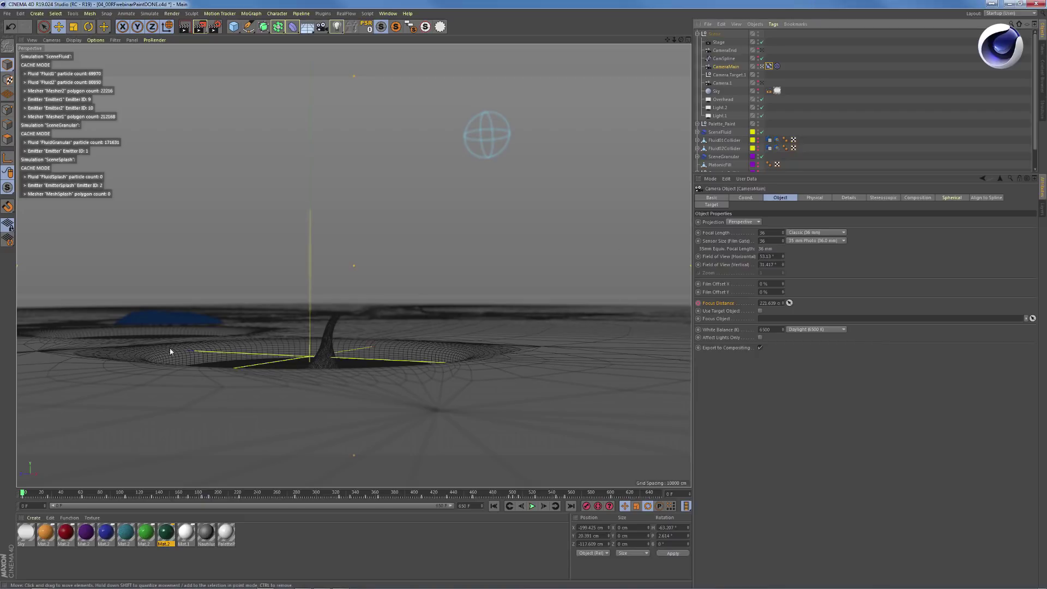
Delete the animation track from CameraMain's Focus Distance
right_click(717, 304)
mouse_move(739, 308)
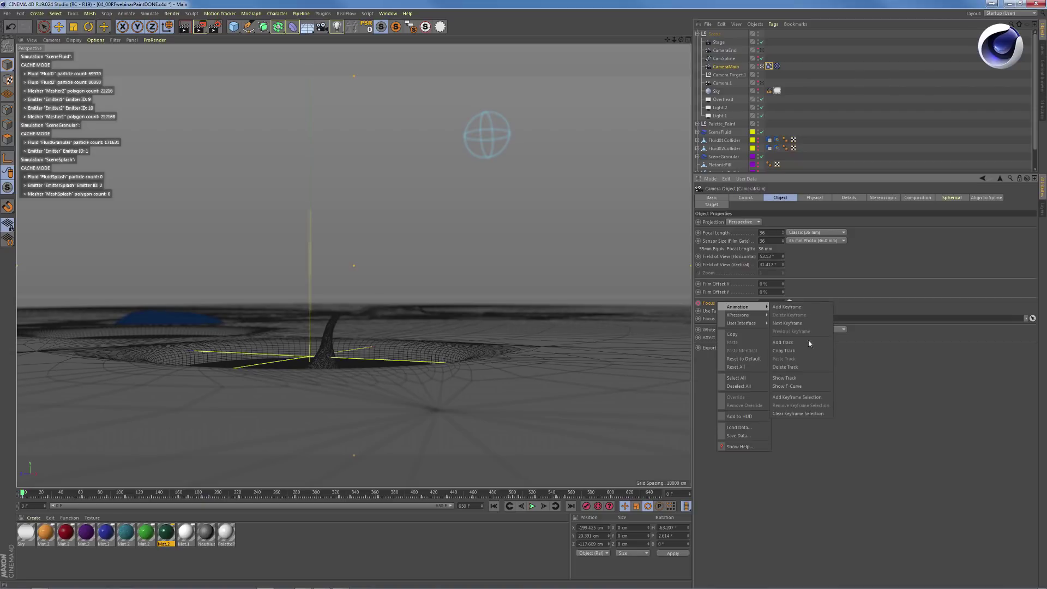
click(793, 368)
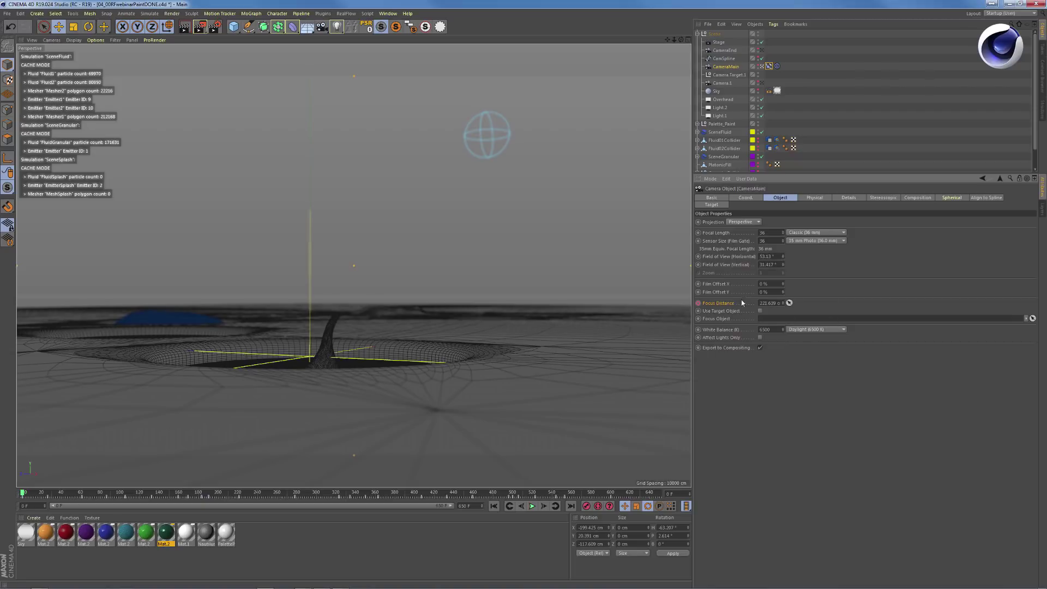
right_click(726, 302)
mouse_move(742, 306)
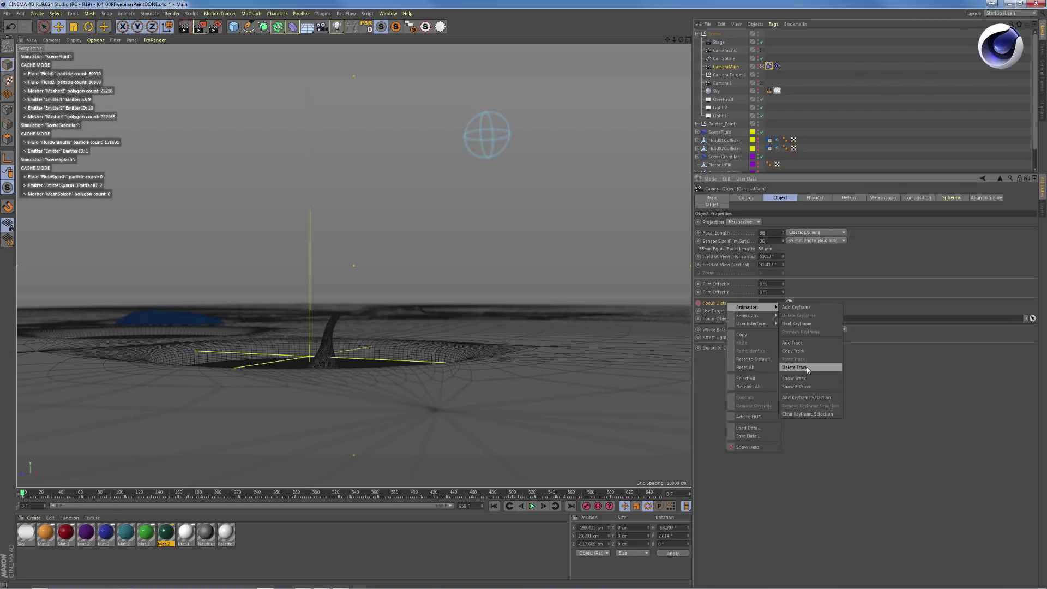
click(807, 368)
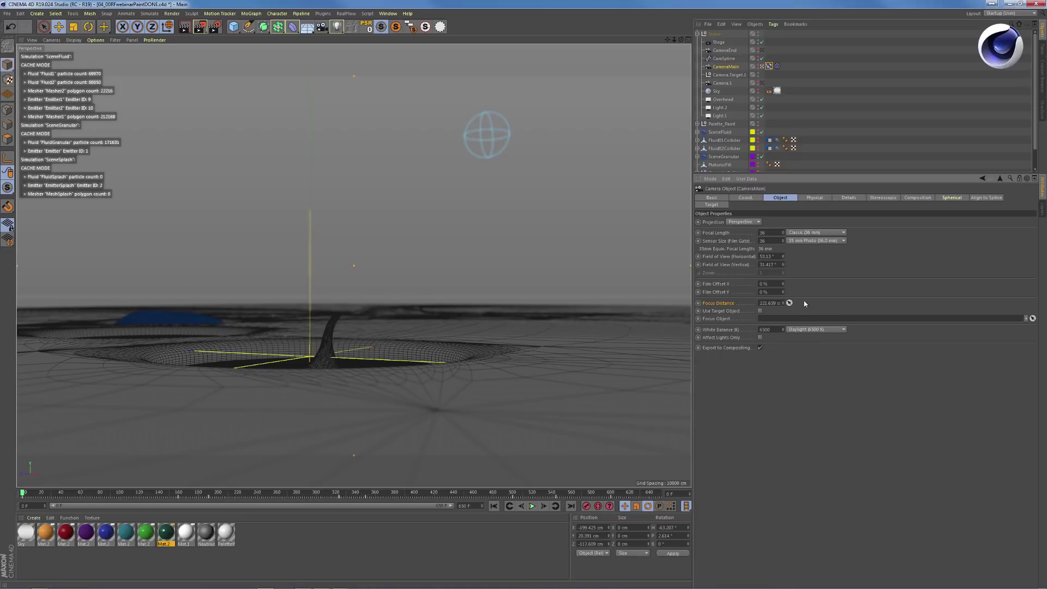
Set CameraMain's F-Stop to f/1.0 in its physical renderer properties
click(814, 198)
click(805, 229)
click(805, 246)
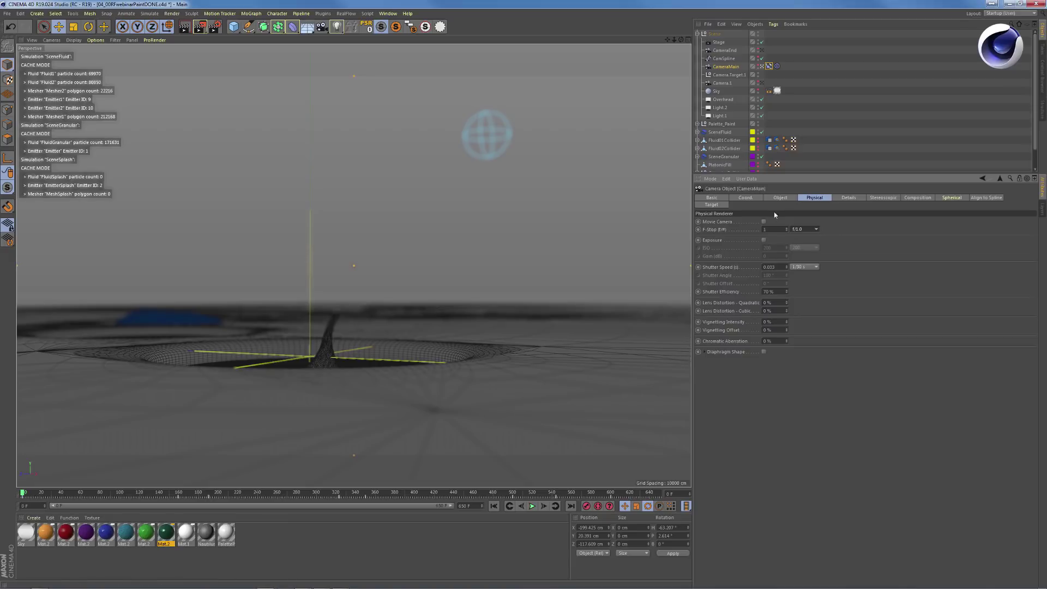
Pick CameraMain's focus distance alternately on the distant background and the central splash in the viewport, finishing on the splash
click(781, 196)
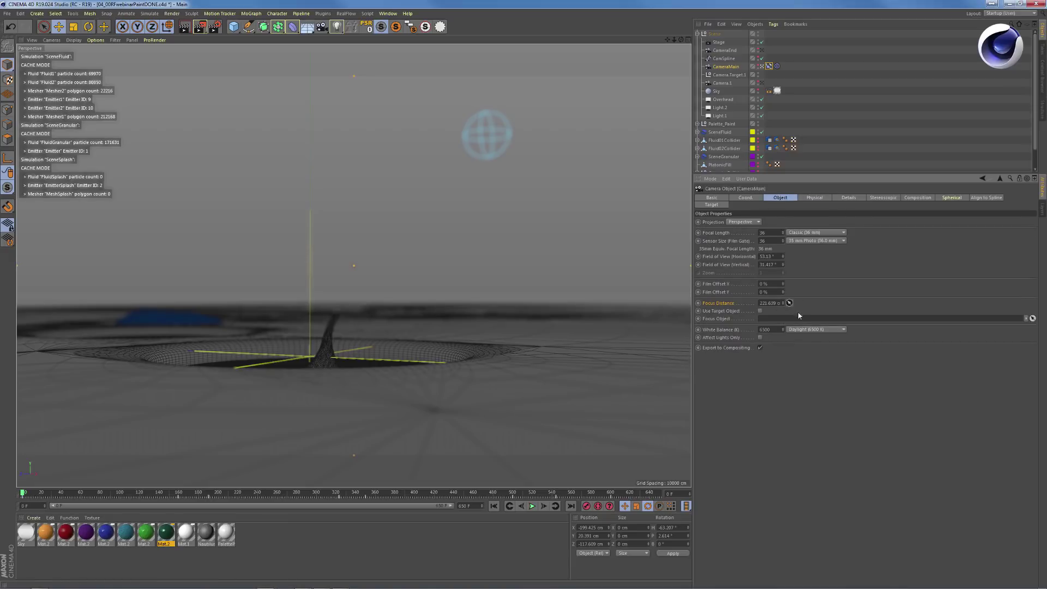
click(571, 310)
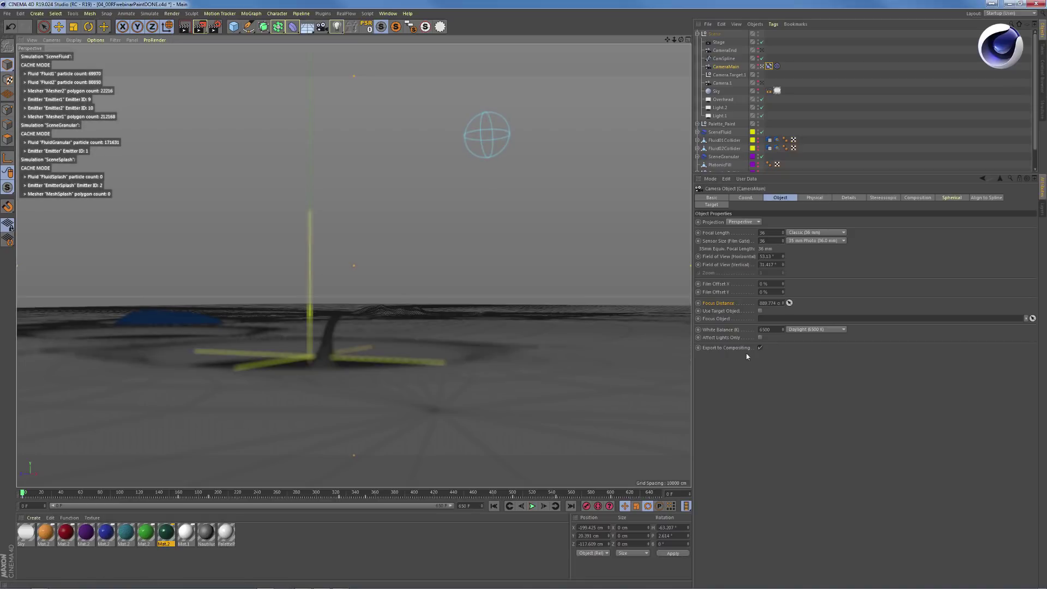
click(789, 303)
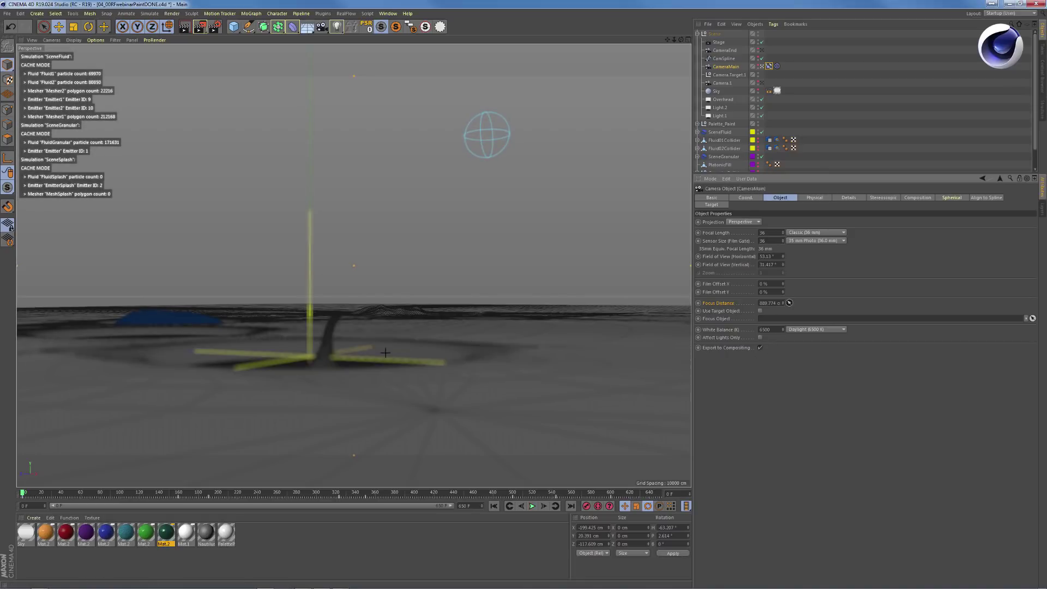
click(324, 353)
click(789, 303)
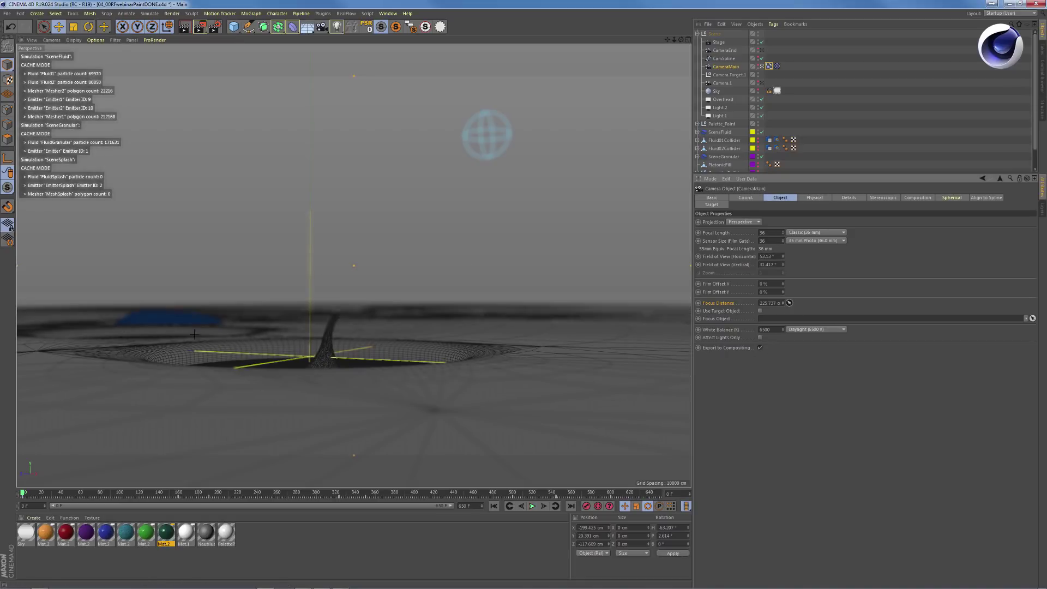
click(386, 307)
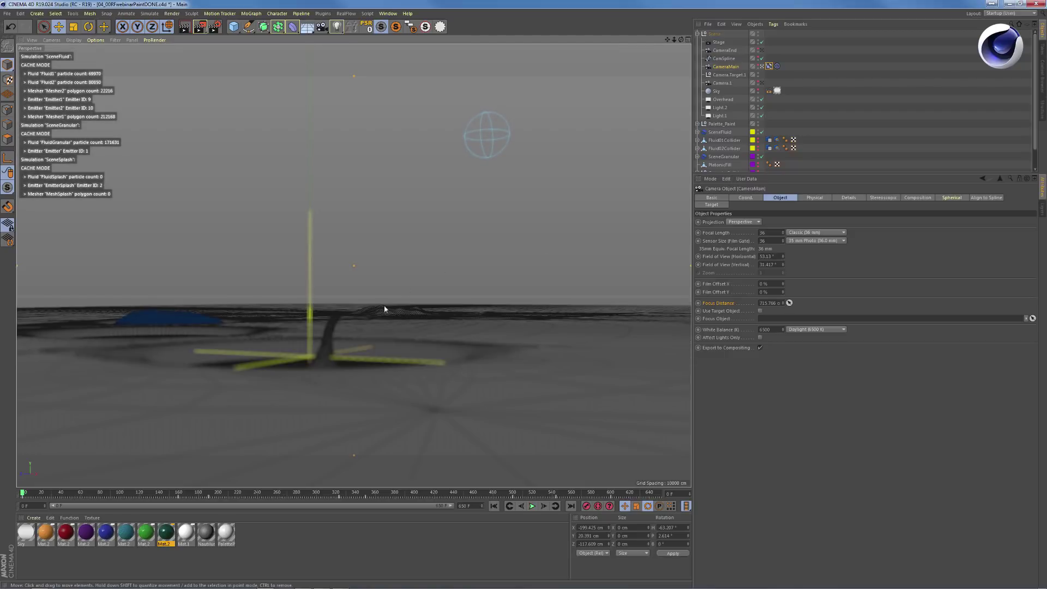
click(789, 303)
click(326, 355)
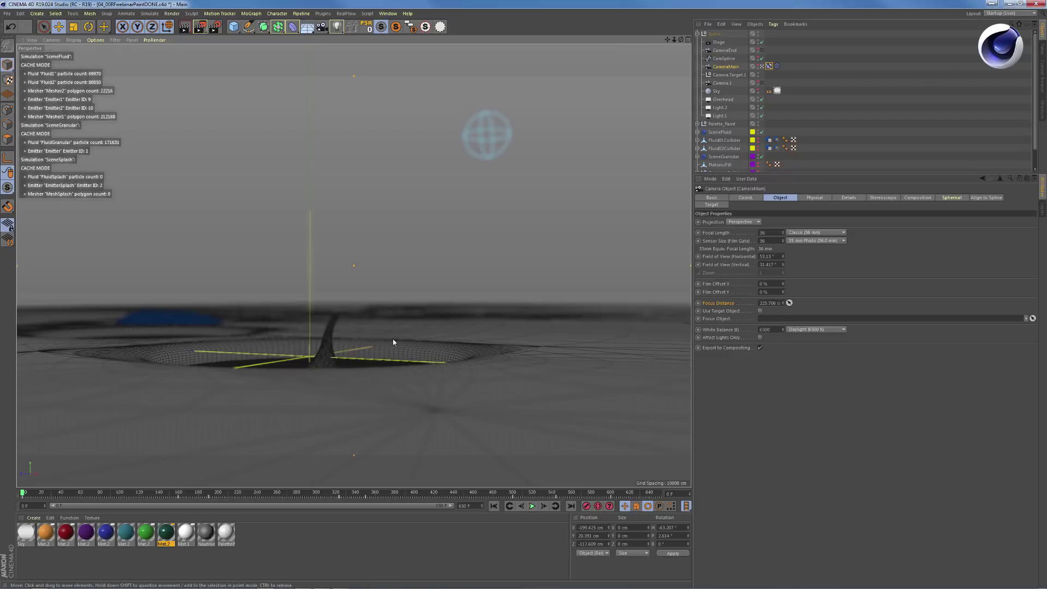
At frame 185, pick CameraMain's focus distance on the large fluid dome and set its F-Stop to f/2.5
drag(37, 495, 204, 495)
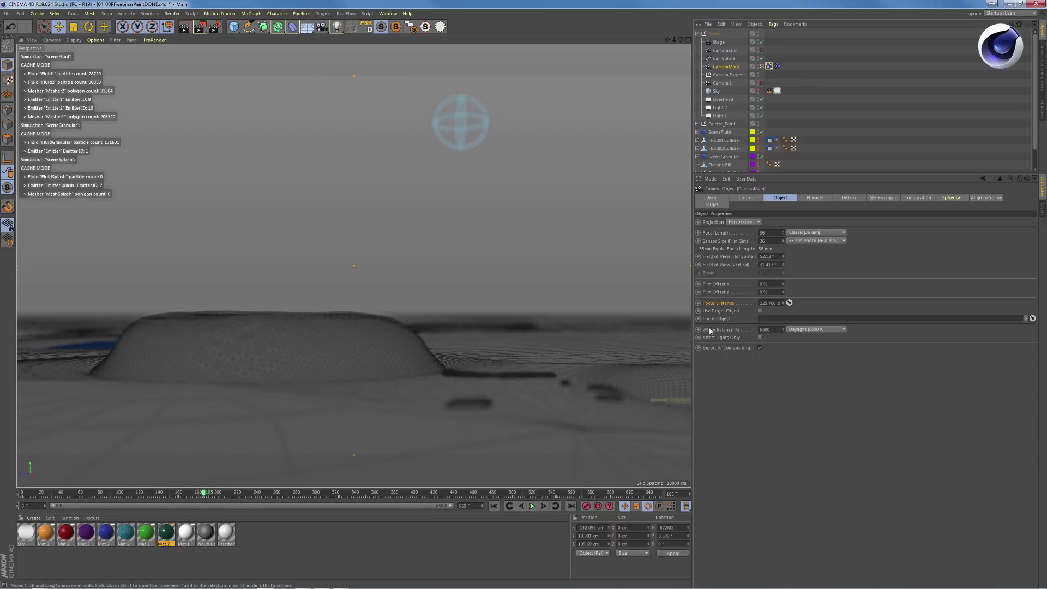
click(323, 332)
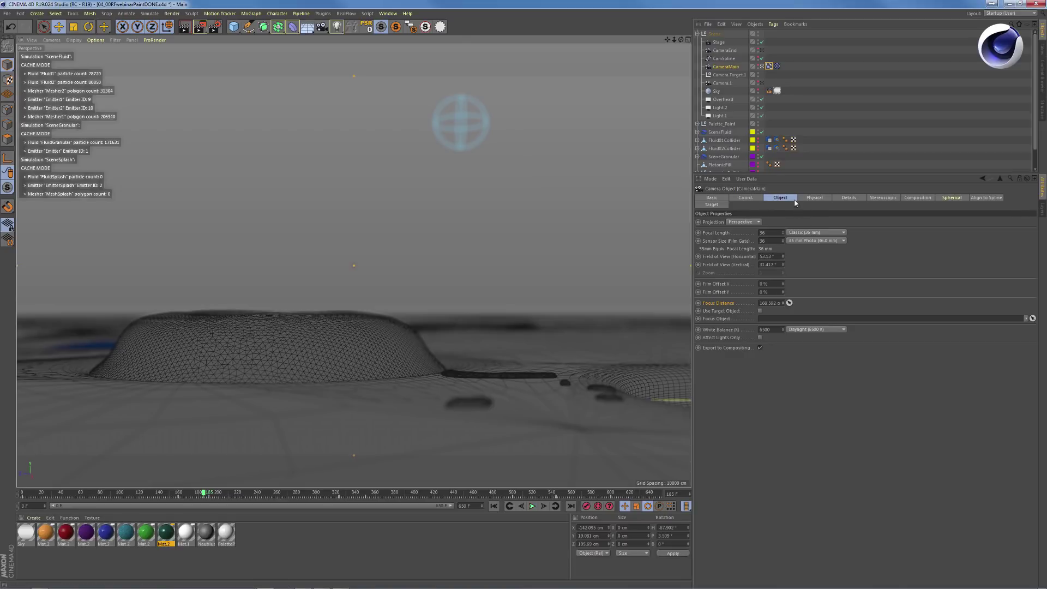
click(818, 197)
click(811, 229)
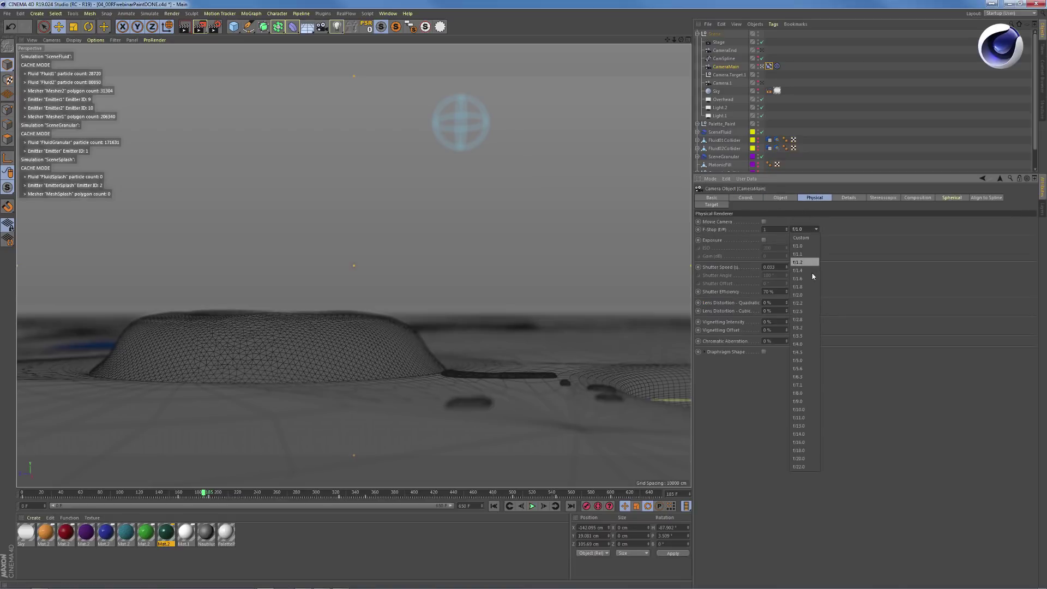
click(810, 312)
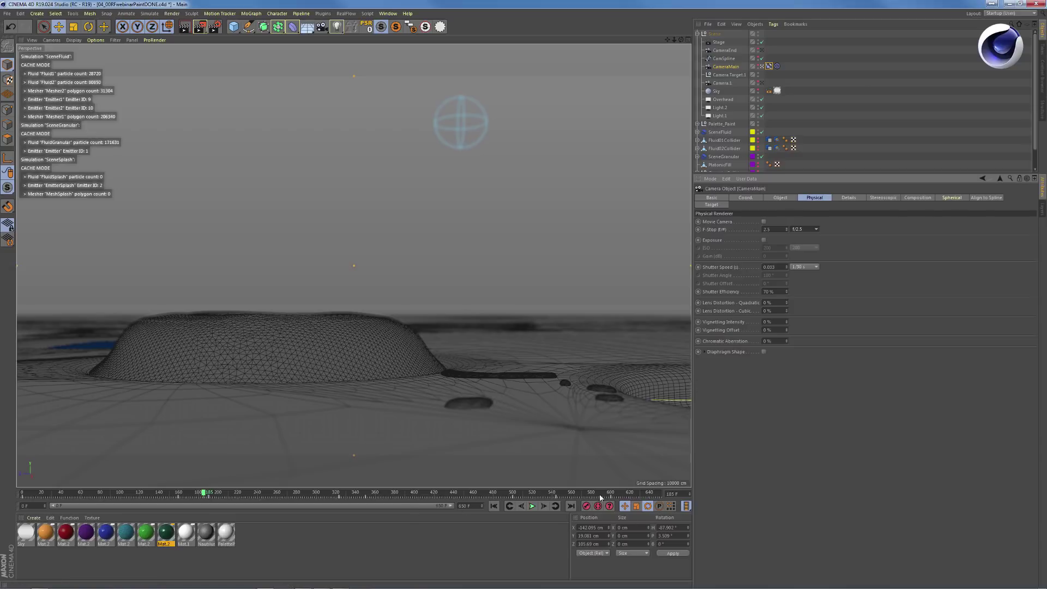
Check the depth of field near the end of the timeline, and play a short stretch from frame 0
drag(603, 494, 558, 496)
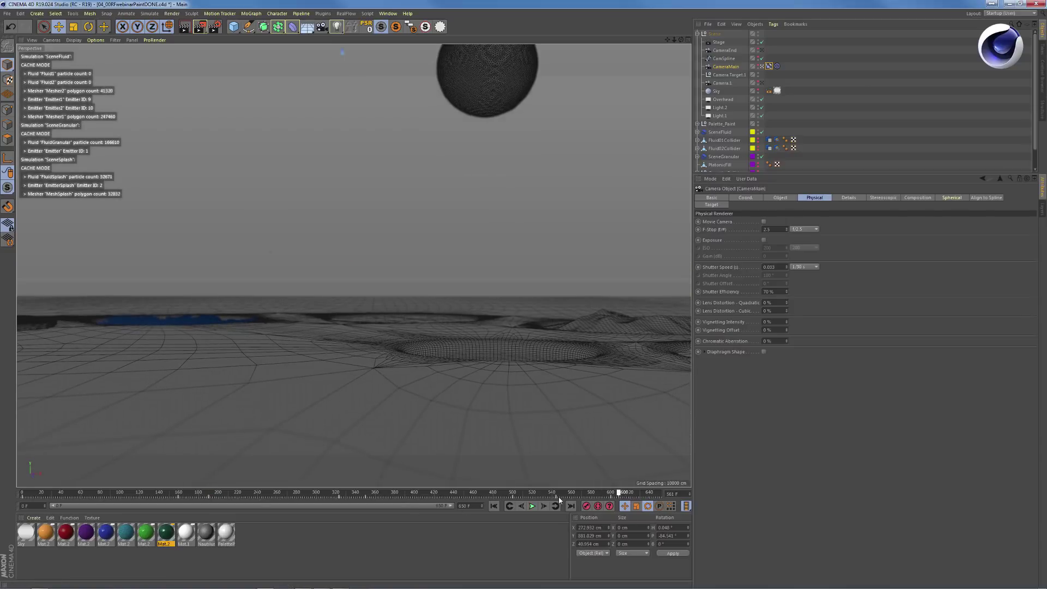
click(493, 506)
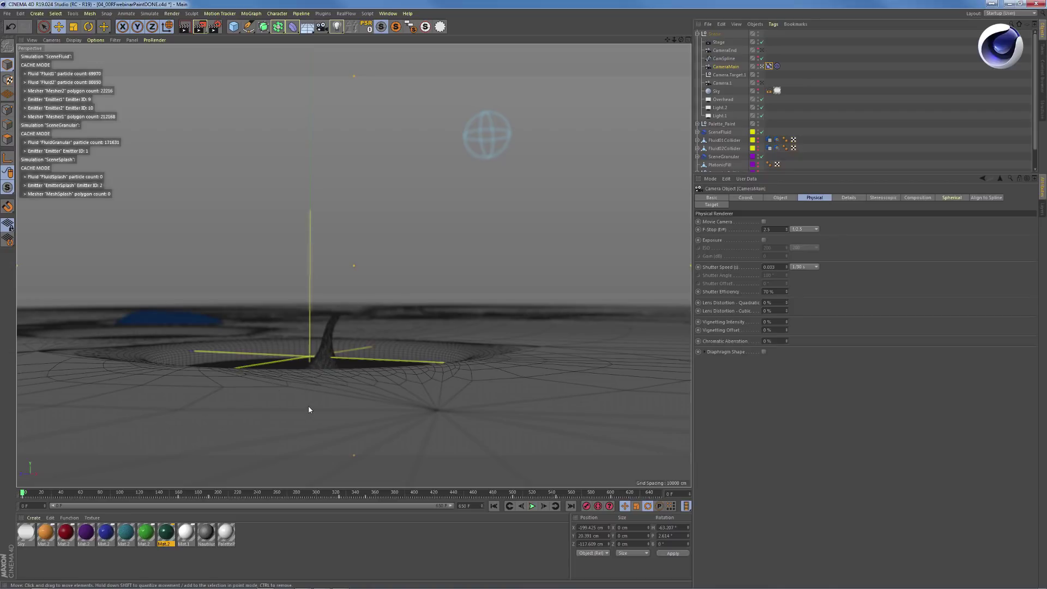
key(F8)
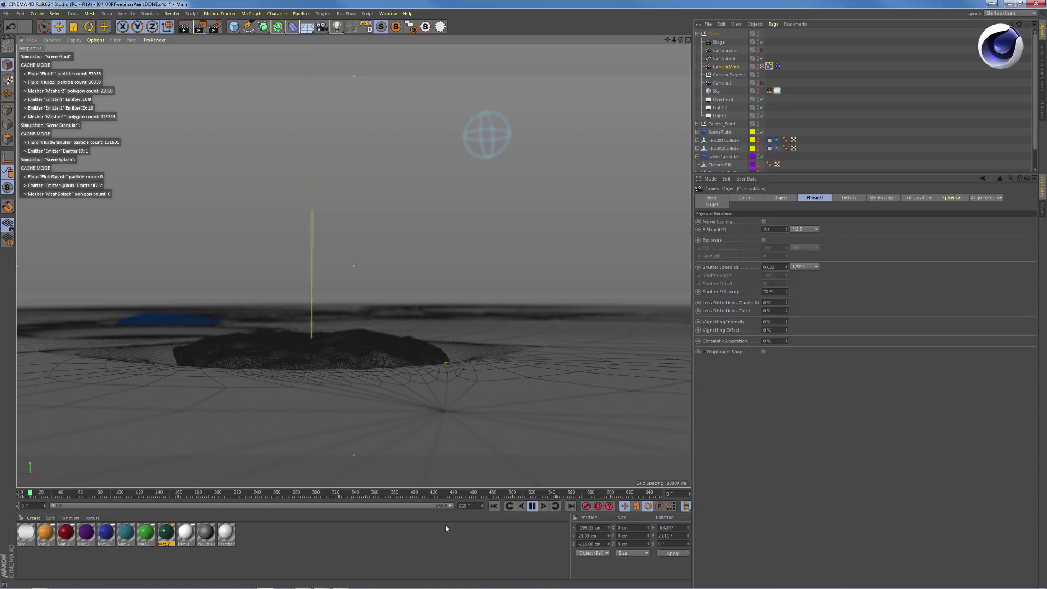
click(533, 507)
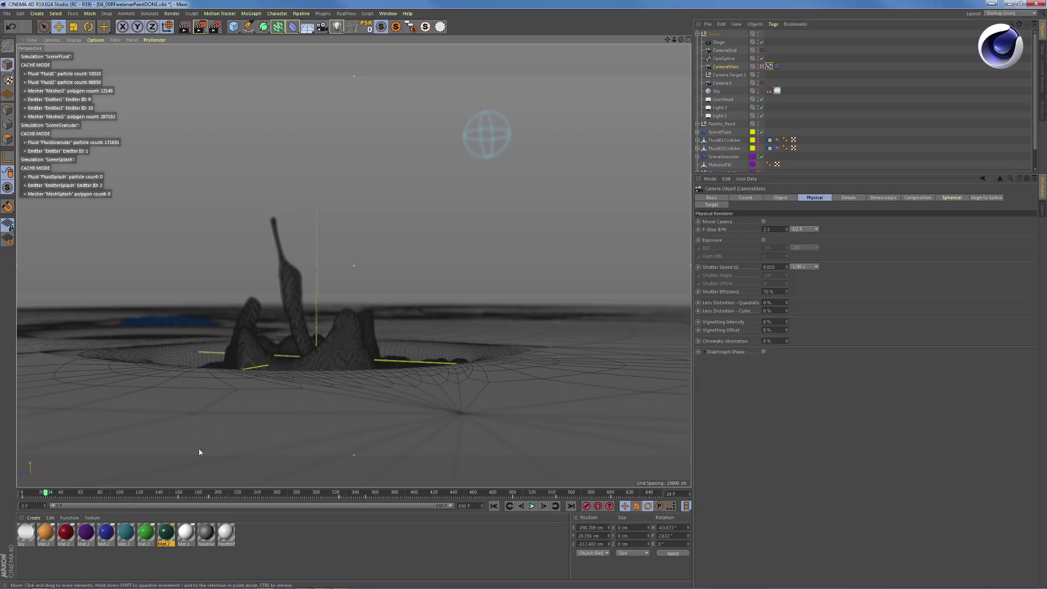
Scrub through the camera move up to the final splash near the end of the timeline
click(52, 493)
drag(104, 491, 647, 492)
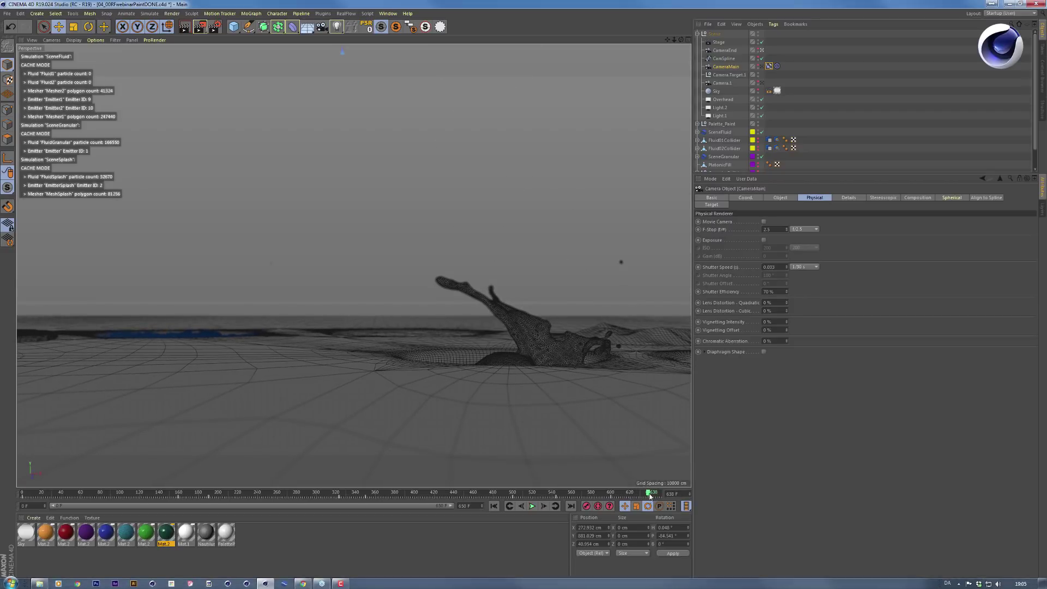
drag(642, 497, 642, 496)
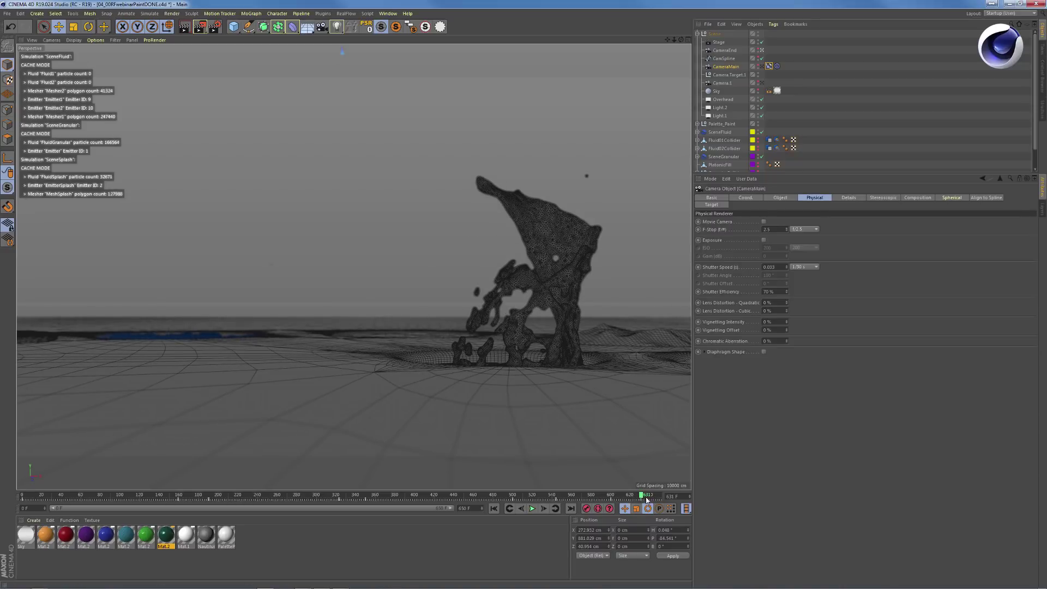
drag(642, 496, 641, 496)
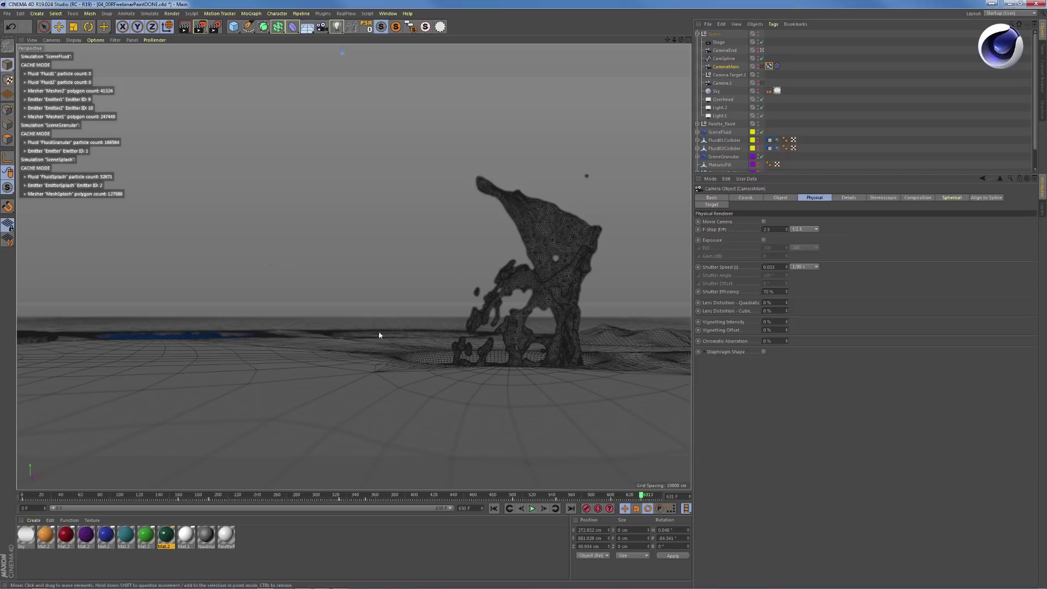
Switch to Windows Explorer and open the rendered video RF_Webinar2017_02 in VLC media player
key(alt+Tab)
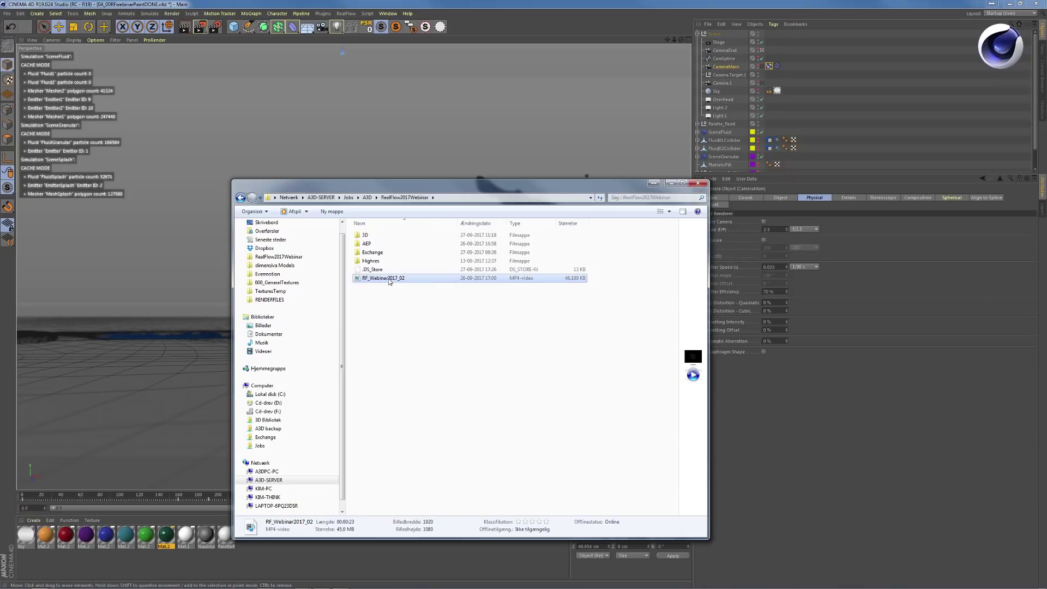
right_click(392, 280)
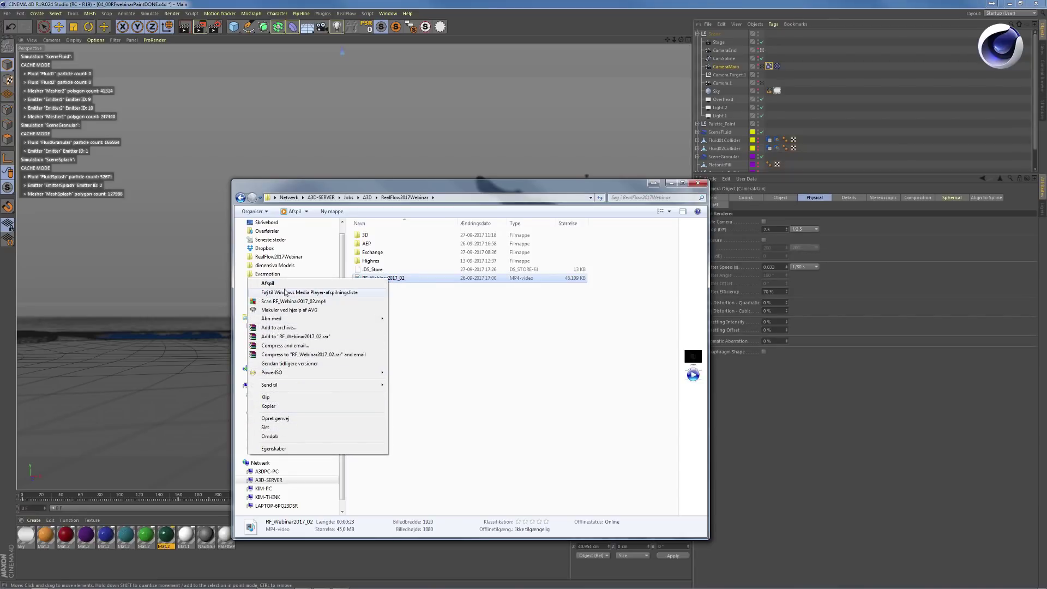
mouse_move(290, 320)
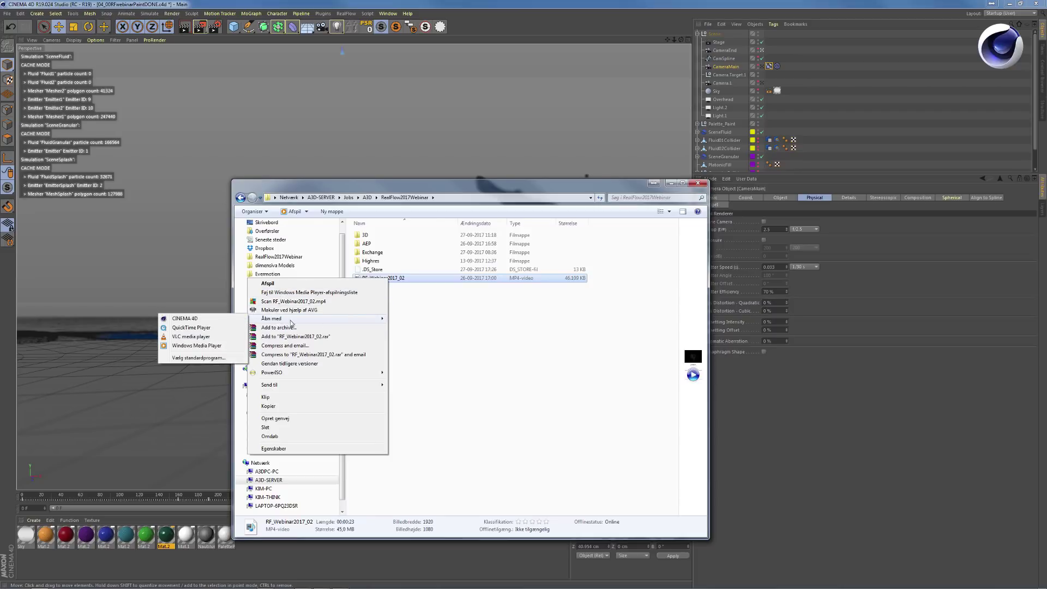
click(206, 336)
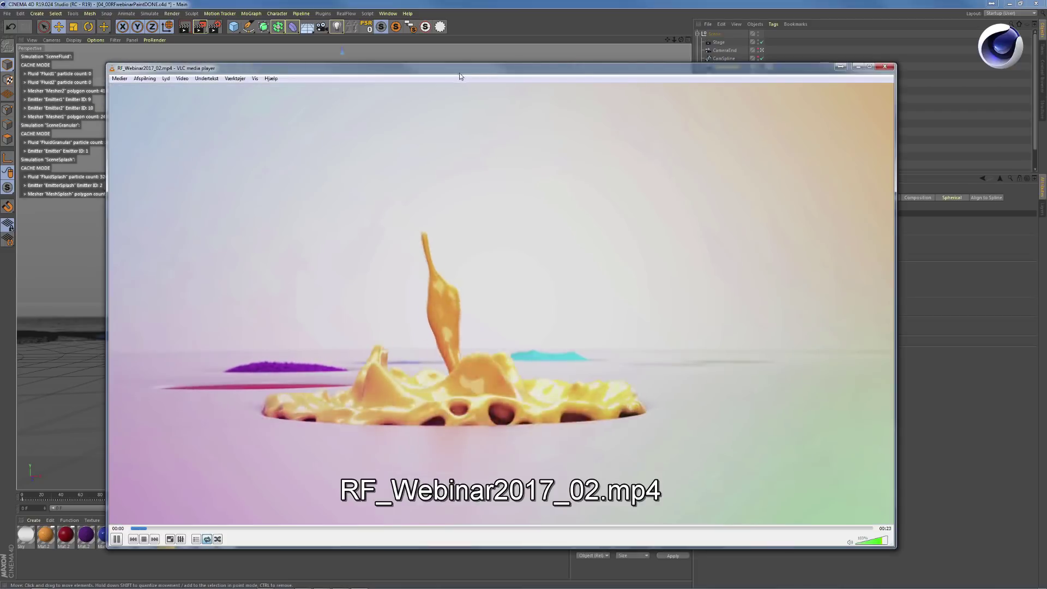
Watch the rendered paint animation to about 00:20, pausing it to examine the result
key(space)
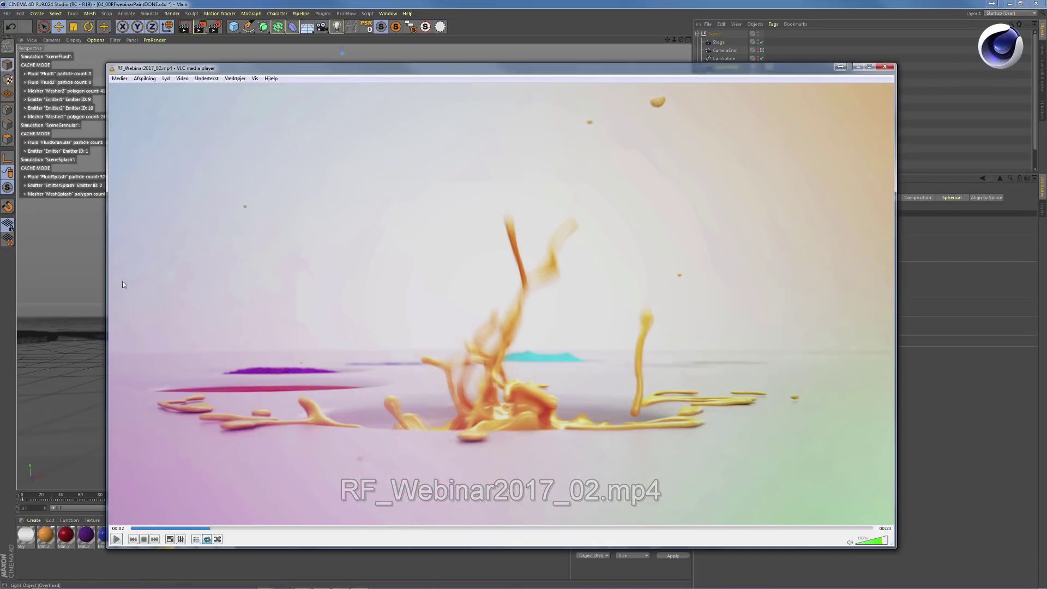
click(116, 539)
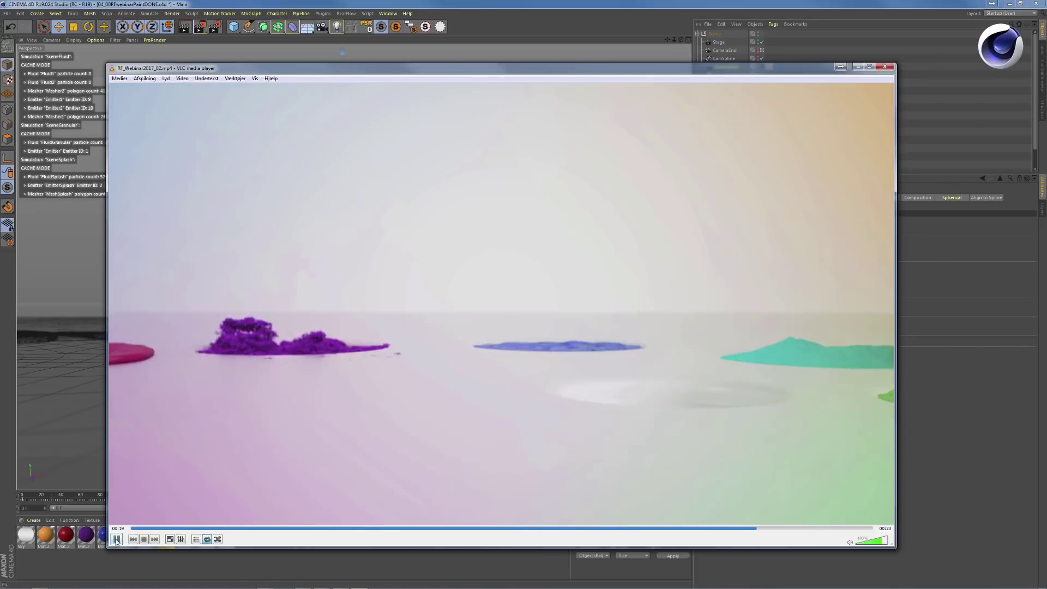
click(118, 540)
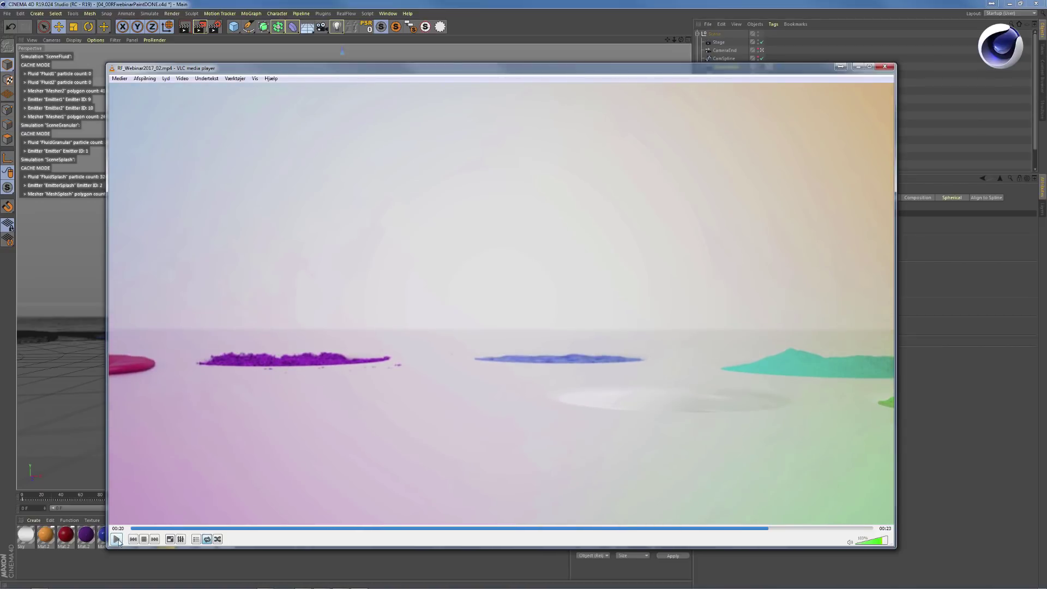